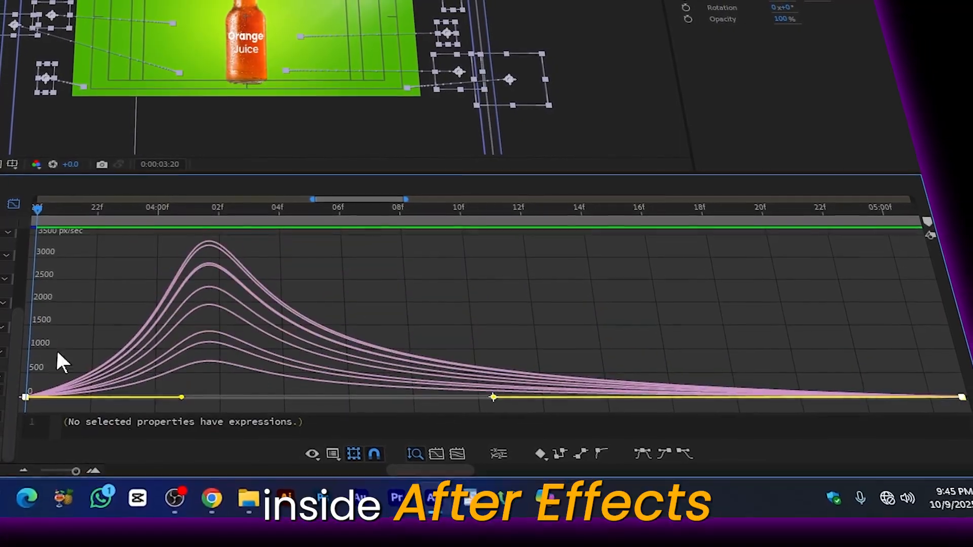
drag(180, 396, 5, 366)
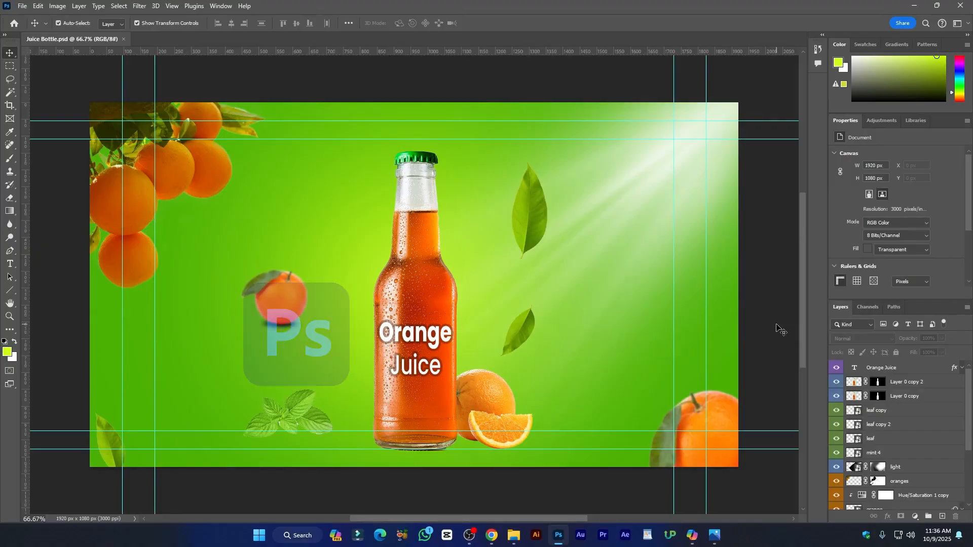
scroll(744, 338, down, 2)
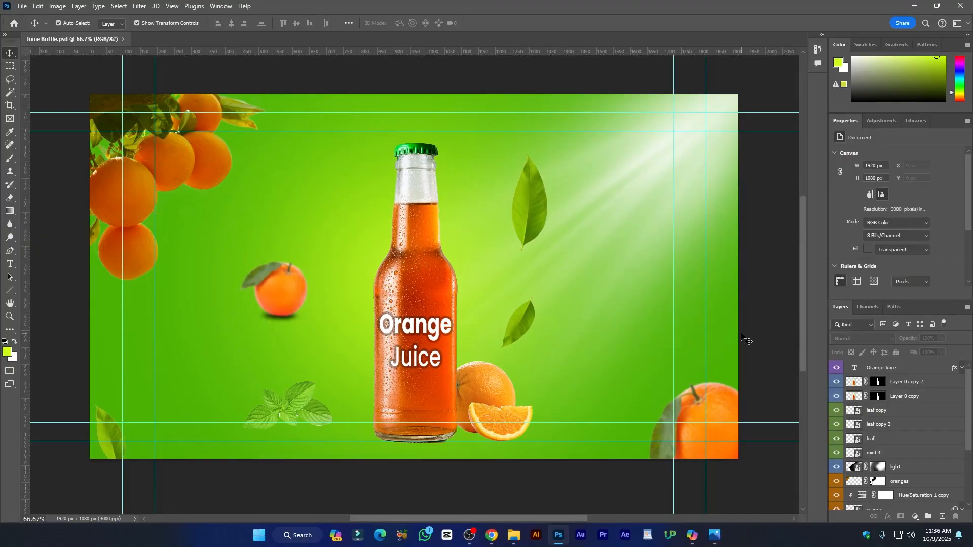
scroll(742, 338, down, 3)
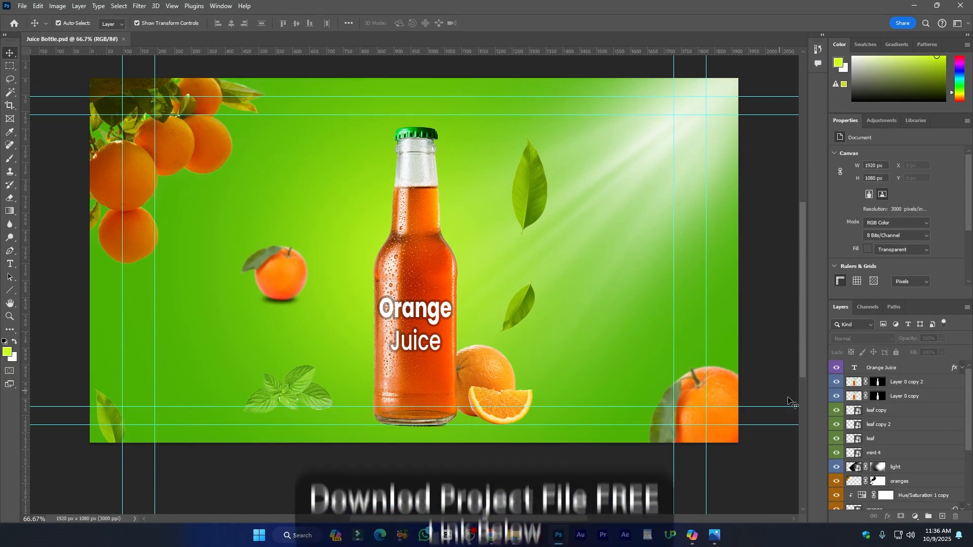
scroll(789, 402, down, 3)
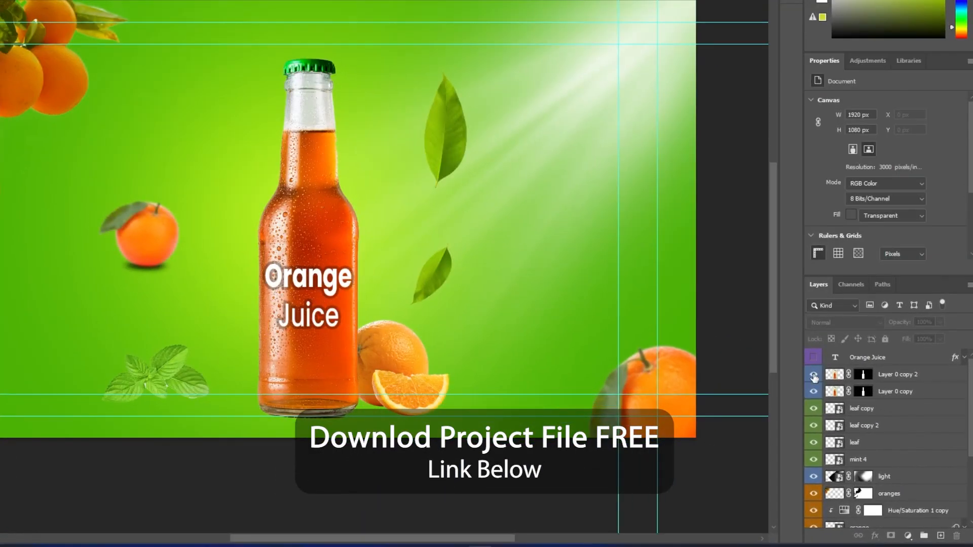
Hide the layers of the juice bottle design down to the Bg layer, and show them all again.
drag(813, 392, 813, 517)
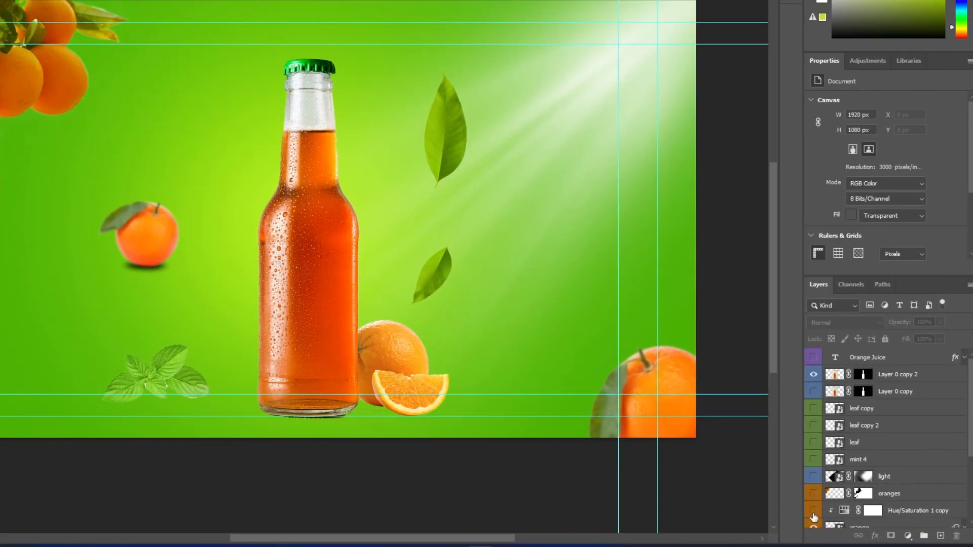
scroll(816, 492, down, 2)
drag(813, 459, 815, 499)
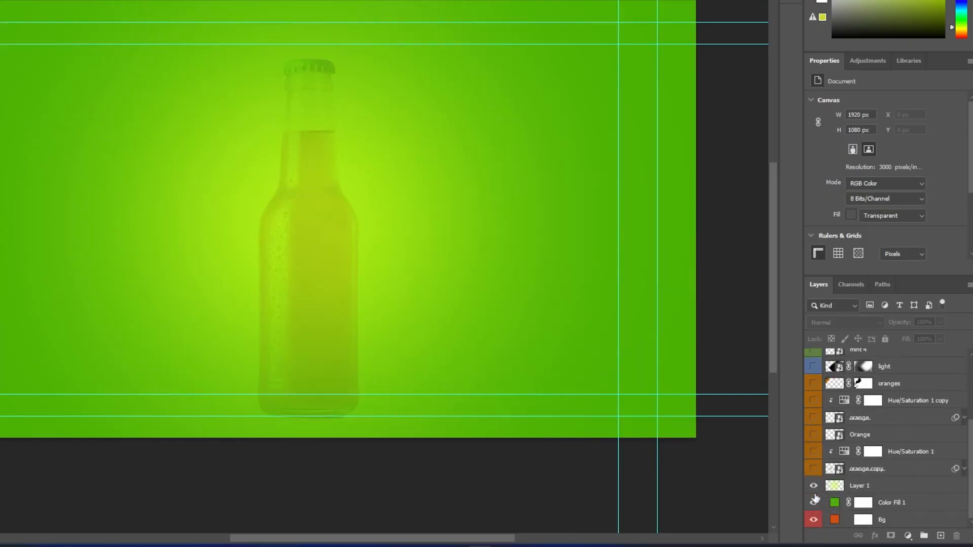
click(813, 502)
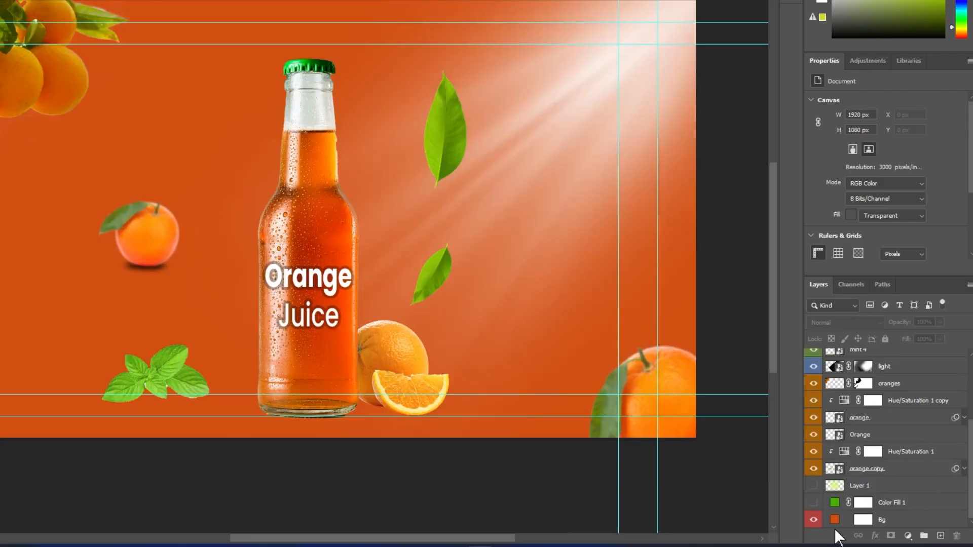
click(814, 486)
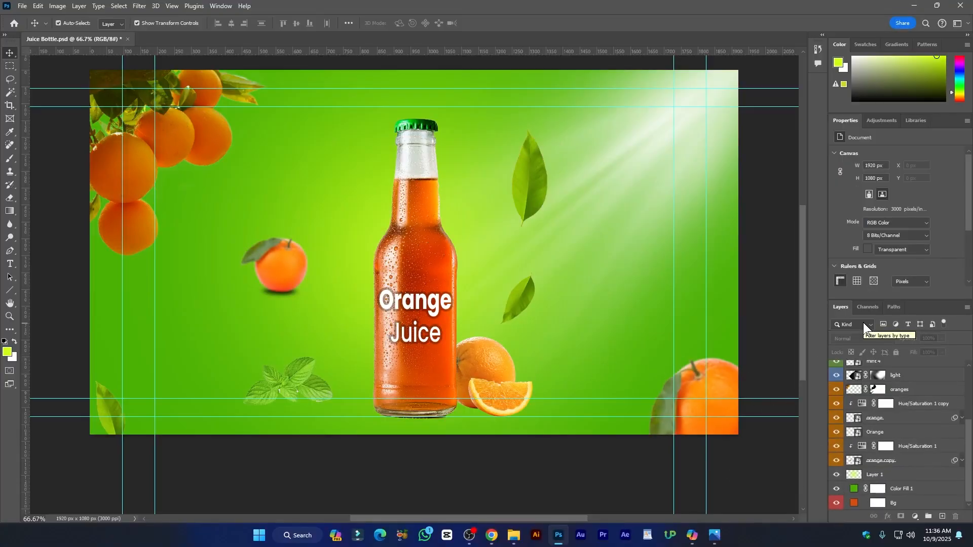
Switch to Freepik in the browser and capture a screenshot of the MOCKUP bottle image with the green cap.
key(alt+Tab)
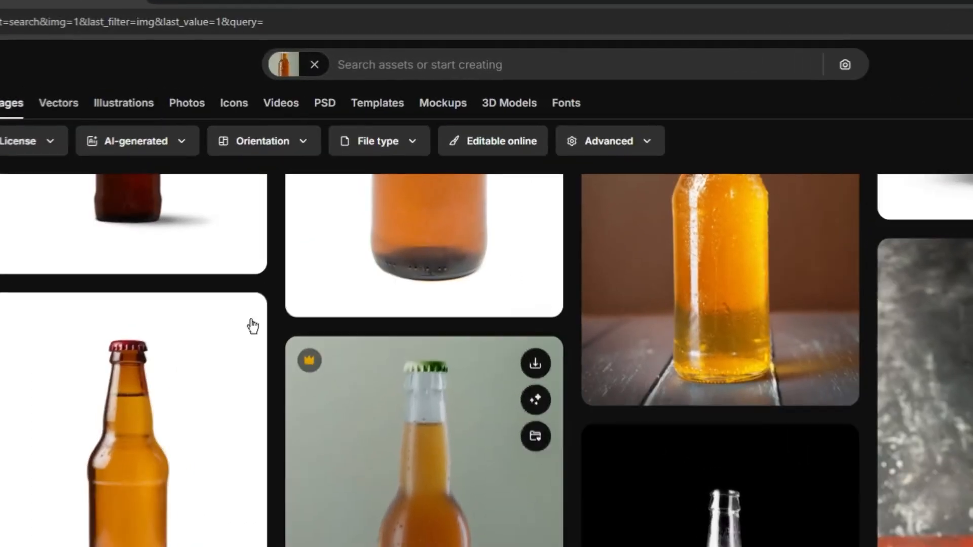
click(427, 61)
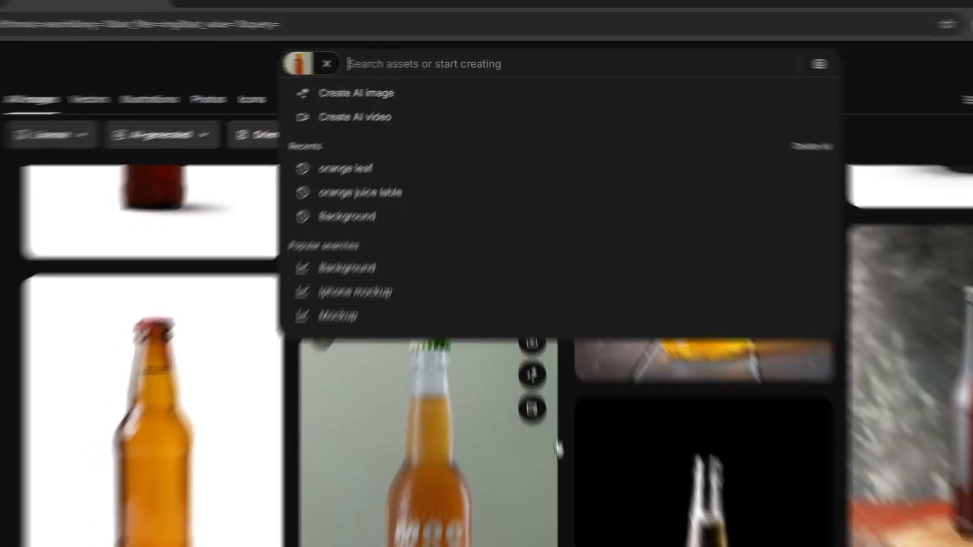
click(569, 476)
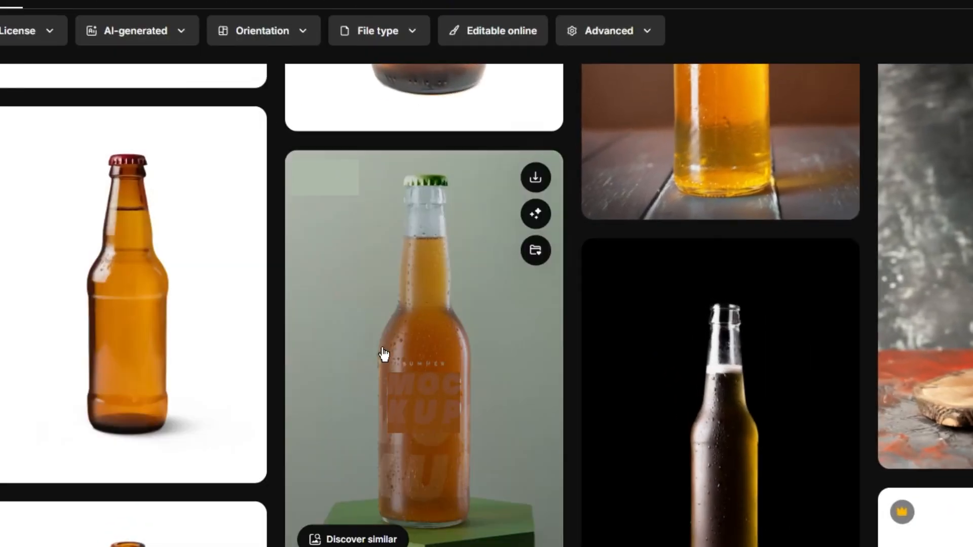
key(super+shift+s)
drag(350, 158, 495, 486)
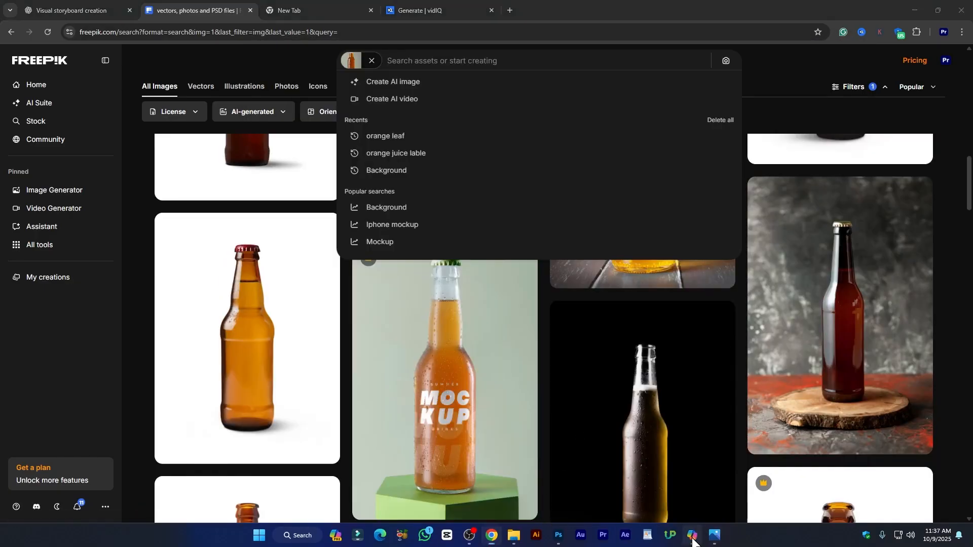
Switch to Copilot and examine the bottle image generated in the earlier photorealistic bottle conversation.
click(692, 537)
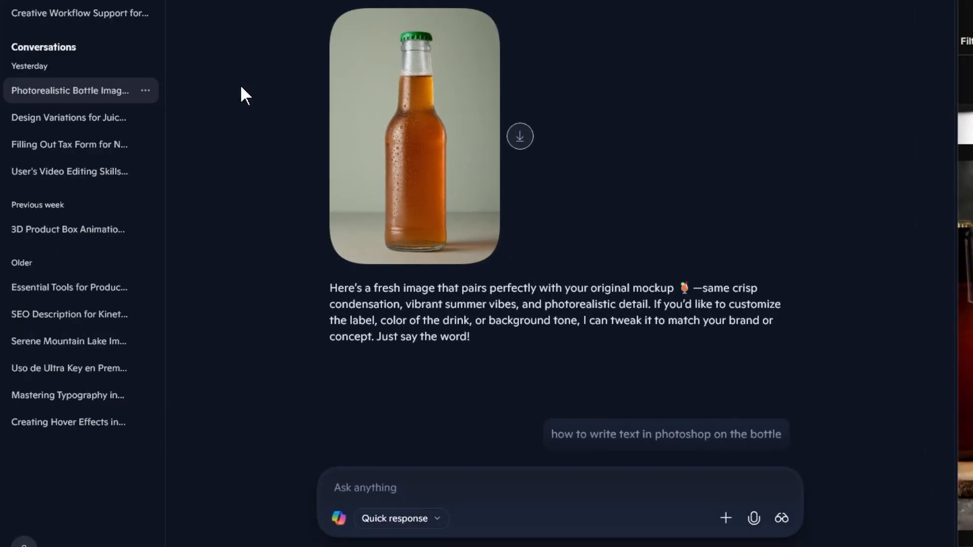
scroll(493, 190, up, 2)
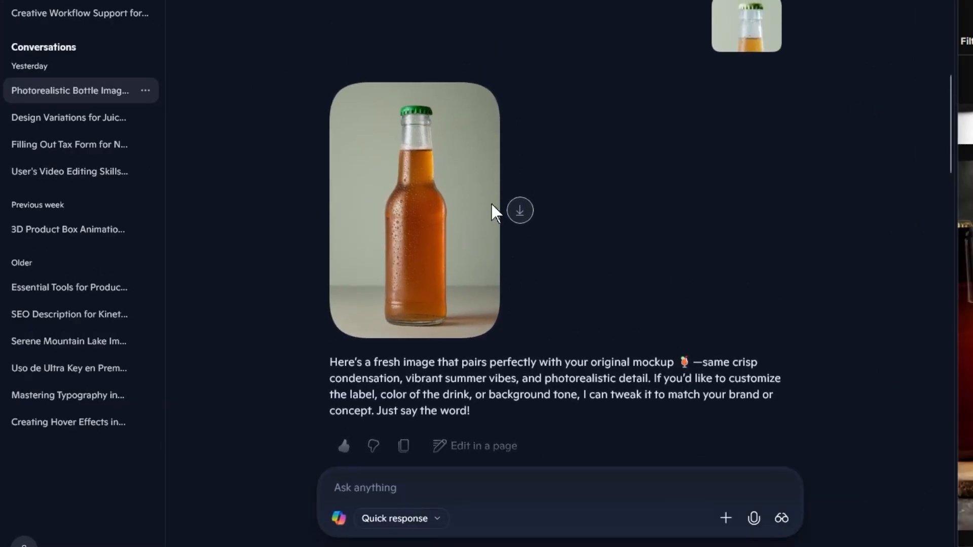
scroll(498, 309, up, 3)
scroll(448, 316, down, 3)
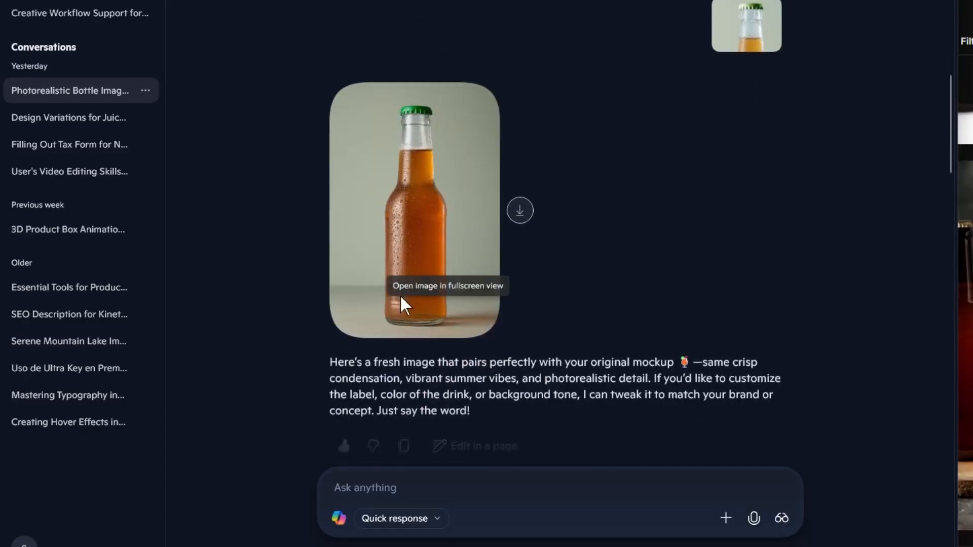
scroll(374, 265, down, 2)
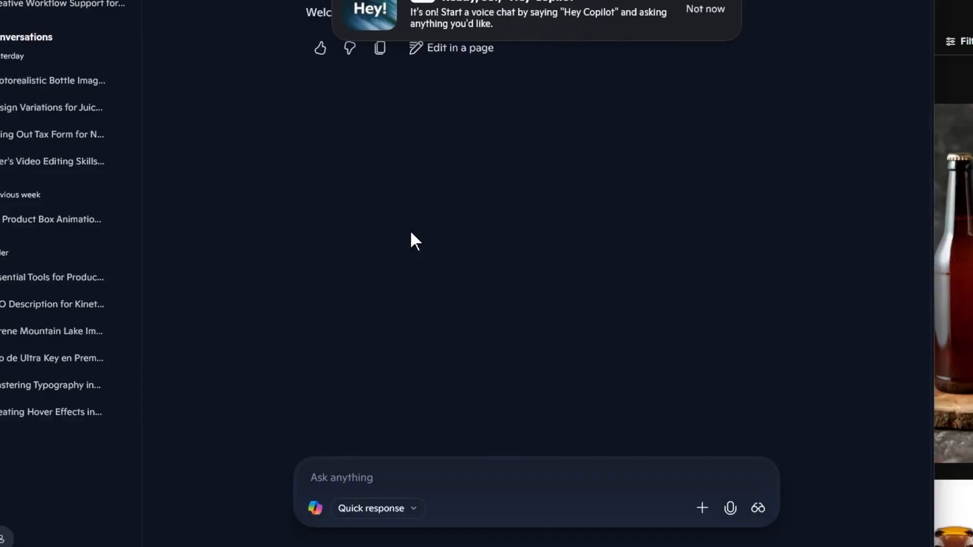
Upload "create like this one.png" to the chat and send the prompt "create an image like this same to same".
click(702, 507)
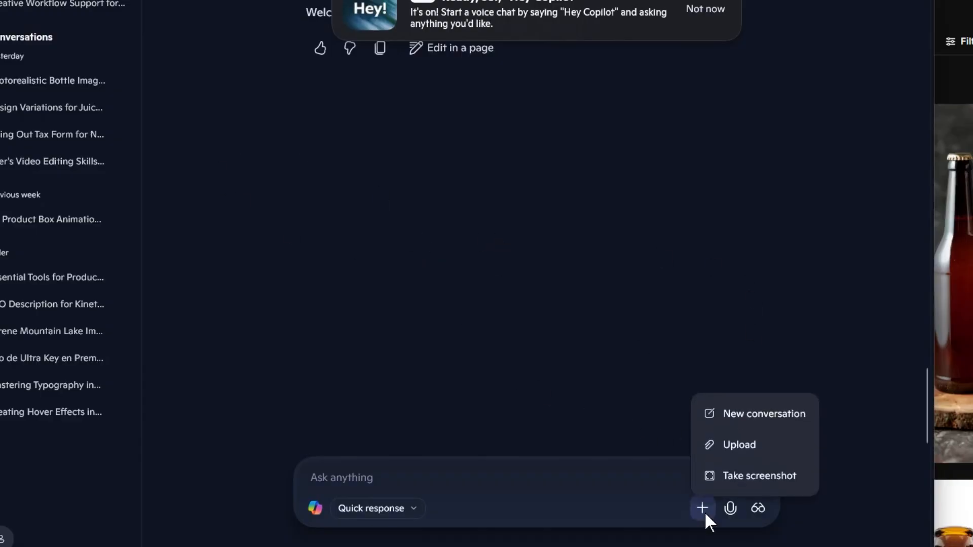
click(737, 440)
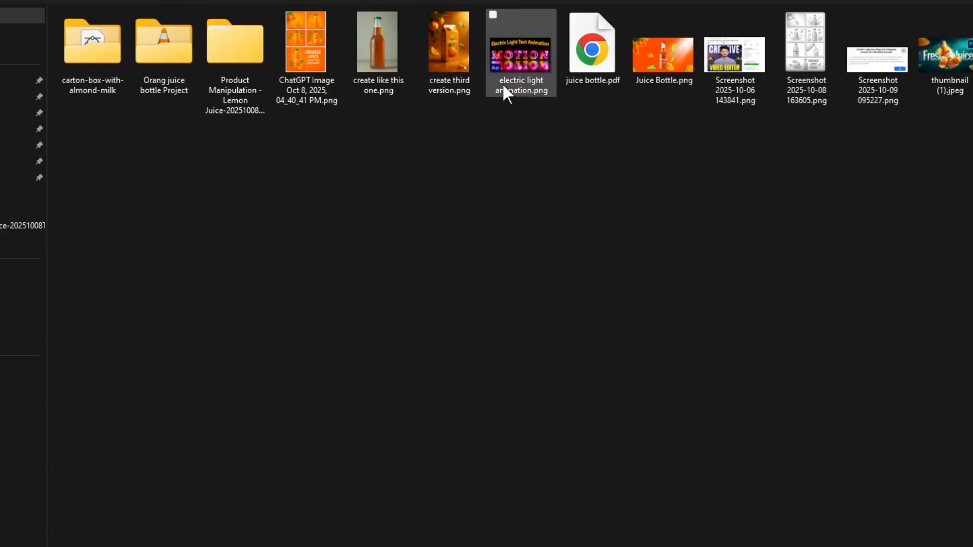
double_click(378, 50)
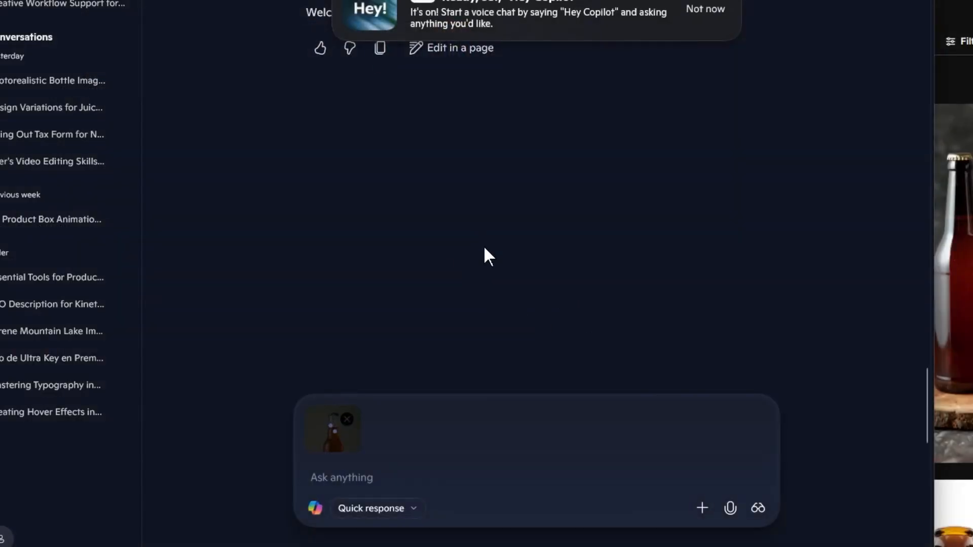
text(create an image like this same to same)
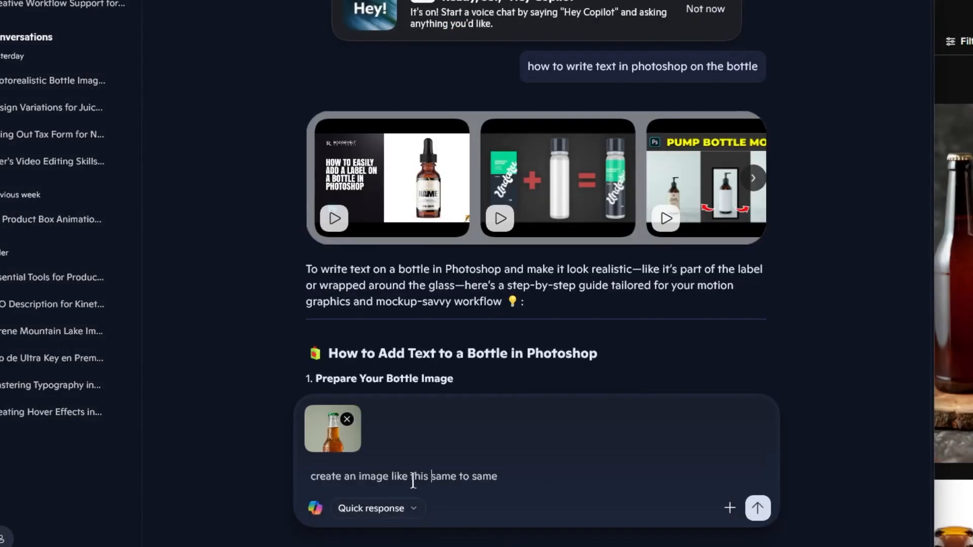
click(758, 508)
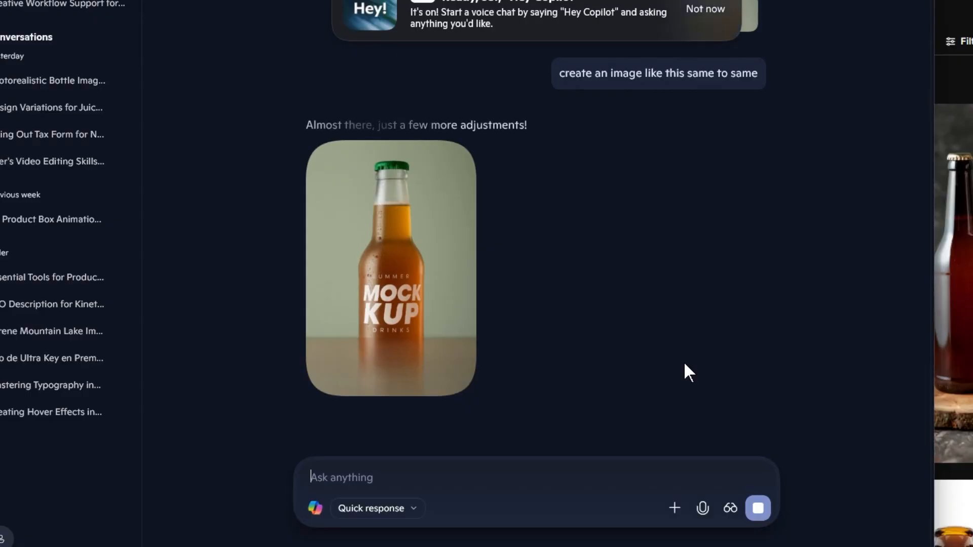
Look through the chat's guide on adding text to a bottle in Photoshop and examine the generated mockup image.
scroll(608, 254, up, 7)
scroll(588, 224, up, 20)
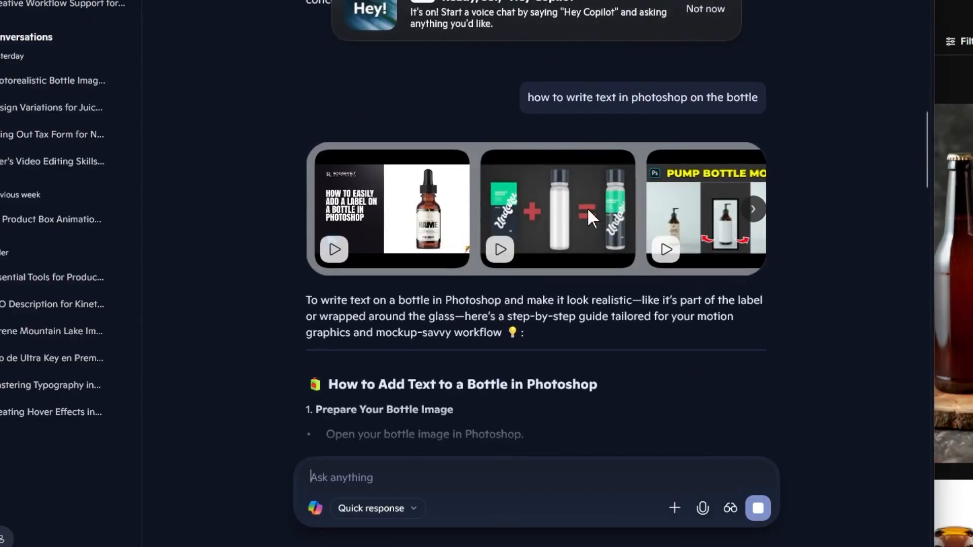
scroll(442, 260, down, 4)
click(442, 260)
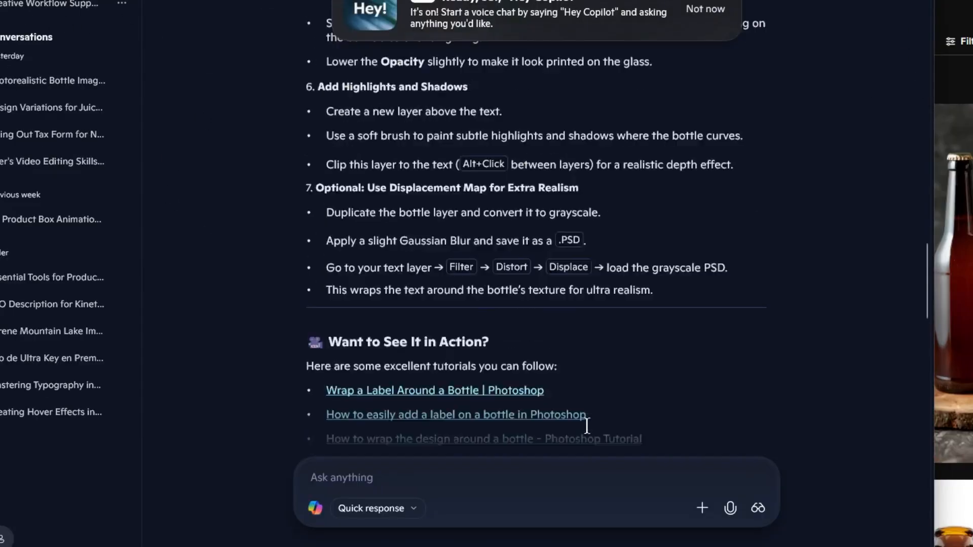
scroll(618, 348, down, 15)
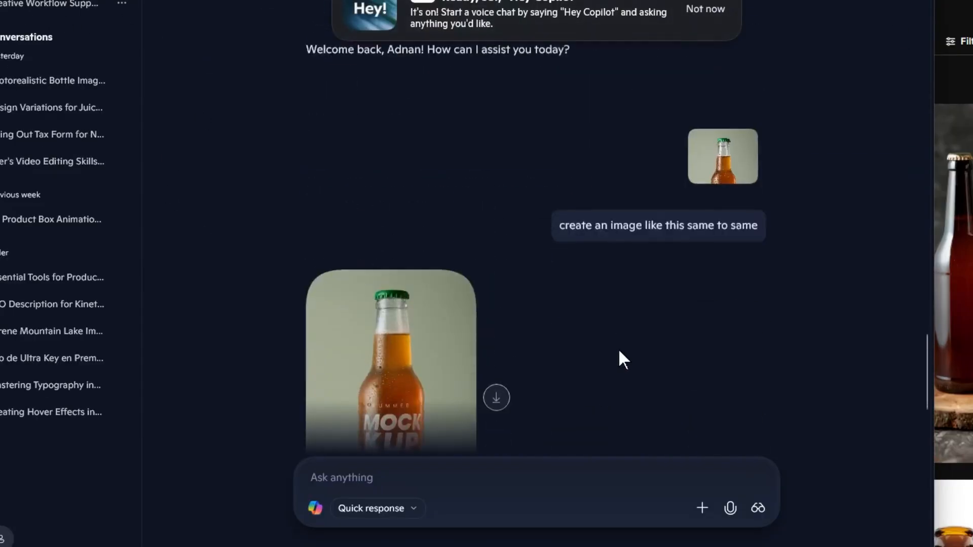
click(397, 164)
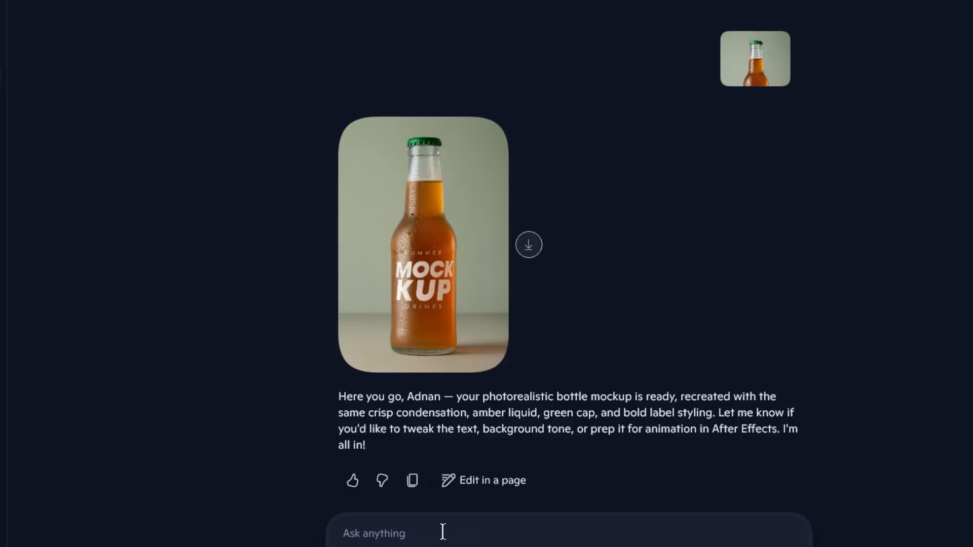
Send the follow-up prompt "erase the text from it and keep it same to same" for the generated bottle image.
text(erase the text)
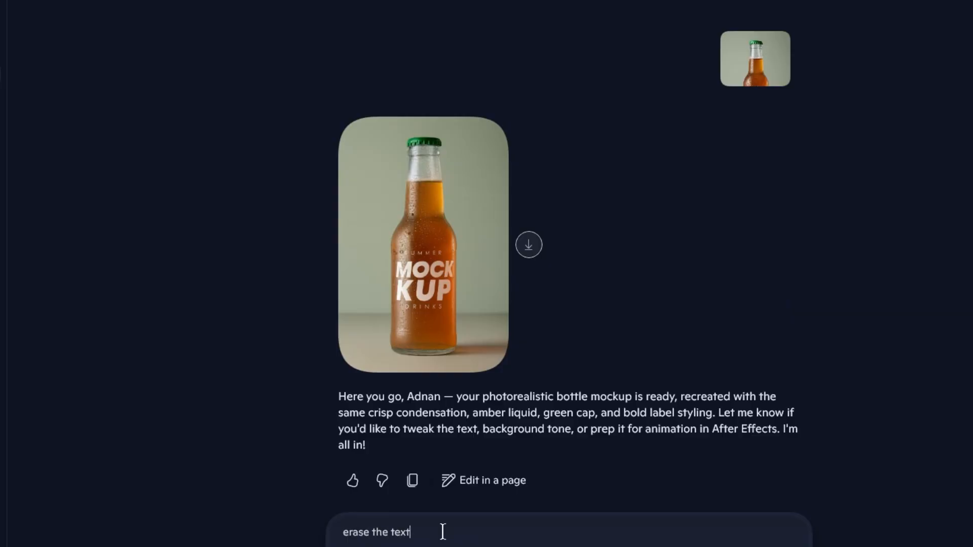
text( from it and keep it same to same)
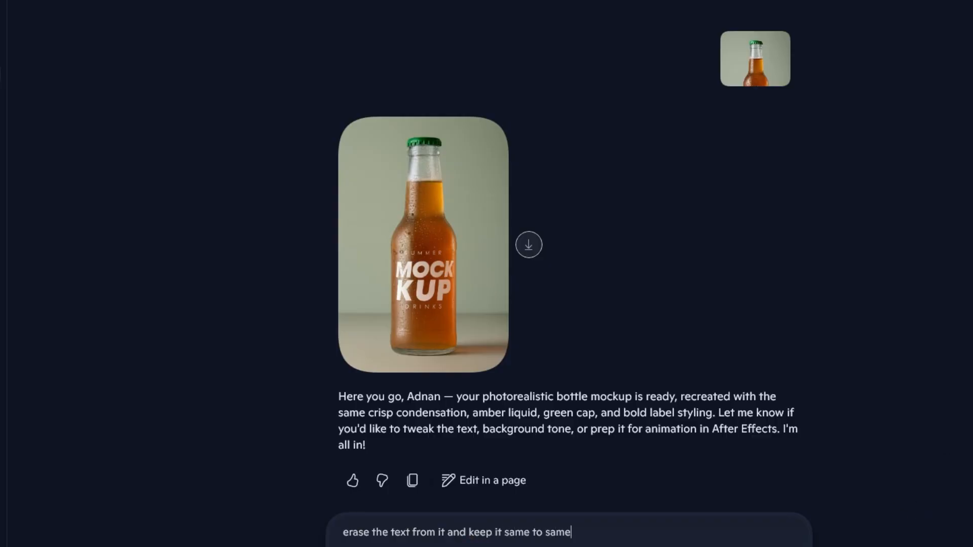
key(Return)
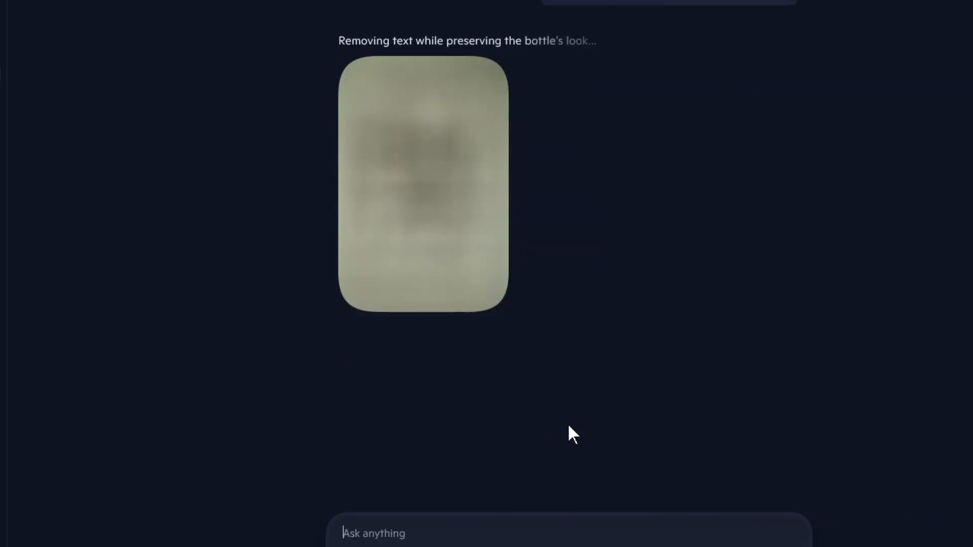
Reply "good" to the text-free bottle image and begin another message with "create mo".
text(good)
key(Return)
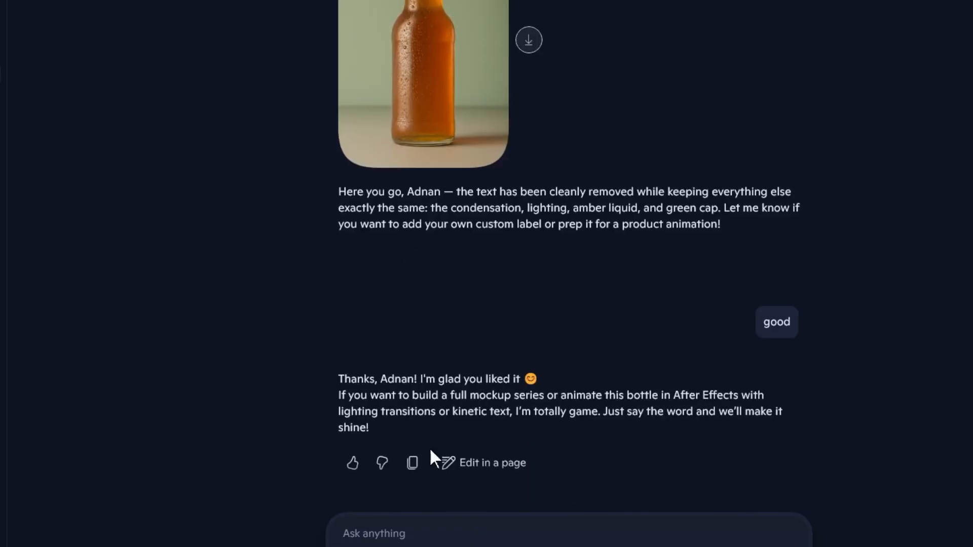
text(create mo)
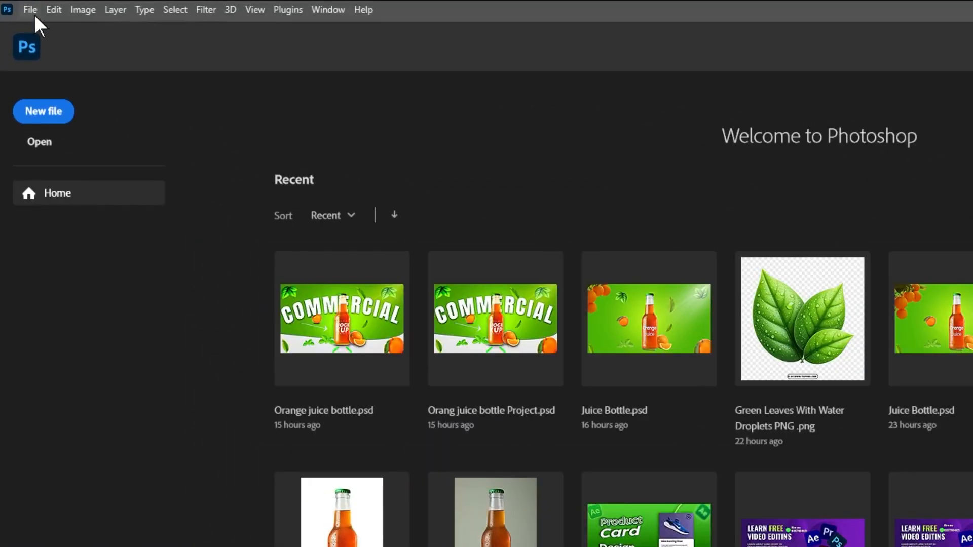
Switch to Photoshop and create a new document 1920 pixels wide and 1080 pixels high.
click(32, 10)
click(36, 27)
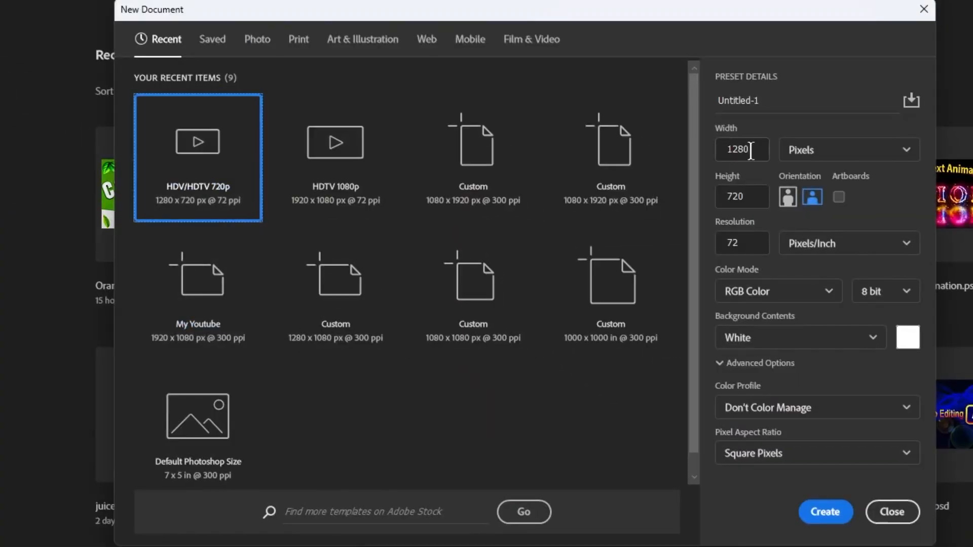
drag(926, 276, 883, 283)
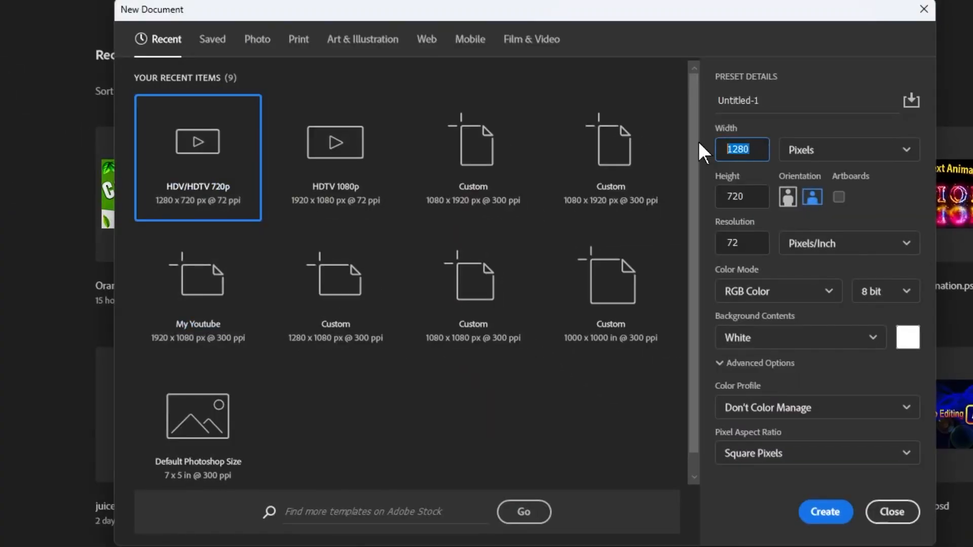
text(1920)
key(Tab)
text(1080)
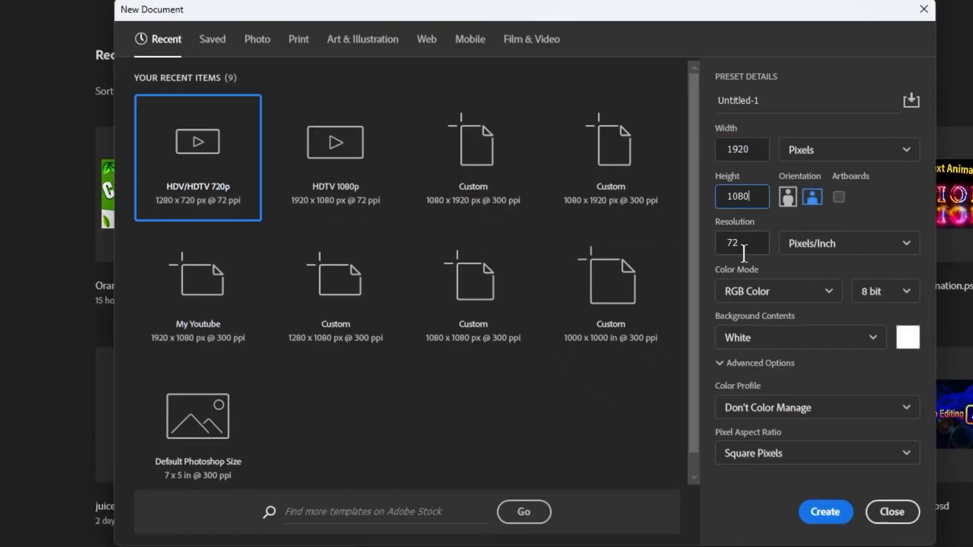
click(828, 512)
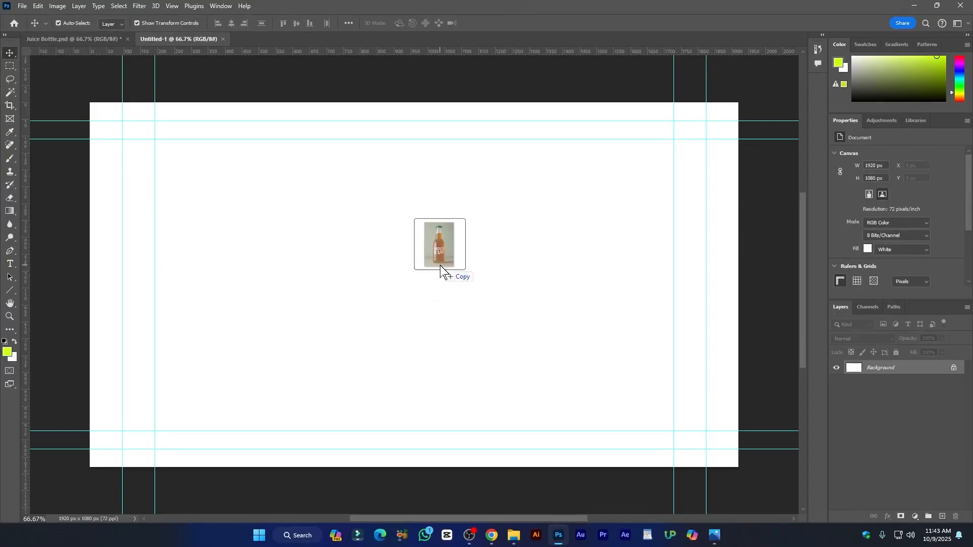
Place the mockup bottle image in the centre of the blank 1920 x 1080 px canvas.
mouse_move(440, 271)
mouse_down()
mouse_move(409, 248)
mouse_move(460, 287)
mouse_move(441, 272)
mouse_up()
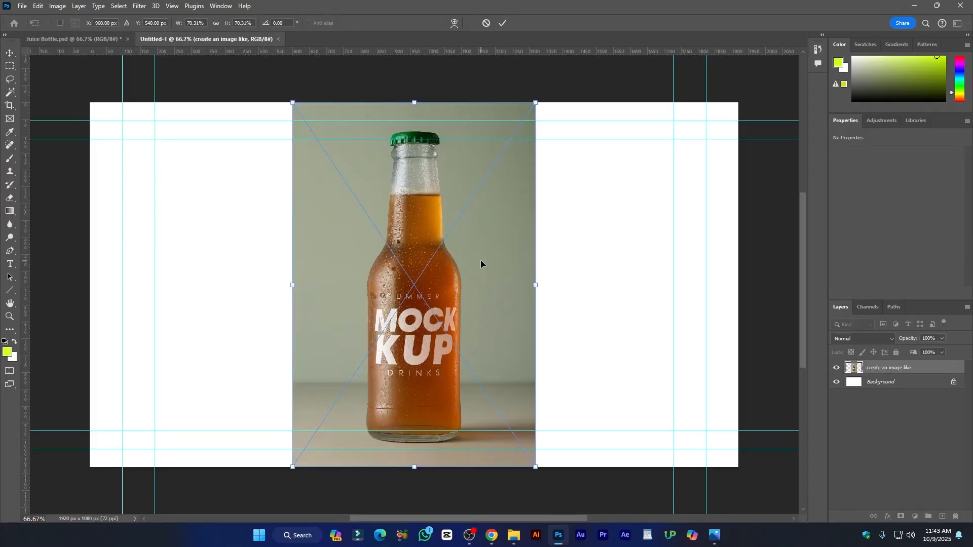
click(504, 23)
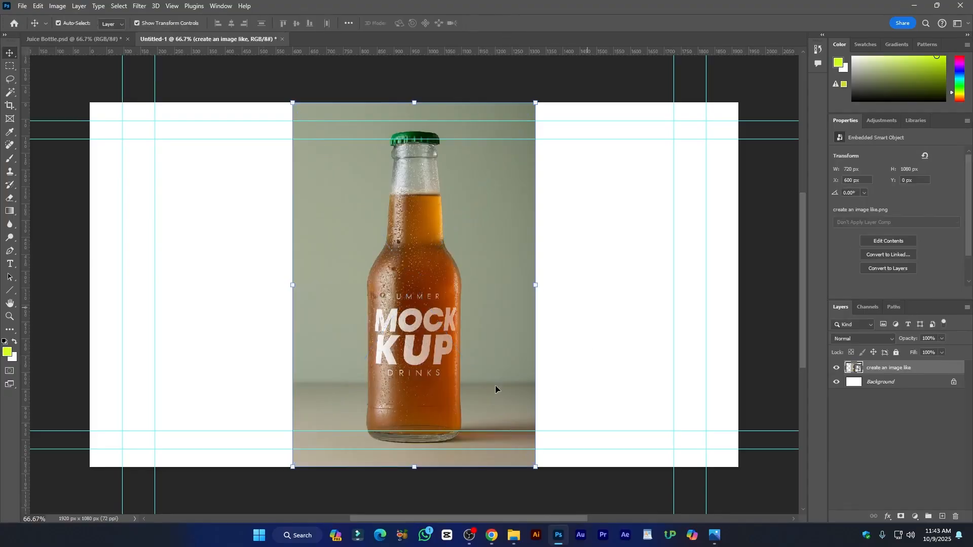
Turn the placed bottle image into a pixel layer and remove its background.
click(849, 267)
key(Return)
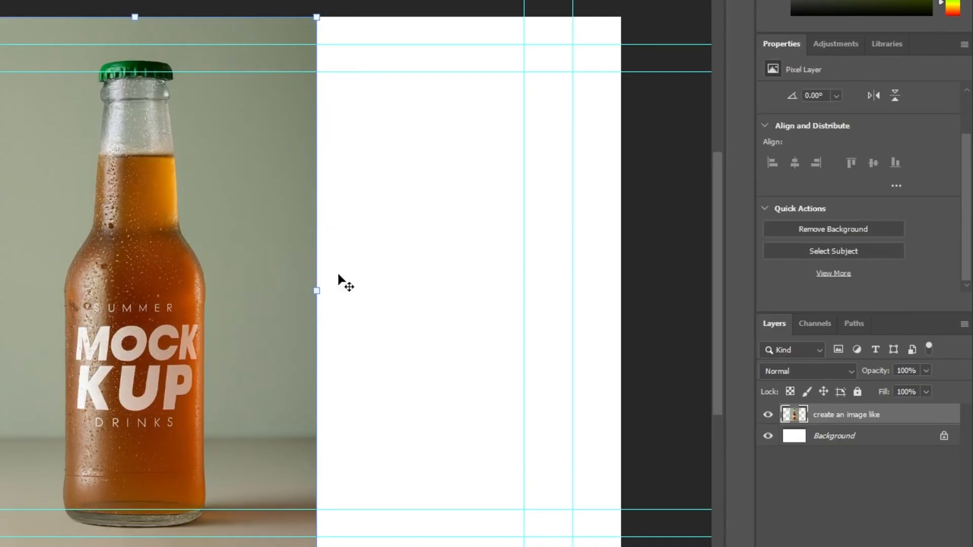
click(848, 230)
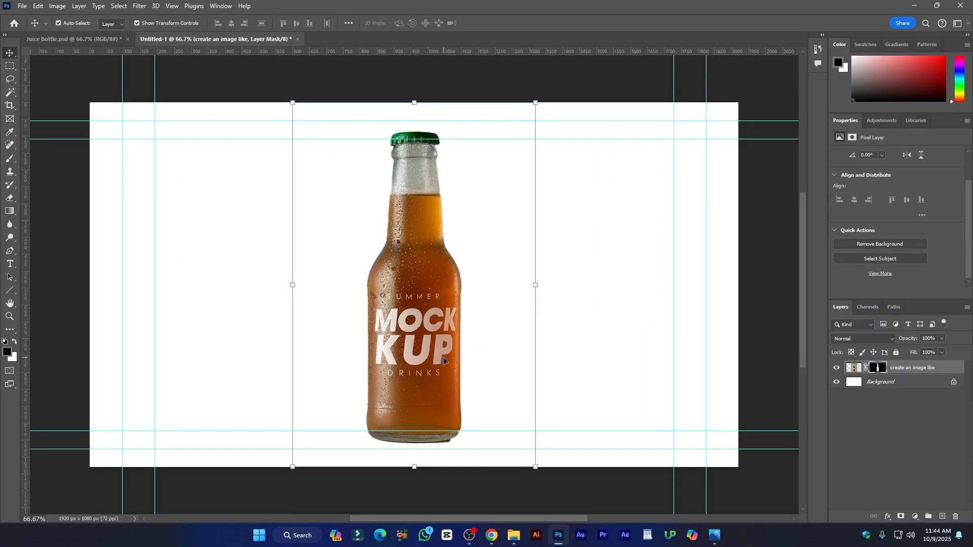
Refine the bottle's layer mask with Select and Mask using Feather 0.4 px, Contrast 7% and a slightly positive Shift Edge.
scroll(416, 348, up, 5)
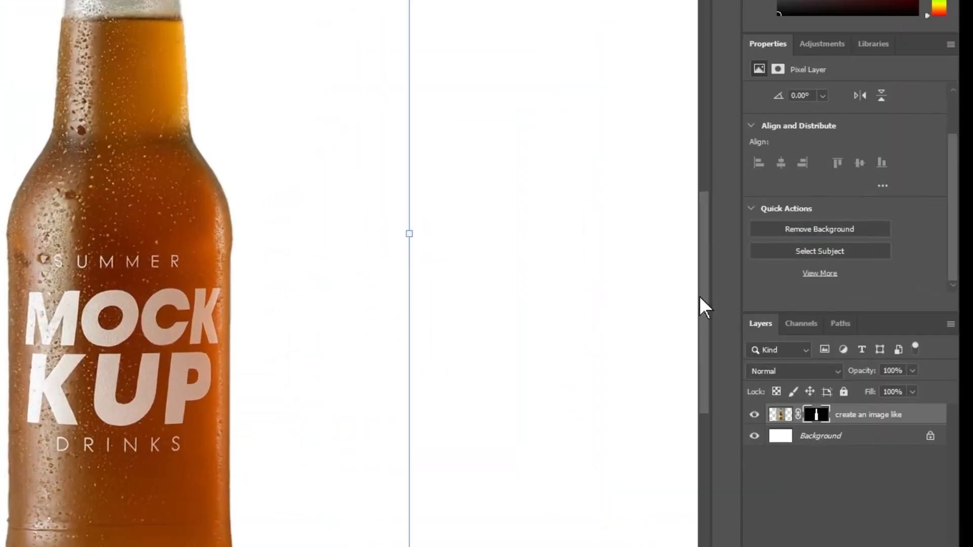
drag(698, 313, 686, 347)
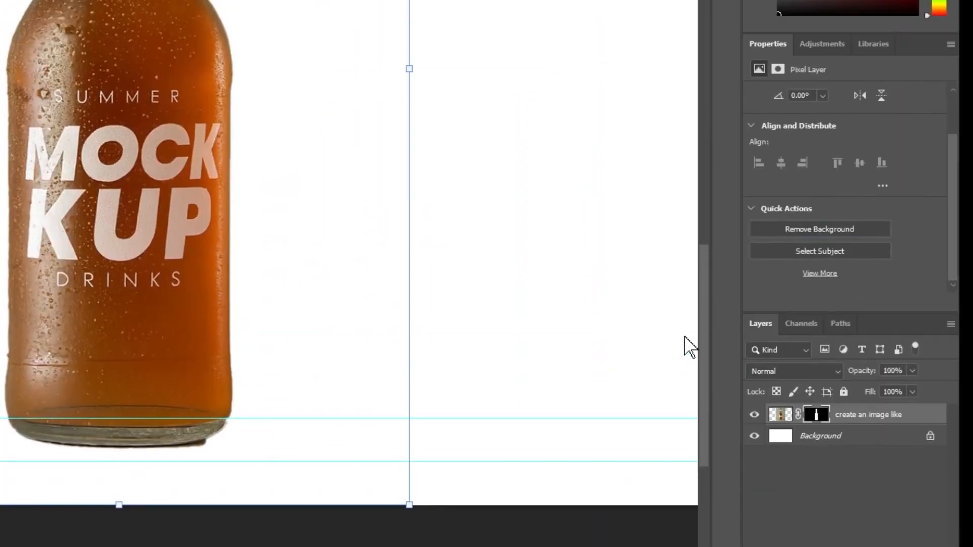
click(814, 416)
scroll(789, 139, up, 1)
click(900, 225)
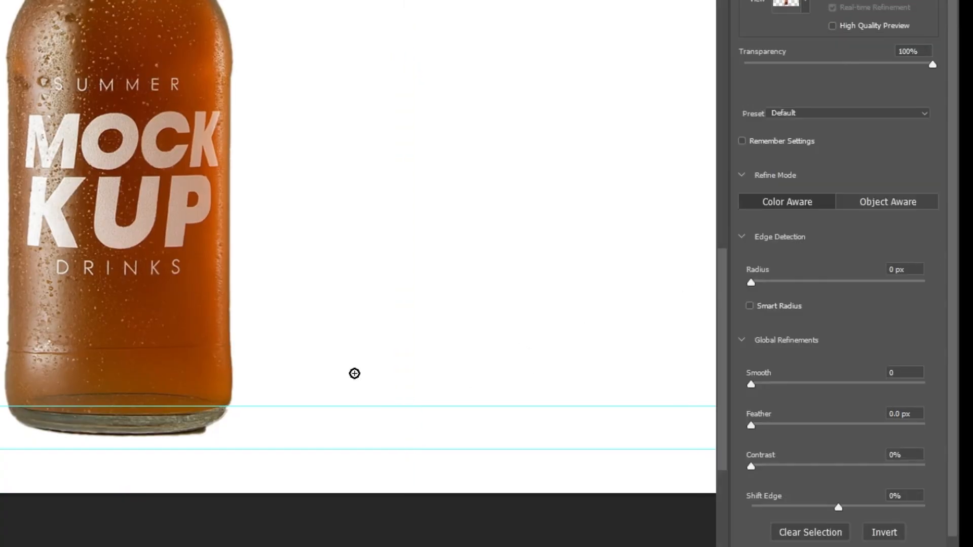
drag(750, 424, 755, 424)
drag(762, 467, 763, 467)
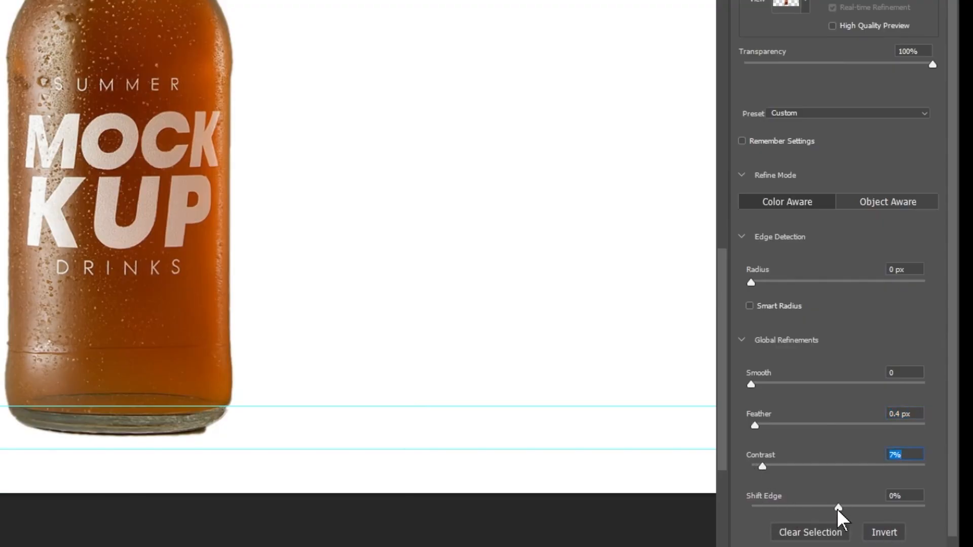
drag(838, 507, 843, 507)
key(Return)
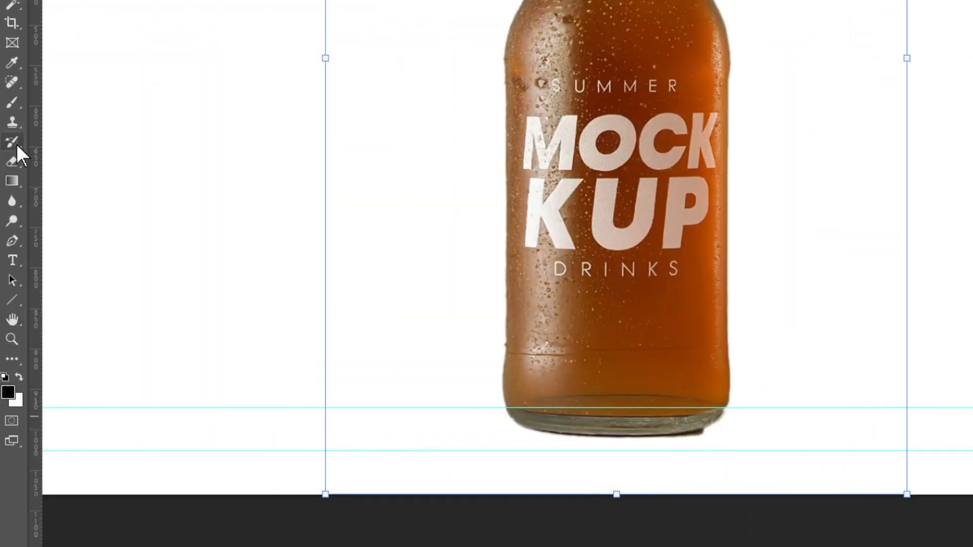
Select the Brush tool and reduce its tip to 15 px for retouching the bottle's mask.
click(12, 104)
right_click(12, 104)
click(63, 103)
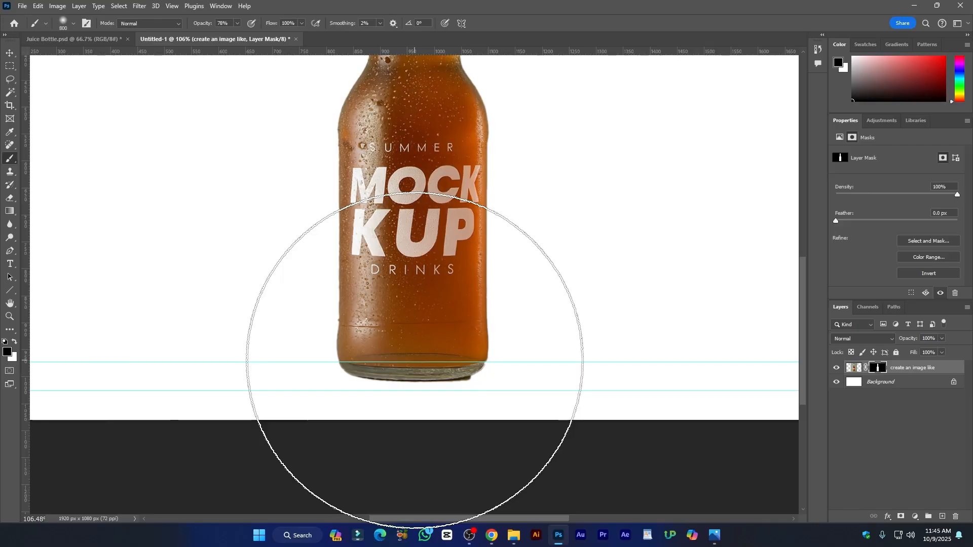
key(bracketleft)
key(bracketleft)
key(bracketleft)
key(bracketleft)
key(bracketleft)
key(bracketleft)
key(bracketleft)
key(bracketleft)
key(bracketleft)
key(bracketleft)
key(bracketleft)
key(bracketleft)
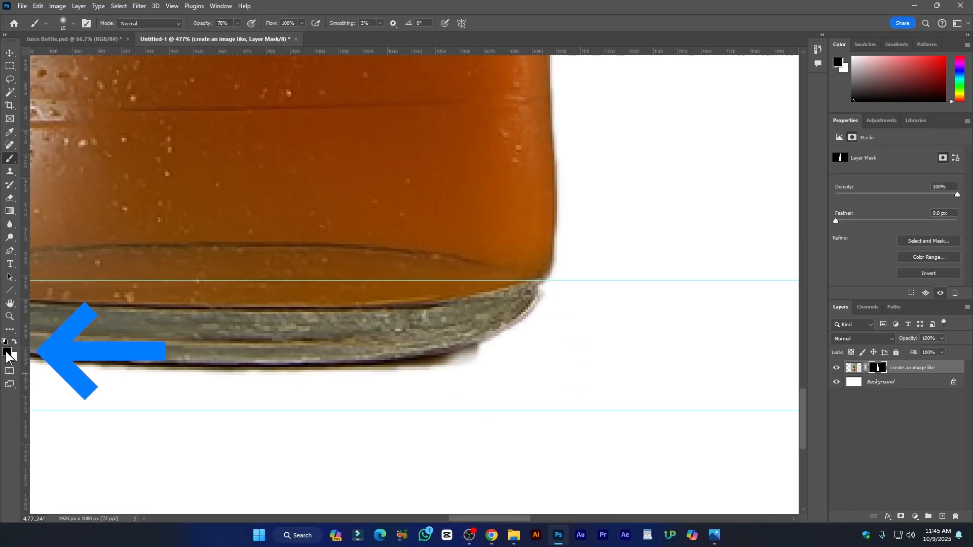
Paint black on the layer mask at 100% opacity and 79% flow to hide the leftover shadow under the bottle's base.
click(7, 352)
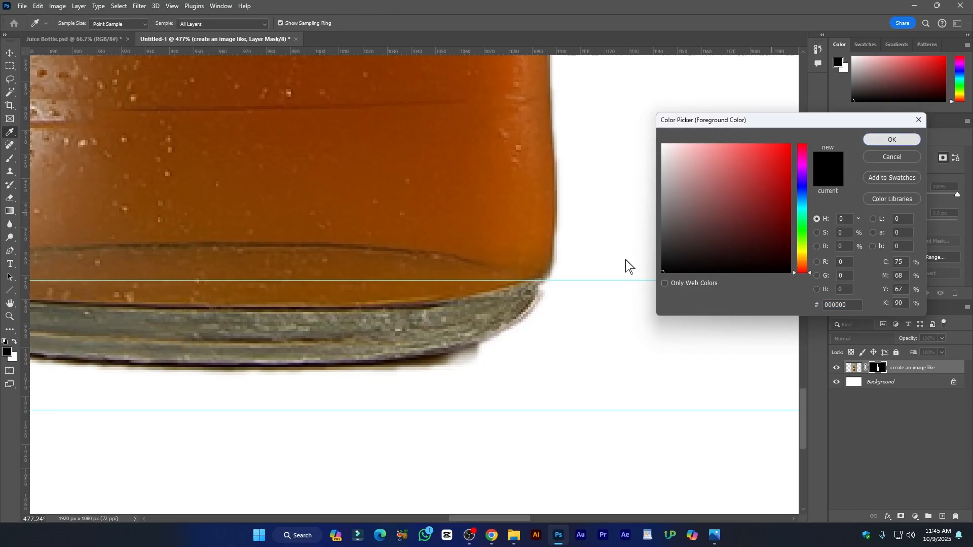
key(Return)
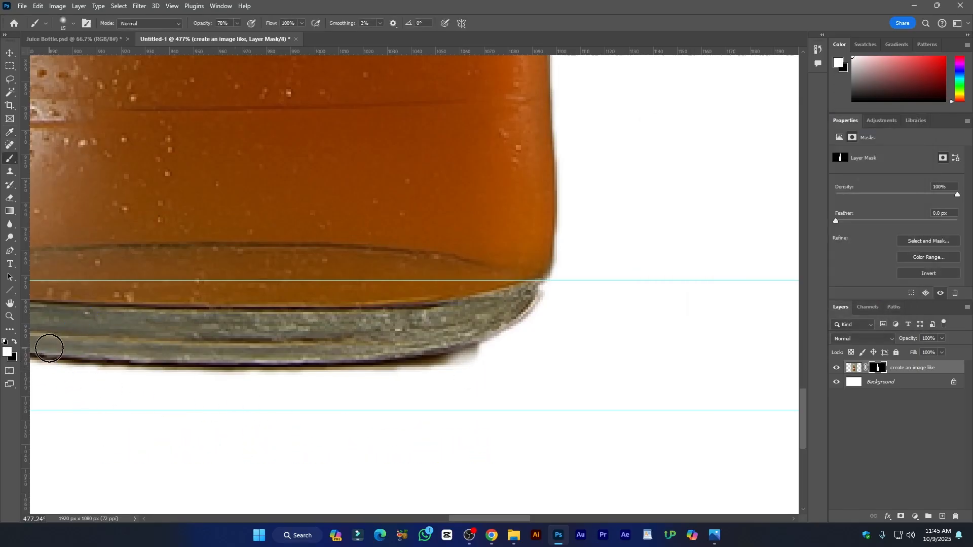
key(x)
key(x)
key(x)
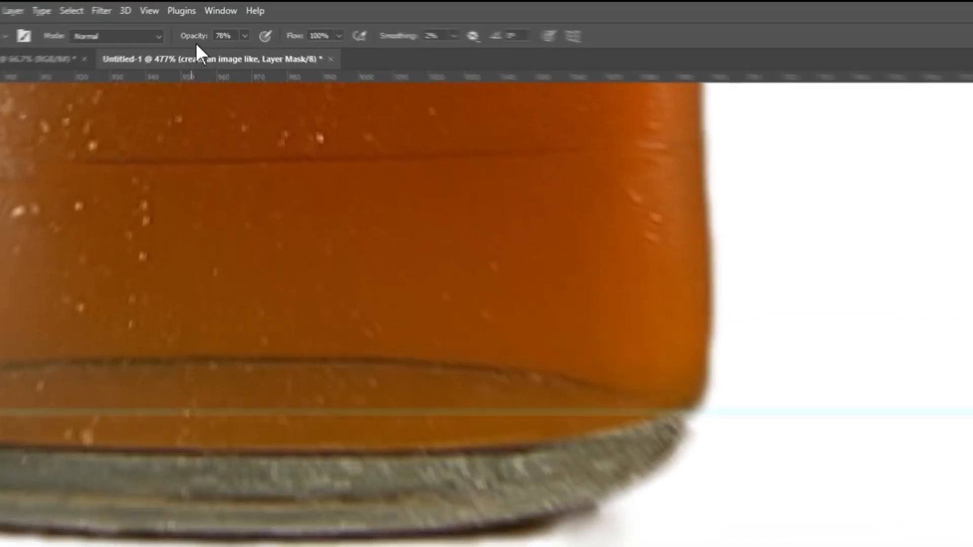
drag(194, 39, 281, 41)
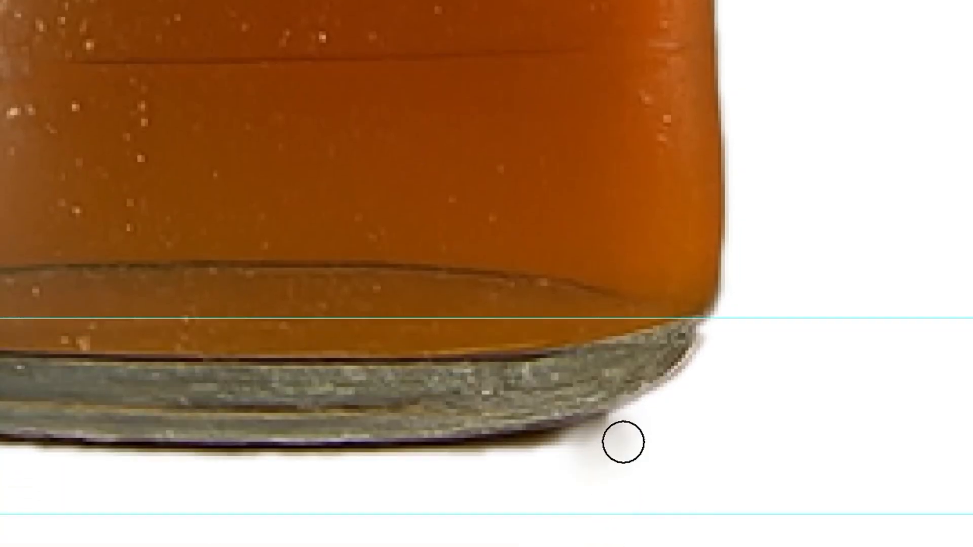
mouse_move(623, 442)
mouse_down()
mouse_move(488, 481)
mouse_move(608, 446)
mouse_move(399, 483)
mouse_up()
Convert the bottle layer to a smart object and hide the white Background layer.
right_click(880, 413)
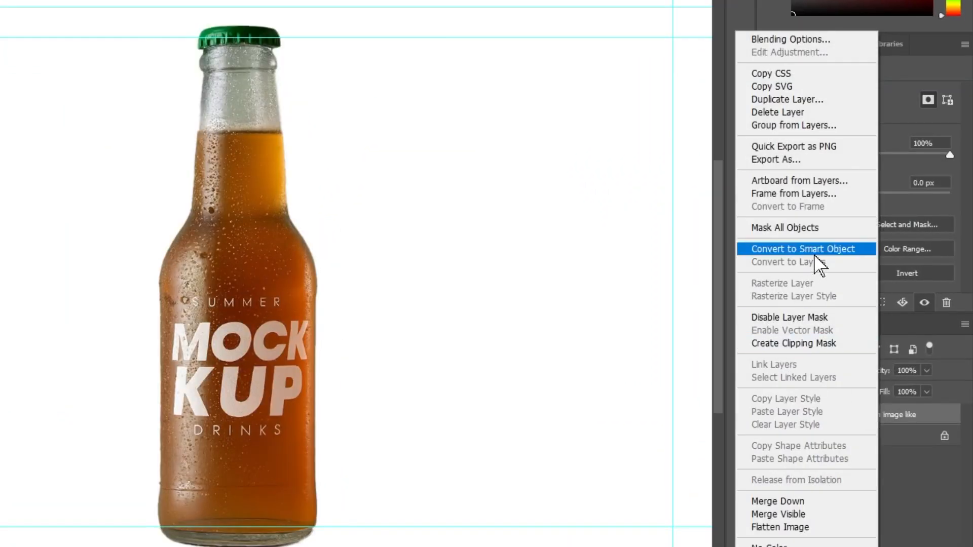
click(814, 253)
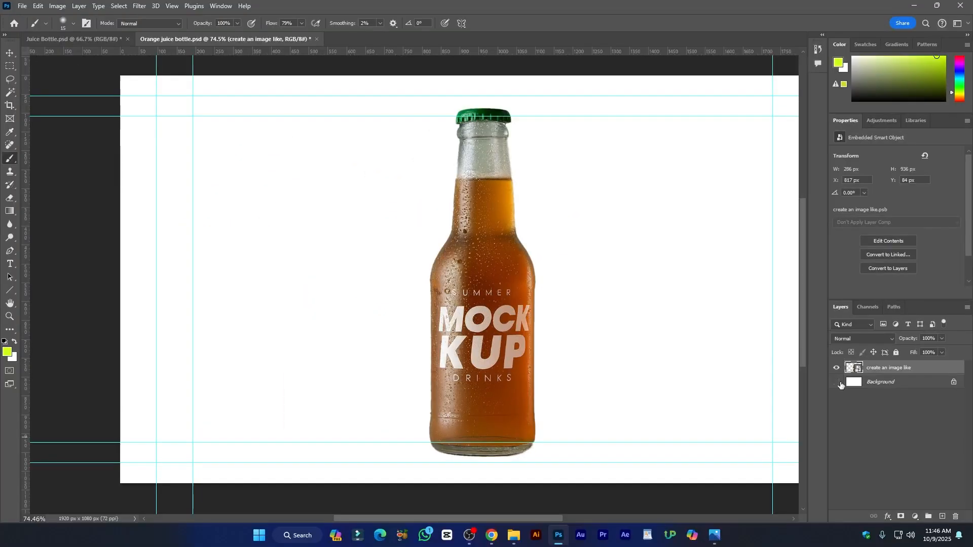
click(836, 382)
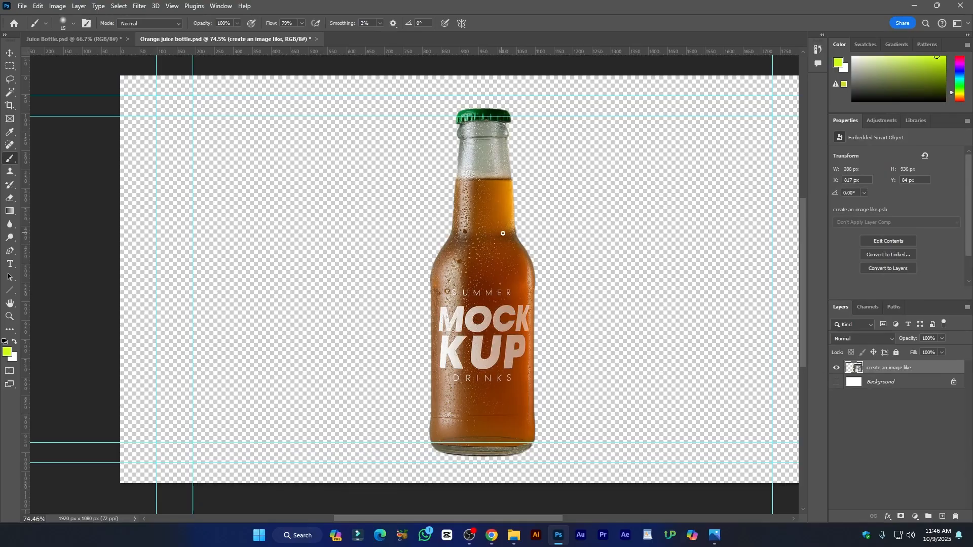
drag(524, 247, 521, 246)
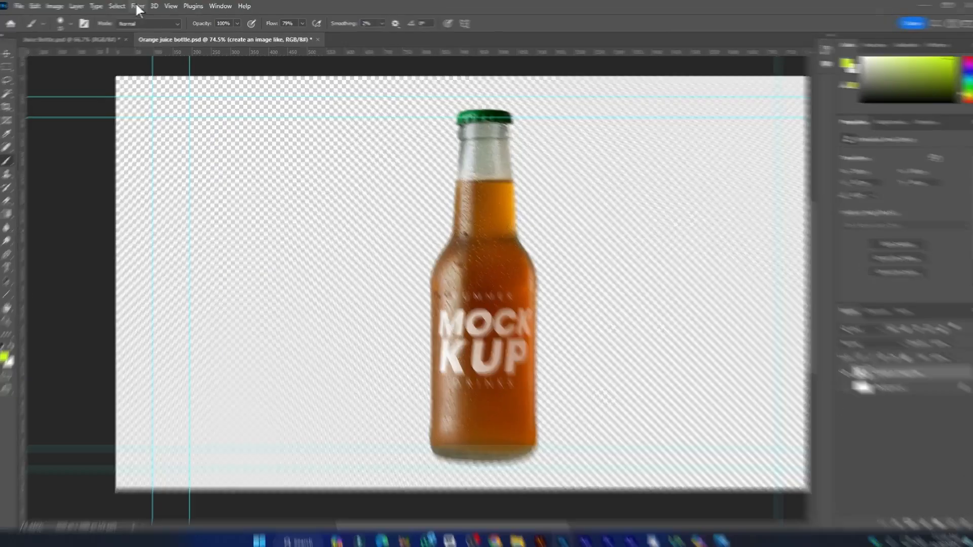
Start a Camera Raw Filter on the bottle and set Exposure to +0.65 and Contrast to +9.
click(139, 6)
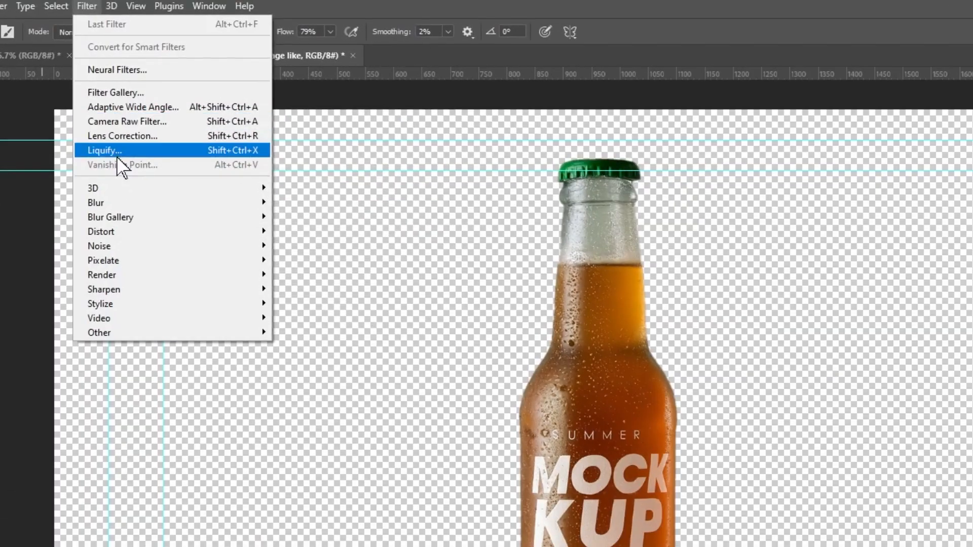
click(143, 126)
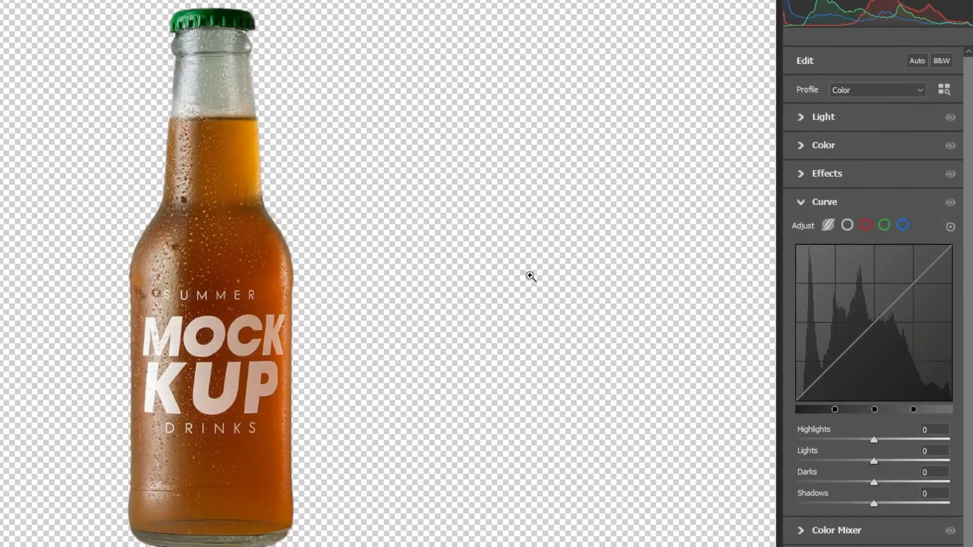
click(804, 120)
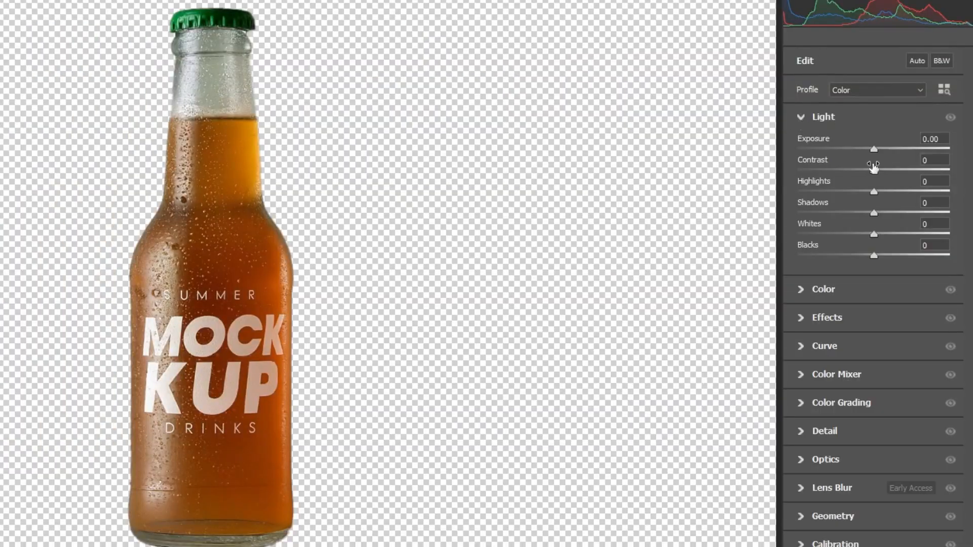
drag(874, 150, 884, 149)
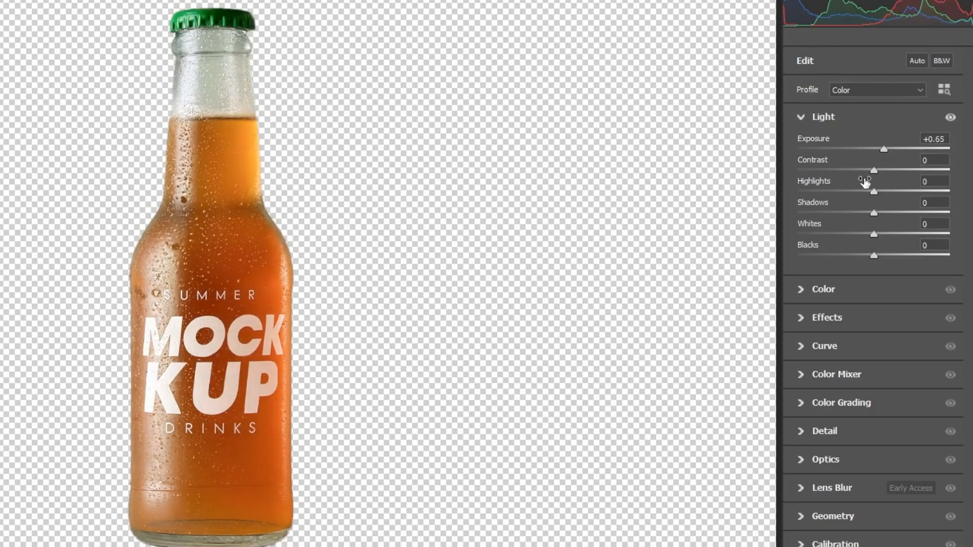
drag(874, 172, 883, 172)
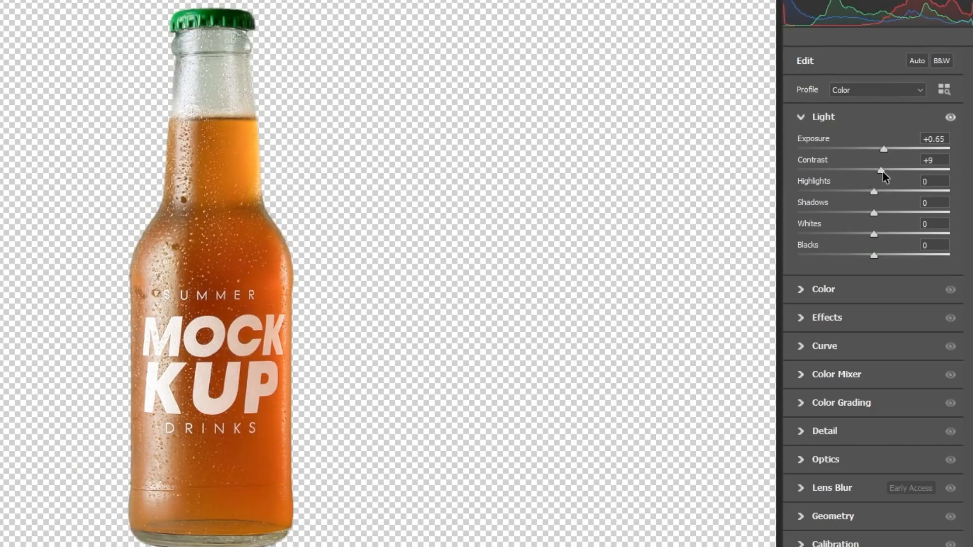
Warm the bottle's colour by setting Temperature to +28 and Vibrance to +26.
click(807, 288)
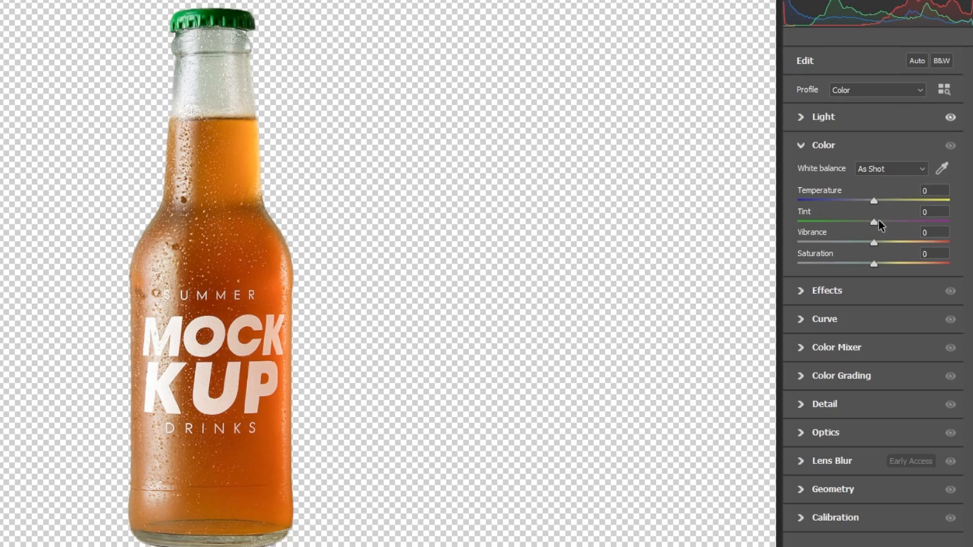
drag(871, 201, 895, 200)
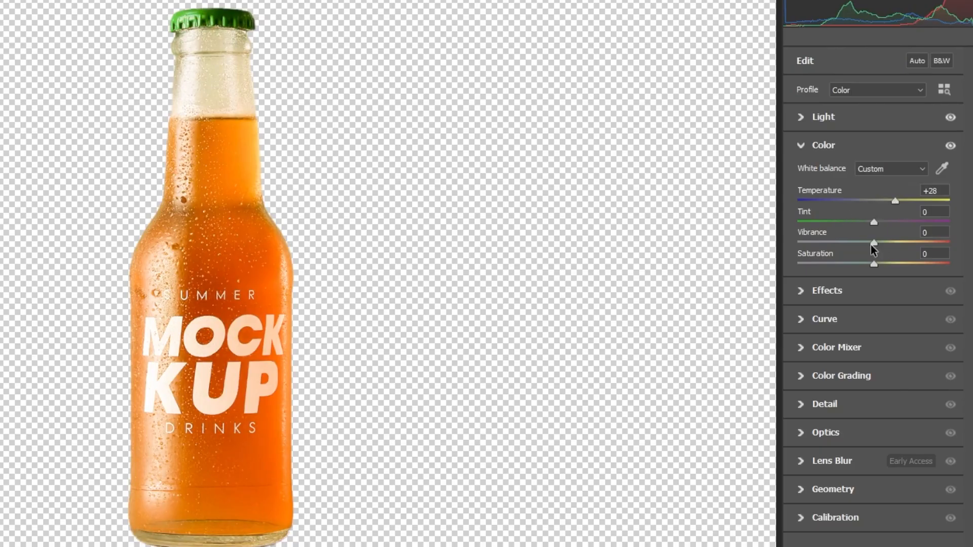
drag(879, 246, 895, 247)
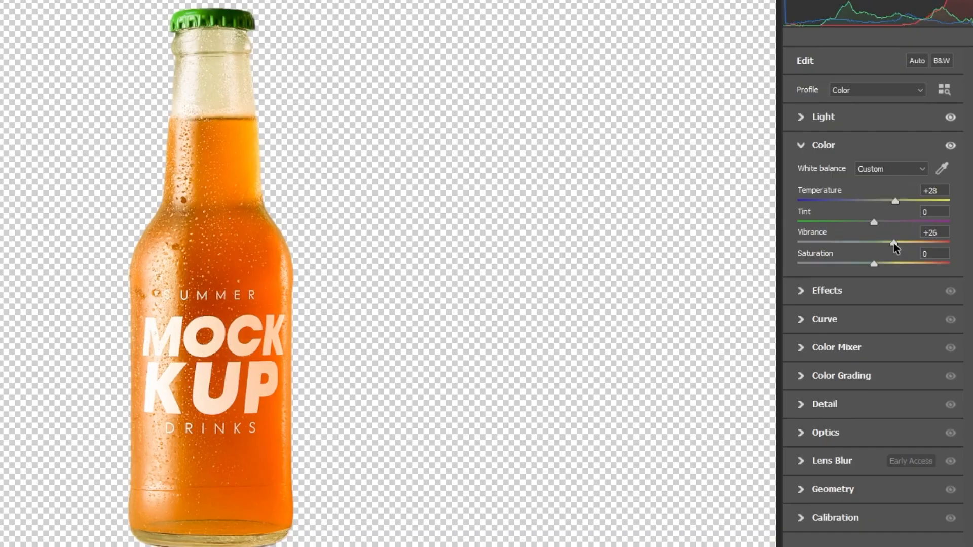
Set the bottle's Texture to +6, Clarity to +8 and Dehaze to +6.
click(812, 291)
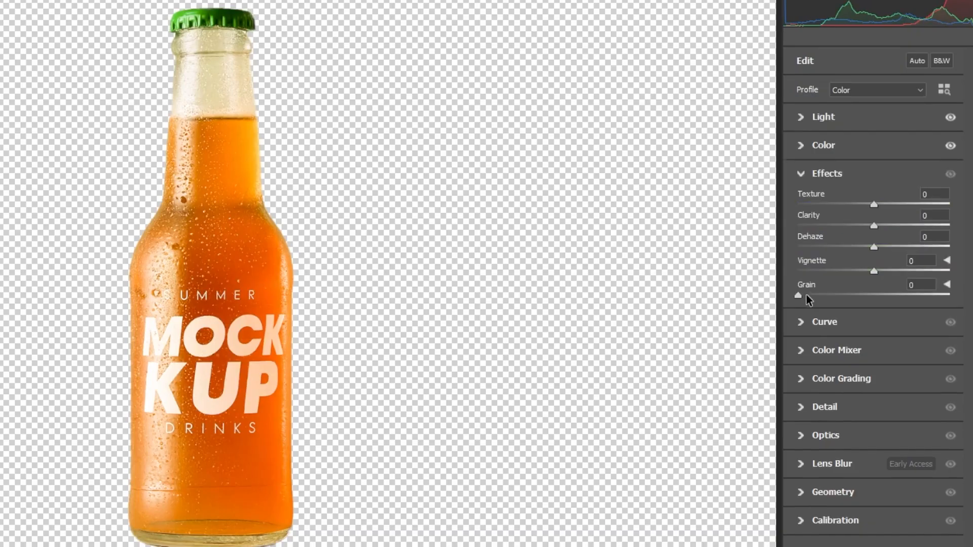
drag(874, 206, 880, 247)
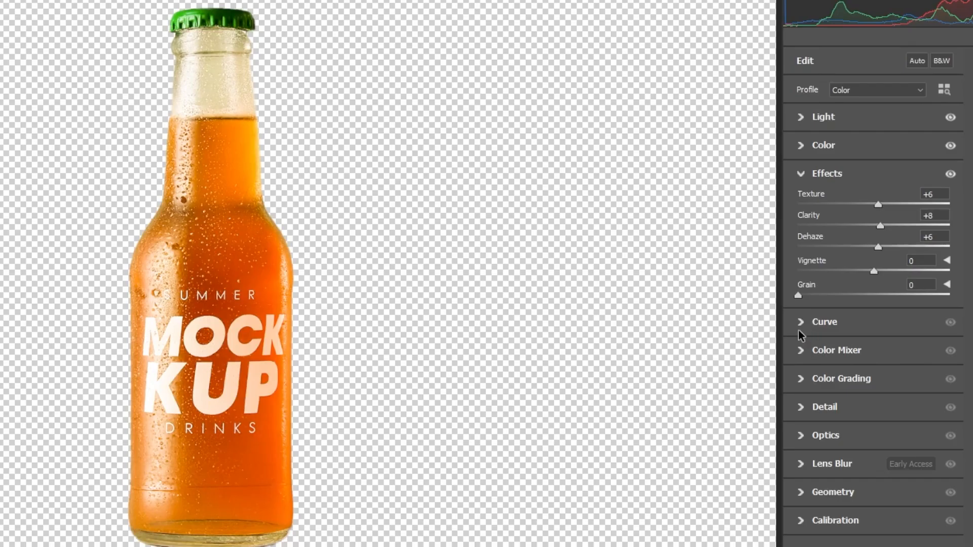
Set Sharpening to 11, Noise Reduction to 10 and Color Noise Reduction to 7, and apply the Camera Raw Filter.
click(808, 411)
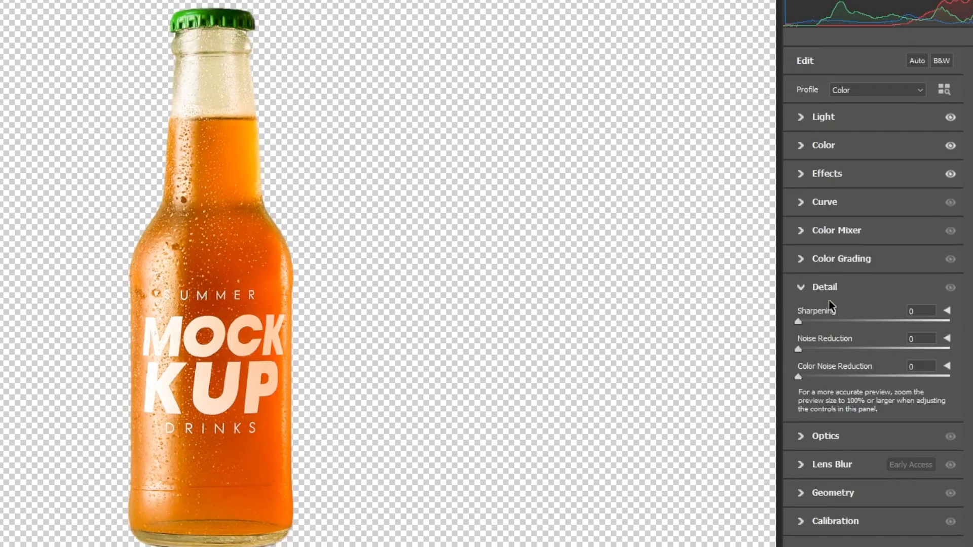
drag(798, 322, 806, 377)
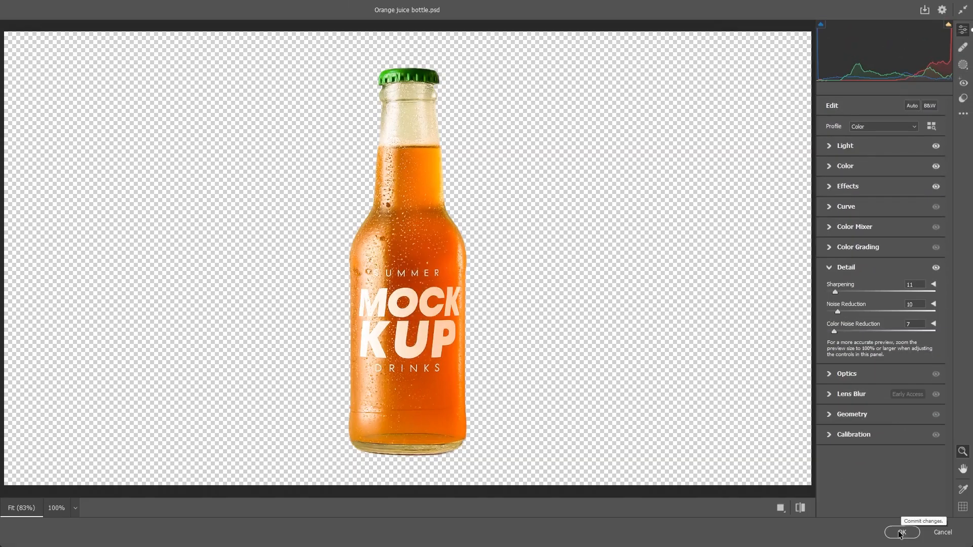
click(901, 532)
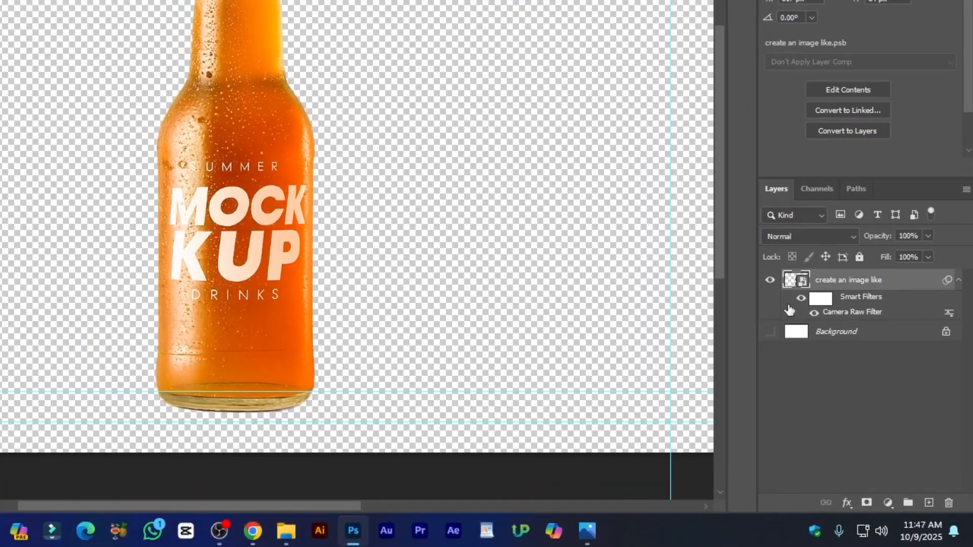
Compare the bottle with and without its smart filters, and hide the bottle layer.
click(801, 302)
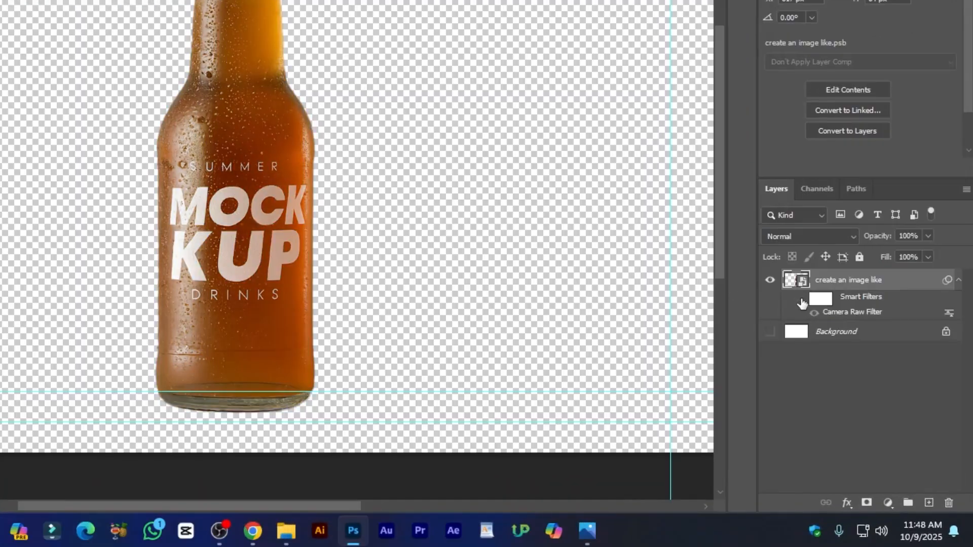
click(801, 301)
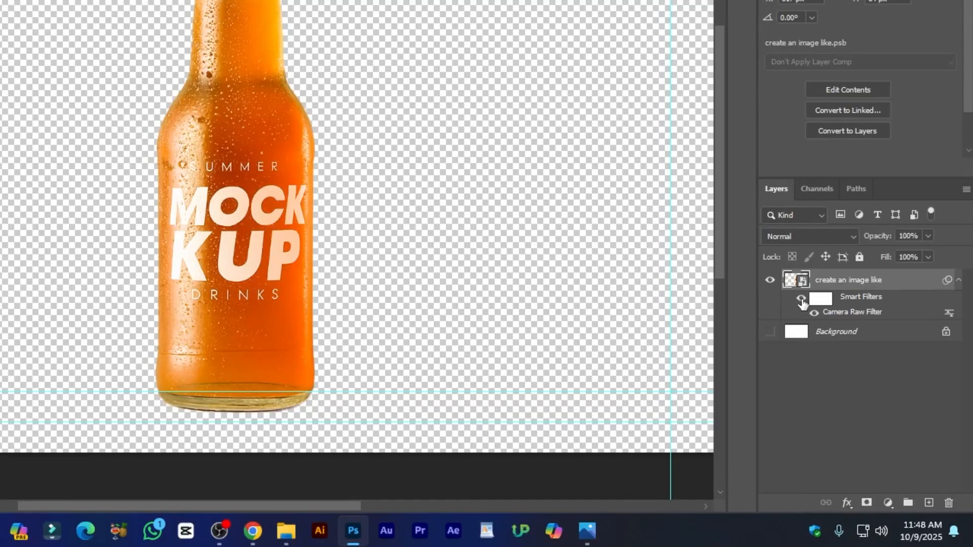
click(771, 282)
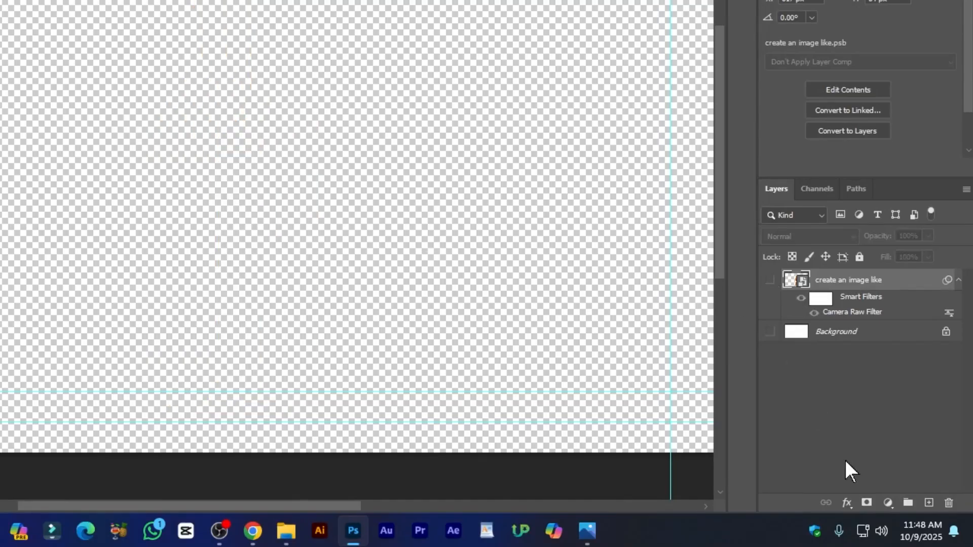
Add a new layer named Bg and place it between the bottle layer and the Background layer.
scroll(847, 469, right, 2)
click(929, 503)
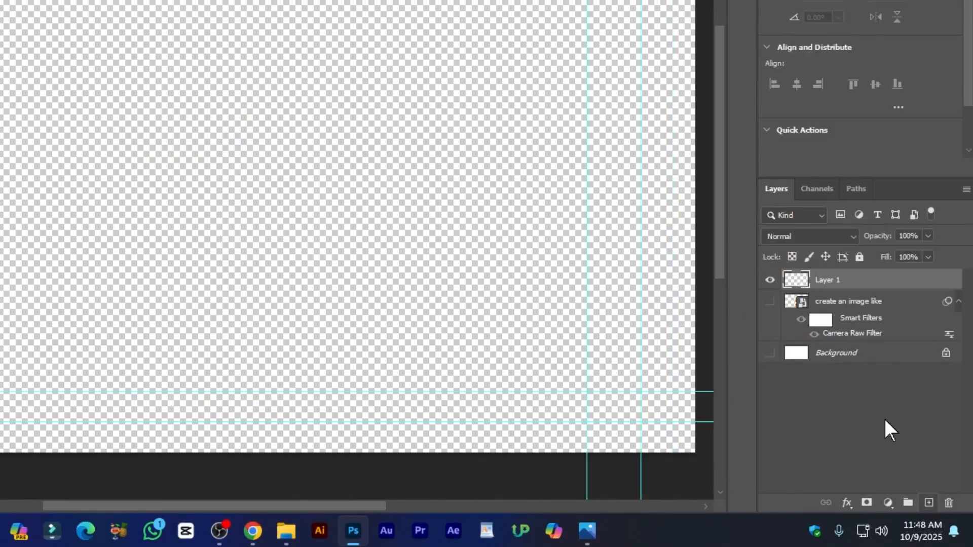
double_click(829, 278)
text(Bg)
key(Return)
drag(841, 282, 854, 348)
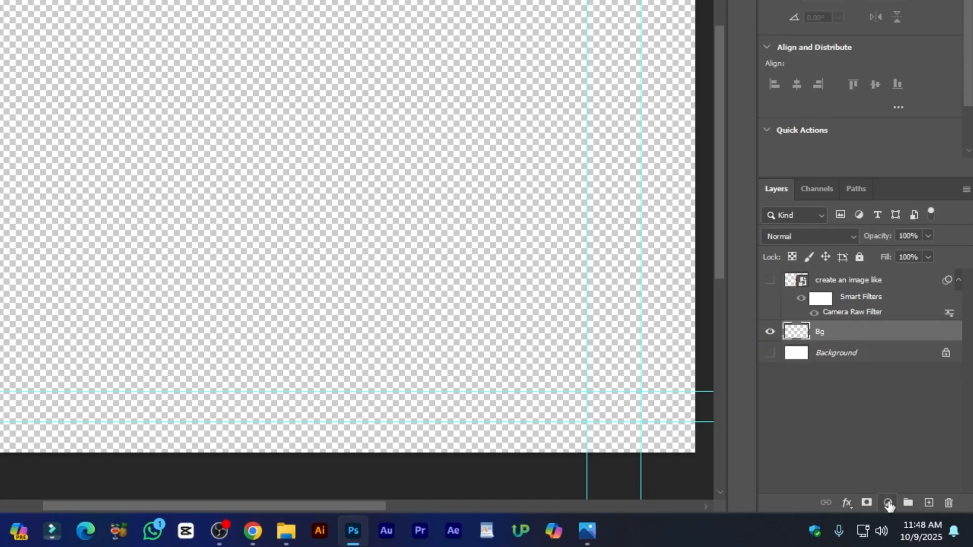
Give the Bg layer a solid colour fill of orange #ff8019 and show the bottle layer again.
click(888, 503)
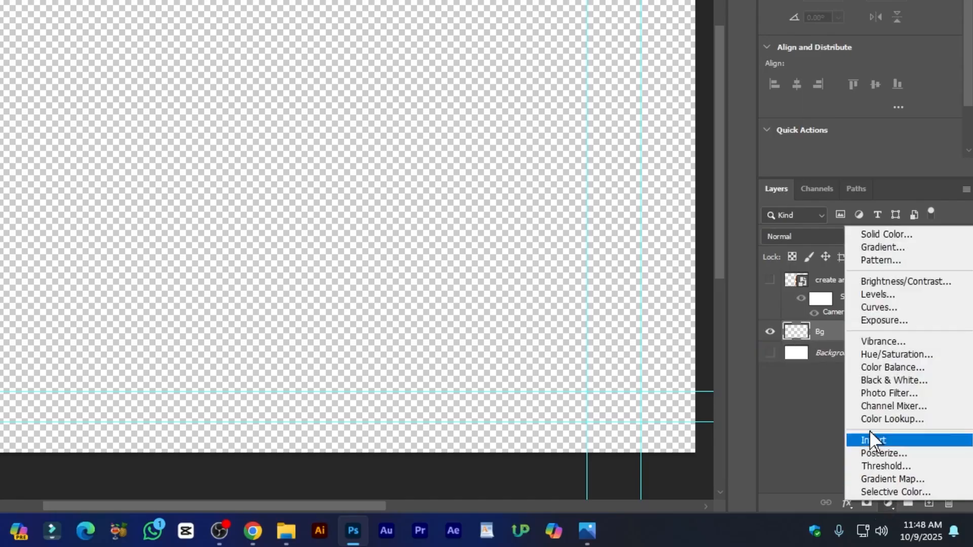
click(889, 232)
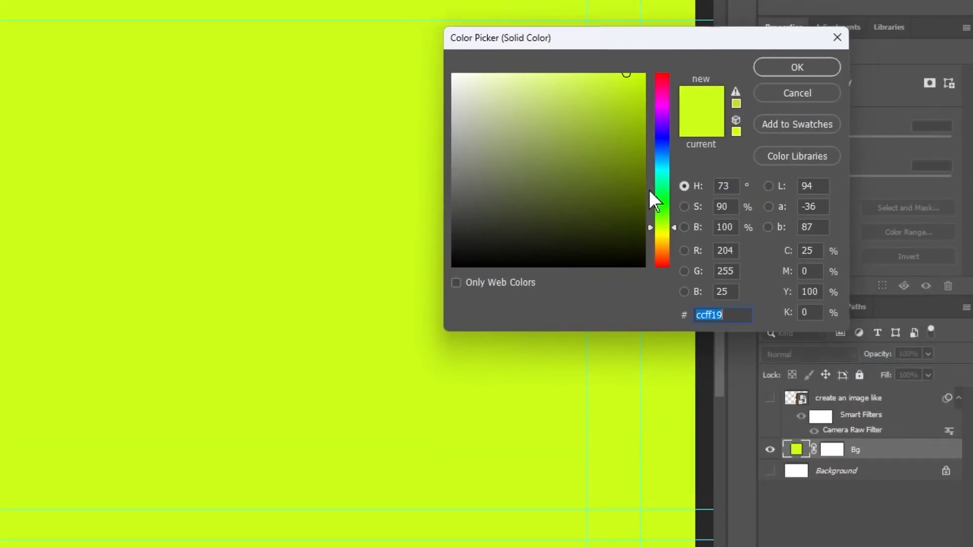
drag(667, 237, 667, 252)
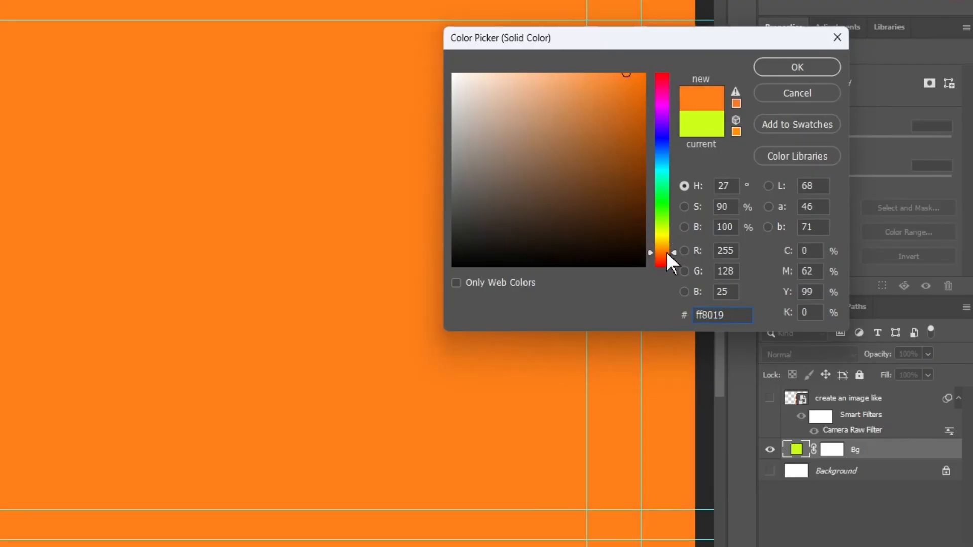
click(797, 68)
click(770, 400)
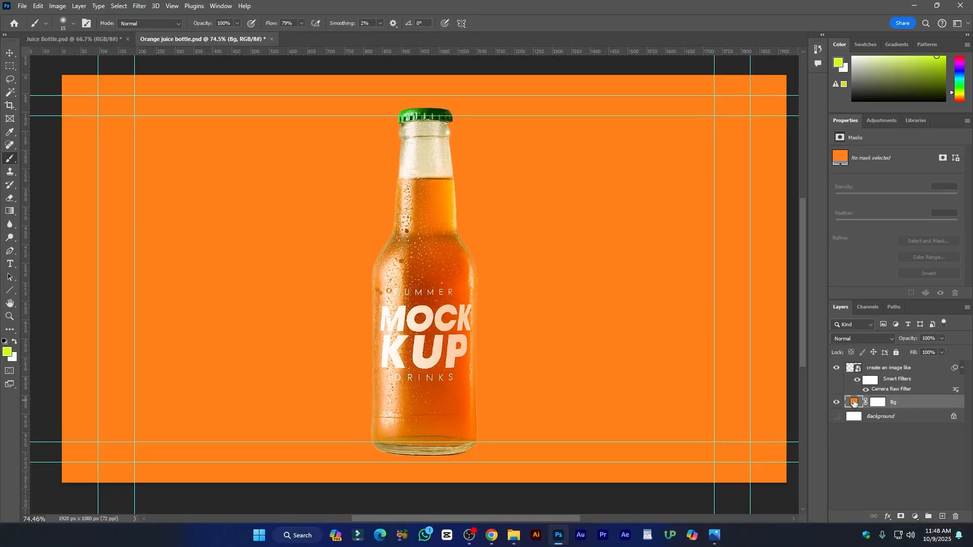
Change the Bg fill to a darker burnt orange, #be4d15, based on a colour sampled from the bottle.
double_click(854, 402)
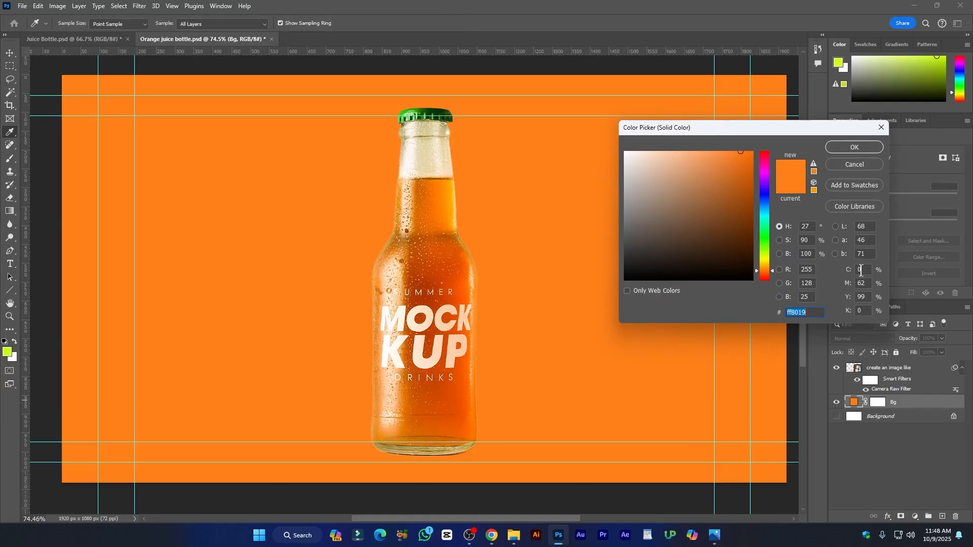
text(d24600)
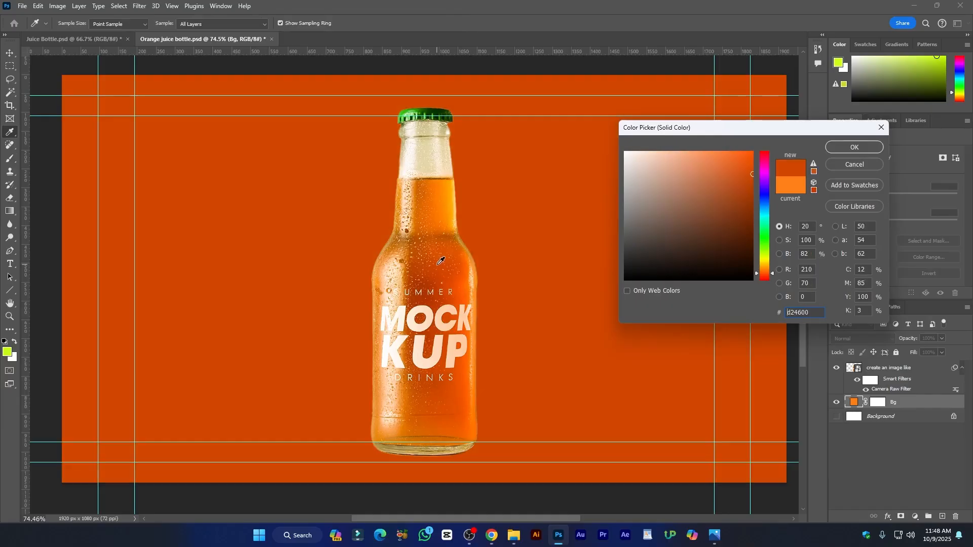
click(438, 263)
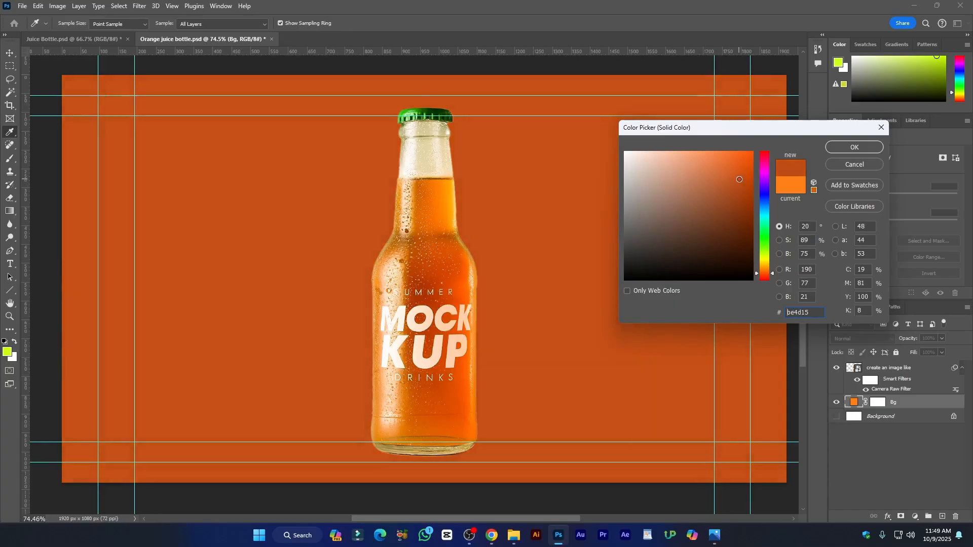
key(Return)
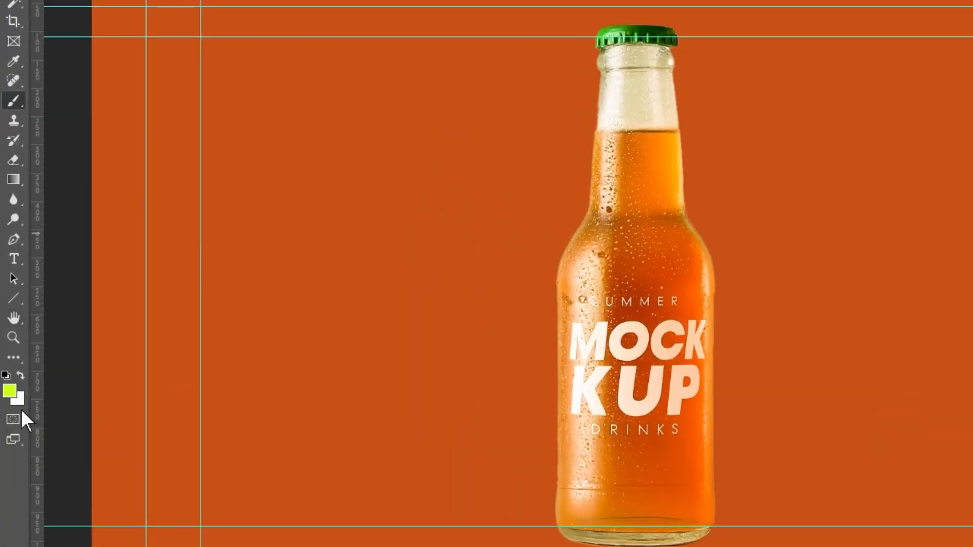
Set the foreground colour to #fb7c2a, a lighter tint of an orange sampled from the juice in the bottle.
click(10, 390)
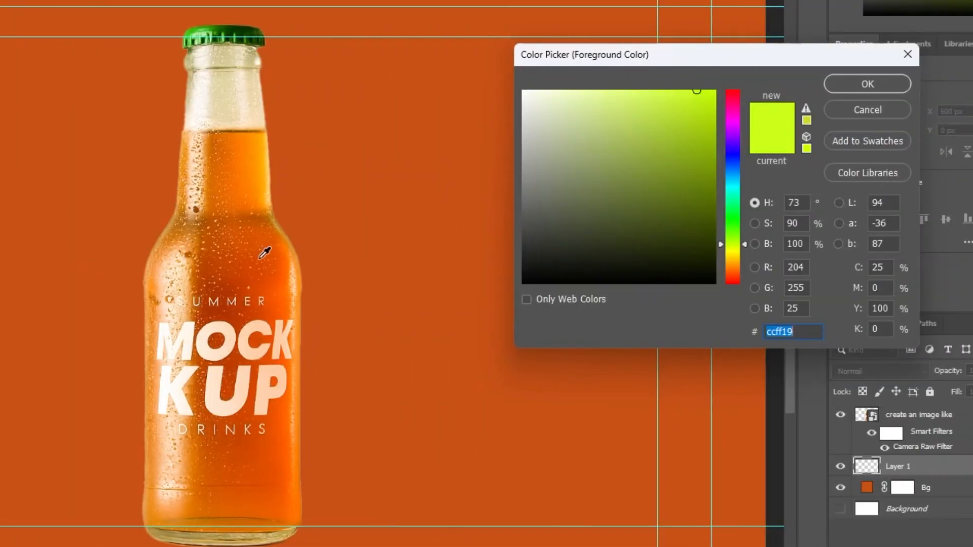
click(241, 248)
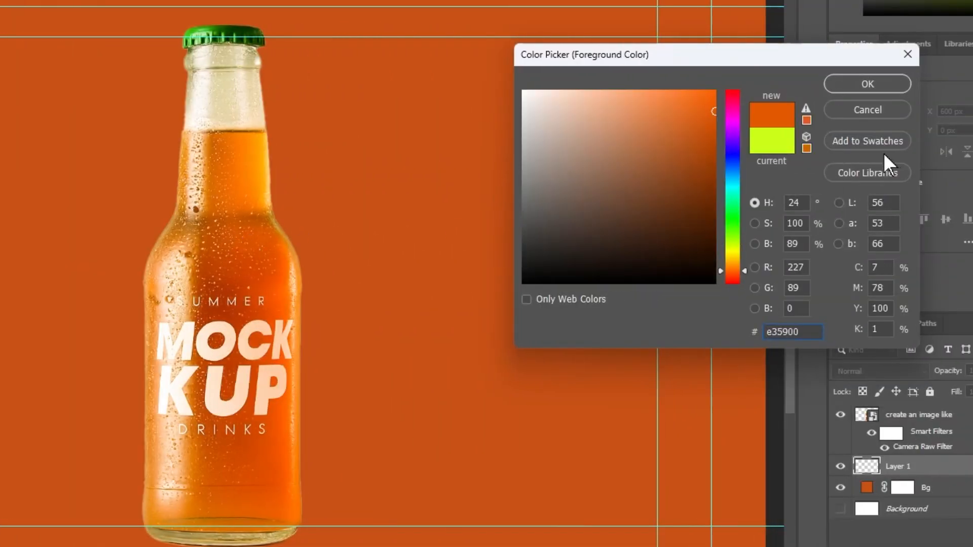
mouse_move(711, 112)
mouse_down()
mouse_move(662, 105)
mouse_move(668, 116)
mouse_move(683, 94)
mouse_up()
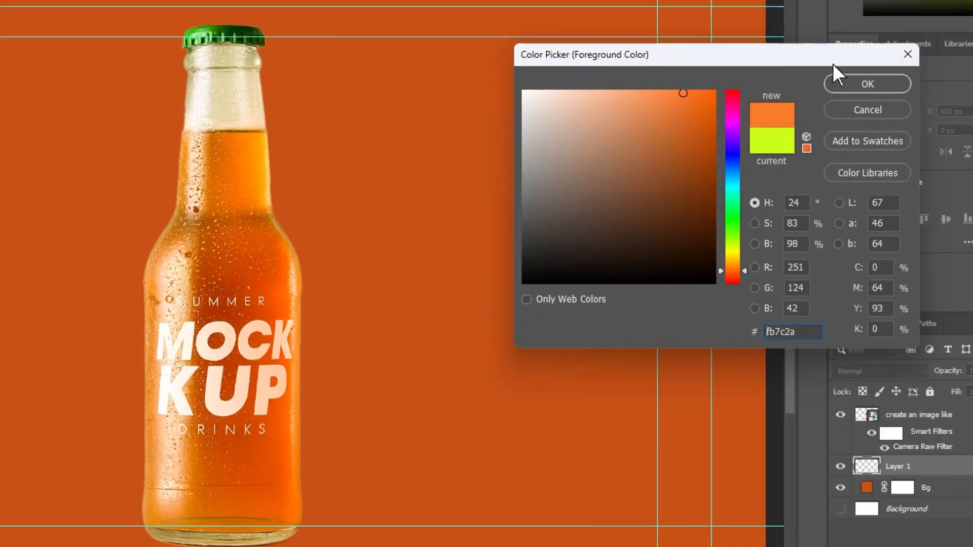
click(856, 84)
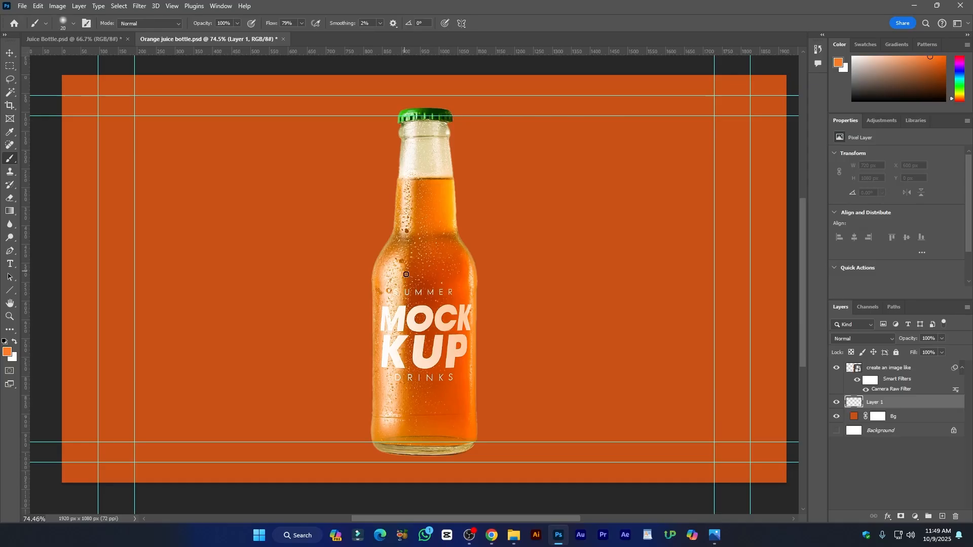
Paint a soft light-orange glow behind the bottle on Layer 1 using a brush enlarged to 1200 px.
key(bracketright)
key(bracketright)
key(bracketright)
key(bracketright)
key(bracketright)
key(bracketright)
key(bracketright)
key(bracketright)
key(bracketright)
key(bracketright)
key(bracketright)
key(bracketright)
key(bracketright)
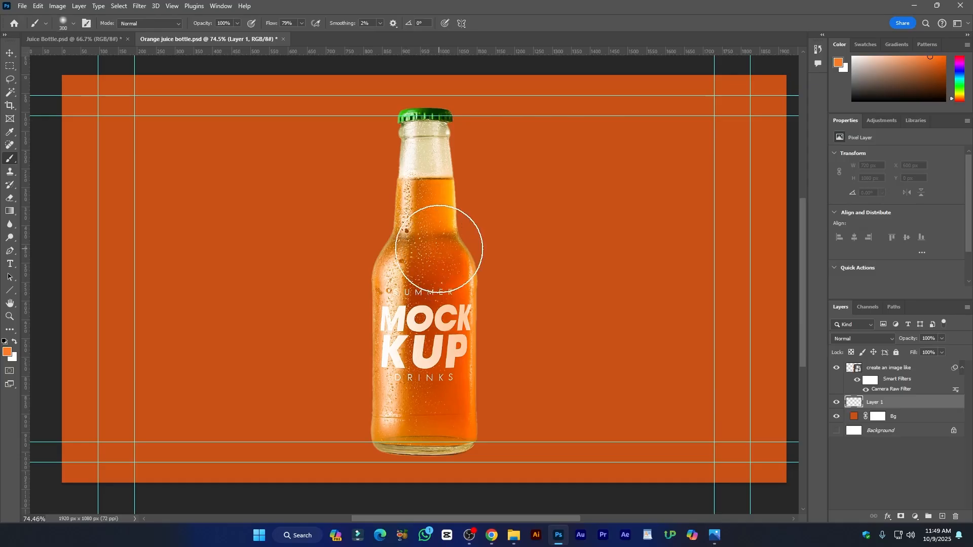
key(bracketright)
key(bracketright)
key(bracketright)
key(bracketright)
key(bracketright)
key(bracketright)
key(bracketright)
key(bracketright)
click(441, 283)
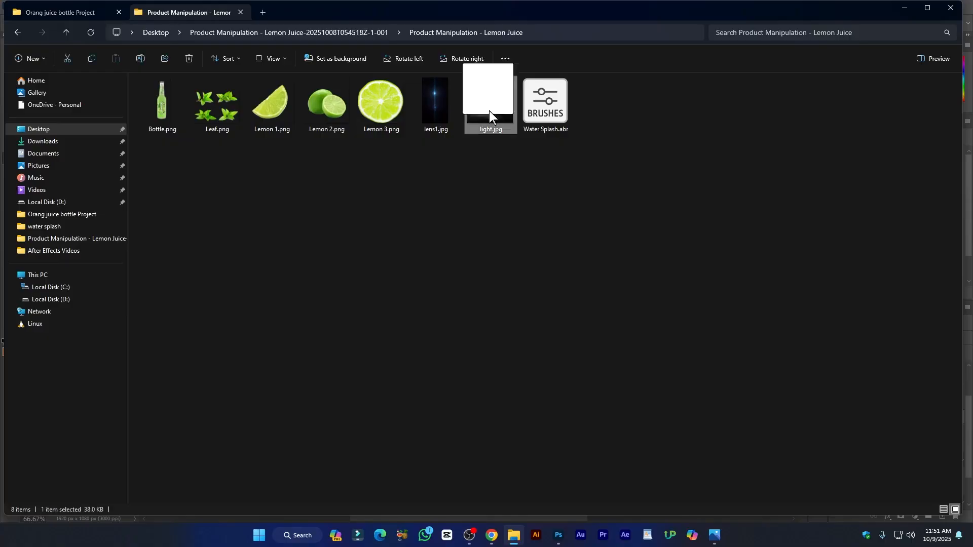
Place light.jpg beneath the bottle layer, enlarged and rotated 144.89° so its rays shine from the canvas's upper-right corner.
drag(490, 113, 508, 312)
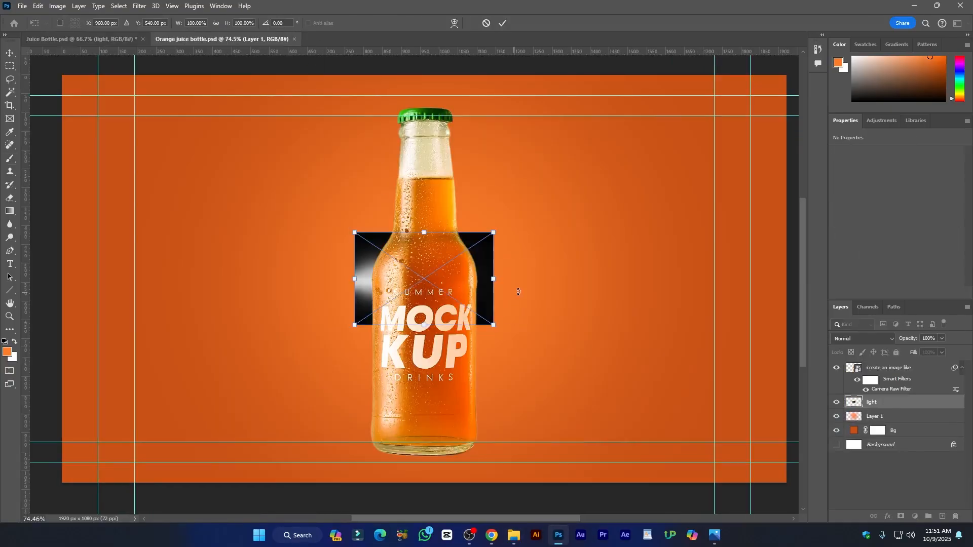
drag(493, 232, 726, 142)
drag(700, 94, 455, 398)
drag(557, 233, 651, 254)
drag(413, 235, 208, 243)
drag(624, 175, 690, 166)
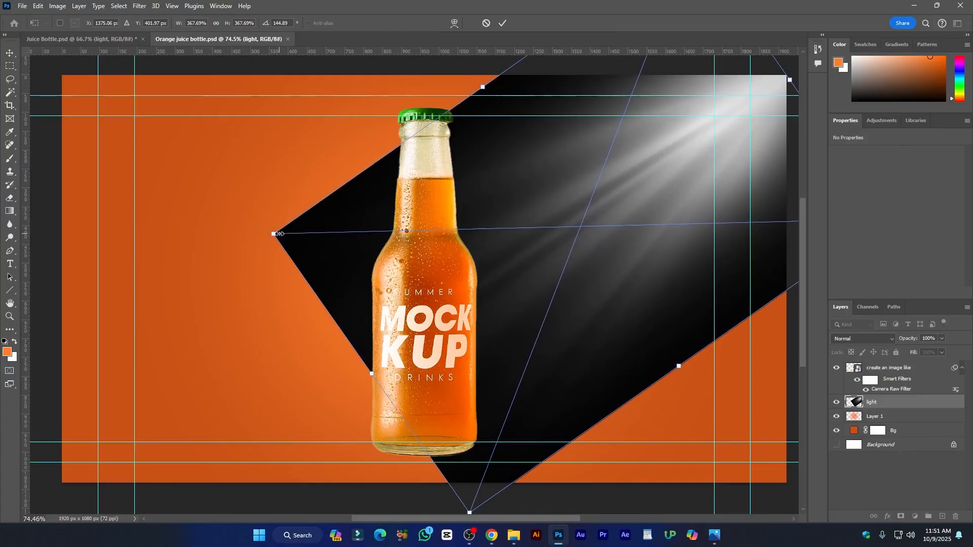
drag(274, 233, 253, 234)
key(Return)
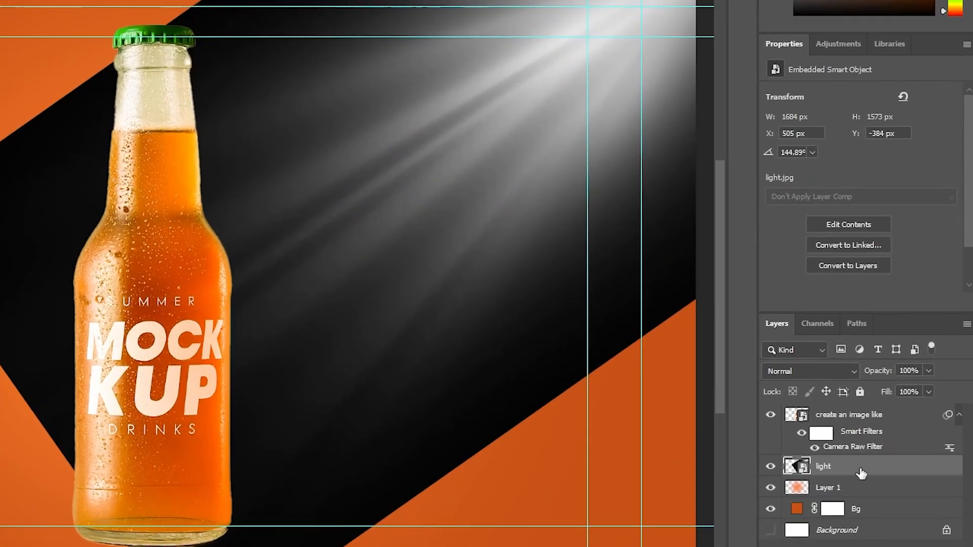
Set the light layer's blend mode to Screen and convert its smart object to a regular layer.
click(834, 368)
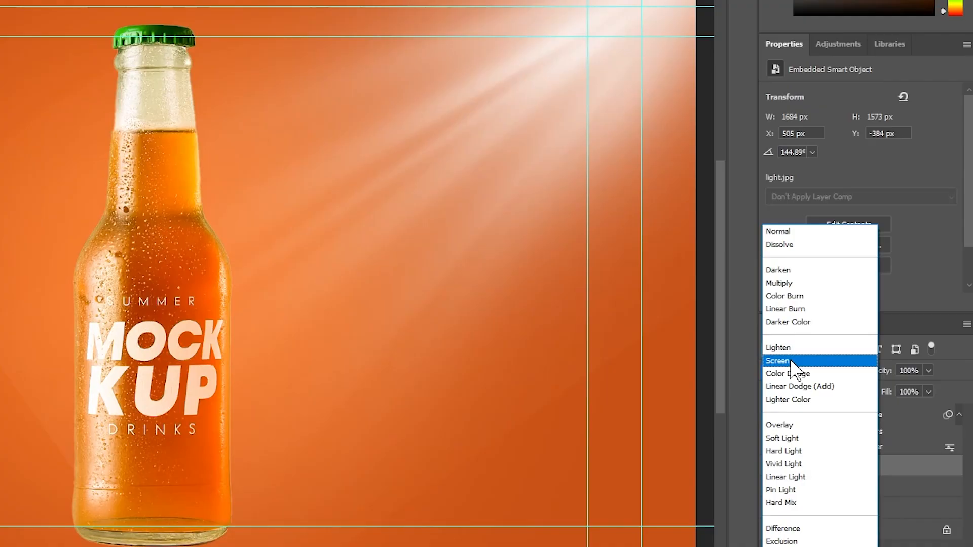
click(790, 361)
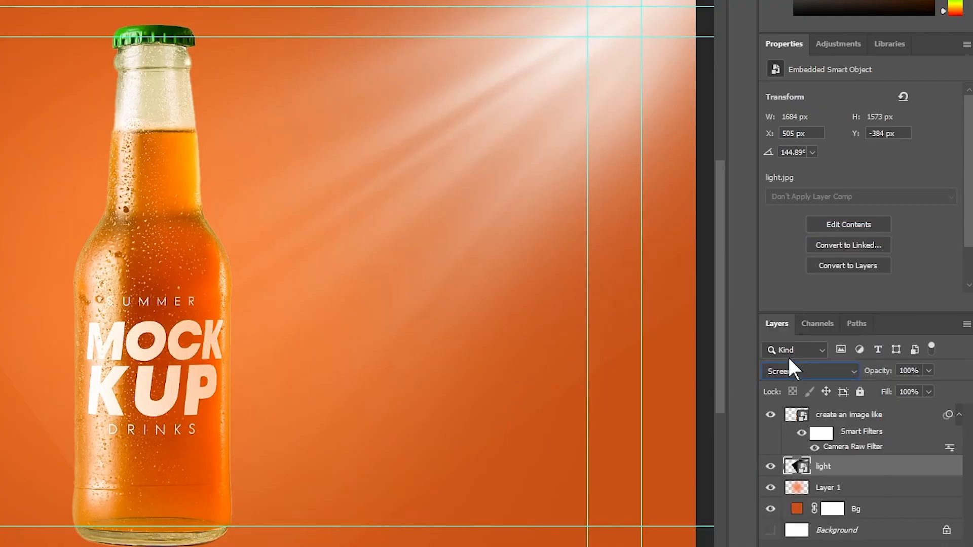
scroll(914, 213, down, 1)
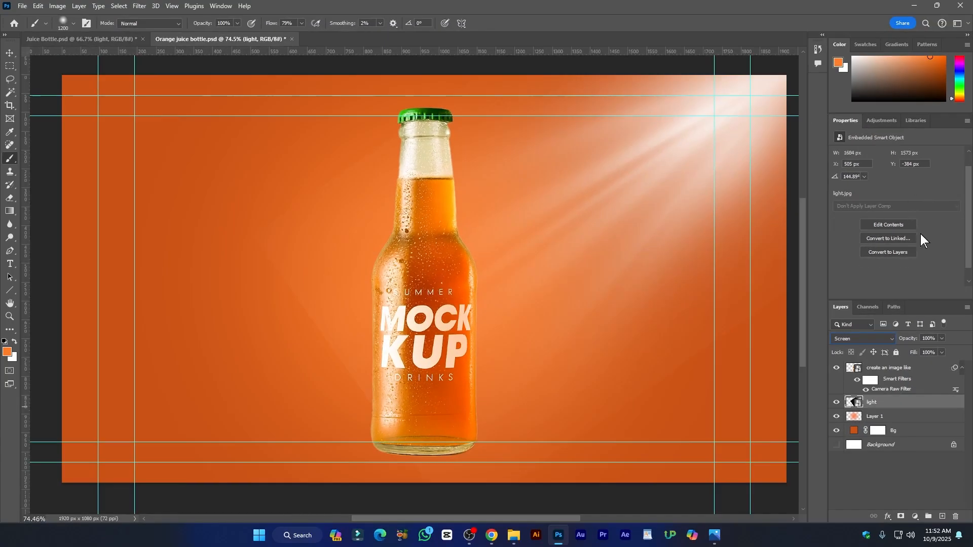
click(890, 253)
key(Return)
Set the brush to 58% opacity and 68% flow, with black as the foreground colour.
scroll(681, 362, down, 2)
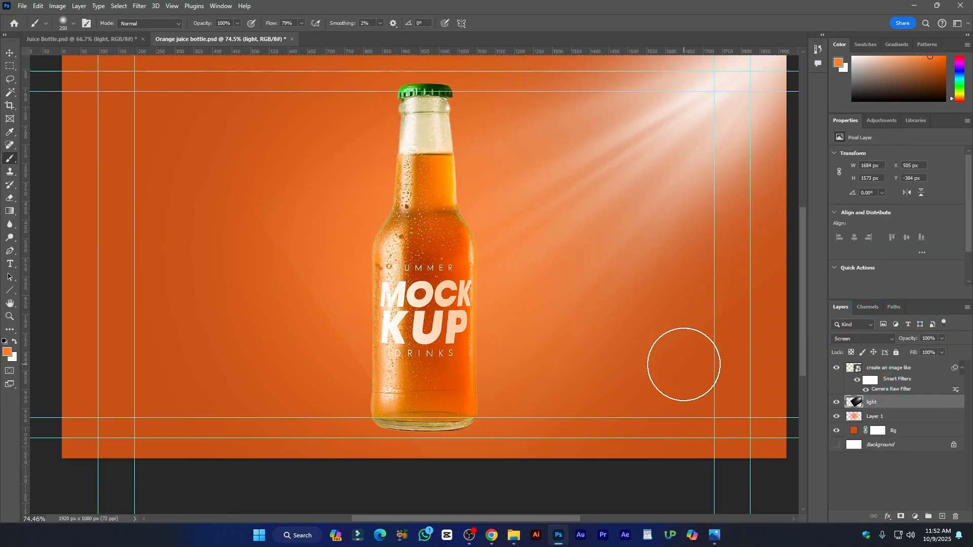
scroll(675, 336, up, 5)
scroll(617, 363, down, 3)
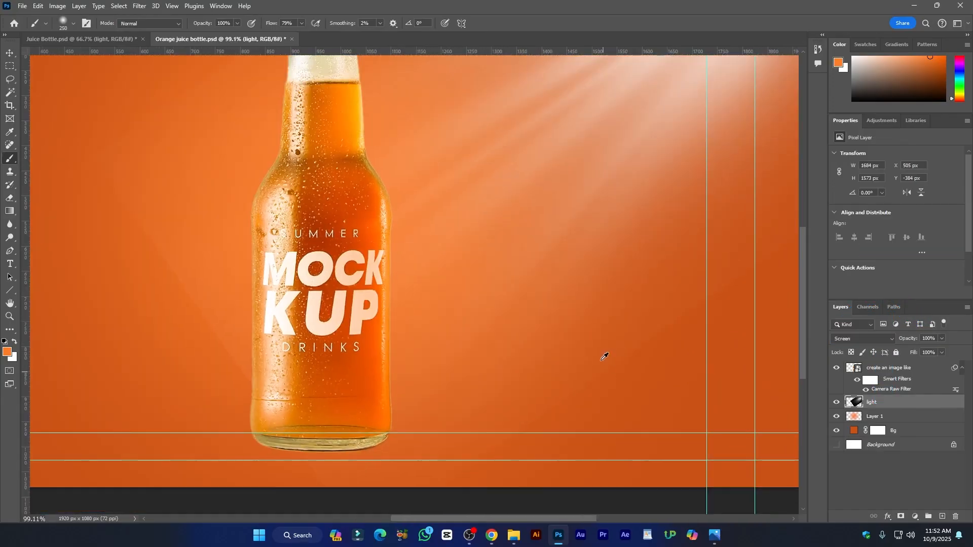
scroll(619, 367, up, 2)
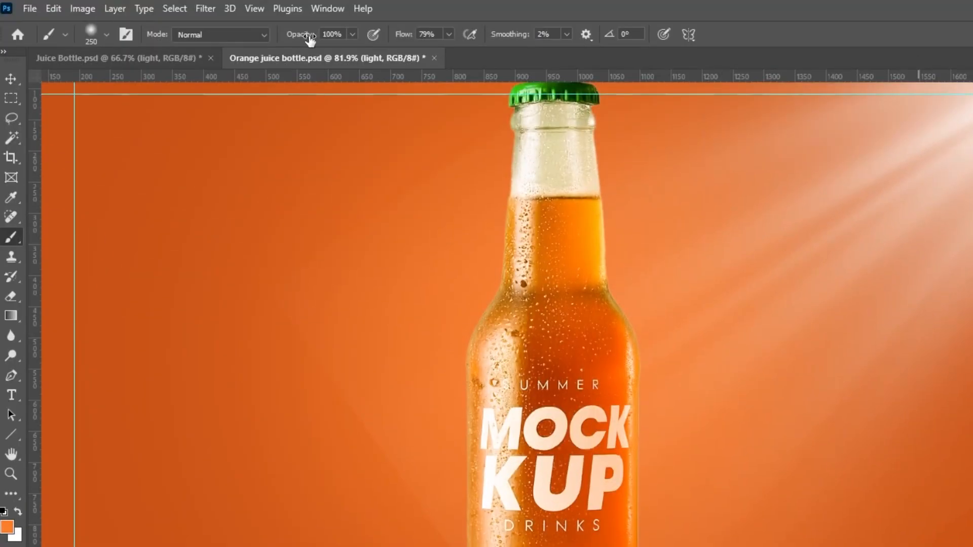
drag(406, 35, 399, 34)
drag(291, 34, 260, 37)
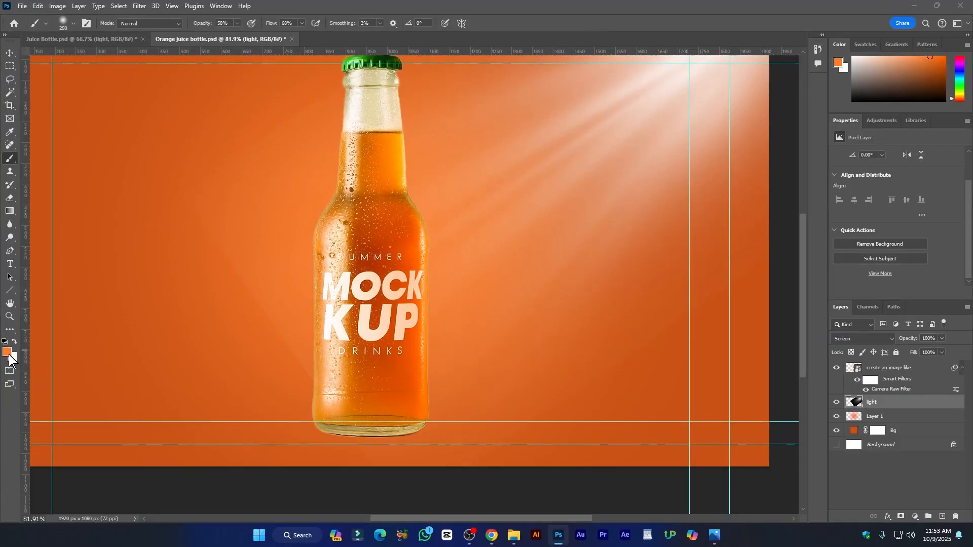
click(8, 353)
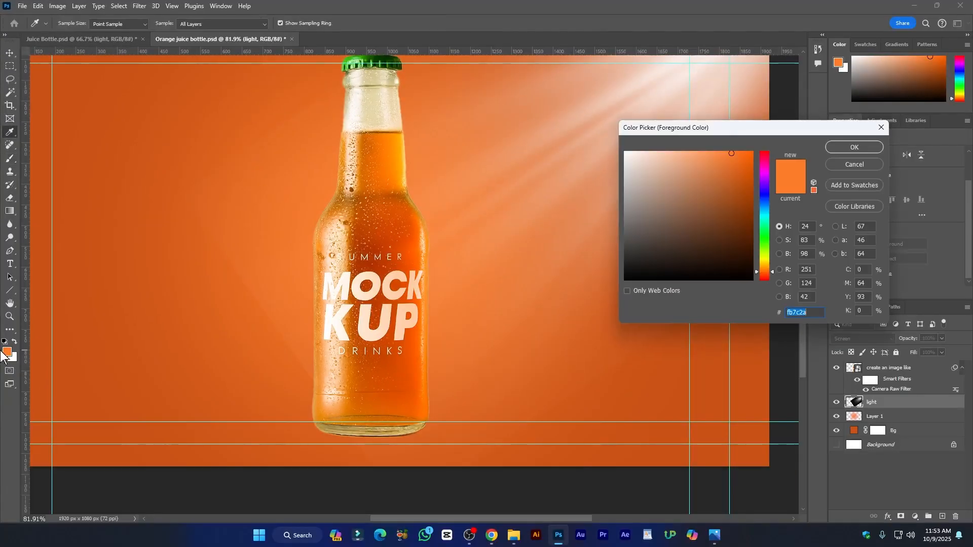
drag(632, 251, 546, 325)
click(869, 149)
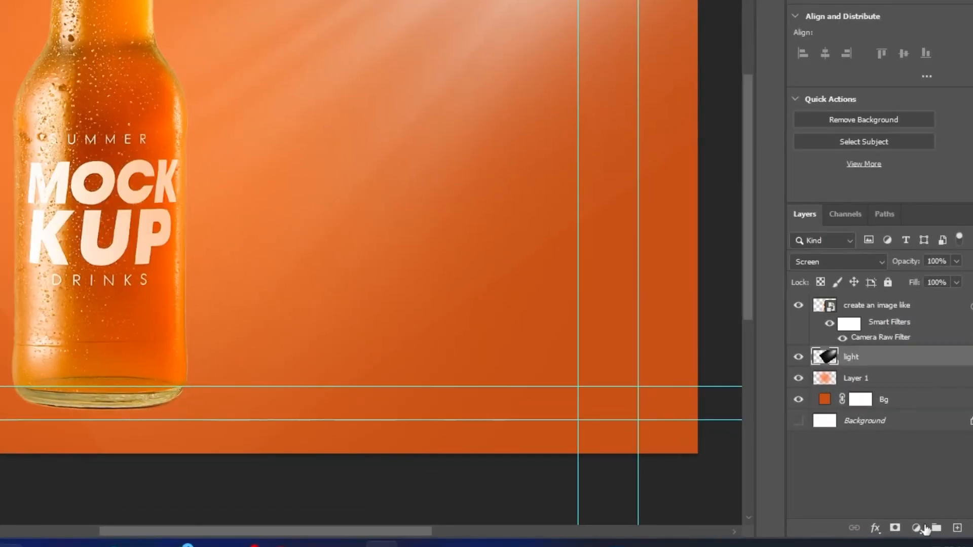
Add a layer mask to the light layer and enlarge the brush for fading the light's edges.
click(894, 527)
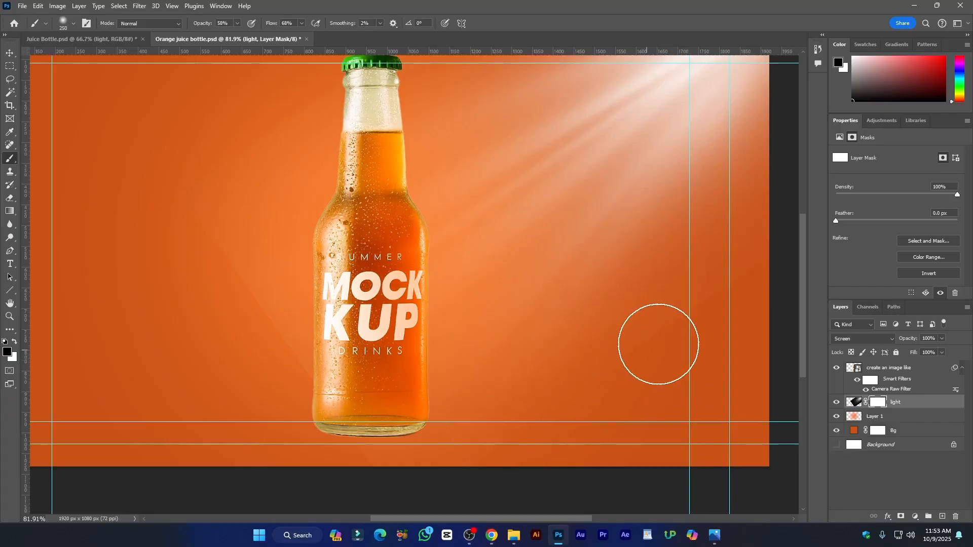
key(bracketright)
key(bracketright)
key(bracketright)
key(bracketright)
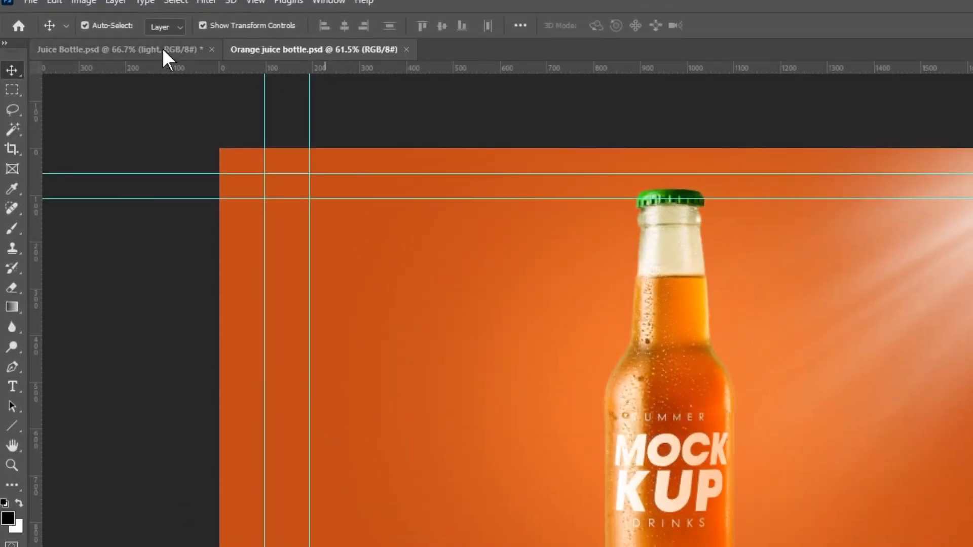
Copy the large orange from Juice Bottle.psd into Orange juice bottle.psd, partly cropped in the canvas's lower-right corner.
click(162, 47)
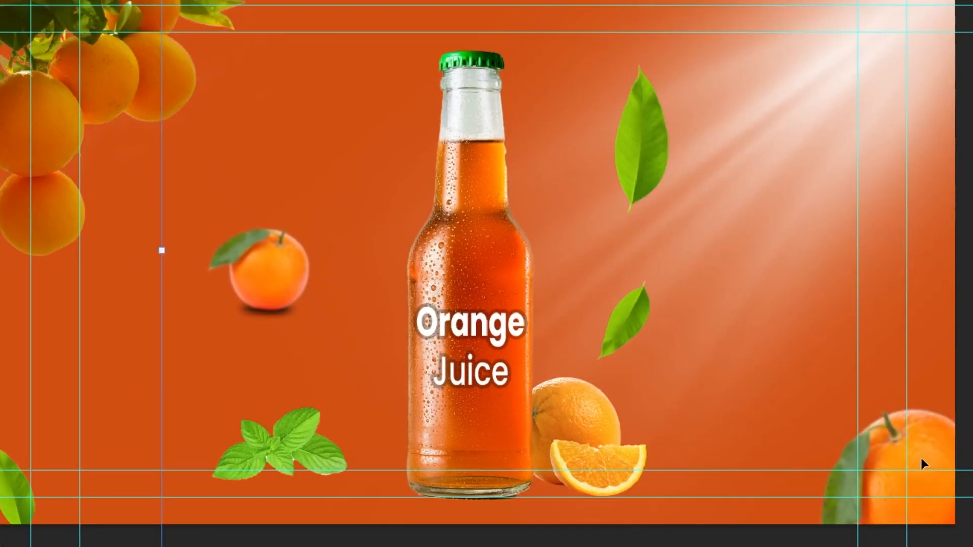
click(929, 459)
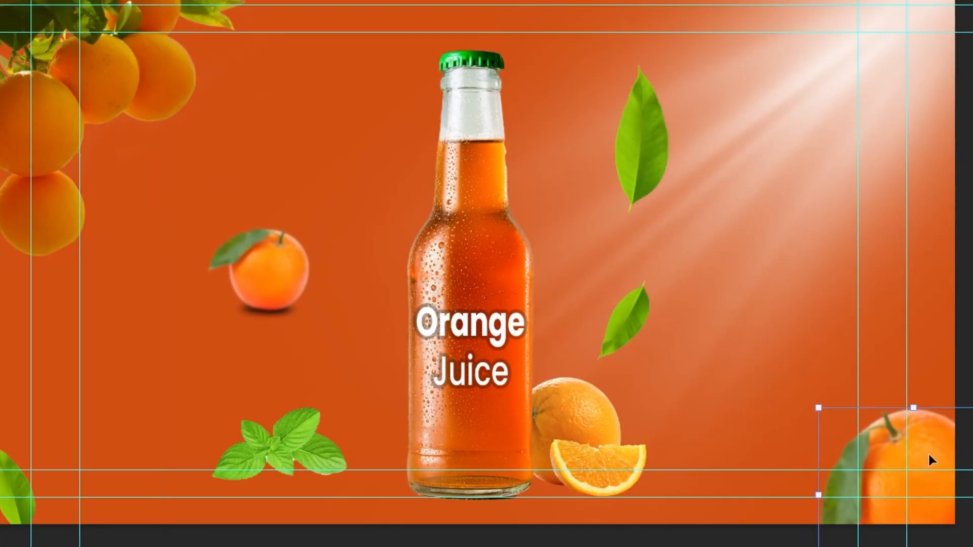
drag(925, 454, 711, 419)
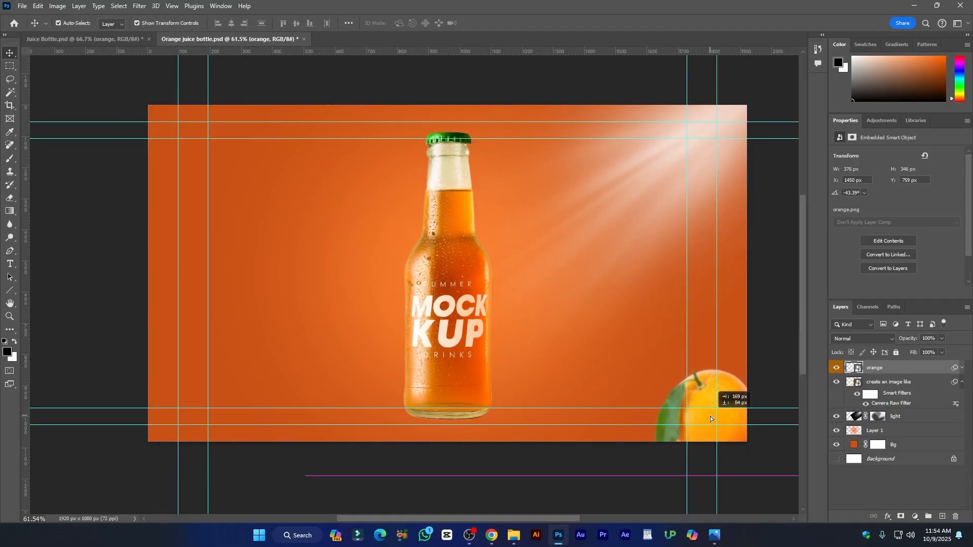
Copy the mint leaves from Juice Bottle.psd into Orange juice bottle.psd, to the lower left of the bottle.
click(86, 39)
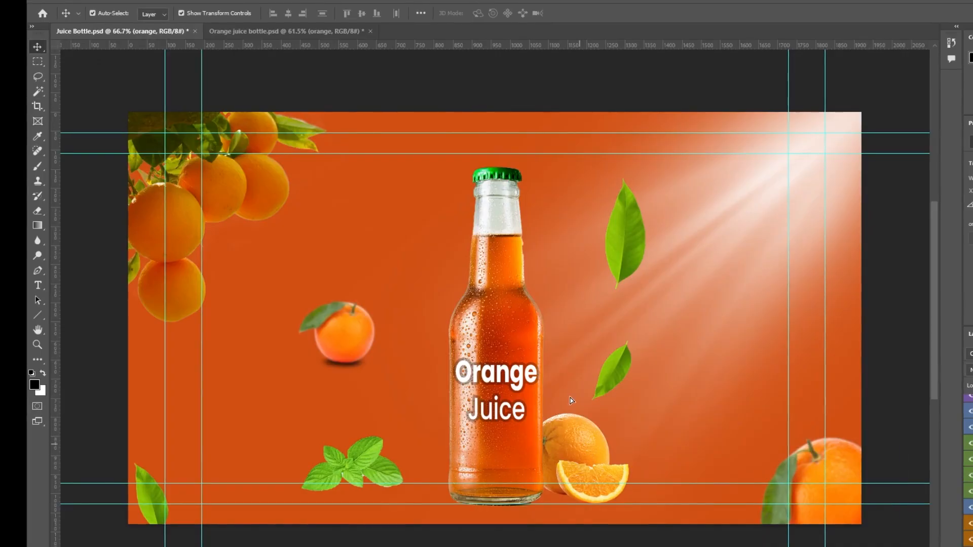
click(355, 466)
drag(354, 461, 356, 395)
Copy a duplicate of the single corner leaf from Juice Bottle.psd into Orange juice bottle.psd, in the canvas's lower-left corner.
click(146, 32)
click(147, 501)
key(ctrl+j)
drag(147, 500, 257, 366)
drag(218, 459, 217, 451)
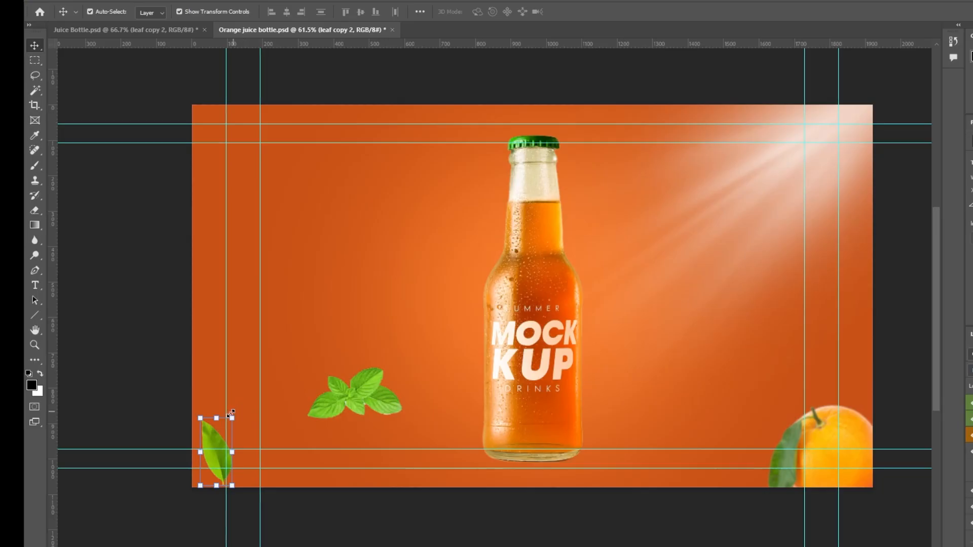
Enlarge the single leaf in the canvas's lower-left corner slightly and adjust its tilt.
drag(231, 419, 281, 360)
mouse_move(225, 417)
mouse_down()
mouse_move(281, 361)
mouse_move(238, 403)
mouse_up()
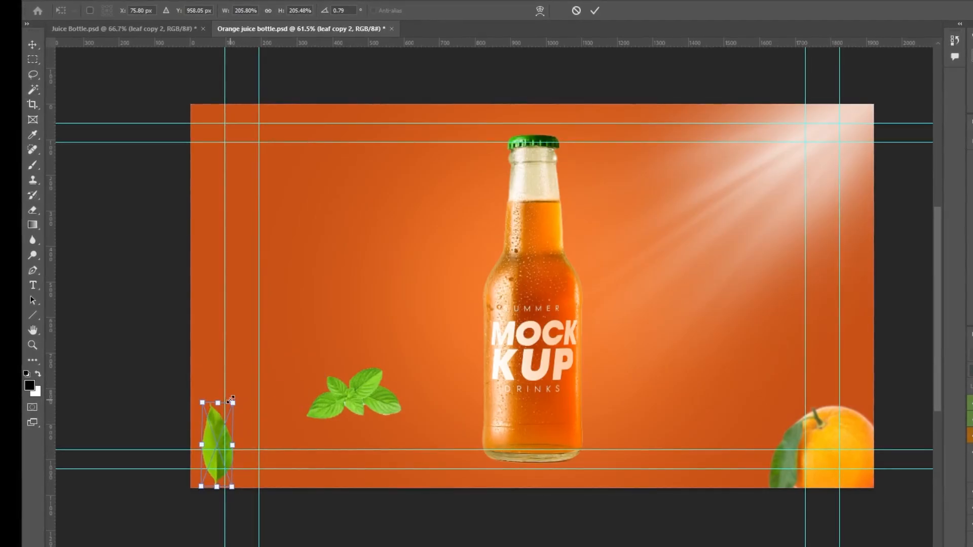
mouse_move(237, 399)
mouse_down()
mouse_move(256, 407)
mouse_move(233, 384)
mouse_up()
click(595, 10)
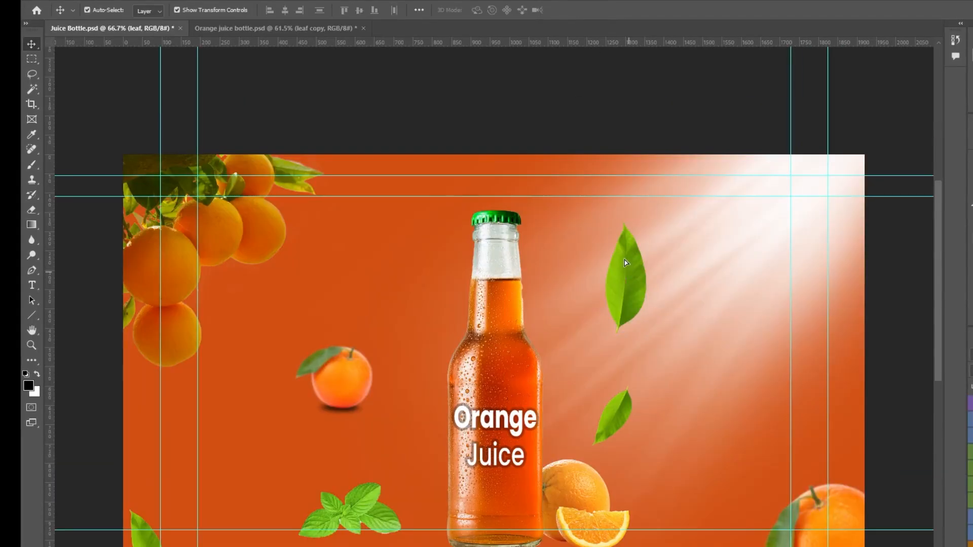
Copy the small and large single leaves from Juice Bottle.psd into Orange juice bottle.psd, right of the bottle with the large one above.
drag(303, 80, 261, 34)
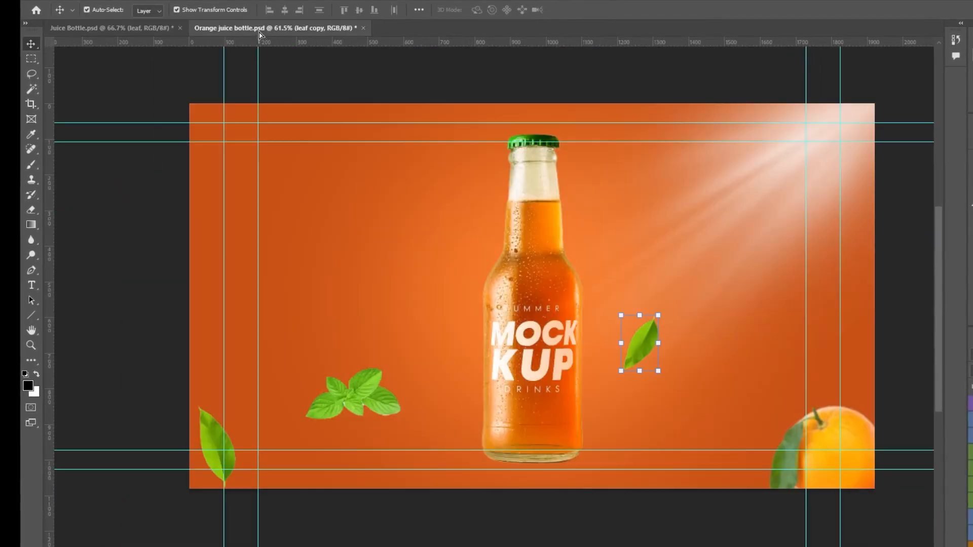
drag(652, 243, 656, 243)
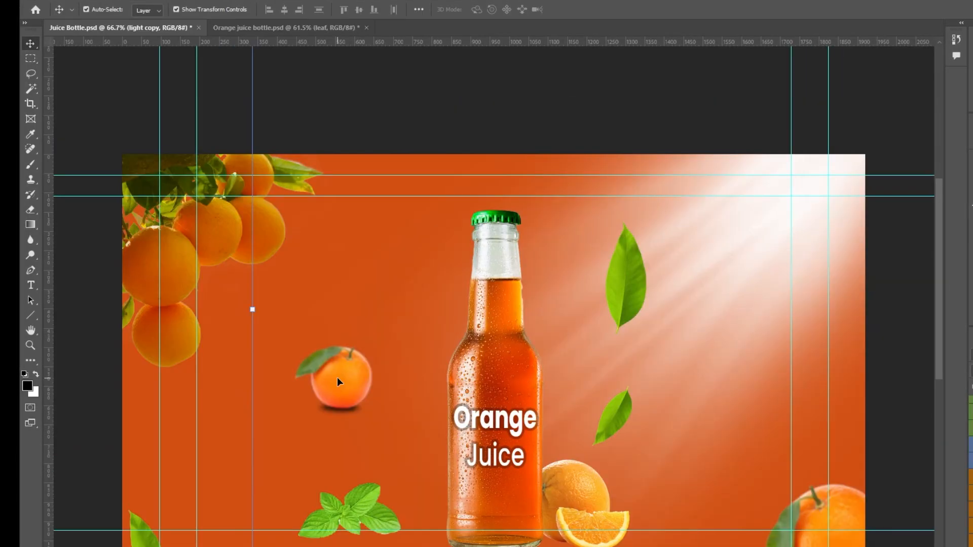
Copy the orange copy layer from Juice Bottle.psd into Orange juice bottle.psd above Layer 1, at X 443 px, left of the bottle.
right_click(338, 380)
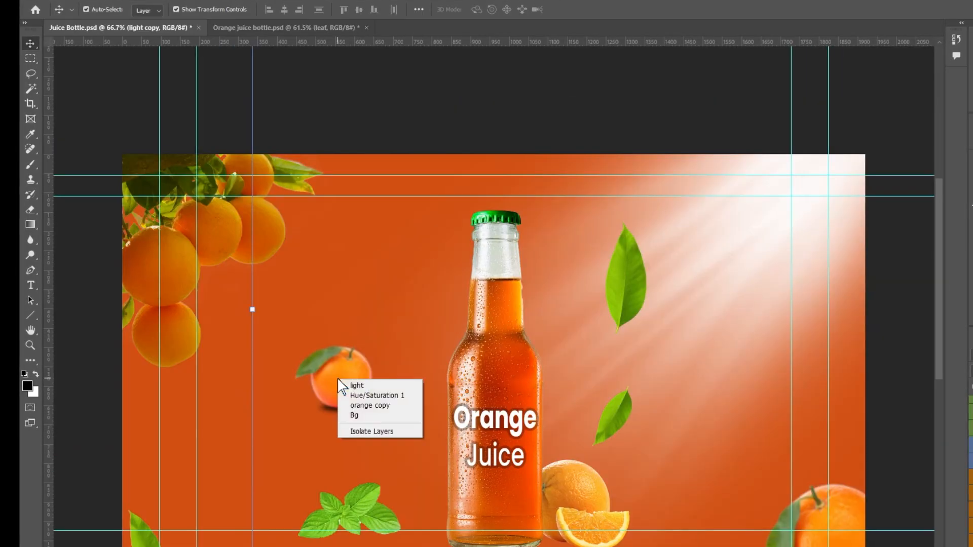
click(370, 405)
drag(346, 389, 343, 388)
click(278, 25)
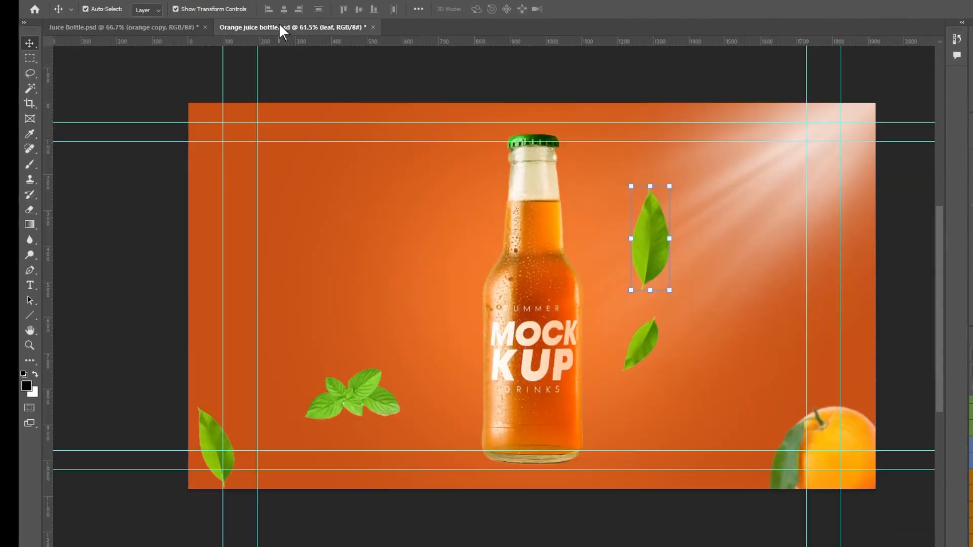
click(362, 295)
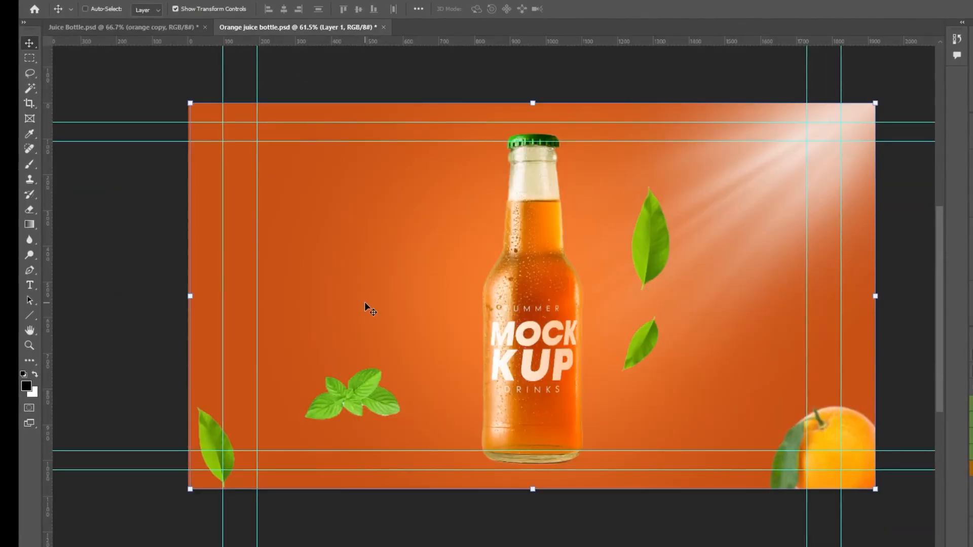
key(ctrl+v)
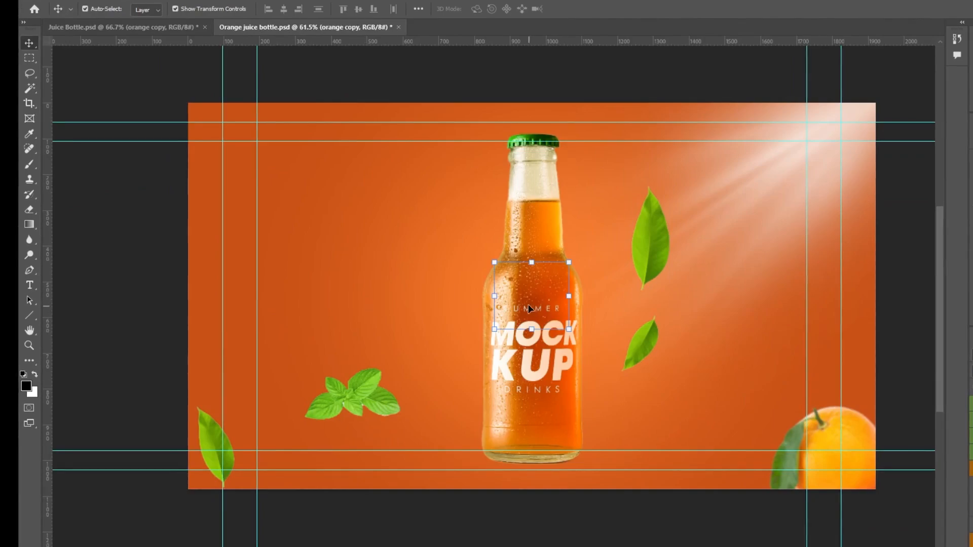
right_click(555, 299)
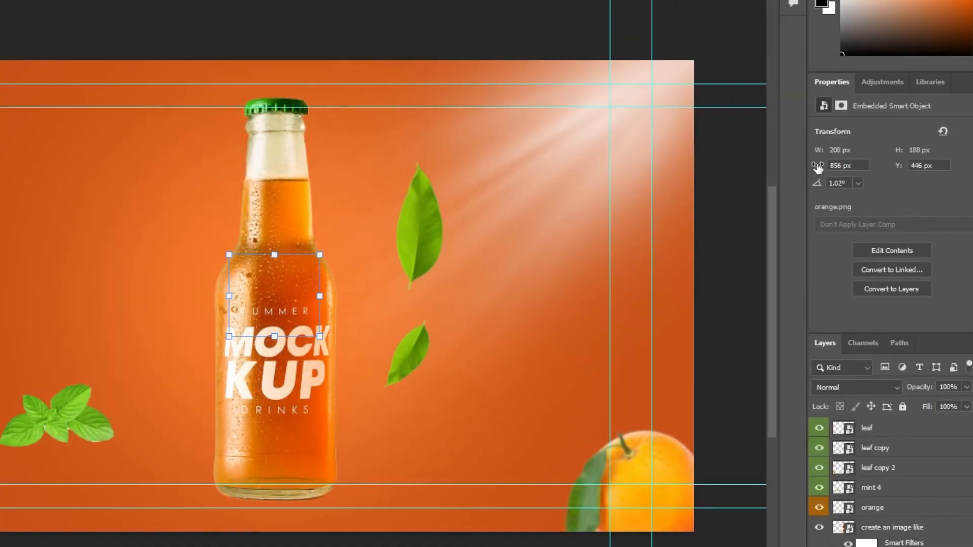
drag(818, 169, 332, 225)
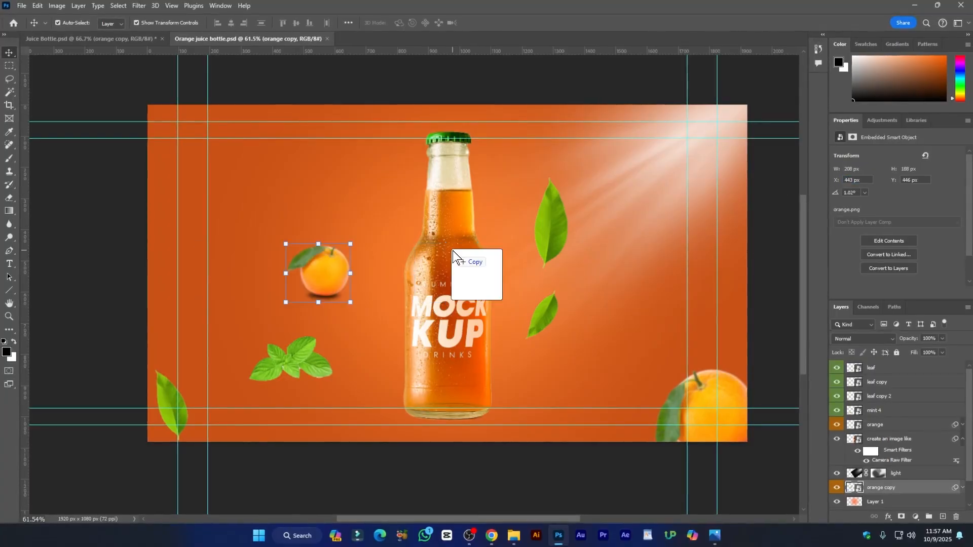
Place oranges.jpg in the document above the orange copy layer and hide all other layers.
drag(454, 258, 450, 242)
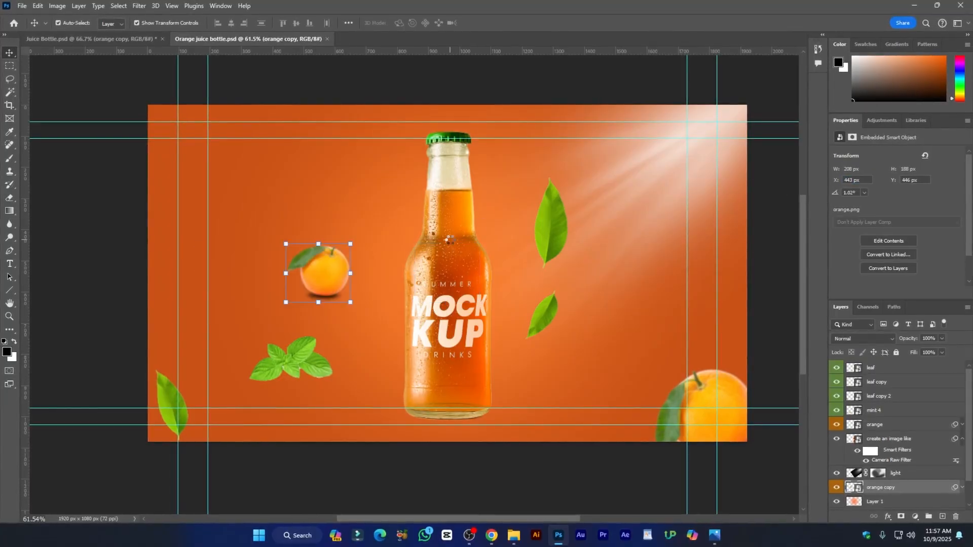
click(502, 23)
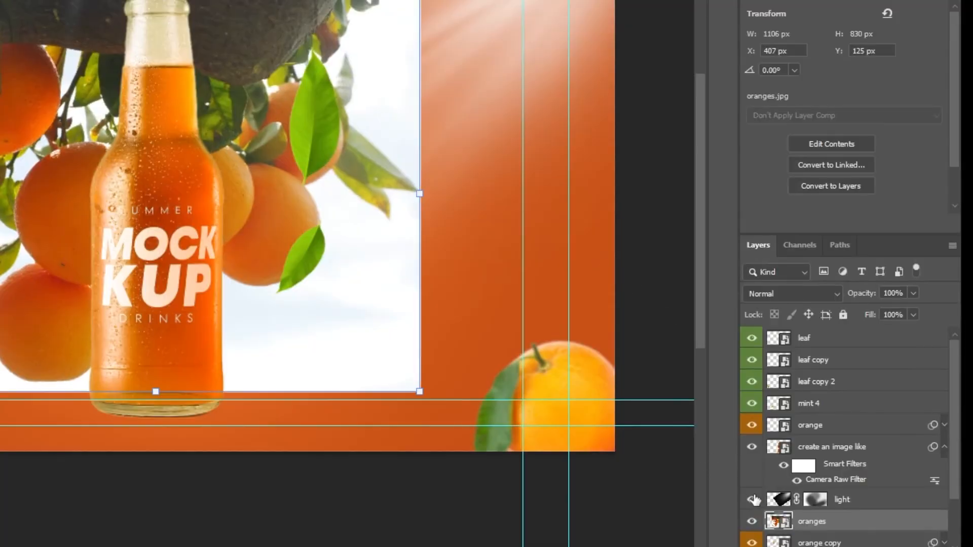
scroll(753, 500, down, 2)
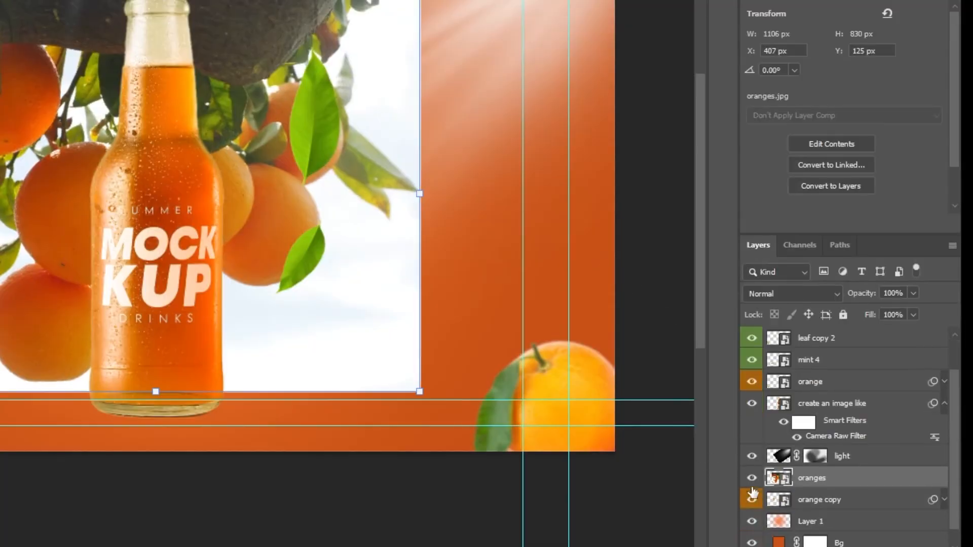
alt+click(754, 479)
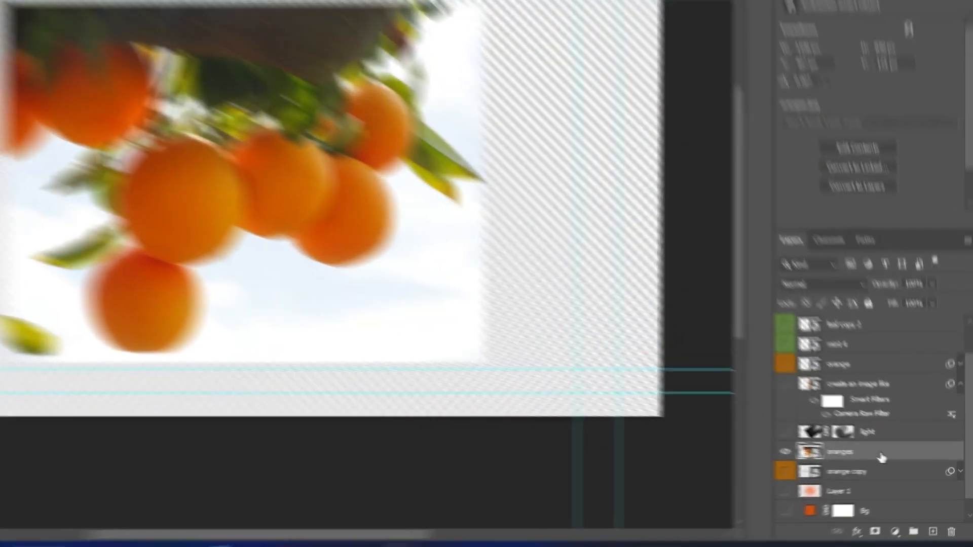
Rasterize the oranges layer and display only its Blue channel.
right_click(894, 459)
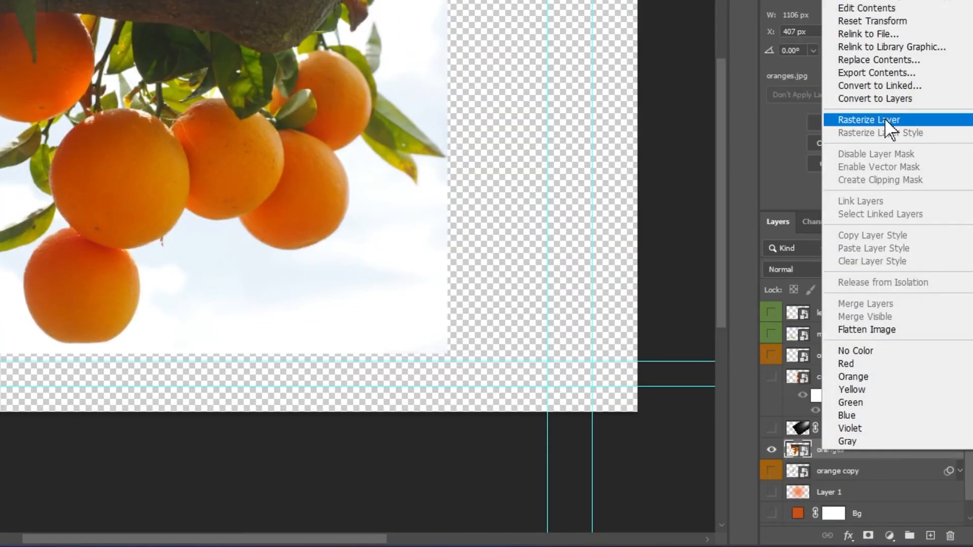
click(882, 120)
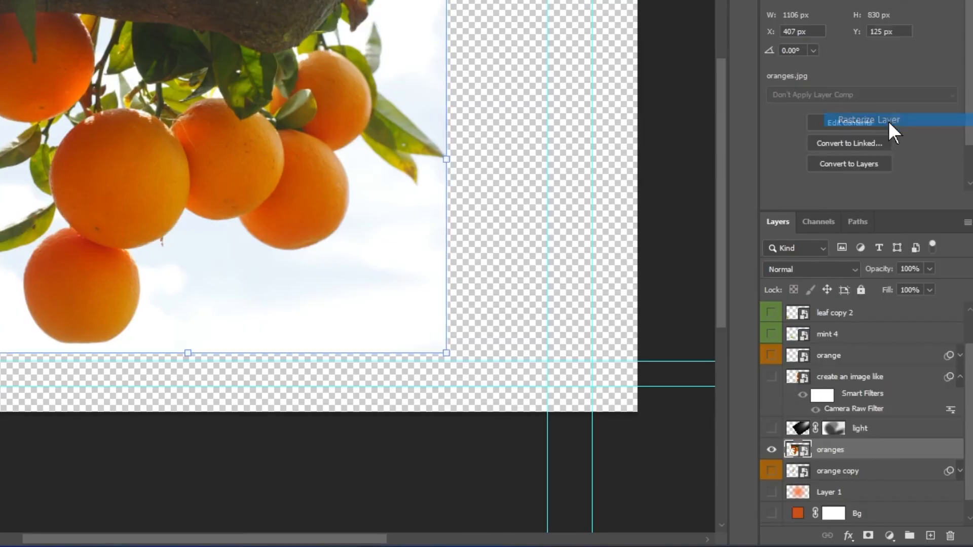
click(817, 221)
click(769, 301)
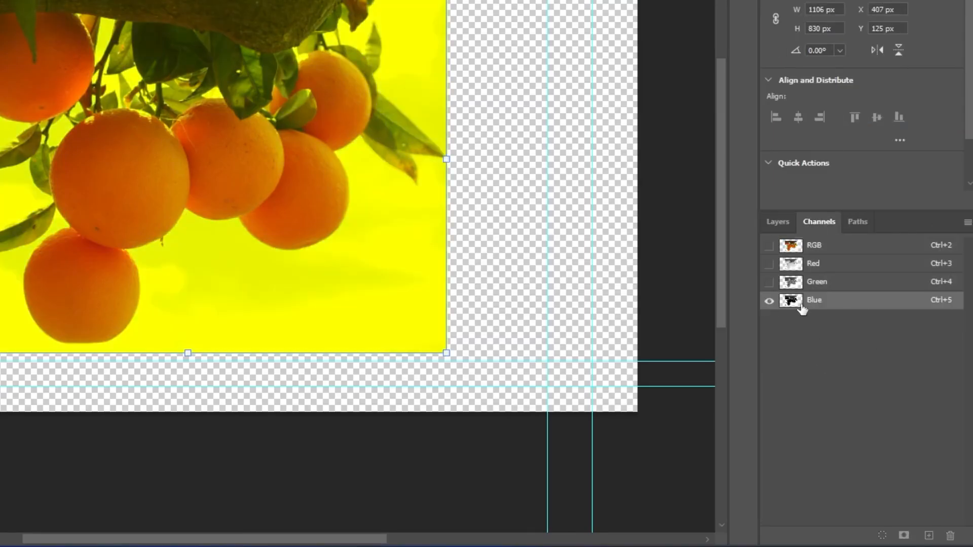
click(802, 302)
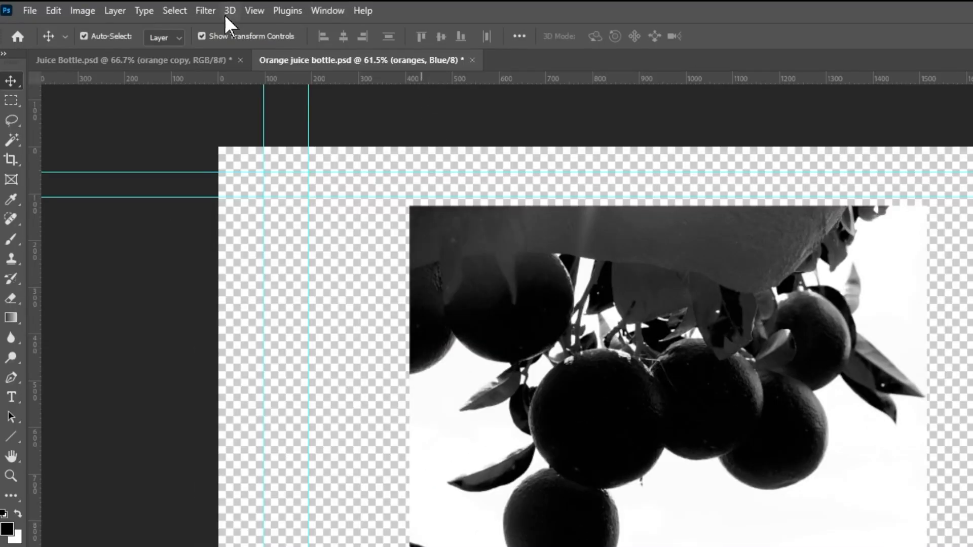
Apply Levels to the Blue channel, raising the black input level until the fruit and branches are solid black.
click(82, 10)
mouse_move(145, 54)
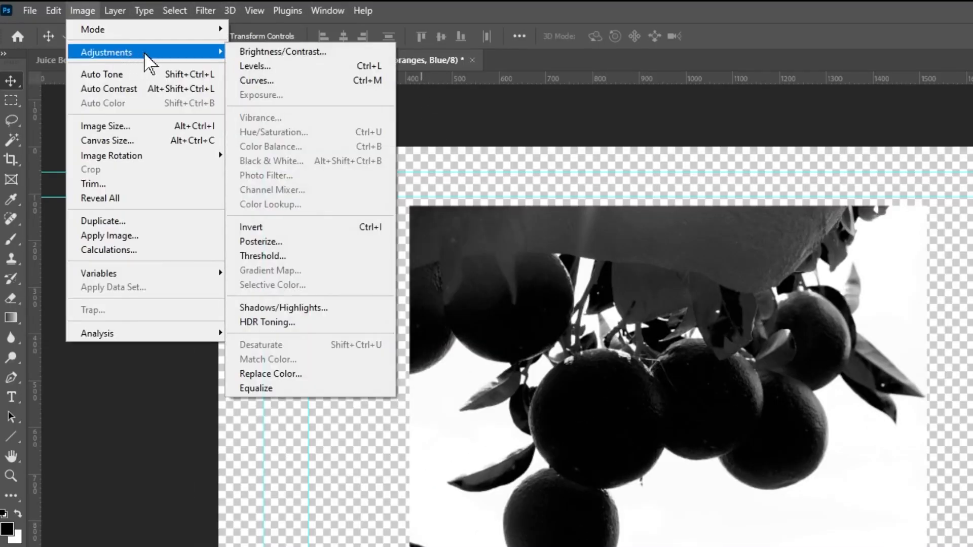
click(284, 66)
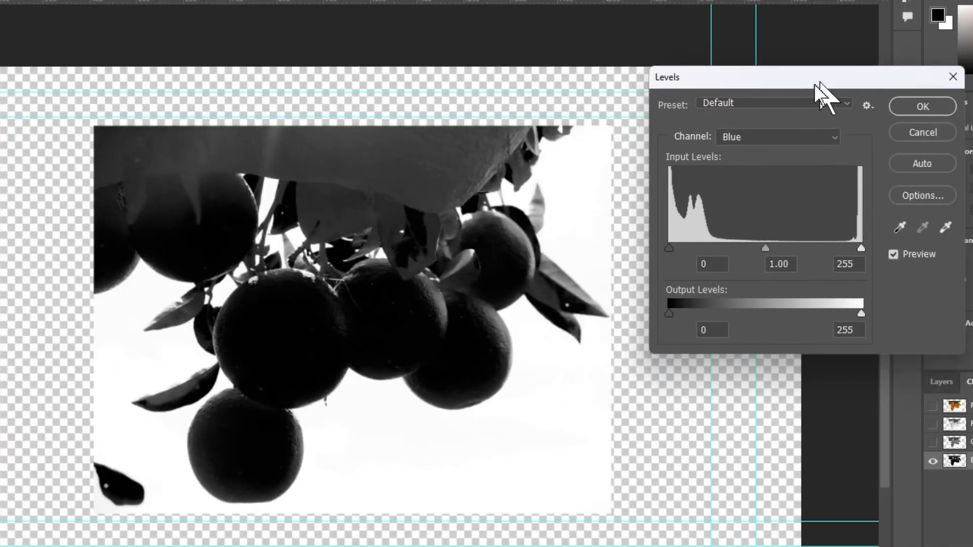
drag(814, 83, 804, 87)
drag(659, 251, 783, 257)
click(911, 115)
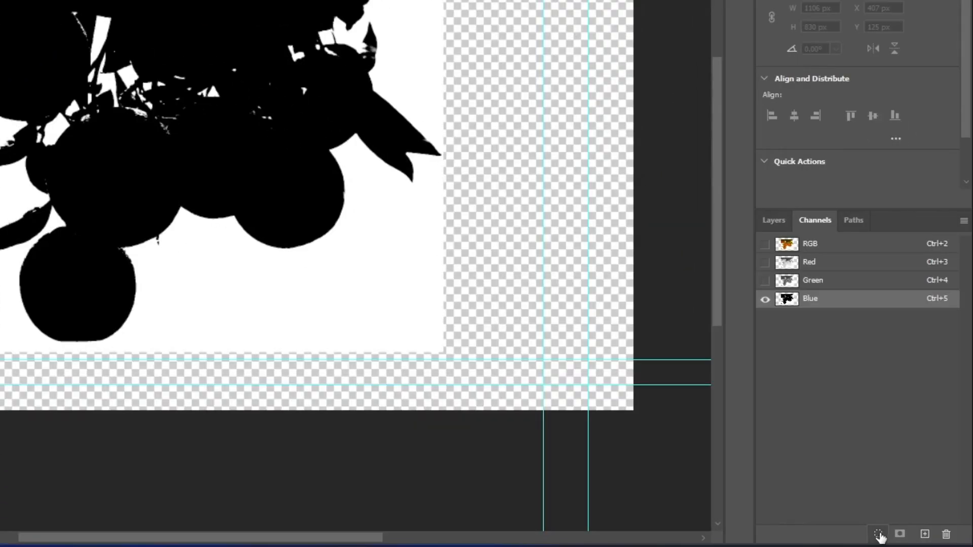
Load the Blue channel as a selection and save it as a new alpha channel.
click(878, 534)
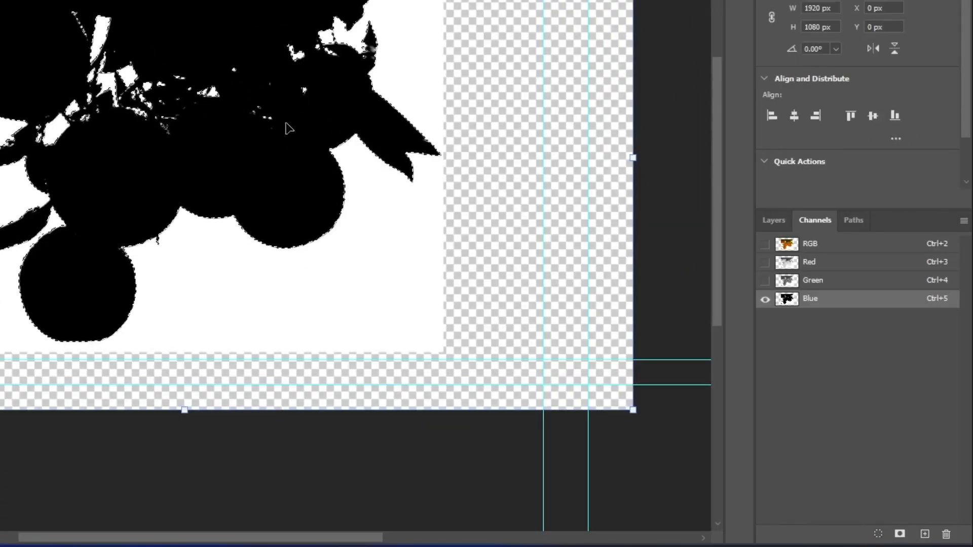
click(899, 534)
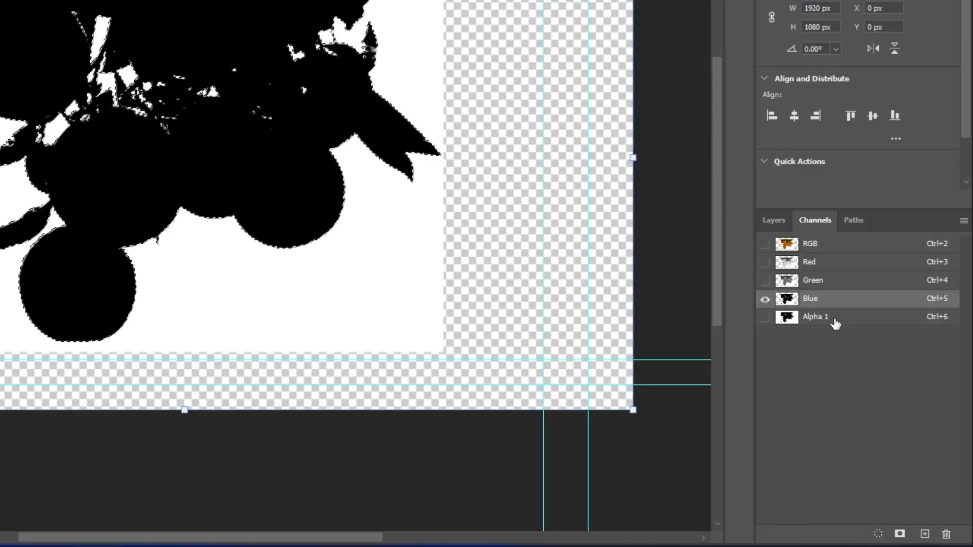
click(833, 319)
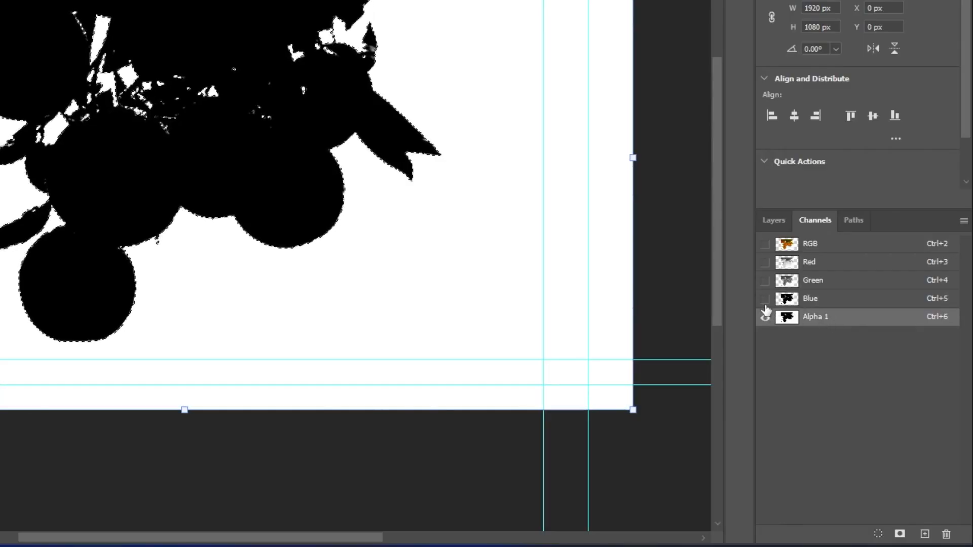
Add a layer mask to the oranges layer from the selection and invert it to keep only the fruit and leaves.
click(782, 228)
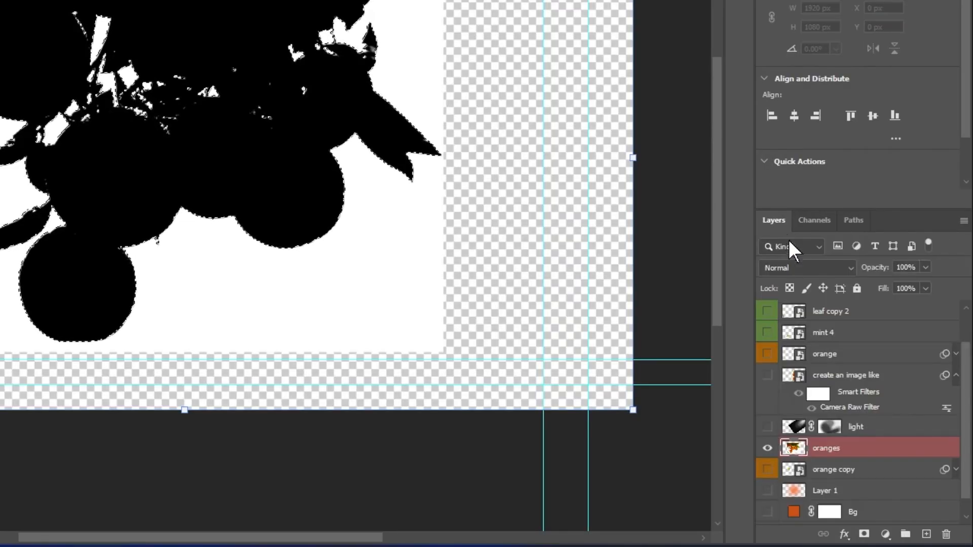
scroll(768, 355, down, 1)
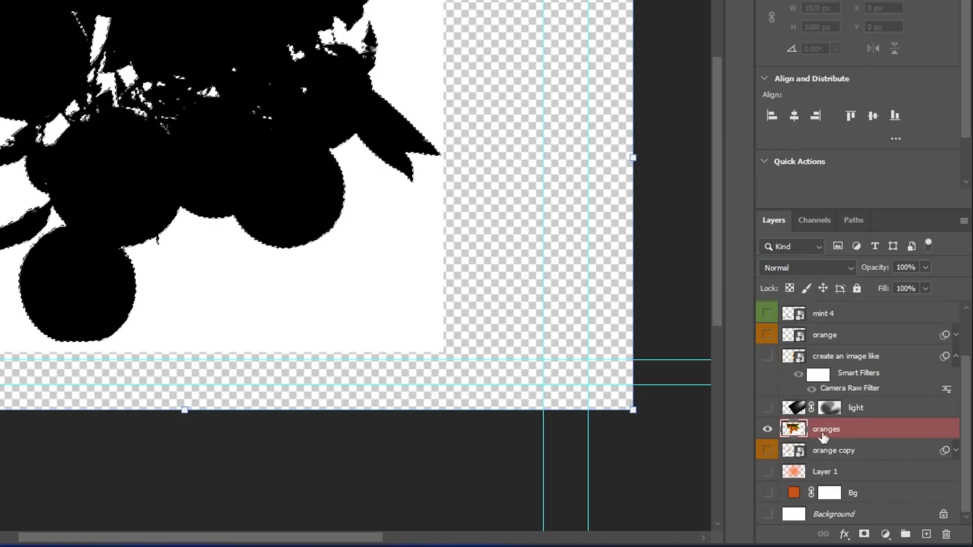
click(864, 534)
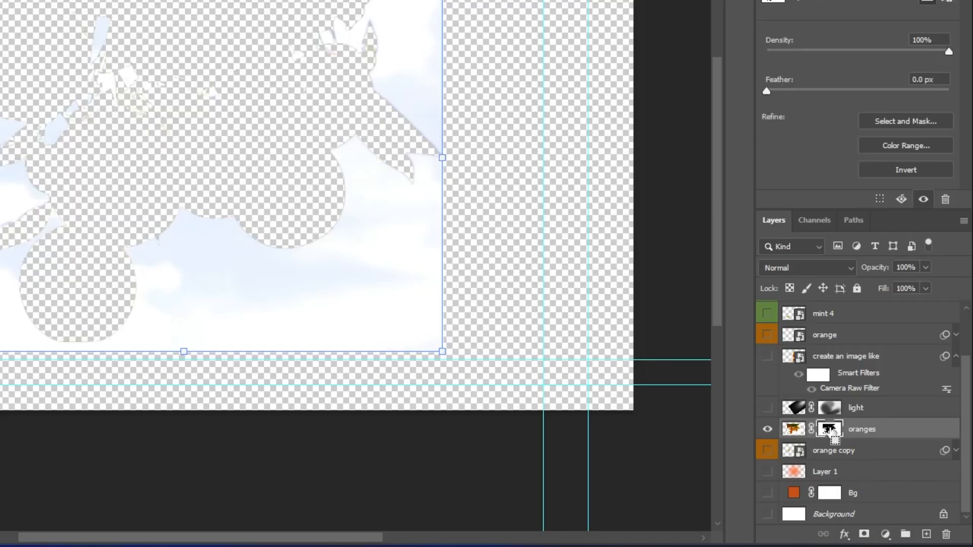
key(ctrl+i)
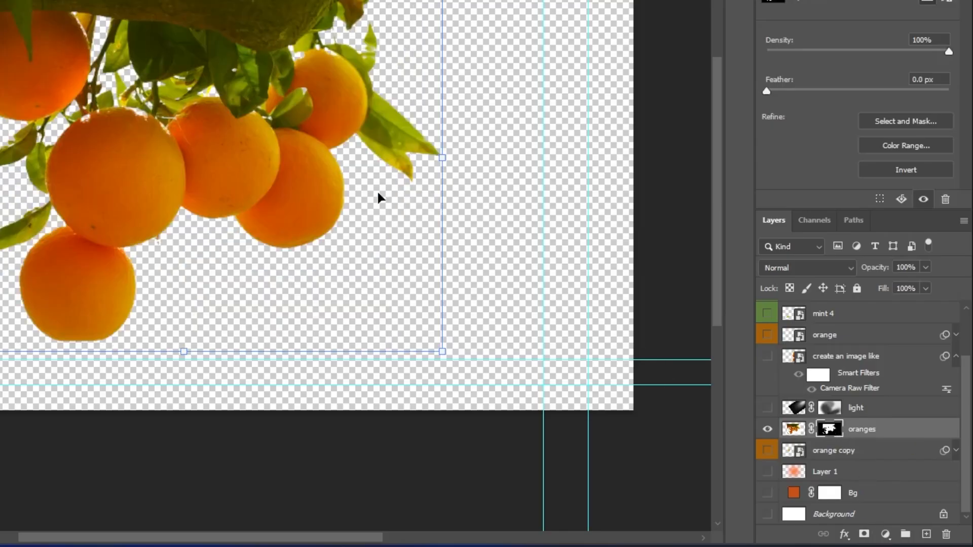
Reduce the Brush tool to 300 px and paint black at 10% opacity over the detached leaf on the oranges mask.
scroll(184, 220, up, 3)
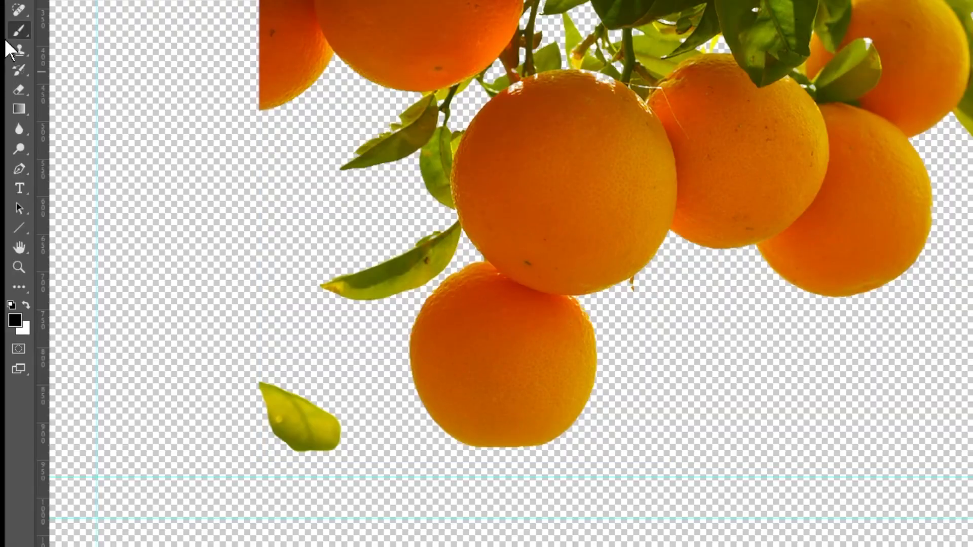
right_click(20, 32)
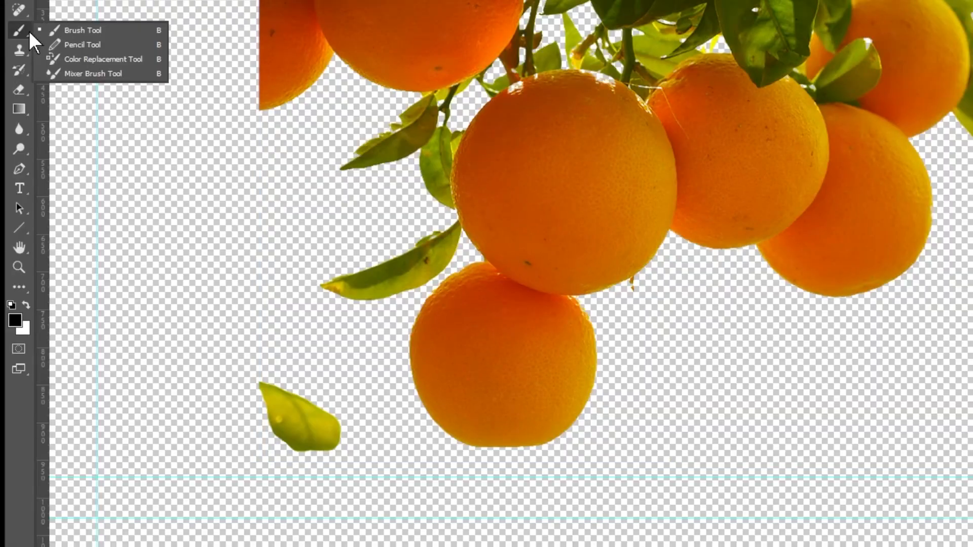
click(98, 37)
key(bracketleft)
key(bracketleft)
key(bracketleft)
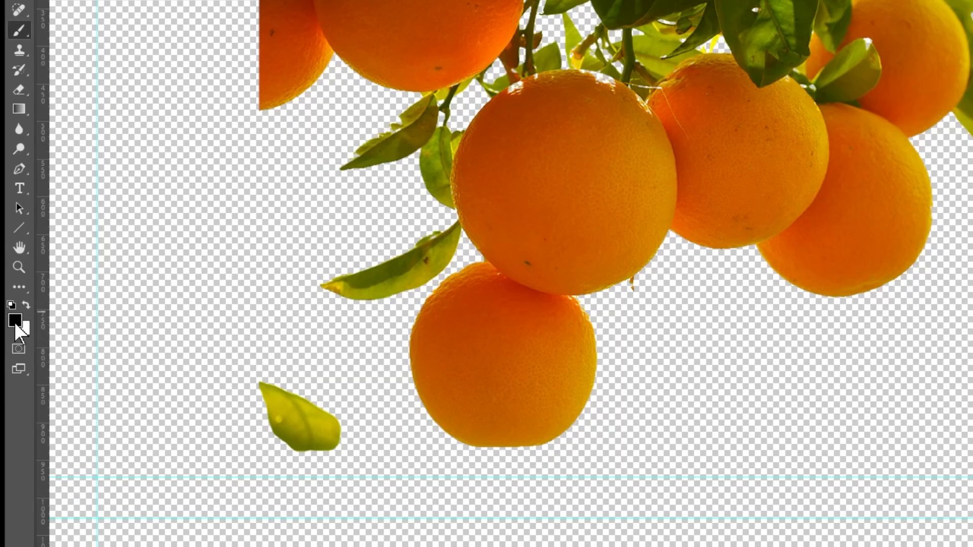
mouse_move(335, 433)
mouse_down()
mouse_move(273, 398)
mouse_move(264, 431)
mouse_up()
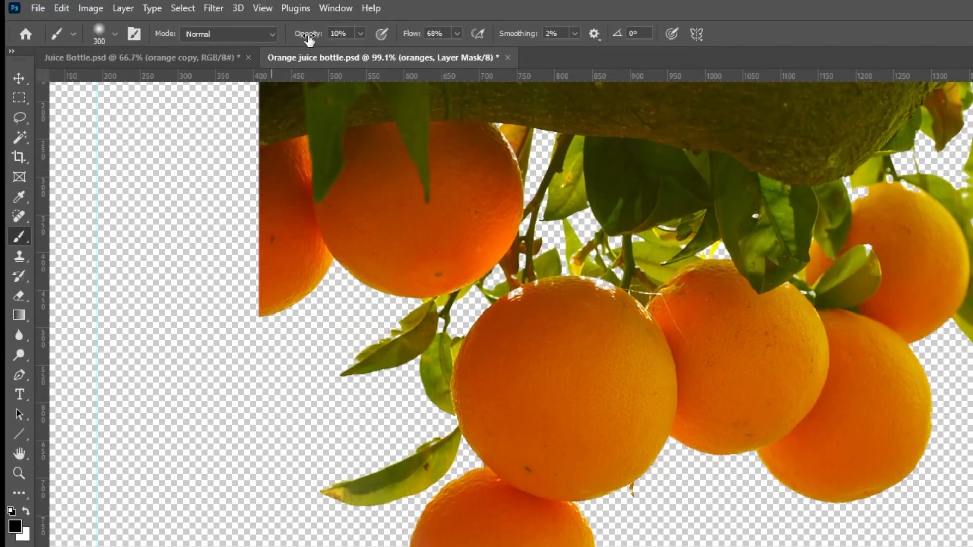
Set the brush opacity and flow to 100% and paint out the rest of the detached leaf on the oranges mask.
drag(307, 34, 559, 51)
drag(413, 34, 473, 35)
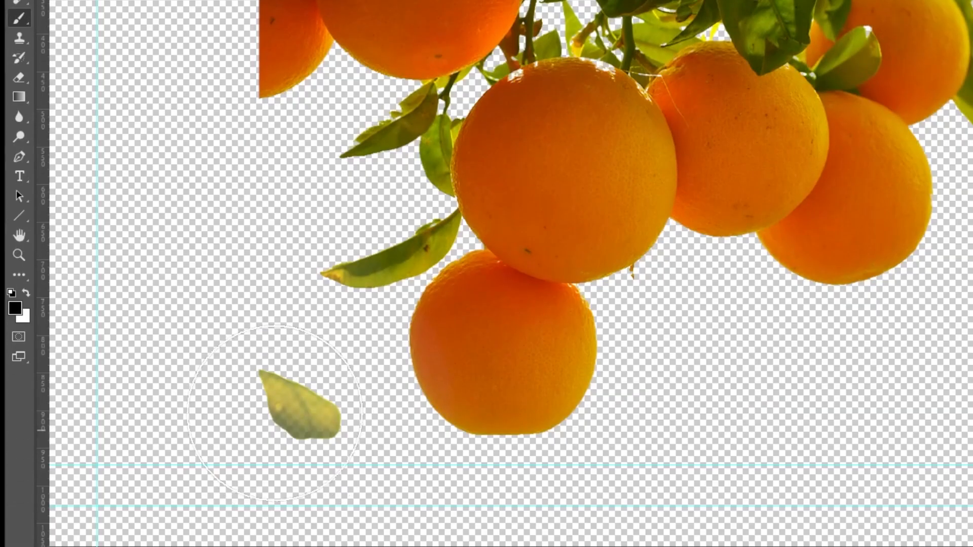
drag(304, 413, 262, 401)
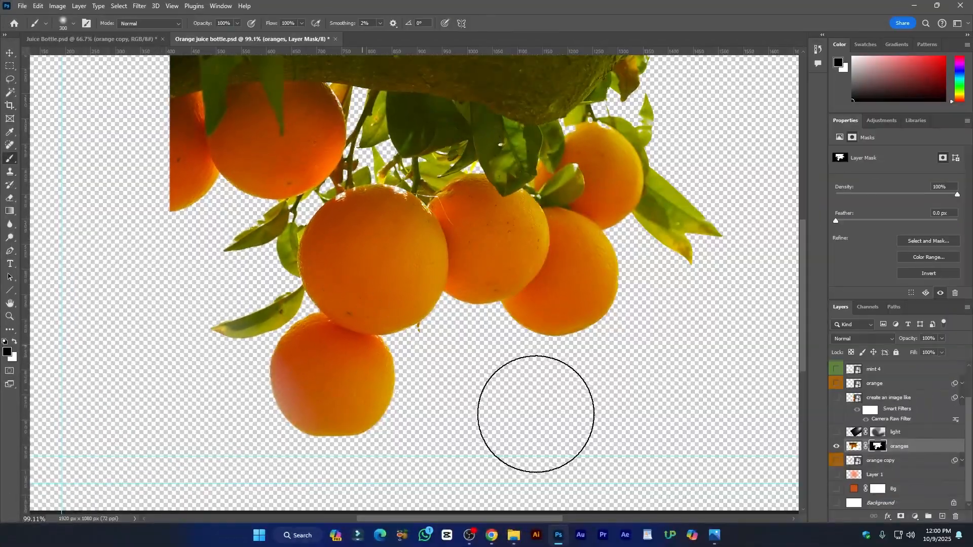
scroll(715, 174, down, 5)
scroll(704, 117, up, 2)
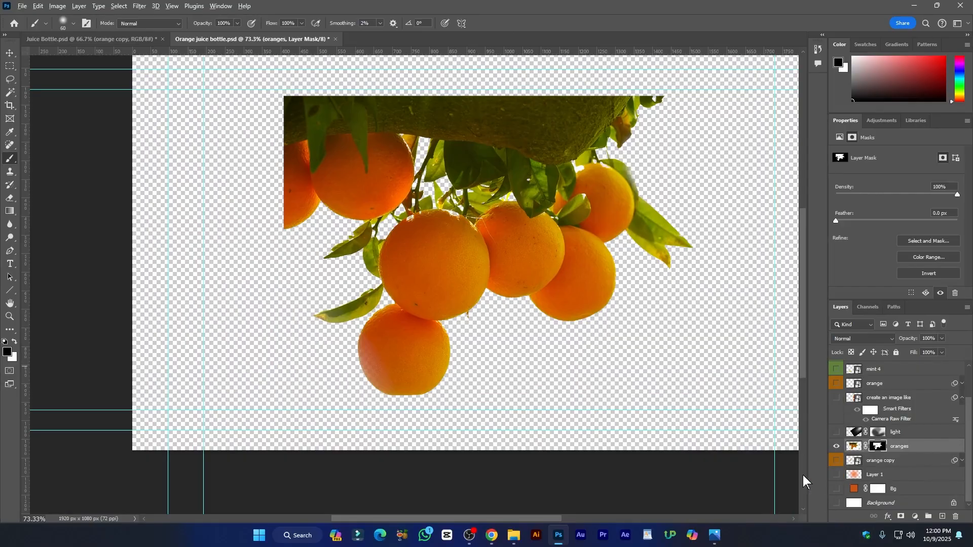
Show all layers again and transform the oranges branch: scale to about 75%, rotate about -25°, and place it in the canvas's upper-left corner.
alt+click(836, 447)
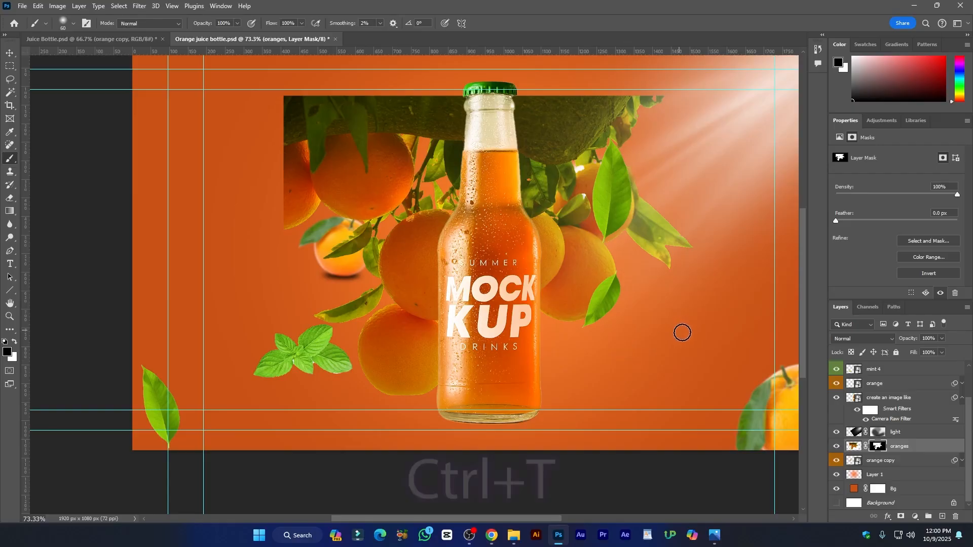
key(v)
key(ctrl+t)
drag(693, 96, 591, 171)
drag(420, 188, 250, 127)
drag(427, 109, 373, 49)
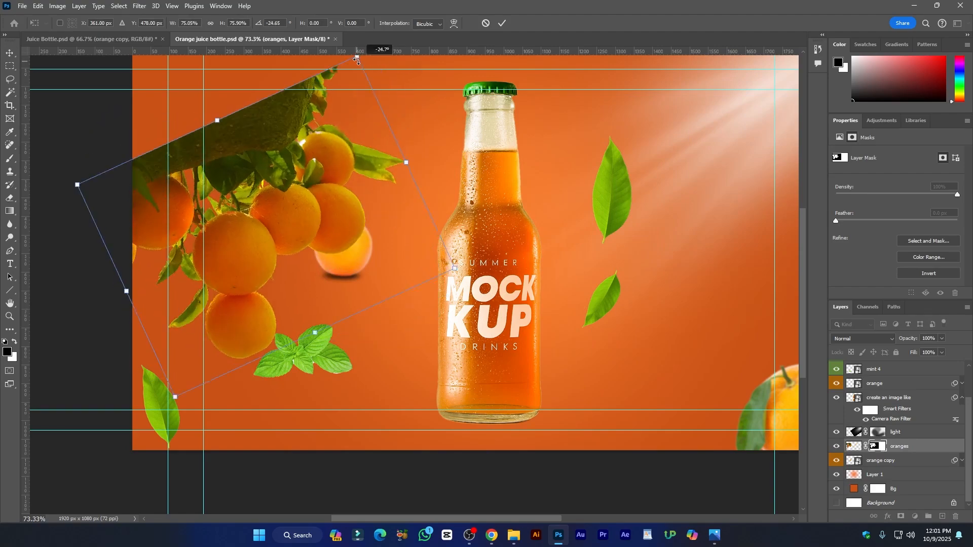
drag(234, 187, 217, 105)
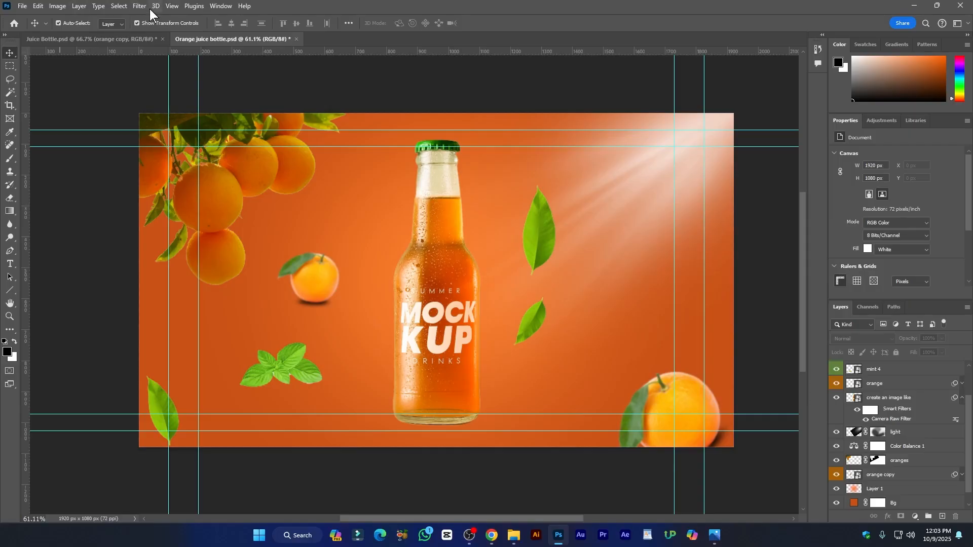
Hide the guides on the canvas.
click(172, 6)
click(187, 212)
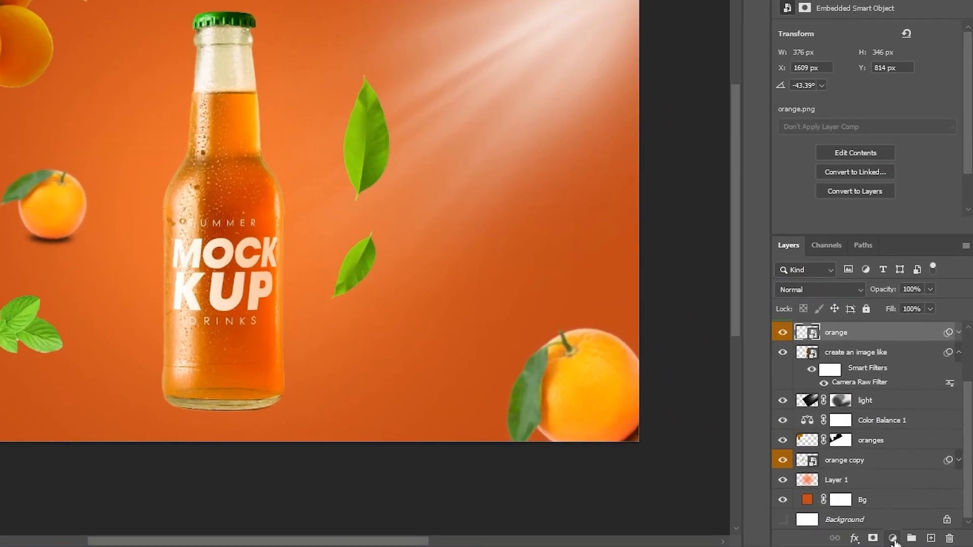
Add a Hue/Saturation adjustment layer clipped to the large orange layer and set its Yellows hue to -13.
click(914, 516)
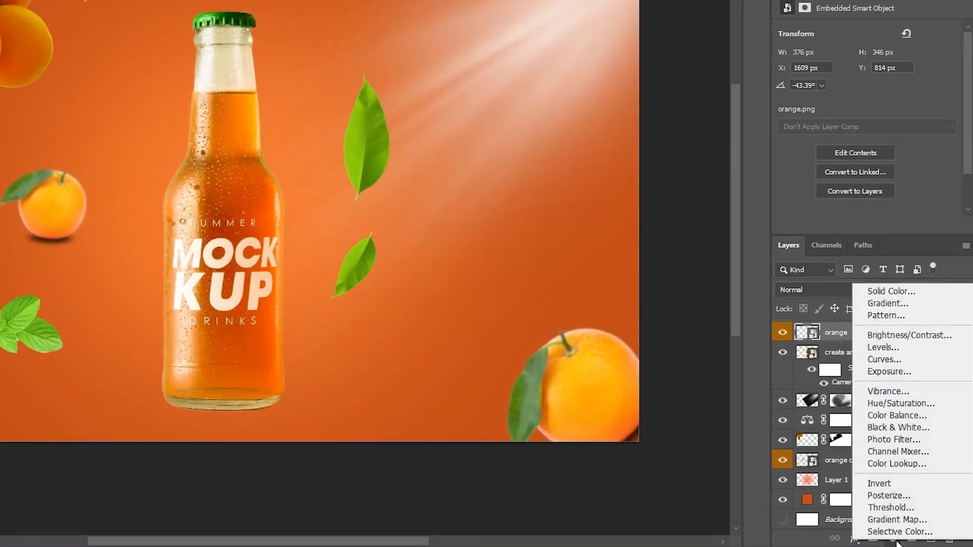
click(895, 404)
click(823, 51)
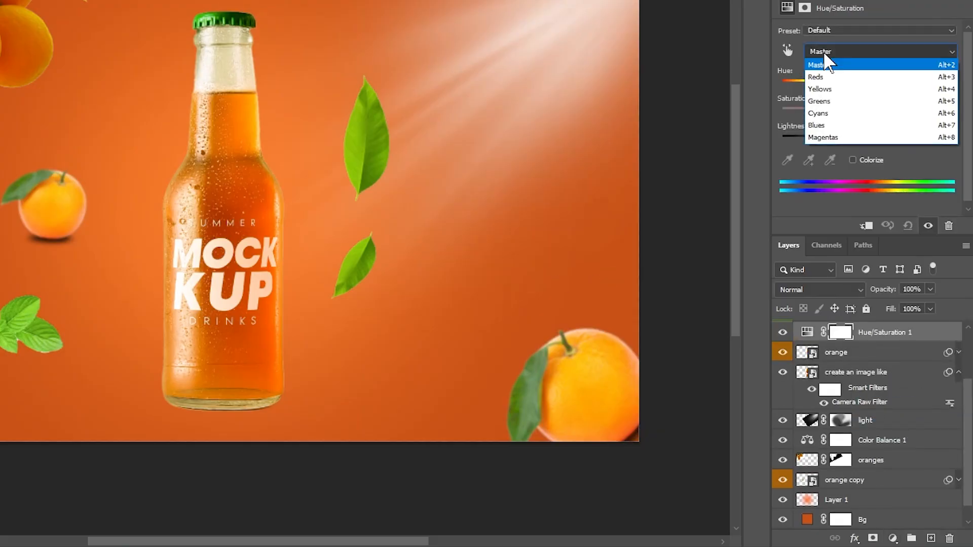
click(835, 89)
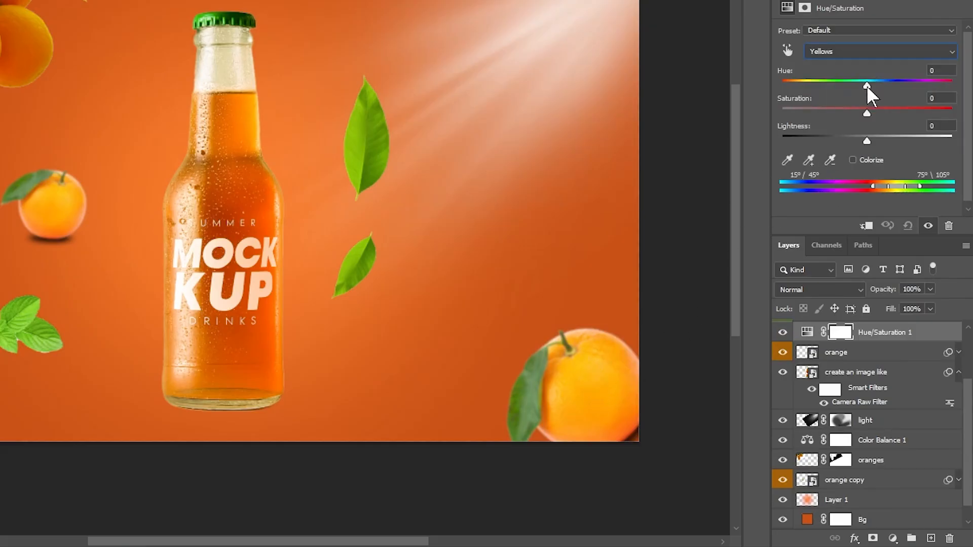
drag(866, 85, 855, 85)
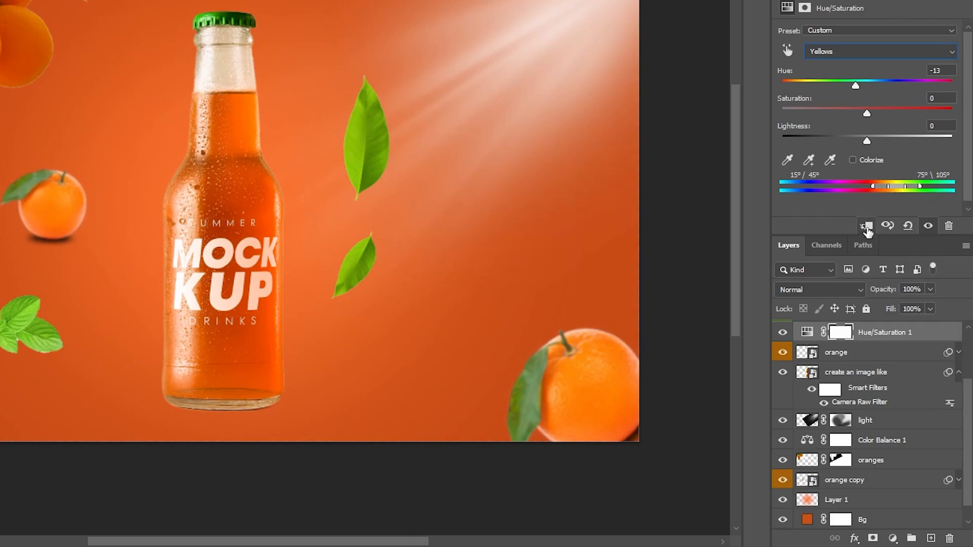
click(866, 226)
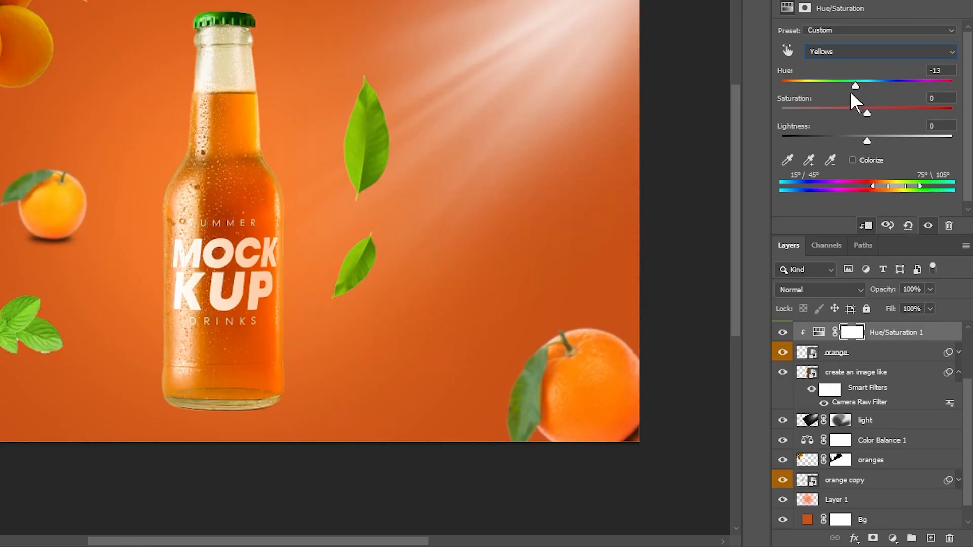
Use Hue/Saturation on the small orange copy to shift its Yellows hue toward a deeper orange.
click(59, 208)
click(53, 218)
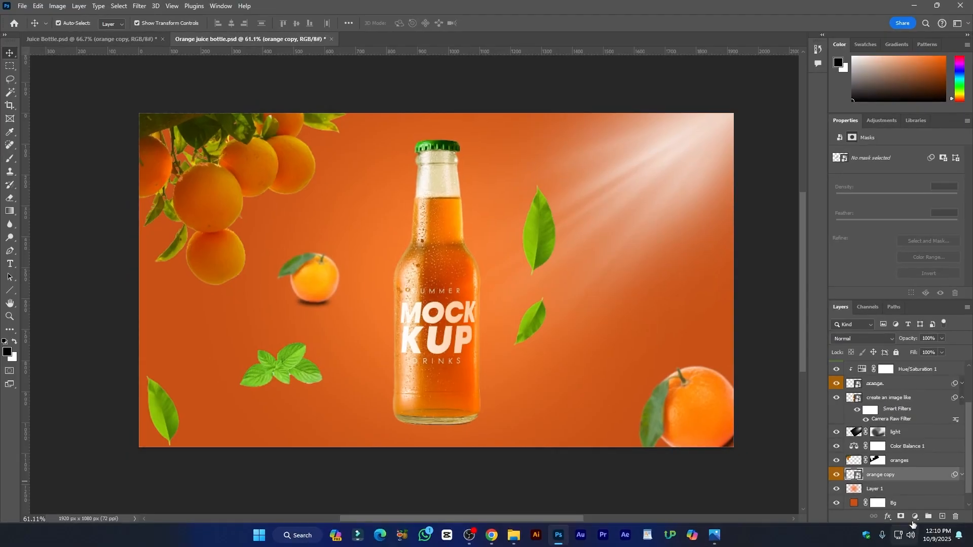
click(893, 538)
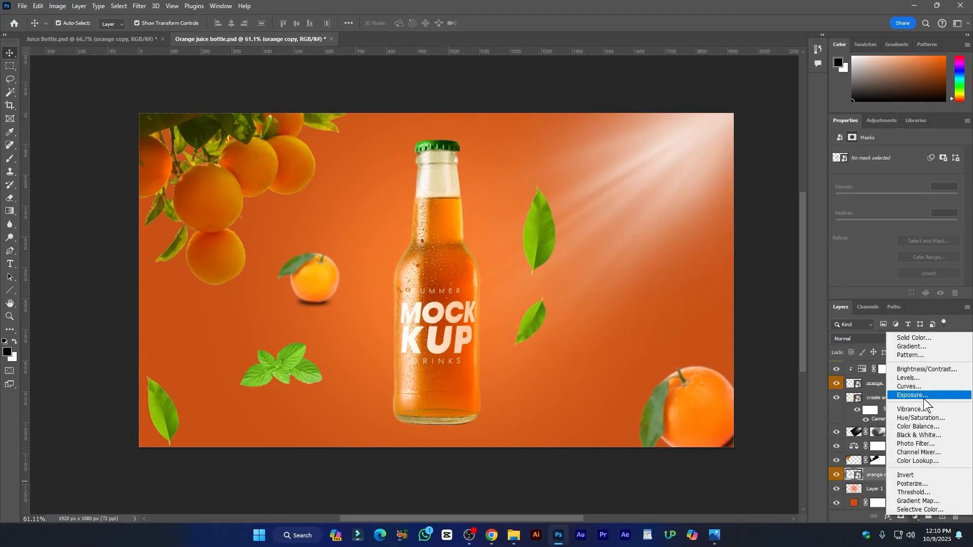
click(771, 524)
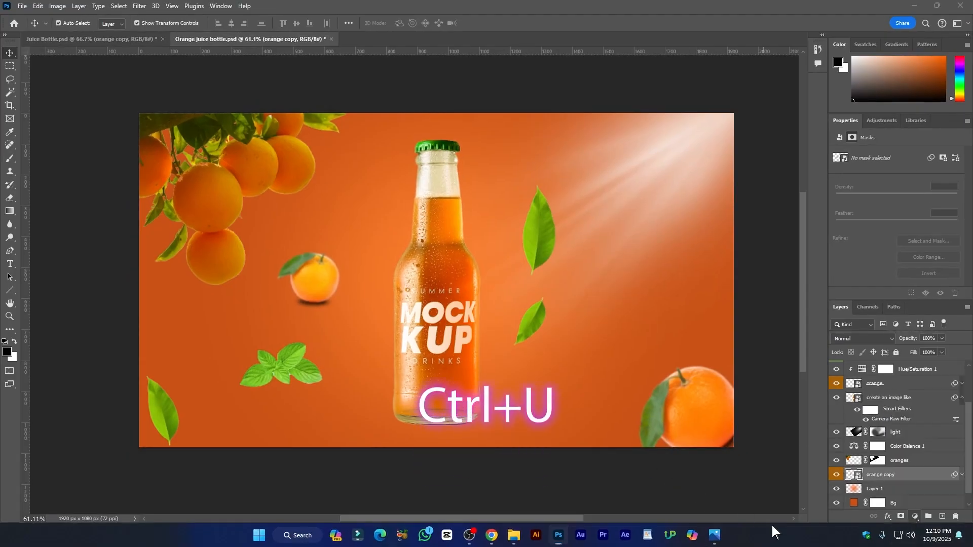
key(ctrl+u)
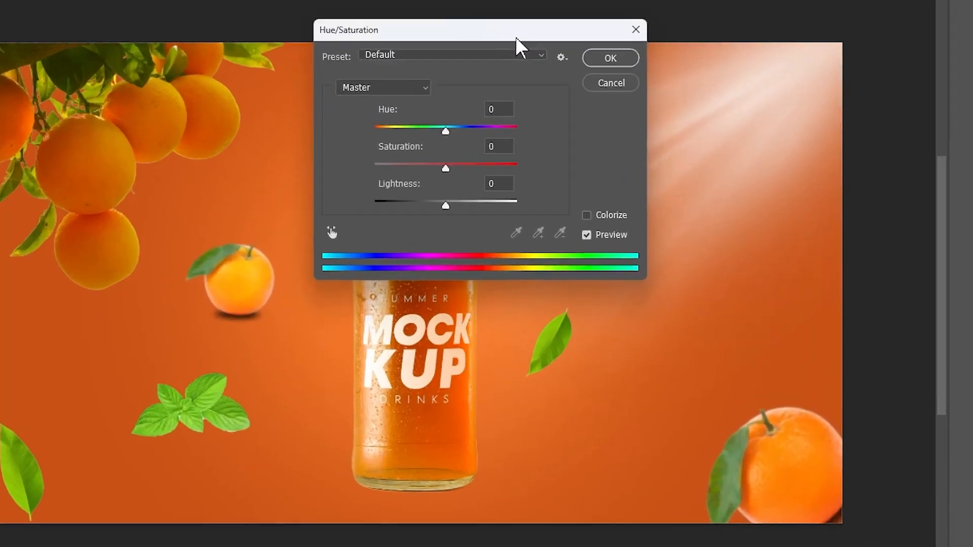
drag(509, 113, 659, 114)
click(576, 144)
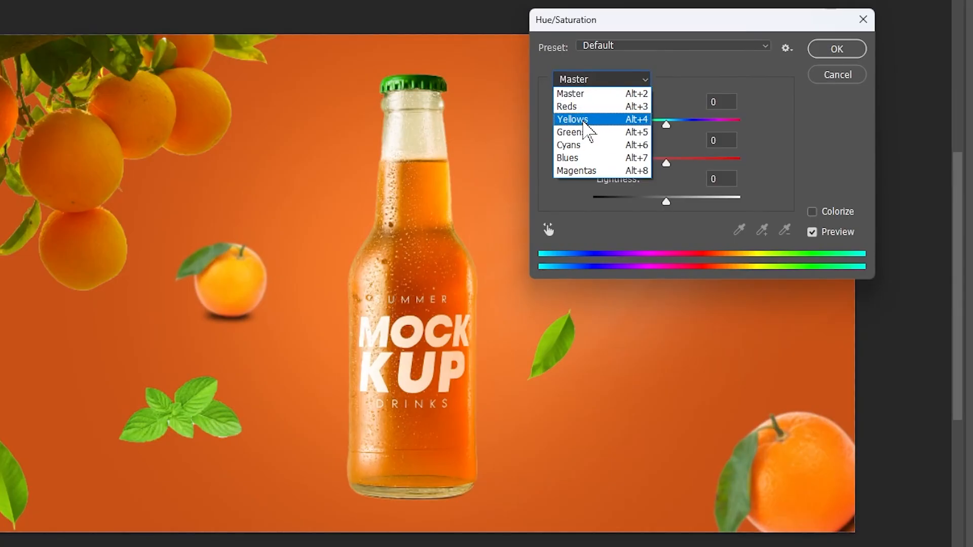
click(582, 120)
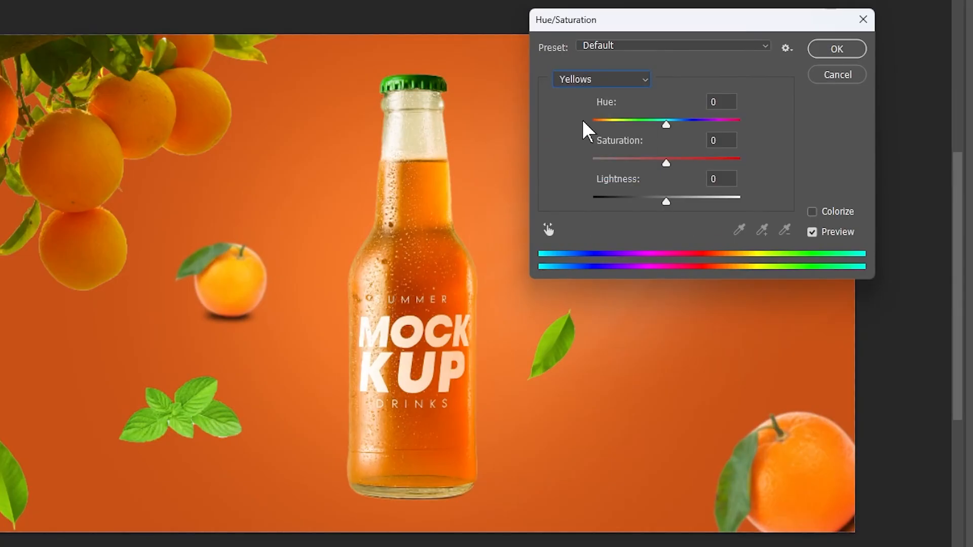
click(661, 124)
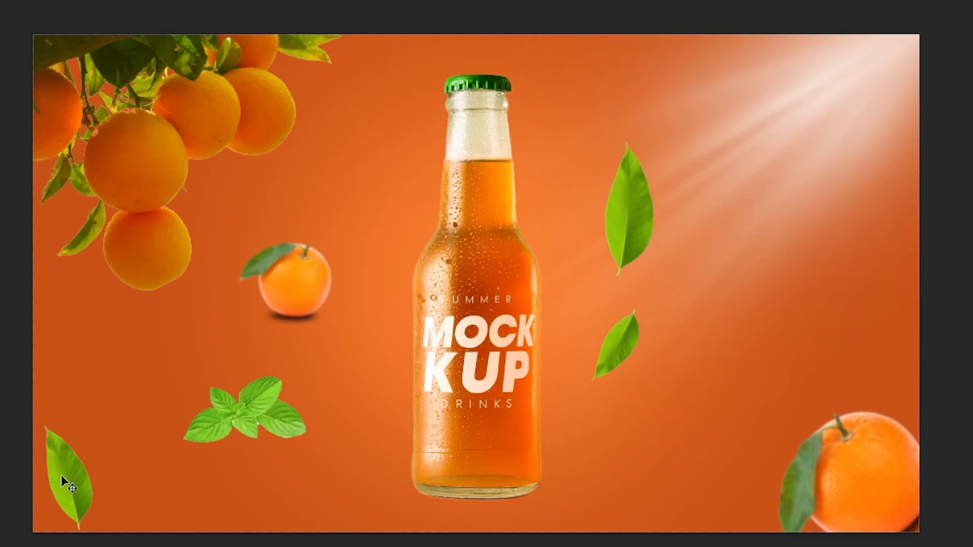
Apply a Motion Blur to the leaf in the canvas's lower-left corner with angle 0° and distance 17 pixels.
click(62, 479)
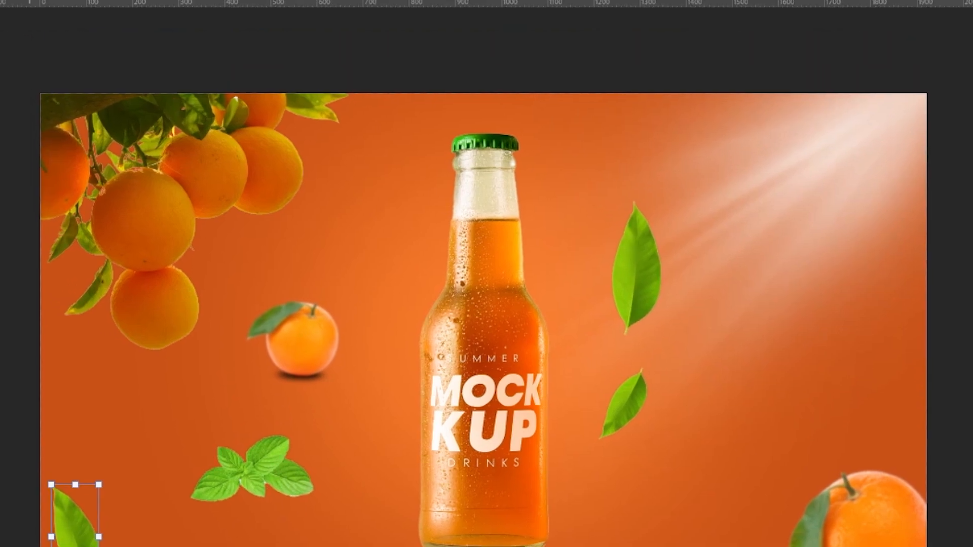
click(49, 5)
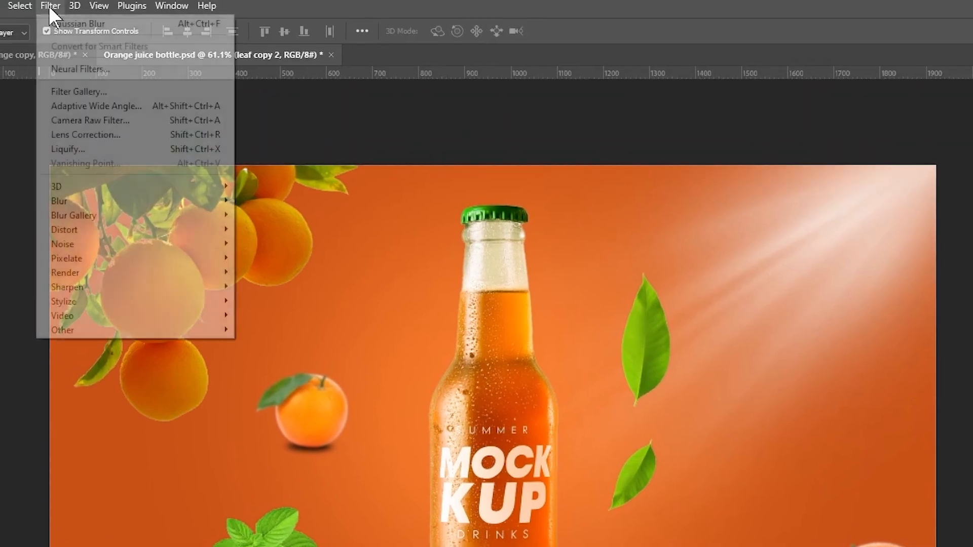
mouse_move(89, 201)
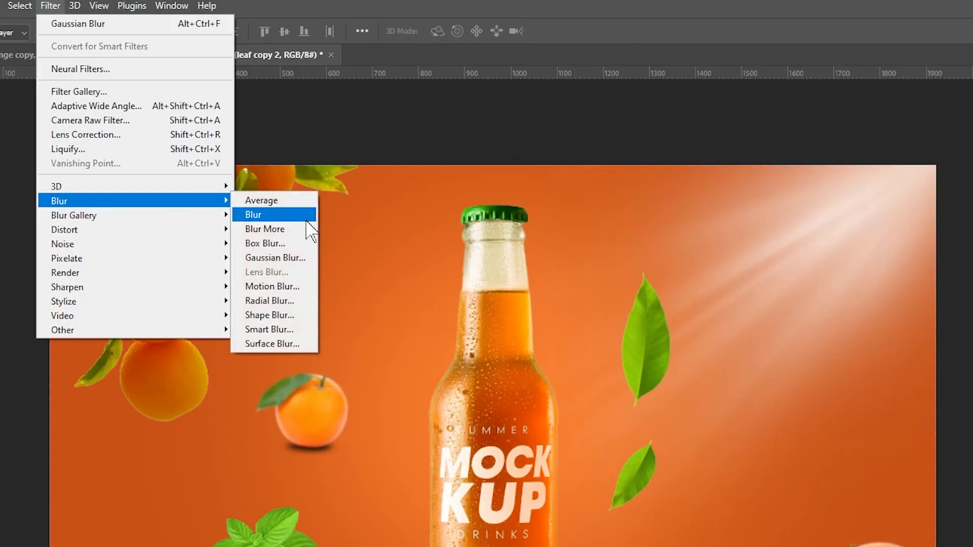
click(296, 286)
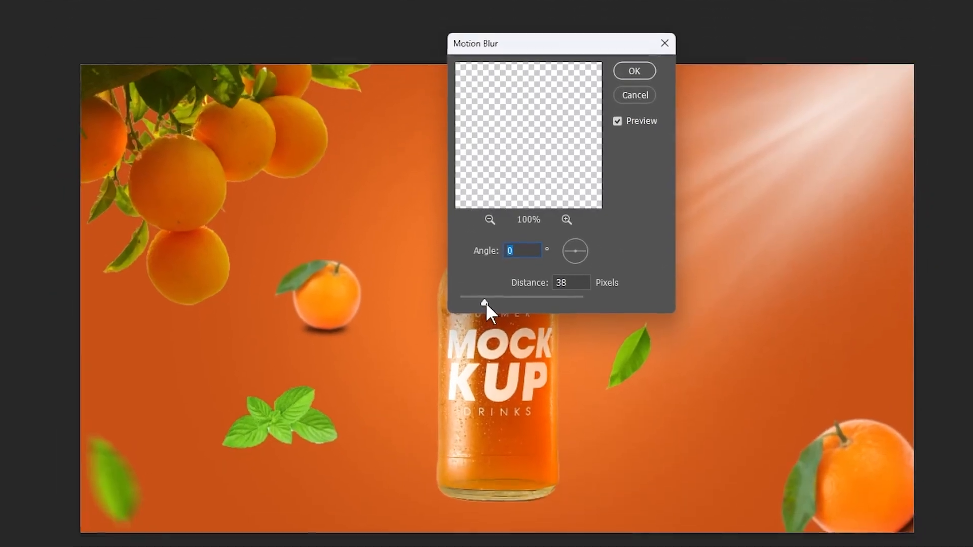
drag(476, 419, 465, 418)
drag(471, 302, 469, 302)
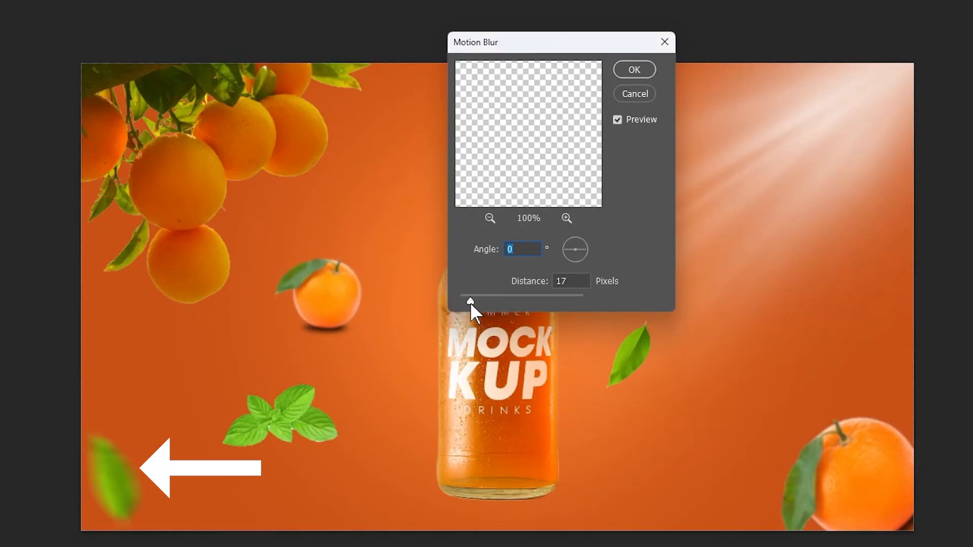
click(634, 69)
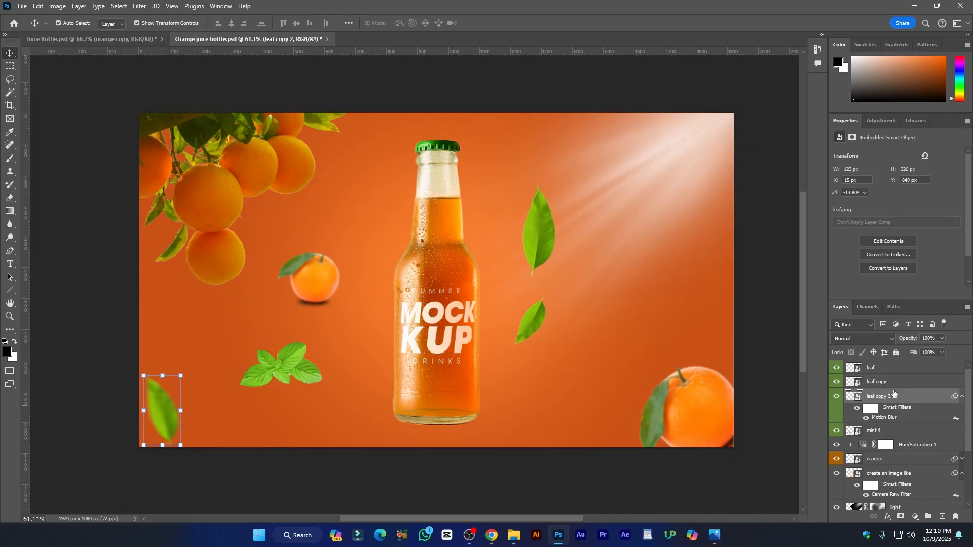
Apply a Motion Blur to the large orange in the lower-right corner with angle 0° and distance 20 pixels.
click(710, 409)
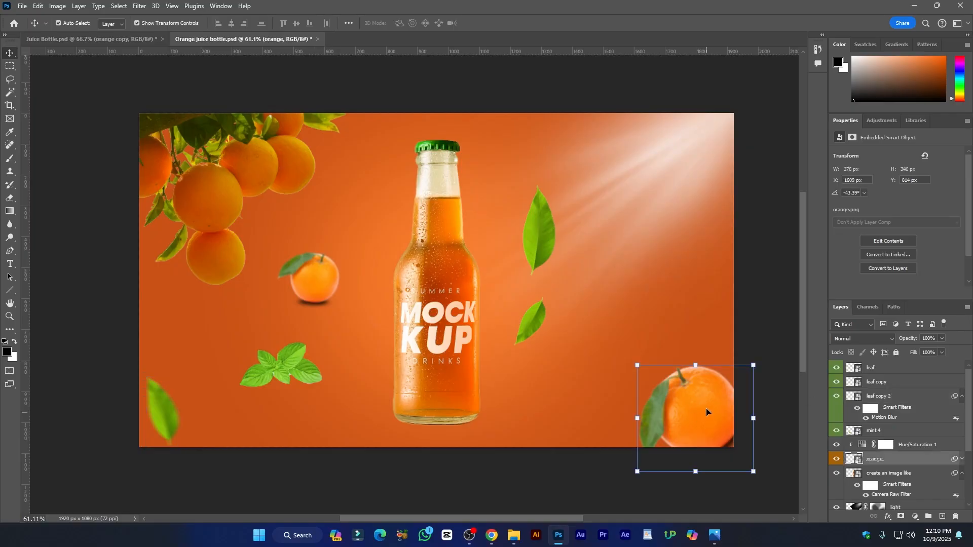
click(140, 6)
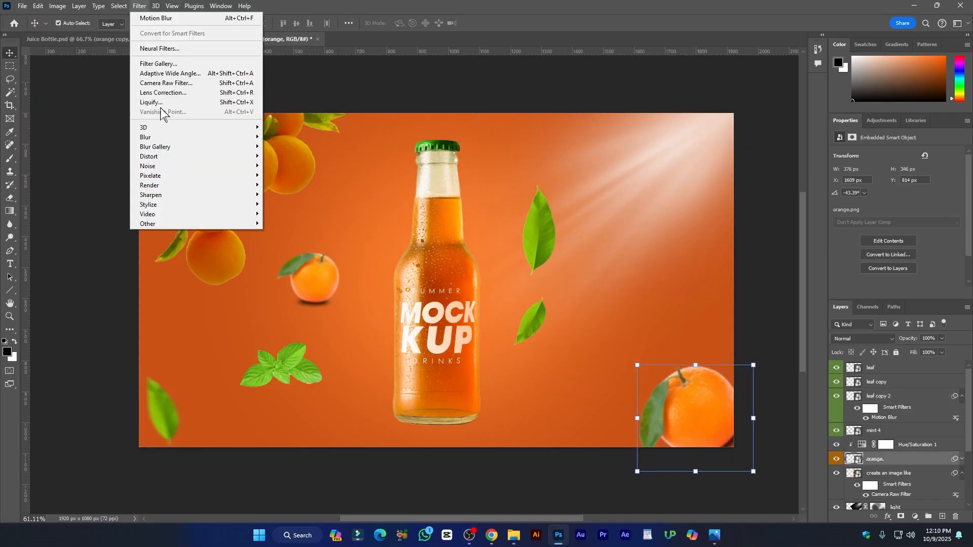
mouse_move(169, 138)
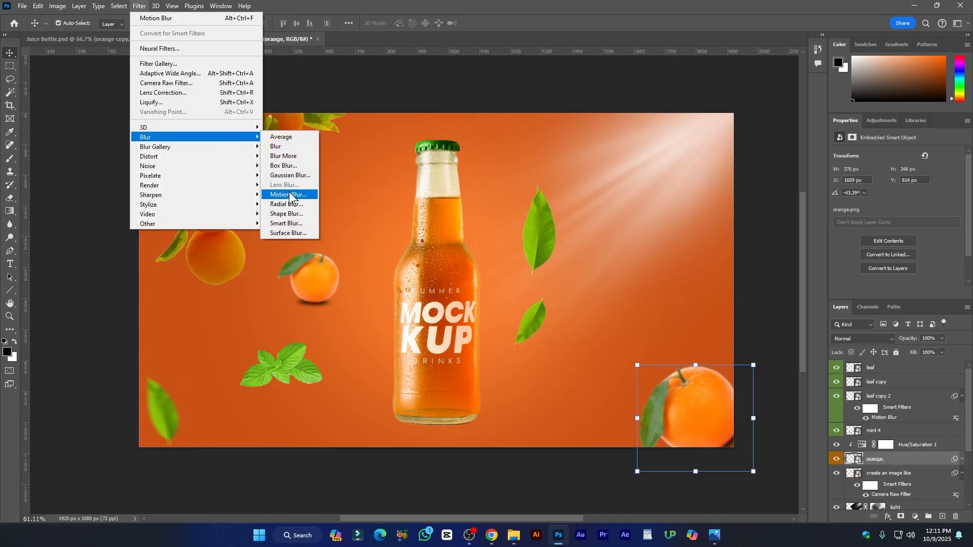
click(288, 195)
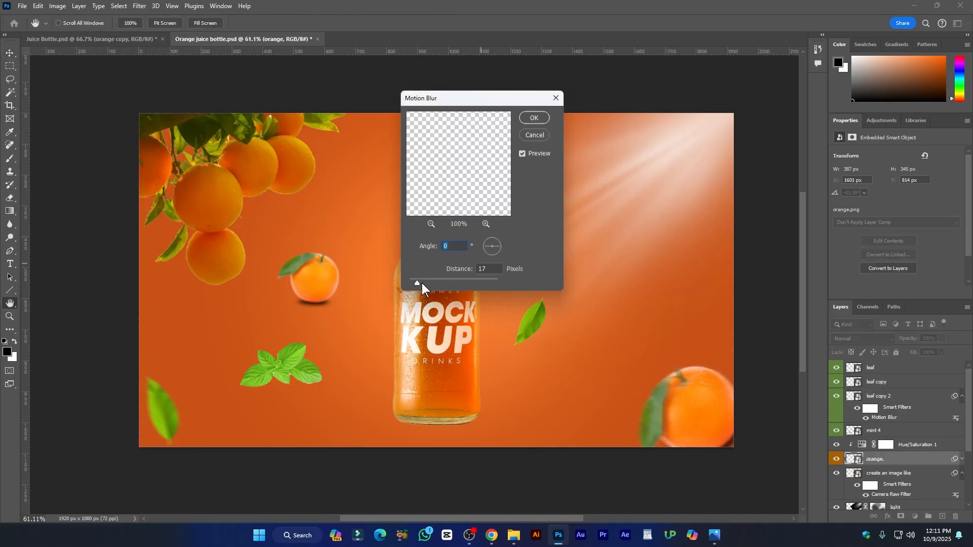
drag(418, 282, 420, 282)
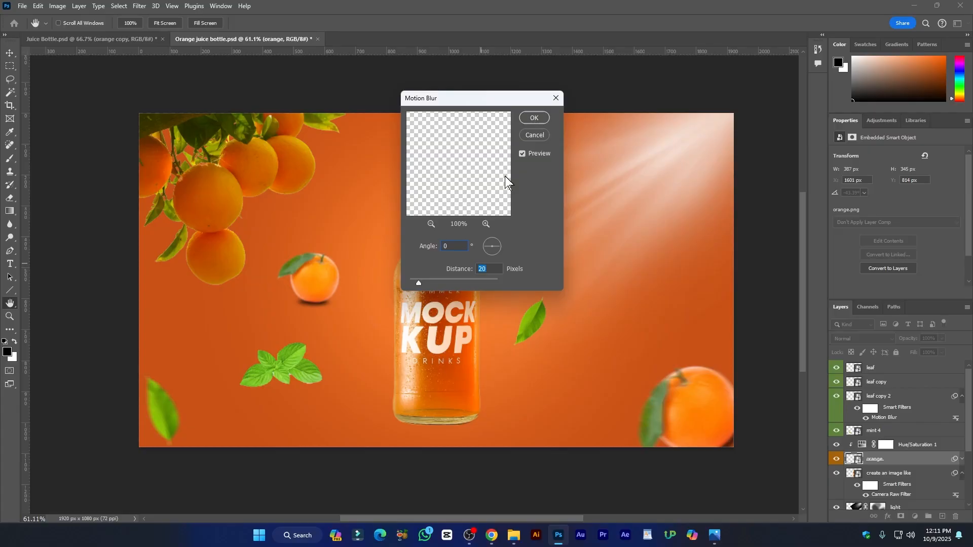
click(535, 118)
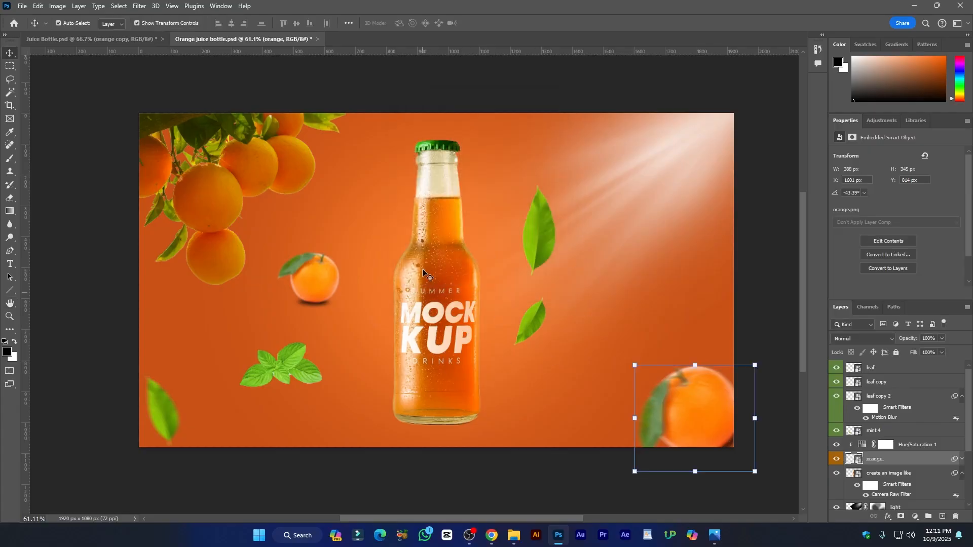
Scale the bottle down proportionally to about 248 × 815 px and keep it centred on the canvas.
click(445, 290)
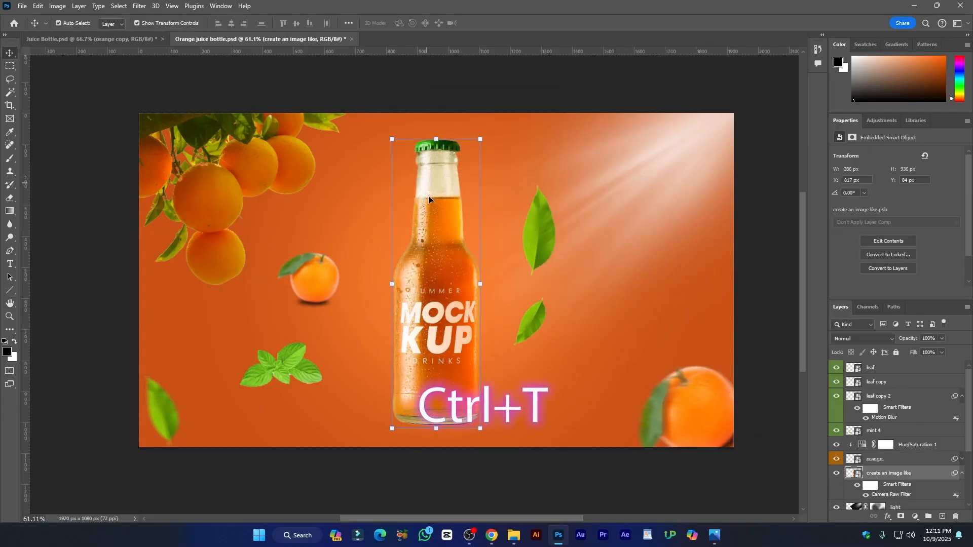
drag(477, 143, 463, 173)
drag(445, 307, 452, 289)
key(Return)
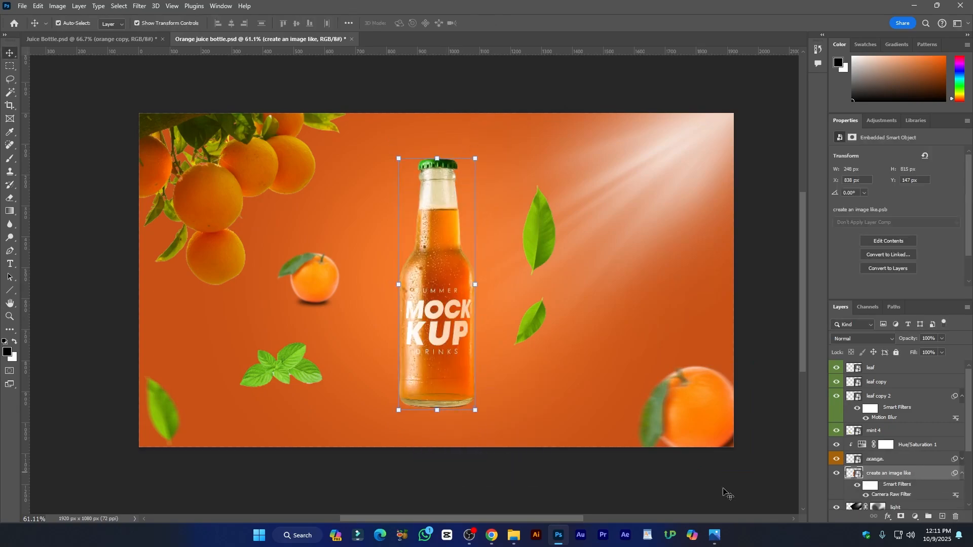
Place the Orange image with the cut wedge from File Explorer, scale it down and position it beside the bottle's base.
click(517, 538)
click(187, 12)
drag(379, 108, 514, 355)
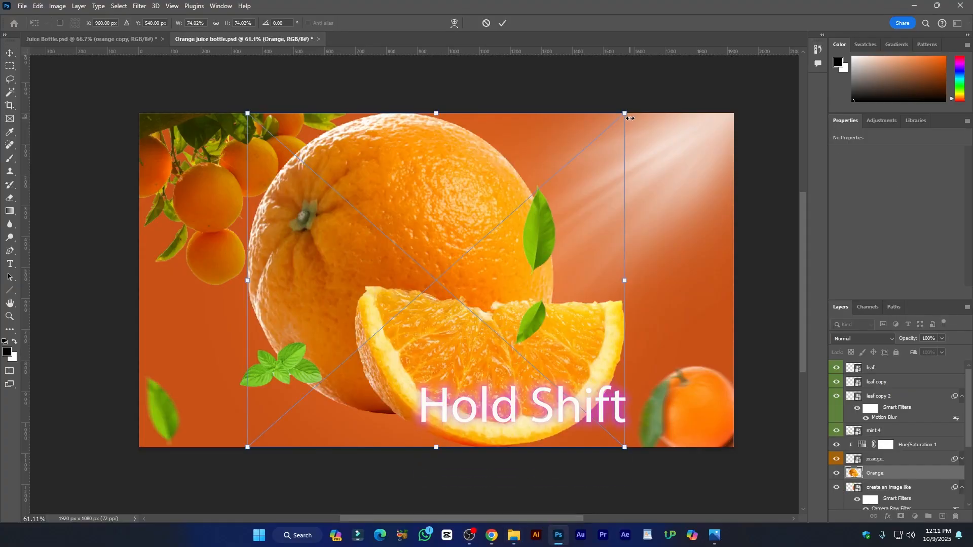
drag(629, 113, 373, 335)
drag(324, 406, 530, 378)
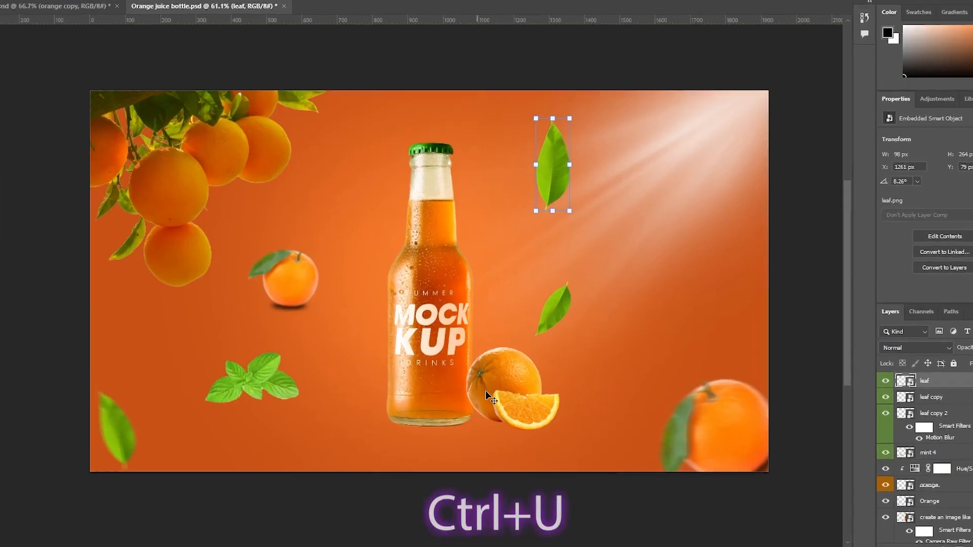
Apply Hue/Saturation to the cut orange beside the bottle's base, setting the Yellows hue to -2.
click(502, 362)
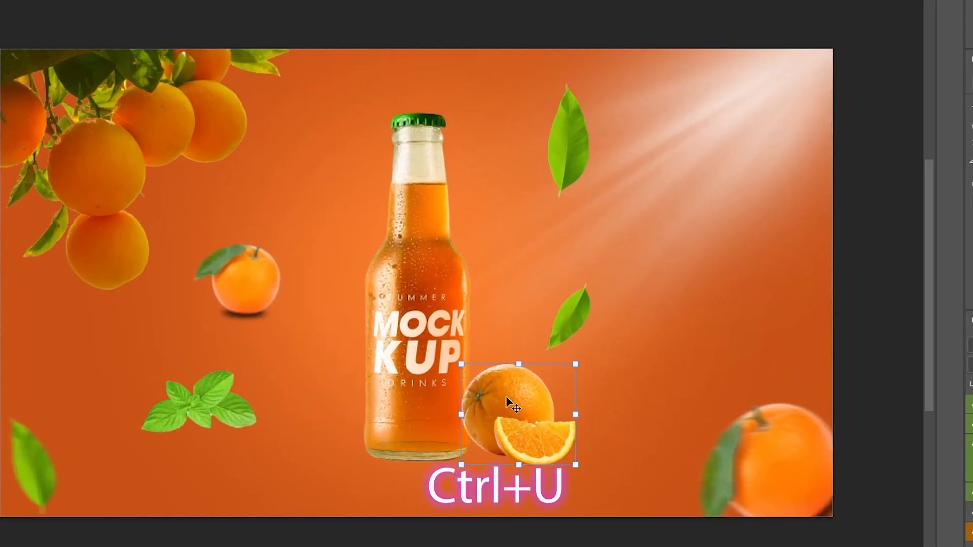
key(ctrl+u)
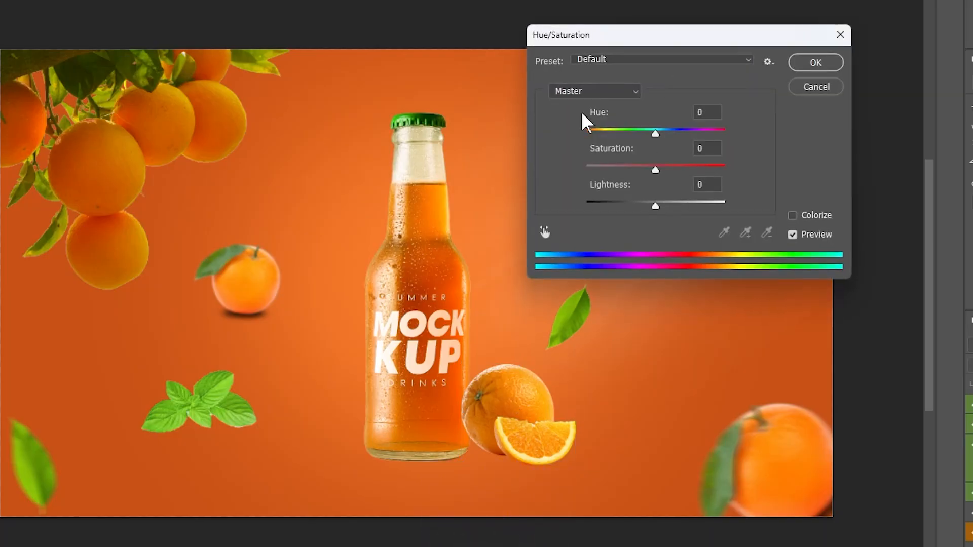
click(597, 92)
click(589, 130)
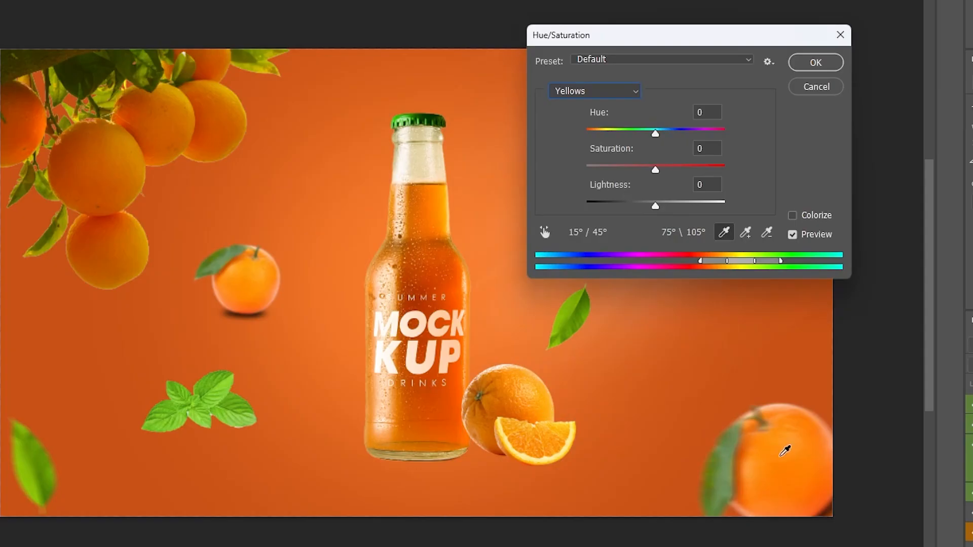
mouse_move(655, 133)
mouse_down()
mouse_move(645, 137)
mouse_move(654, 135)
mouse_up()
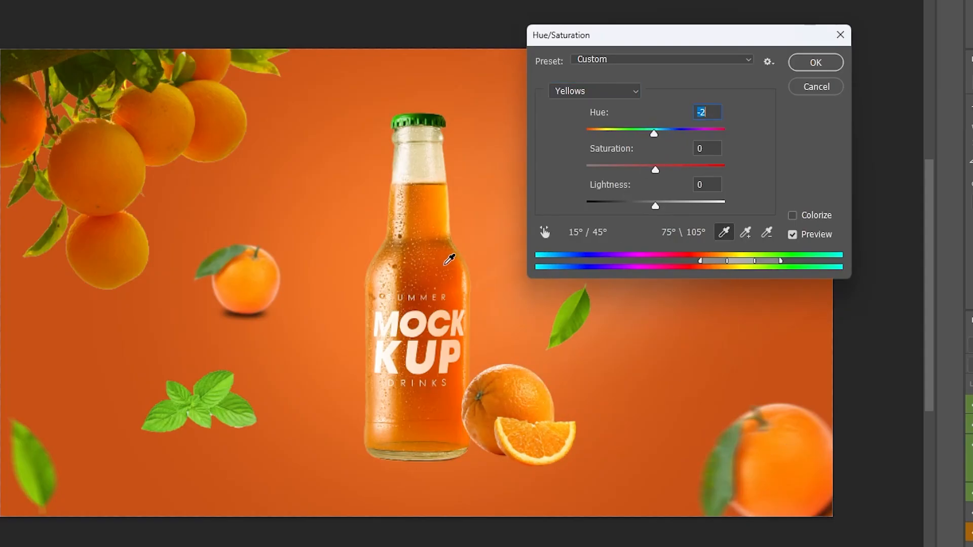
click(810, 63)
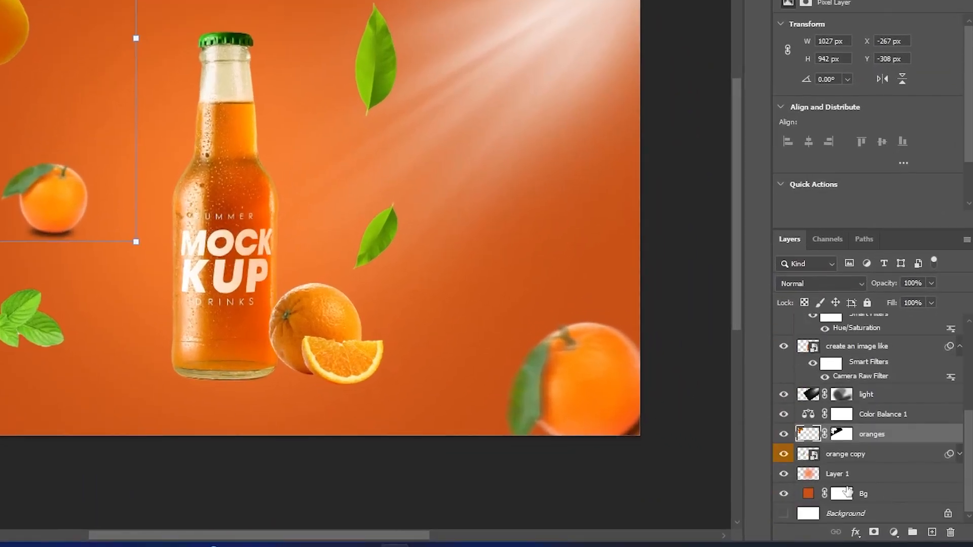
Merge the glow layer Layer 1 with the Bg colour fill and name the merged layer Bg.
click(859, 479)
shift+click(877, 493)
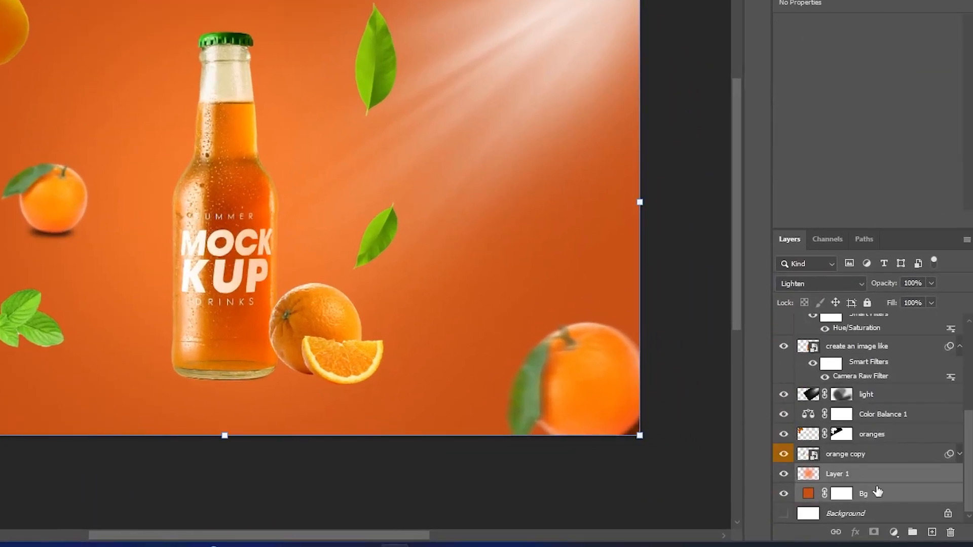
right_click(883, 493)
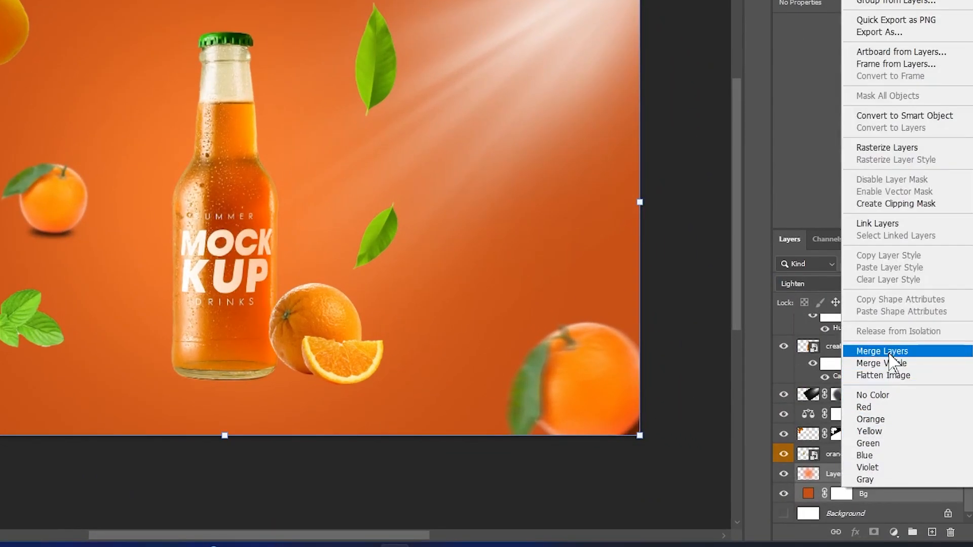
click(907, 352)
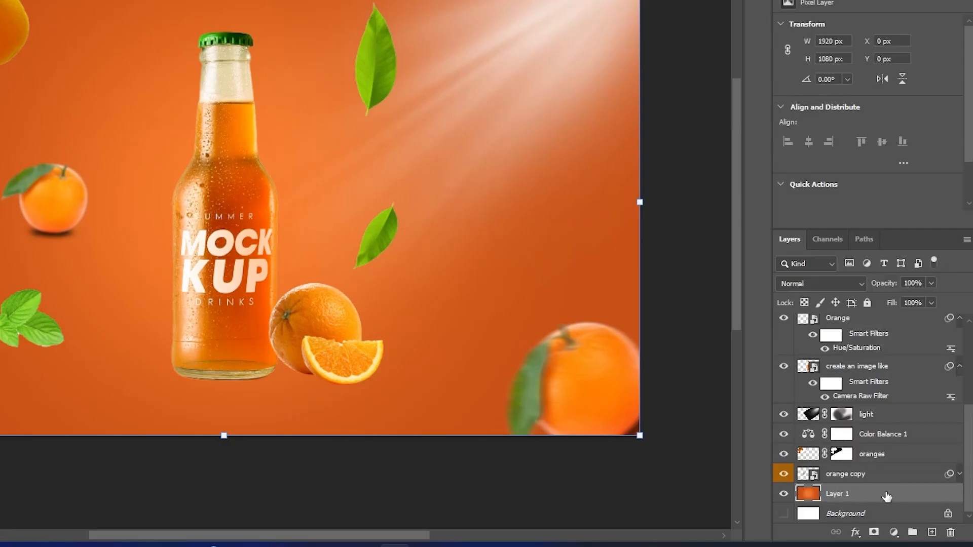
double_click(844, 495)
key(Return)
Add a Solid Color fill layer above Bg using a green sampled from the upper leaf and slightly adjusted.
click(931, 532)
click(894, 532)
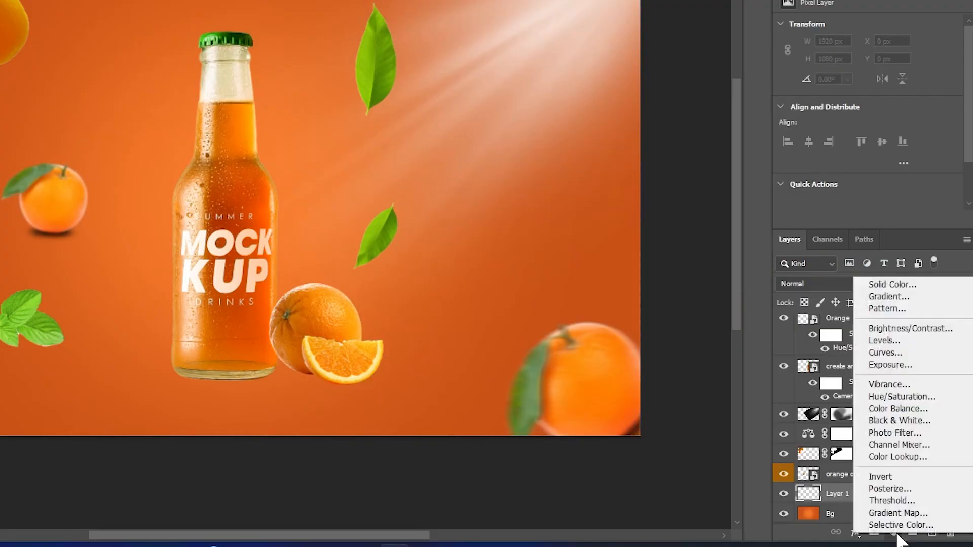
click(892, 284)
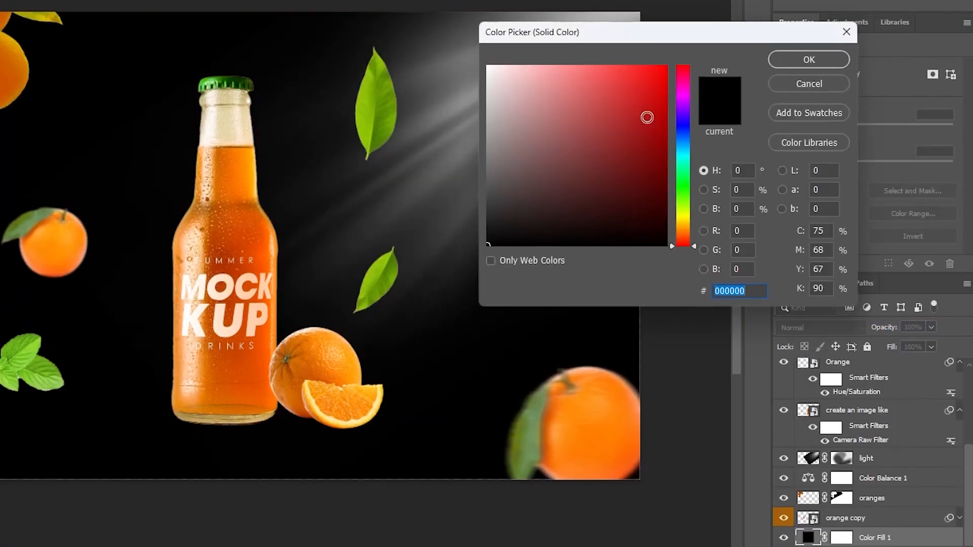
drag(753, 39, 734, 17)
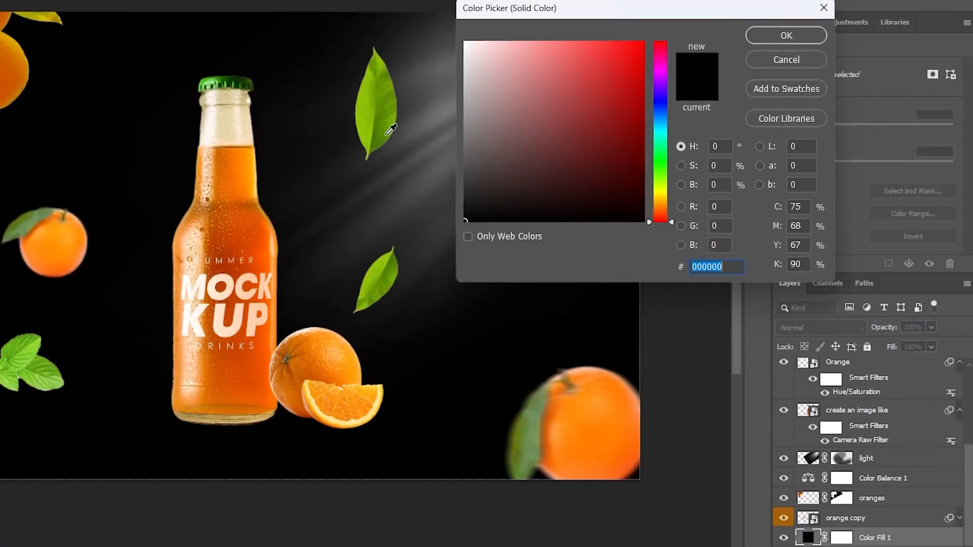
click(380, 119)
mouse_move(618, 104)
mouse_down()
mouse_move(625, 87)
mouse_move(613, 103)
mouse_up()
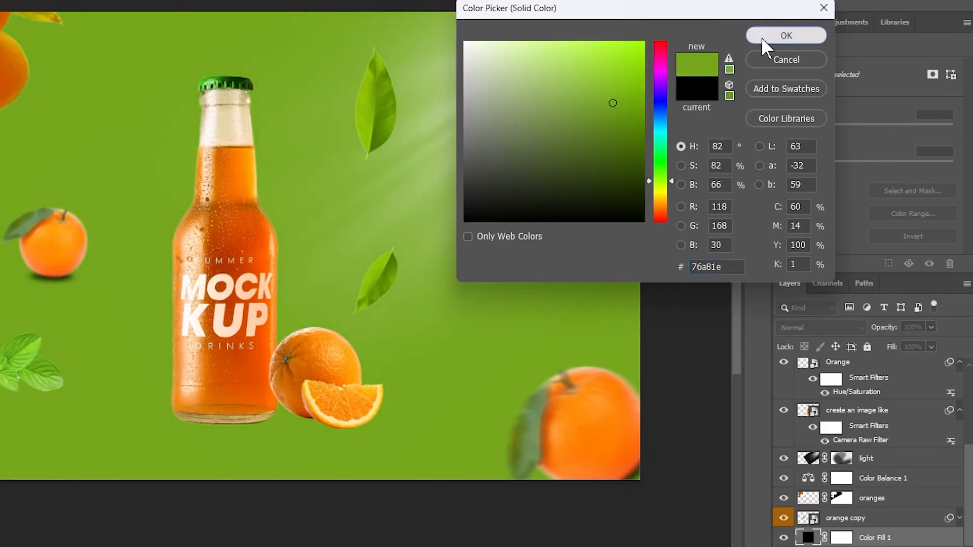
click(761, 37)
Add an empty layer above the green fill and set up the Brush at 1100 px, 69% opacity and 13% smoothing.
click(931, 531)
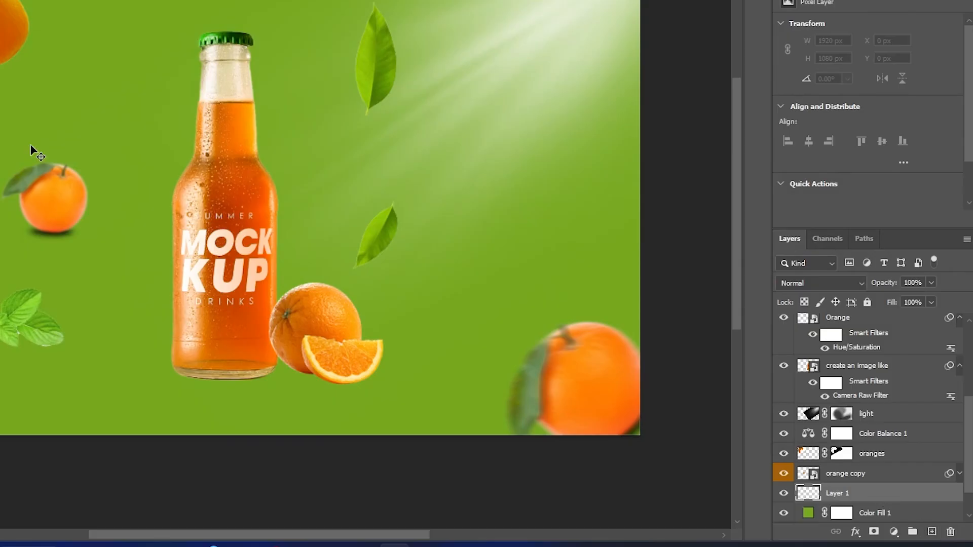
key(b)
right_click(20, 114)
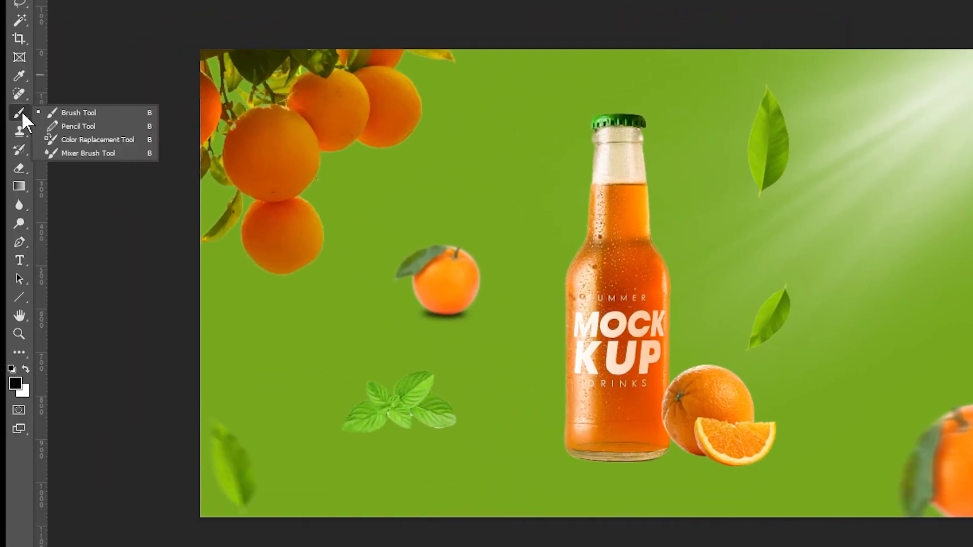
click(76, 112)
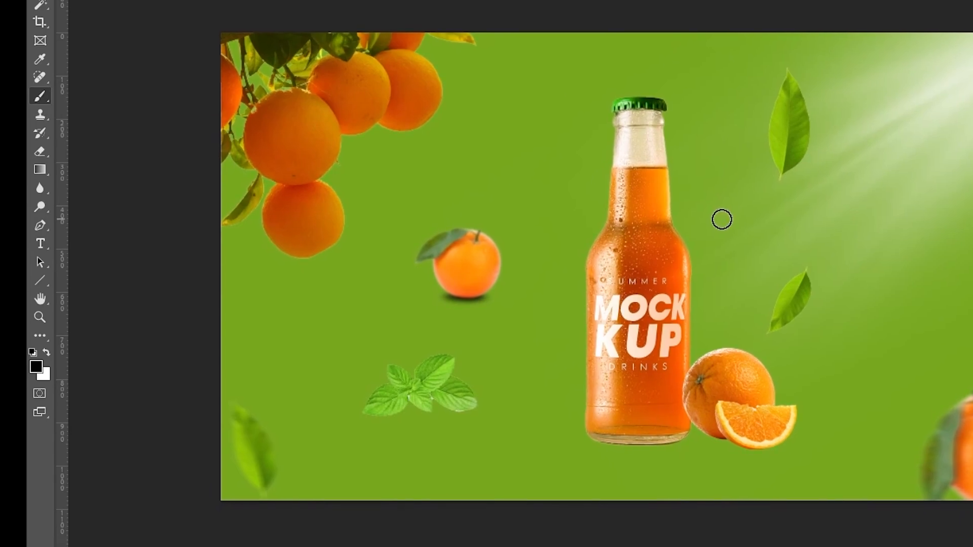
key(bracketright)
key(bracketright)
key(bracketright)
key(bracketright)
key(bracketright)
key(bracketright)
key(bracketright)
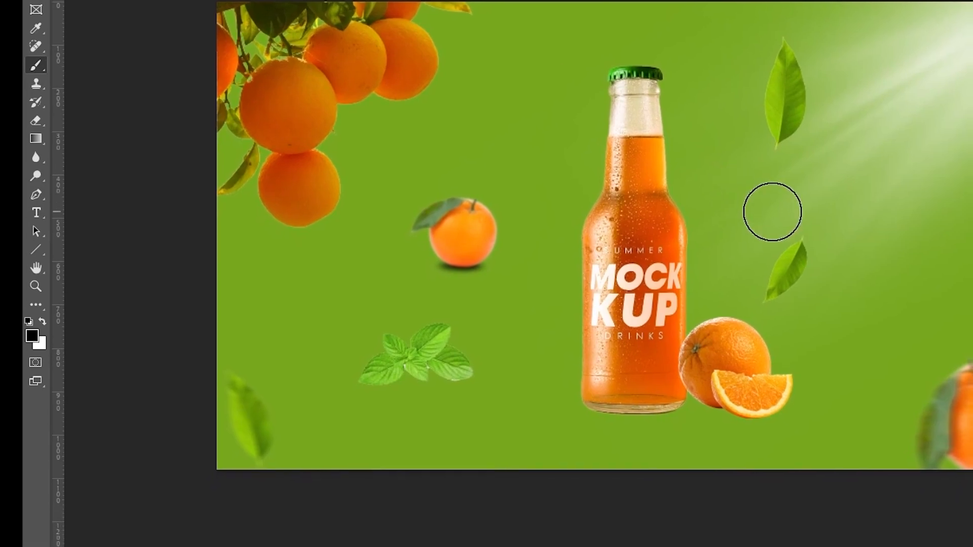
key(bracketright)
key(bracketright)
key(bracketright)
key(bracketright)
key(bracketright)
key(bracketright)
key(bracketright)
key(bracketright)
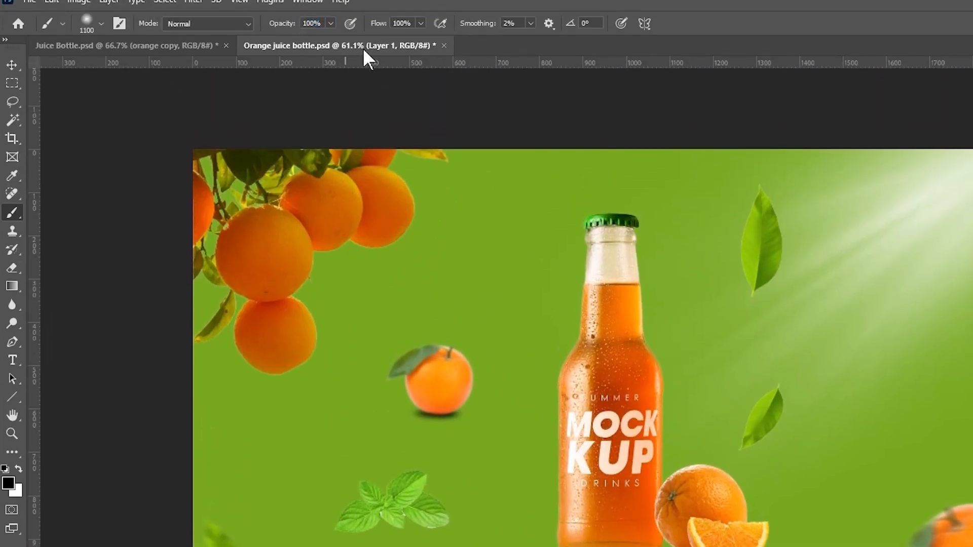
mouse_move(279, 24)
mouse_down()
mouse_move(253, 25)
mouse_move(260, 35)
mouse_up()
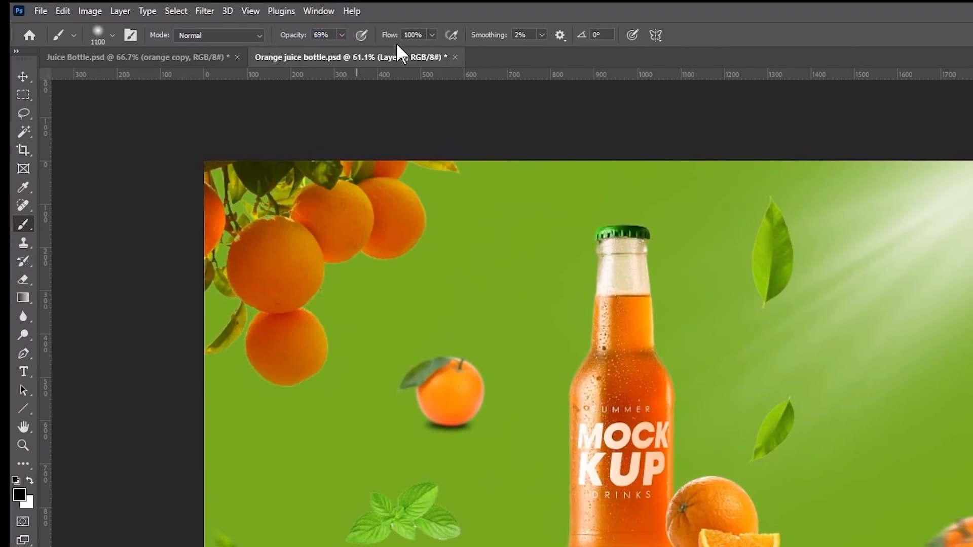
scroll(699, 193, down, 3)
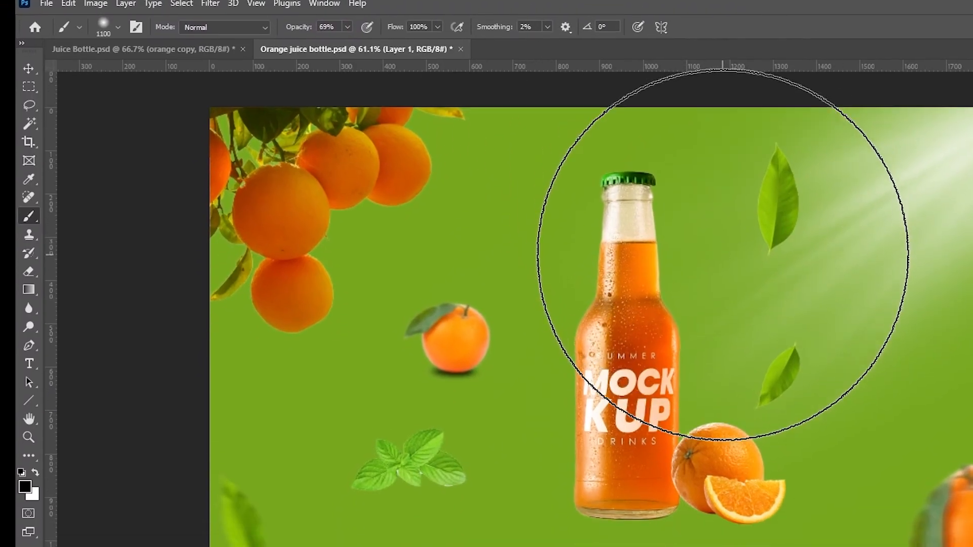
scroll(709, 278, down, 2)
mouse_move(499, 30)
mouse_down()
mouse_move(511, 29)
mouse_move(494, 27)
mouse_up()
Set the foreground colour to bright green #b2fc30 and paint a soft glow behind the bottle on Layer 1.
click(14, 482)
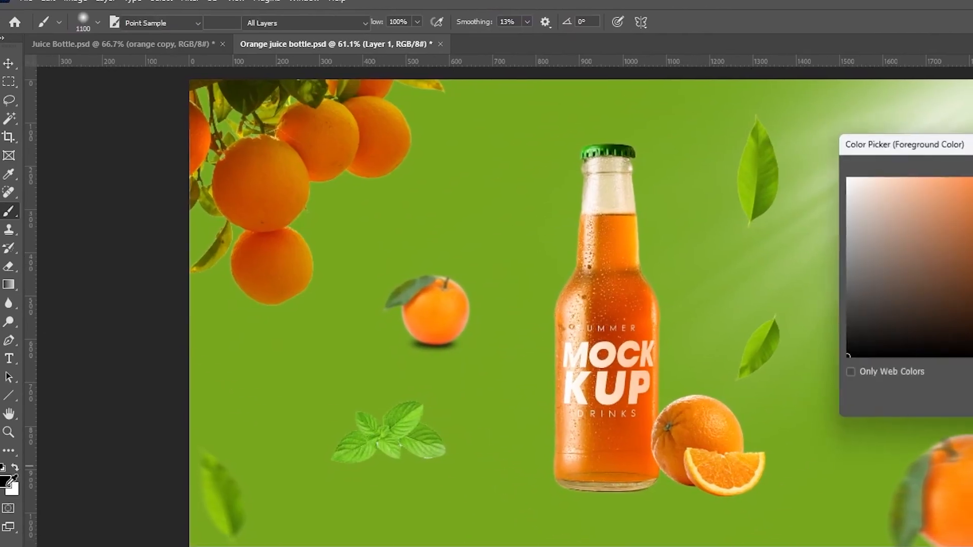
click(454, 225)
drag(843, 218, 717, 179)
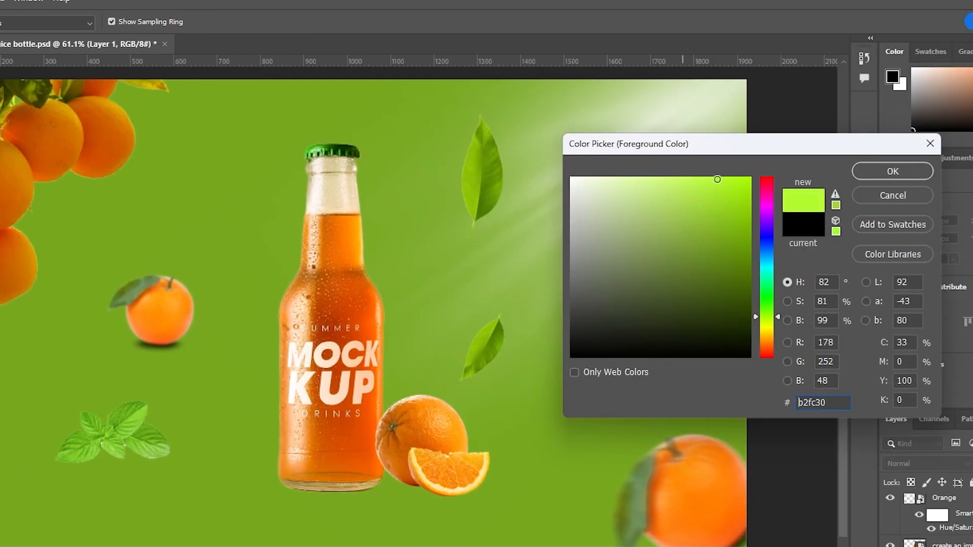
click(871, 172)
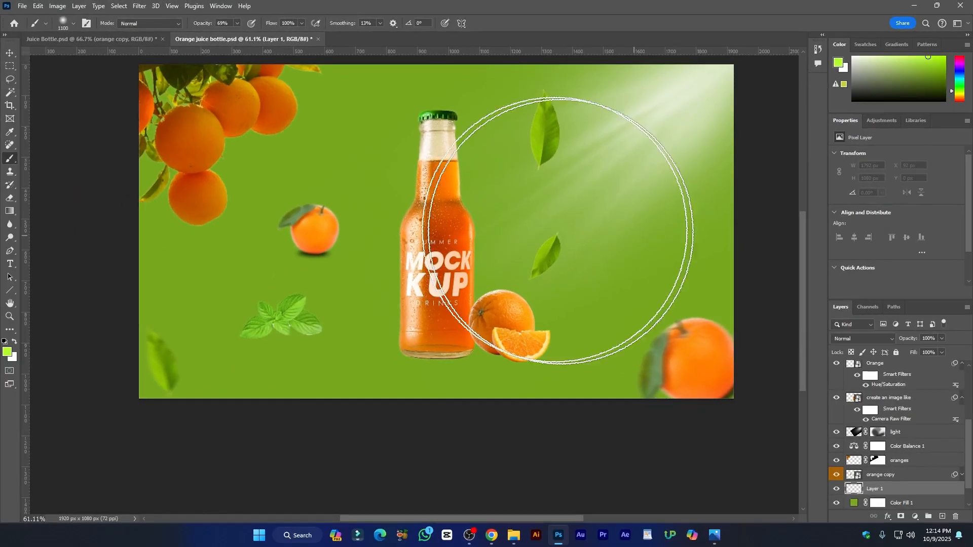
click(439, 233)
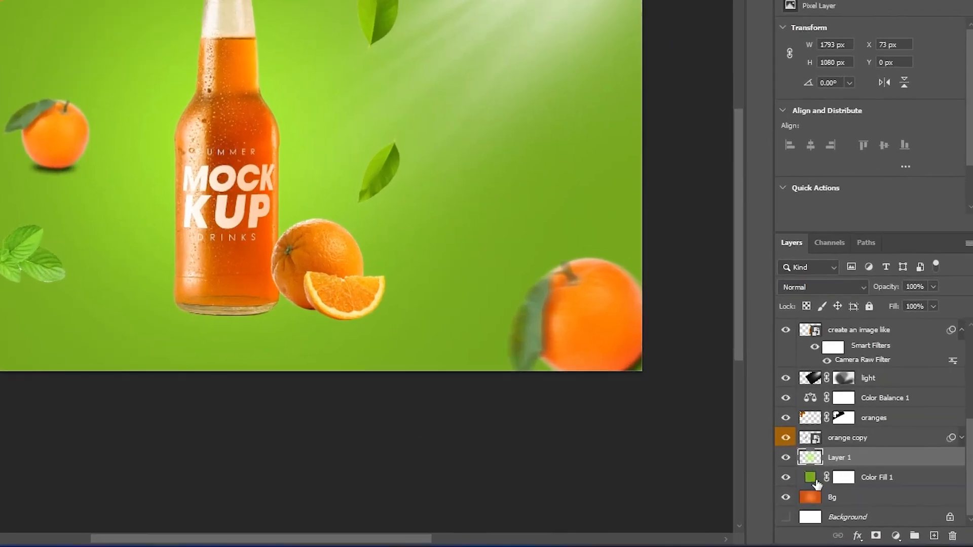
Change the Color Fill 1 layer's colour to the darker green #639a02.
double_click(811, 477)
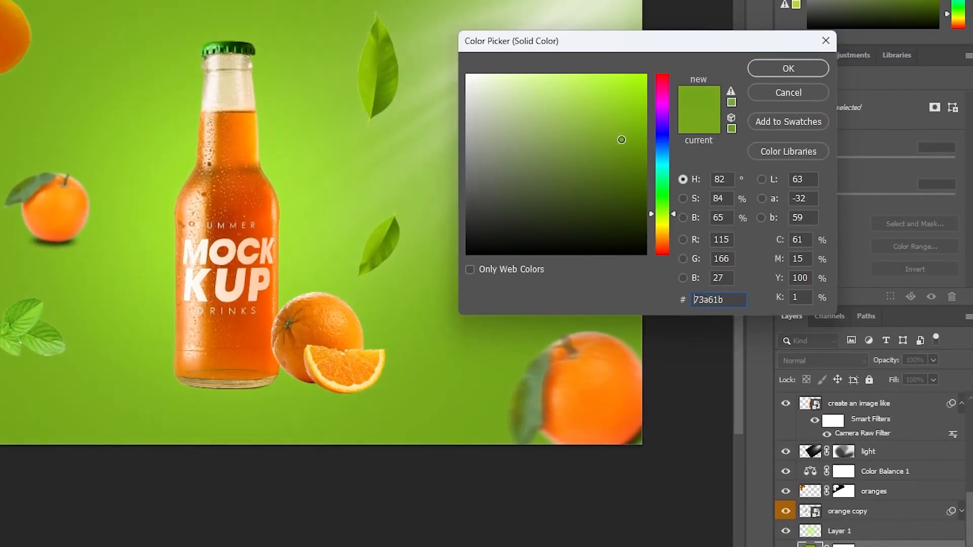
text(68a202)
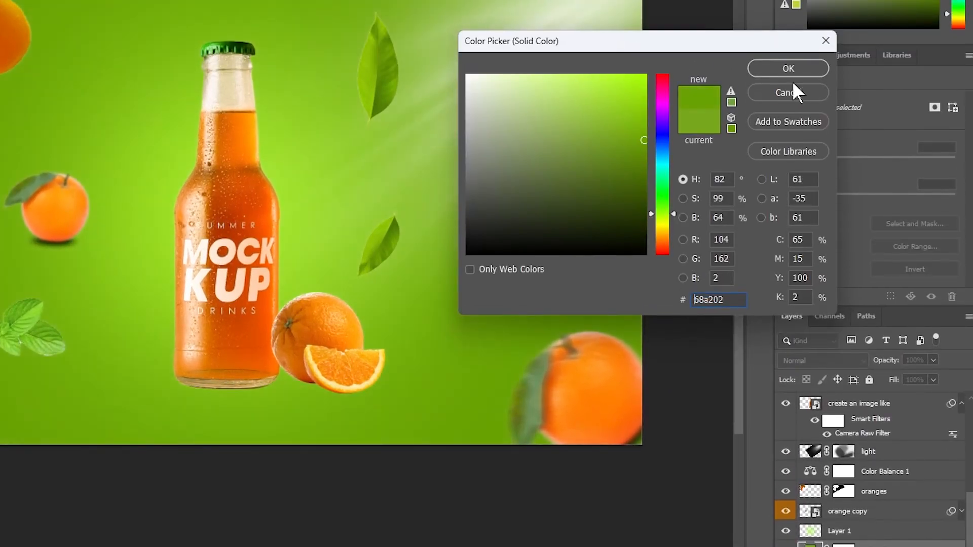
drag(640, 139, 644, 146)
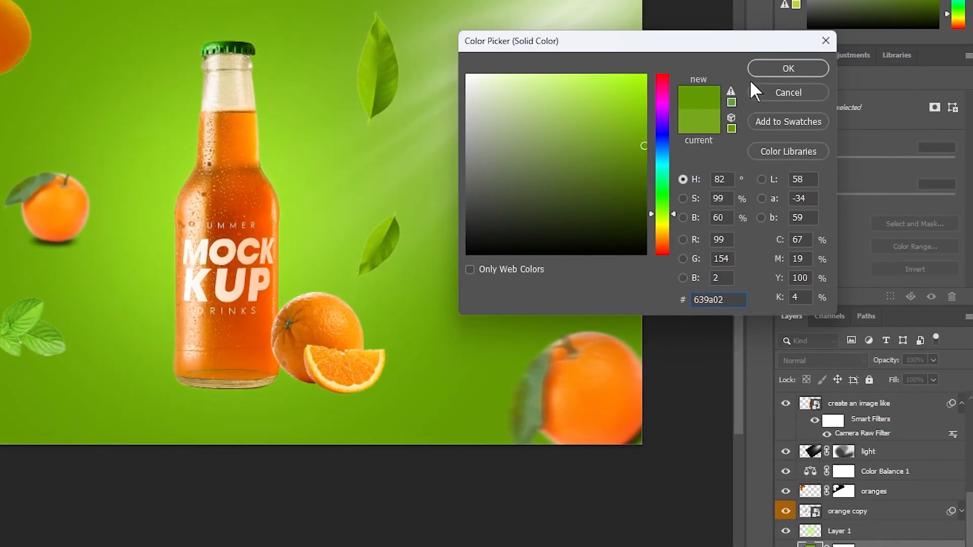
click(786, 68)
Merge the green glow layer with Color Fill 1 and rename the merged layer Bg 2.
click(852, 534)
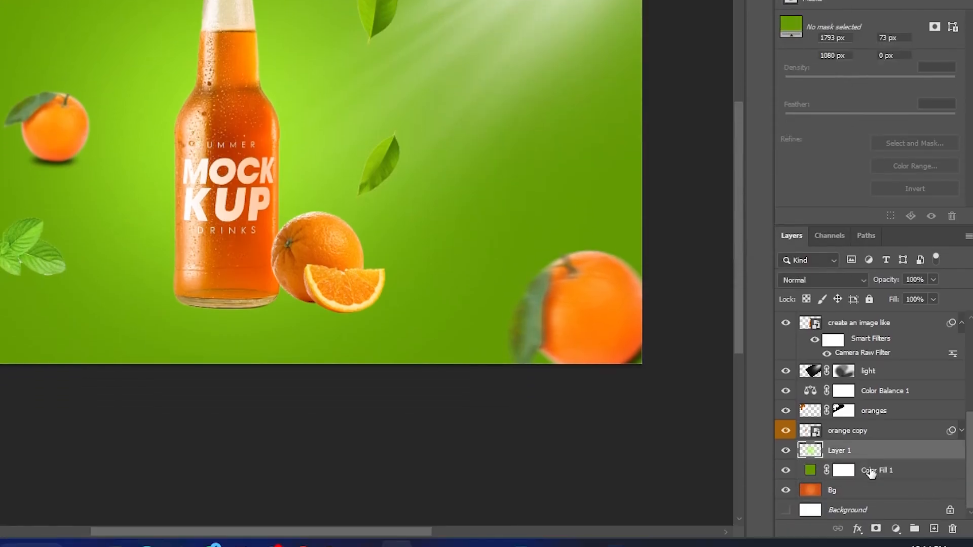
shift+click(875, 476)
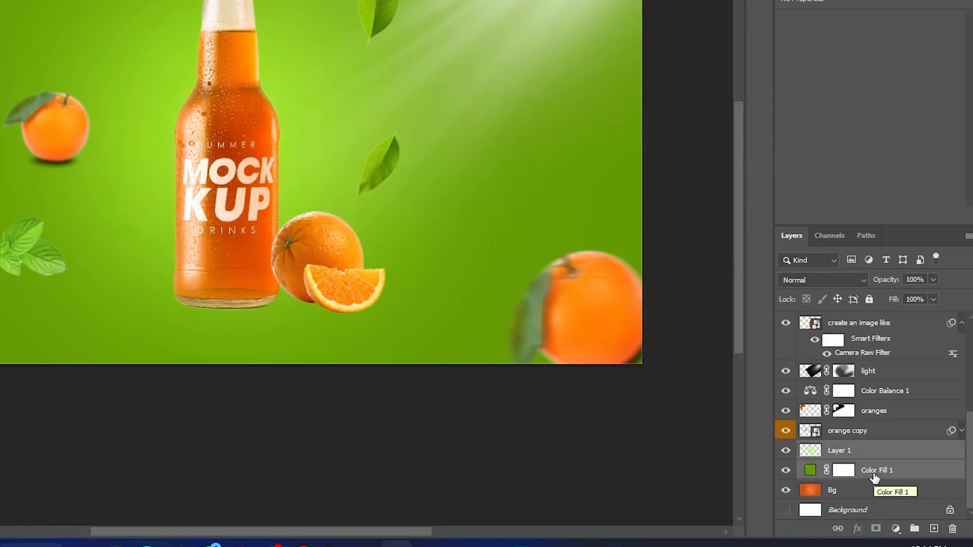
right_click(873, 476)
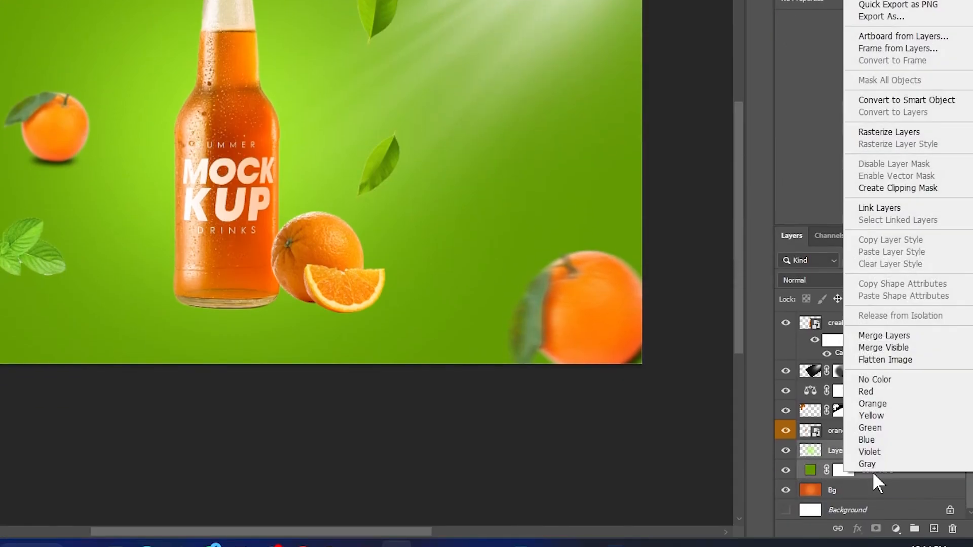
click(926, 339)
double_click(839, 469)
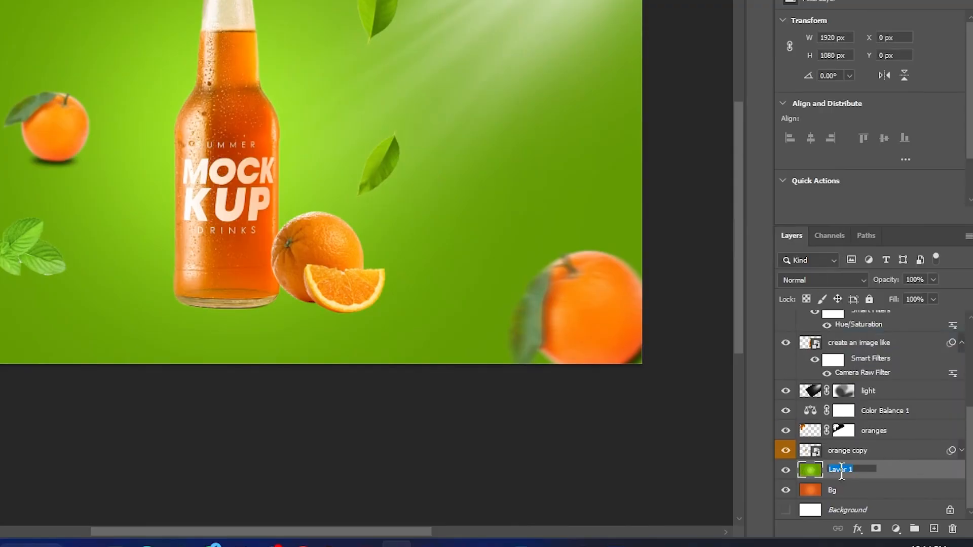
text(B)
text(g 2)
key(Return)
Toggle the Bg 2 layer's visibility to compare the backgrounds and leave it hidden so the orange one shows.
scroll(318, 197, up, 3)
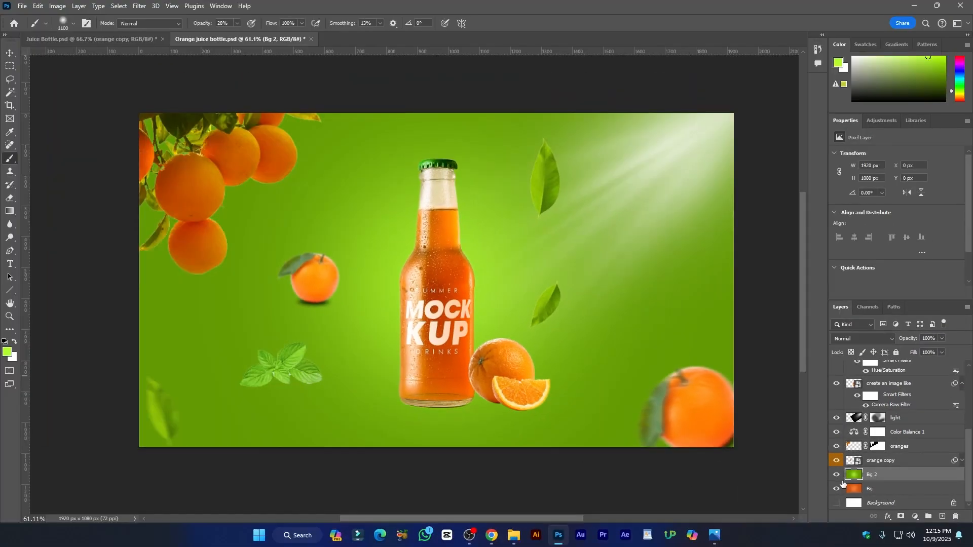
click(836, 475)
click(836, 475)
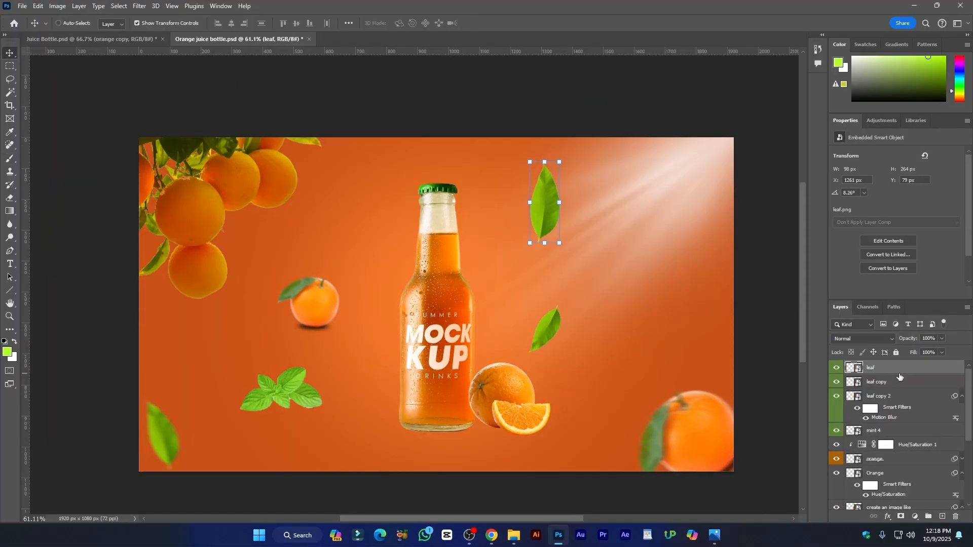
Group all layers from the leaf layer down to Bg, leaving out the Background layer.
key(ctrl+a)
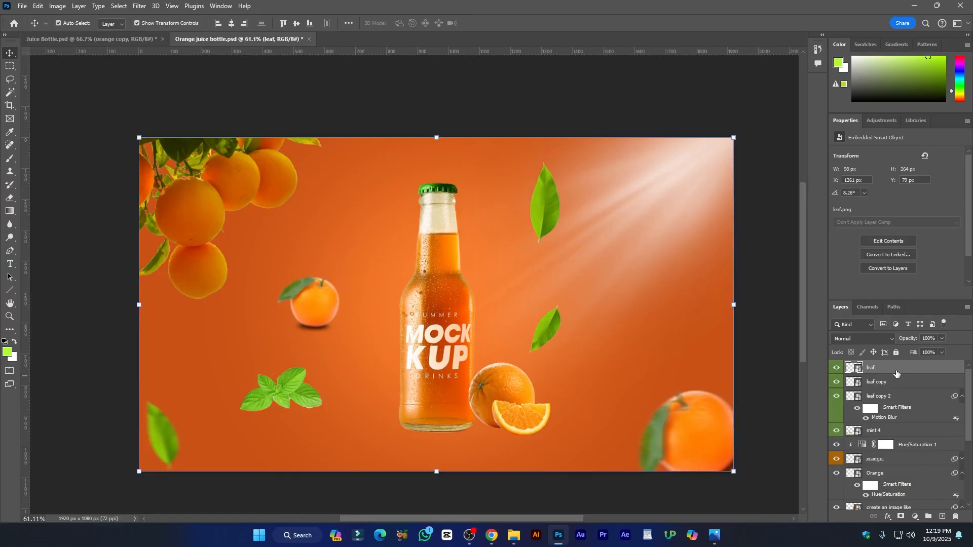
scroll(940, 446, down, 5)
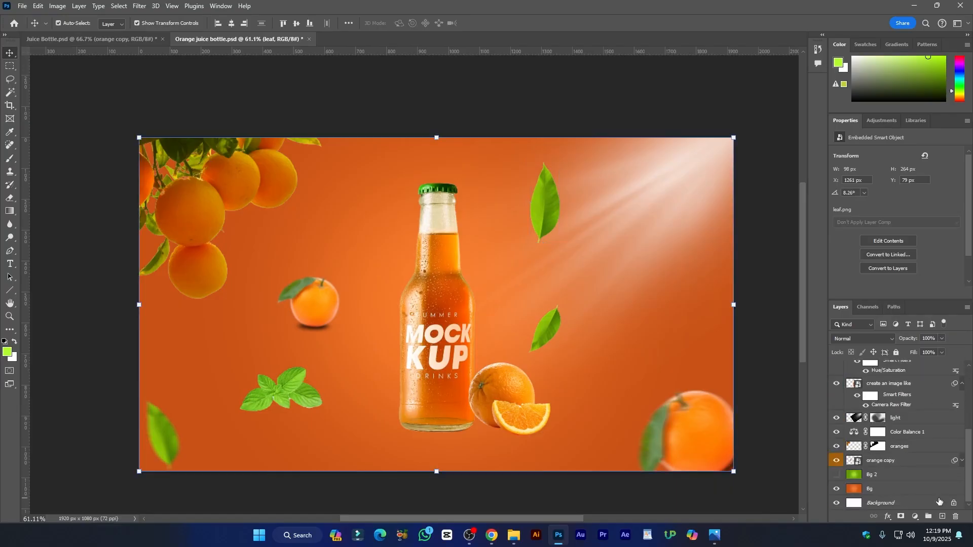
key(a)
shift+click(872, 493)
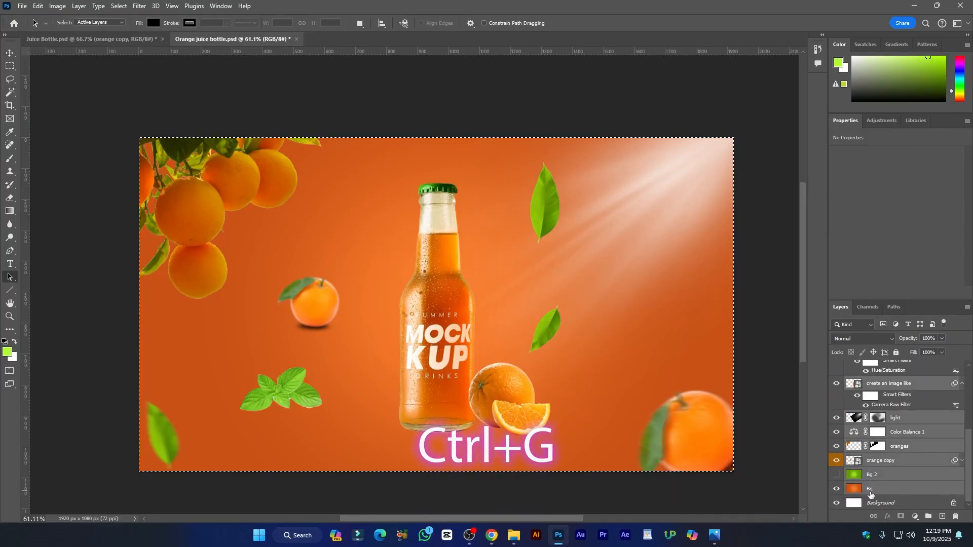
key(ctrl+g)
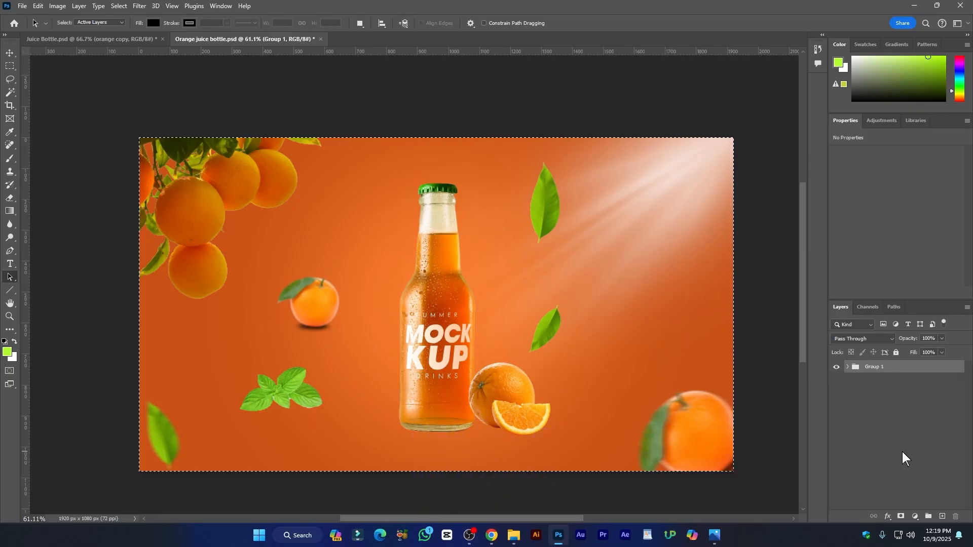
Duplicate the design group and convert the duplicate into a smart object.
key(ctrl+j)
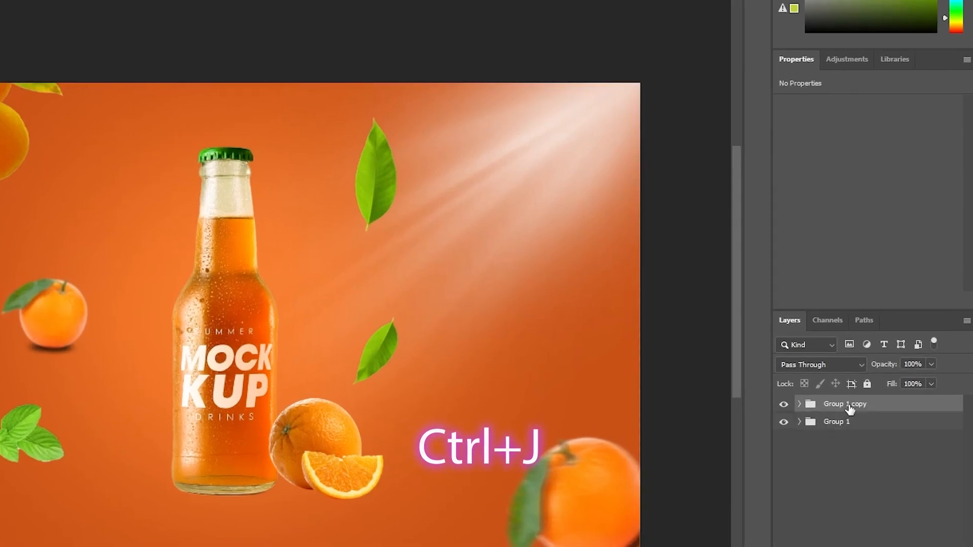
right_click(847, 405)
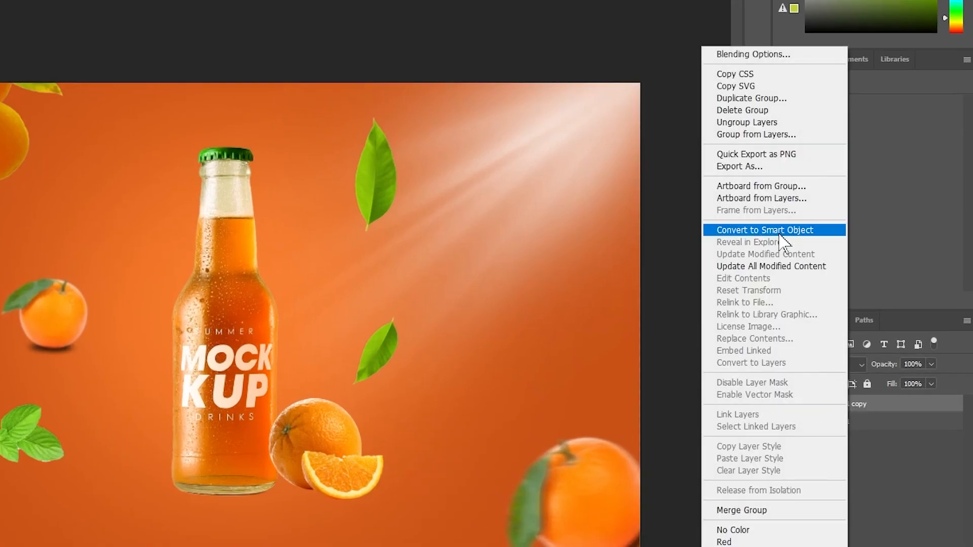
click(764, 231)
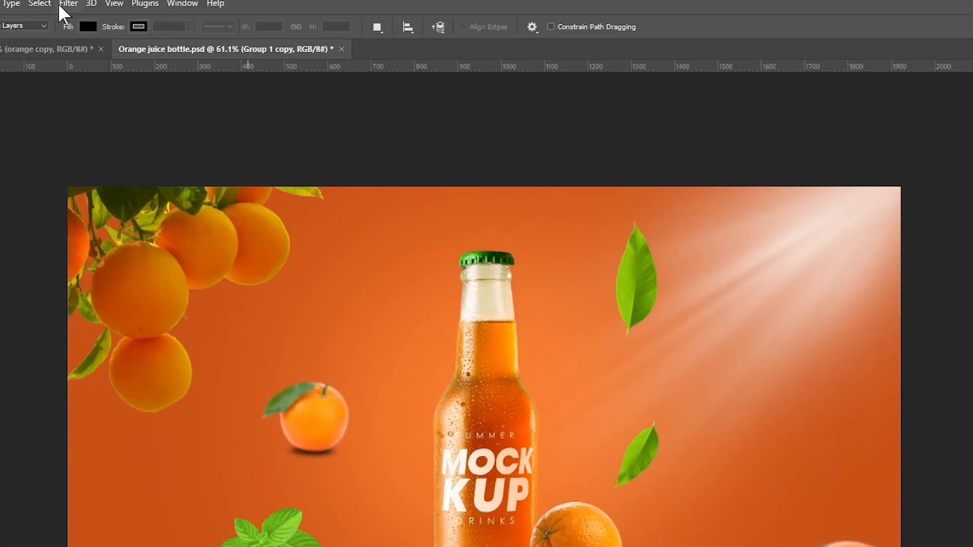
Open the Camera Raw Filter on the smart object and try out a Light adjustment.
click(81, 7)
click(123, 120)
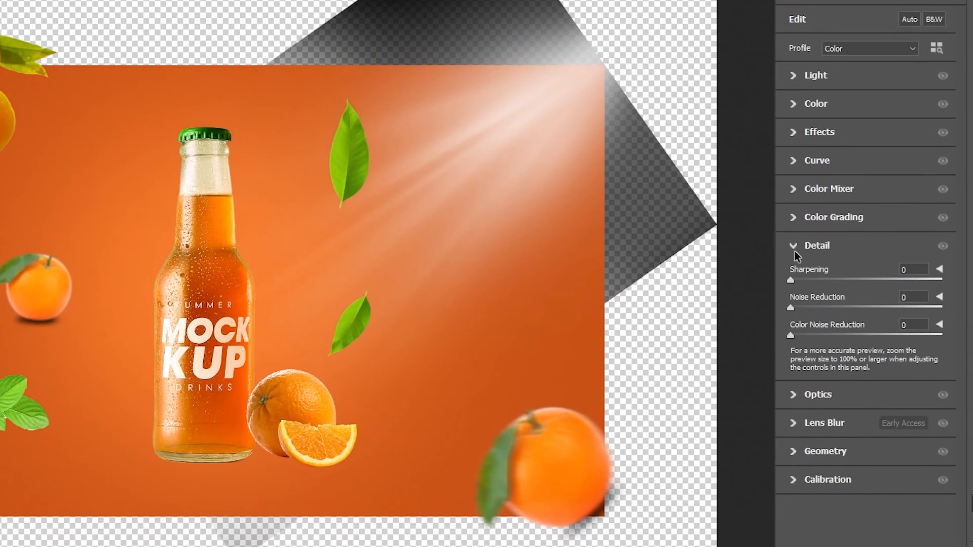
click(794, 250)
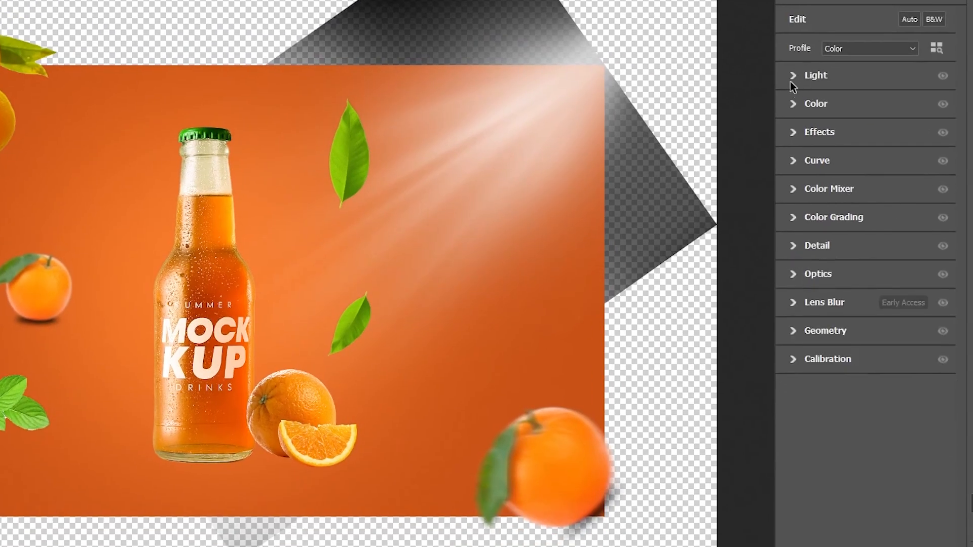
click(790, 81)
drag(868, 108, 877, 132)
key(ctrl+z)
click(797, 253)
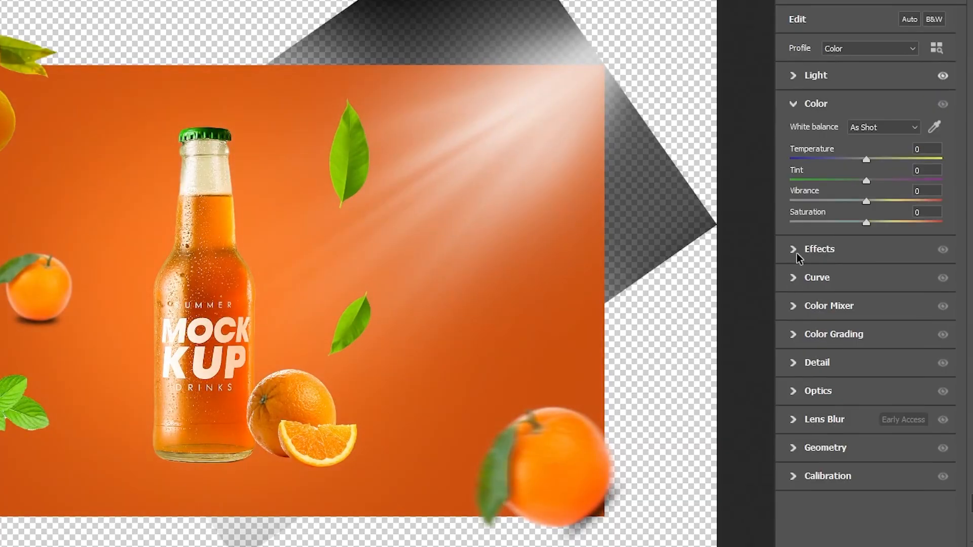
Set the Camera Raw Temperature to +7 and Vibrance to +21 and apply the filter.
drag(866, 202, 879, 203)
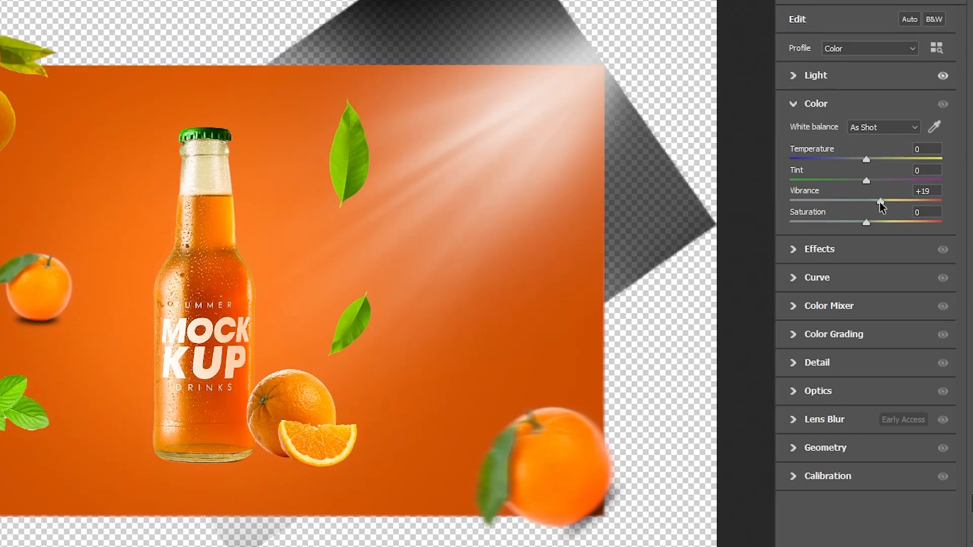
drag(866, 159, 872, 160)
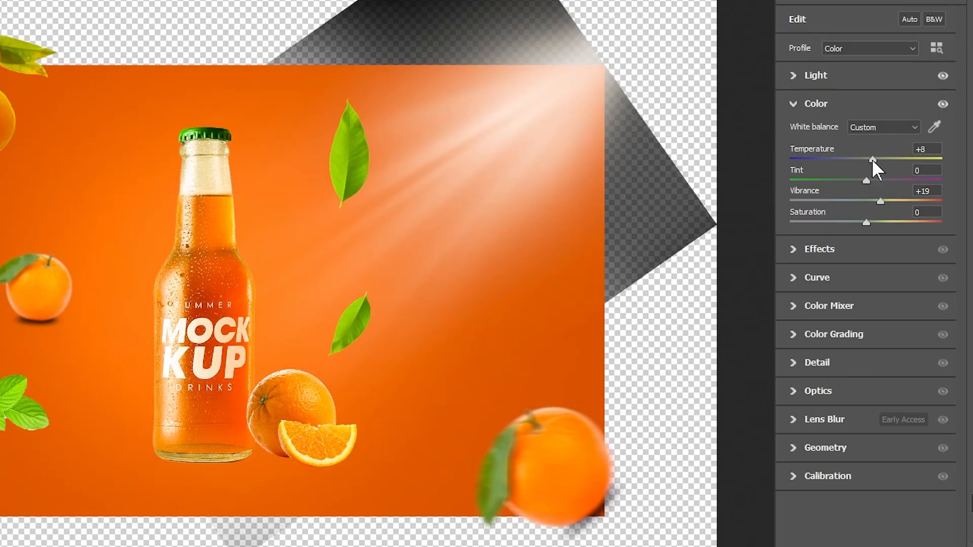
click(794, 249)
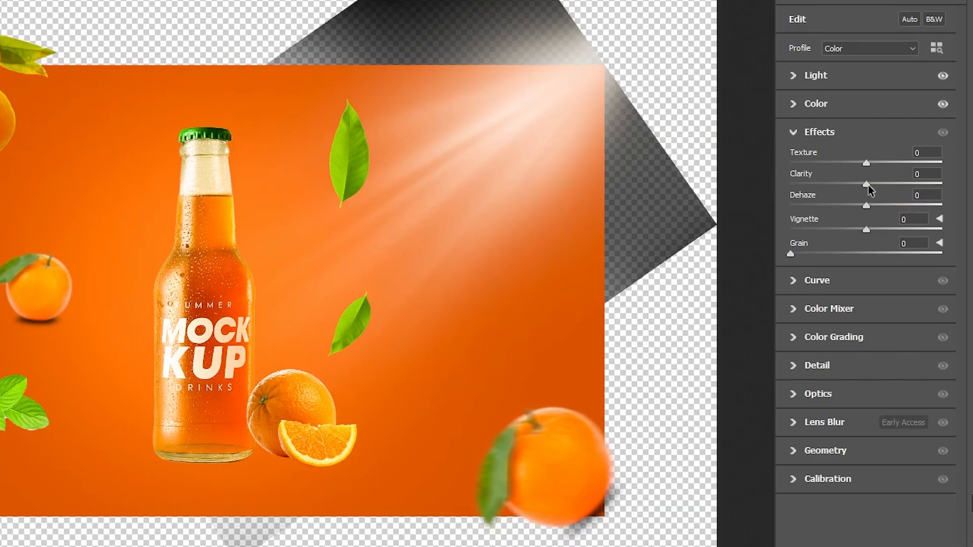
click(798, 374)
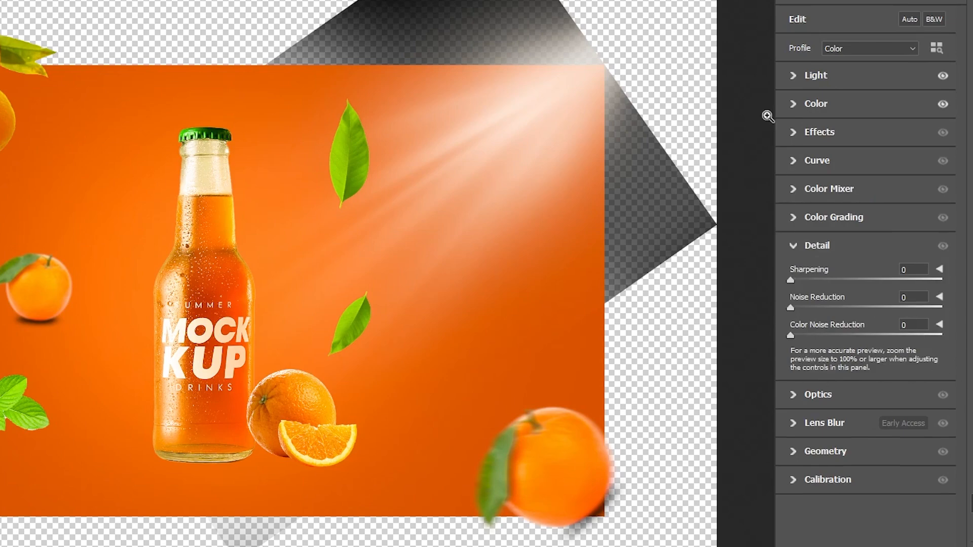
click(801, 107)
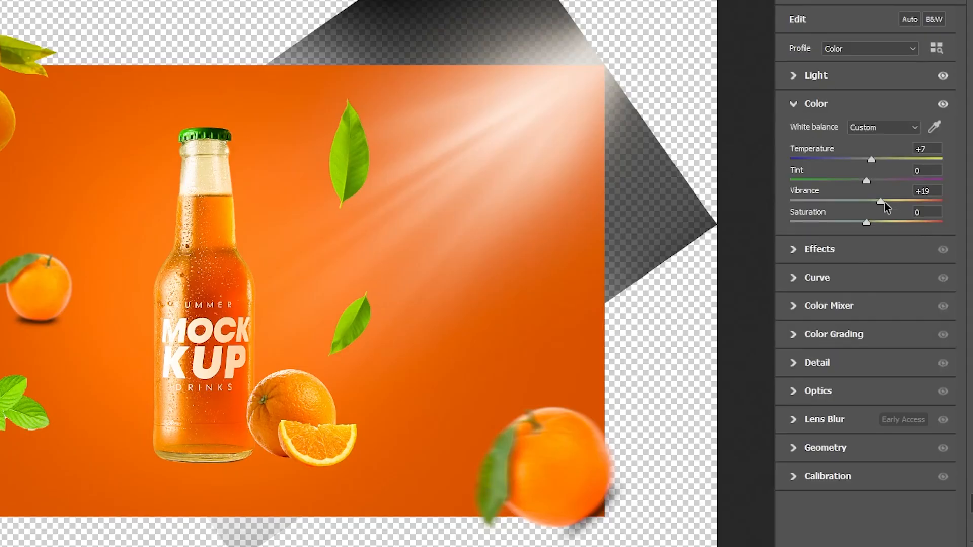
drag(883, 202, 886, 202)
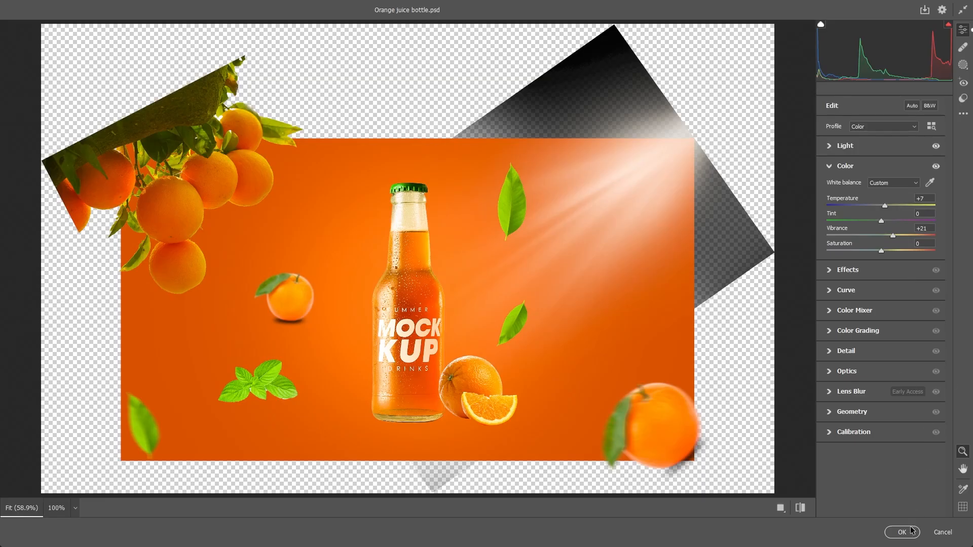
click(911, 530)
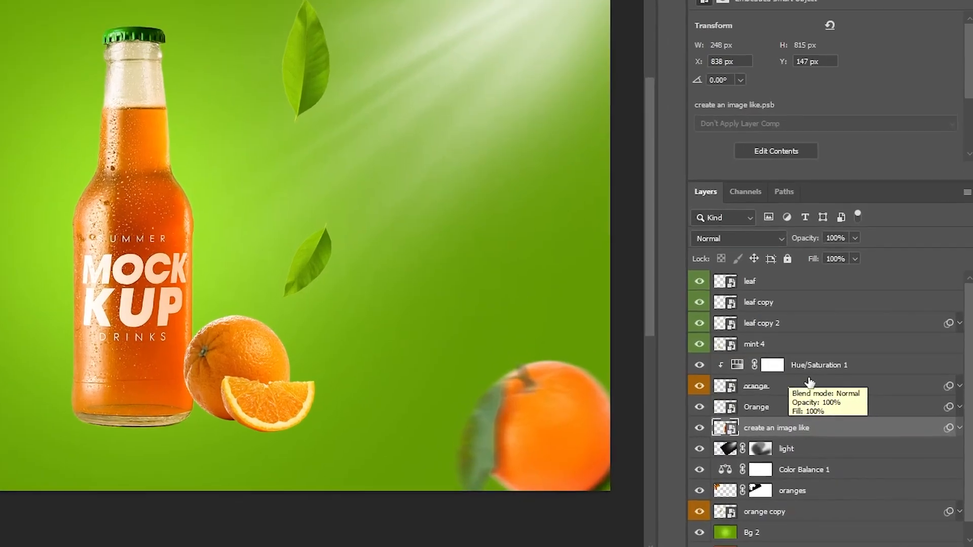
Convert Hue/Saturation 1 together with its clipped orange layer into one smart object and rename it orange.
right_click(804, 373)
key(Escape)
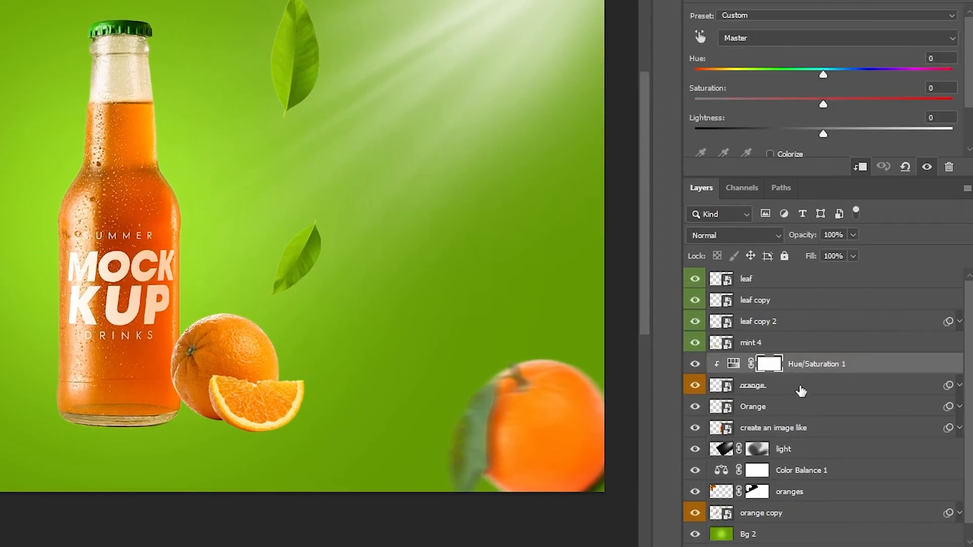
right_click(801, 391)
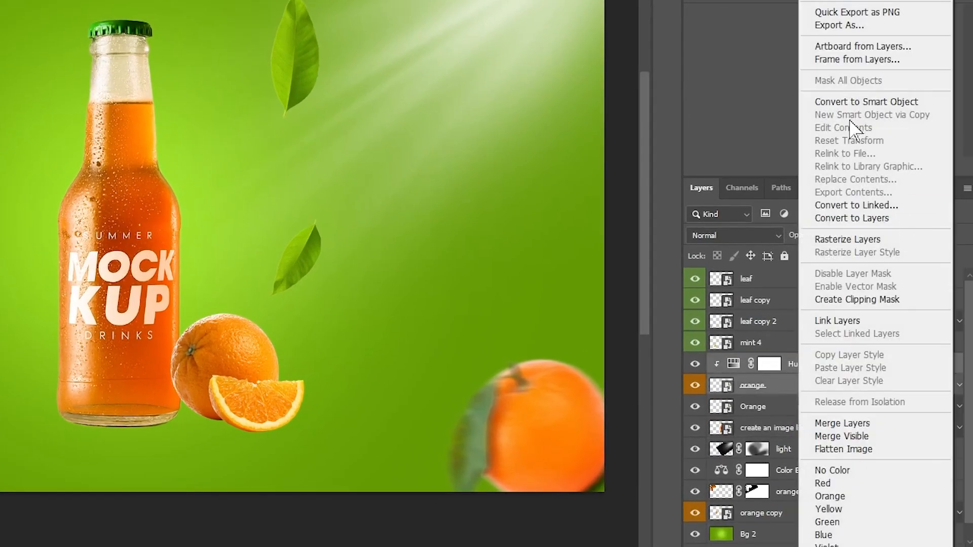
click(869, 103)
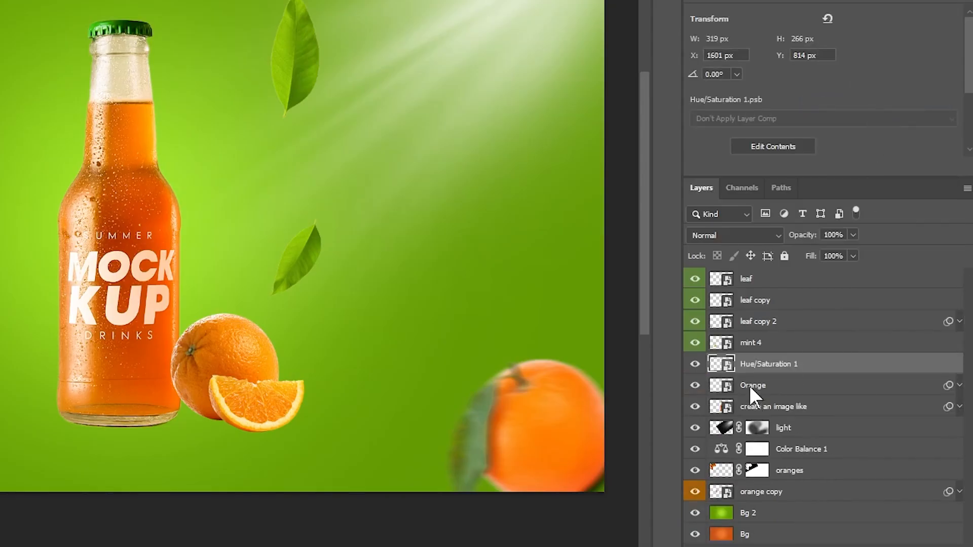
double_click(781, 365)
text(orange)
key(Return)
click(695, 364)
click(695, 364)
Convert the masked light layer into a smart object.
click(748, 411)
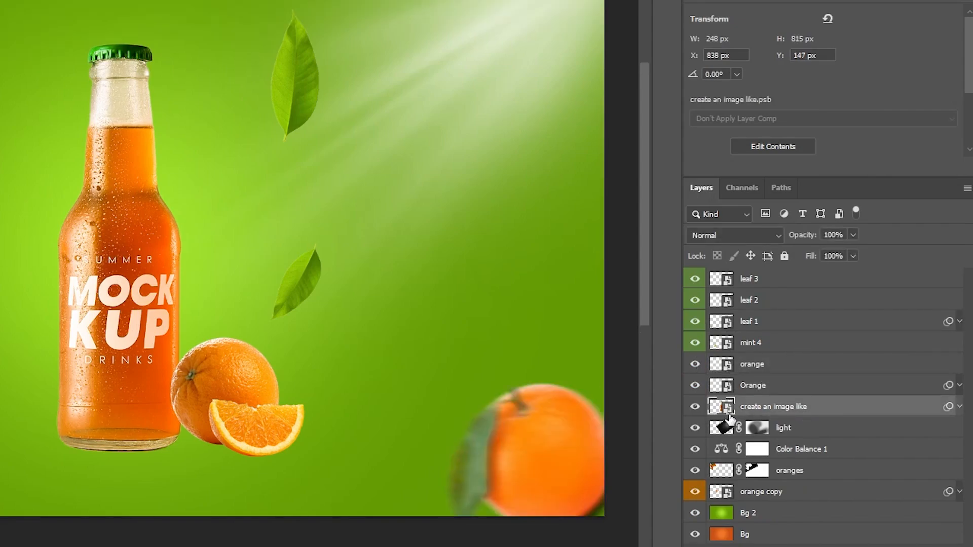
right_click(813, 432)
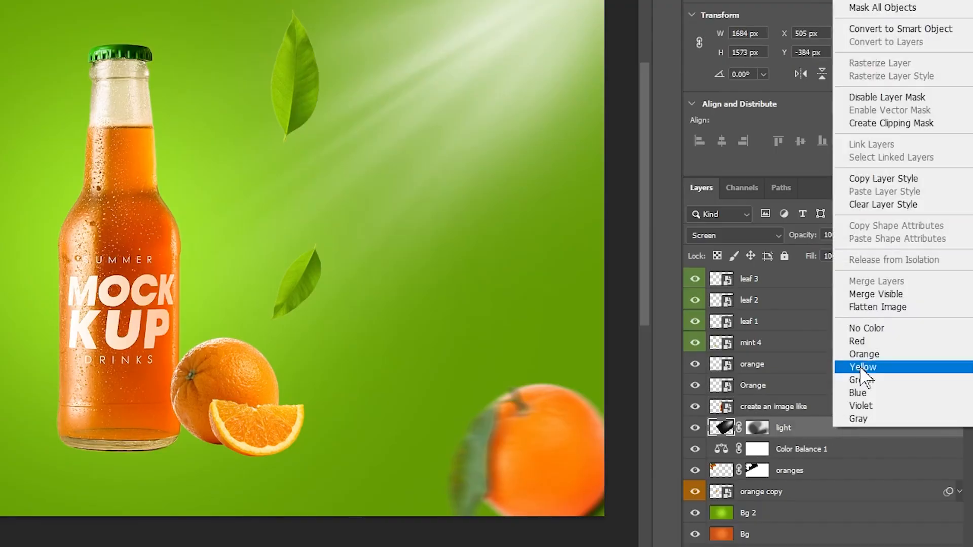
click(891, 31)
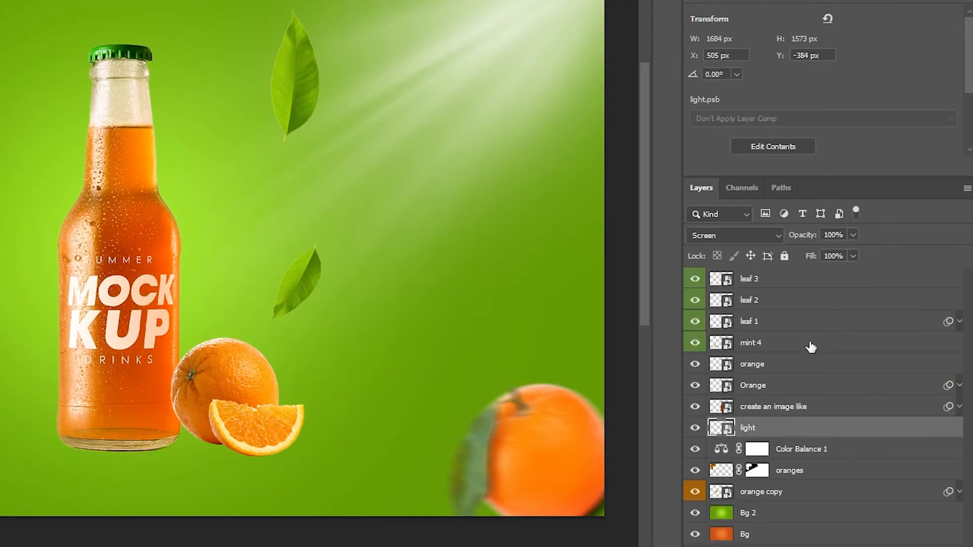
scroll(814, 341, down, 3)
scroll(814, 428, down, 1)
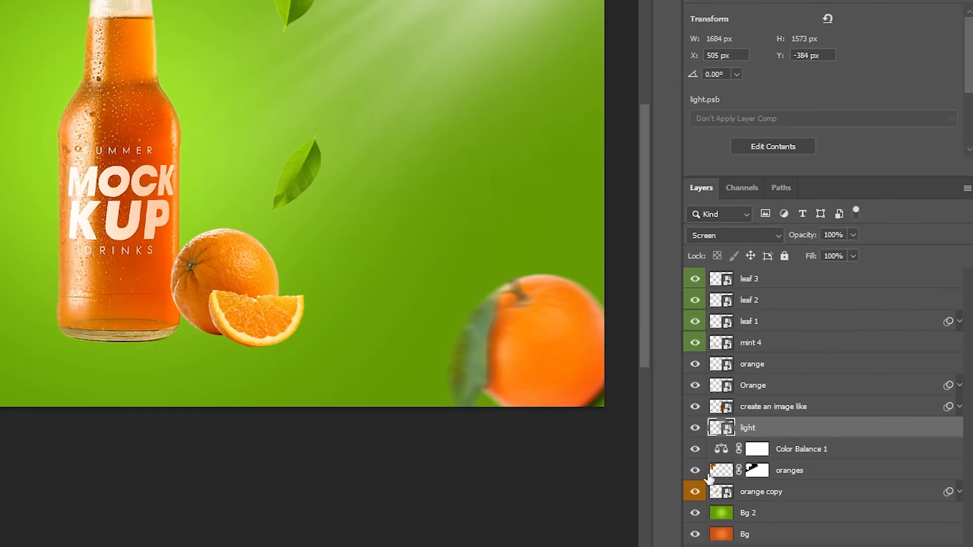
Convert the Color Balance 1 adjustment and the masked oranges layer into a single smart object.
click(821, 448)
shift+click(821, 473)
right_click(821, 474)
click(841, 75)
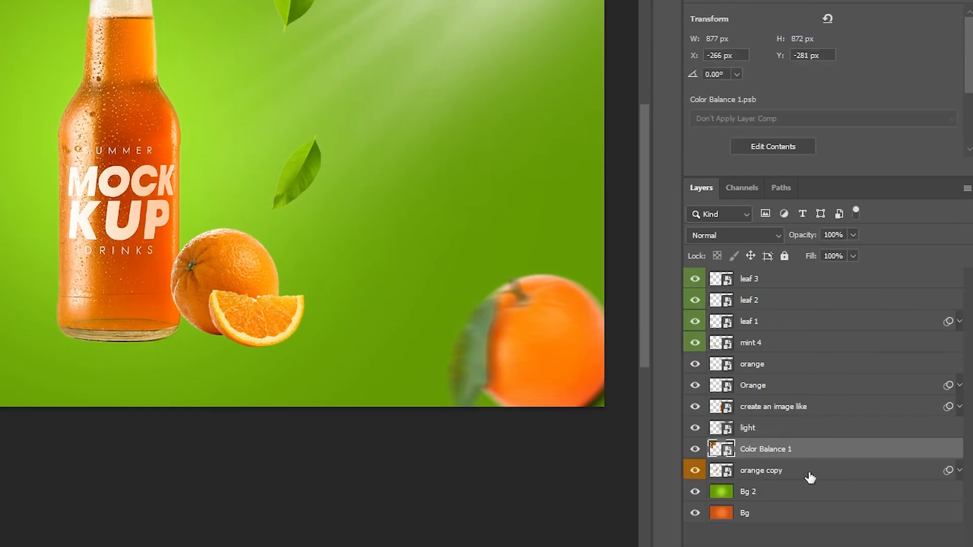
scroll(818, 483, down, 1)
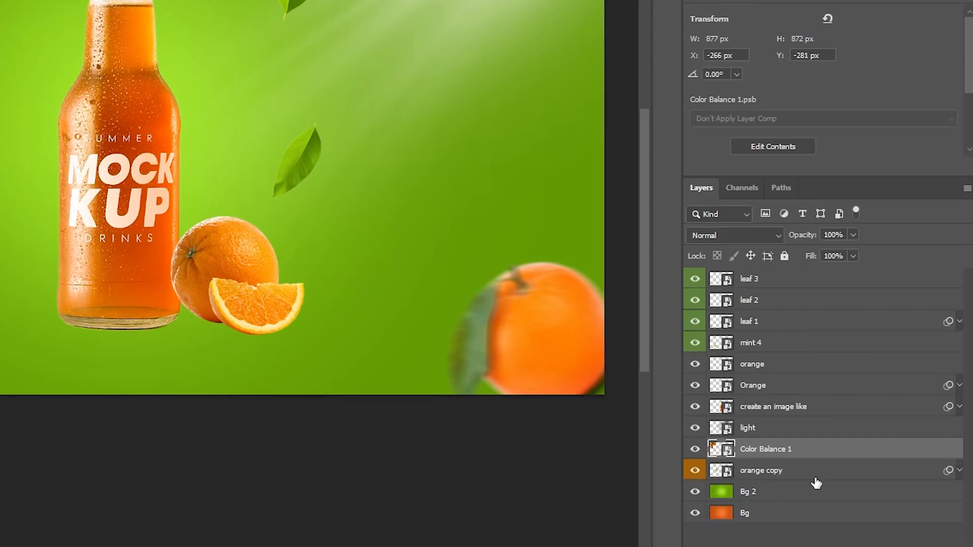
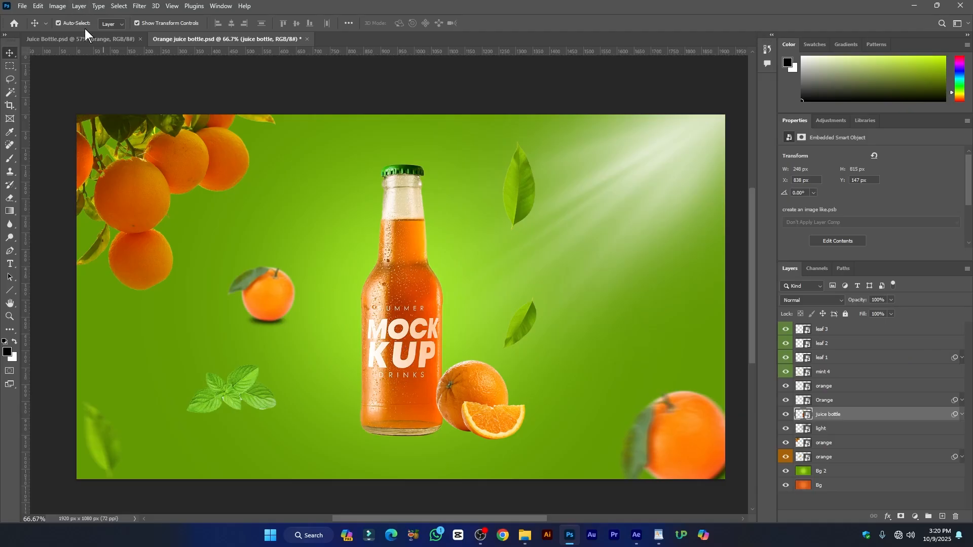
Switch to the Juice Bottle.psd document to examine its finished layout and layer organisation.
click(102, 40)
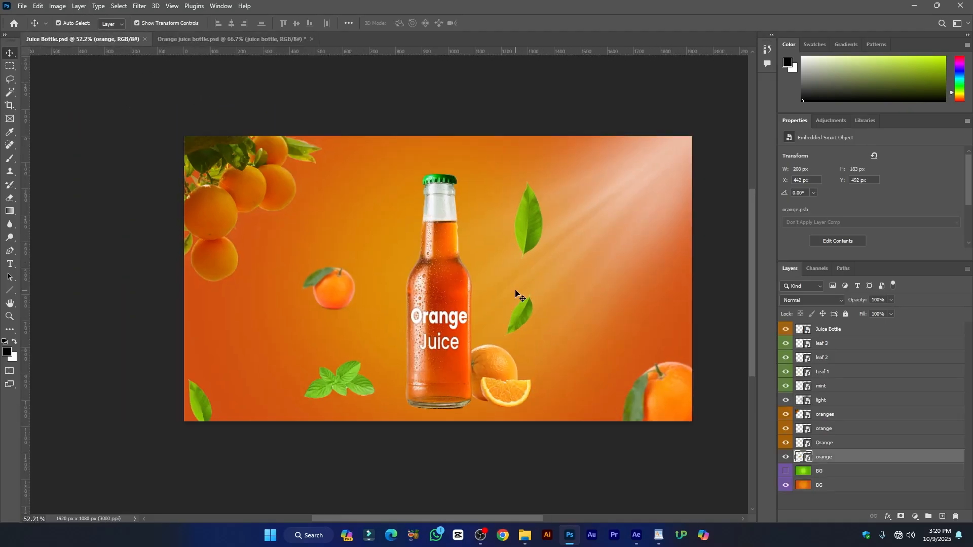
scroll(510, 300, up, 1)
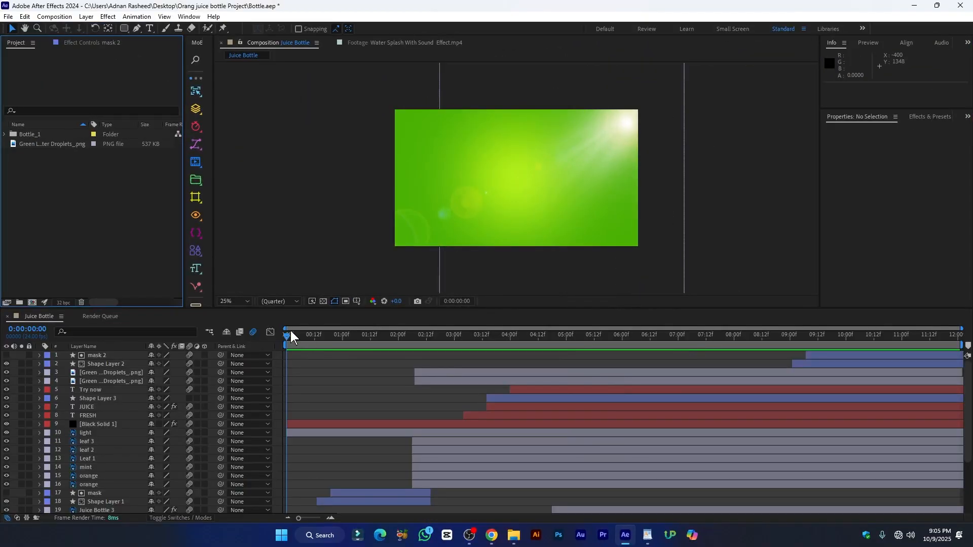
Switch to After Effects and import Juice Bottle.psd as Composition - Retain Layer Sizes with Editable Layer Styles.
drag(311, 337, 947, 398)
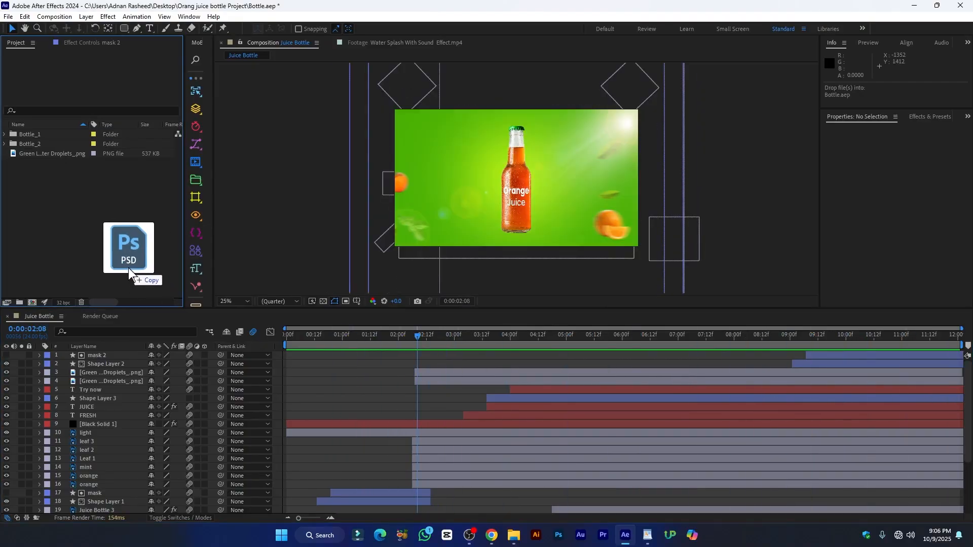
drag(130, 261, 58, 202)
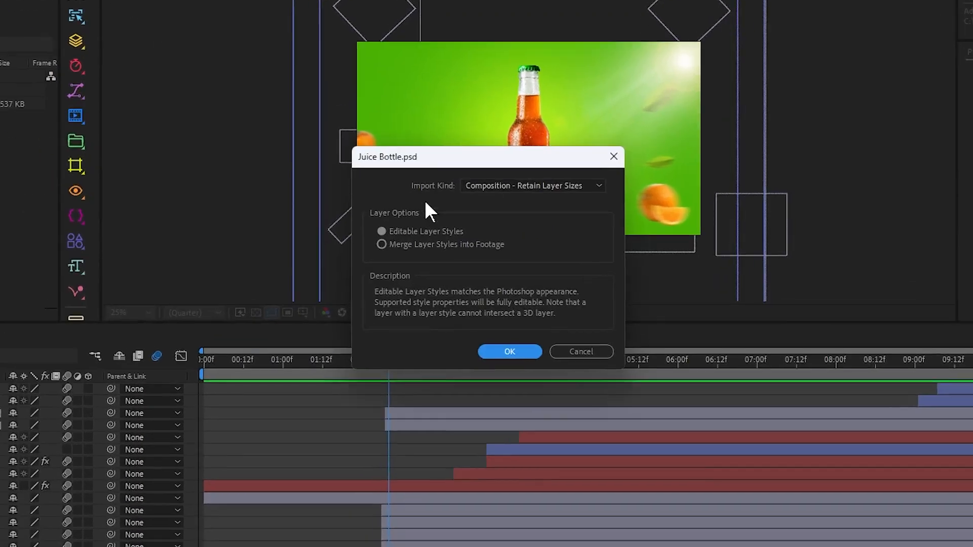
click(516, 180)
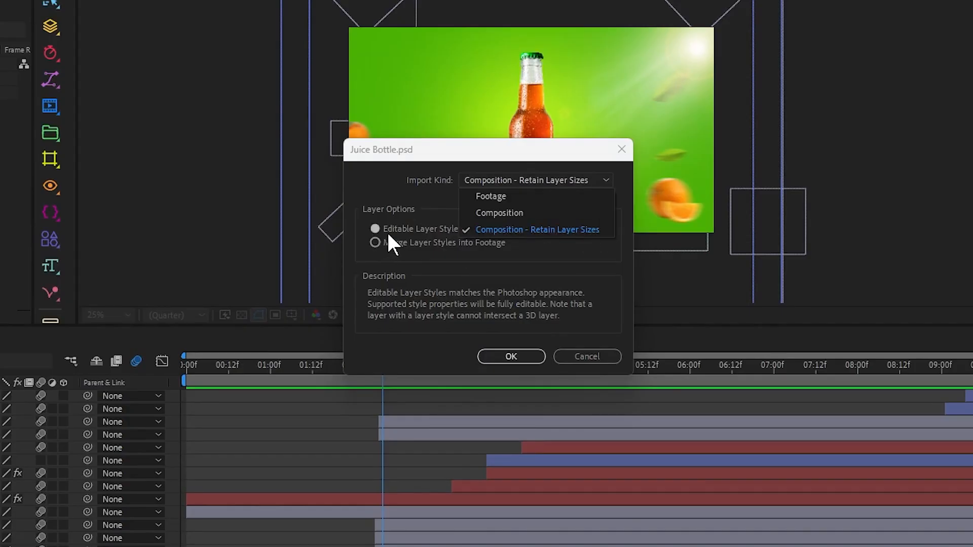
click(527, 355)
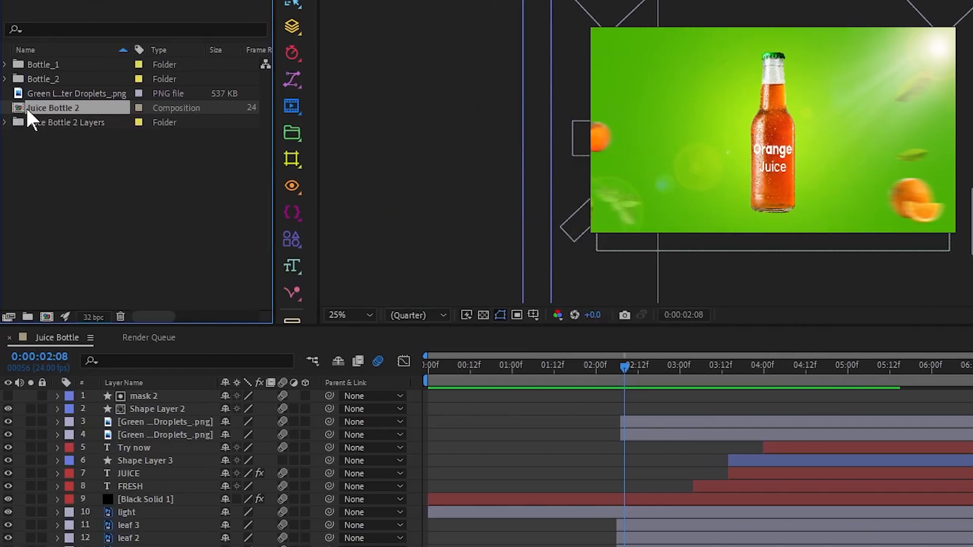
Move the Juice Bottle 2 composition and its layers folder into the Bottle_2 folder and expand the layers folder.
mouse_move(25, 105)
mouse_down()
mouse_move(27, 84)
mouse_move(51, 94)
mouse_move(35, 83)
mouse_move(36, 93)
mouse_up()
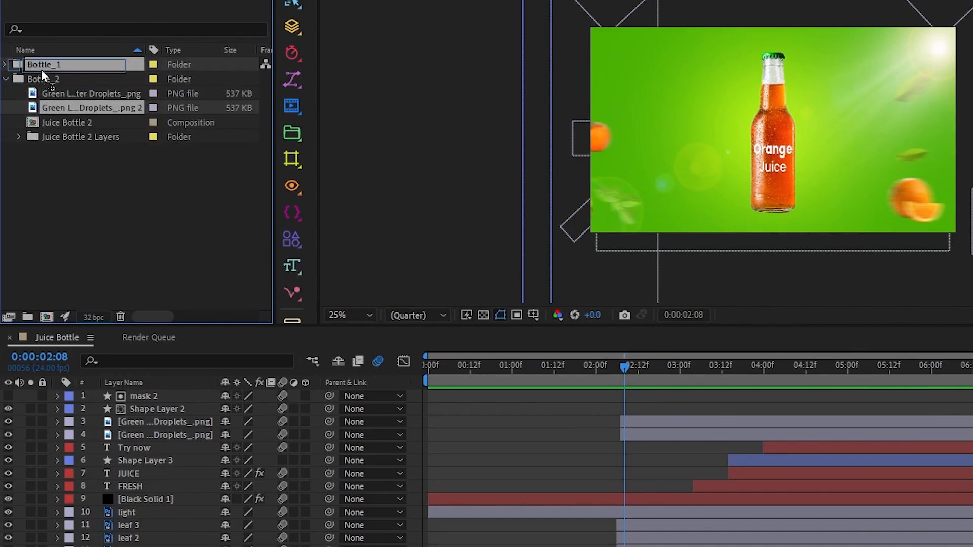
click(18, 122)
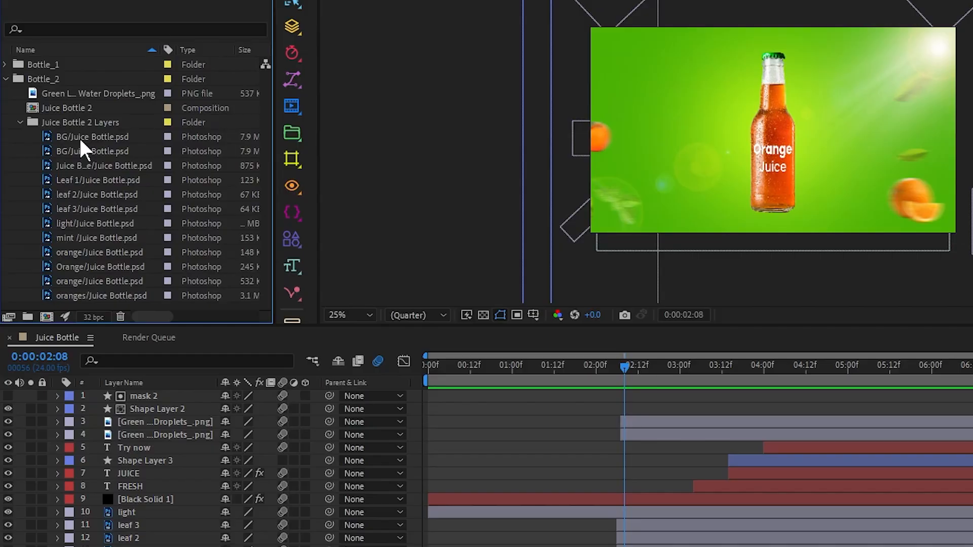
Examine the imported bottle, leaf and mint images inside the Juice Bottle 2 Layers folder, closing the folder when done.
click(104, 150)
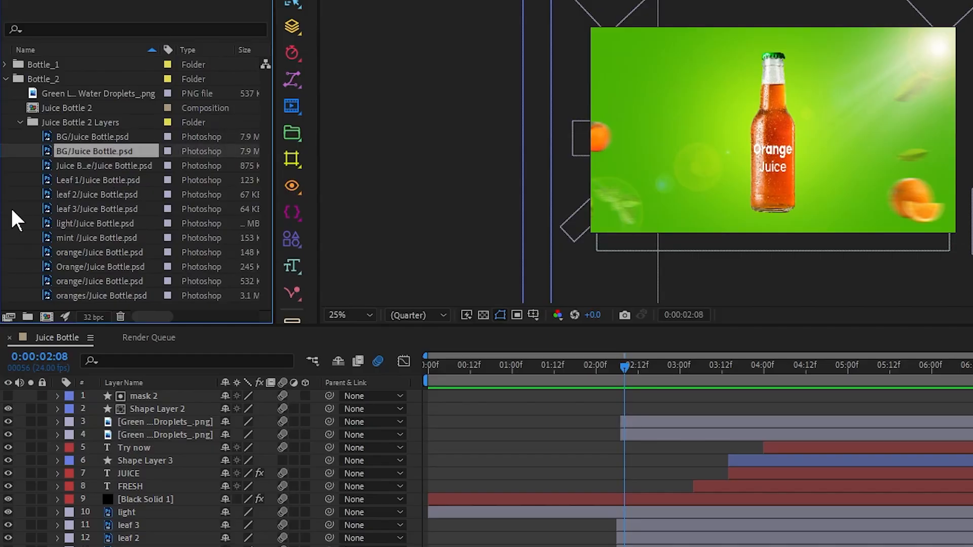
click(98, 162)
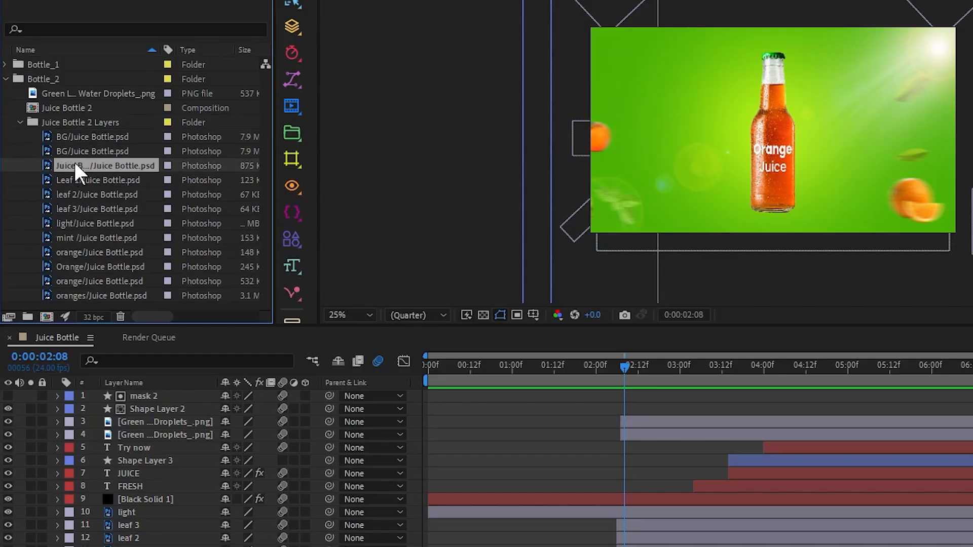
double_click(49, 164)
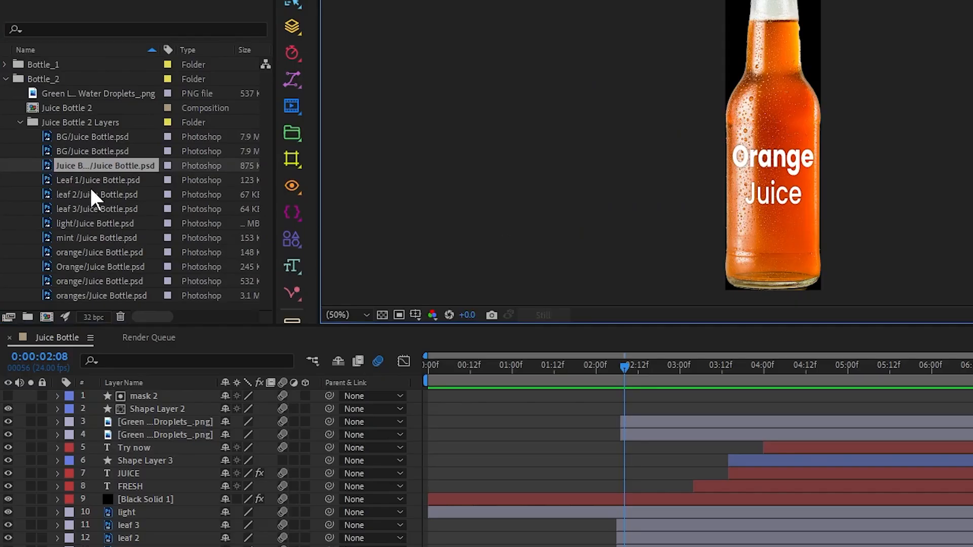
double_click(50, 177)
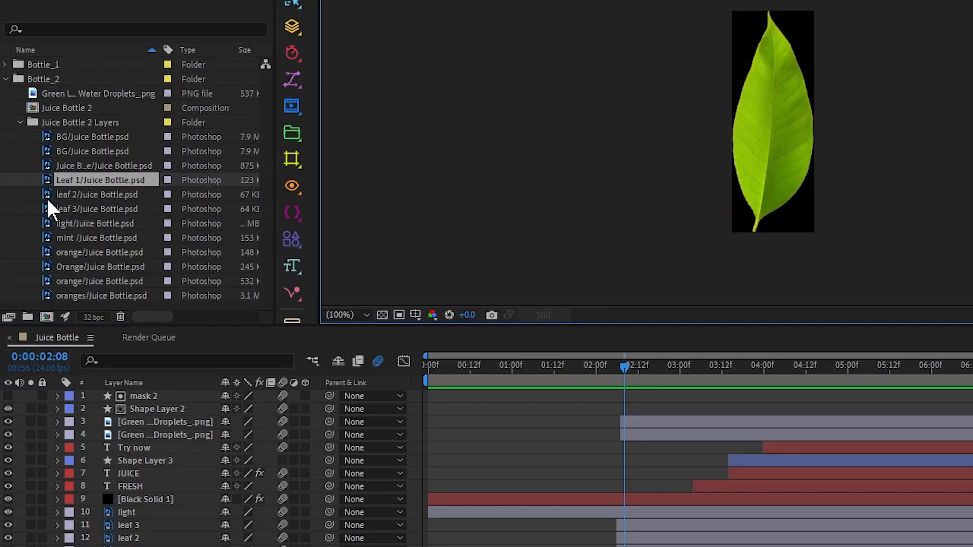
double_click(46, 196)
double_click(47, 208)
double_click(46, 237)
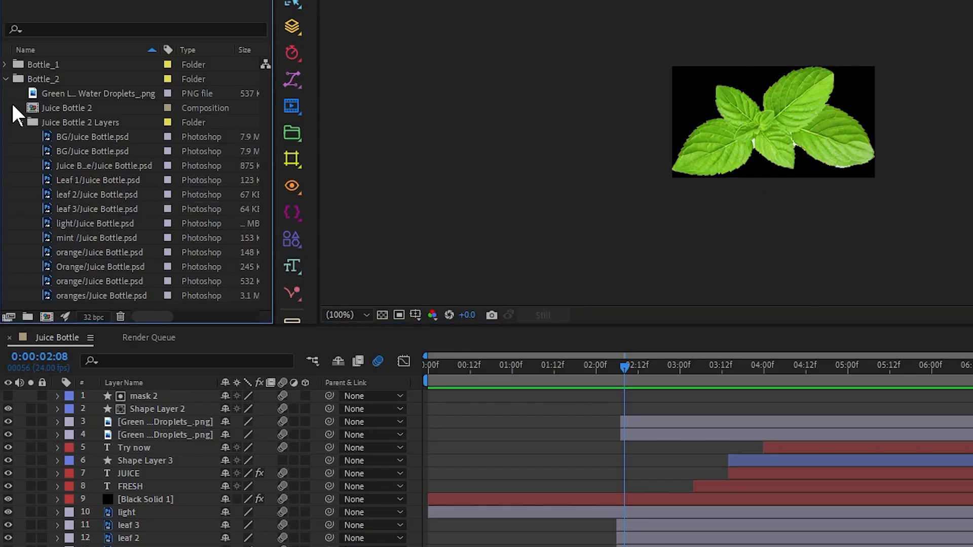
click(21, 122)
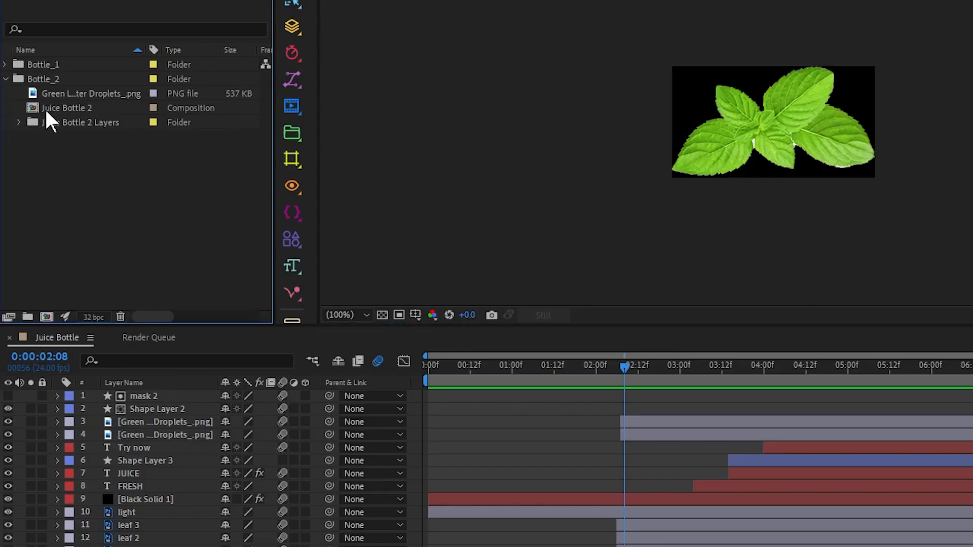
Open the Juice Bottle 2 composition, fit it to the viewer and delete the oranges layer in the upper-left corner.
double_click(32, 107)
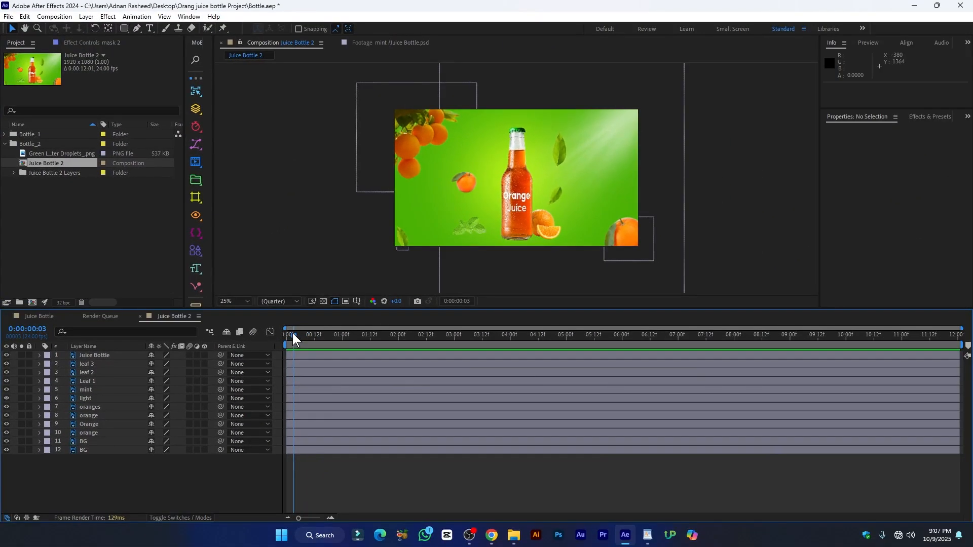
drag(293, 333, 881, 333)
key(alt+slash)
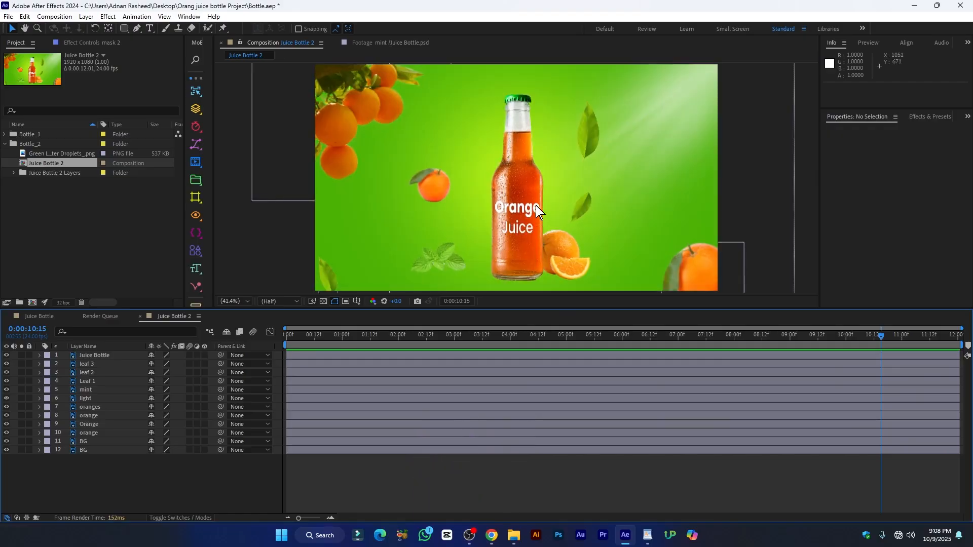
click(357, 115)
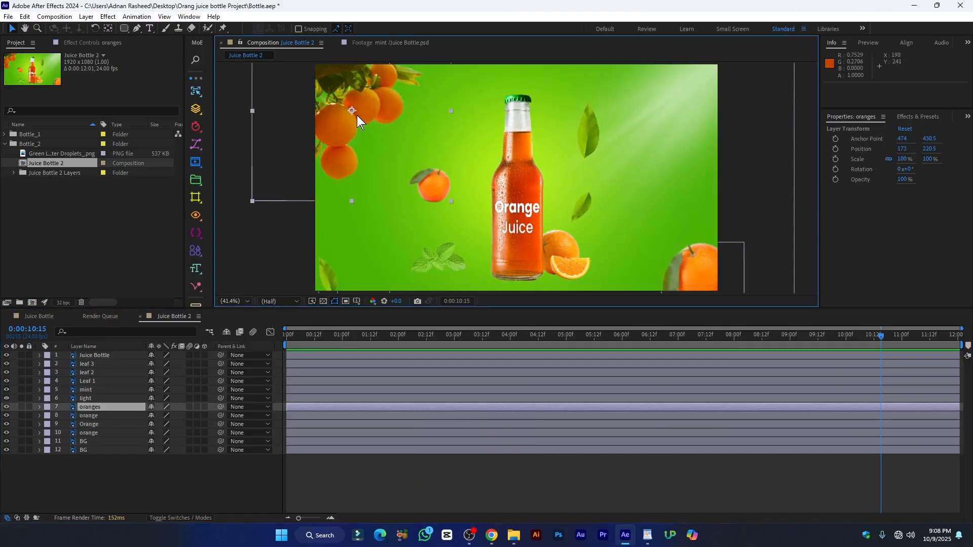
key(Delete)
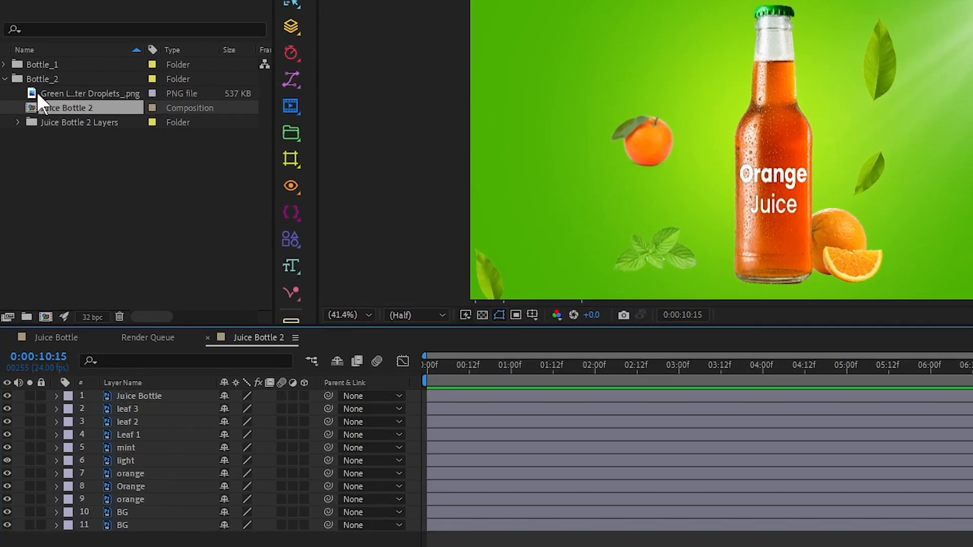
Add the green leaves with water droplets PNG as the topmost layer, scaled to 54% and placed in the image's upper-left corner.
drag(38, 93, 134, 390)
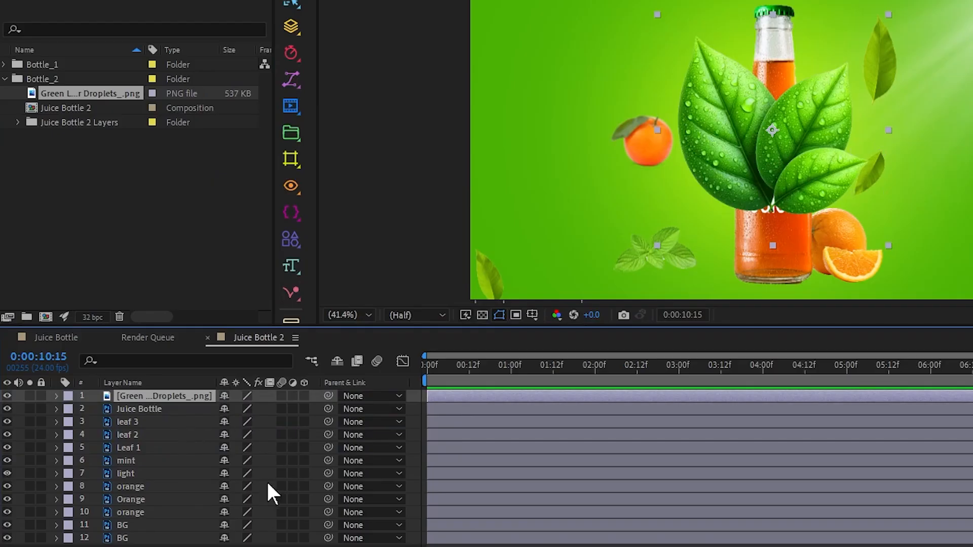
key(s)
drag(245, 408, 222, 408)
drag(781, 151, 528, 15)
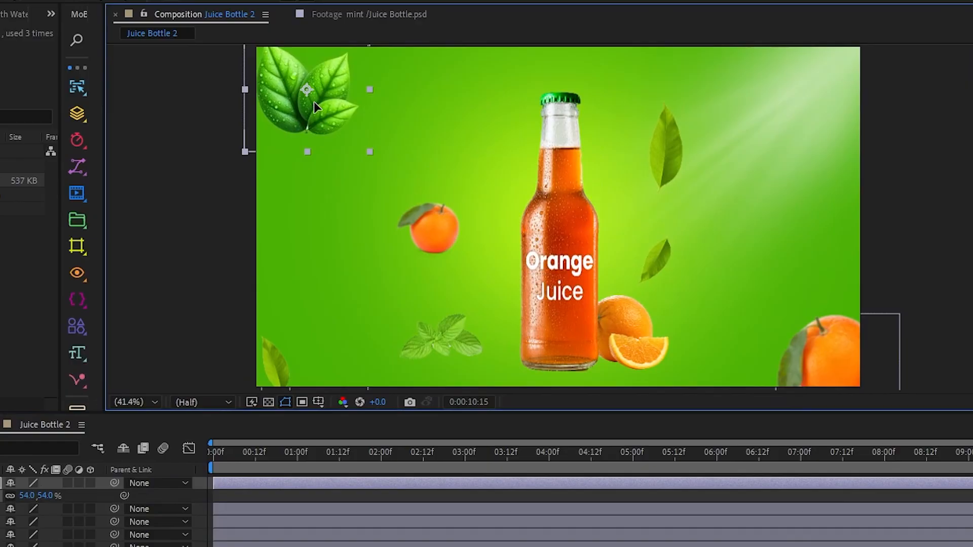
Flip the green leaves layer vertically and tuck it into the image's upper-left corner.
right_click(313, 101)
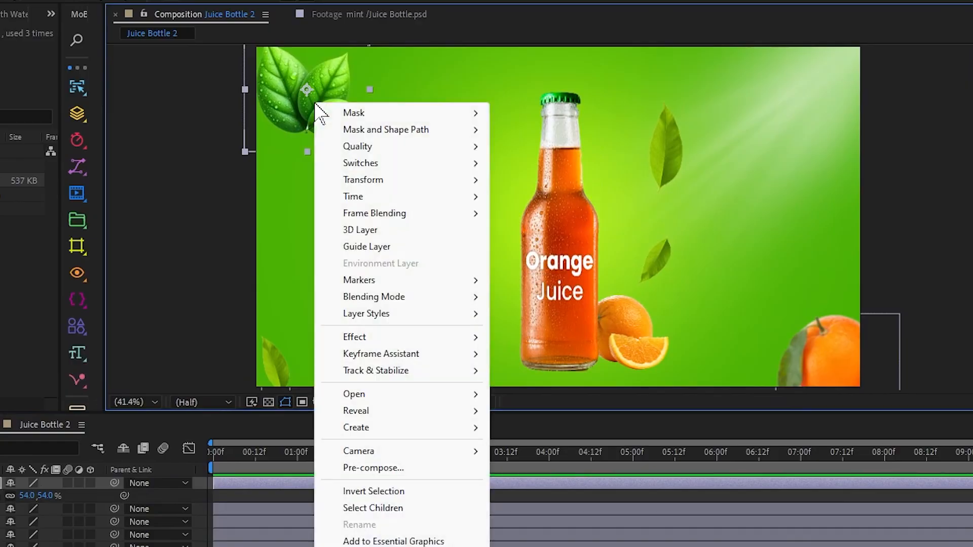
mouse_move(404, 182)
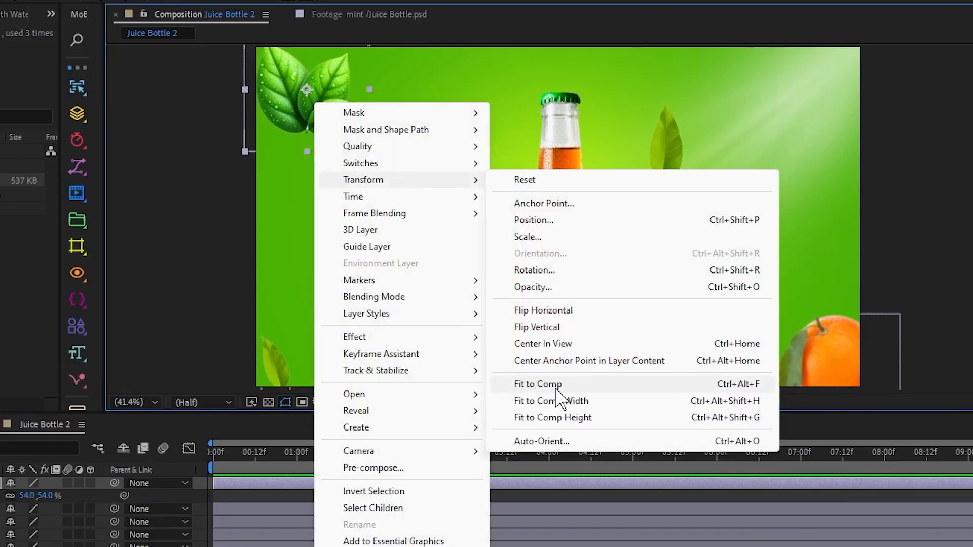
click(534, 328)
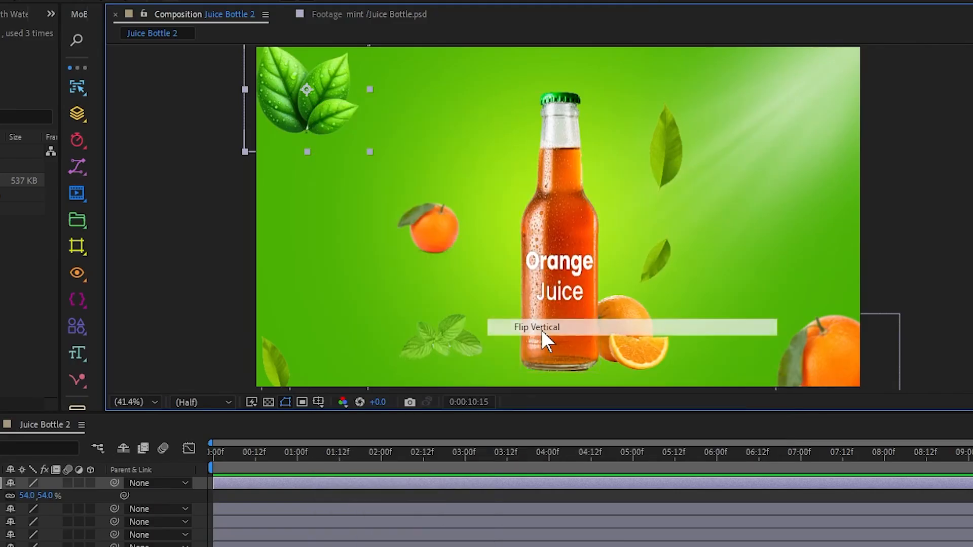
drag(295, 75, 299, 75)
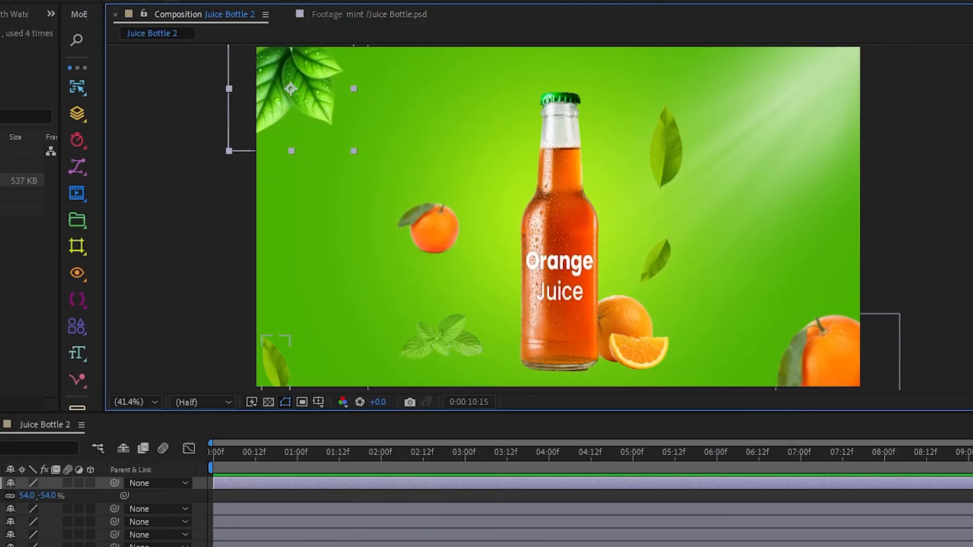
Duplicate the green leaves, move the copy to the upper-right corner at about 1772, 144 and flip it horizontally.
key(ctrl+d)
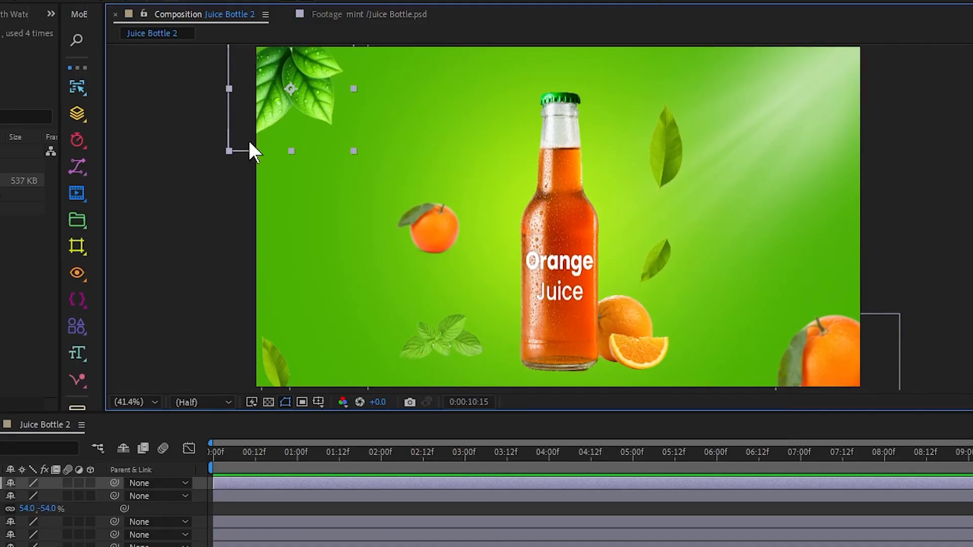
drag(299, 66, 812, 76)
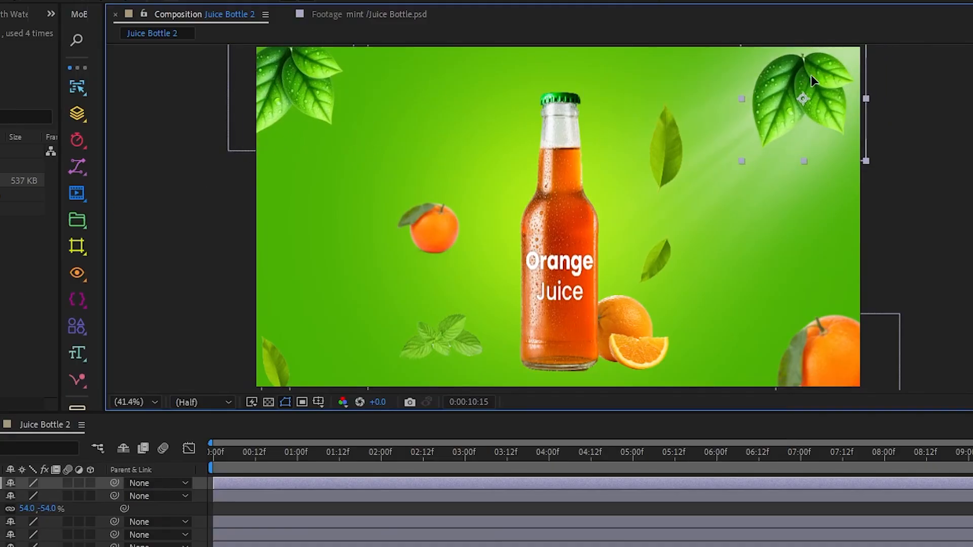
right_click(810, 97)
mouse_move(865, 159)
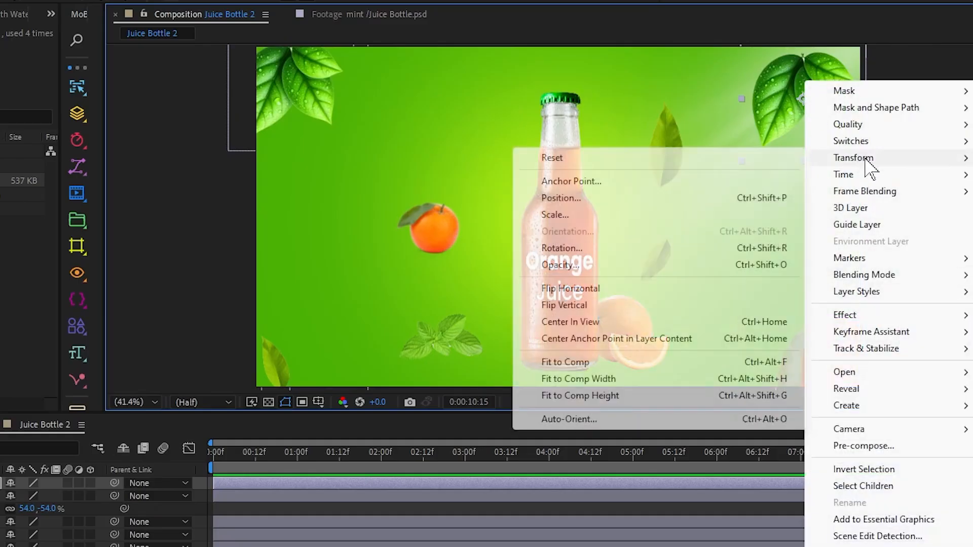
click(590, 289)
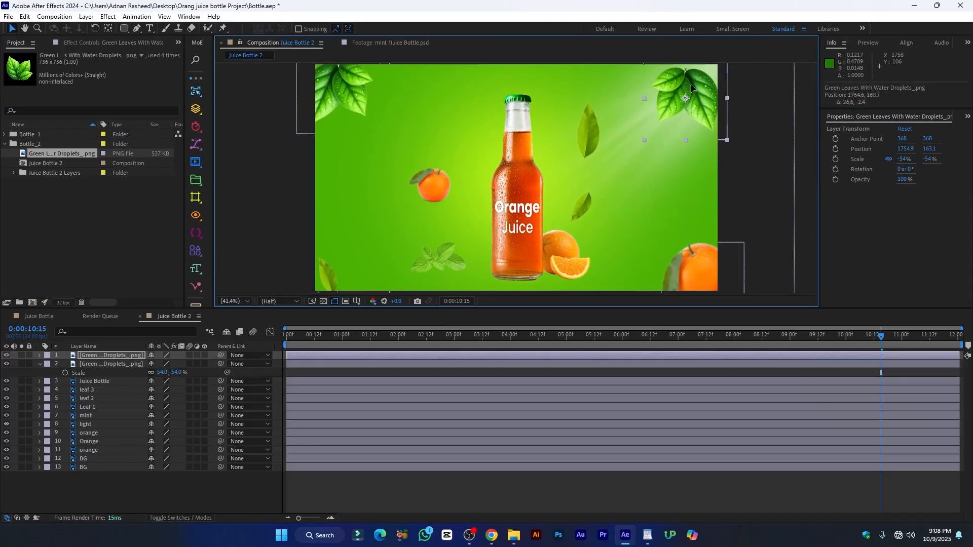
drag(799, 81, 811, 74)
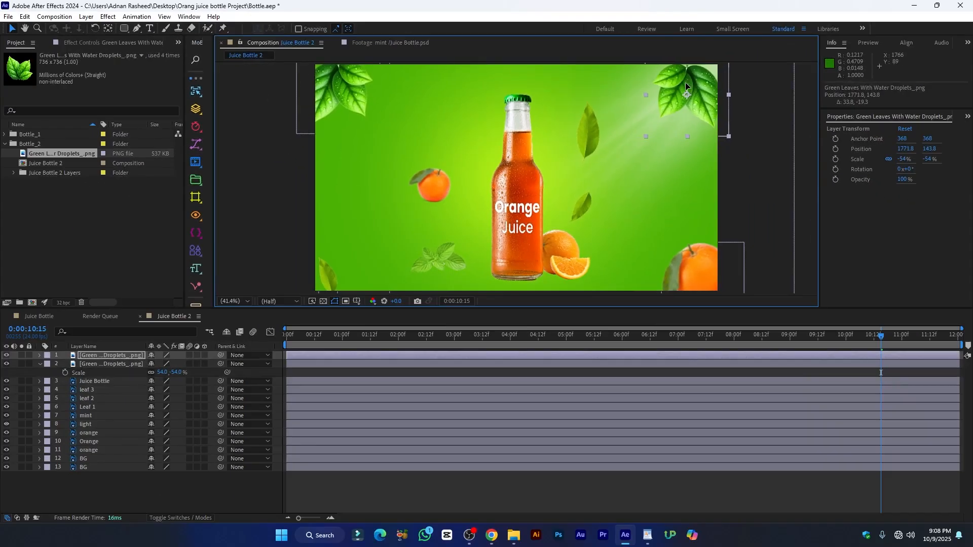
click(351, 95)
key(ctrl+Up)
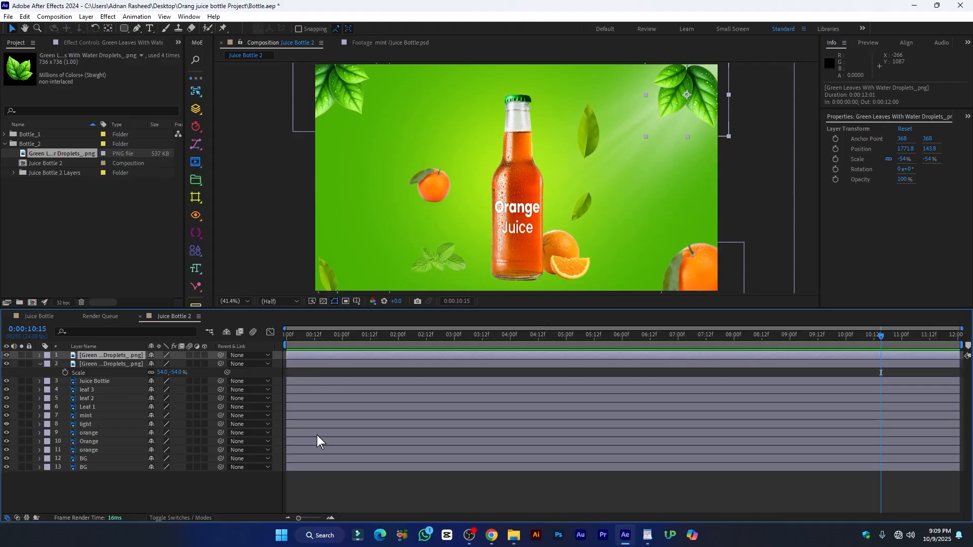
Shift every layer except the two BG layers so that they start at about 3 seconds.
click(84, 460)
click(91, 482)
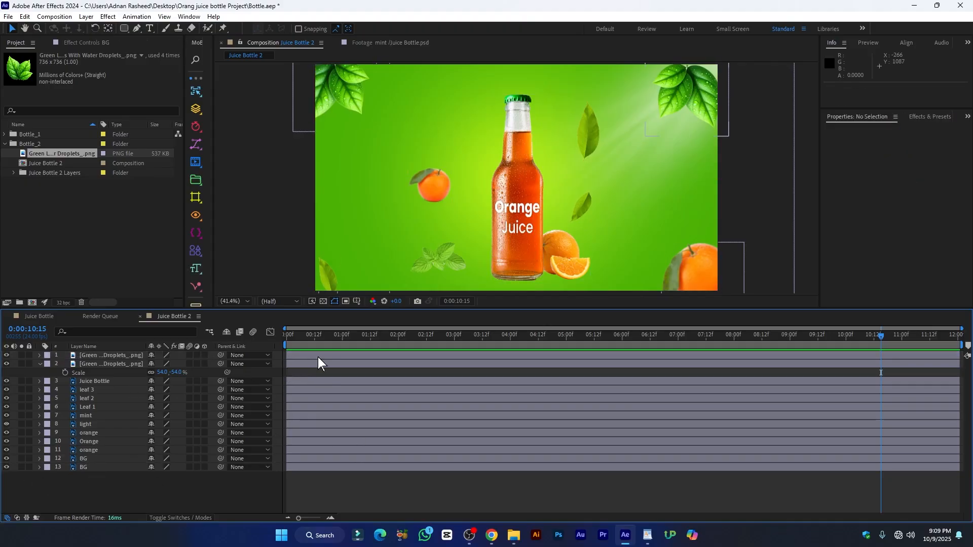
click(318, 357)
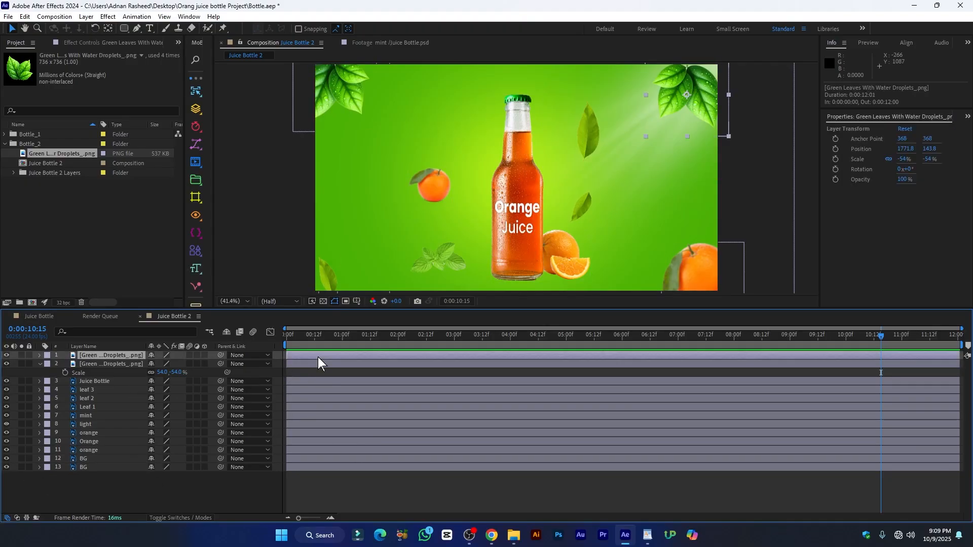
shift+click(300, 450)
drag(294, 358, 471, 368)
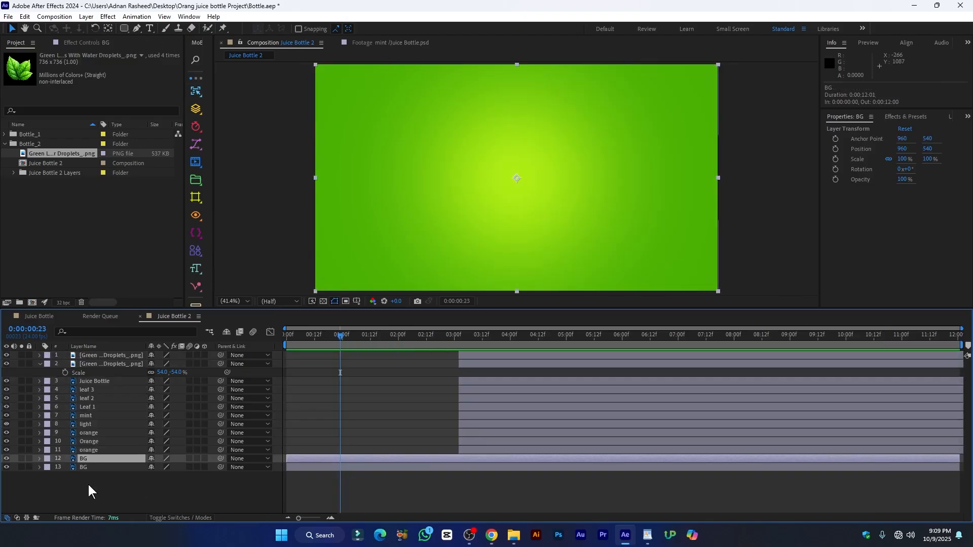
Rename the upper BG layer to BG Green and the lower one to BG orange.
double_click(88, 460)
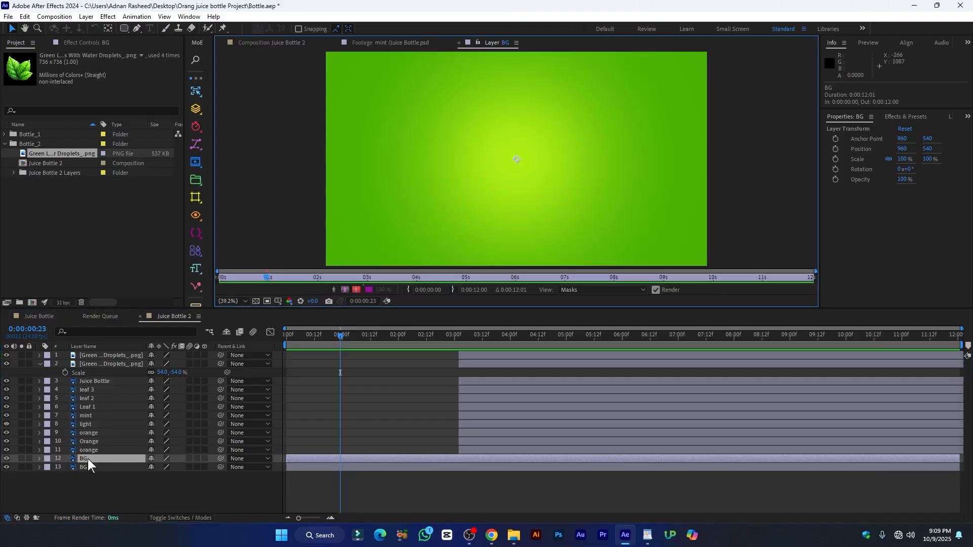
click(87, 458)
key(Return)
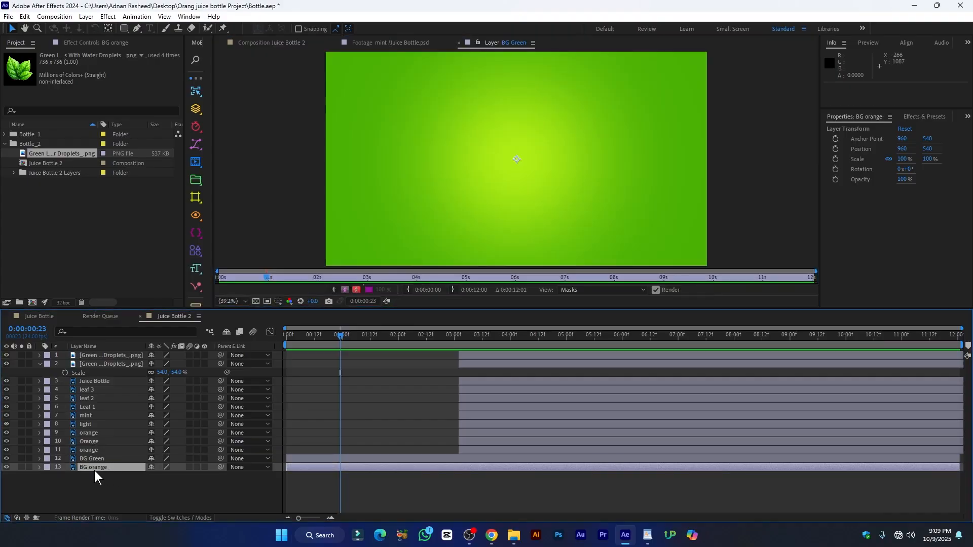
Move BG orange above BG Green, make it start at 0:00:05:20 and return the playhead to the beginning.
drag(92, 469, 92, 462)
drag(312, 459, 627, 461)
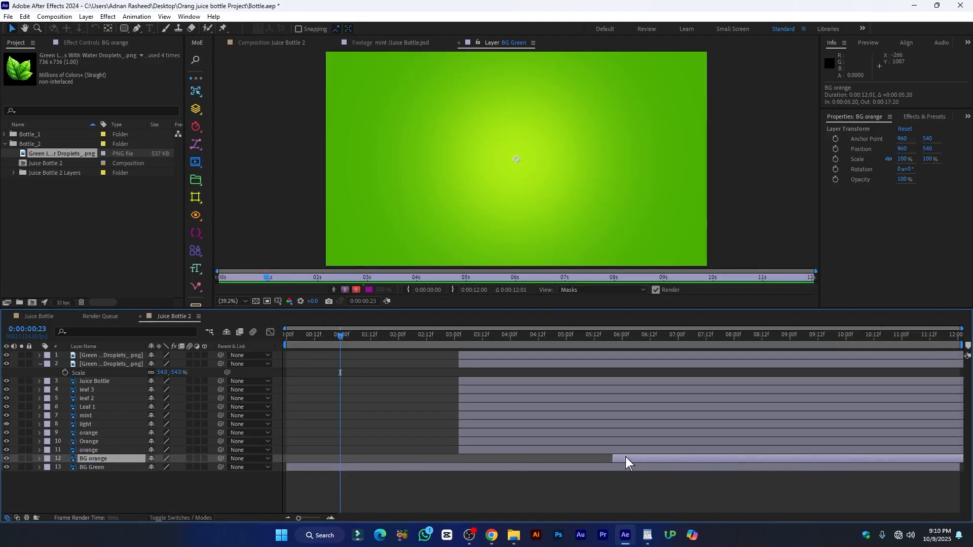
drag(340, 344, 283, 342)
click(249, 488)
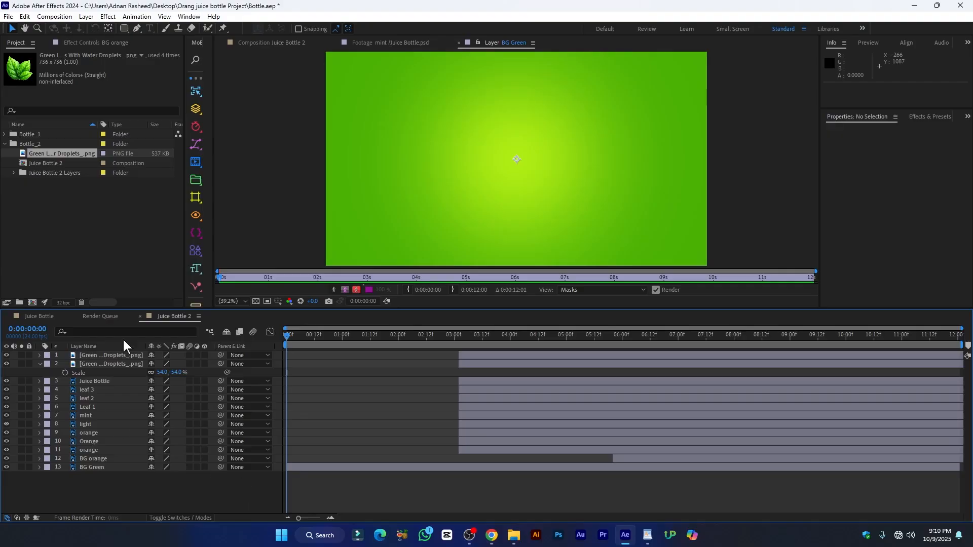
Using the Juice Bottle composition's opening title as reference, add a two-line "orange juice" text layer at the start of Juice Bottle 2.
click(46, 319)
drag(376, 336, 293, 339)
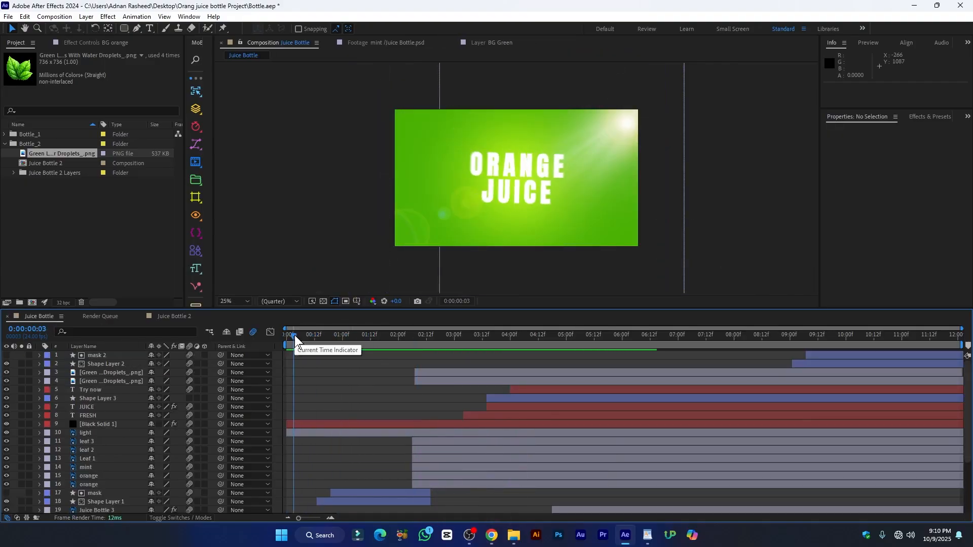
key(alt+/)
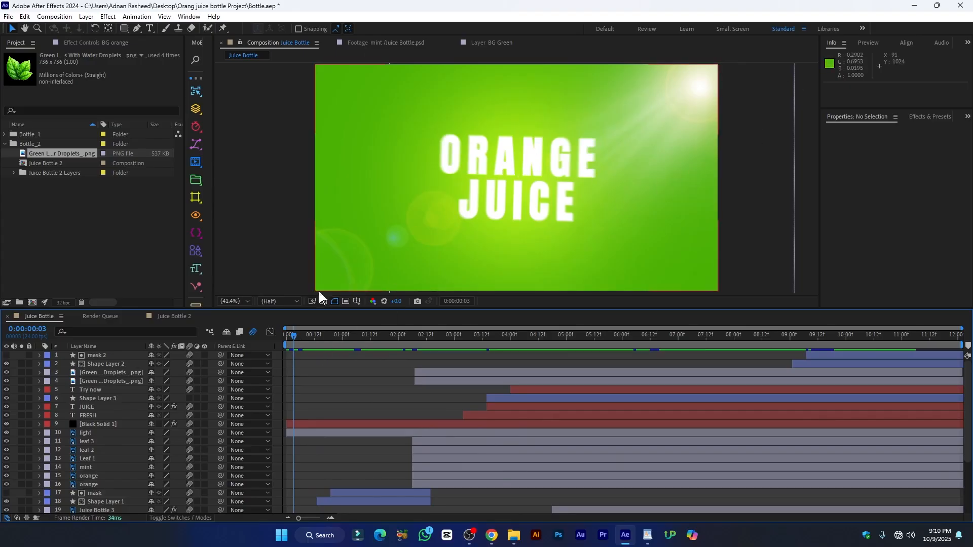
click(167, 318)
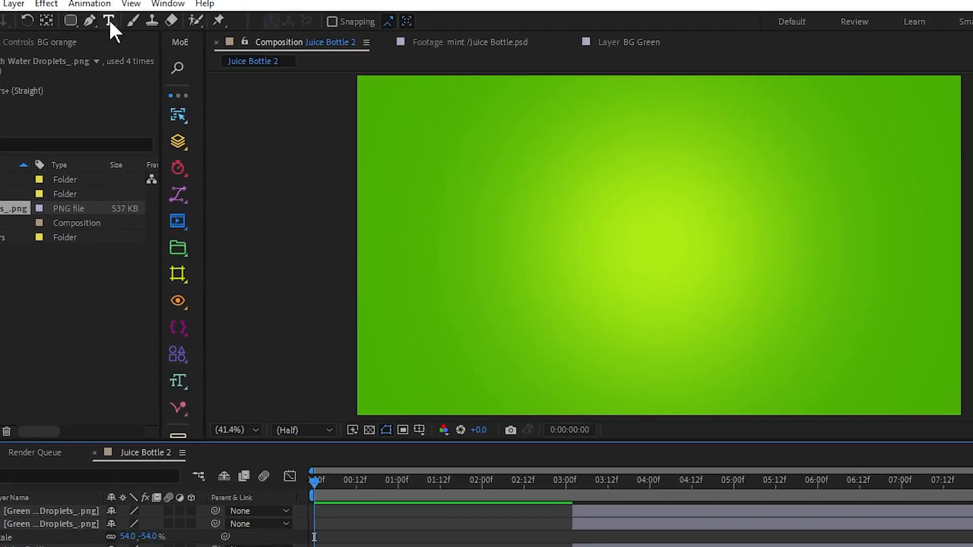
click(109, 21)
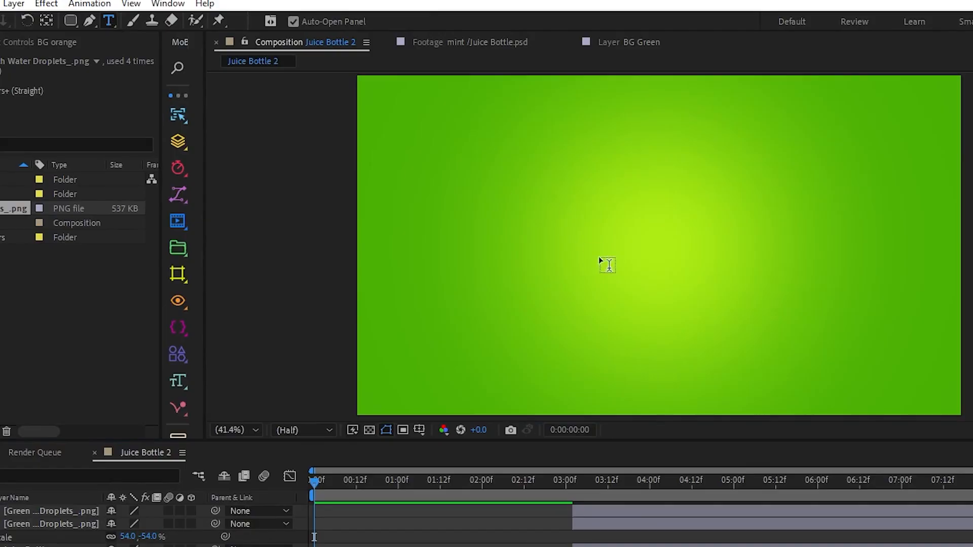
click(617, 250)
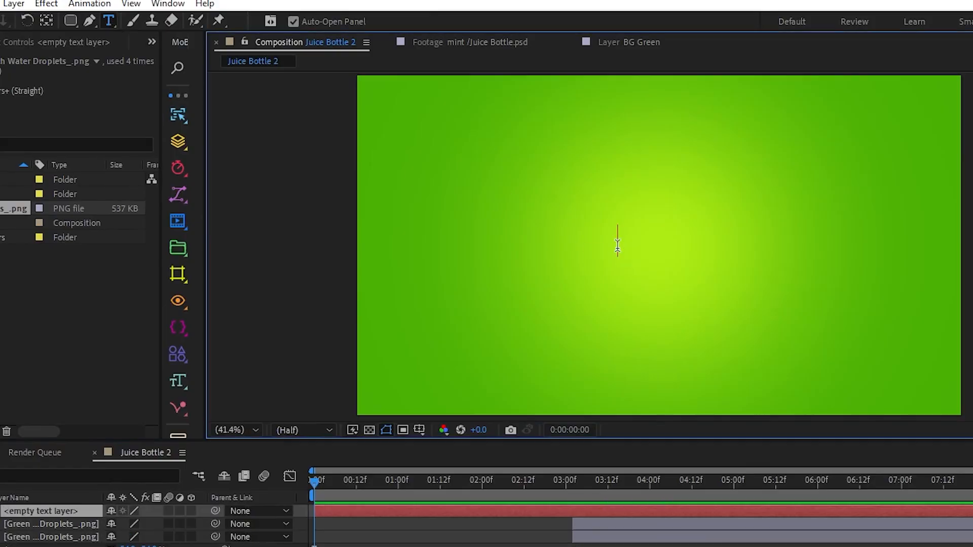
text(orange juice)
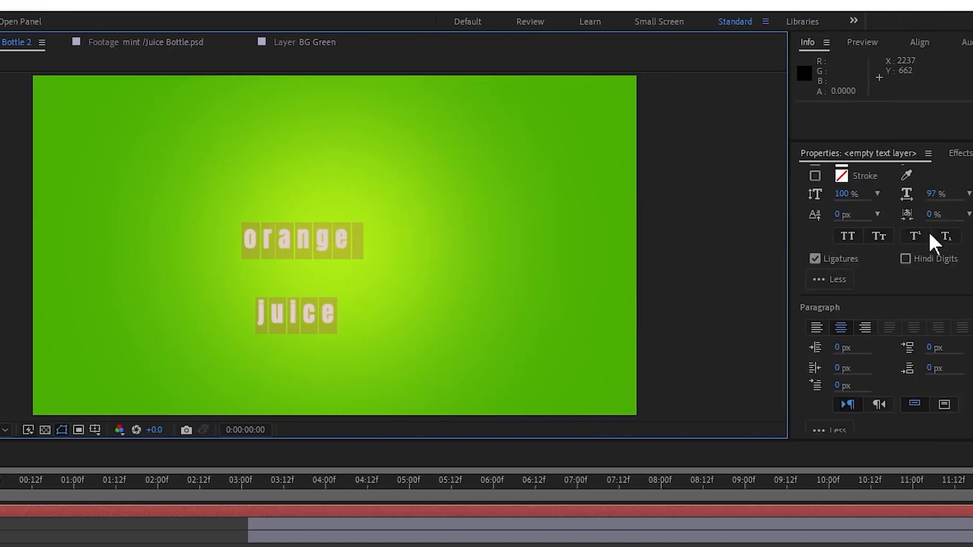
Set the orange juice title's font size to 221 px in all caps, with the title/action safe guides displayed.
scroll(875, 260, up, 3)
scroll(892, 223, up, 3)
drag(837, 336, 304, 475)
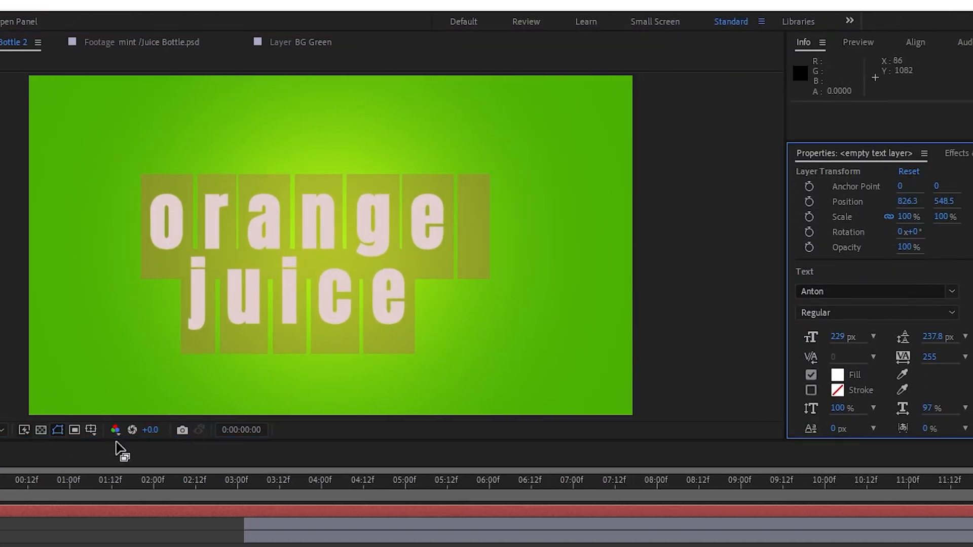
click(91, 431)
click(159, 450)
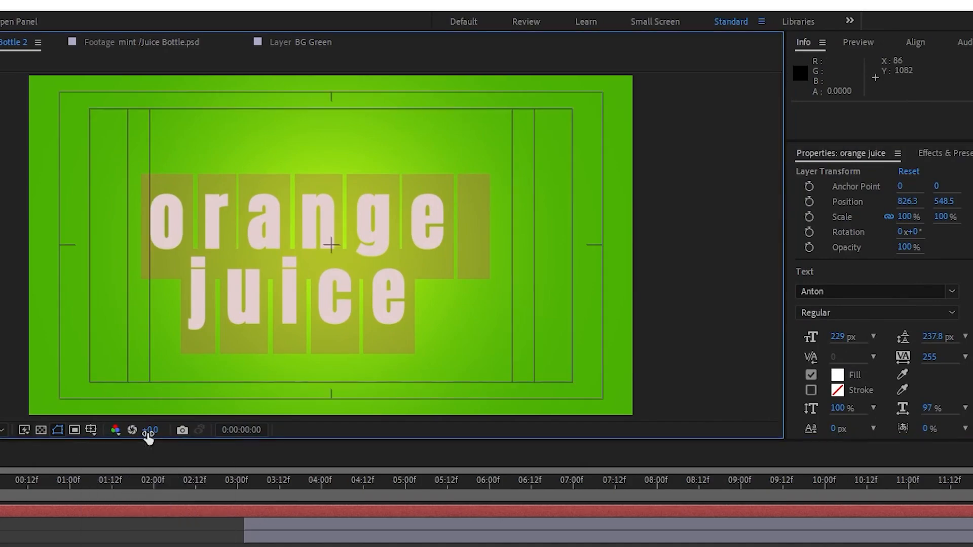
drag(837, 337, 252, 317)
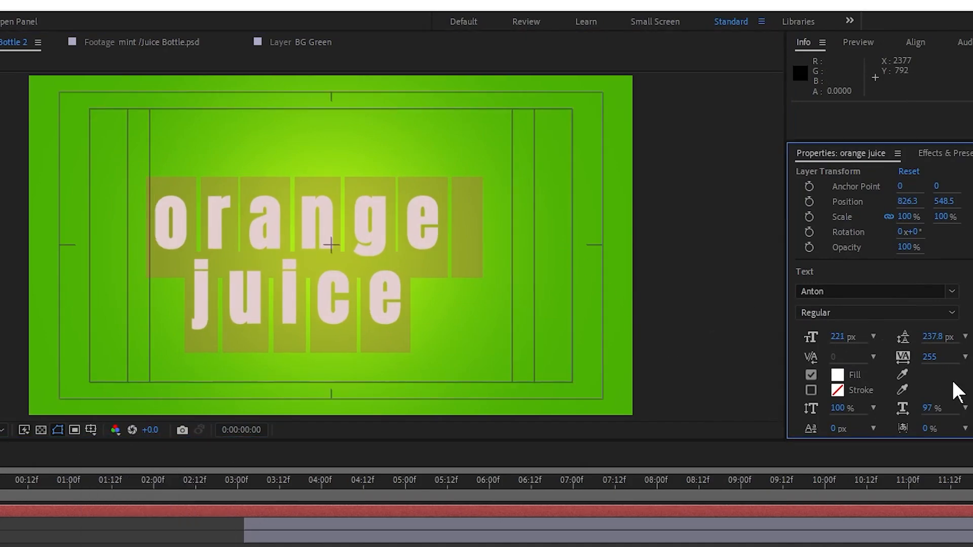
scroll(956, 391, down, 3)
click(843, 355)
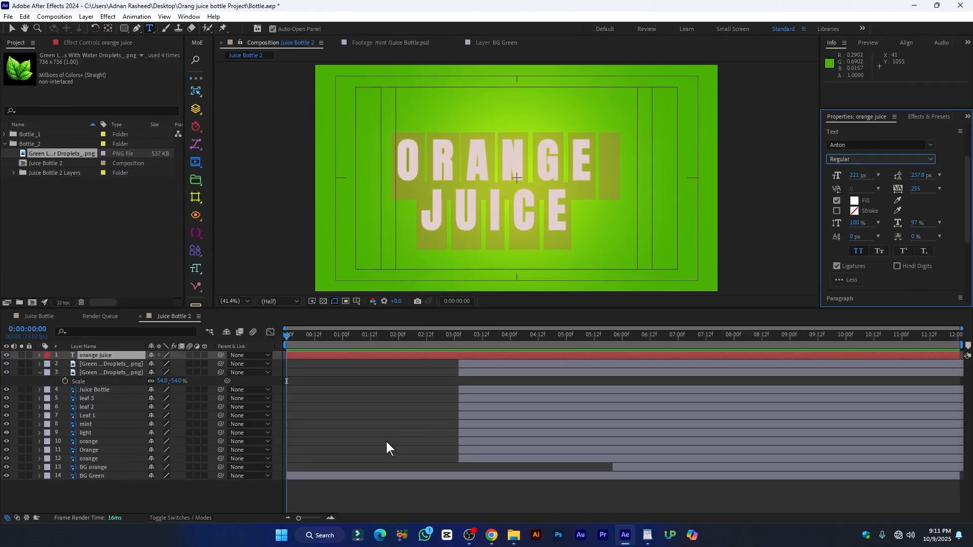
Place the orange juice text layer directly above BG Green and centre the title in the composition.
click(338, 357)
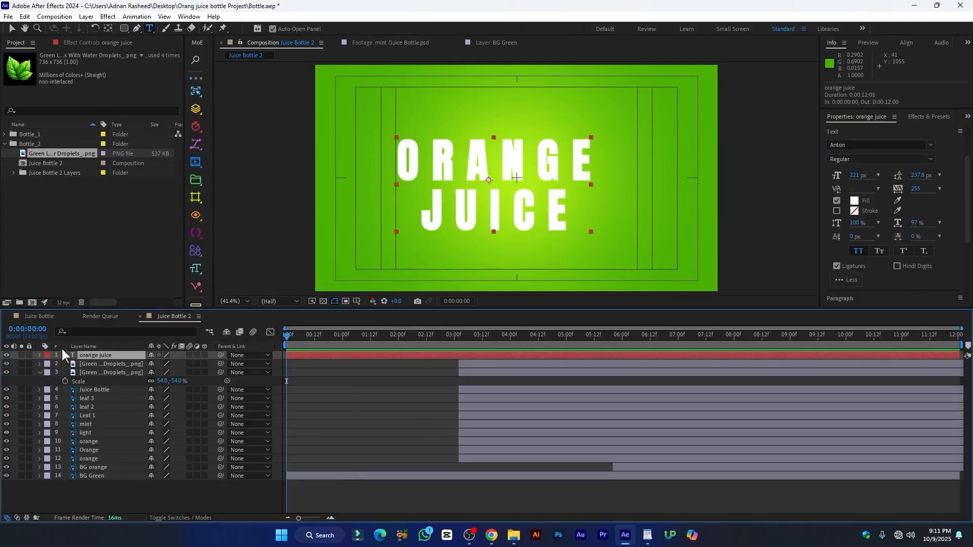
drag(96, 356, 109, 470)
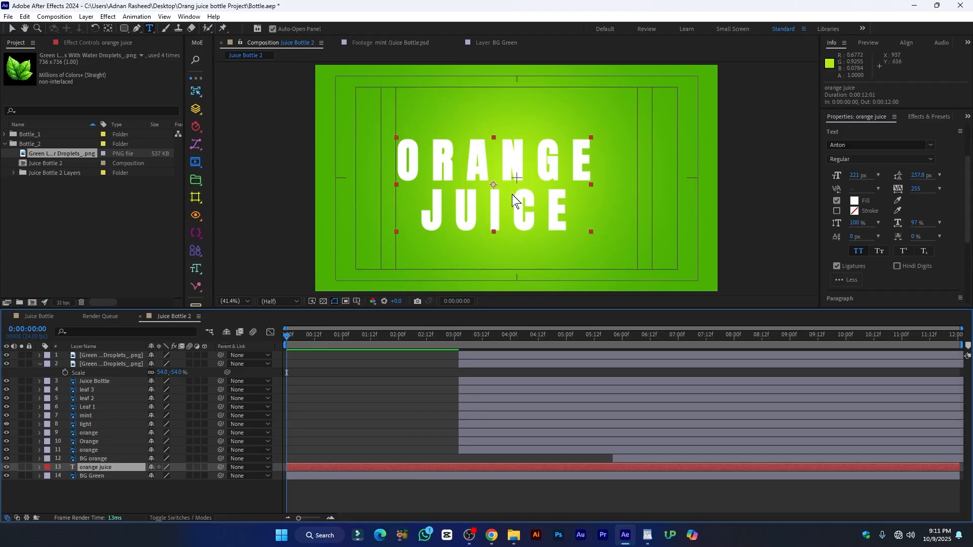
key(ctrl+home)
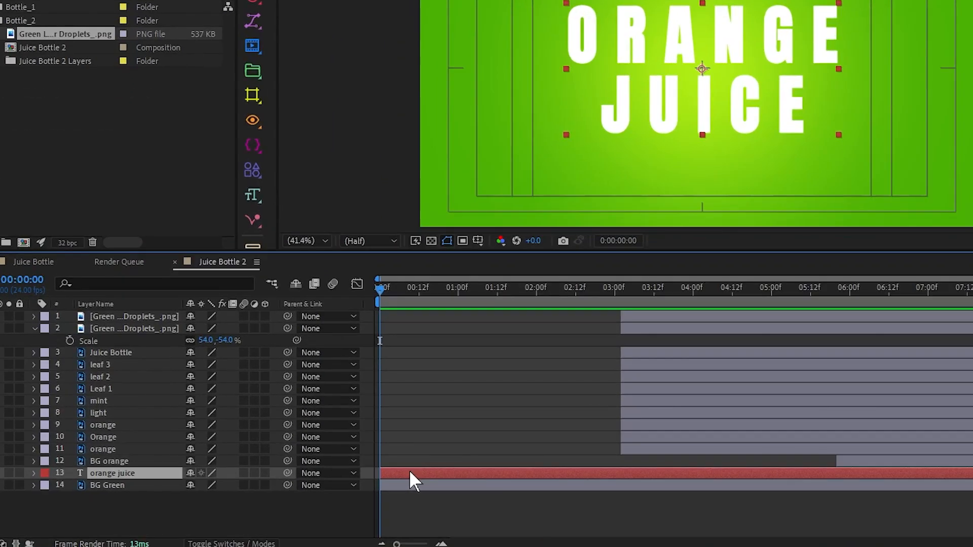
Keyframe the orange juice layer's Scale from 0% at the first frame to 100% at frame 7.
key(s)
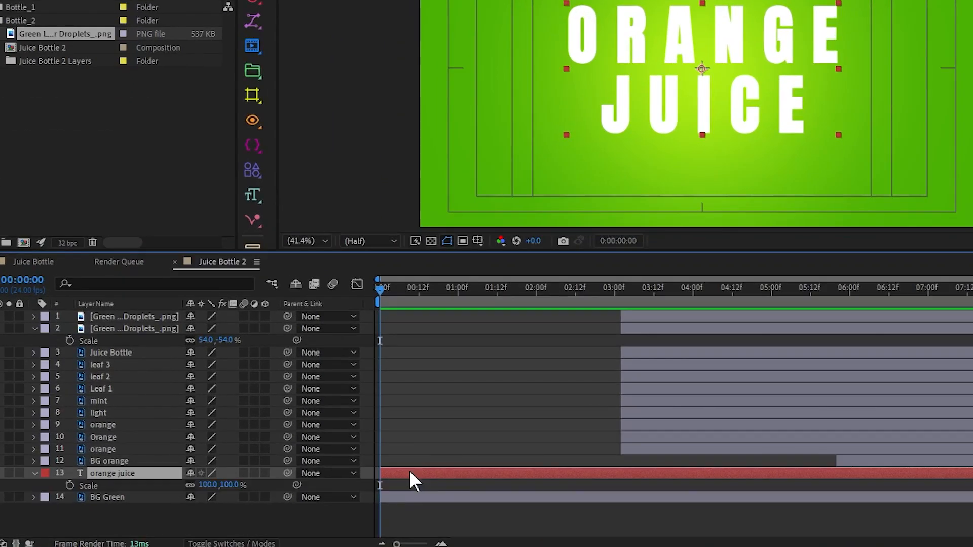
click(69, 485)
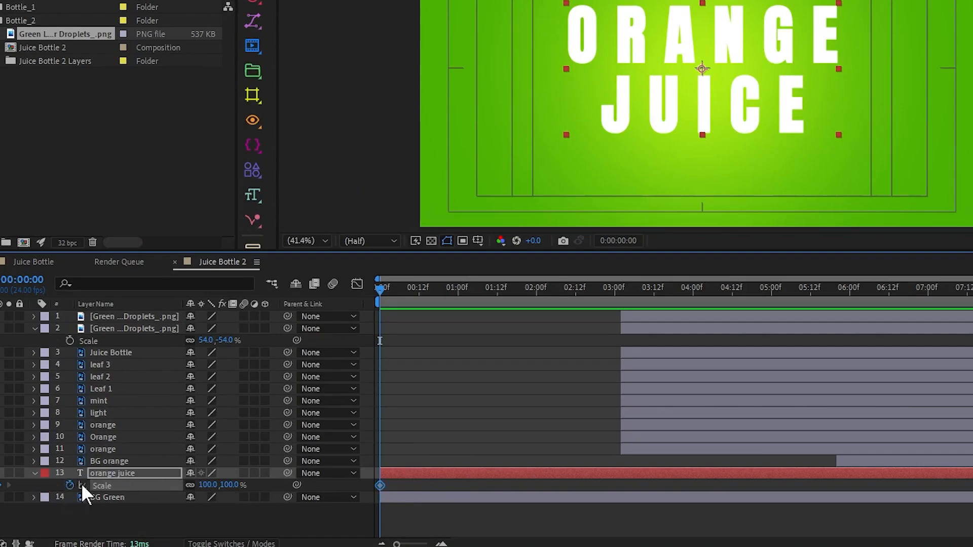
drag(379, 484, 401, 487)
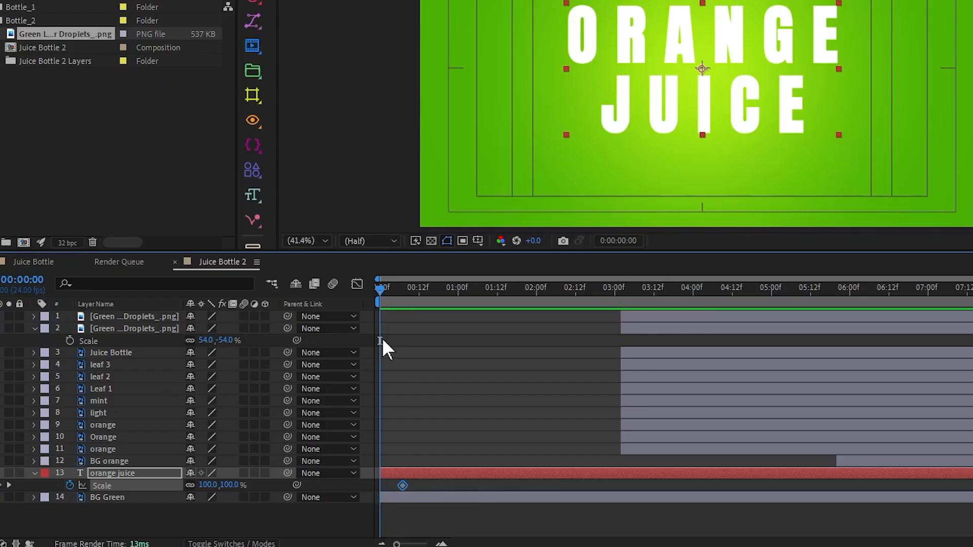
click(2, 484)
click(205, 485)
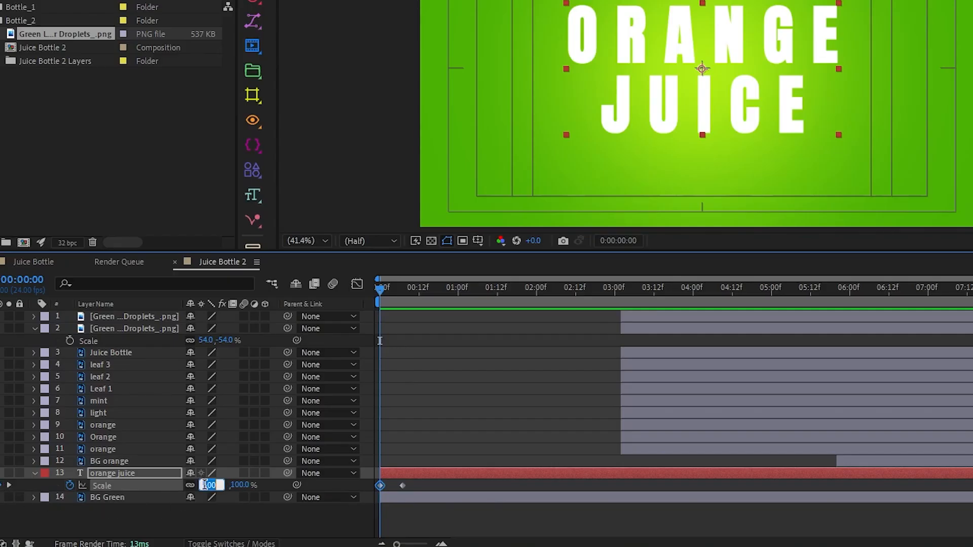
text(0)
key(Return)
Apply Easy Ease to both Scale keyframes and shape the speed curve to peak at the start and slow towards the end.
drag(421, 484, 347, 485)
key(F9)
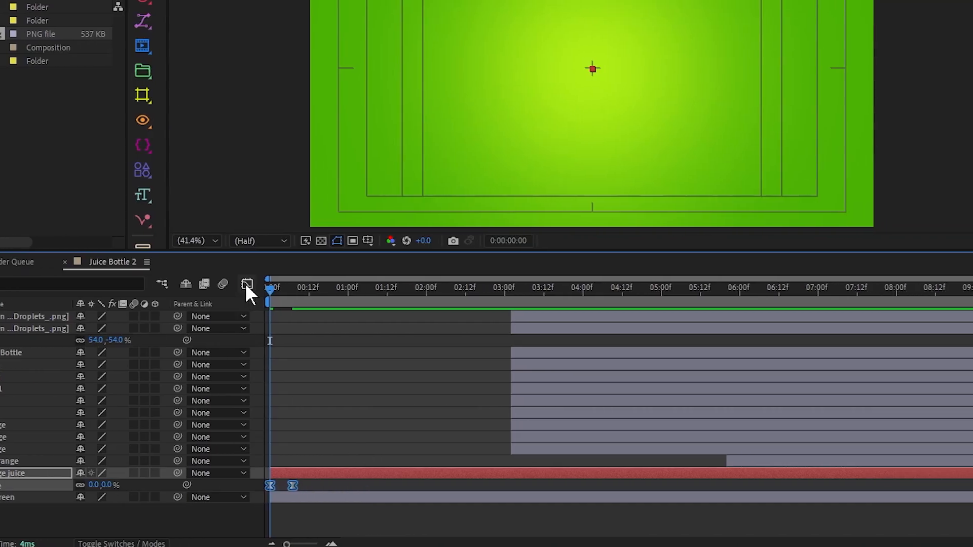
click(351, 284)
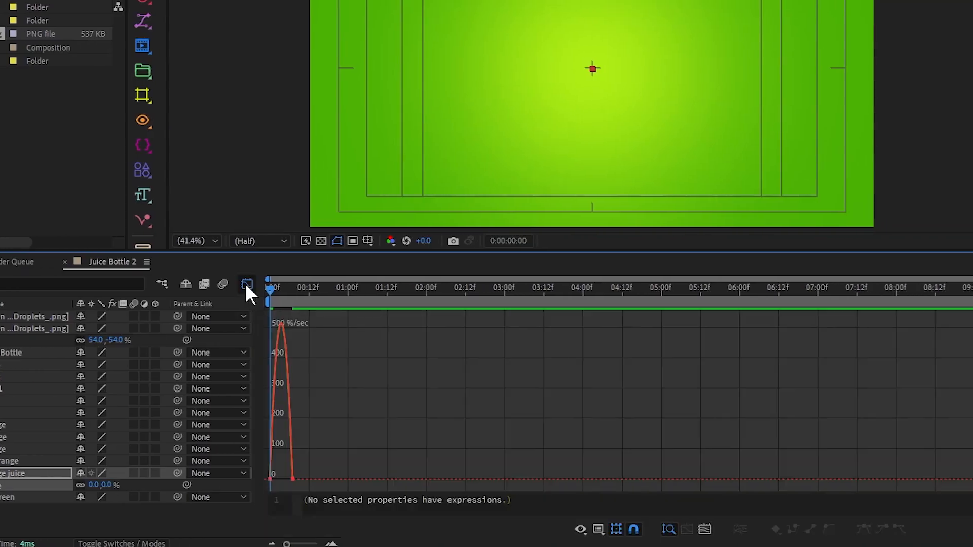
drag(374, 426, 217, 479)
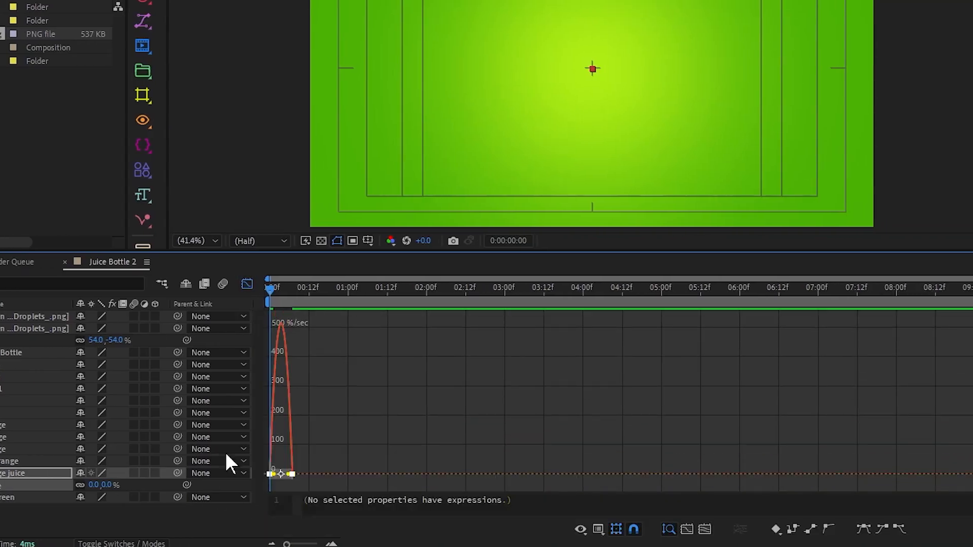
click(687, 529)
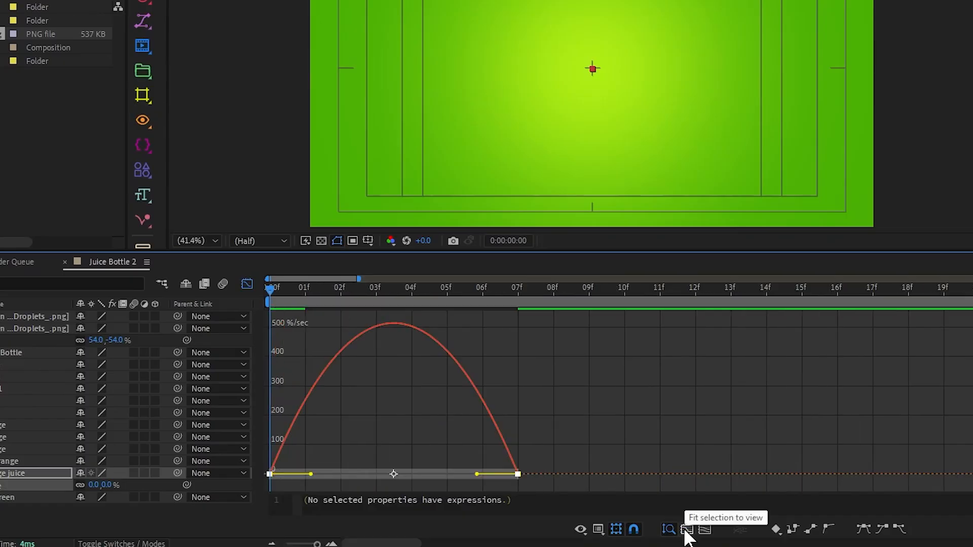
drag(476, 474, 254, 474)
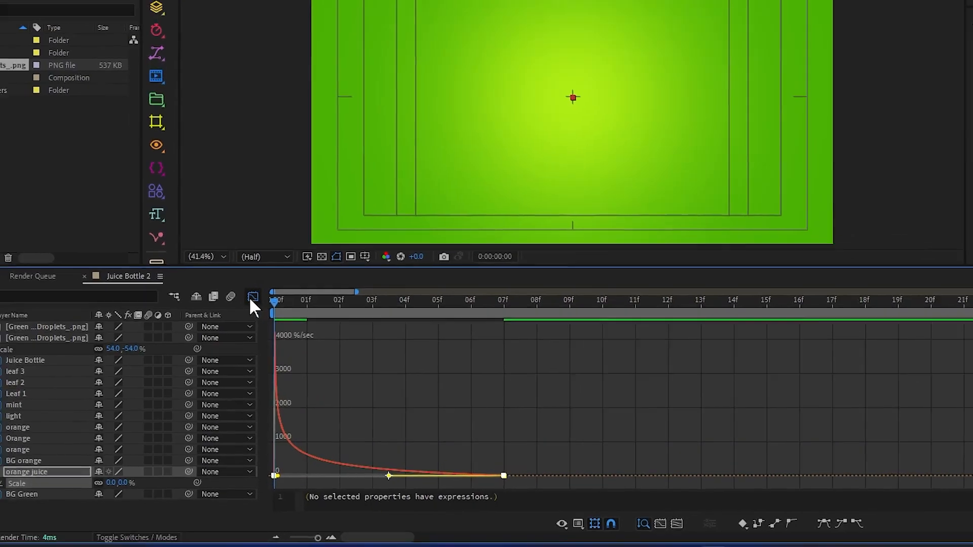
click(252, 296)
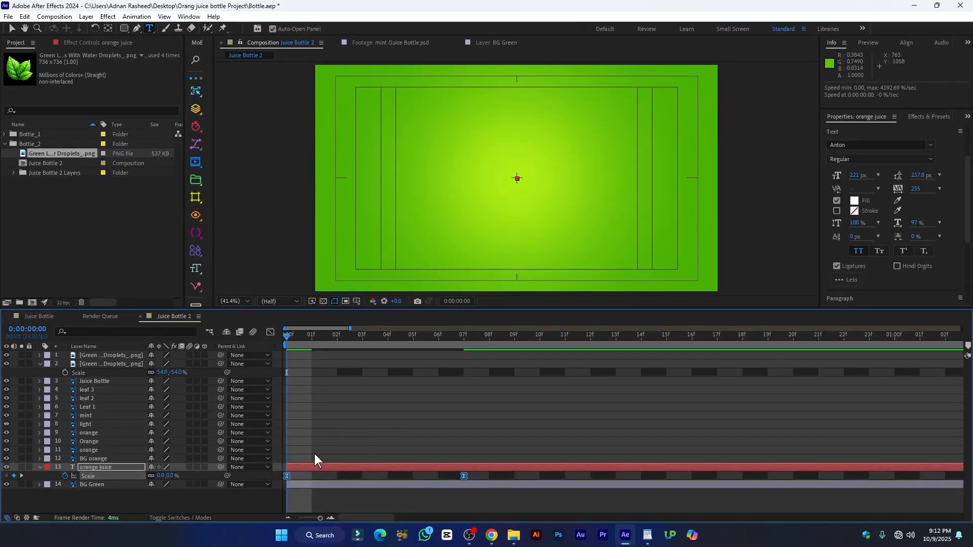
Preview the title's scale-up and move its second Scale keyframe to 0:00:00:10.
key(space)
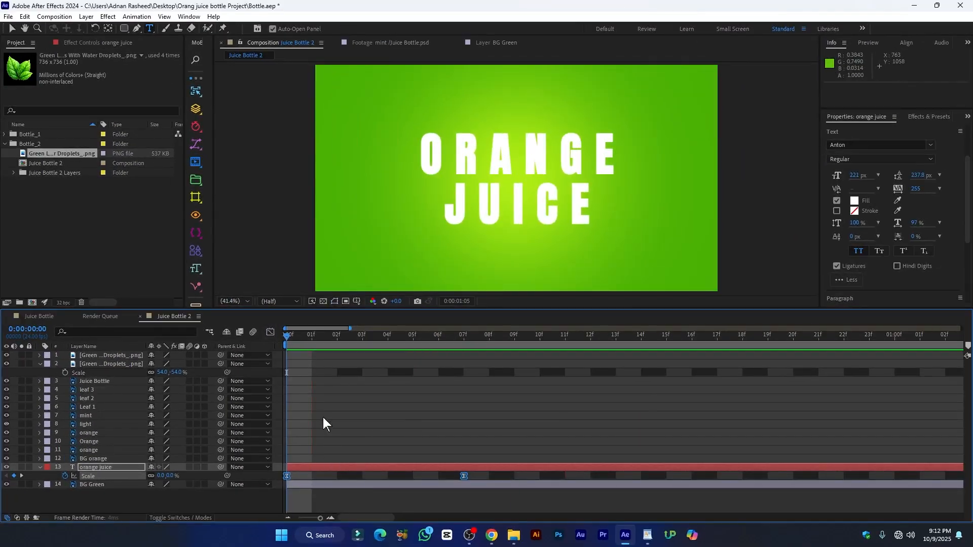
scroll(493, 415, down, 5)
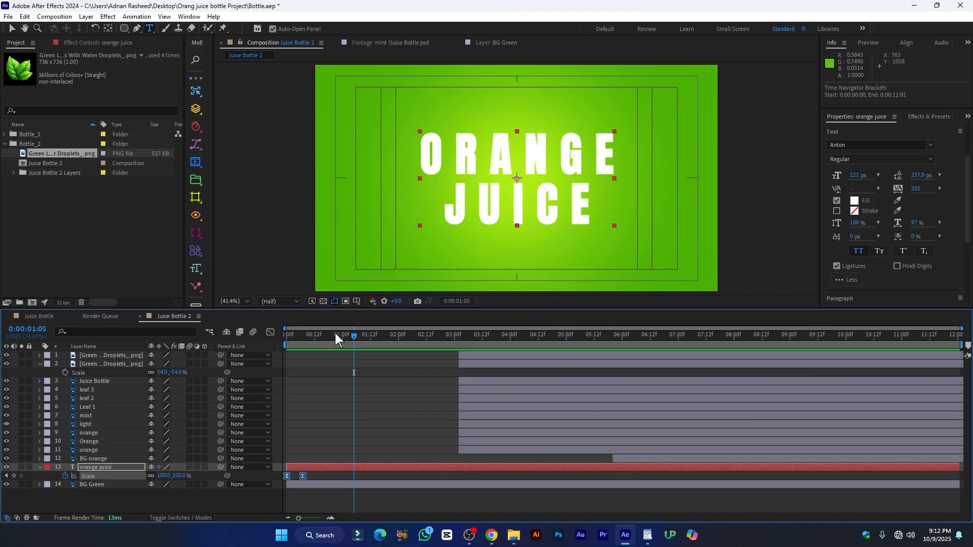
drag(316, 333, 297, 343)
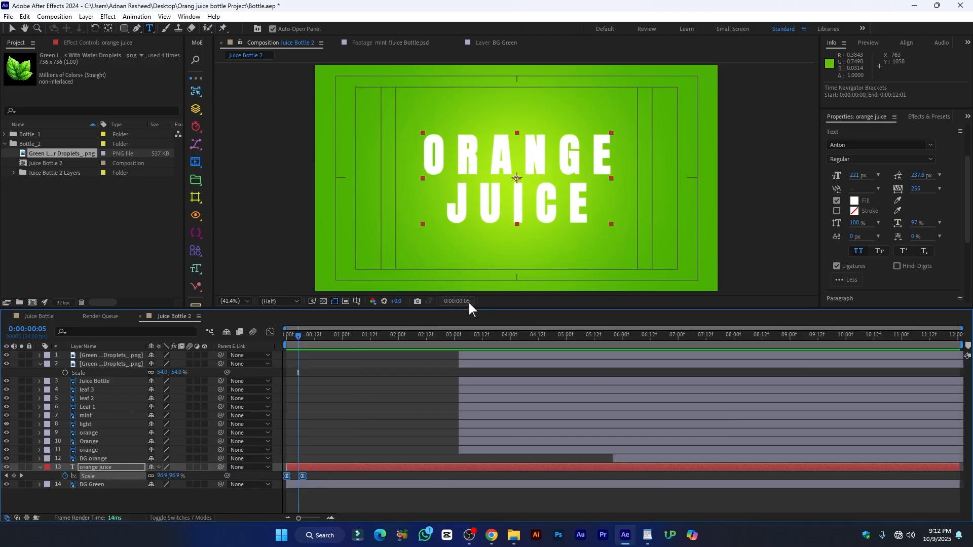
drag(299, 335, 310, 339)
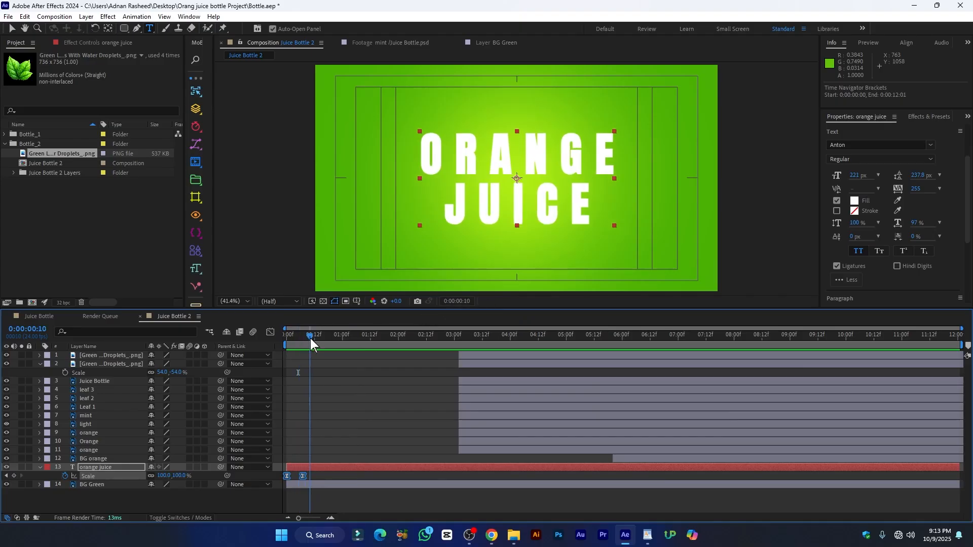
drag(302, 475, 310, 477)
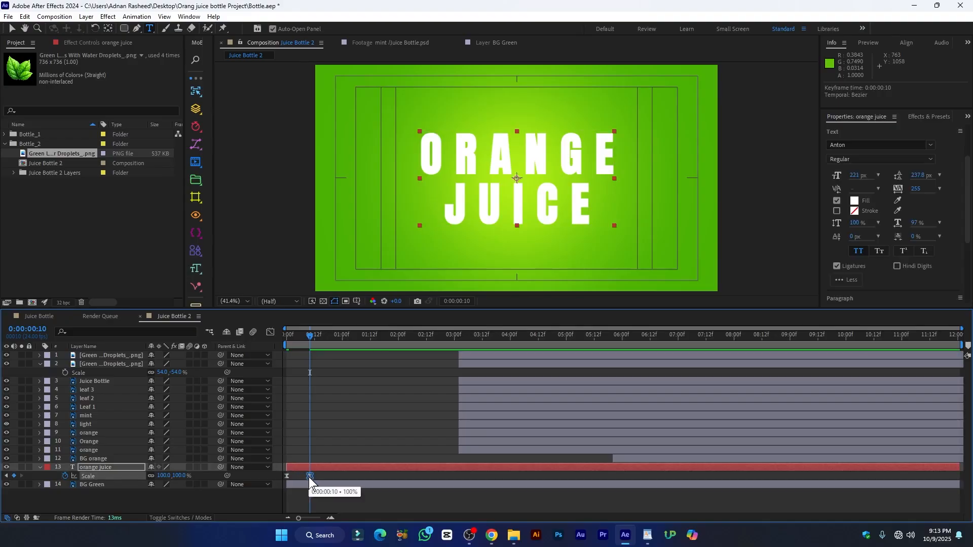
Switch to WordPad and copy the complete Elastic effect expression from AE Expressions.rtf.
click(648, 535)
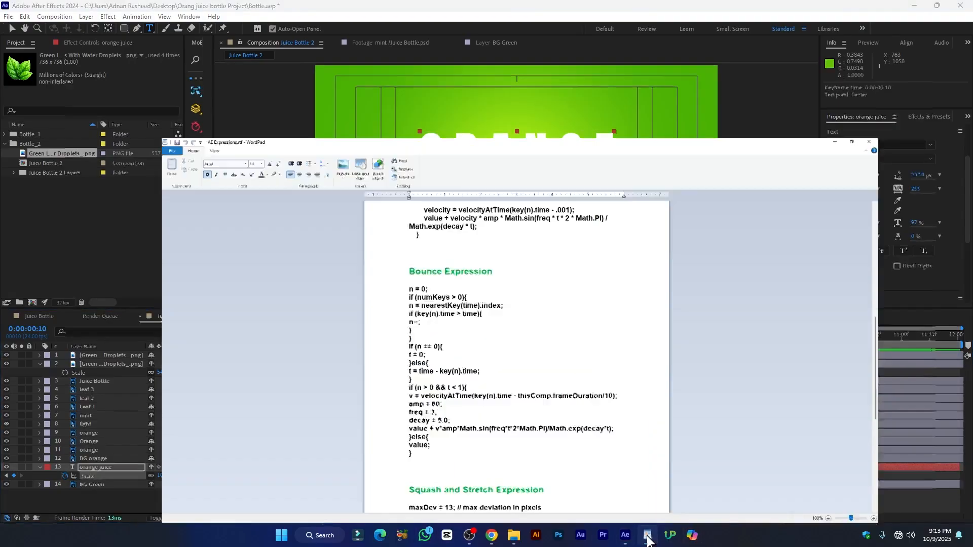
scroll(503, 207, up, 6)
scroll(504, 207, down, 7)
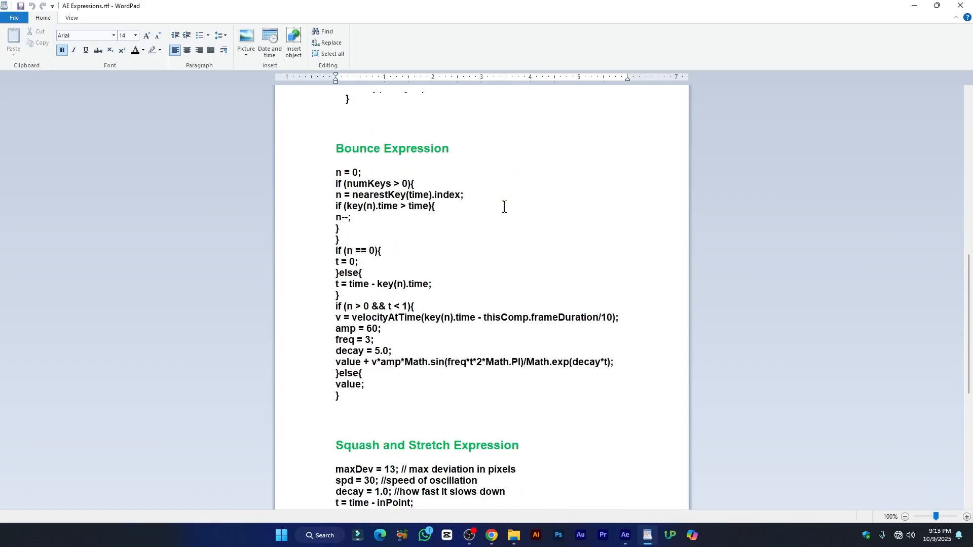
scroll(497, 222, up, 1)
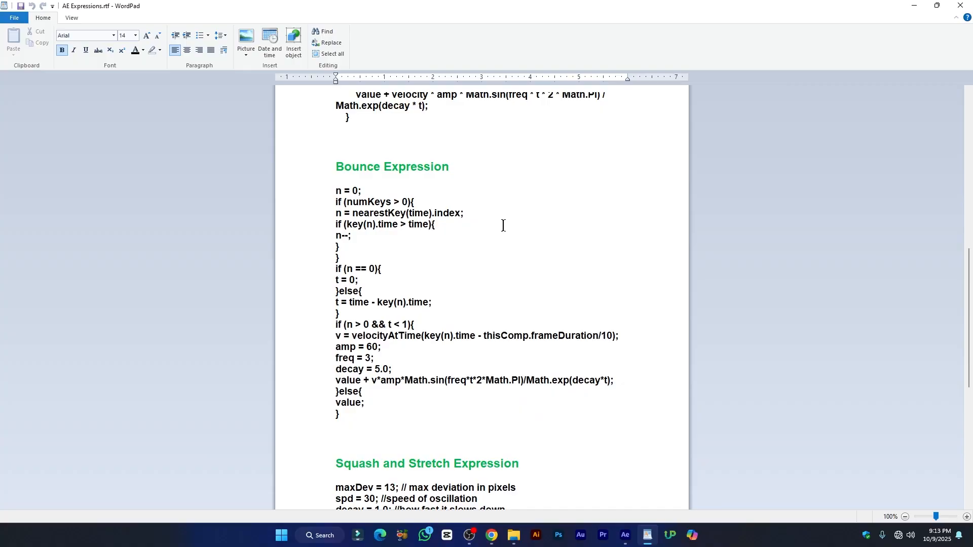
scroll(503, 225, up, 2)
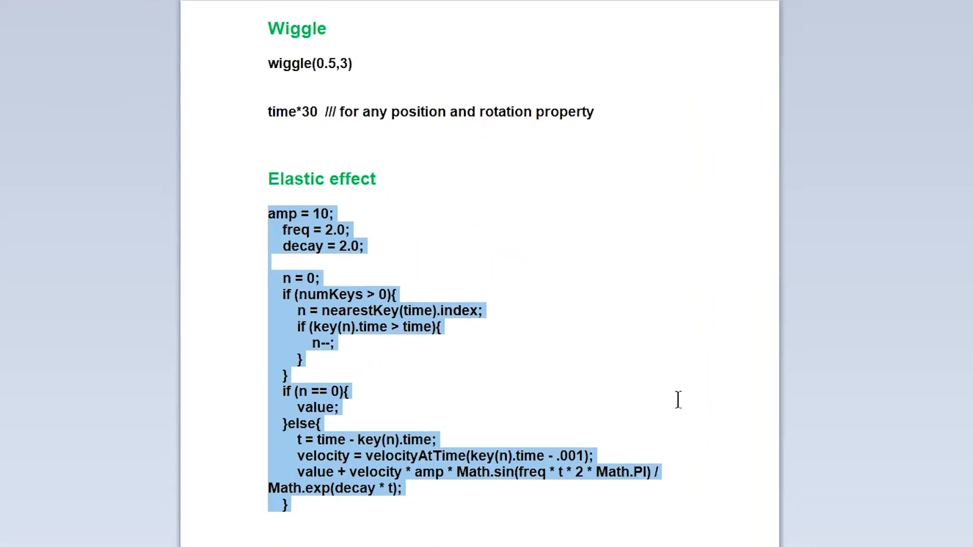
drag(313, 543, 218, 211)
scroll(296, 245, down, 3)
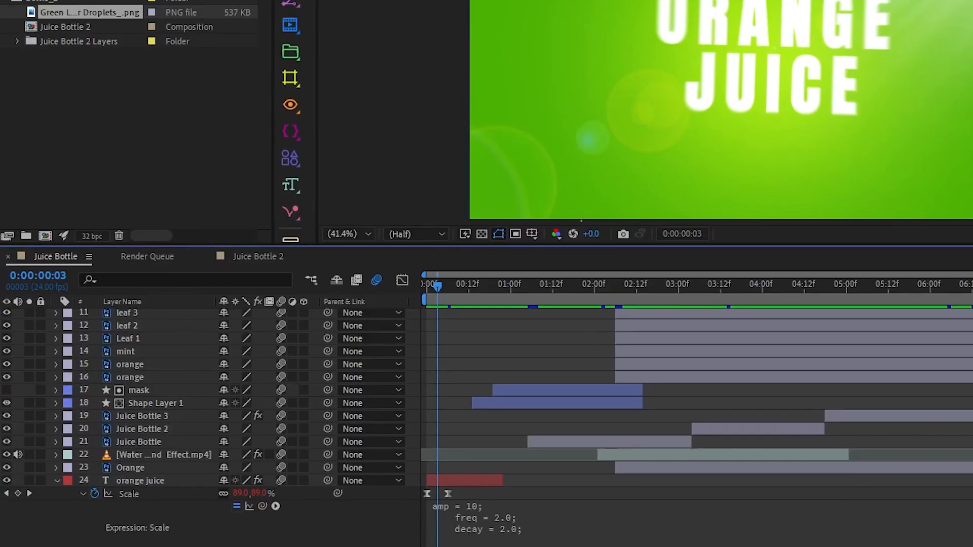
In After Effects, add the copied Elastic effect expression to the orange juice layer's Scale in Juice Bottle 2 and preview it from the start.
click(266, 256)
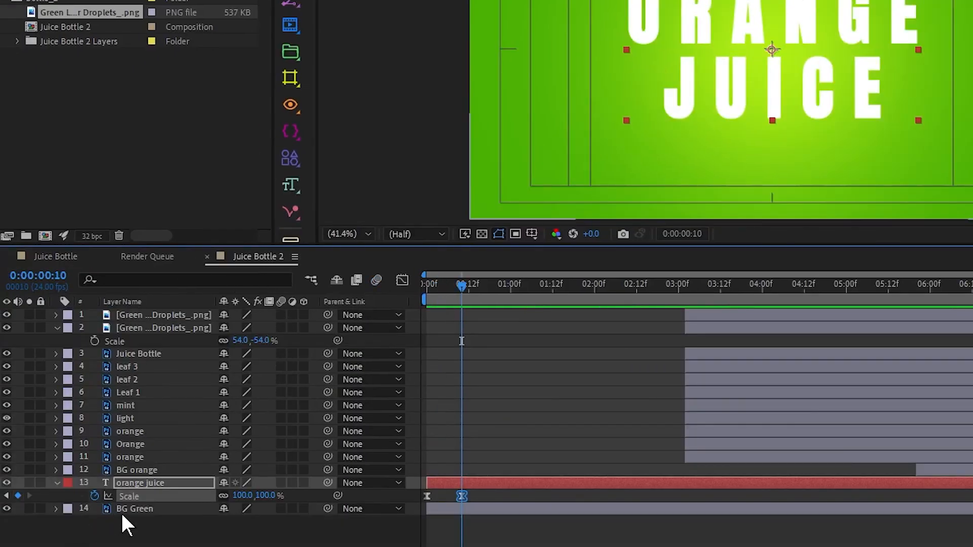
alt+click(94, 494)
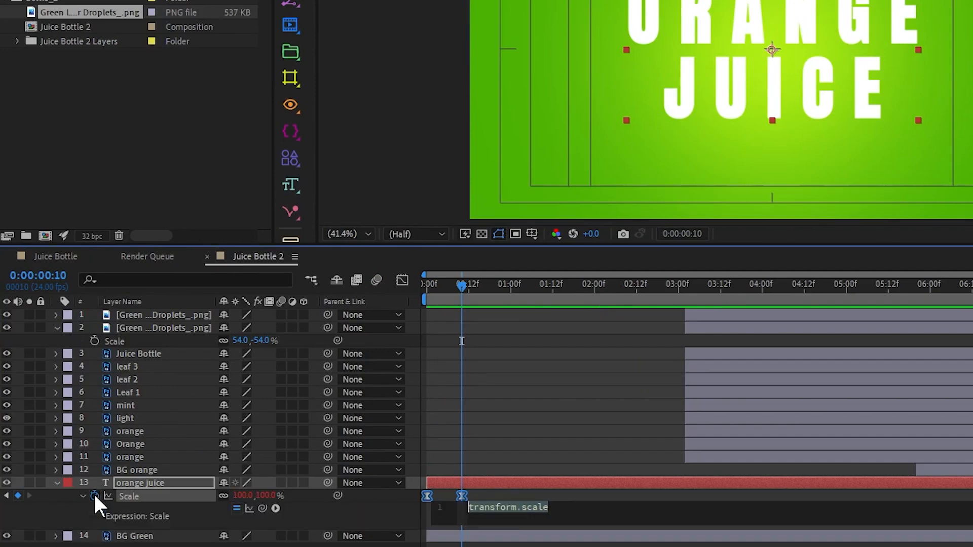
text(amp = 10;     freq = 2.0;)
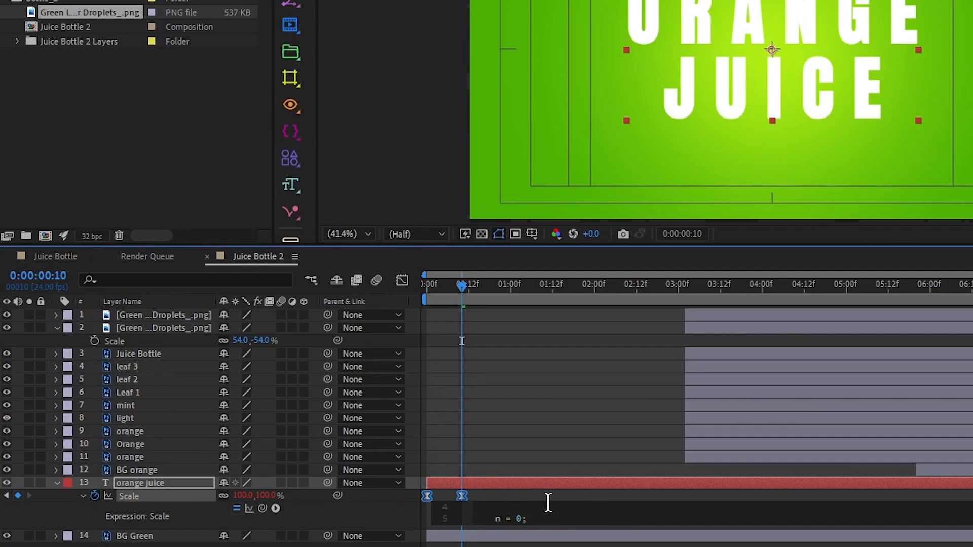
click(458, 284)
drag(458, 284, 396, 292)
key(space)
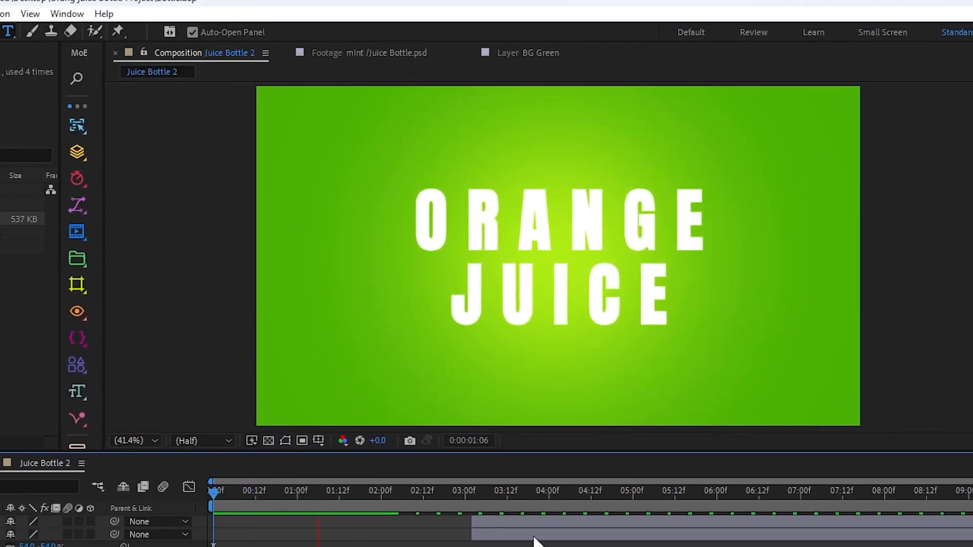
key(space)
drag(287, 425, 398, 425)
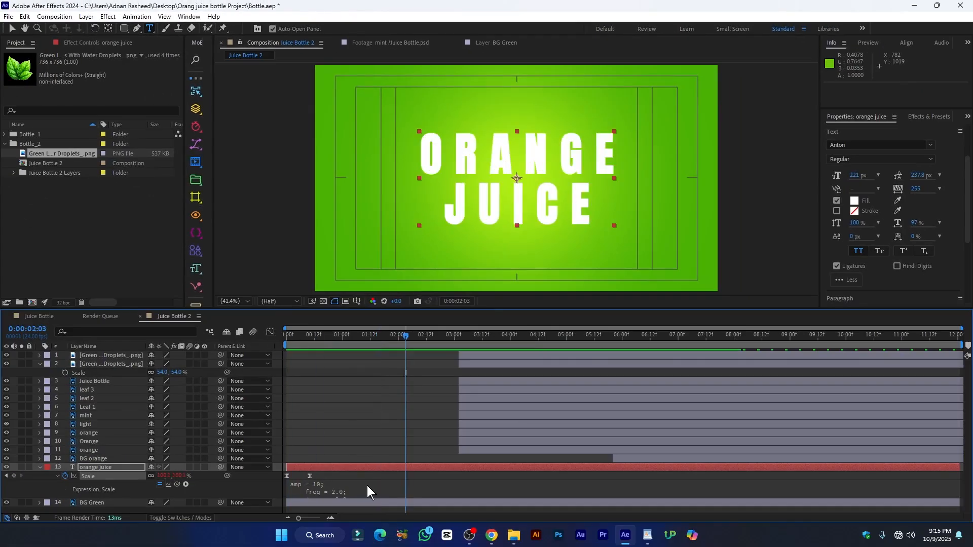
Set freq to 3.0 in the orange juice layer's Scale expression.
click(335, 489)
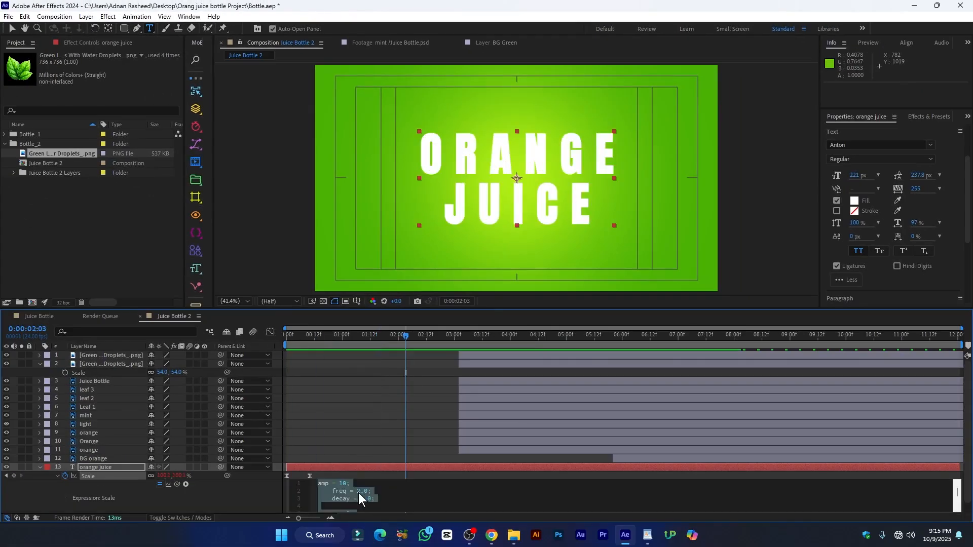
scroll(354, 495, up, 1)
click(352, 491)
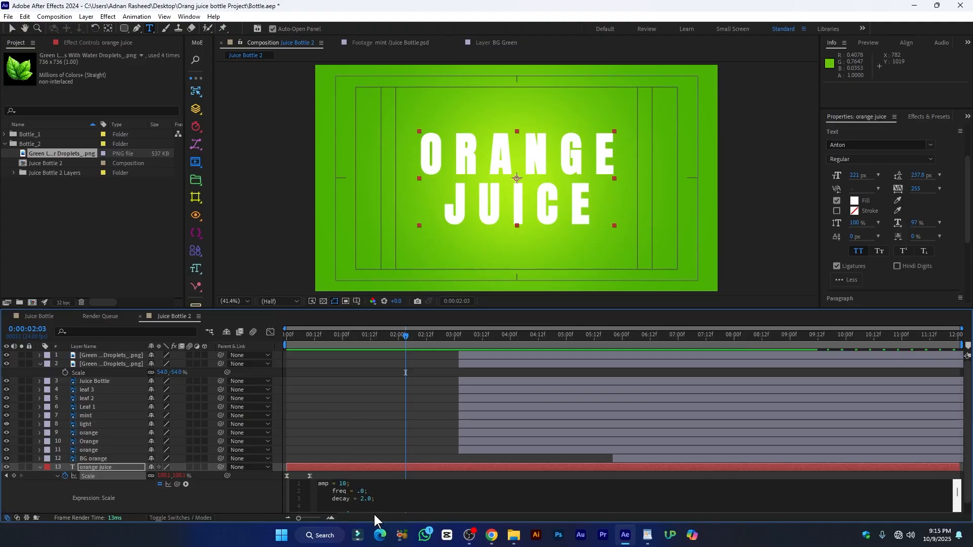
click(408, 397)
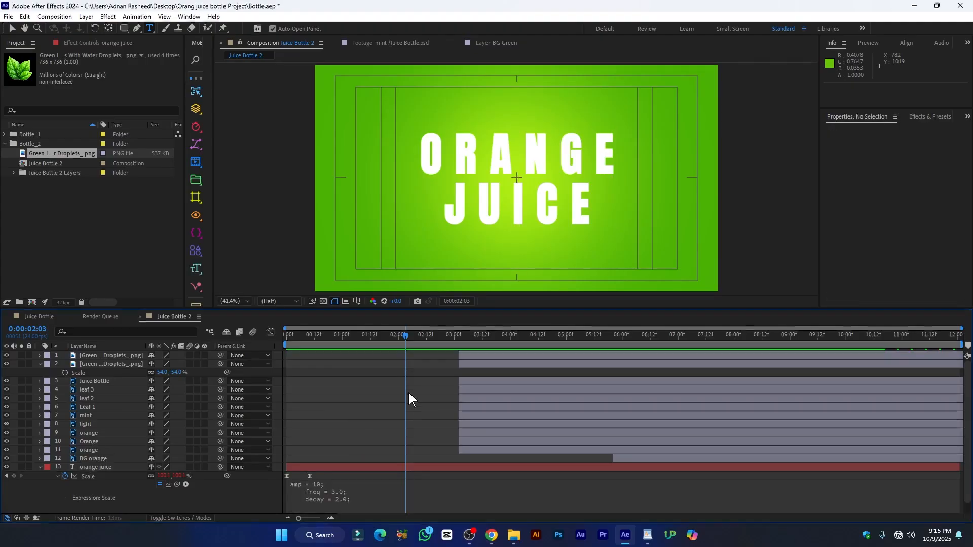
Try freq 4.0 in the orange juice layer's Scale expression, previewing the title animation from the start before and after the change.
drag(403, 335, 278, 357)
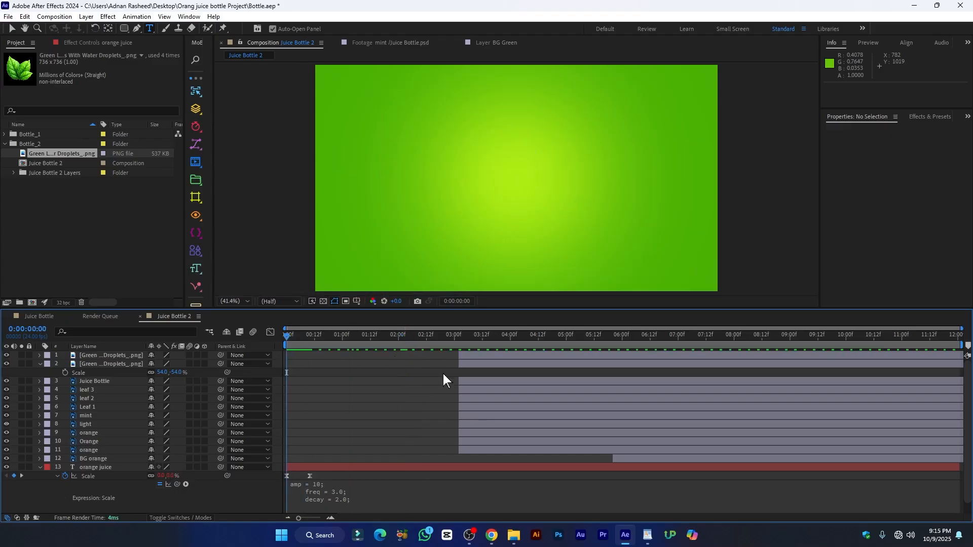
key(space)
click(335, 499)
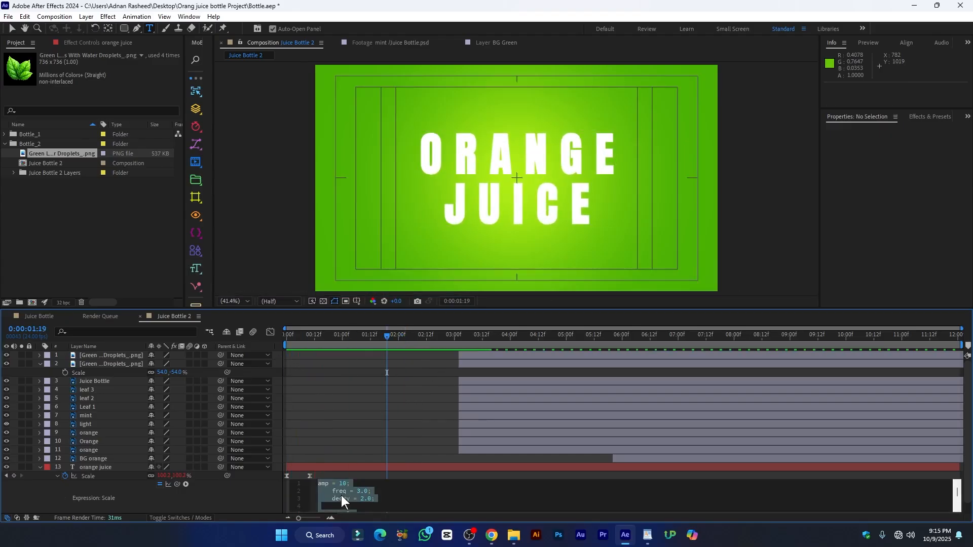
click(362, 492)
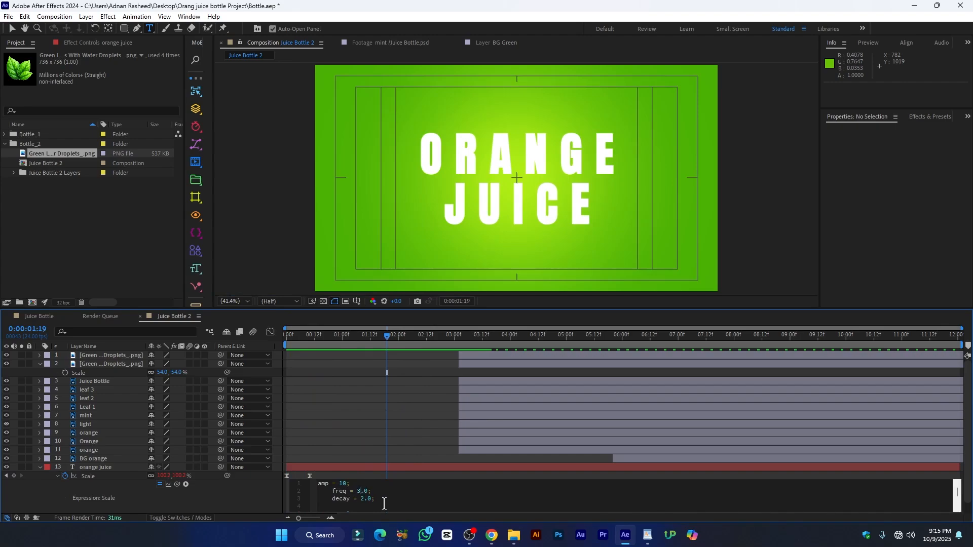
drag(325, 339, 271, 334)
key(space)
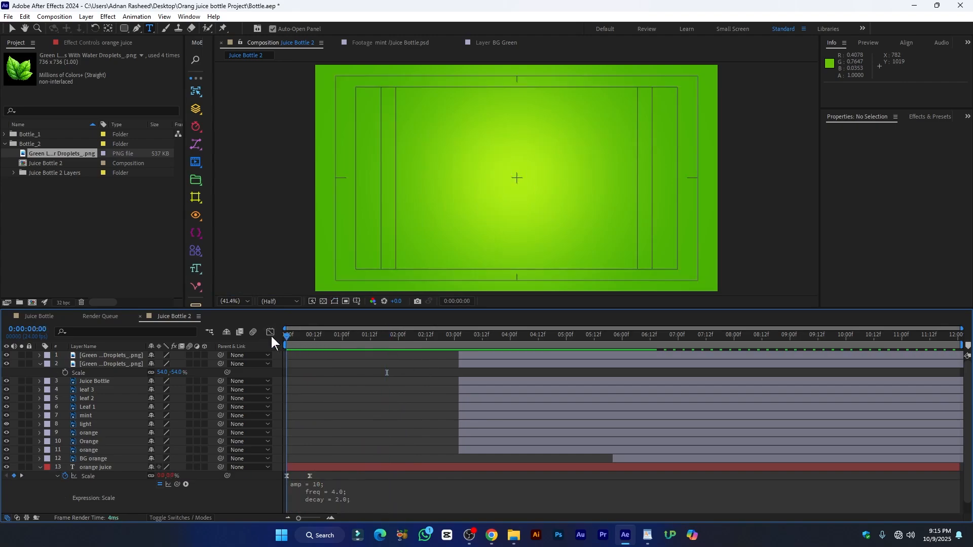
key(space)
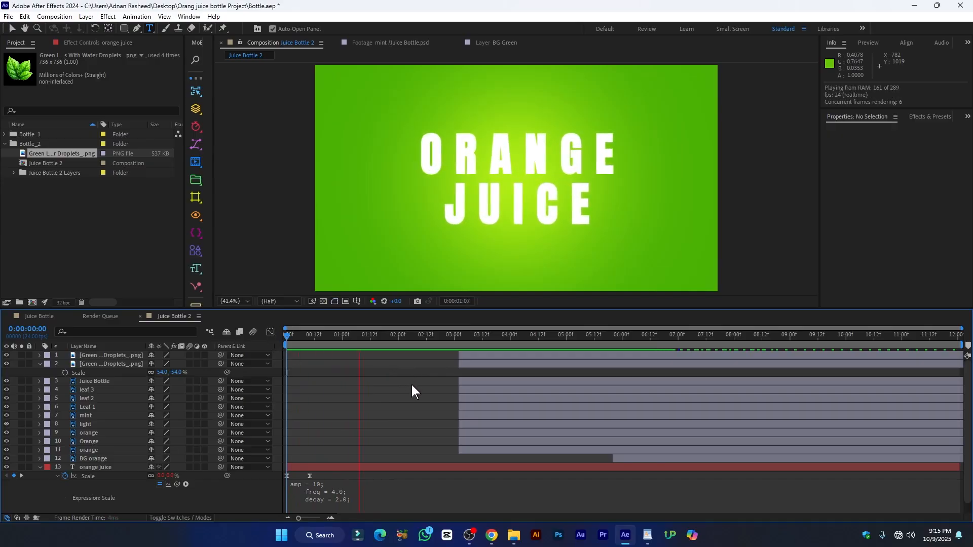
key(space)
Set freq back to 3.0 in the orange juice layer's Scale expression.
click(350, 501)
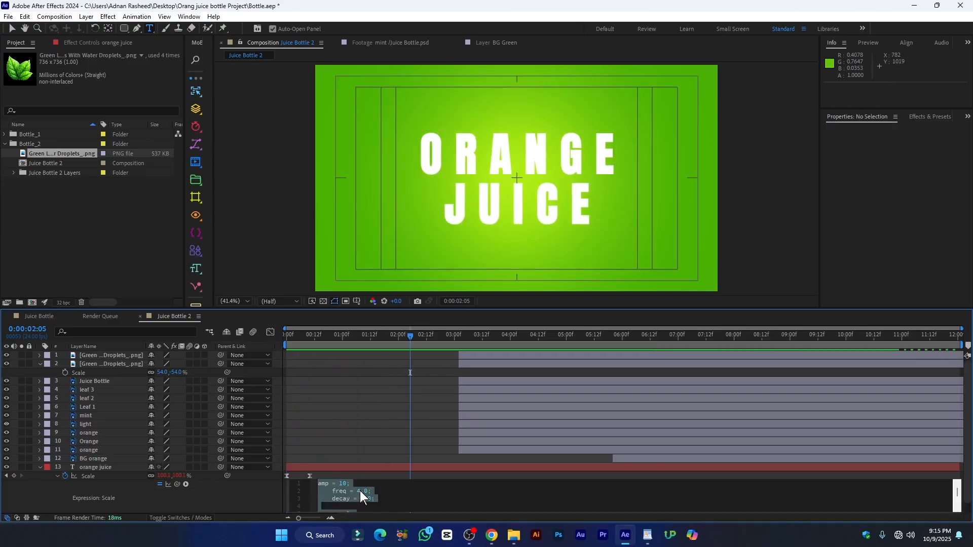
click(358, 491)
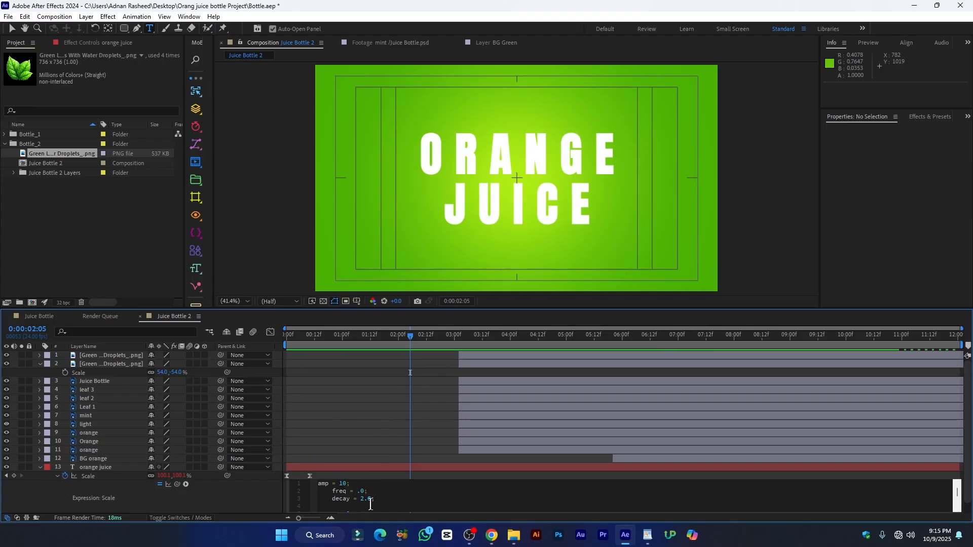
text(3)
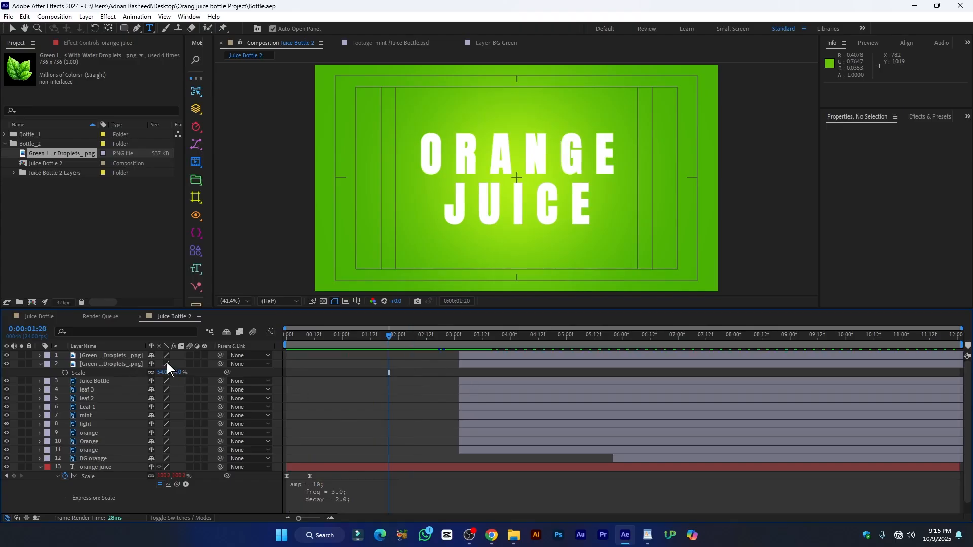
Examine the circle transition after the title in the Juice Bottle composition around 0:00:00:21, and return to Juice Bottle 2.
click(39, 316)
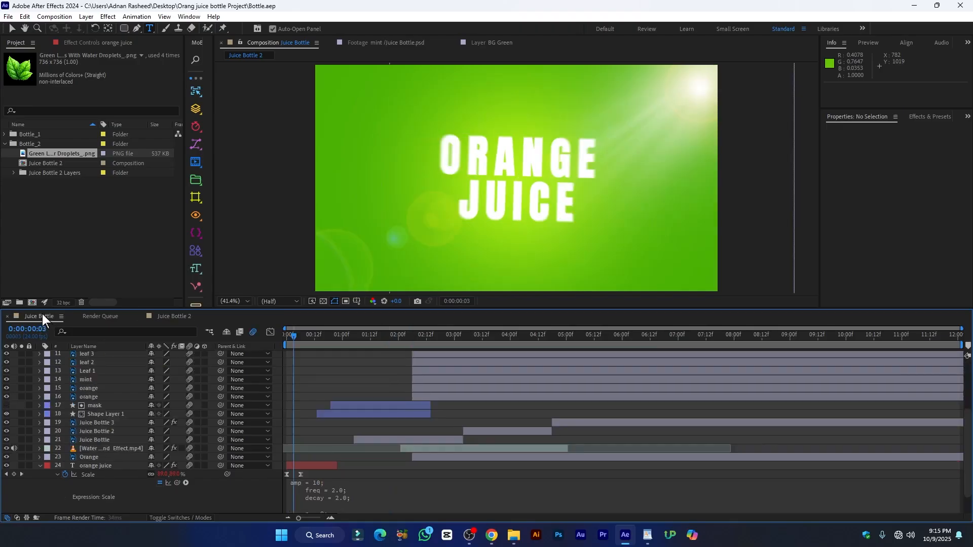
drag(296, 340, 337, 347)
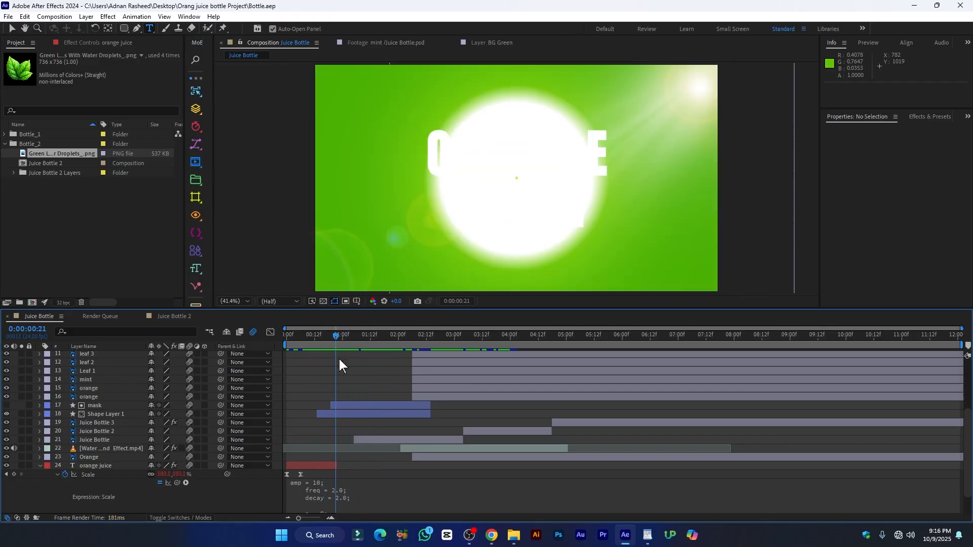
click(172, 316)
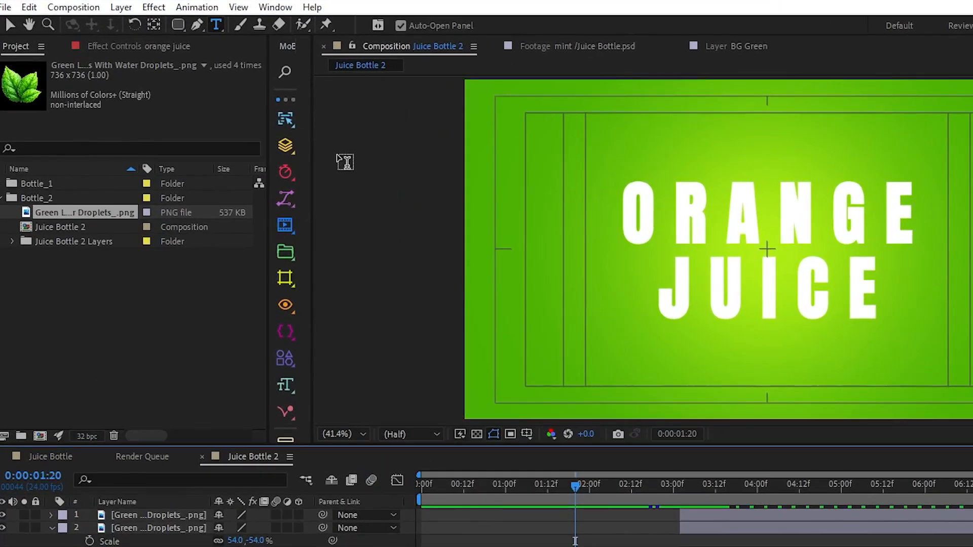
Draw a circle about 425 px in diameter over the title in Juice Bottle 2 with the Ellipse tool.
click(178, 25)
click(177, 26)
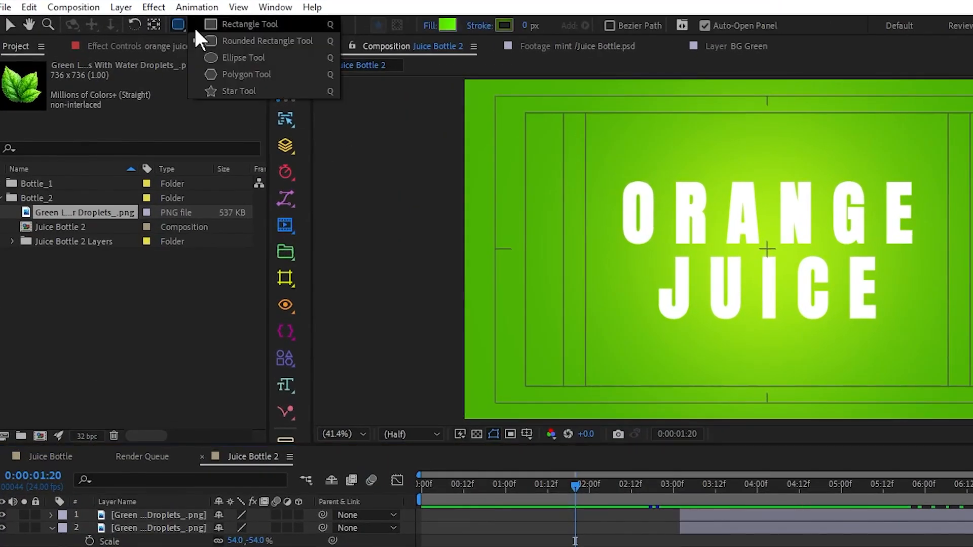
click(248, 56)
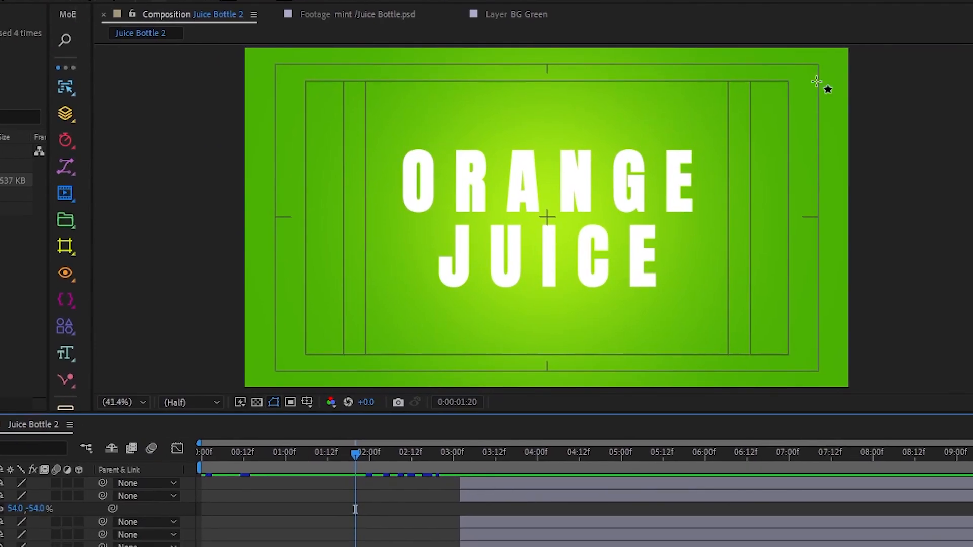
drag(487, 180, 621, 314)
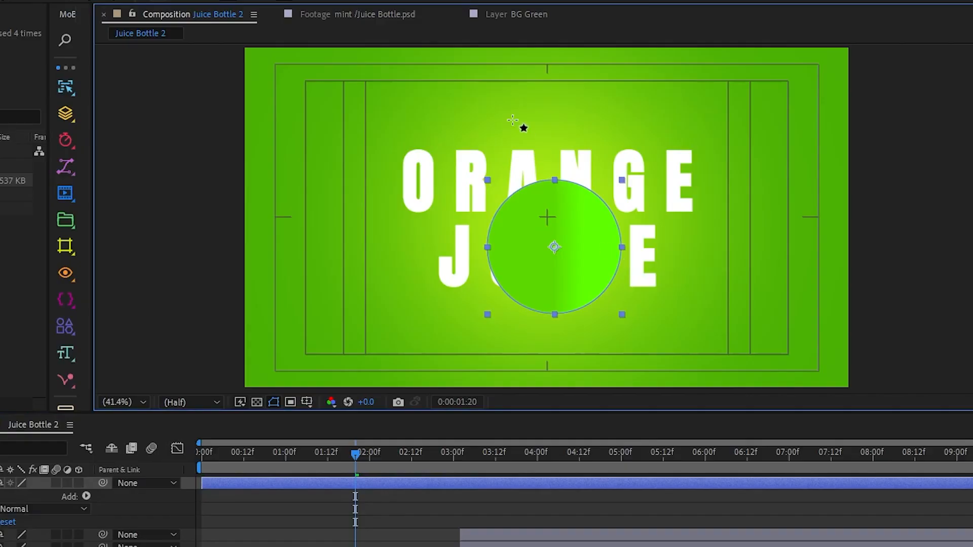
Change the circle's fill to a solid white color and center the circle in the composition.
click(231, 2)
drag(56, 317, 7, 268)
click(351, 167)
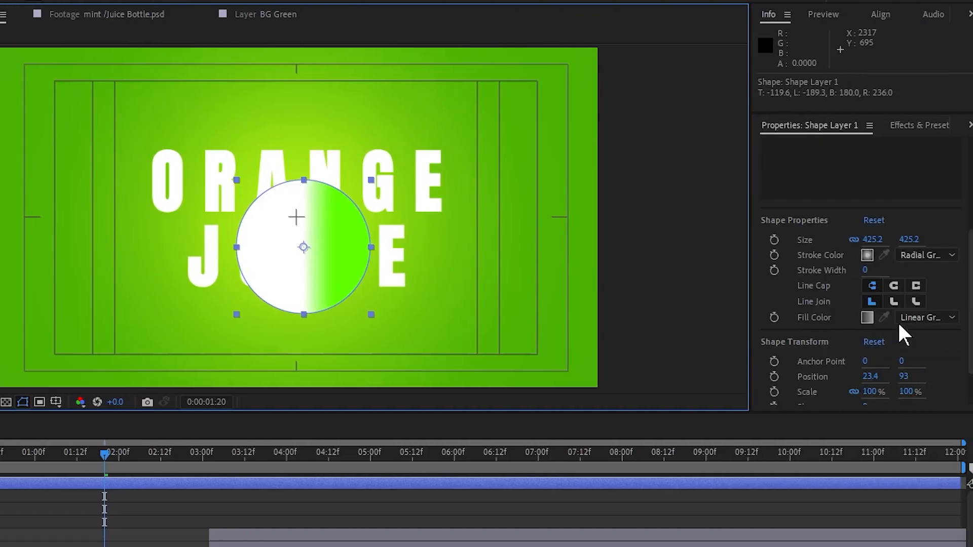
click(926, 318)
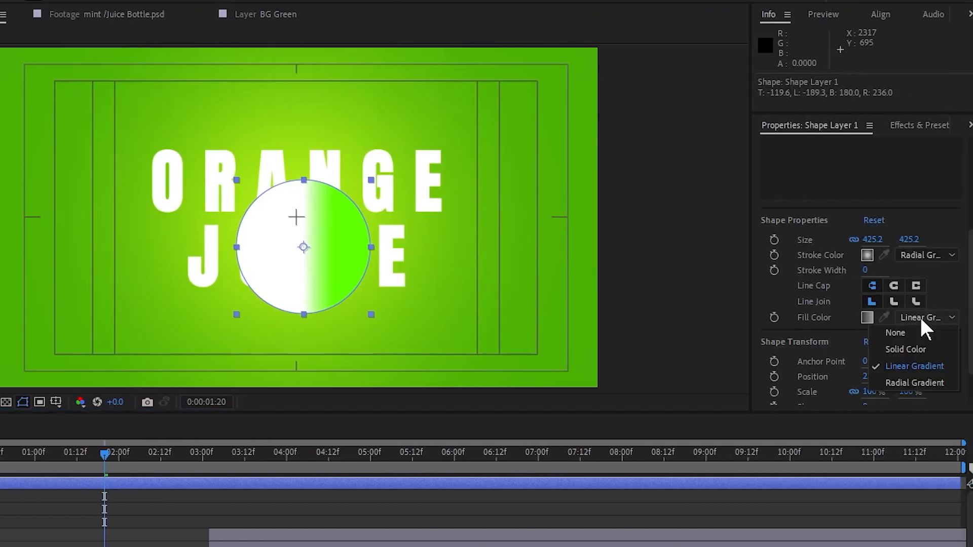
click(932, 349)
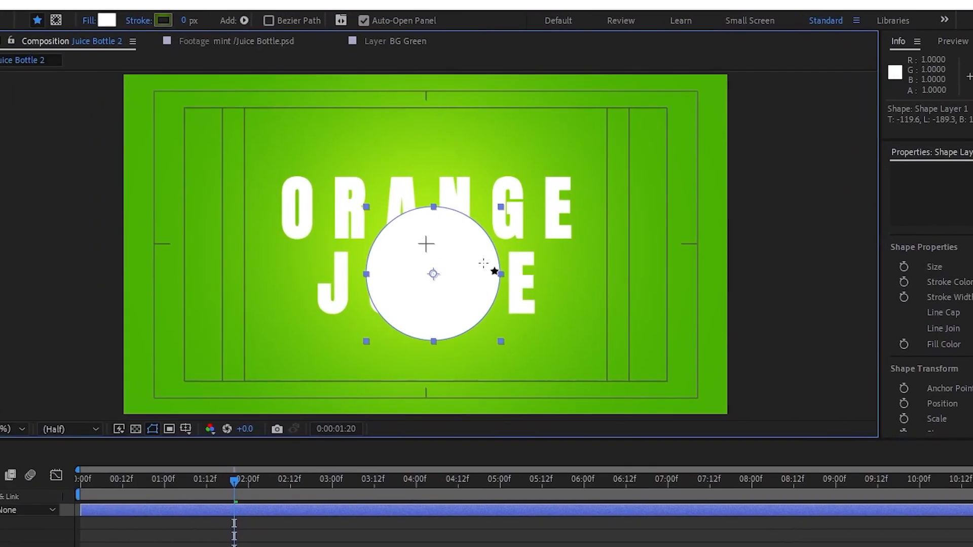
key(ctrl+Home)
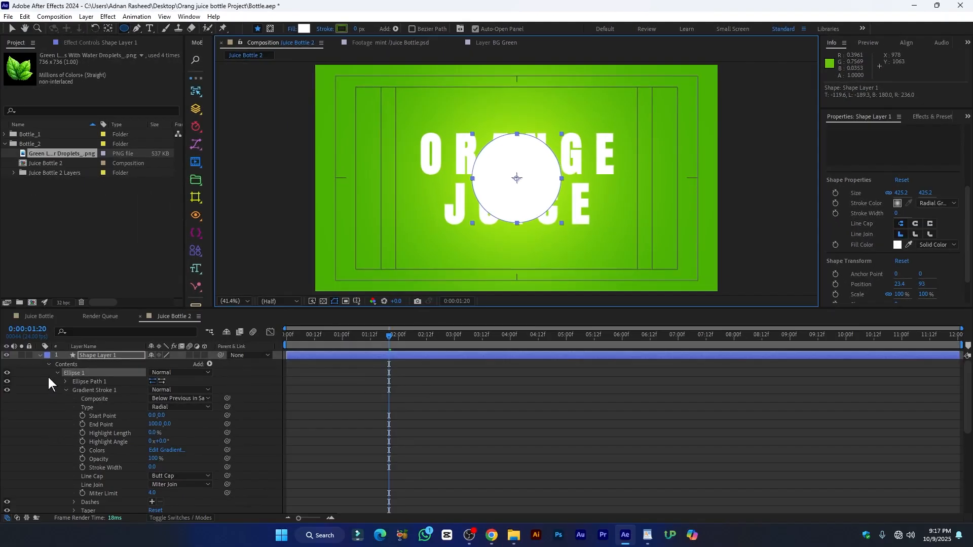
Place Shape Layer 1 directly above the orange juice title layer and shift its start to 0:00:00:21.
click(39, 356)
click(340, 337)
drag(331, 344, 286, 342)
drag(91, 357, 121, 470)
drag(295, 467, 344, 468)
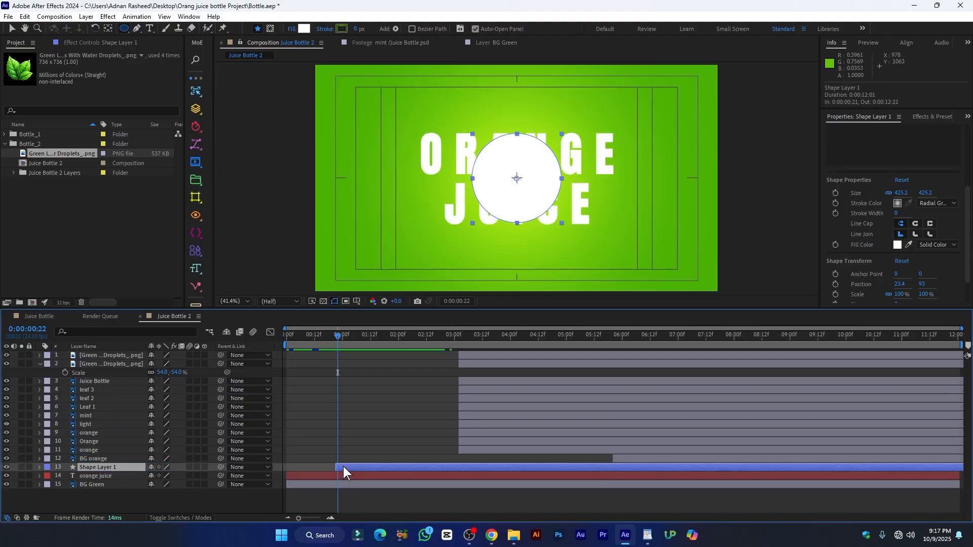
Reveal Shape Layer 1's Scale property and check the frame rate and duration in Juice Bottle 2's composition settings.
key(s)
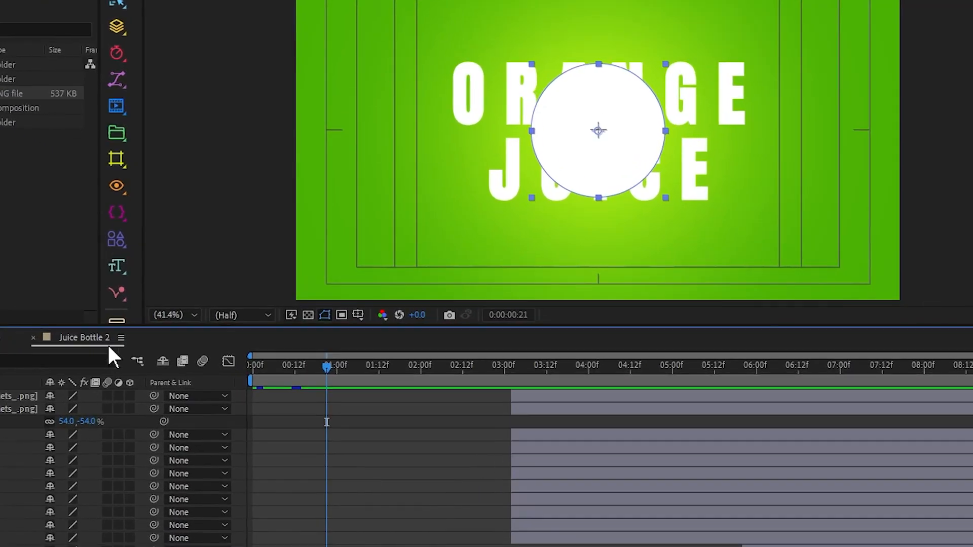
click(121, 337)
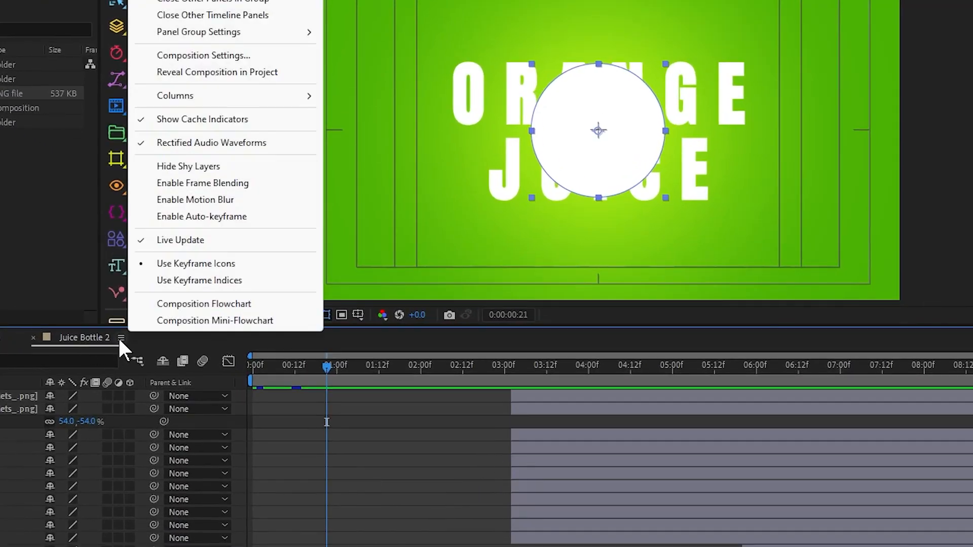
click(216, 56)
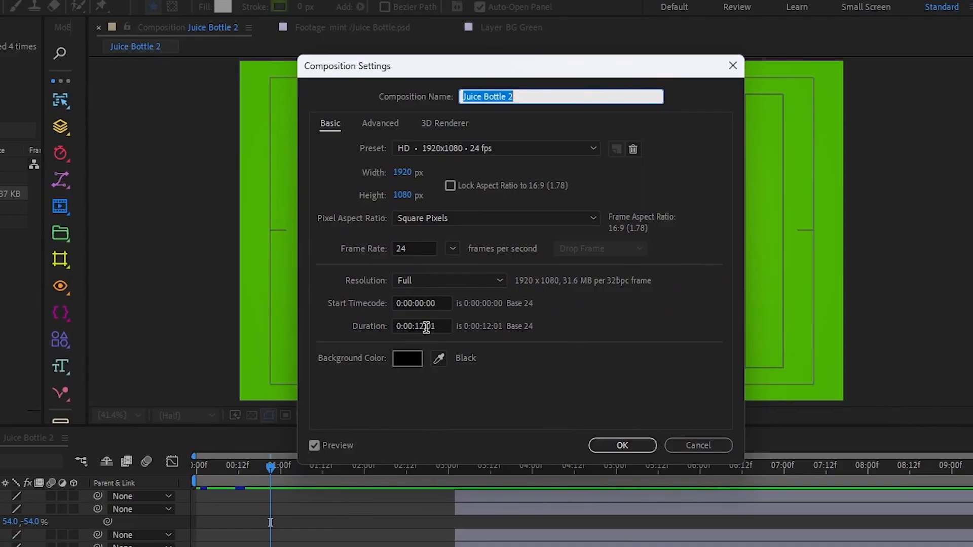
click(630, 446)
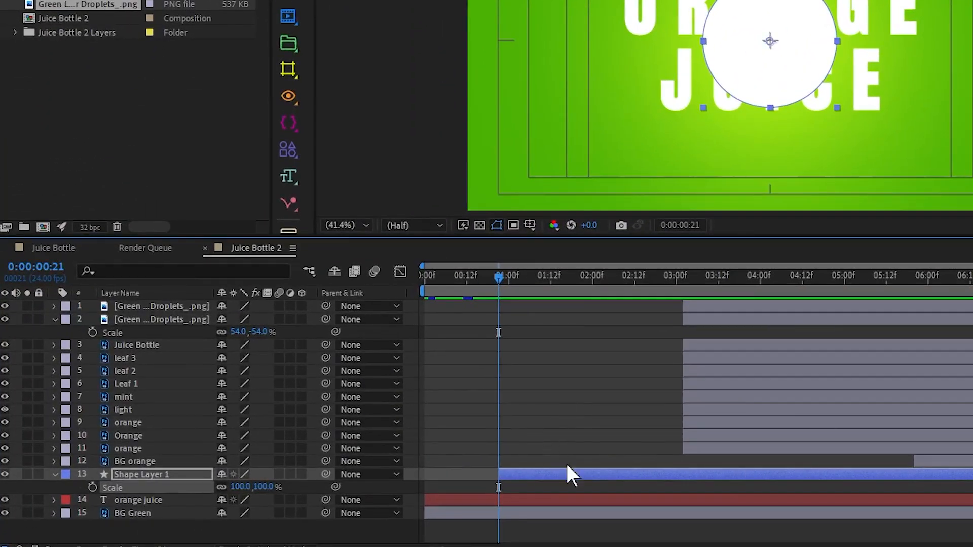
Add a Scale keyframe of 0% to Shape Layer 1 at 0:00:00:21.
click(549, 469)
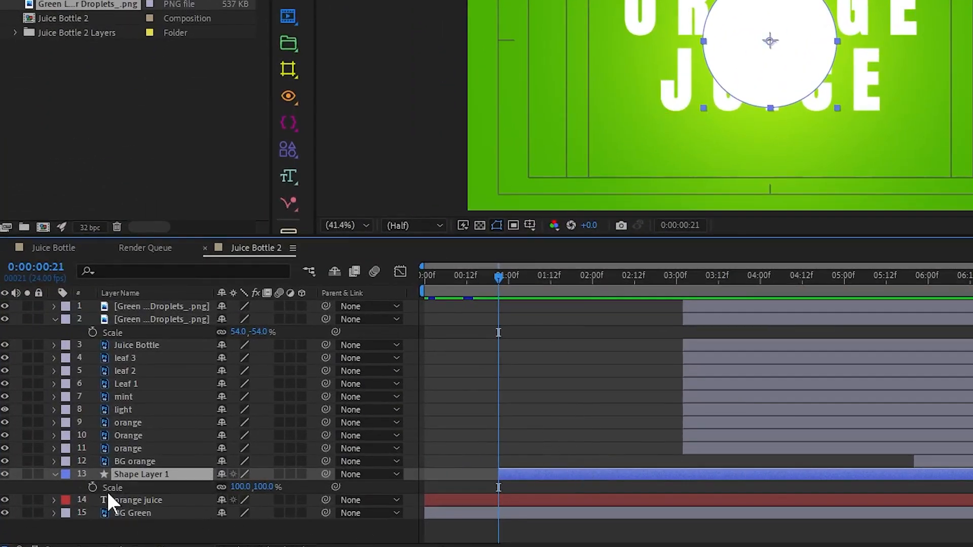
click(93, 487)
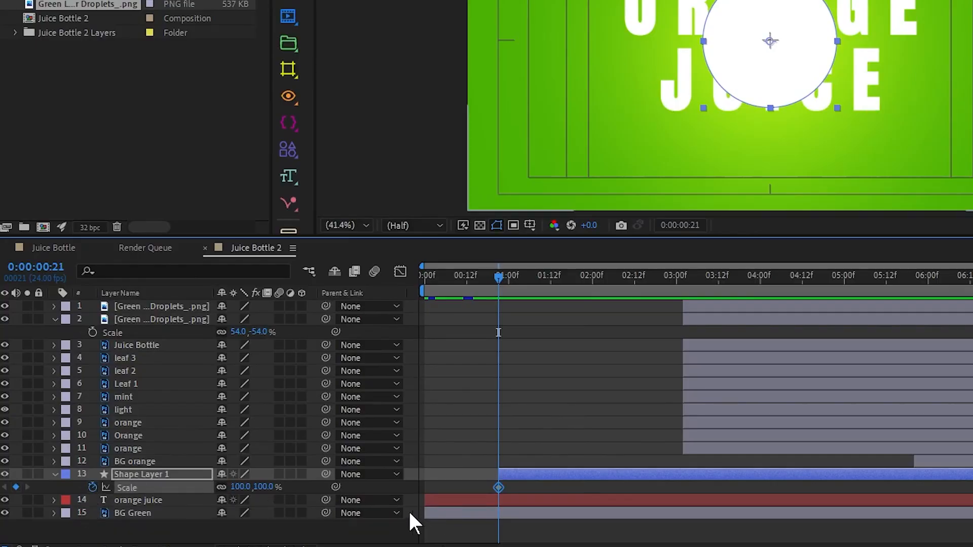
click(238, 486)
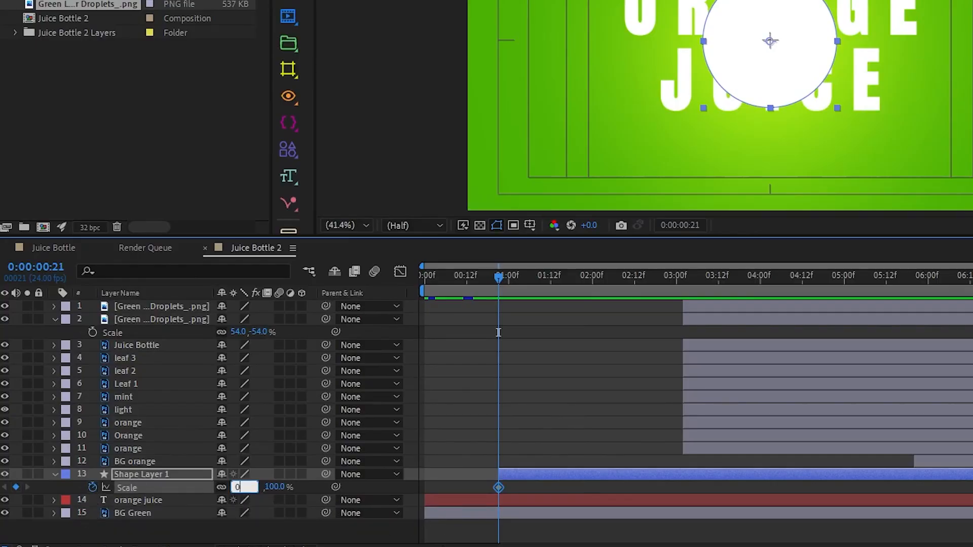
key(Return)
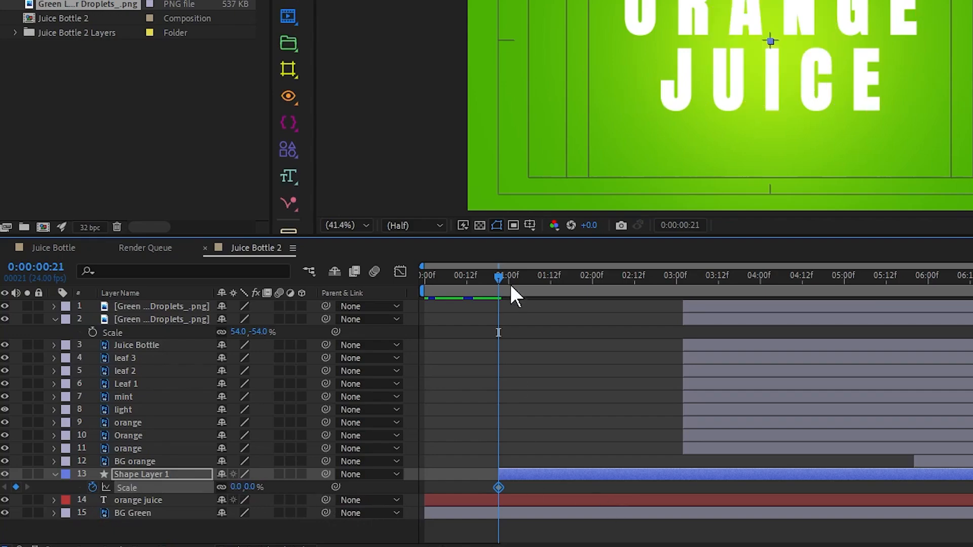
Add a second Scale keyframe that enlarges the white circle to cover the whole frame, and preview the growth.
drag(492, 278, 554, 290)
drag(238, 489, 650, 434)
drag(564, 542, 580, 540)
drag(463, 394, 409, 400)
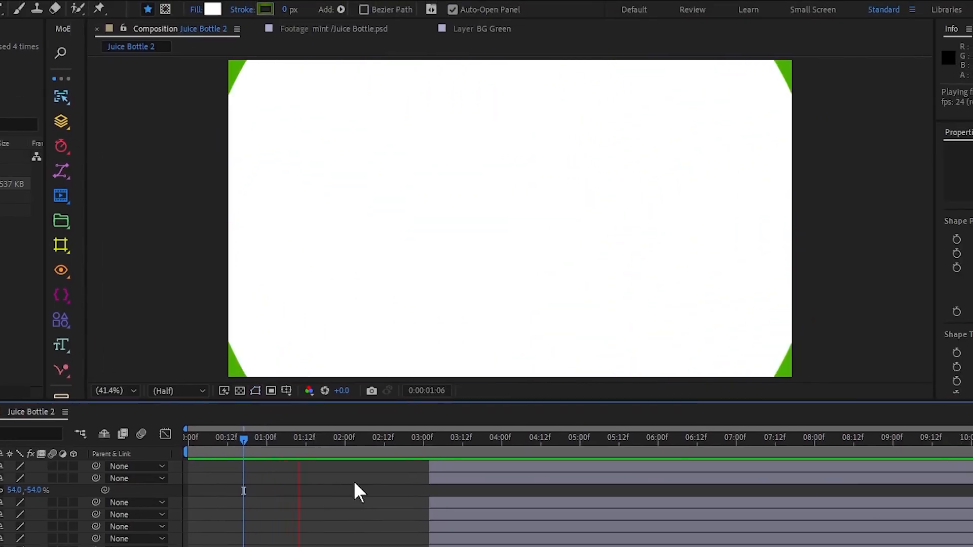
key(space)
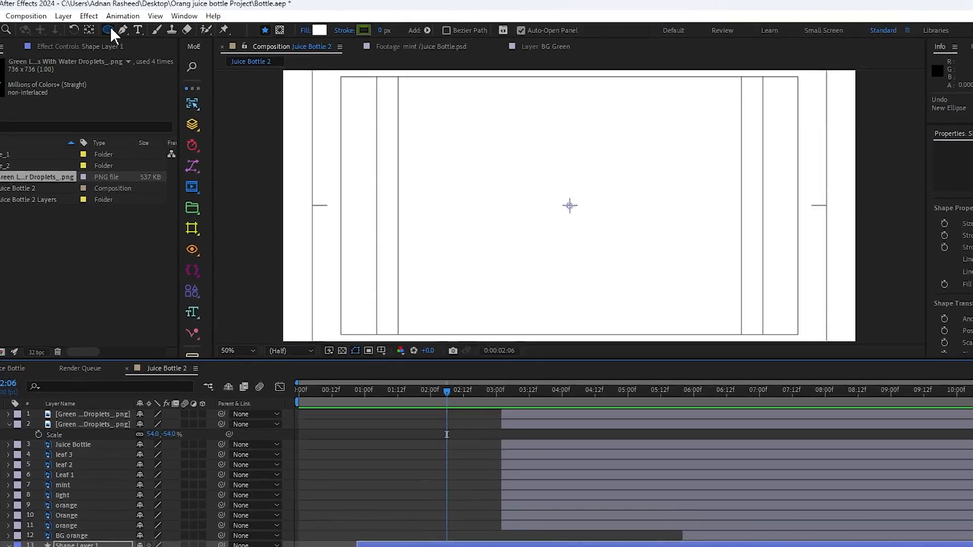
Deselect all layers, draw a second circle near the middle of the frame with the Ellipse tool, and center its anchor point.
click(123, 28)
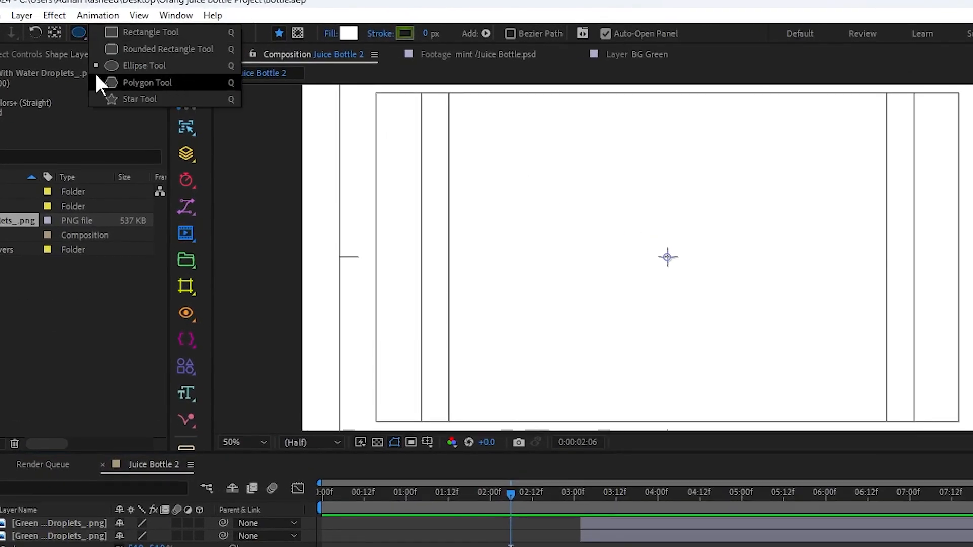
click(151, 69)
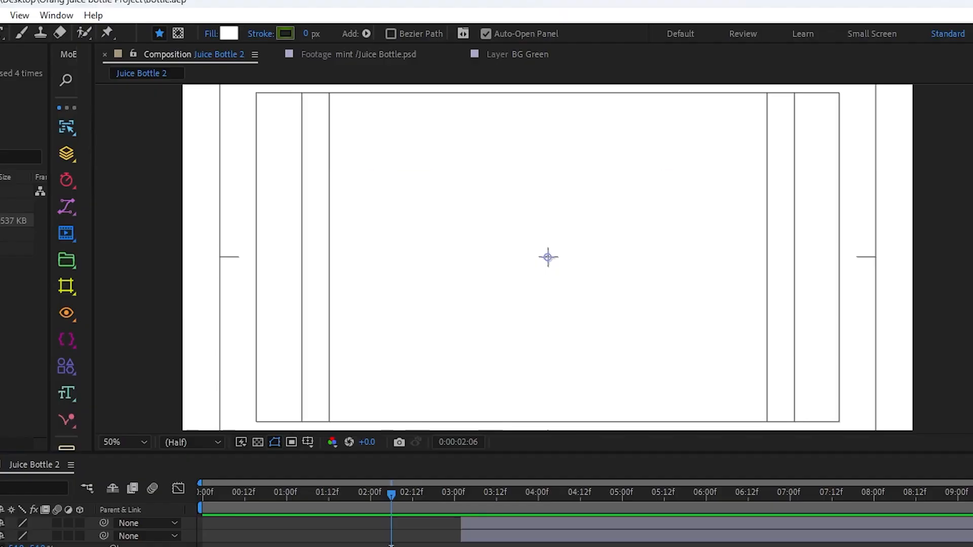
key(F2)
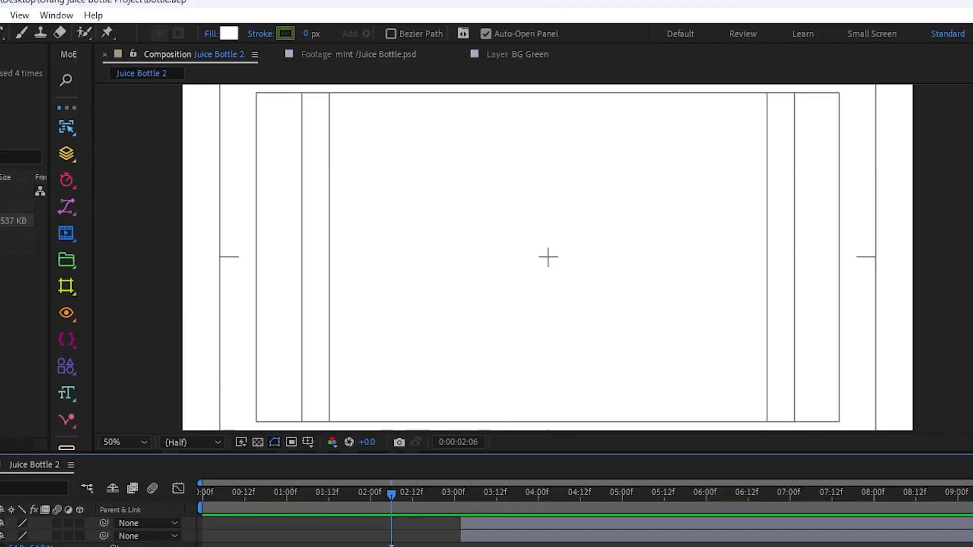
drag(488, 219, 627, 300)
key(ctrl+alt+Home)
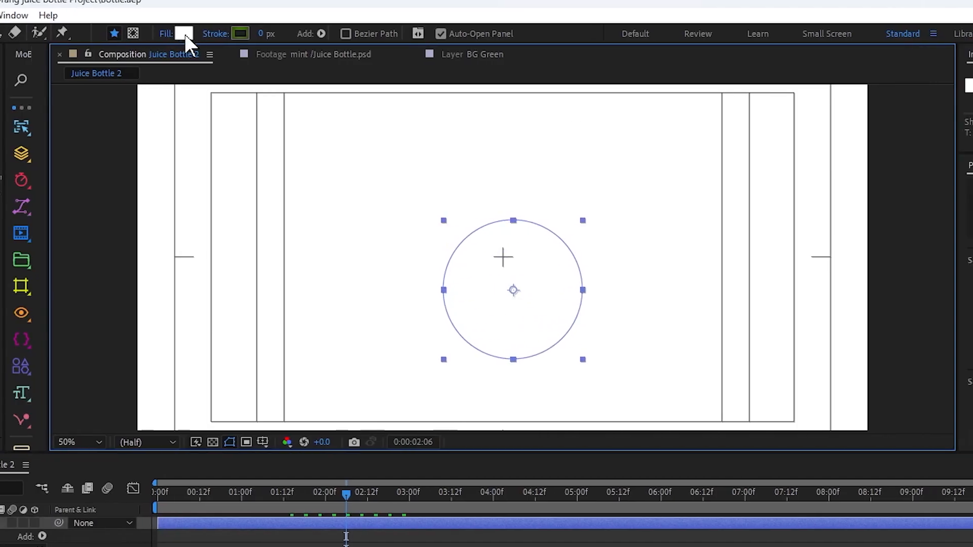
Set the second circle's fill color to FF8C8C.
click(228, 34)
drag(643, 298, 715, 274)
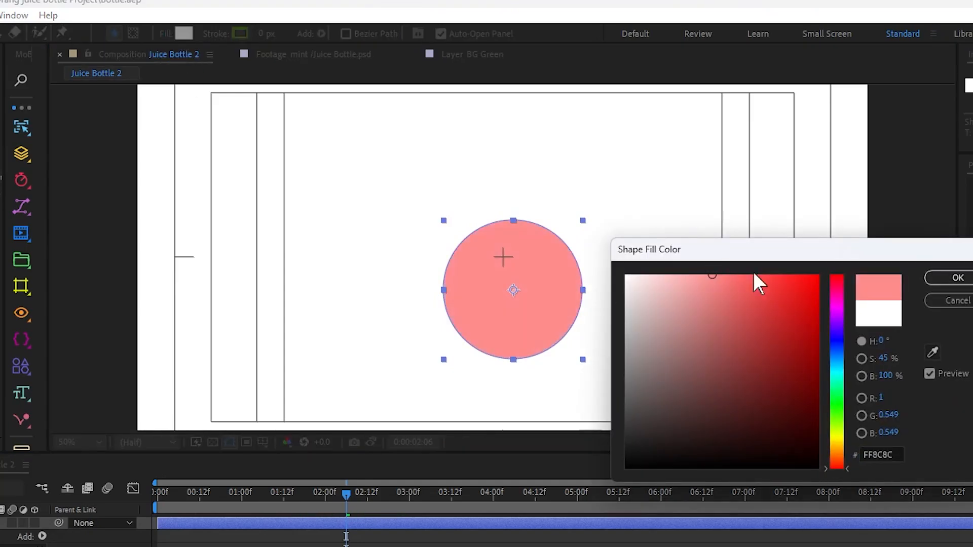
click(954, 278)
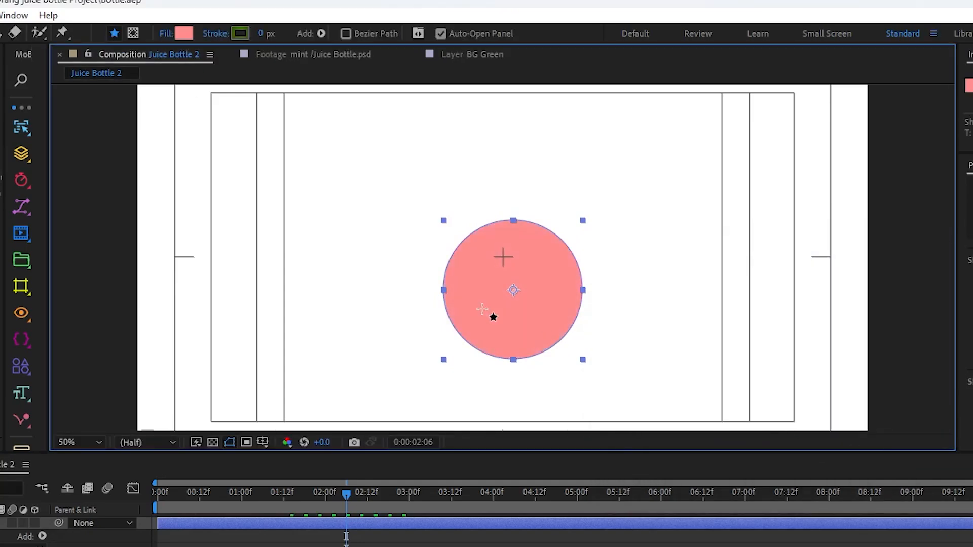
Center the second circle in the composition and move Shape Layer 2 directly above Shape Layer 1 in the layer stack.
key(ctrl+Home)
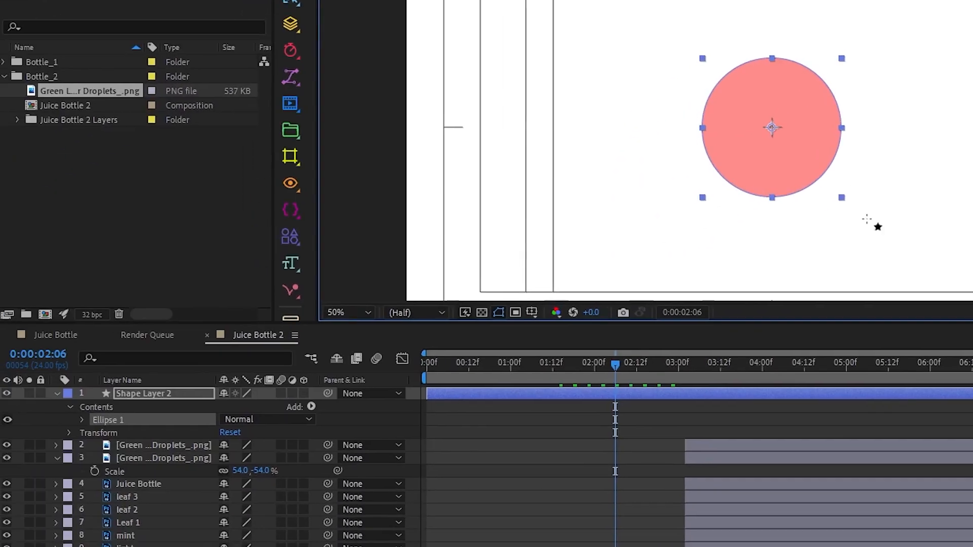
scroll(715, 432, down, 2)
scroll(623, 443, up, 2)
drag(144, 400, 243, 546)
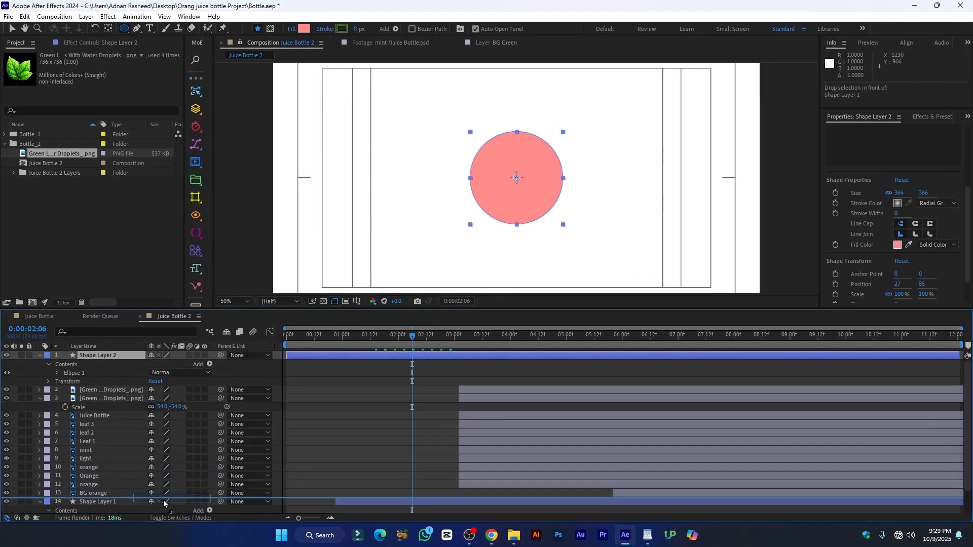
drag(164, 504, 163, 504)
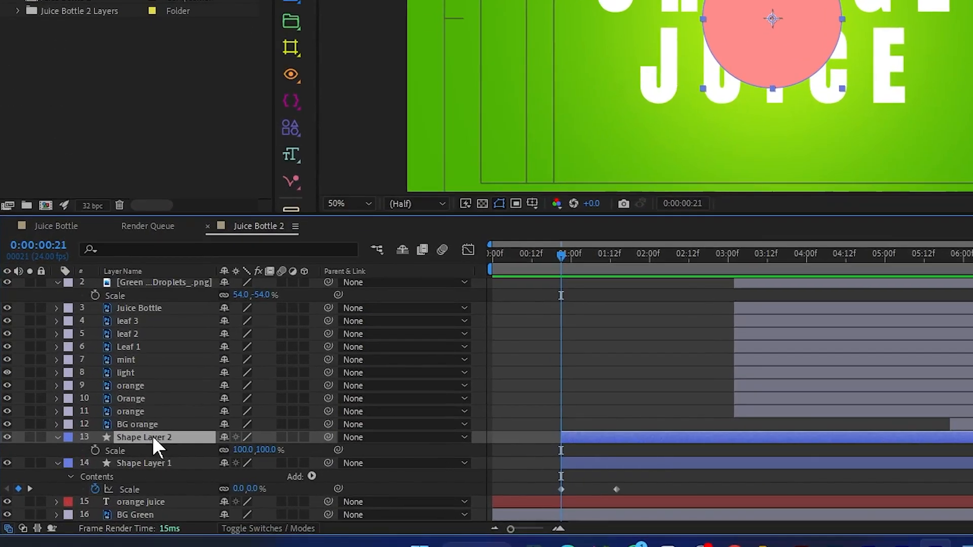
Use Shape Layer 2 as the track matte of Shape Layer 1 and invert the matte.
click(176, 463)
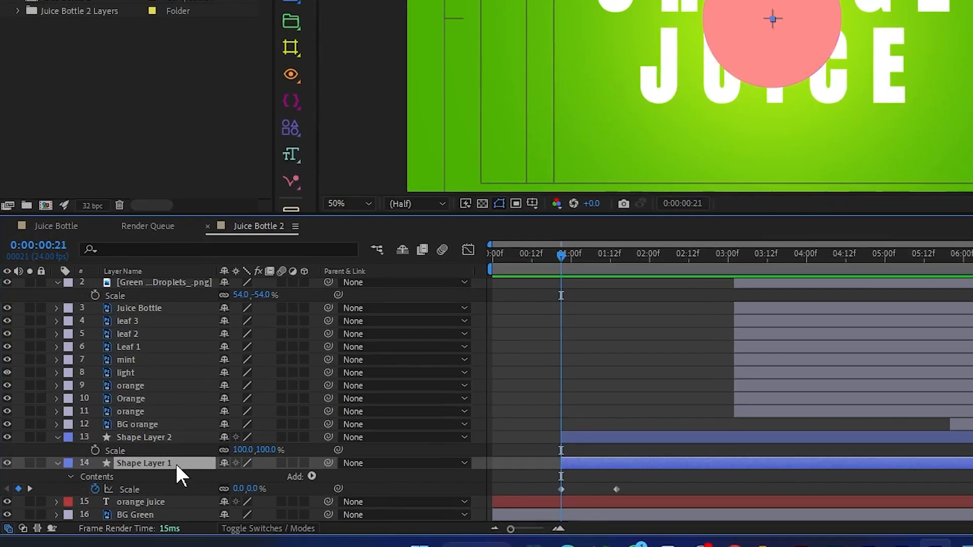
click(261, 529)
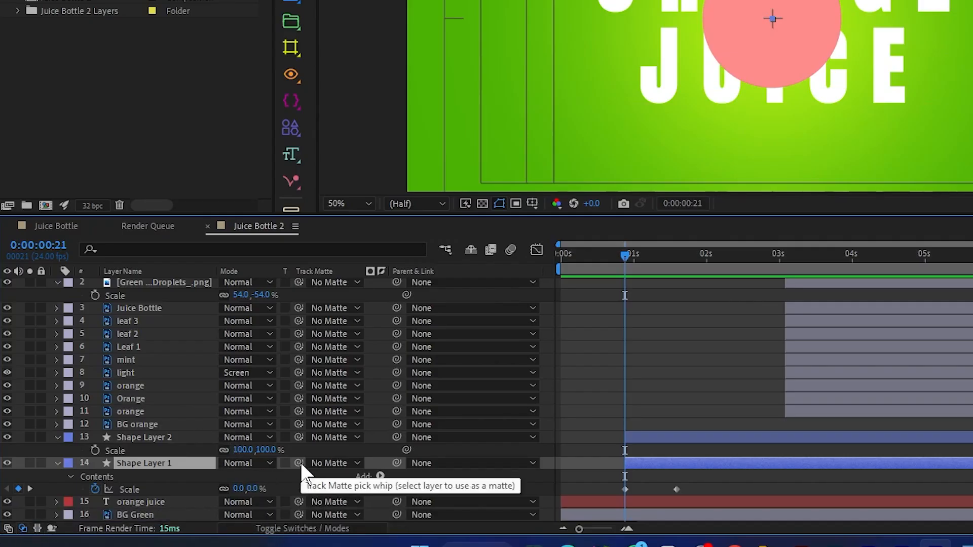
drag(297, 463, 137, 437)
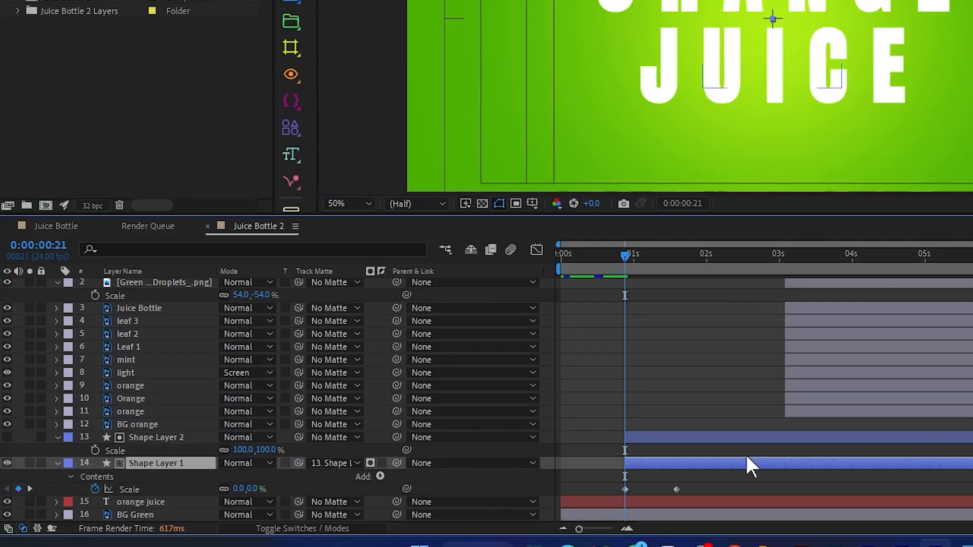
click(381, 464)
Add a Scale keyframe of 228% to Shape Layer 2 at 0:00:01:14.
drag(624, 256, 645, 257)
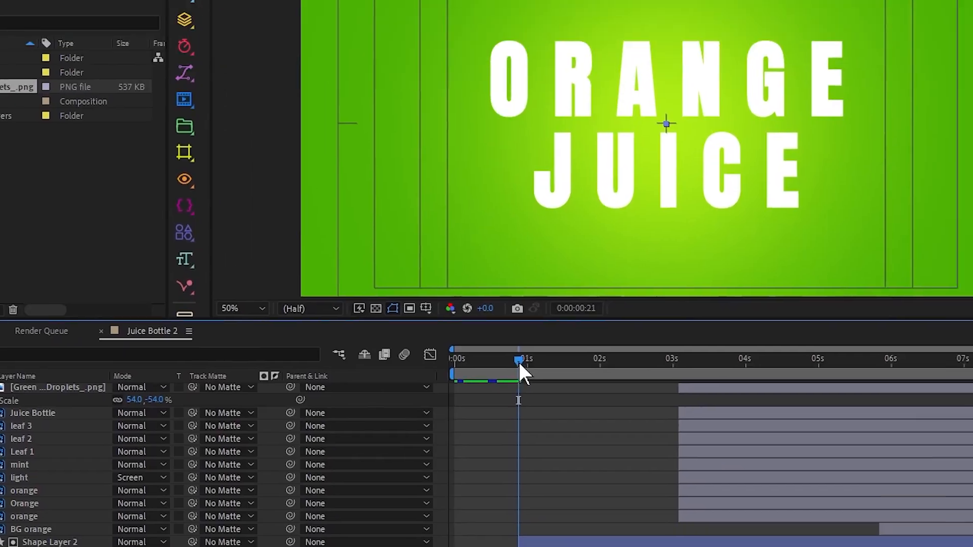
drag(452, 449, 483, 461)
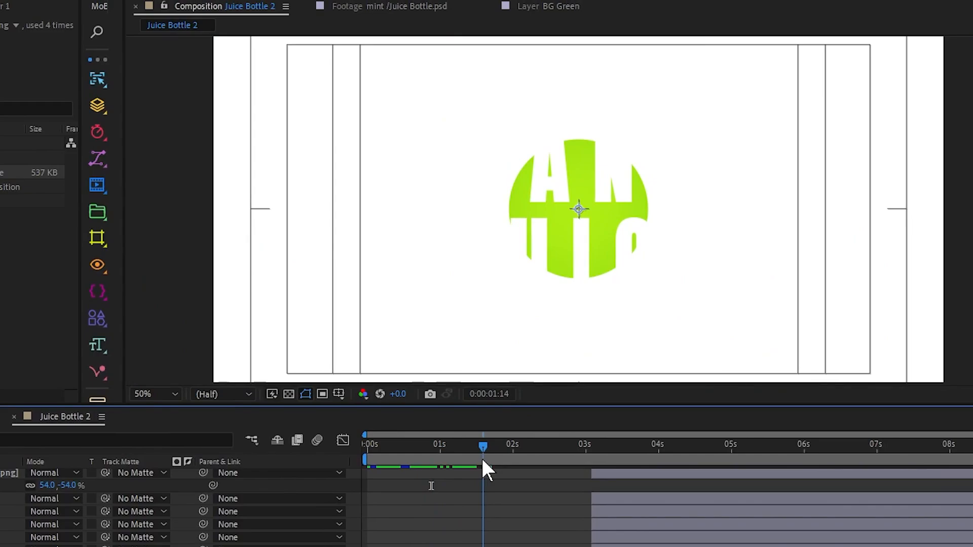
click(650, 446)
scroll(651, 476, up, 2)
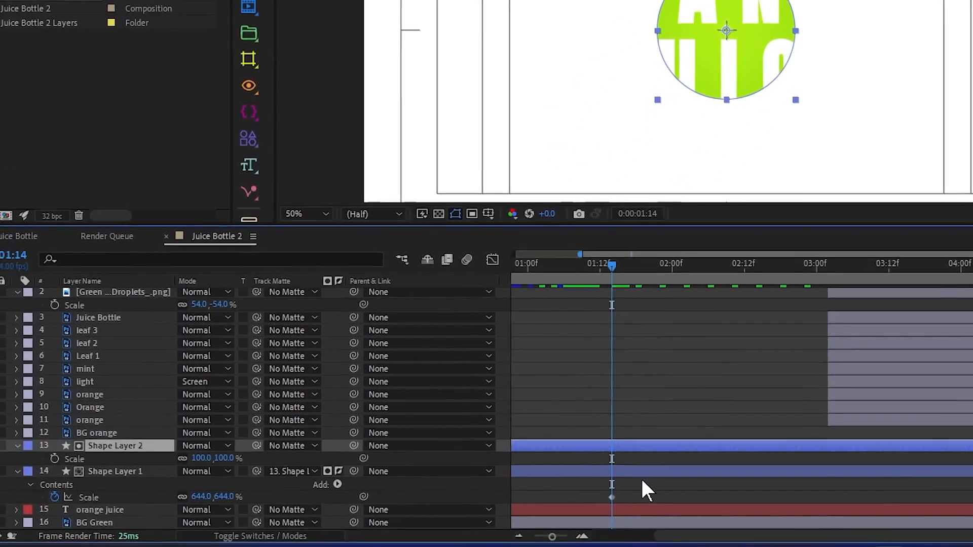
scroll(643, 437, up, 1)
scroll(643, 437, down, 1)
scroll(642, 437, left, 2)
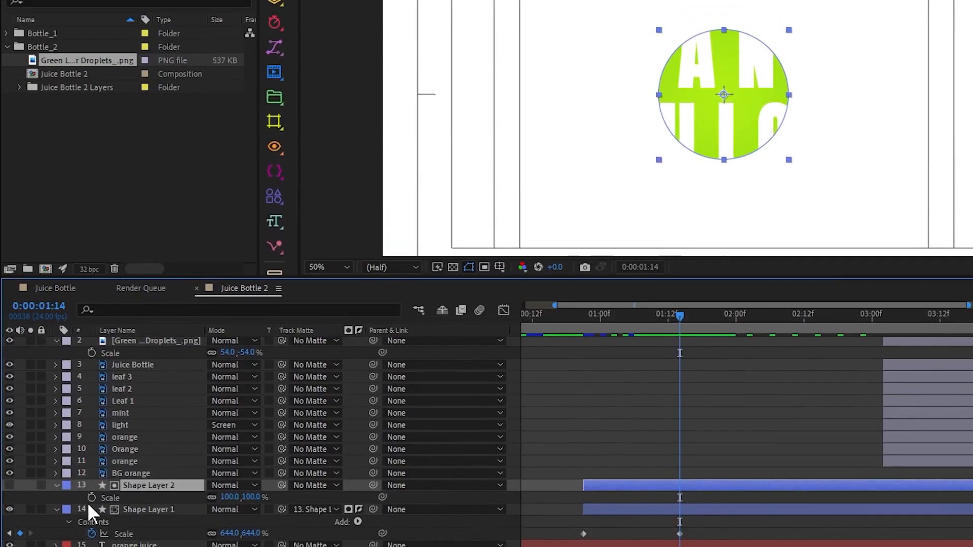
click(91, 442)
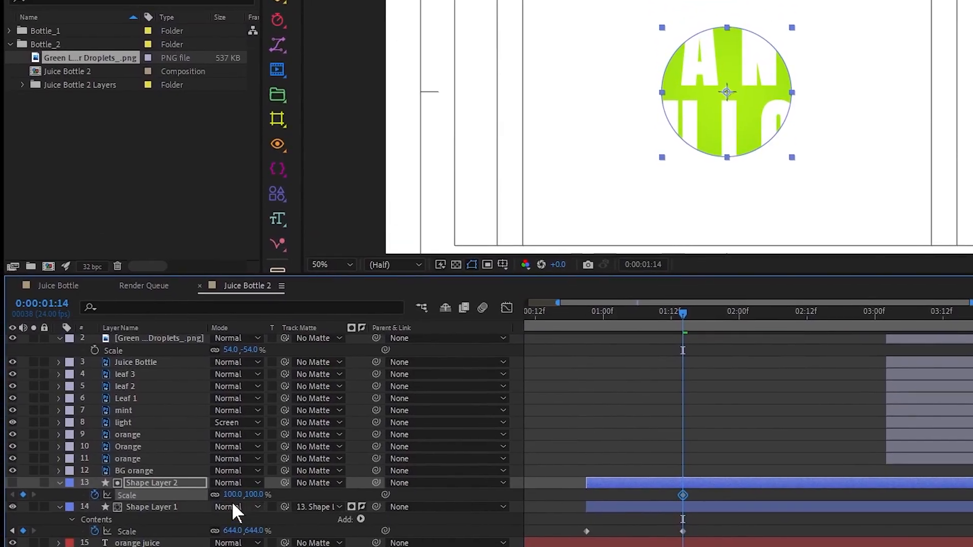
drag(233, 495, 328, 495)
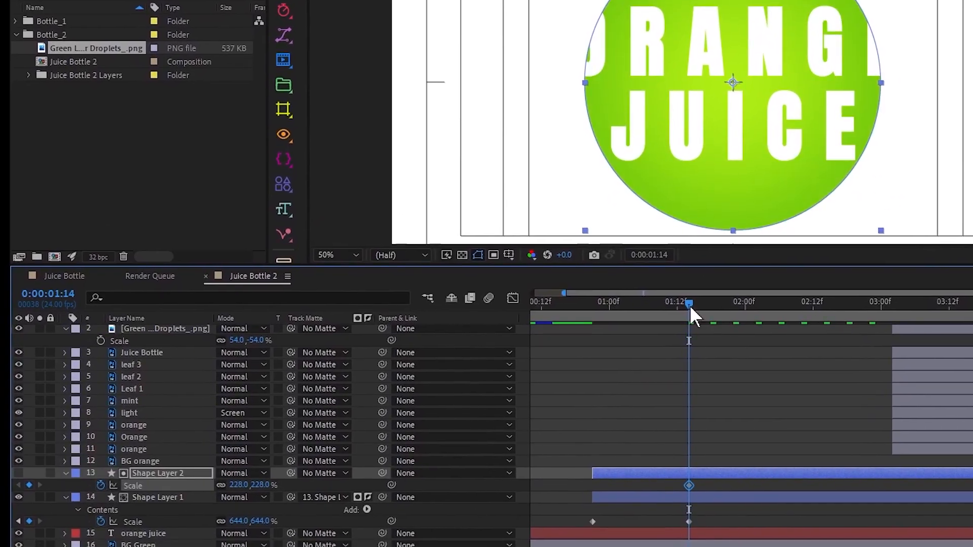
Add a Scale keyframe of 0% to Shape Layer 2 at 0:00:00:21.
drag(689, 305, 582, 321)
click(242, 473)
text(0)
key(Return)
Apply Easy Ease to both shape layers' Scale keyframes and lengthen both influence handles so the speed curves peak midway.
drag(713, 468, 533, 511)
key(F9)
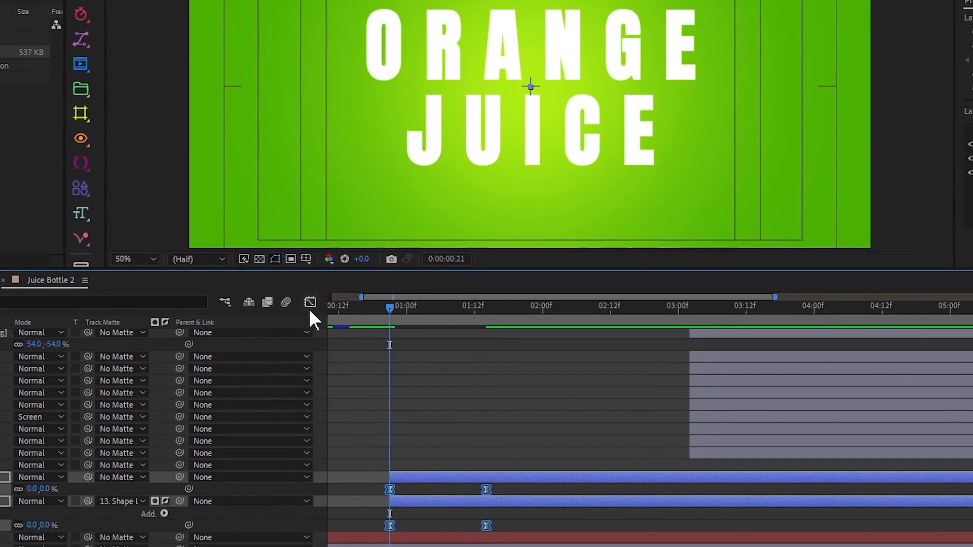
click(310, 302)
drag(384, 494, 373, 478)
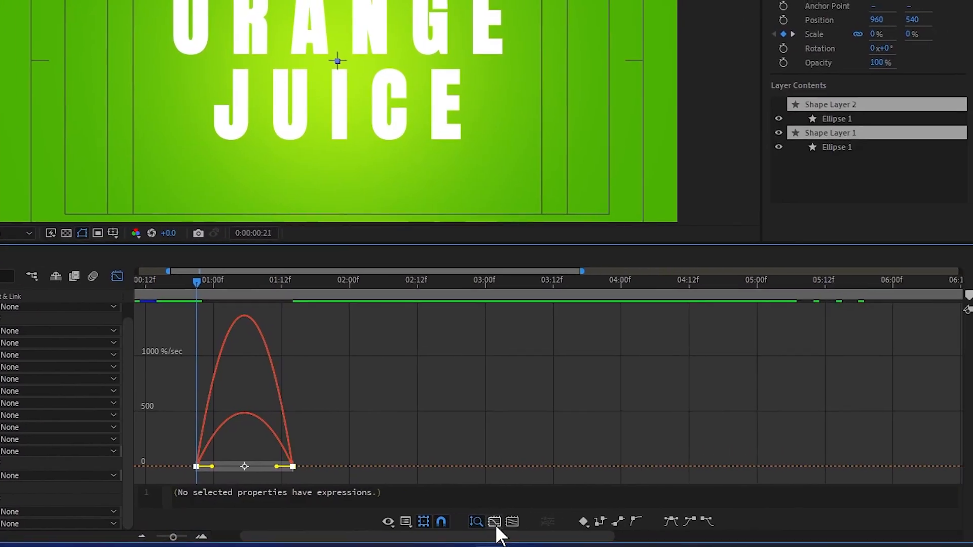
click(495, 523)
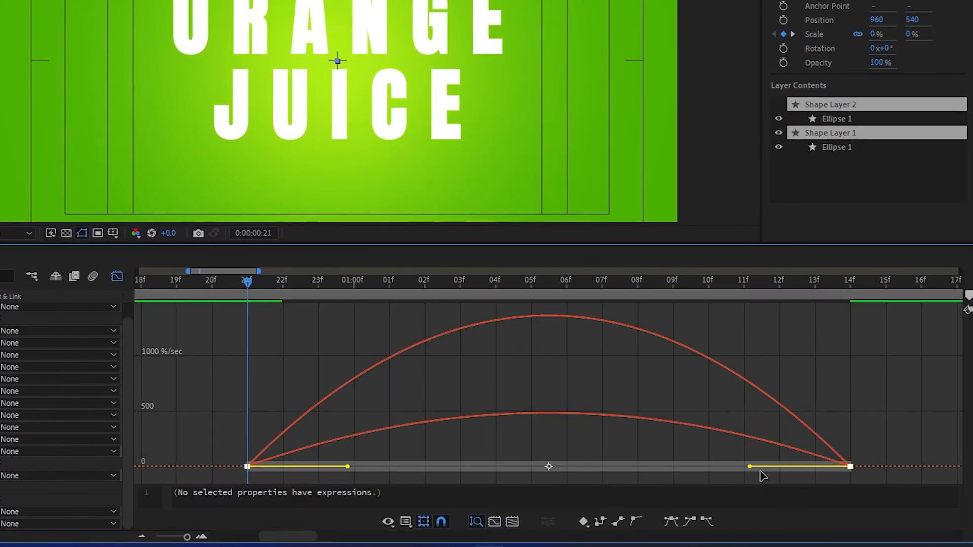
drag(750, 466, 643, 468)
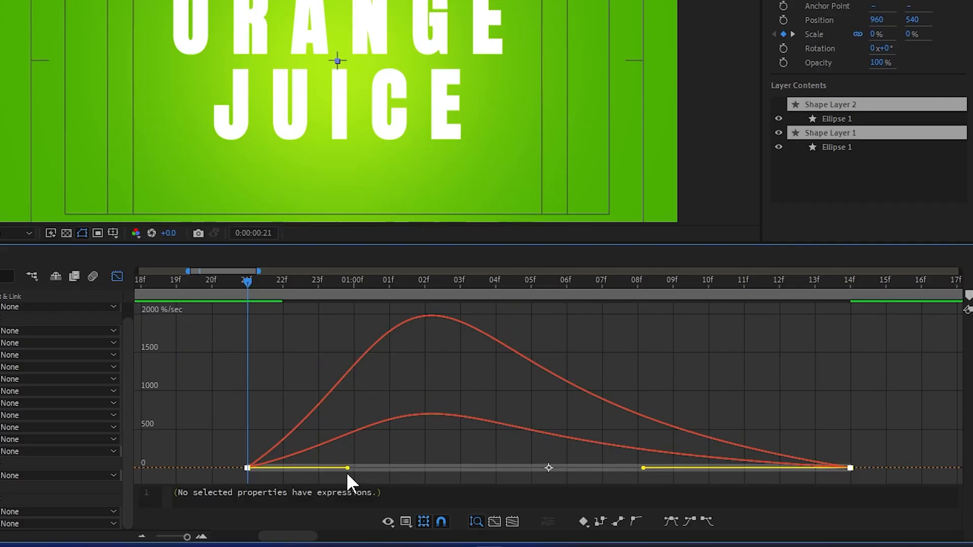
drag(347, 468, 447, 467)
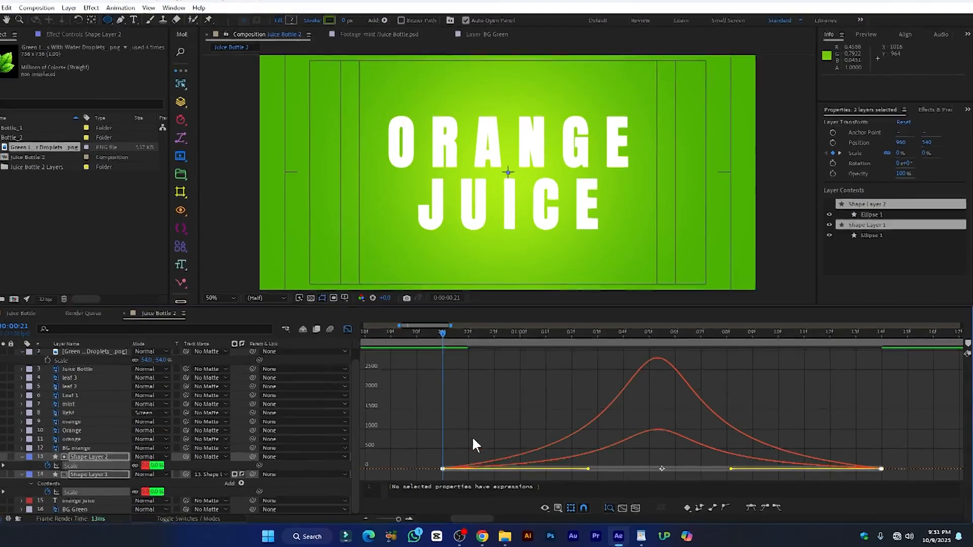
scroll(217, 409, down, 3)
click(359, 332)
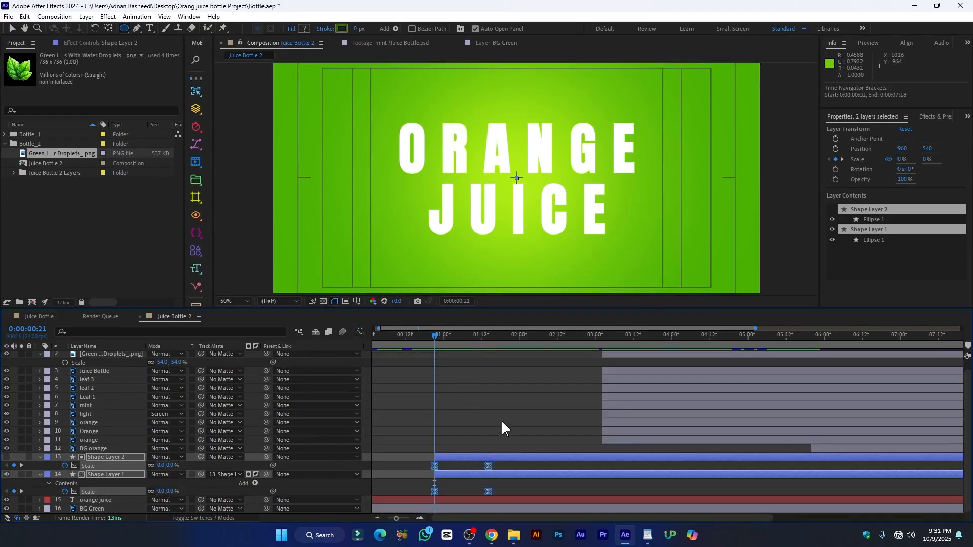
Preview the eased circle transition starting from 0:00:00:15.
key(space)
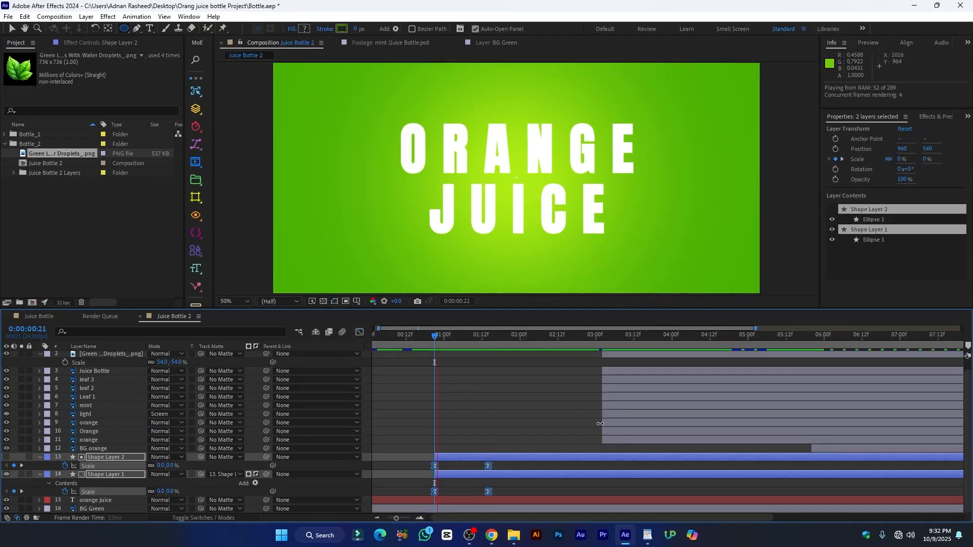
click(416, 337)
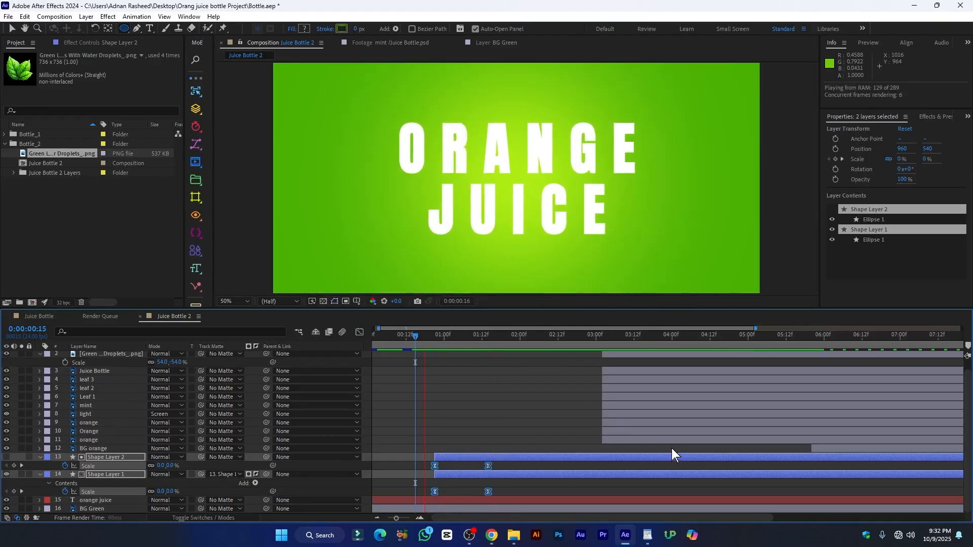
key(space)
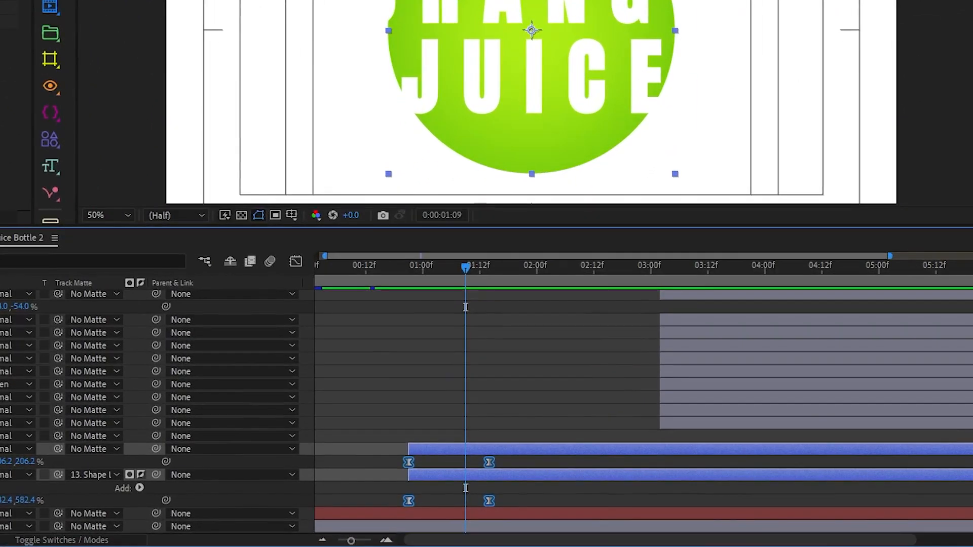
Switch to AE Expressions.rtf in WordPad, copy the elastic expression code, and return to After Effects.
mouse_move(625, 535)
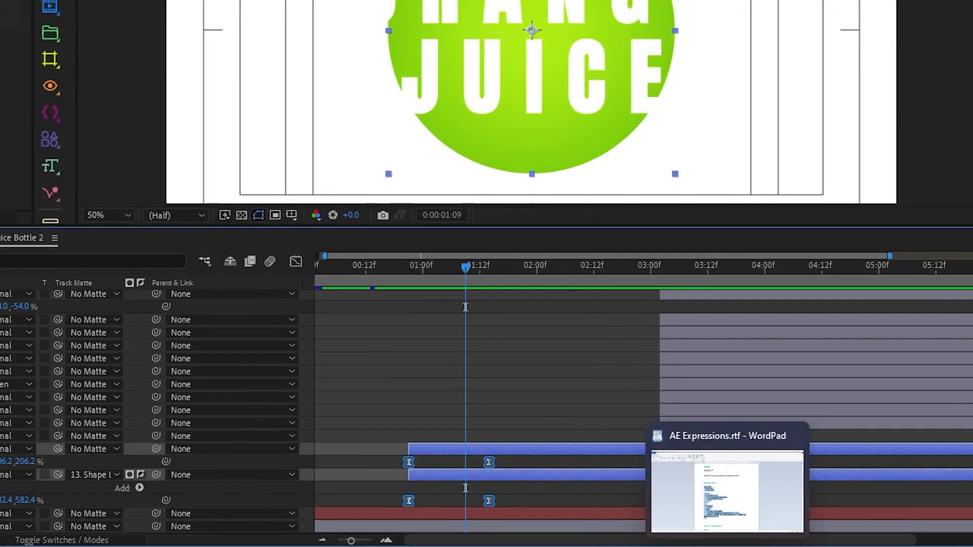
click(728, 538)
click(512, 110)
drag(318, 446, 220, 107)
right_click(306, 219)
click(345, 241)
click(695, 538)
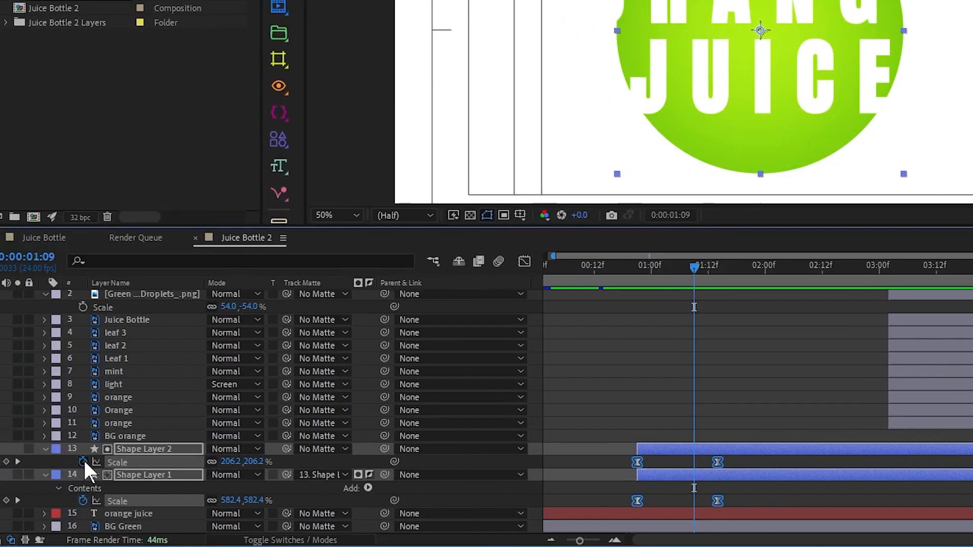
Add an expression to Shape Layer 2's Scale, replacing the default text with the copied elastic code.
alt+click(83, 461)
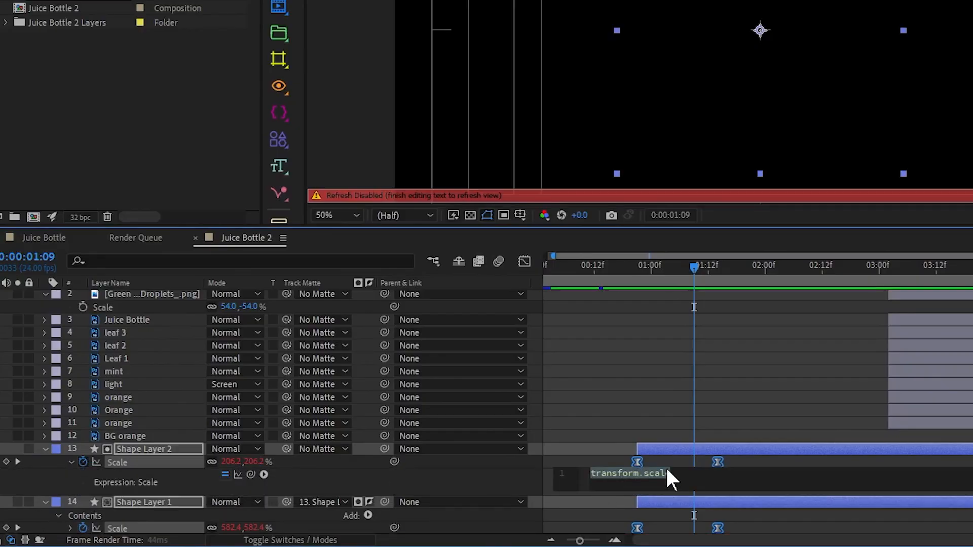
key(BackSpace)
key(ctrl+v)
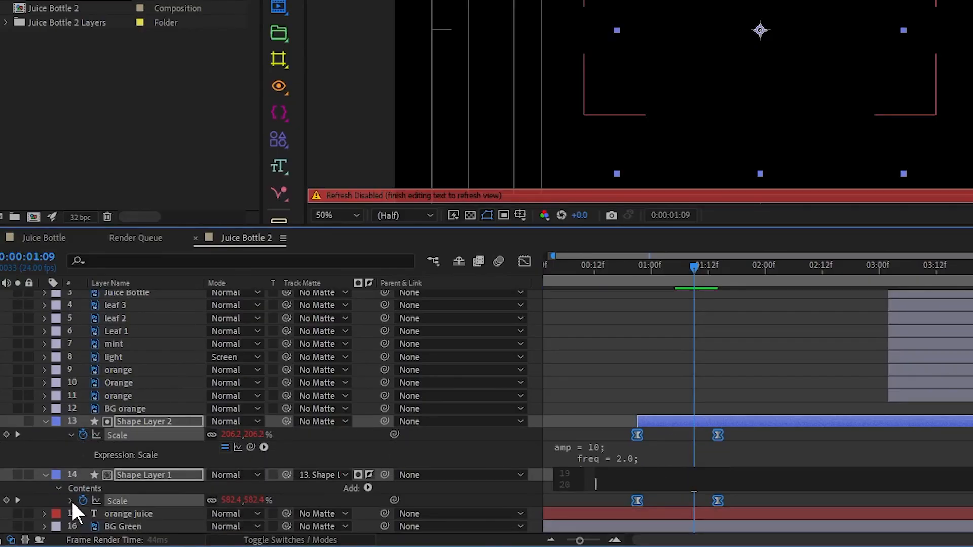
alt+click(81, 500)
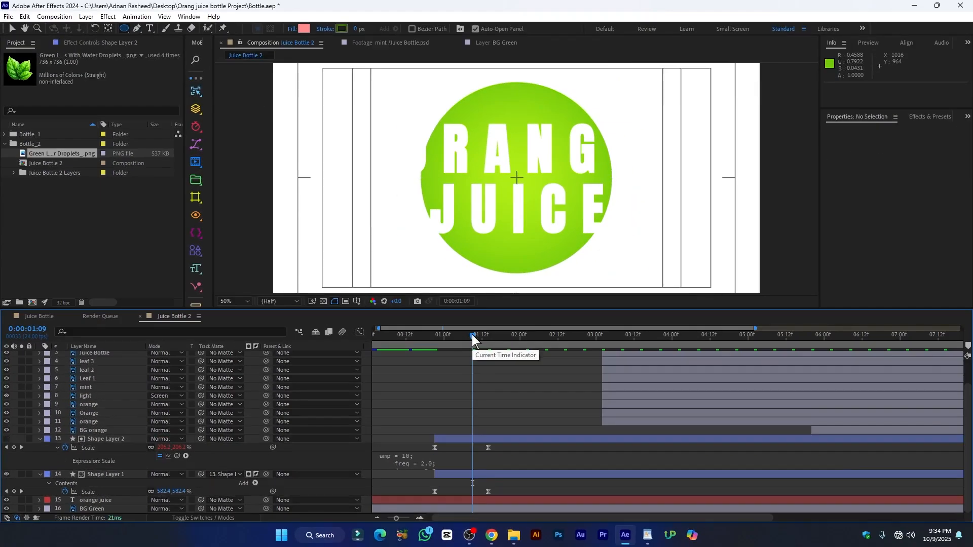
Play back the elastic circle reveal from before the transition begins to check its bounce.
drag(472, 334, 399, 334)
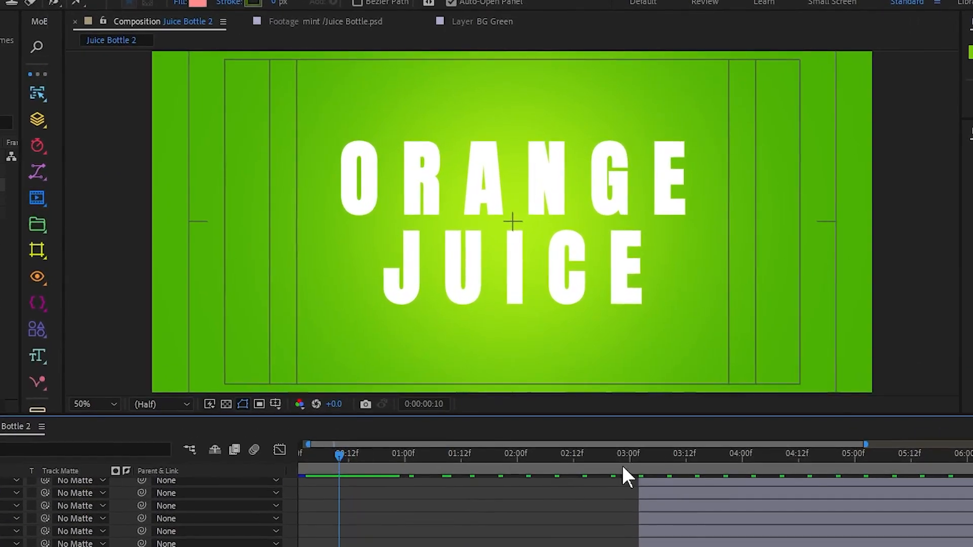
key(space)
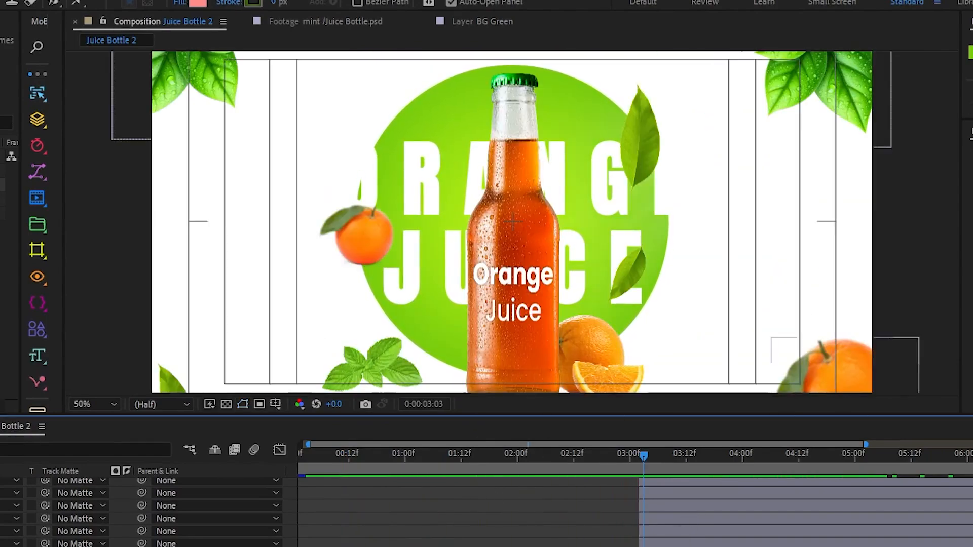
drag(415, 464, 330, 465)
key(space)
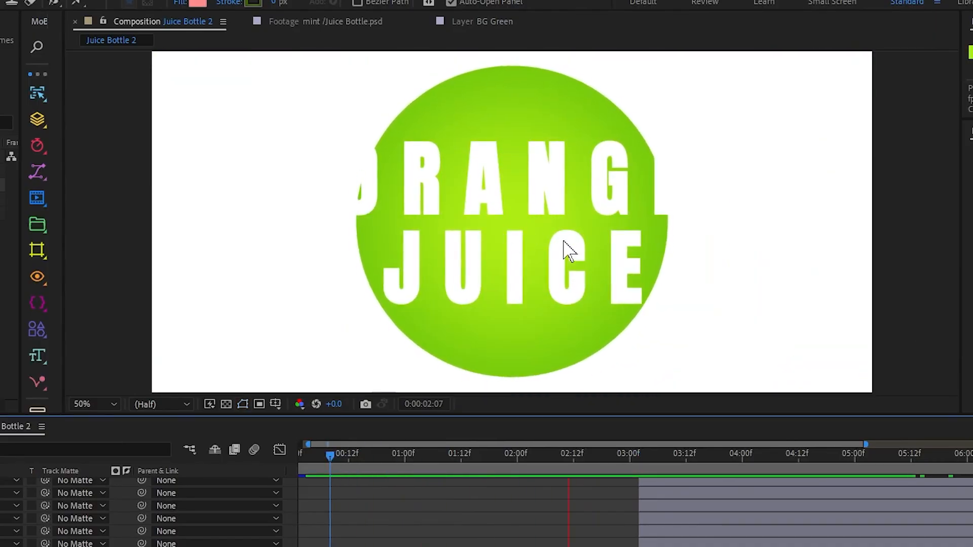
key(space)
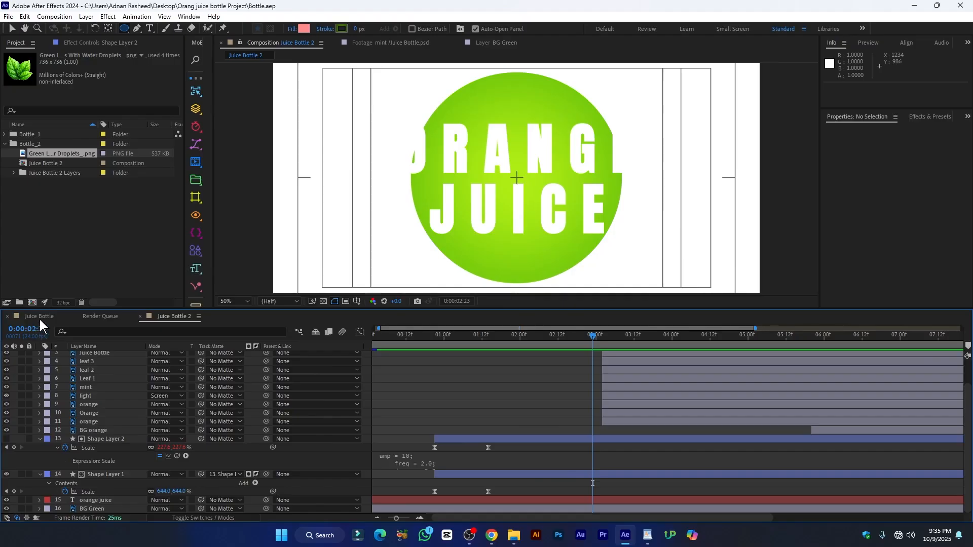
Check the bottle's entrance around 0:00:01:06 in the Juice Bottle composition, then return to Juice Bottle 2.
click(39, 318)
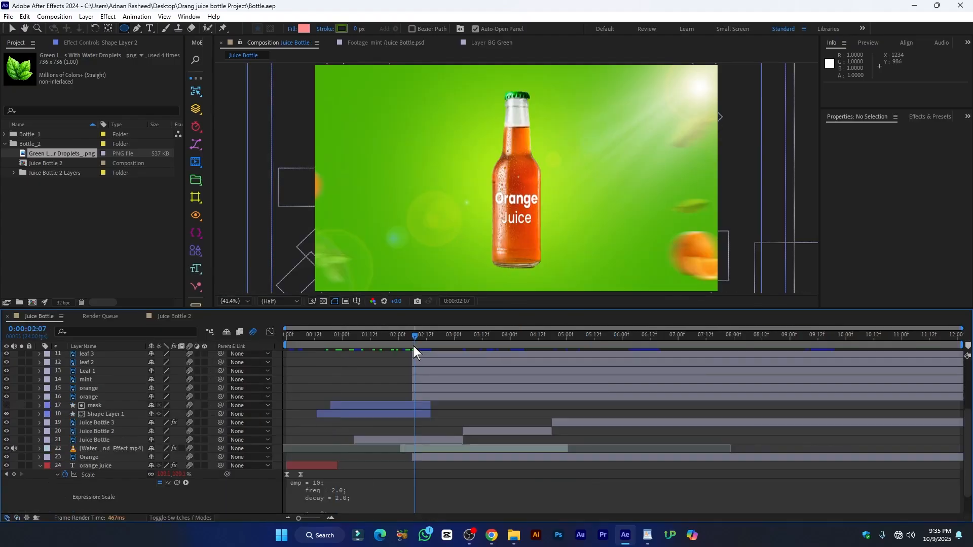
drag(415, 338, 354, 345)
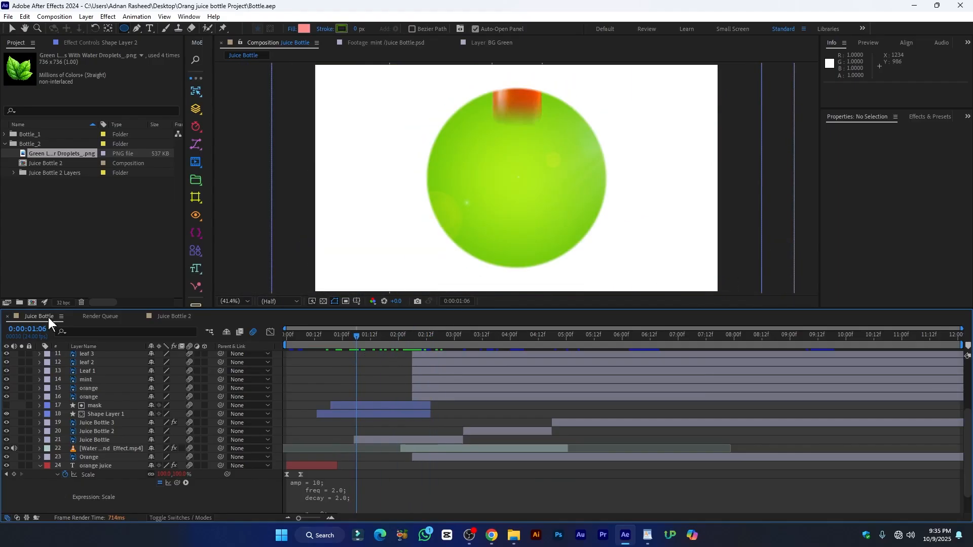
click(174, 316)
Move the Juice Bottle layer below Shape Layer 1 and above the orange juice text layer.
click(556, 449)
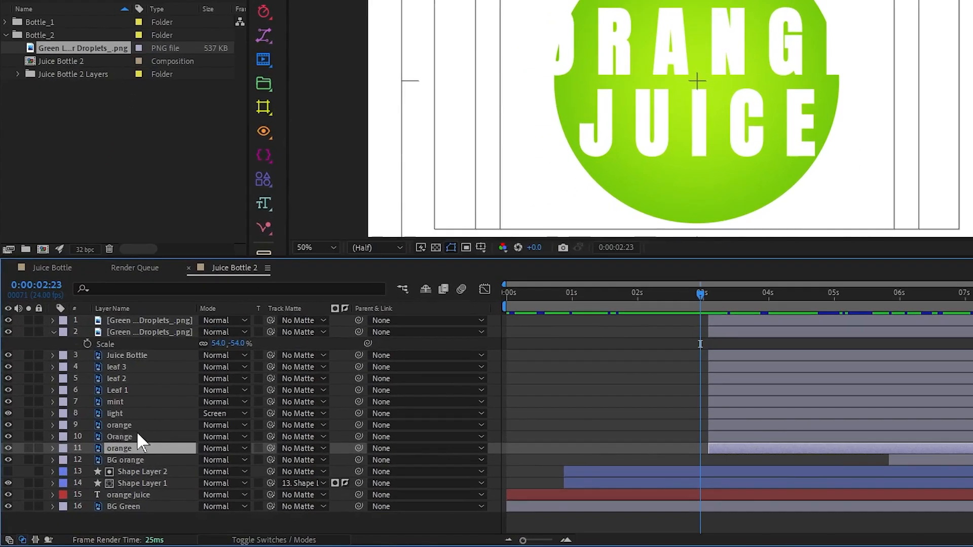
drag(110, 366, 137, 464)
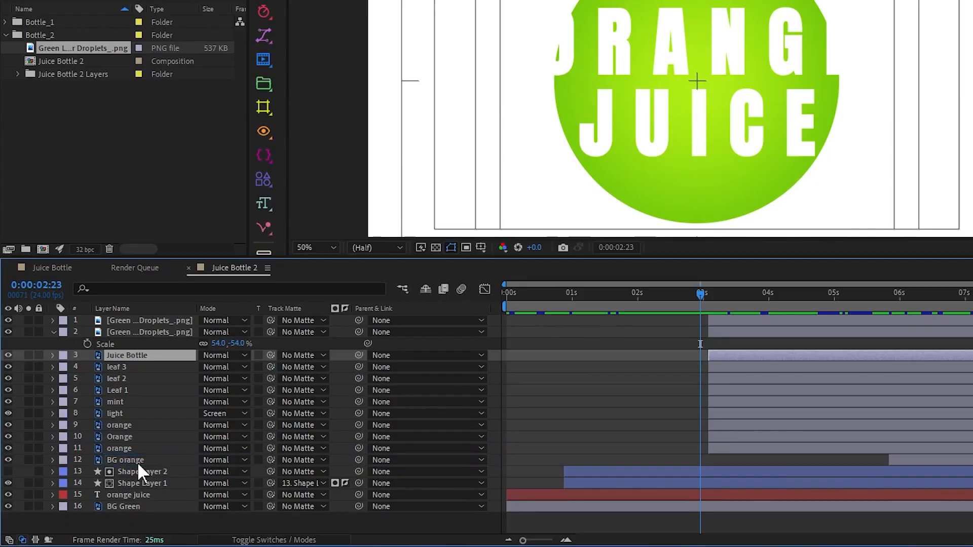
drag(160, 459, 176, 488)
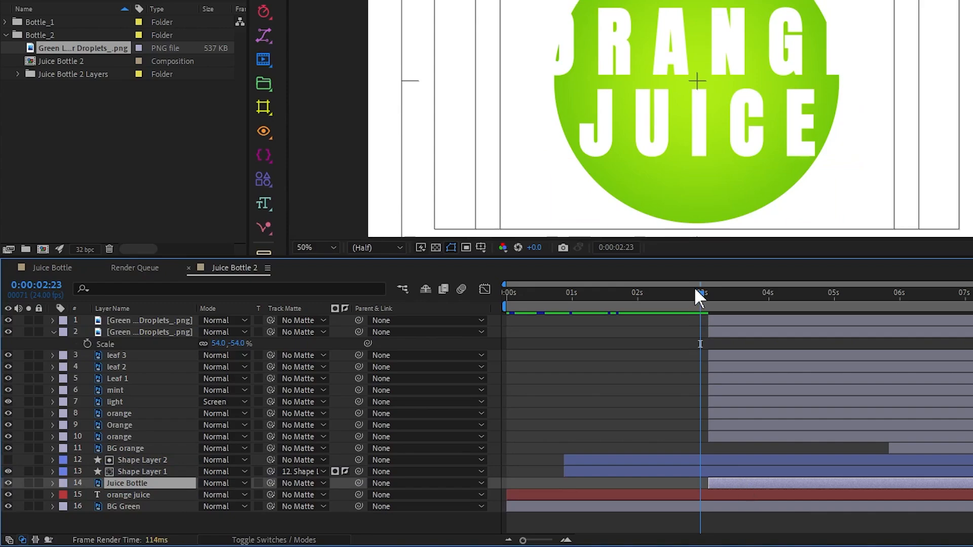
Keyframe the orange juice text layer's Opacity from 100% at 0:00:00:21 to 0% at 0:00:01:04.
key(ctrl+Down)
drag(698, 298, 561, 299)
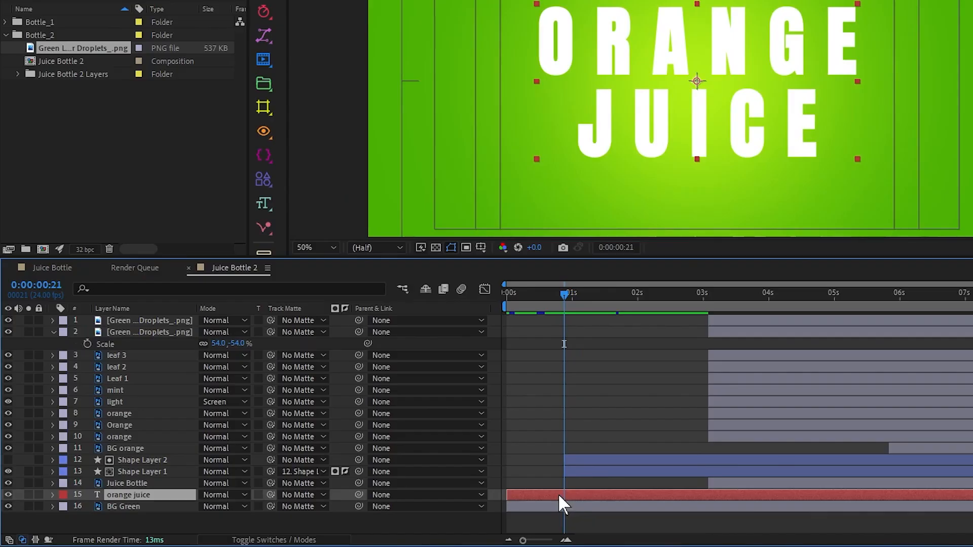
key(t)
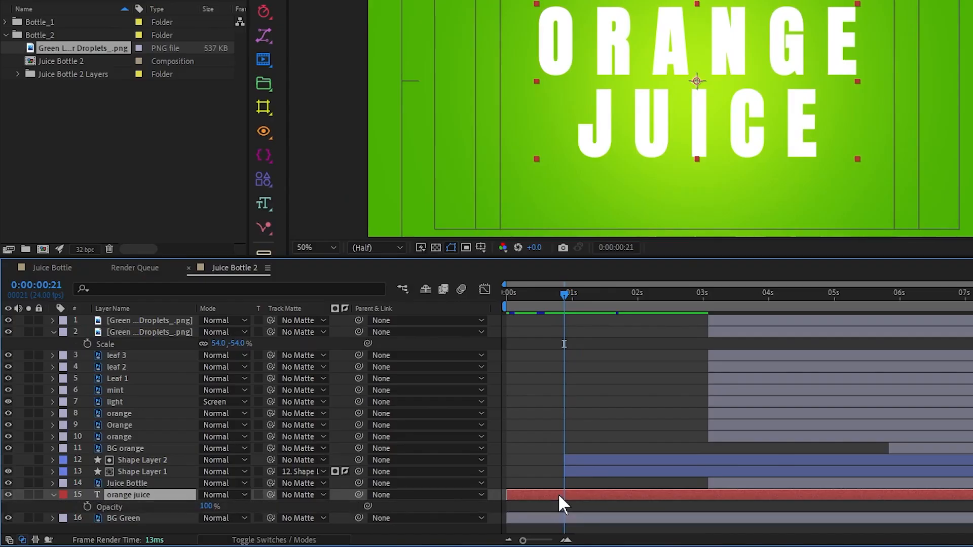
click(87, 506)
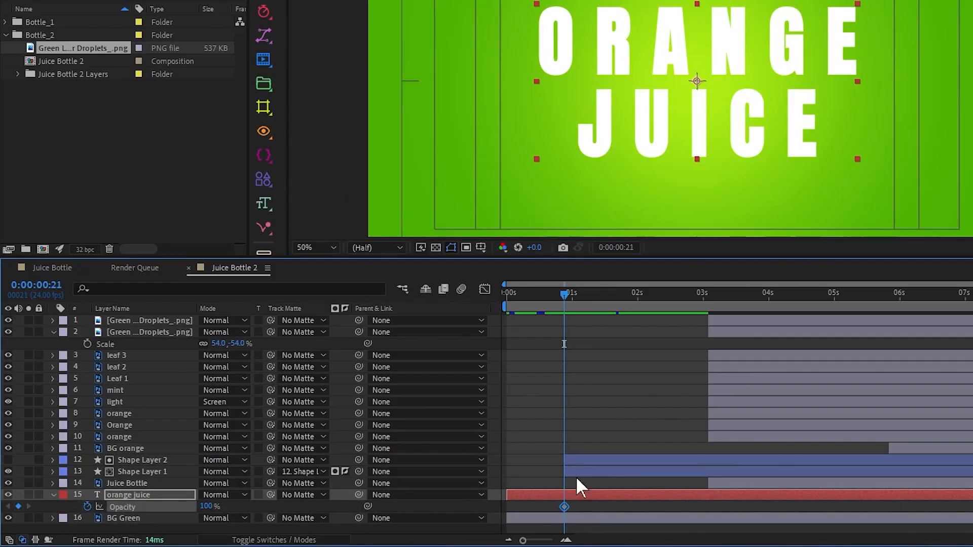
mouse_move(566, 303)
mouse_down()
mouse_move(587, 303)
mouse_move(579, 303)
mouse_up()
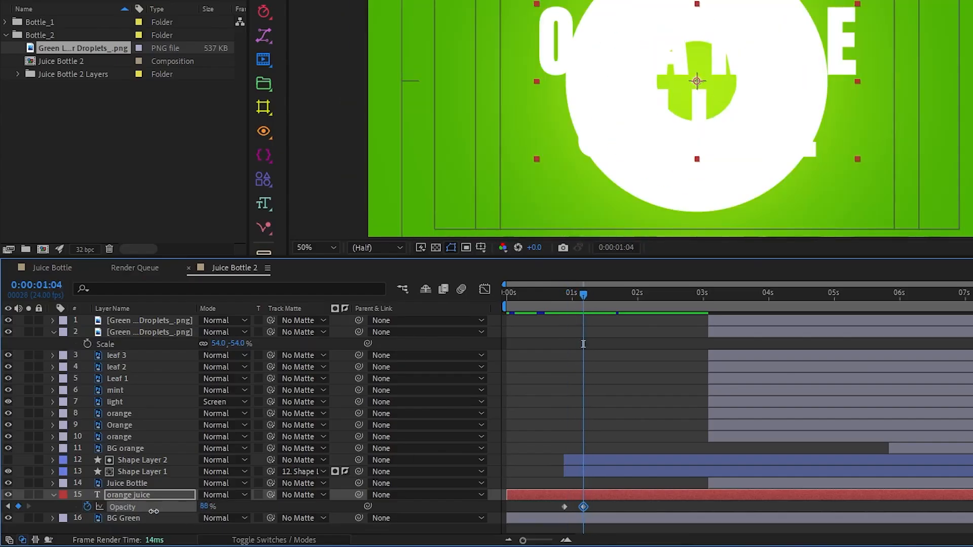
drag(171, 509, 84, 511)
Apply Easy Ease to both Opacity keyframes of the orange juice text layer.
drag(582, 298, 564, 294)
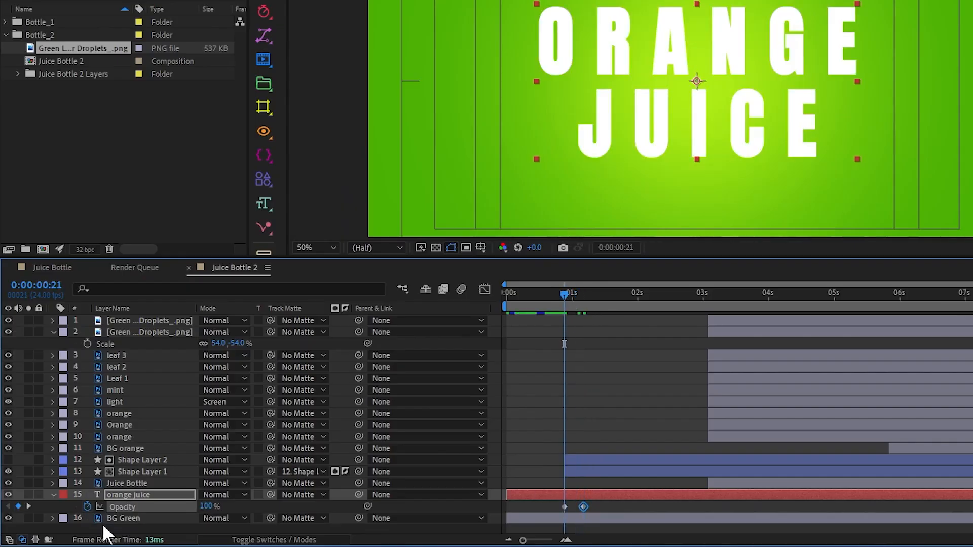
drag(594, 504, 495, 513)
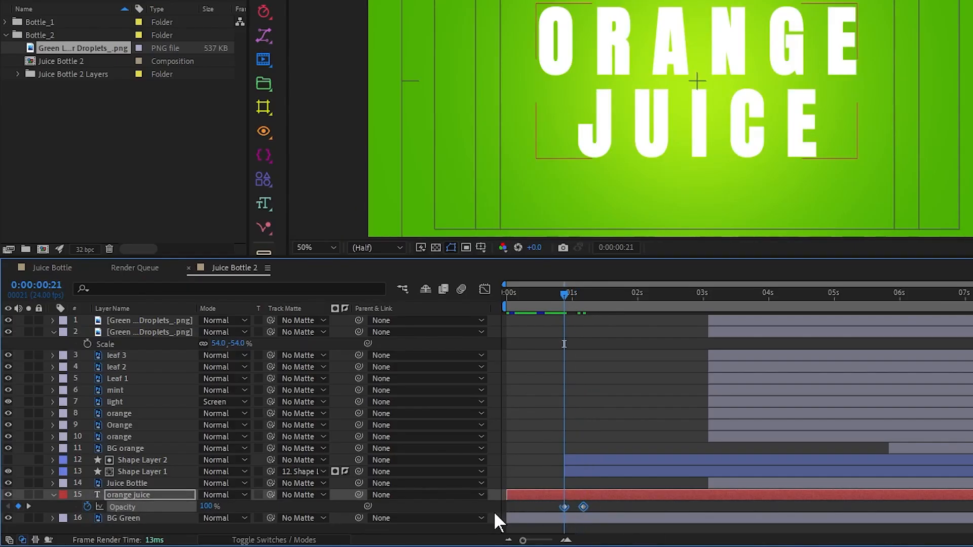
key(F9)
Shift Shape Layer 2 to start a few frames after Shape Layer 1, and check the circle transition around 0:00:01:06.
click(574, 460)
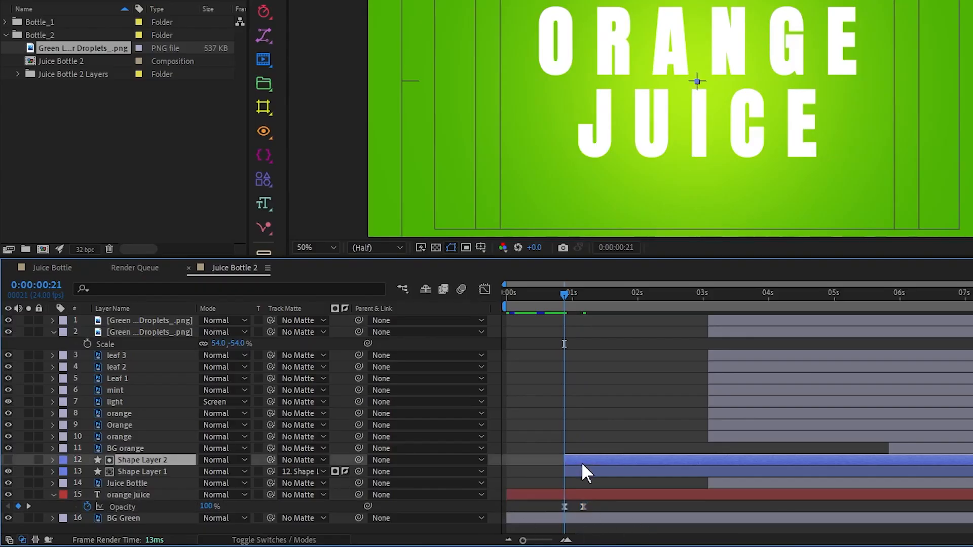
drag(577, 460, 585, 459)
drag(568, 299, 623, 304)
drag(581, 309, 588, 318)
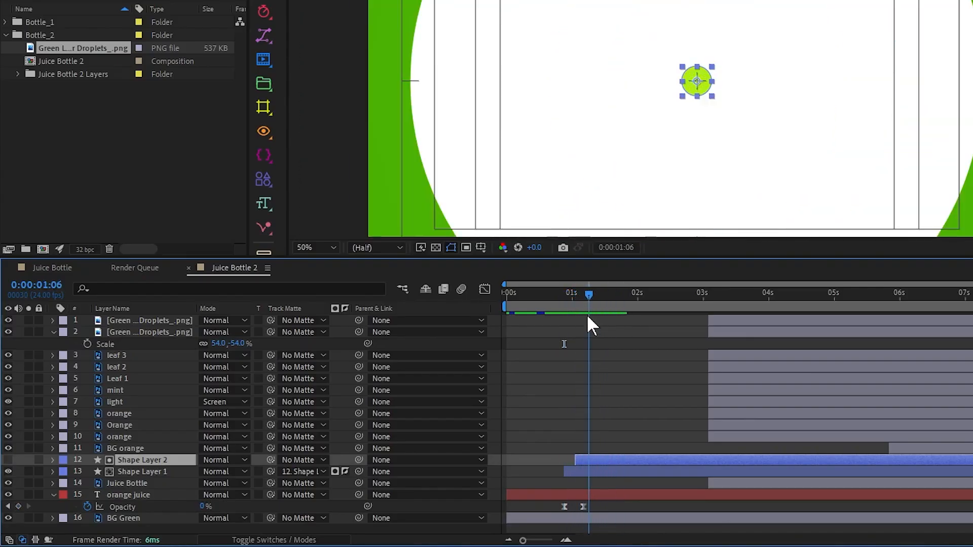
Move the Juice Bottle layer to start at 0:00:01:13 and give it a Position keyframe at about 0:00:02:04.
drag(722, 485, 617, 483)
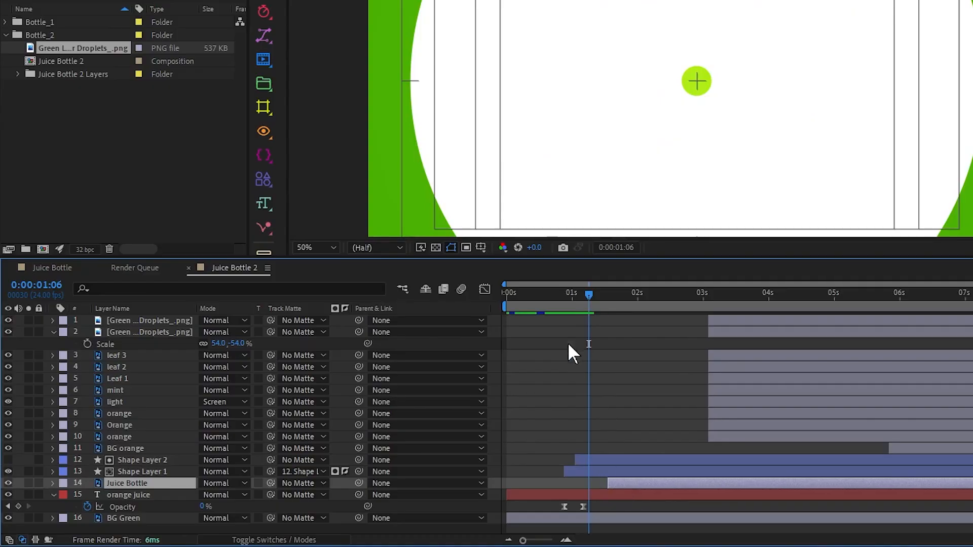
drag(588, 299, 613, 298)
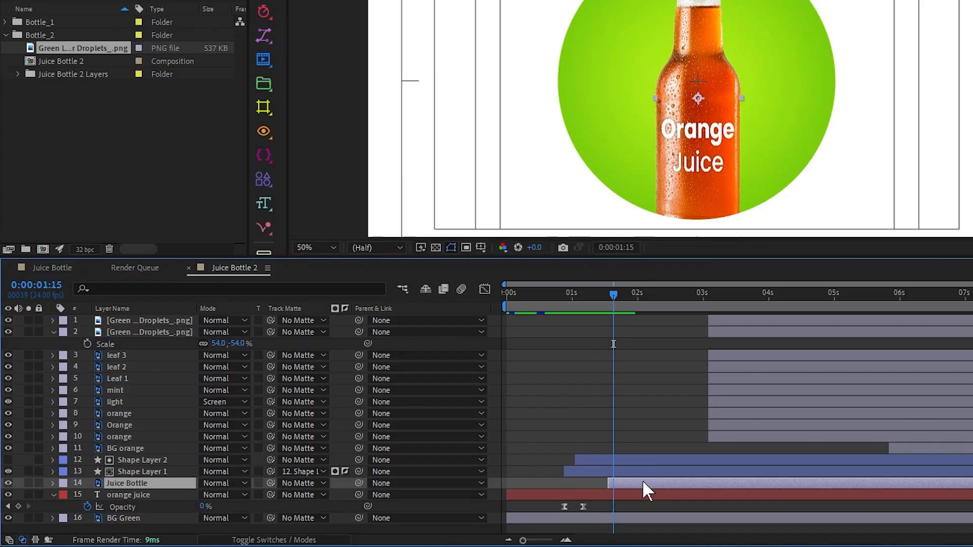
key(p)
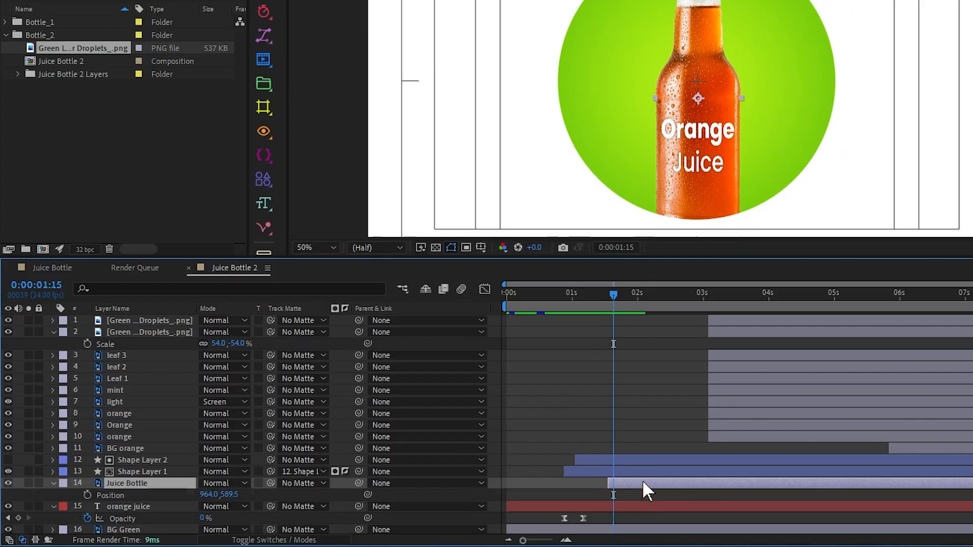
click(88, 494)
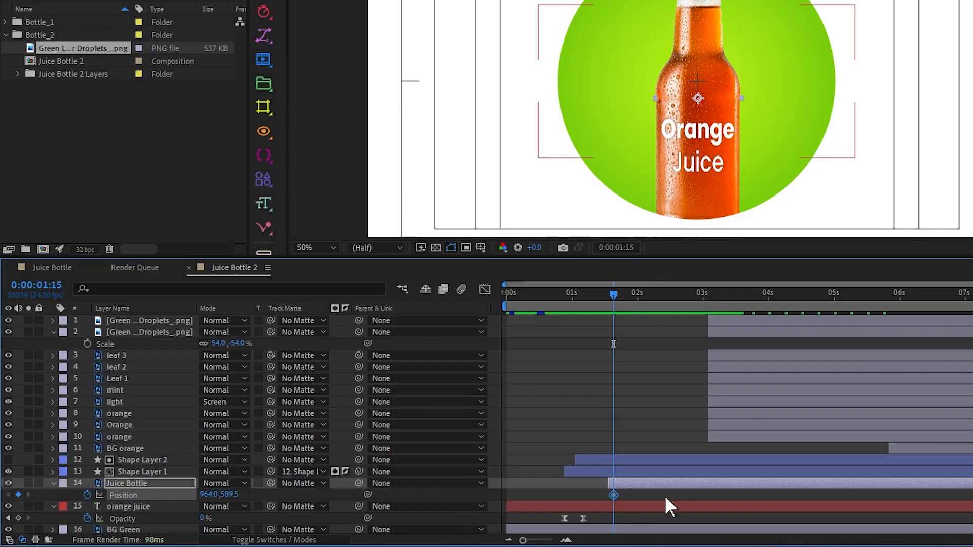
drag(614, 495, 649, 496)
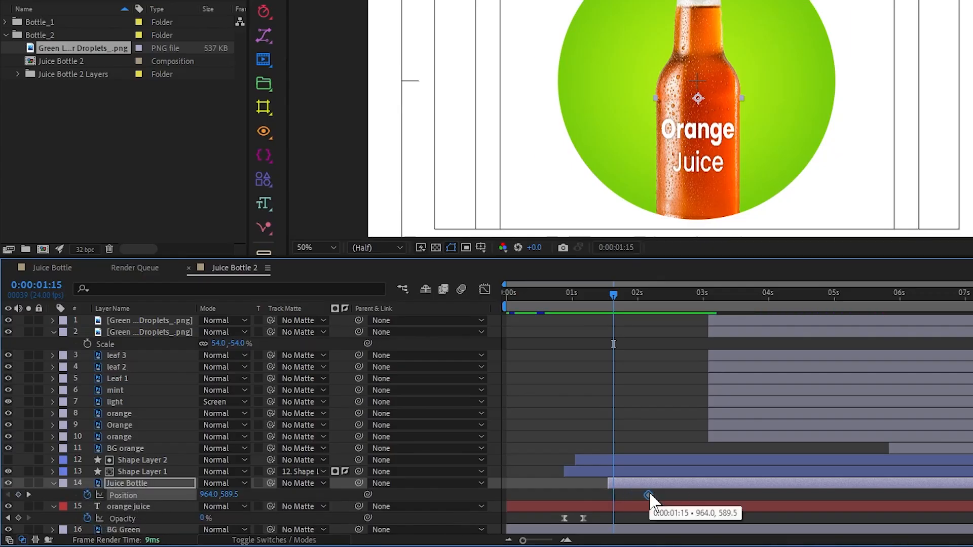
Set Juice Bottle's vertical position to -376.5 at 0:00:01:13 and apply Easy Ease to its Position keyframes.
click(608, 294)
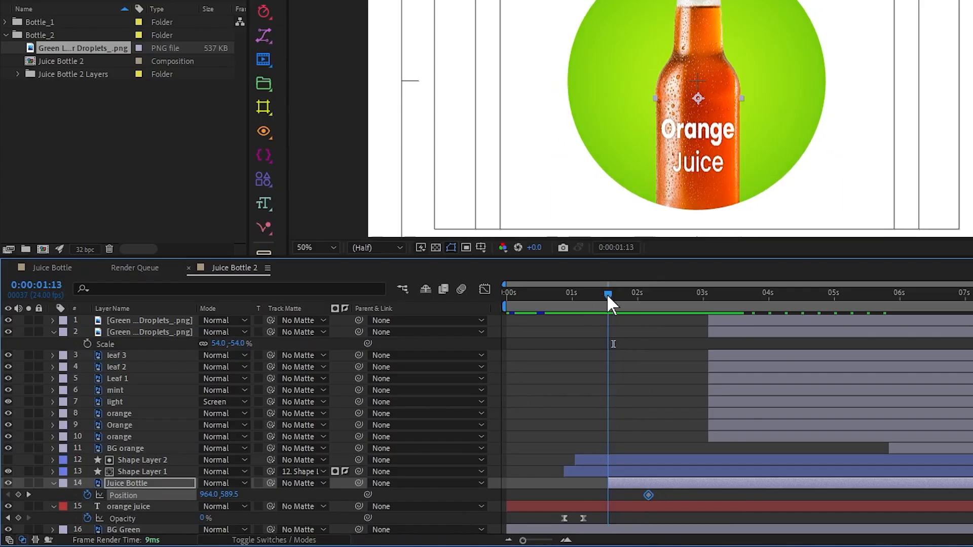
click(625, 485)
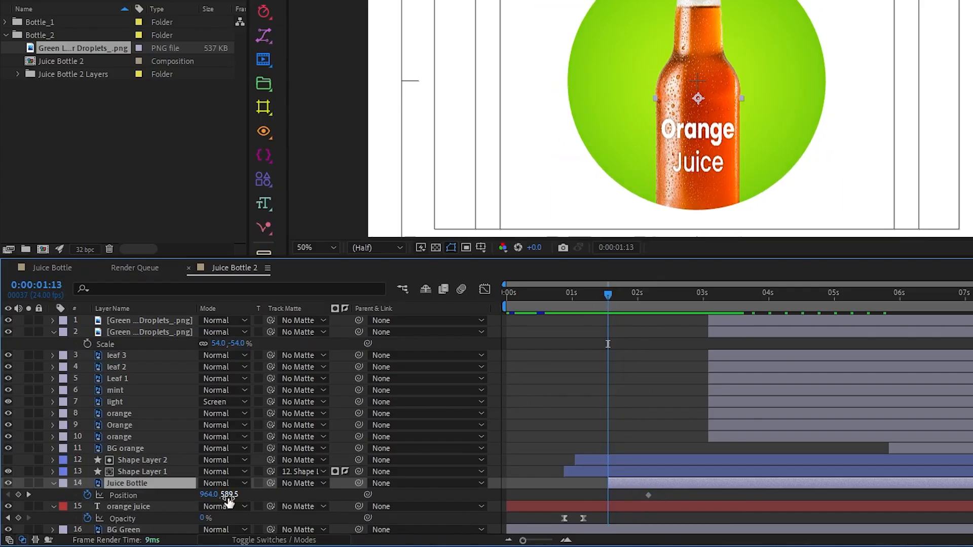
drag(229, 494, 168, 504)
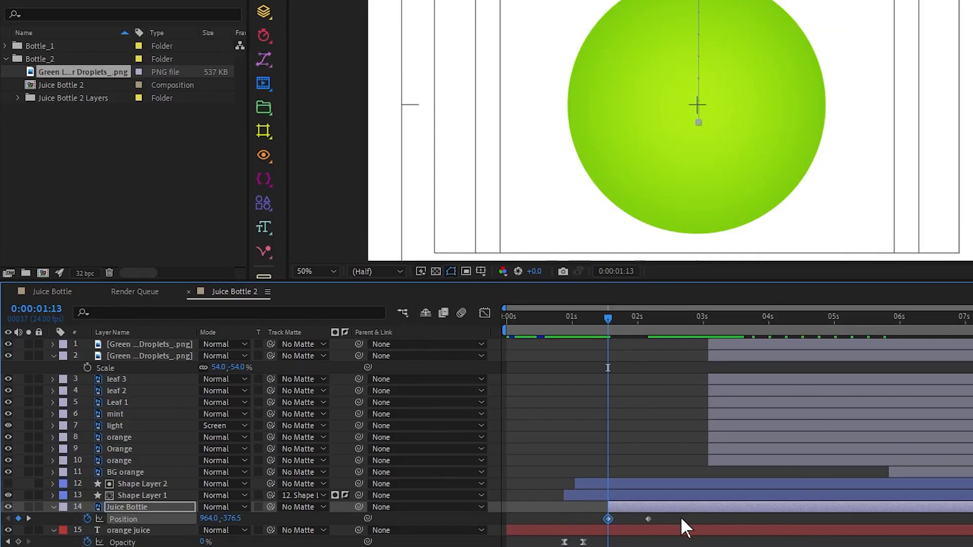
drag(666, 515, 522, 541)
key(F9)
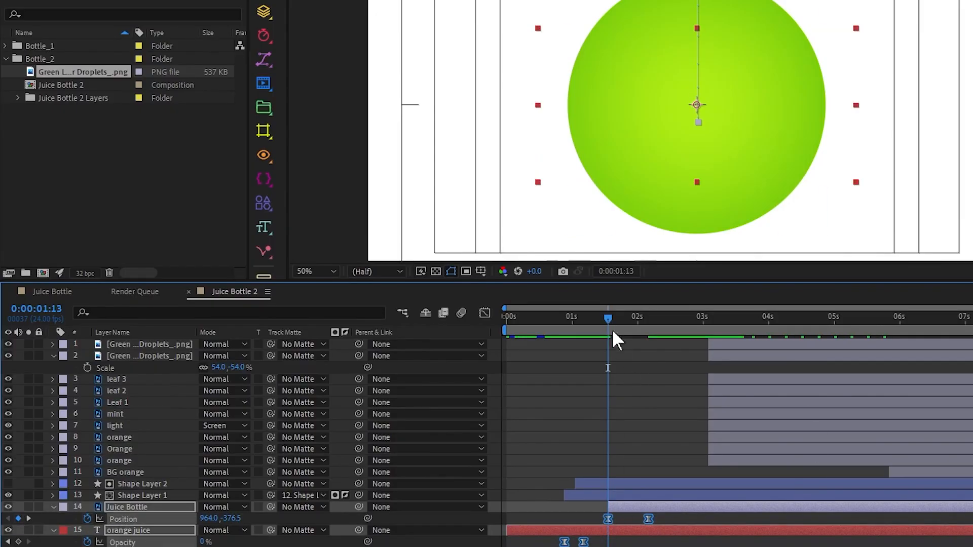
Give Shape Layer 2 a final scale of 283% at about 0:00:01:21, removing its previous end keyframe.
drag(609, 317, 670, 335)
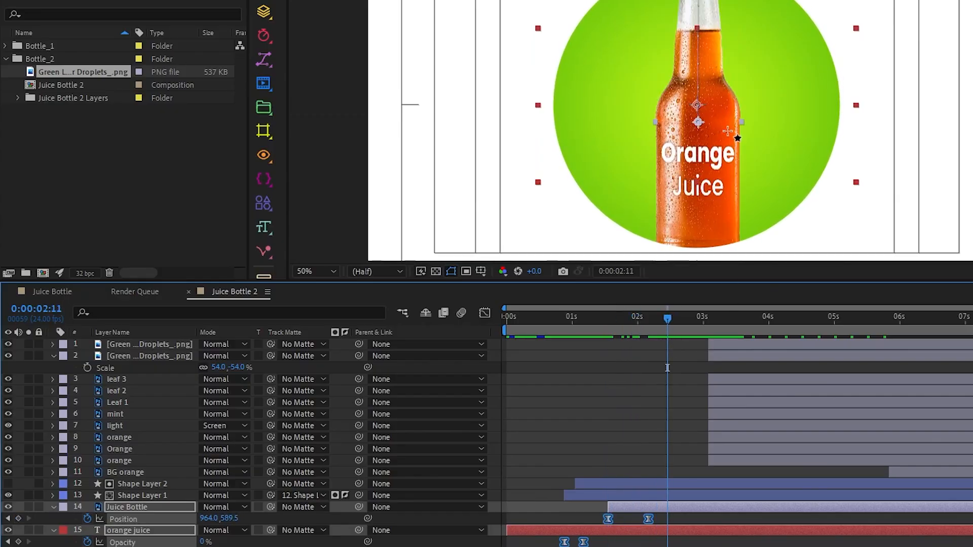
key(shift+slash)
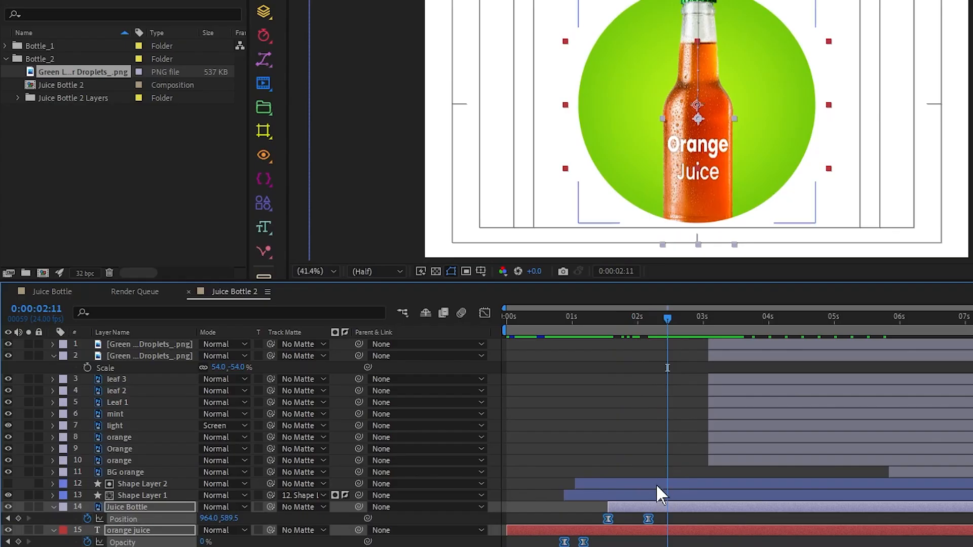
click(656, 485)
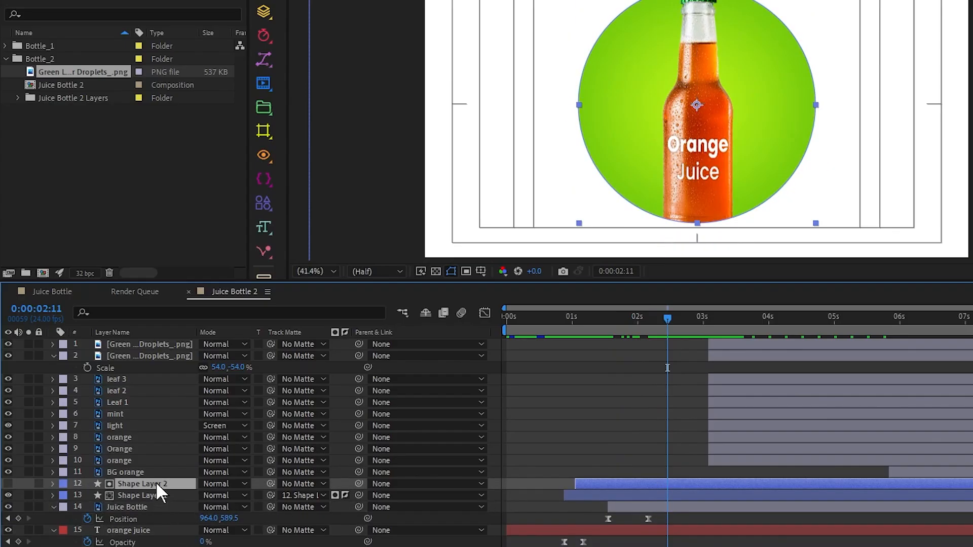
key(s)
drag(217, 494, 256, 496)
click(621, 495)
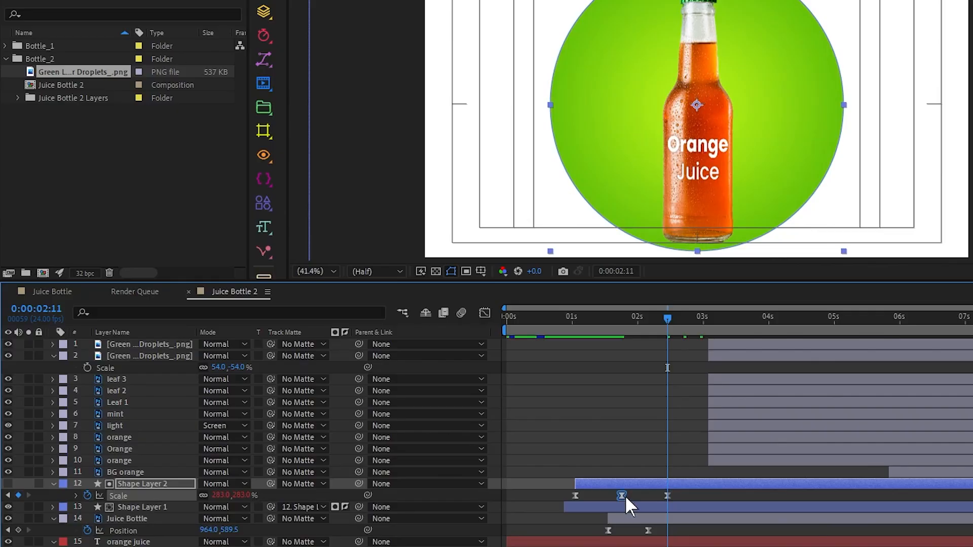
key(Delete)
drag(666, 495, 629, 495)
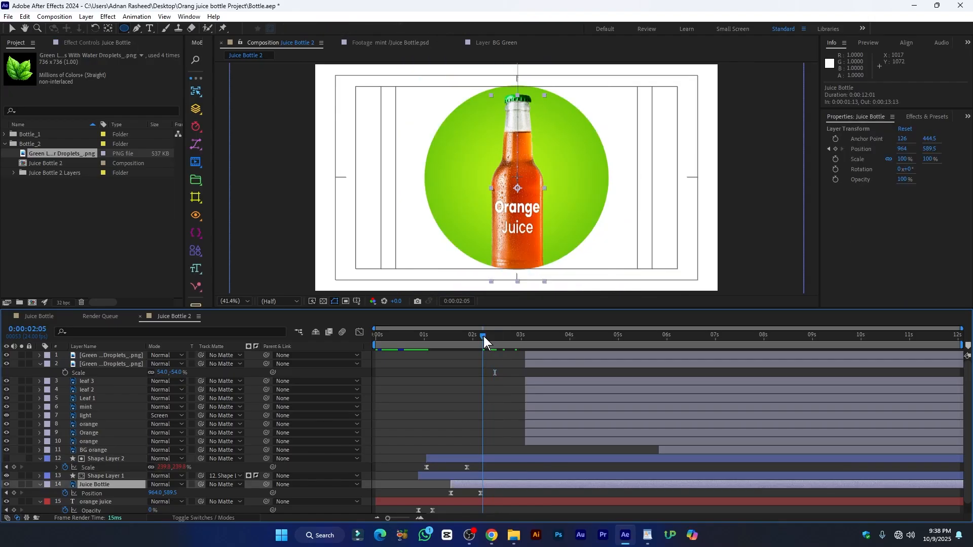
Preview the bottle drop, and shift layers 1 to 11 later so the topmost ones start at about 0:00:04:19.
drag(483, 336, 451, 340)
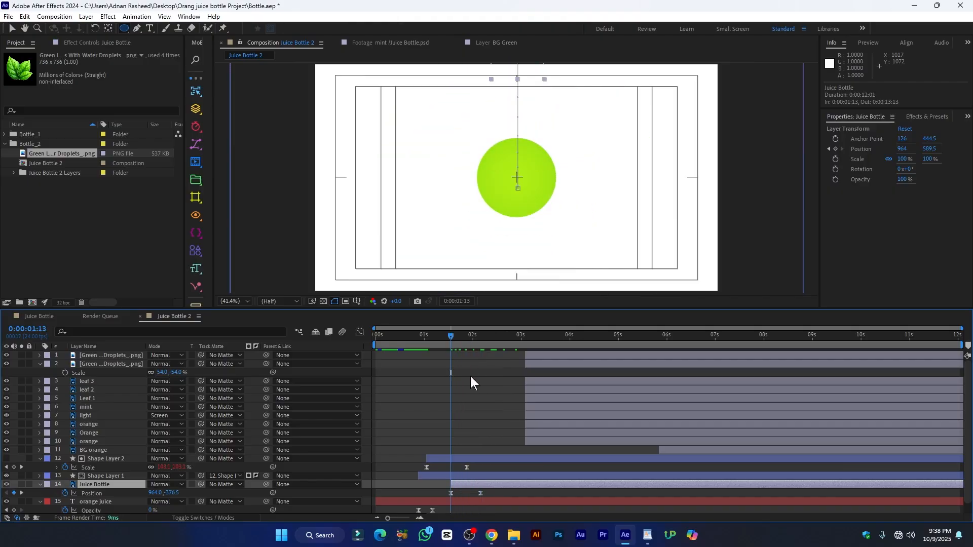
key(space)
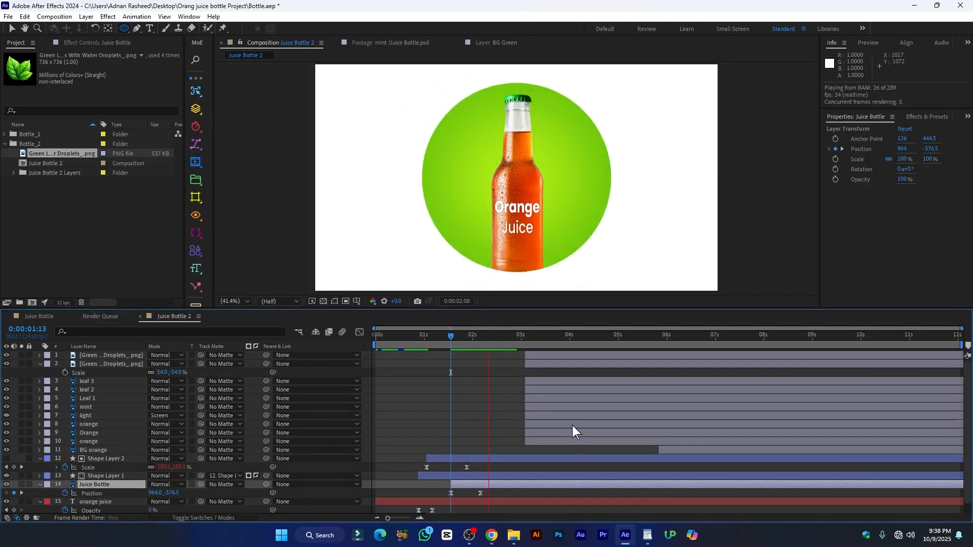
key(space)
click(575, 357)
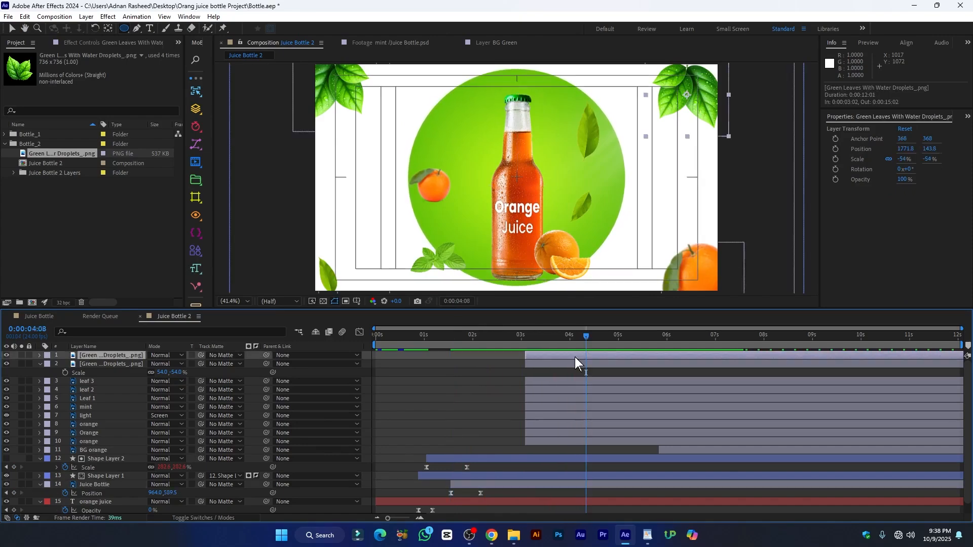
shift+click(674, 450)
drag(549, 356, 632, 355)
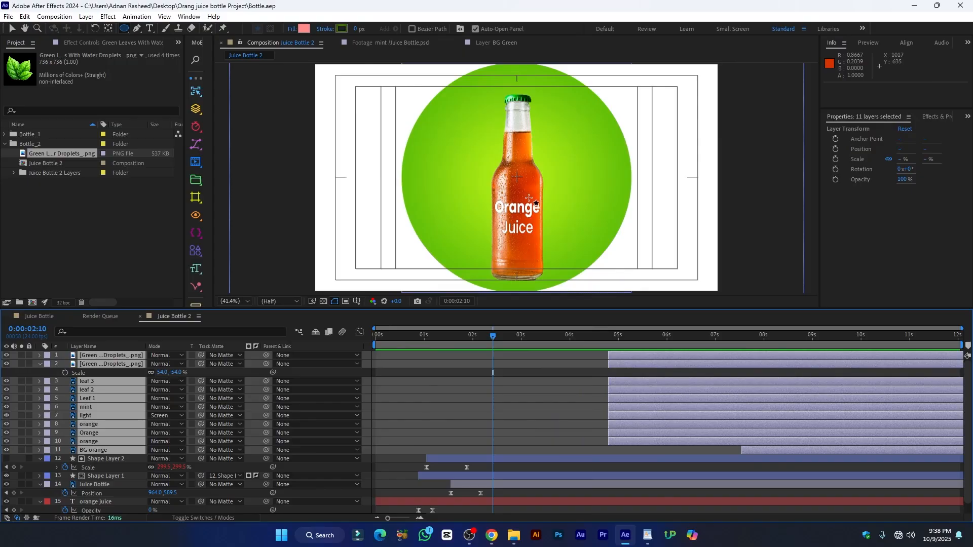
Switch to WordPad and copy the complete Bounce Expression code from AE Expressions.rtf.
click(468, 485)
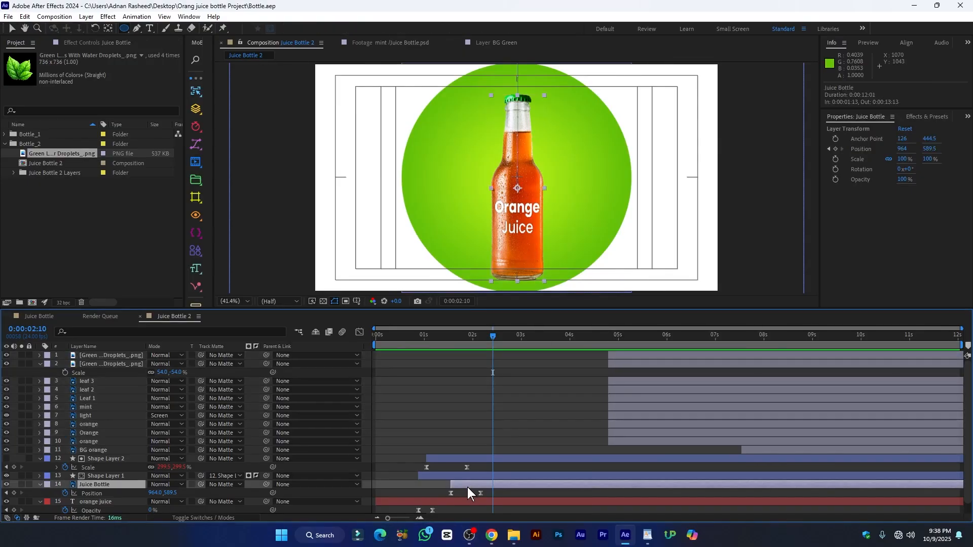
click(648, 535)
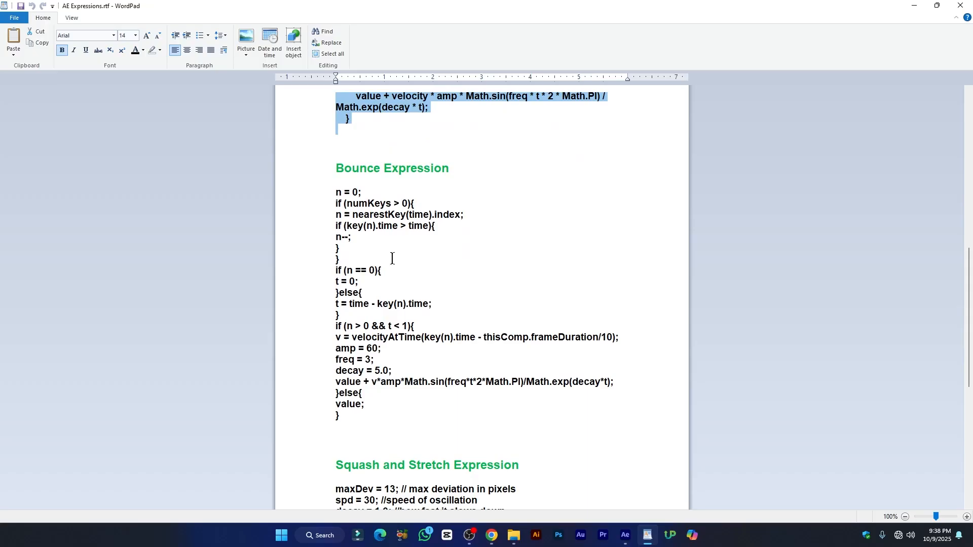
drag(340, 411, 323, 195)
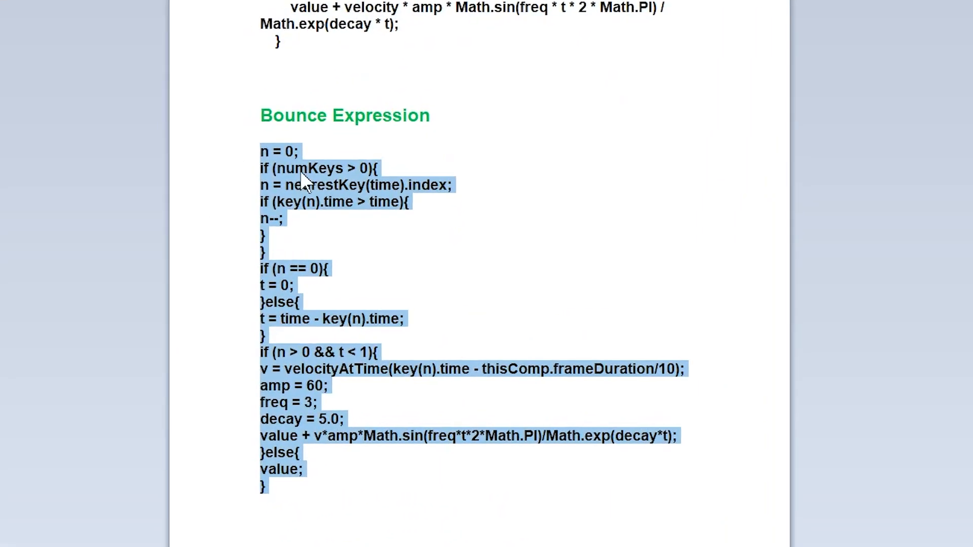
right_click(341, 192)
click(386, 218)
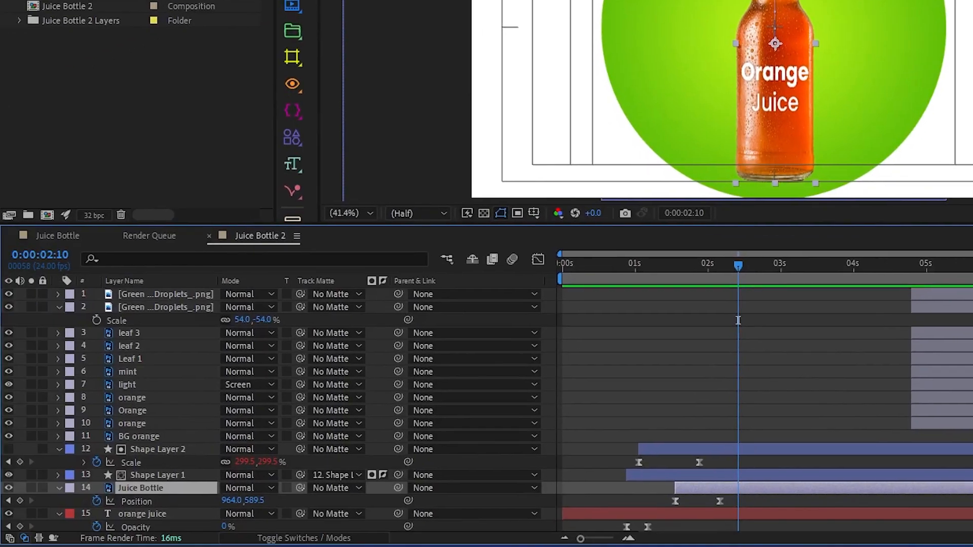
Apply the copied bounce expression to the Juice Bottle layer's Position in After Effects.
scroll(694, 468, down, 1)
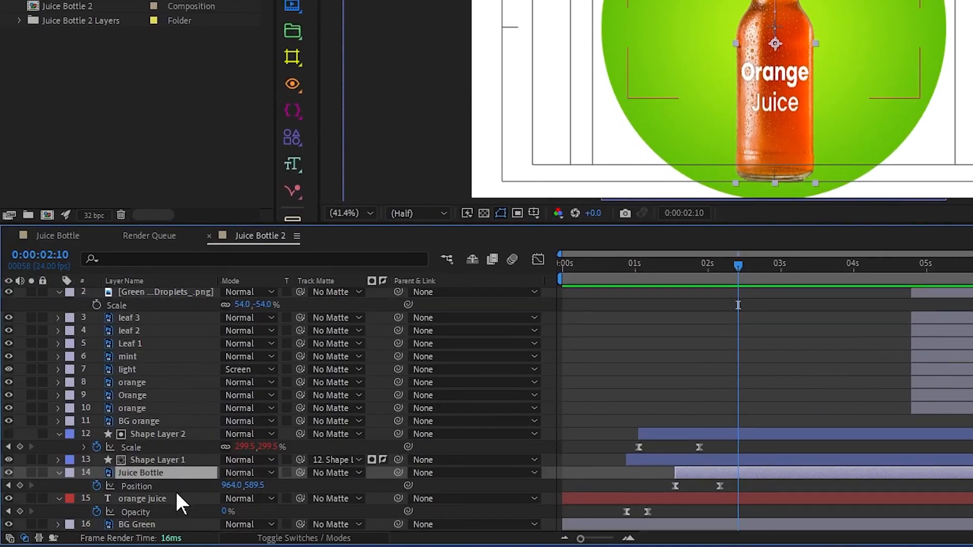
alt+click(96, 485)
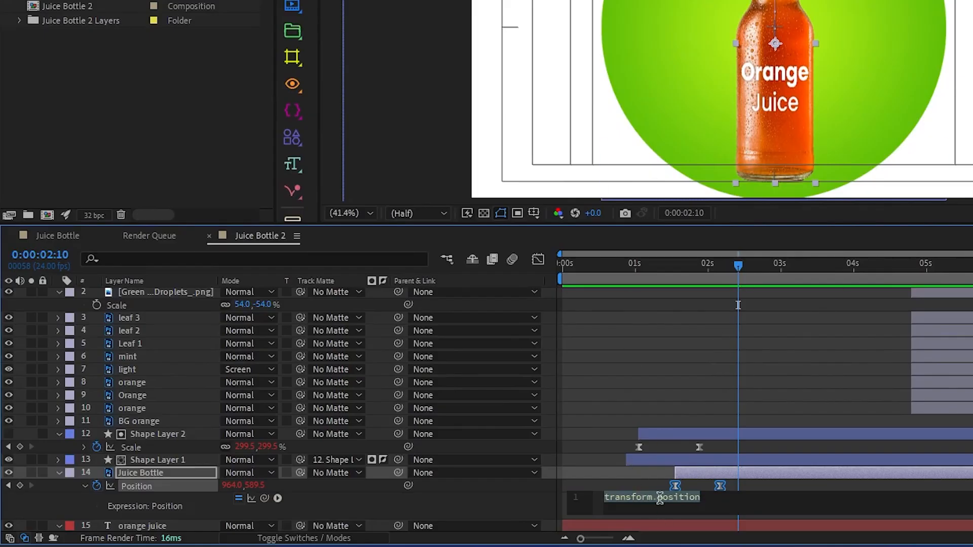
key(ctrl+v)
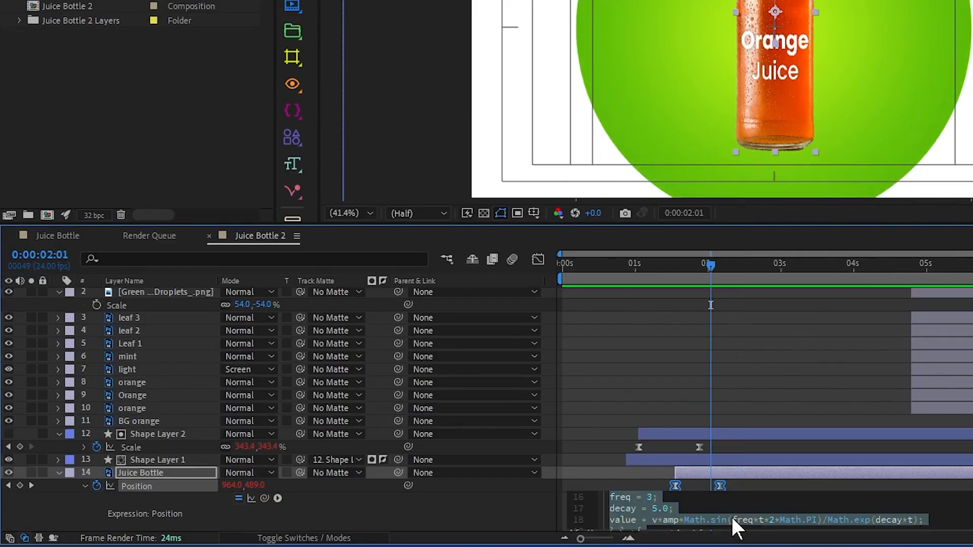
drag(731, 514, 658, 516)
click(659, 508)
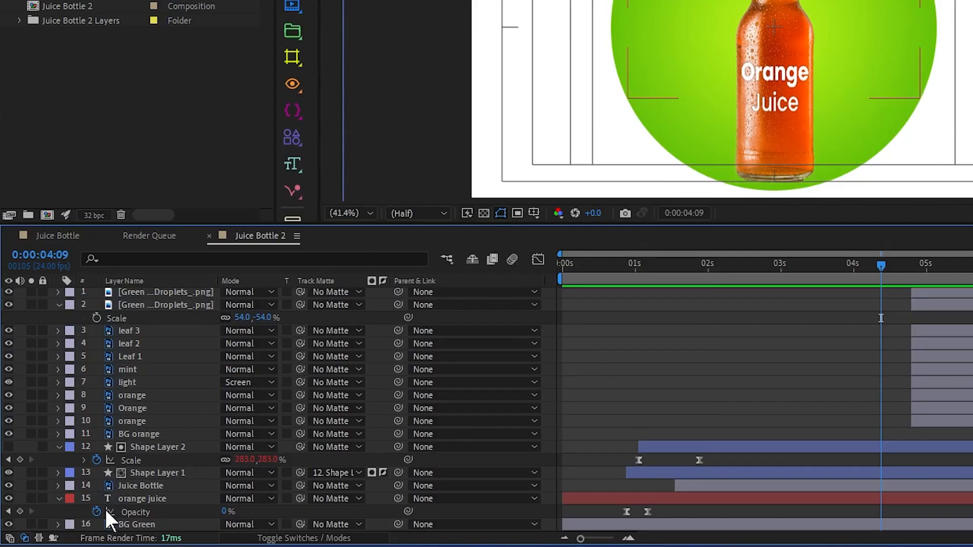
Scale the Juice Bottle layer down to 93% and scrub through its drop and bounce to check it.
click(179, 485)
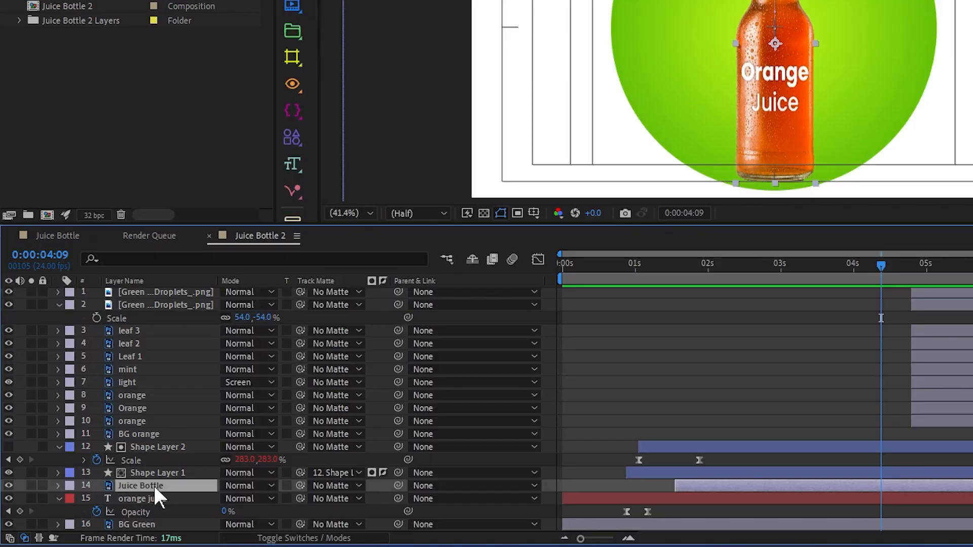
key(s)
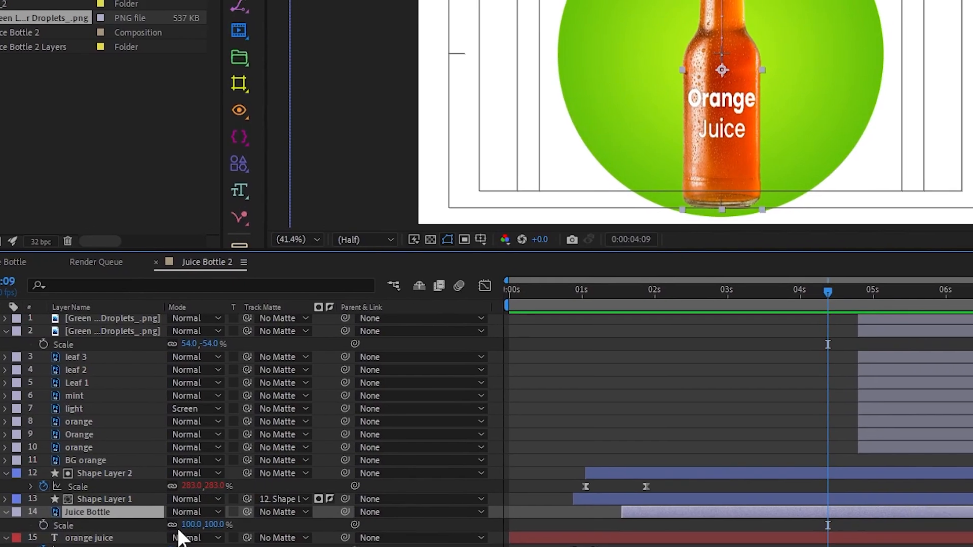
drag(191, 525, 187, 526)
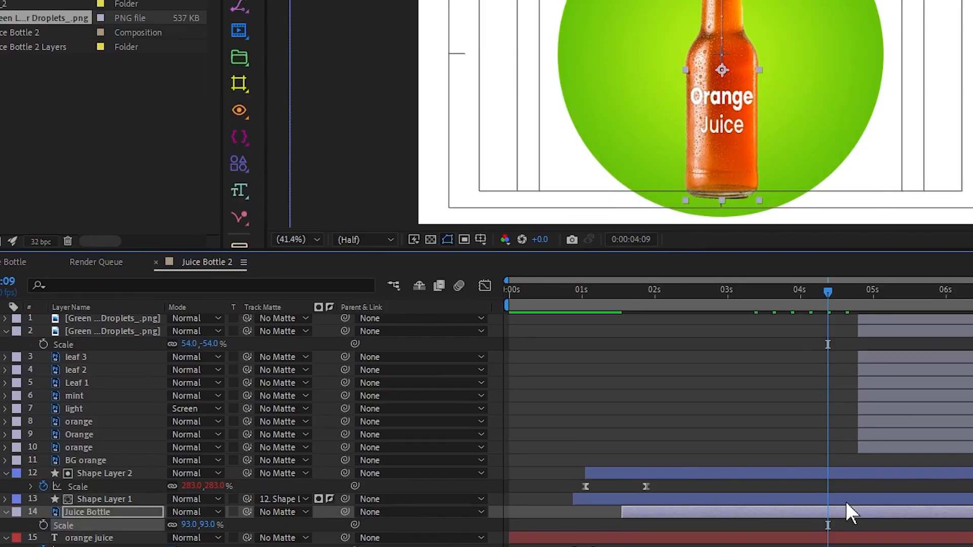
click(646, 292)
drag(652, 292, 760, 301)
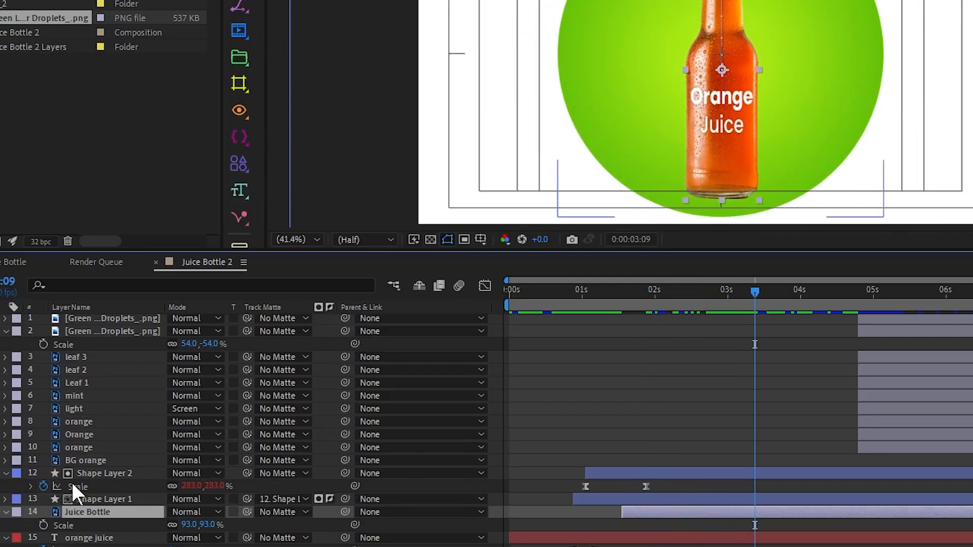
Rename Shape Layer 2 as mask.
click(99, 473)
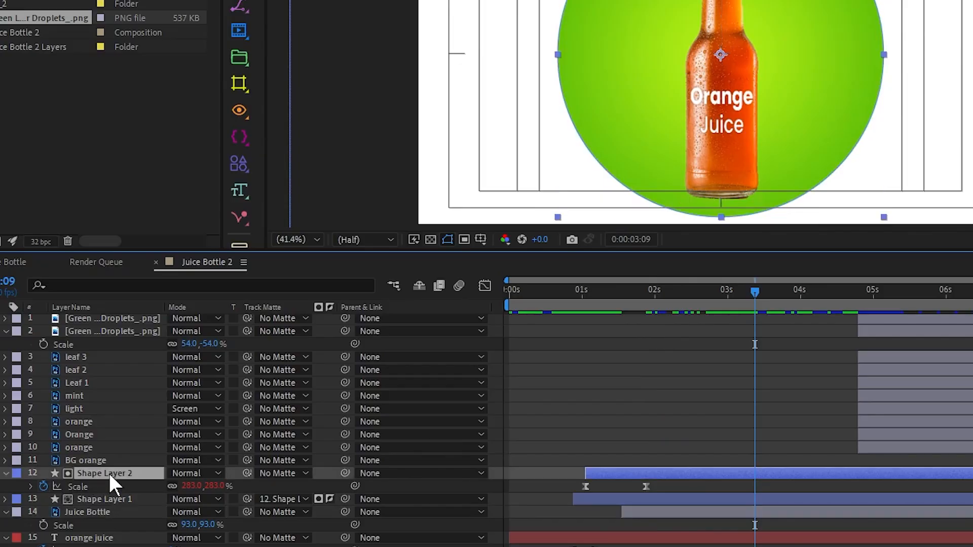
key(Return)
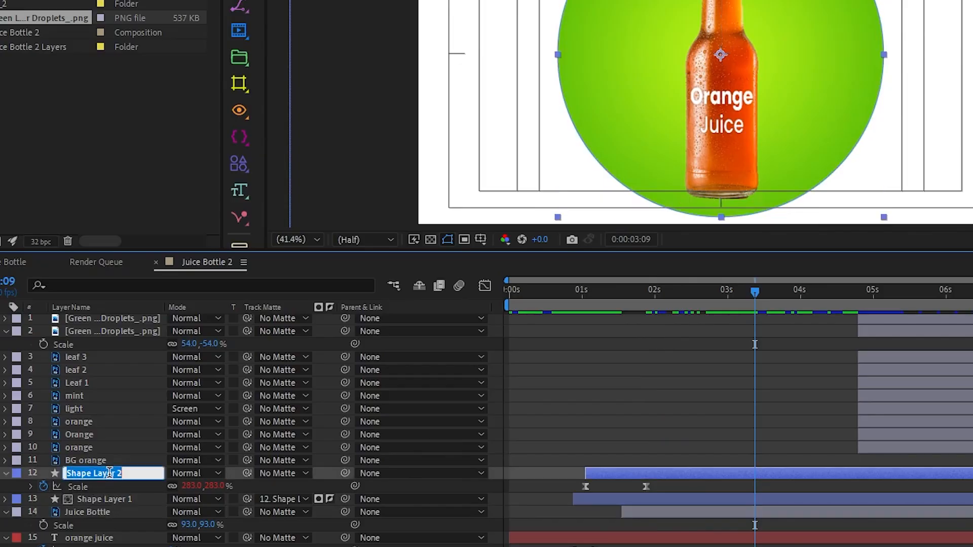
text(mask)
key(Return)
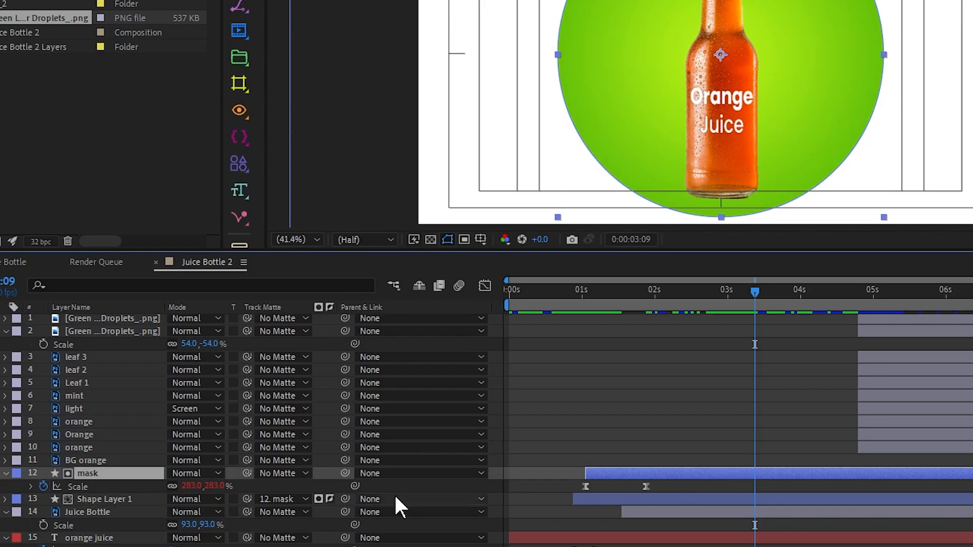
Keyframe the mask layer's Scale to hold at 283% until 0:00:03:06 and grow to 663% at 0:00:03:19, and save the project.
key(alt+shift+s)
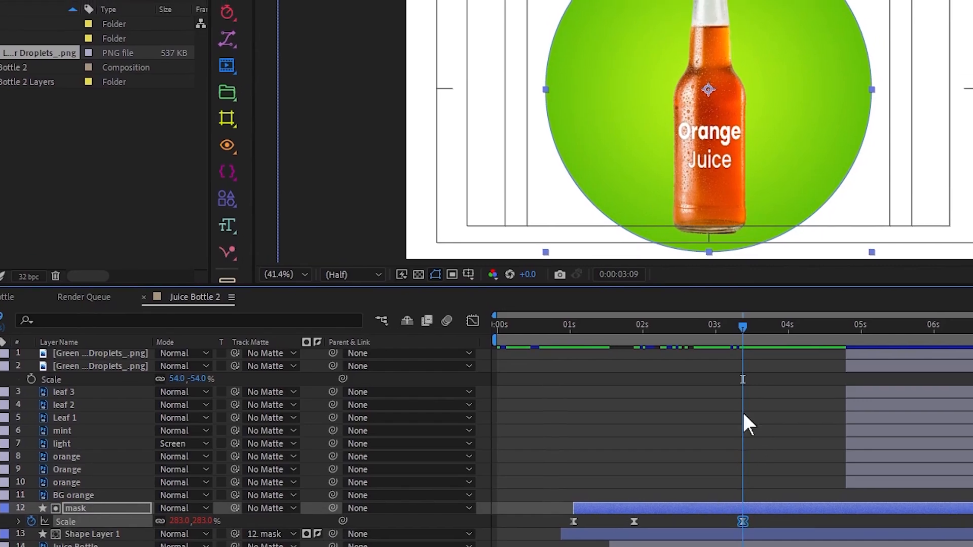
drag(745, 333, 774, 334)
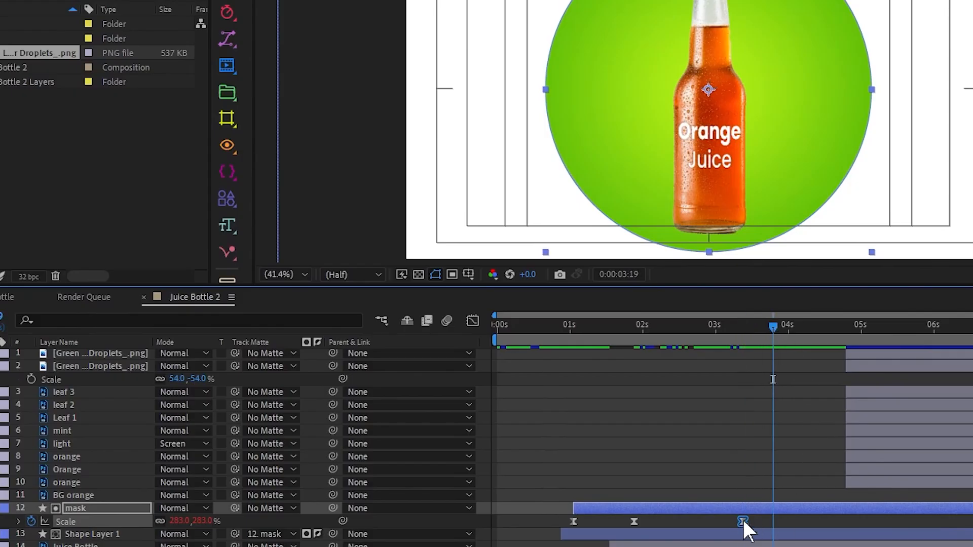
drag(743, 521, 735, 521)
drag(184, 520, 460, 519)
key(ctrl+s)
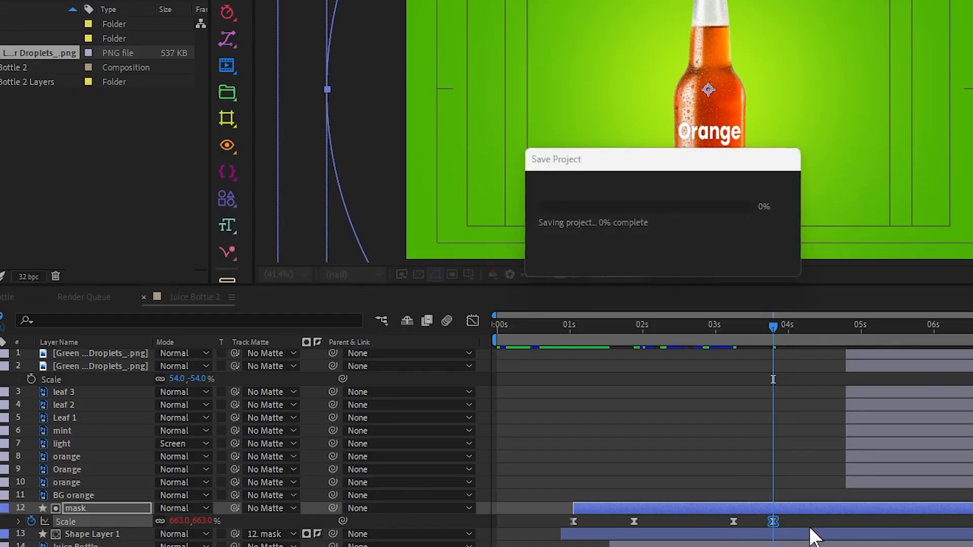
Reshape the speed curve between the mask's last two Scale keyframes to start slowly and peak just before the final keyframe.
drag(808, 518, 704, 532)
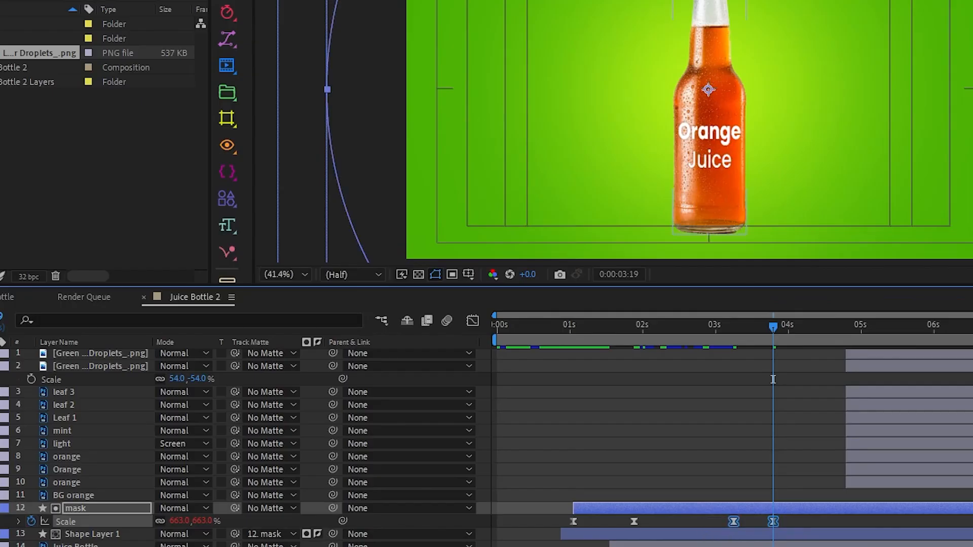
click(472, 320)
drag(818, 482, 694, 539)
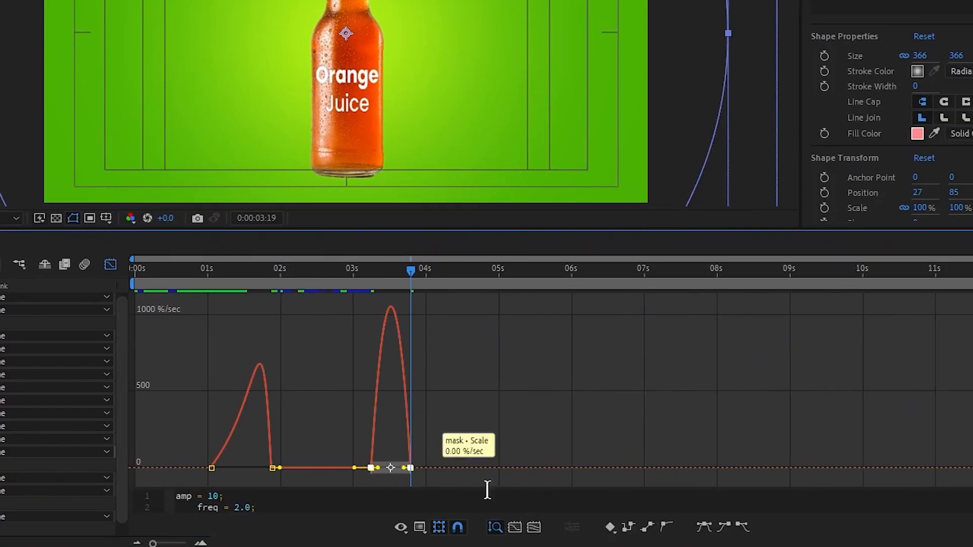
click(515, 528)
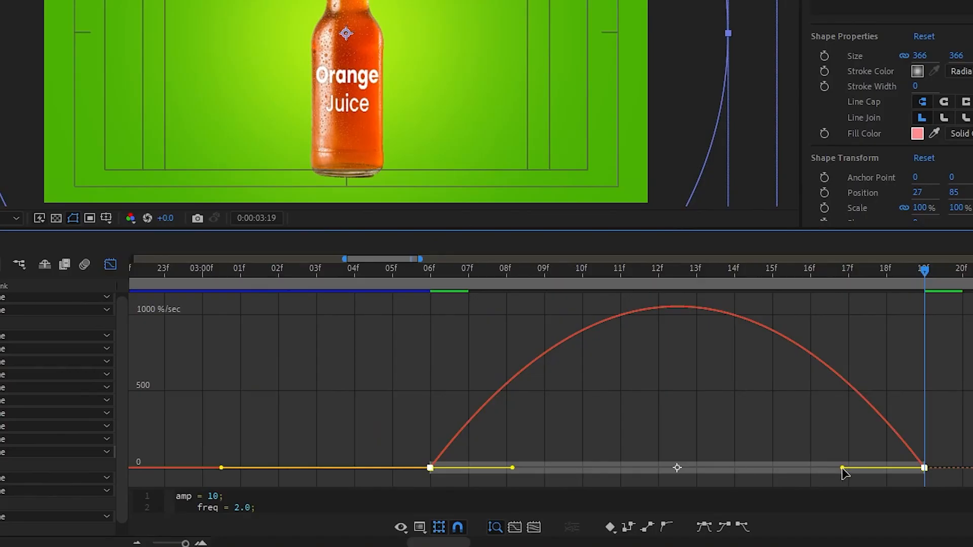
key(alt+Right)
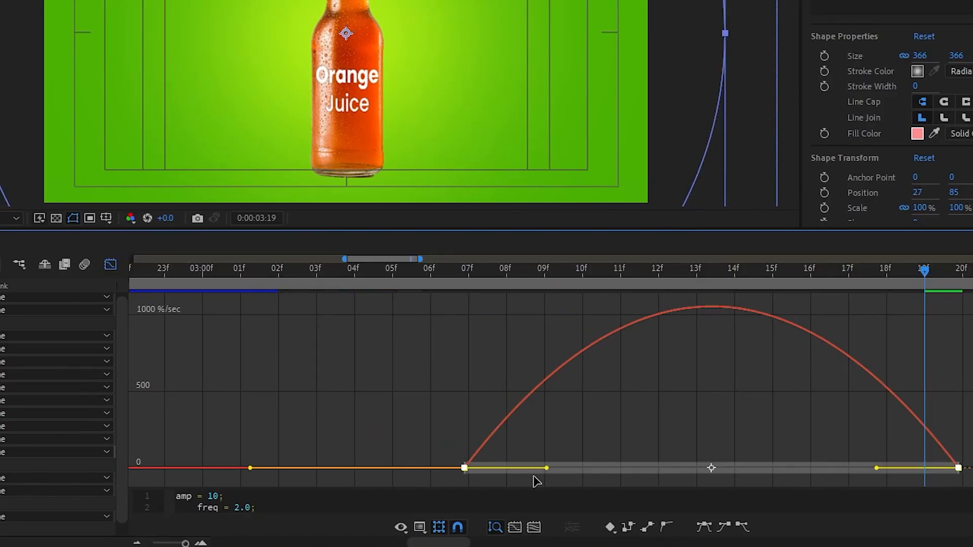
key(alt+Left)
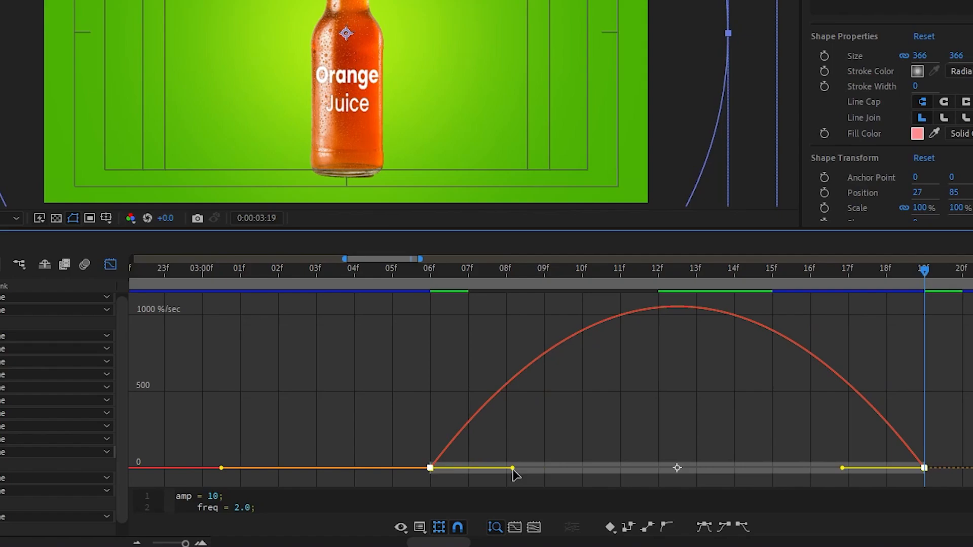
drag(512, 468, 701, 473)
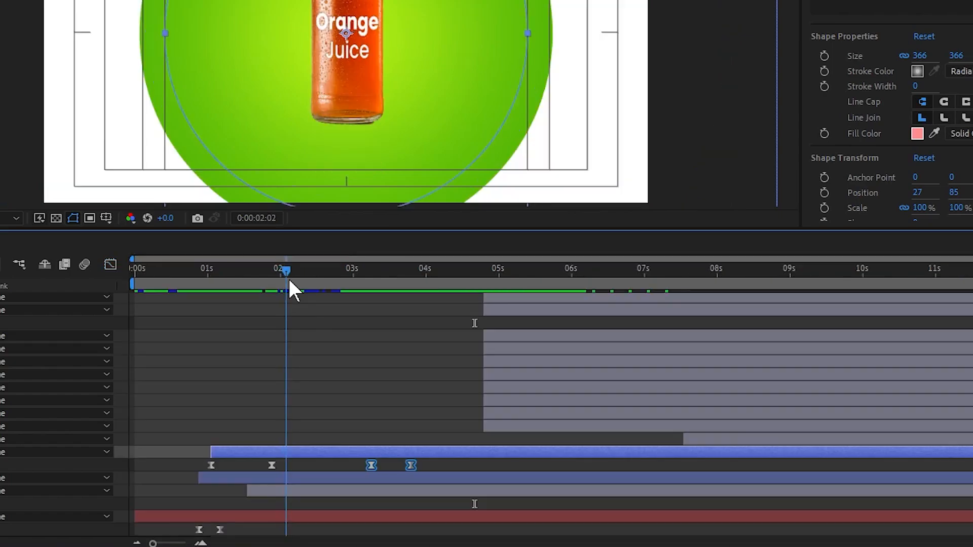
Reshape the speed curve between the mask's first two Scale keyframes to peak early and ease out slowly.
drag(289, 286, 221, 290)
drag(295, 462, 160, 472)
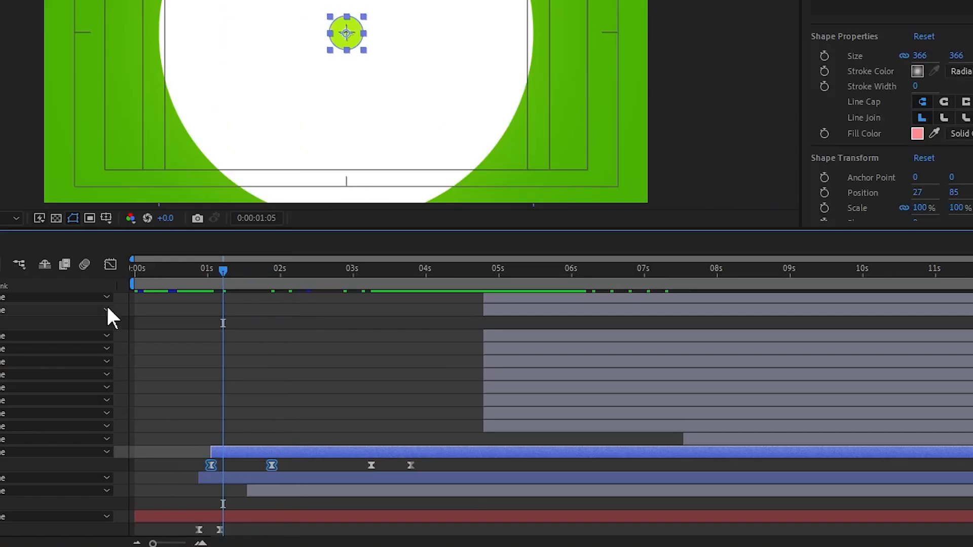
click(109, 265)
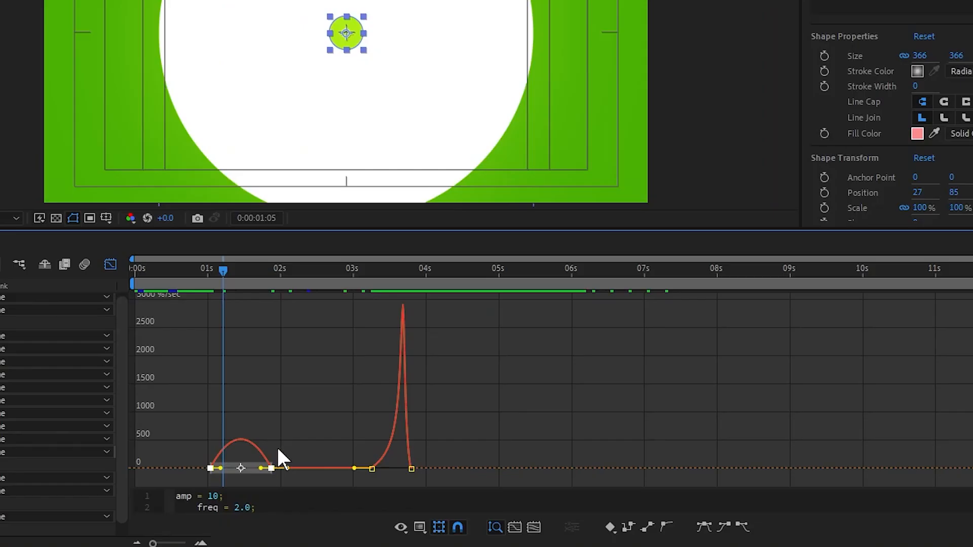
drag(260, 469, 233, 472)
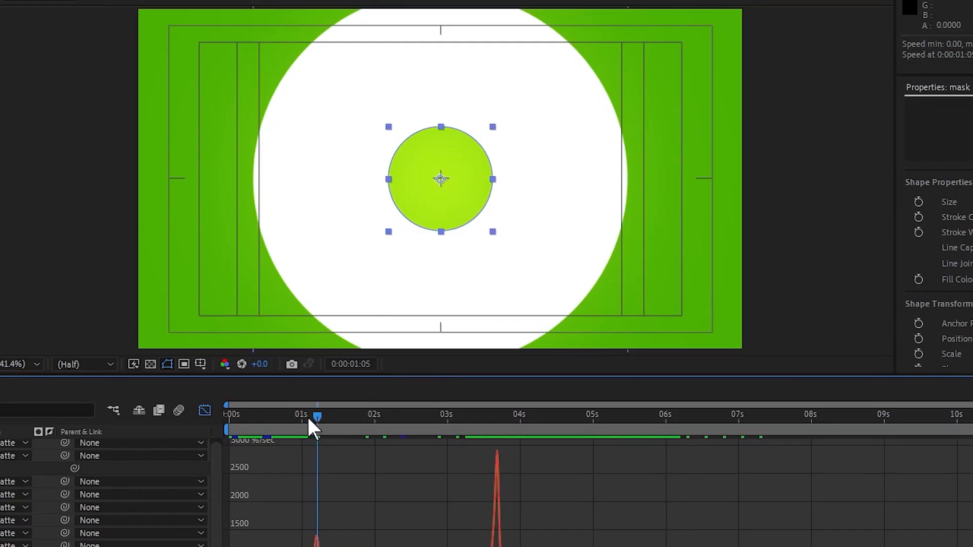
Preview the circle reveal and bottle drop from about 1 second, including the mask's final growth across the frame.
drag(309, 419, 298, 417)
key(space)
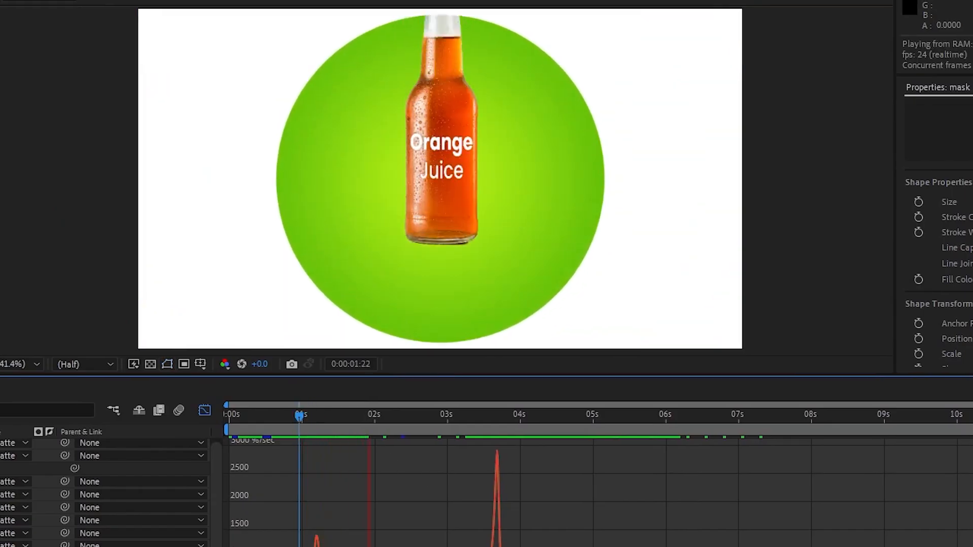
key(space)
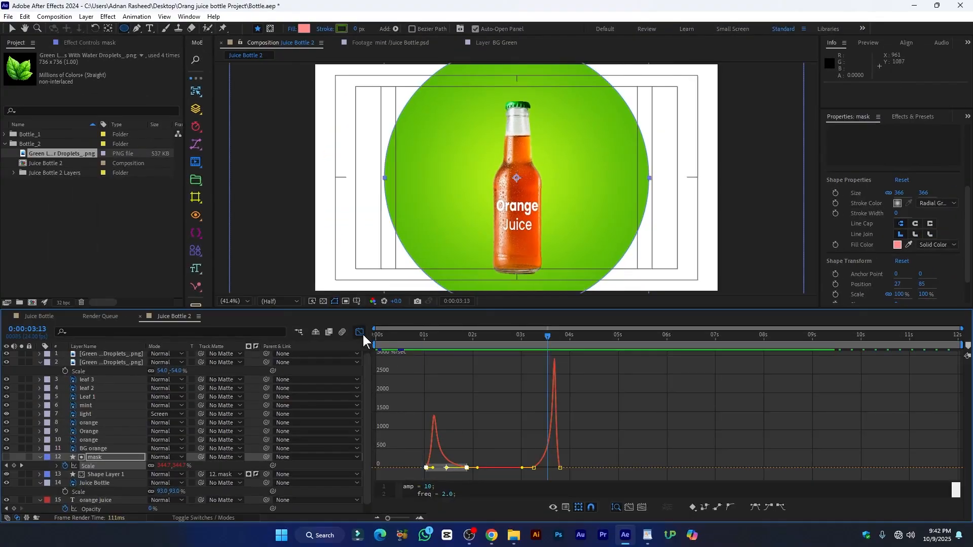
click(362, 334)
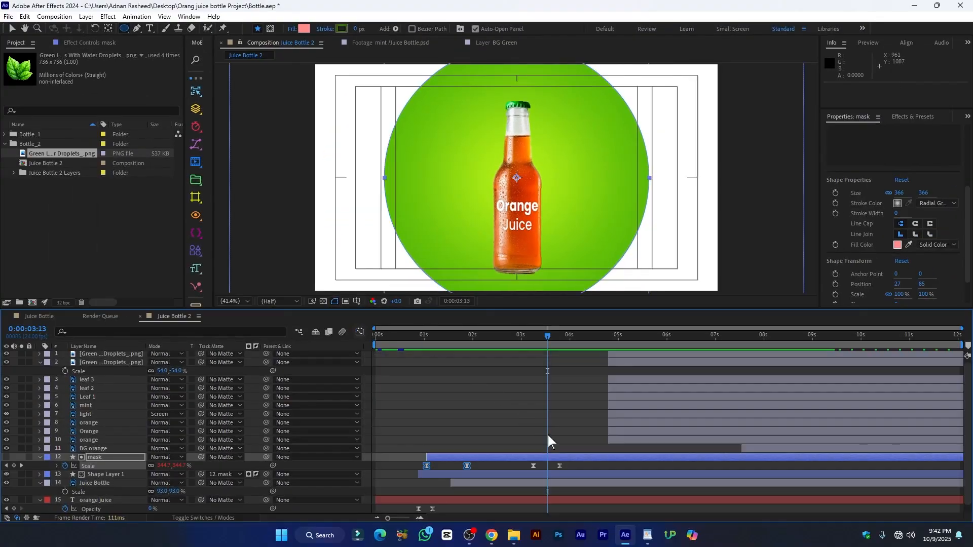
key(space)
key(space)
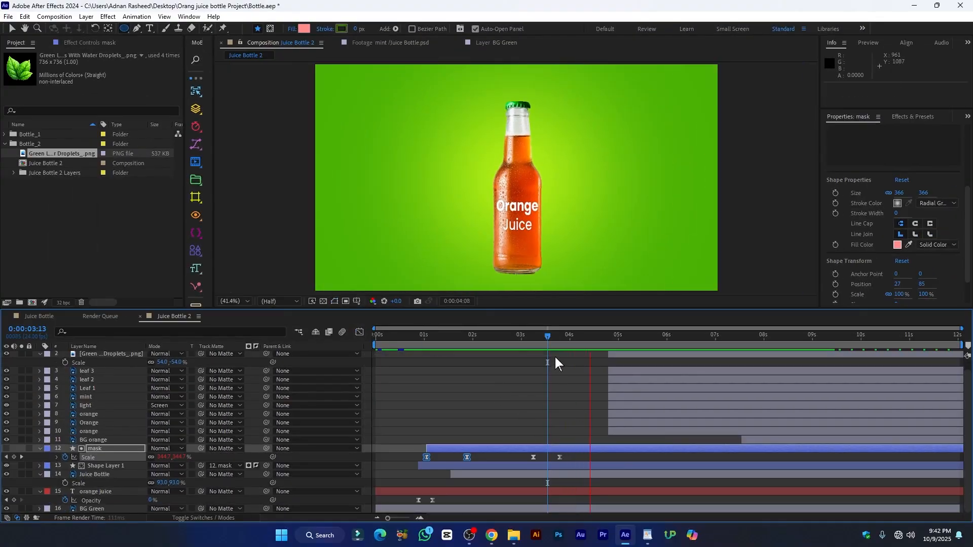
Shift layers 1 to 10, the leaves, mint, light and oranges, to start at 0:00:03:20.
drag(549, 333, 562, 342)
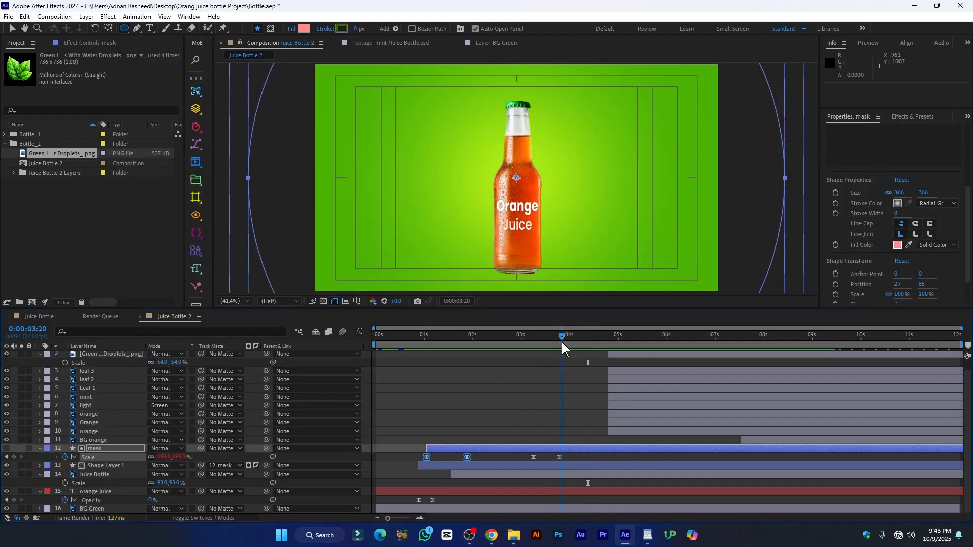
scroll(642, 399, up, 1)
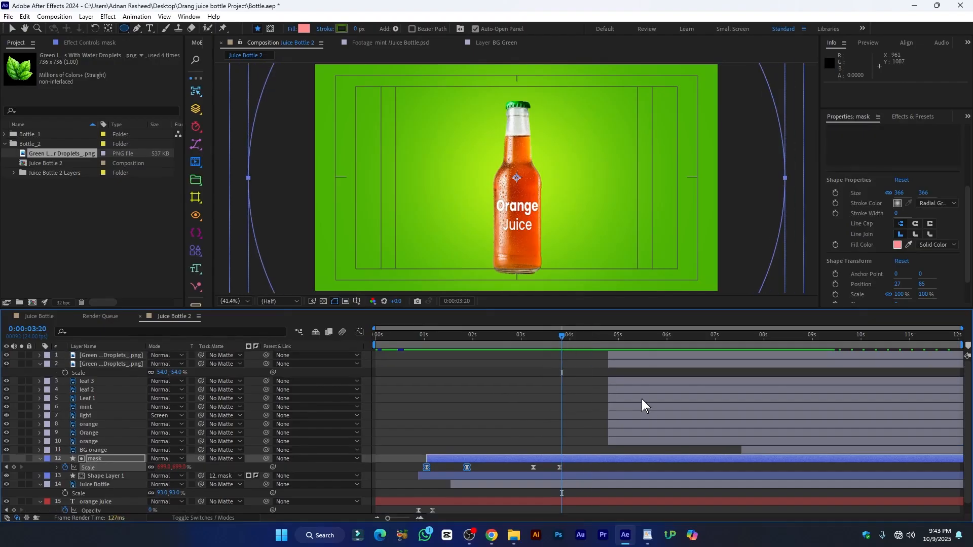
click(625, 358)
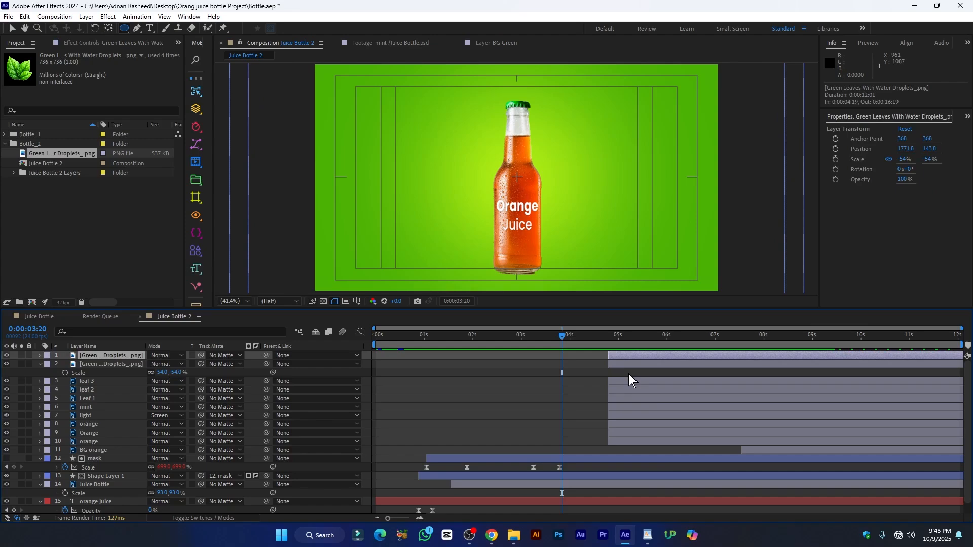
drag(629, 373, 657, 464)
drag(622, 357, 577, 361)
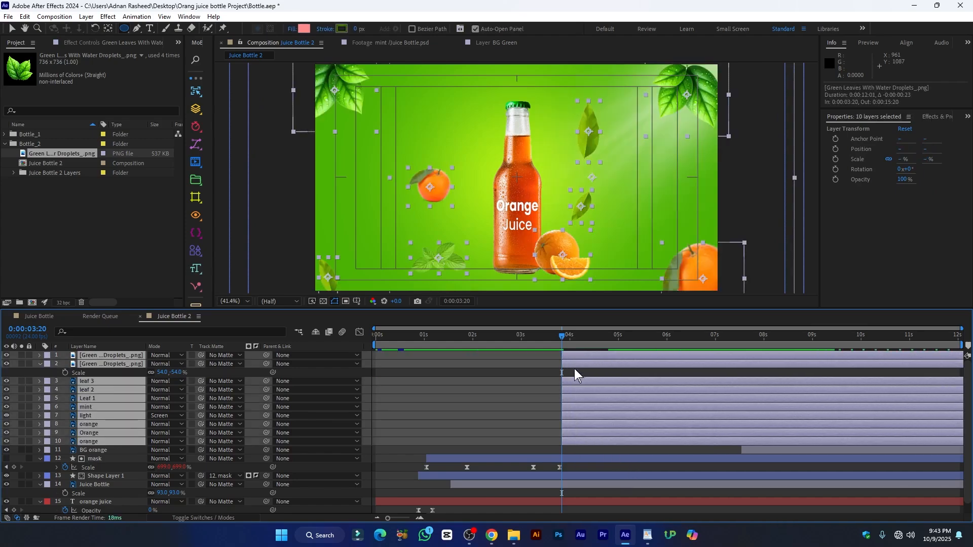
Reorder the BG orange layer to sit between the orange juice text layer and BG Green.
click(115, 451)
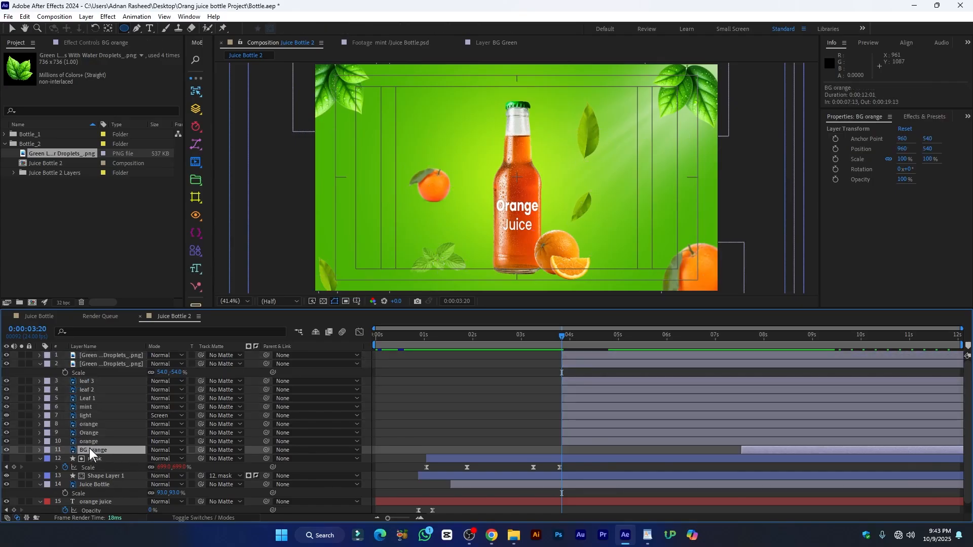
drag(99, 456, 123, 510)
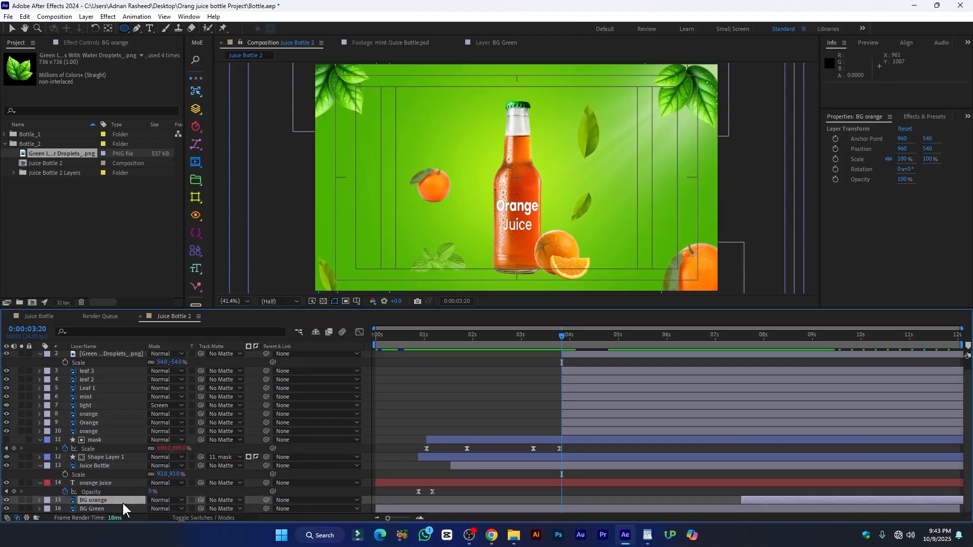
scroll(368, 375, up, 1)
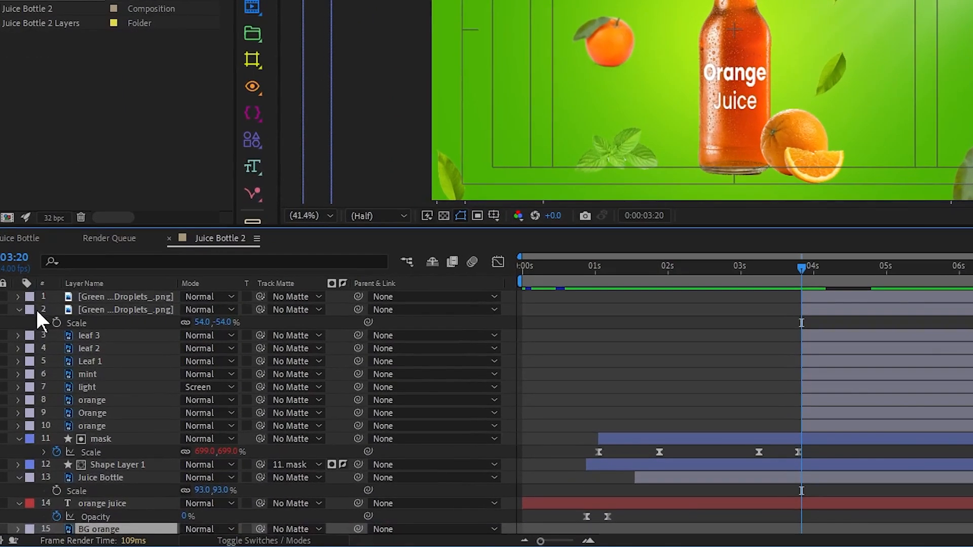
Add Position keyframes to layers 1 to 10 and shift all of them to just past 5 seconds.
click(39, 364)
click(575, 355)
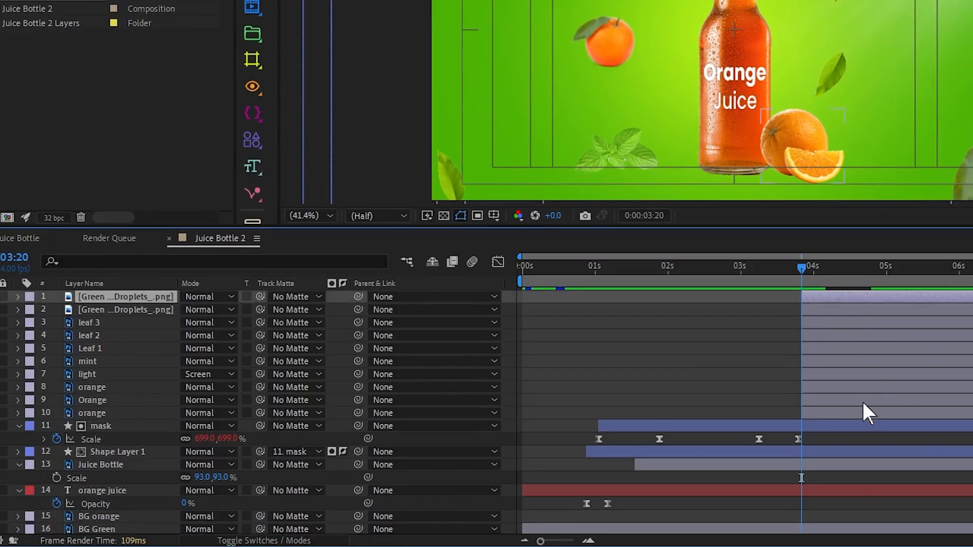
shift+click(844, 415)
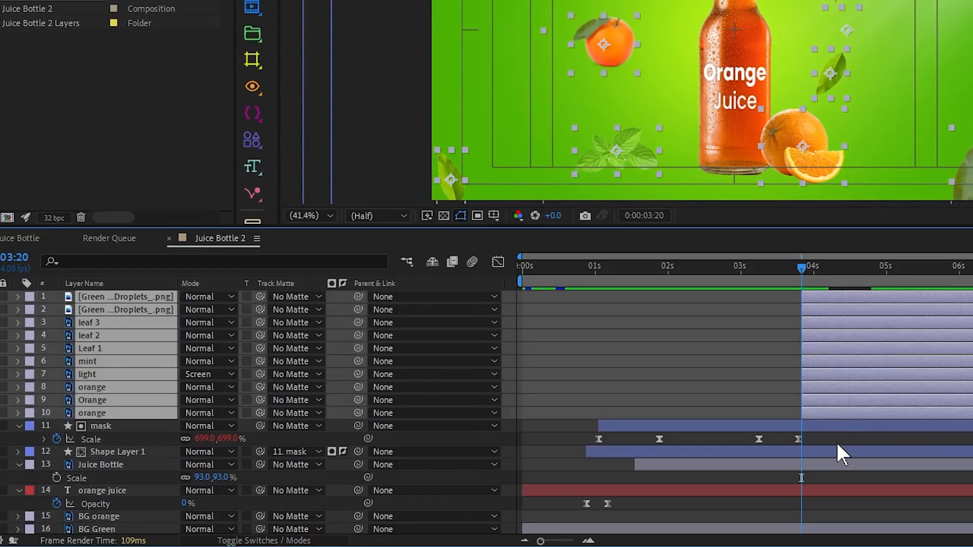
key(p)
click(56, 310)
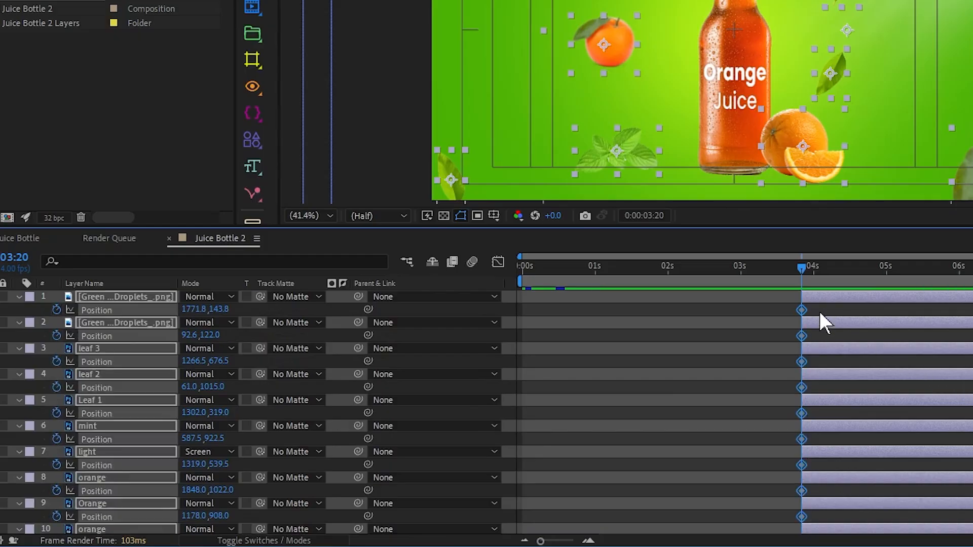
drag(801, 308, 884, 319)
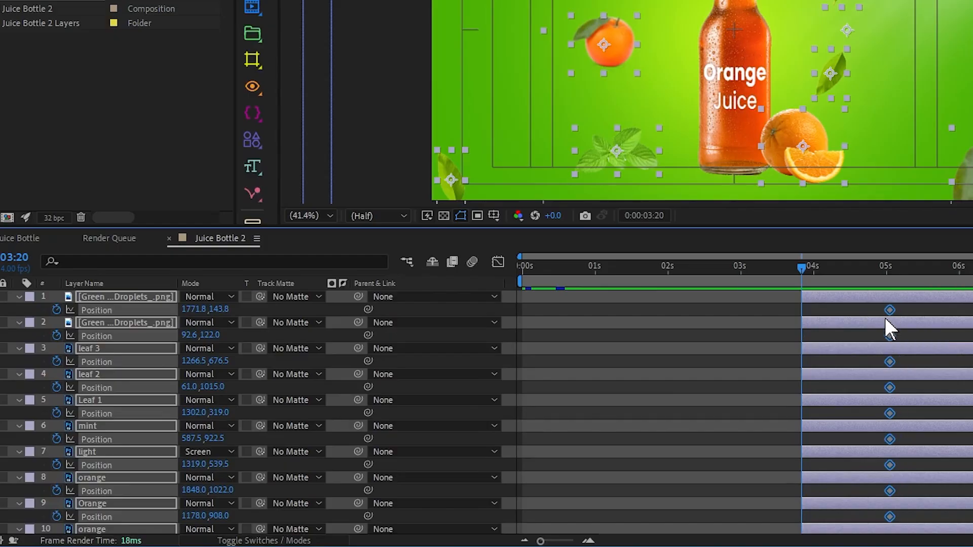
At 0:00:03:20, move the two Green Leaves layers outside the frame's upper corners, to about 2072, -128 and -167, -94.
click(26, 305)
click(161, 297)
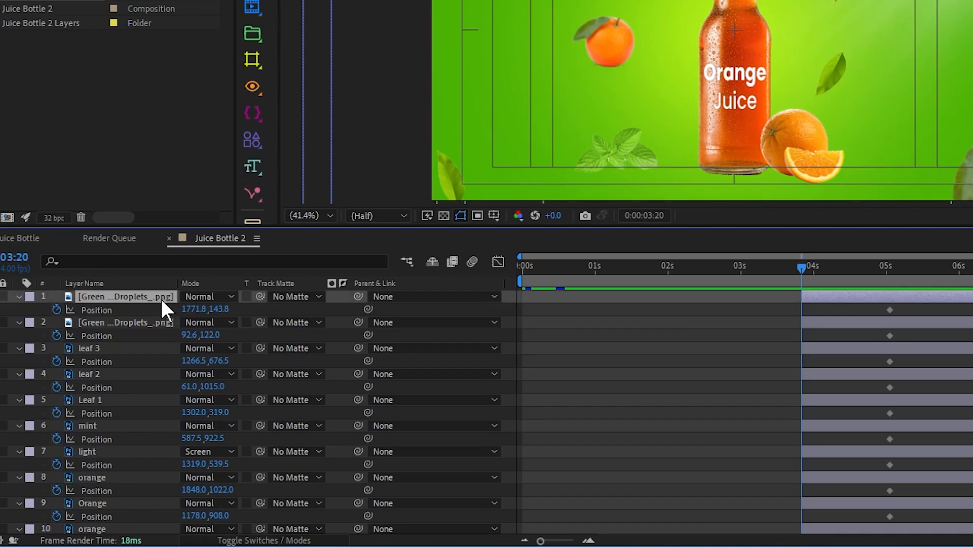
scroll(922, 87, down, 2)
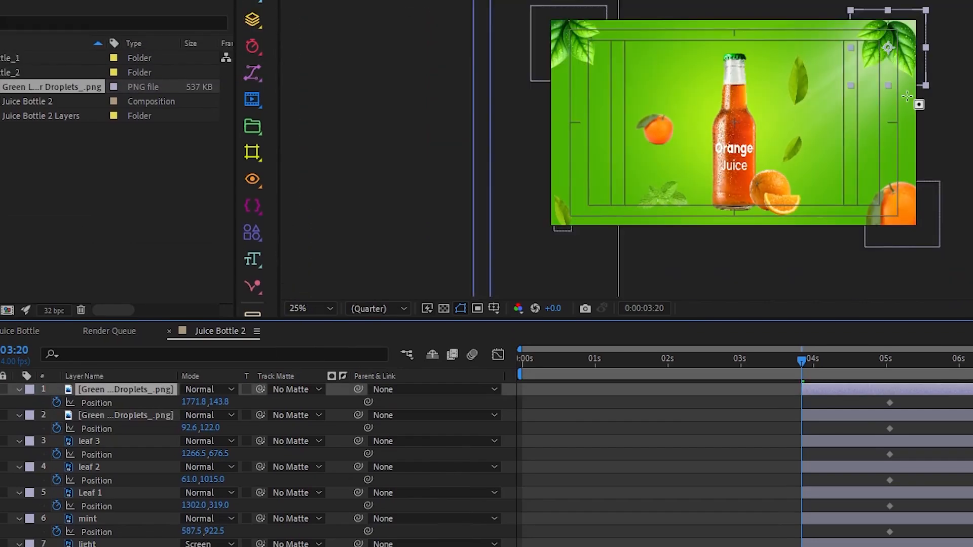
drag(893, 41, 949, 0)
drag(573, 36, 516, 0)
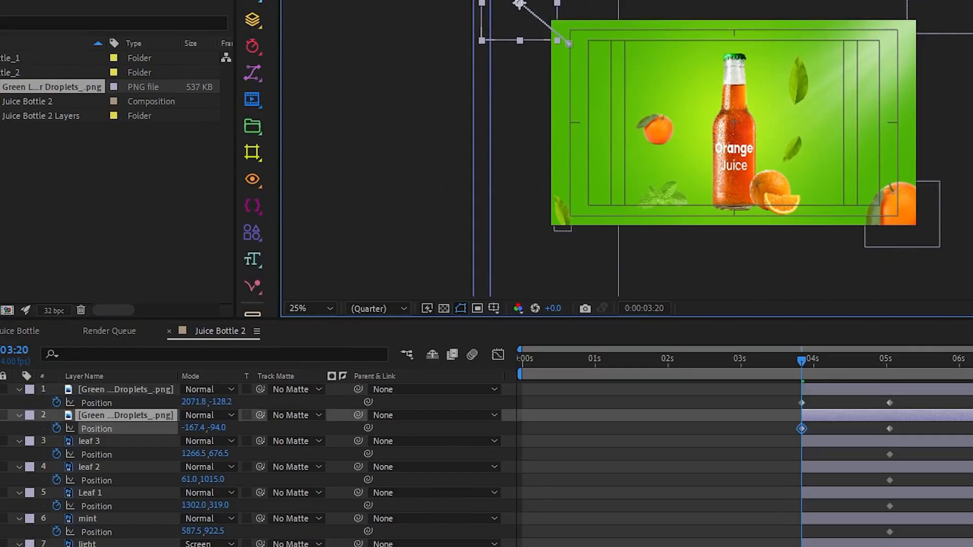
At 0:00:03:20, move leaf 3 off-screen to about 2098, 652 and leaf 2 off-screen to about -151, 959.
click(657, 133)
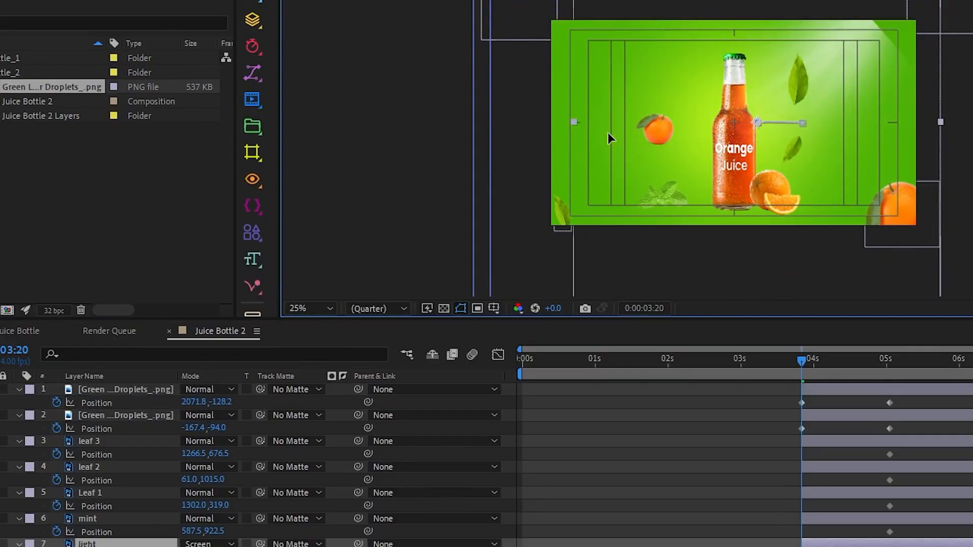
click(105, 439)
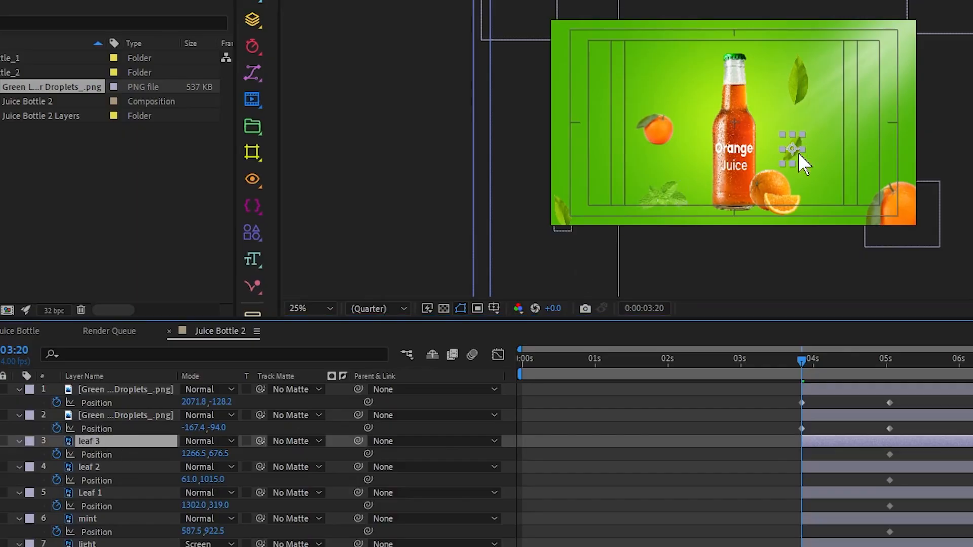
drag(787, 156, 945, 152)
click(117, 467)
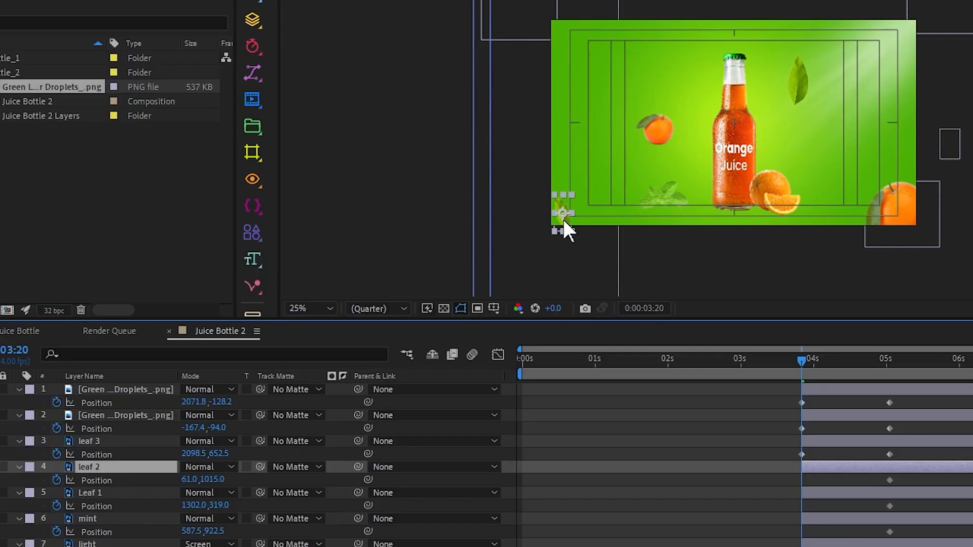
drag(563, 216, 523, 207)
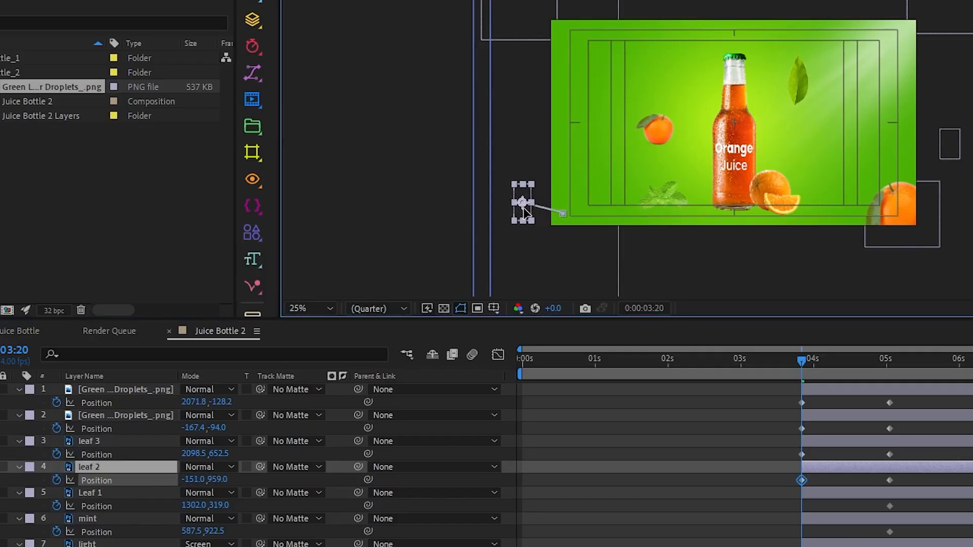
Reorder the light layer to the very top of the layer stack.
click(124, 544)
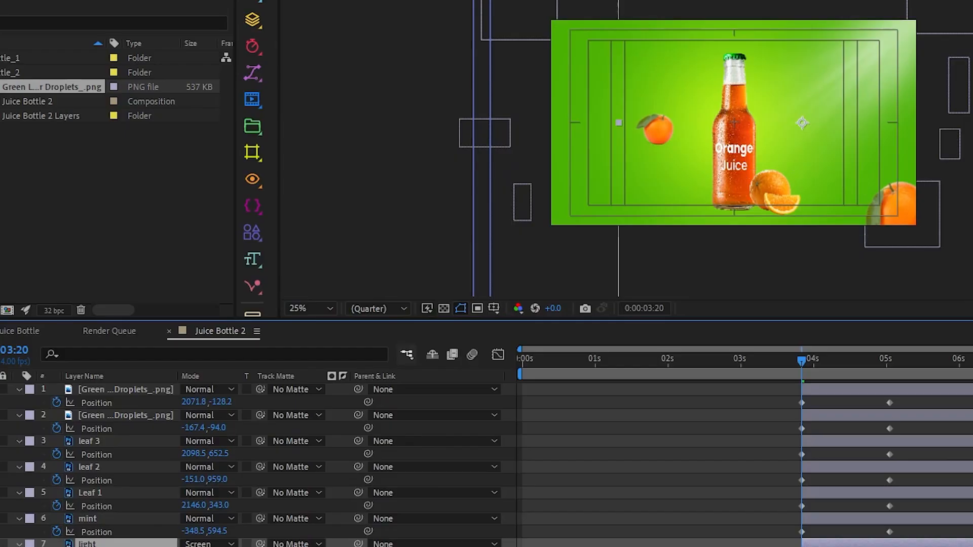
drag(116, 545, 109, 388)
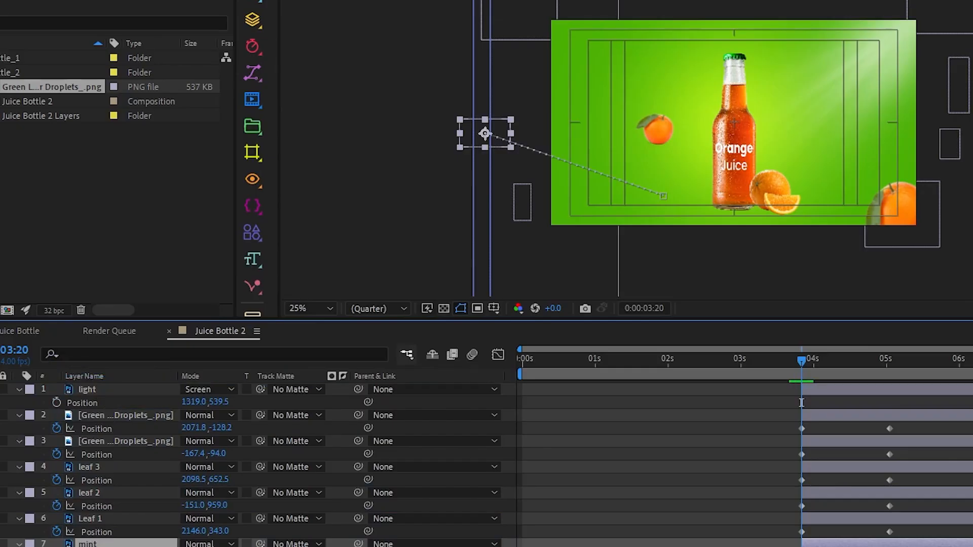
At 0:00:03:20, move the three orange layers off-screen: layer 8 to about 2420, 966, layer 9 to about 2142, 916, and layer 10 past the frame's left edge.
click(903, 191)
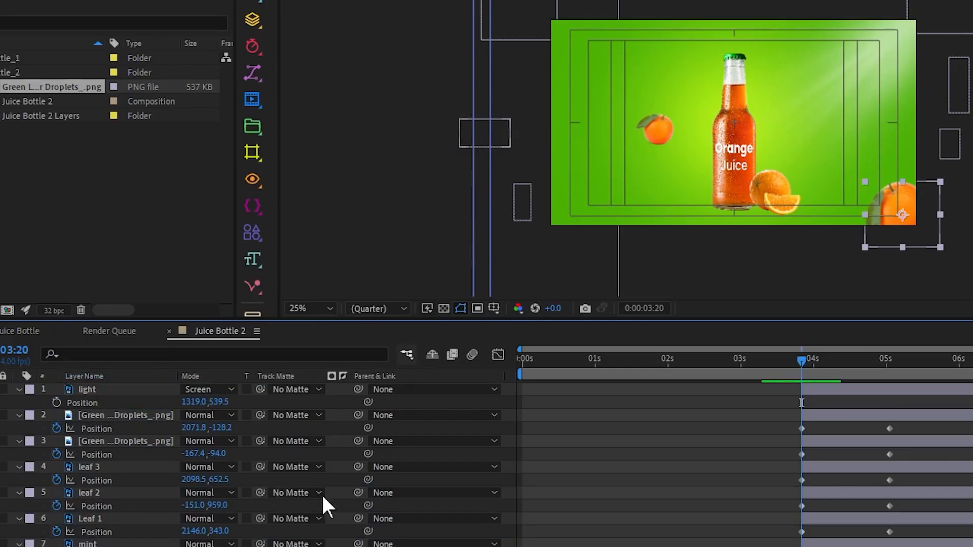
drag(932, 208, 972, 208)
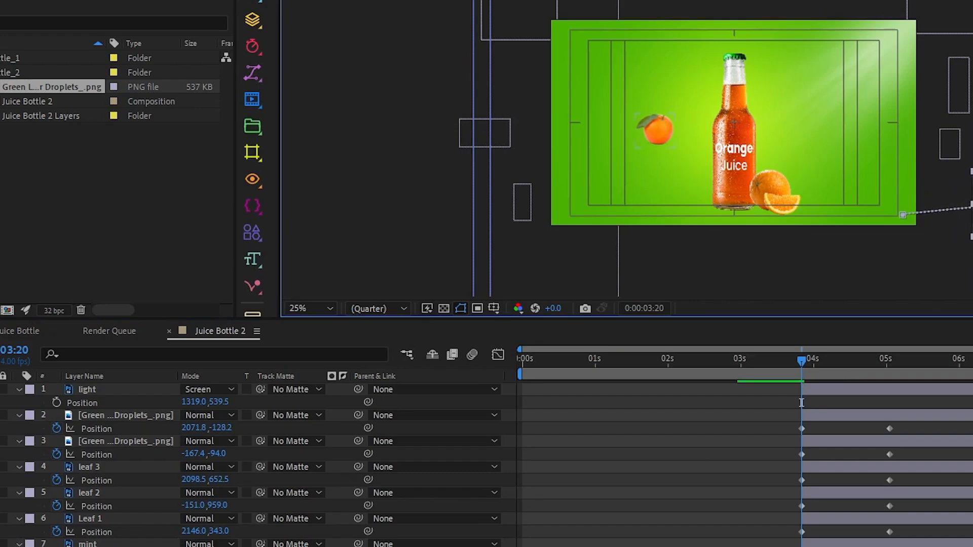
click(788, 193)
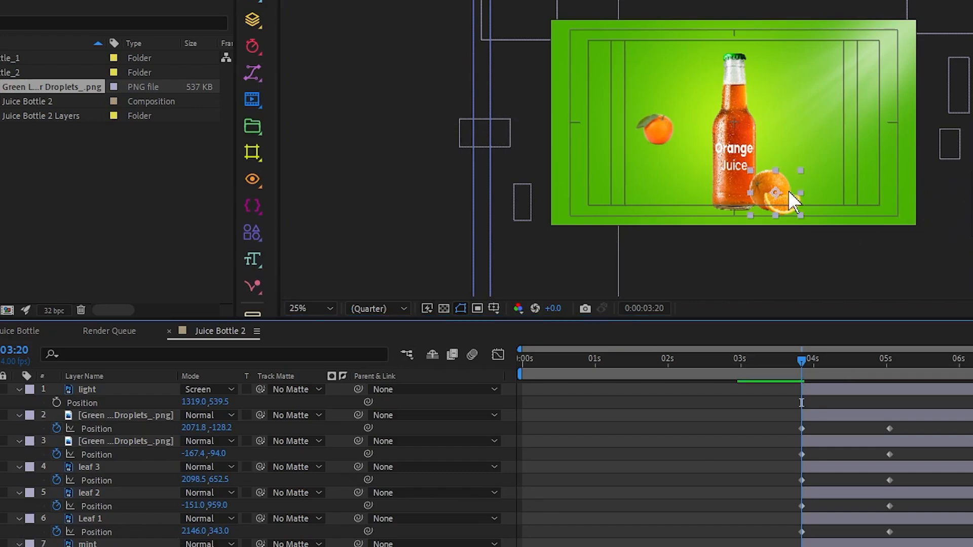
drag(774, 186, 958, 193)
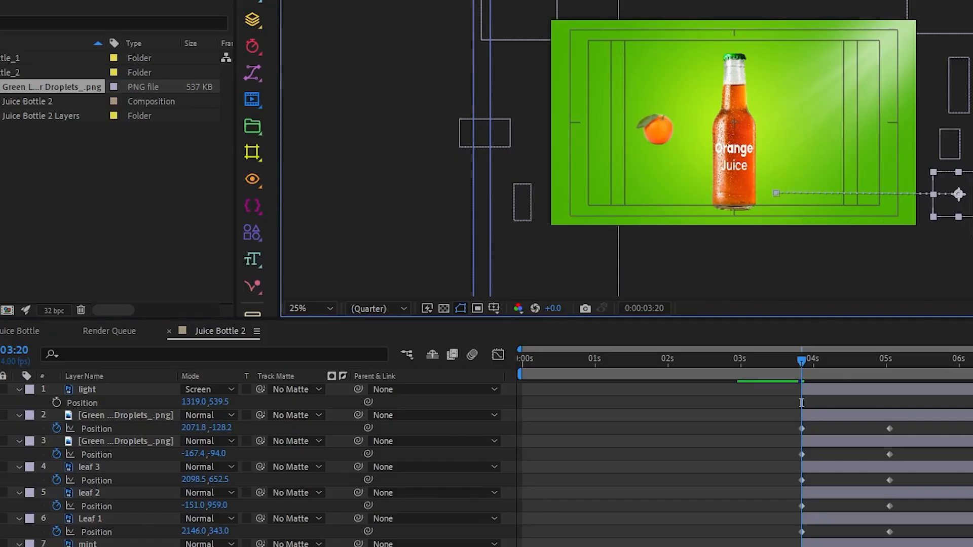
scroll(253, 466, down, 2)
click(92, 543)
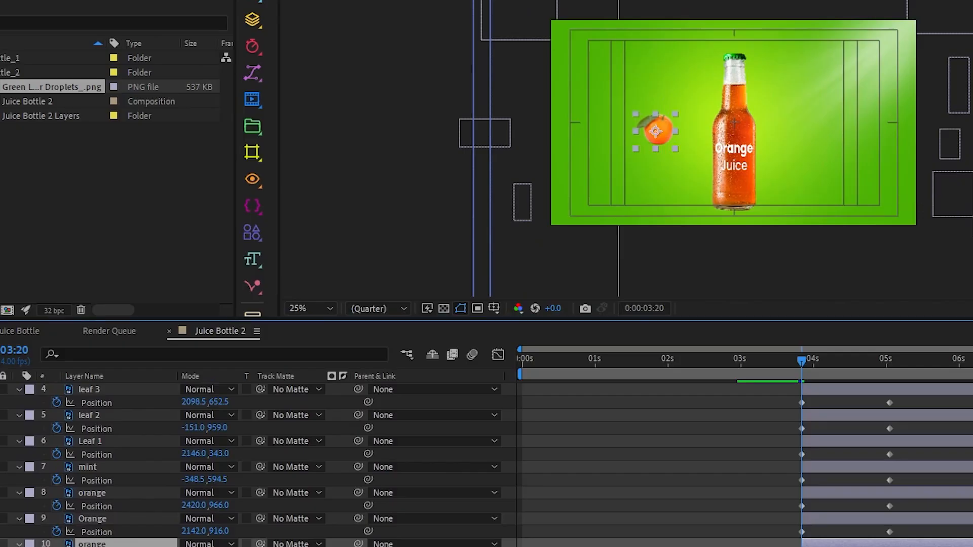
drag(663, 131, 534, 123)
Apply Easy Ease to all Position keyframes of layers 2 to 10.
scroll(925, 482, up, 2)
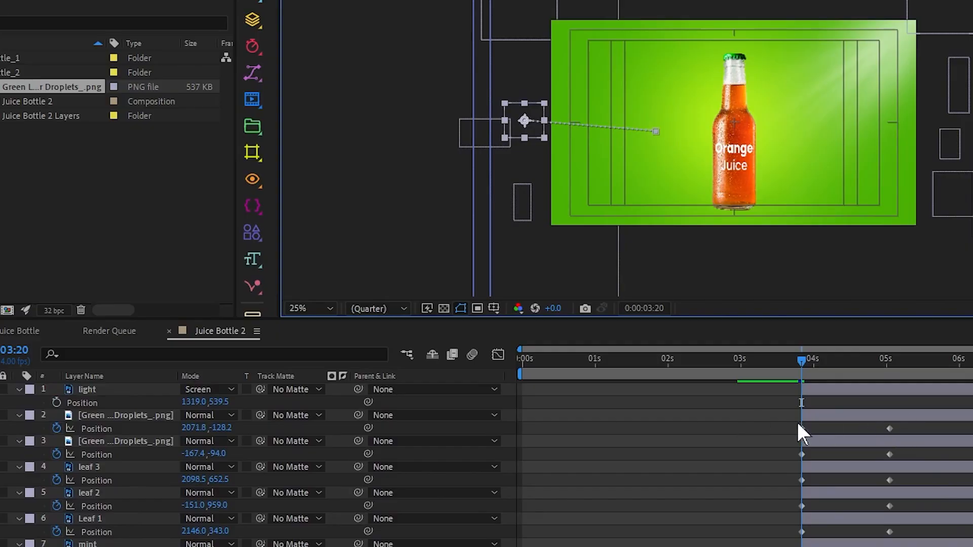
drag(795, 420, 910, 496)
key(F9)
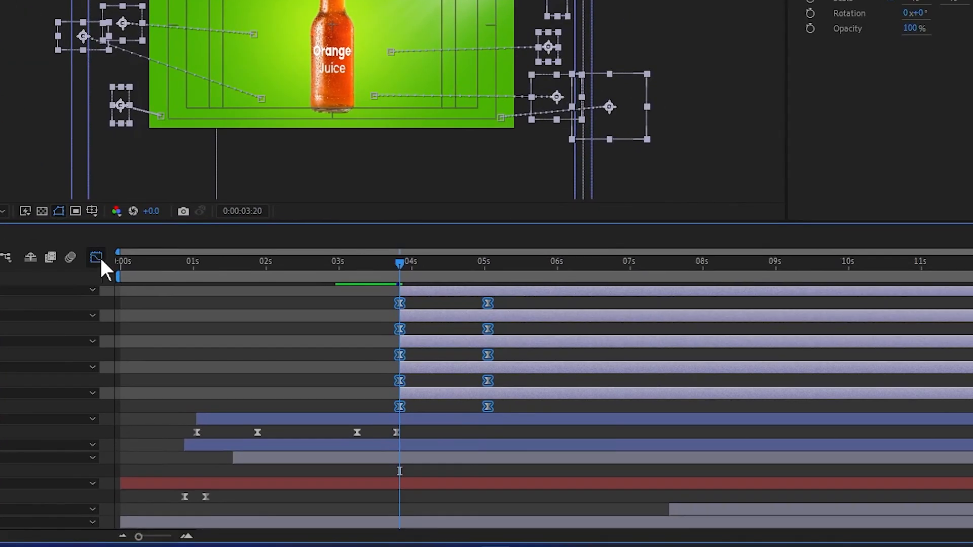
Reshape the selected Position speed curves to peak at the first keyframes, shrinking their outgoing influence and lengthening the final keyframes' incoming influence to about half.
click(96, 258)
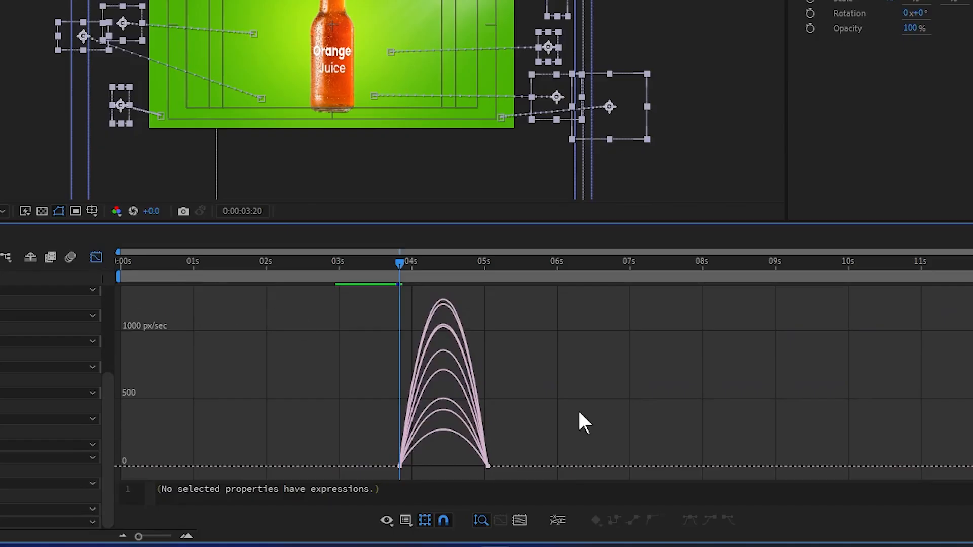
drag(521, 440, 264, 488)
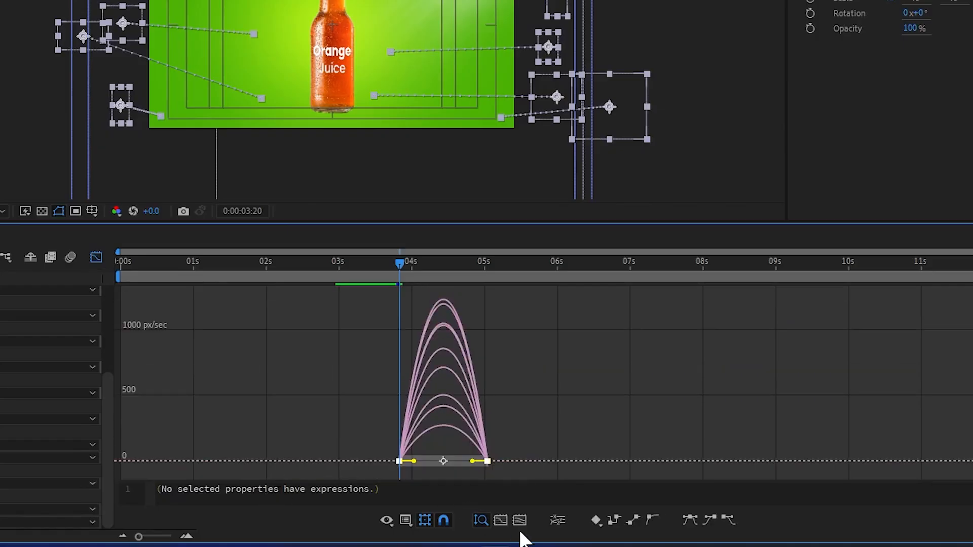
click(501, 521)
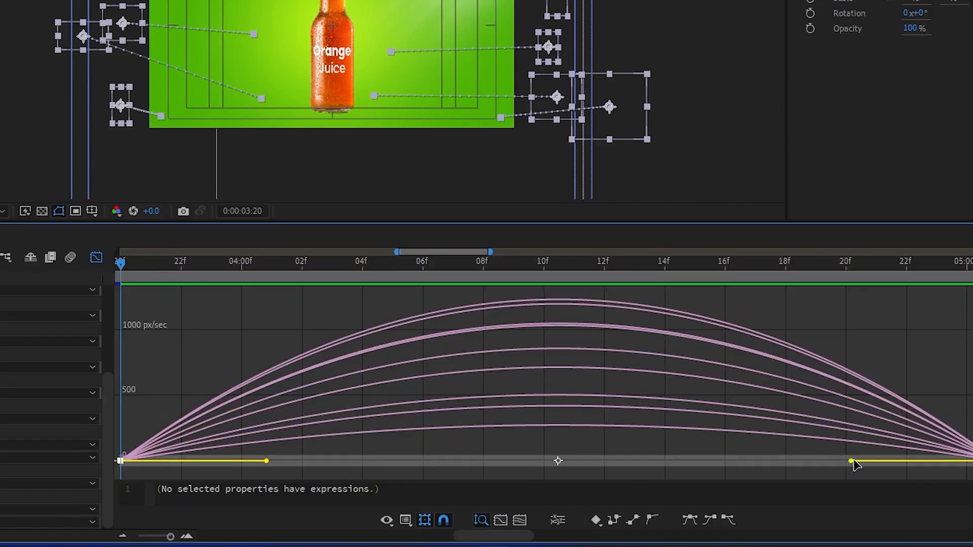
drag(850, 461, 508, 462)
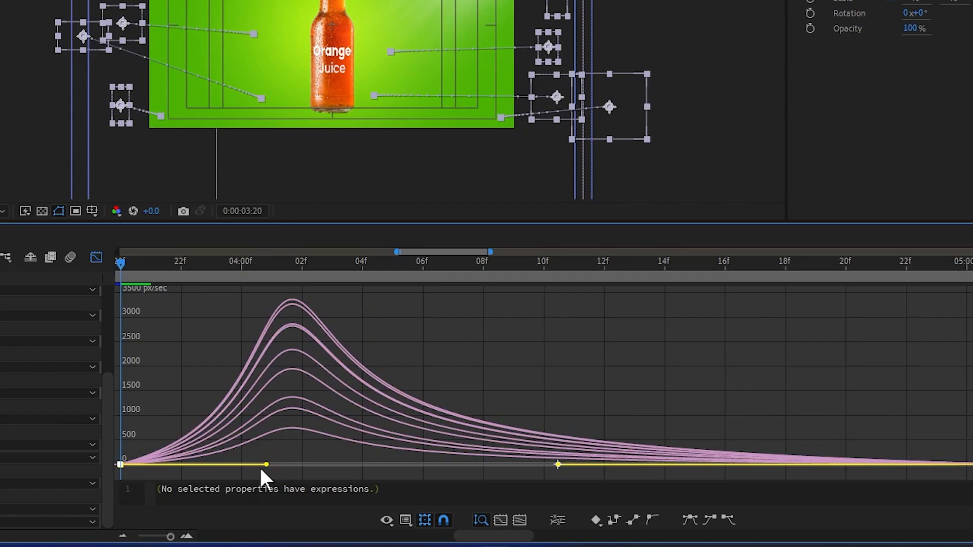
drag(267, 464, 96, 459)
scroll(190, 408, down, 2)
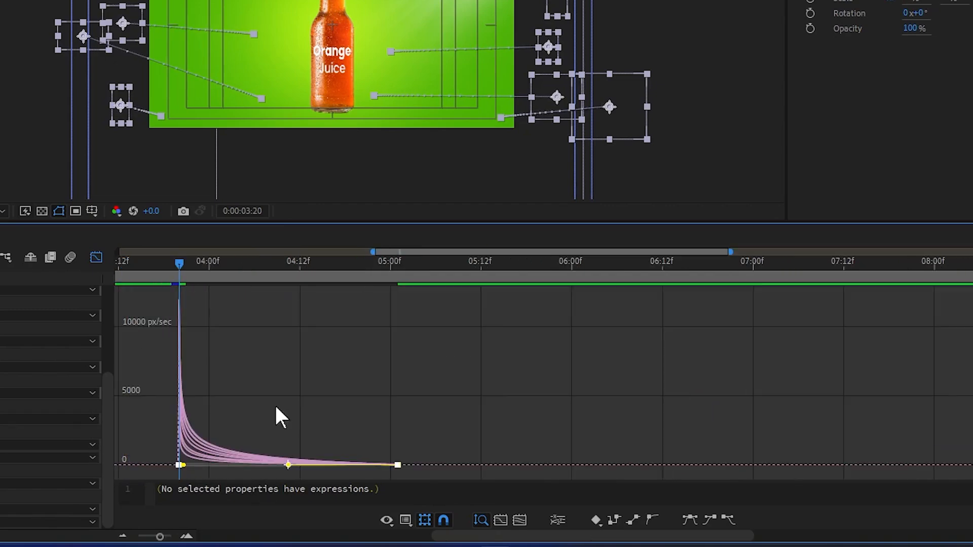
click(97, 258)
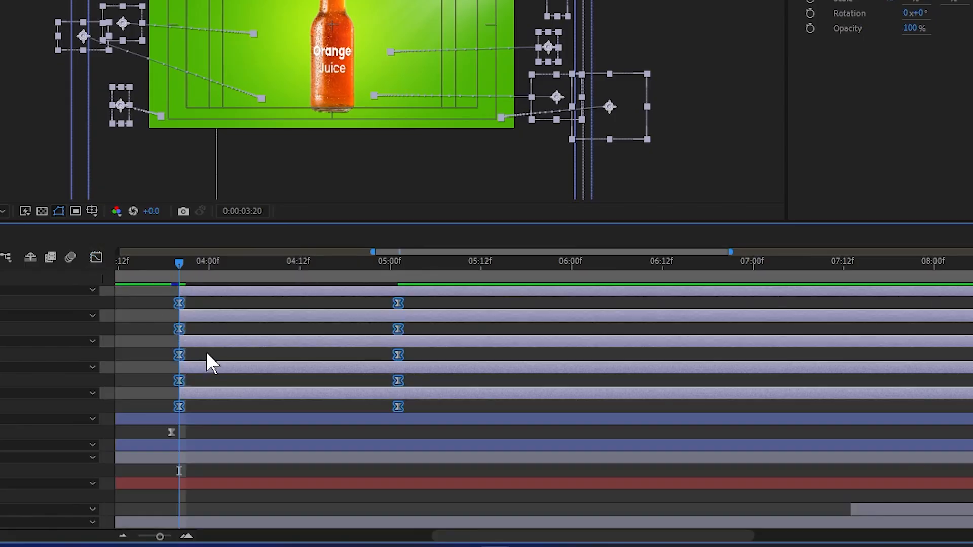
scroll(205, 351, down, 2)
click(97, 257)
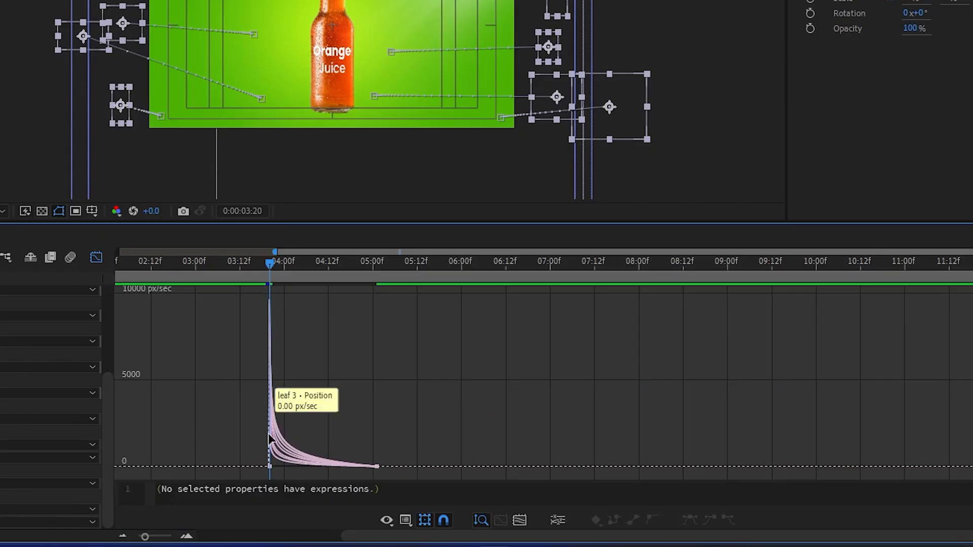
mouse_move(279, 434)
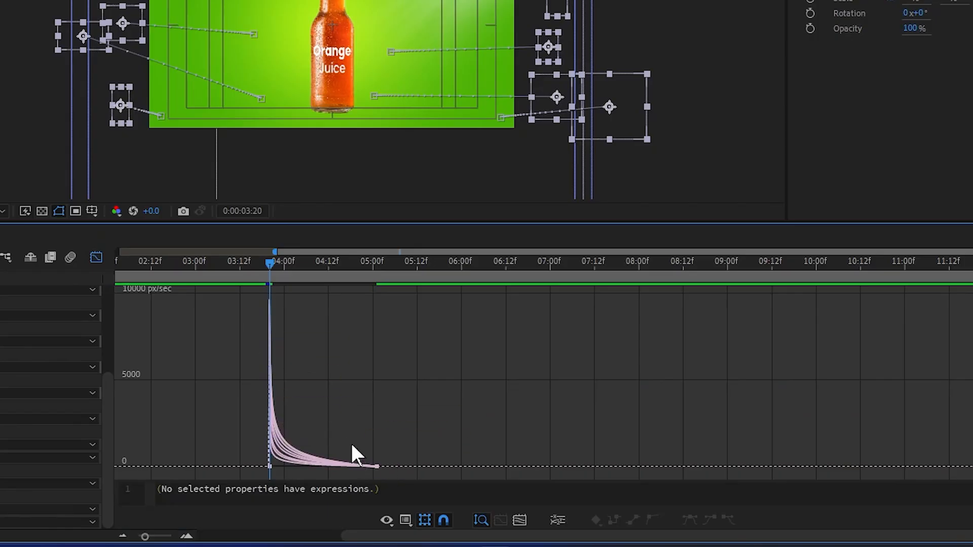
click(93, 257)
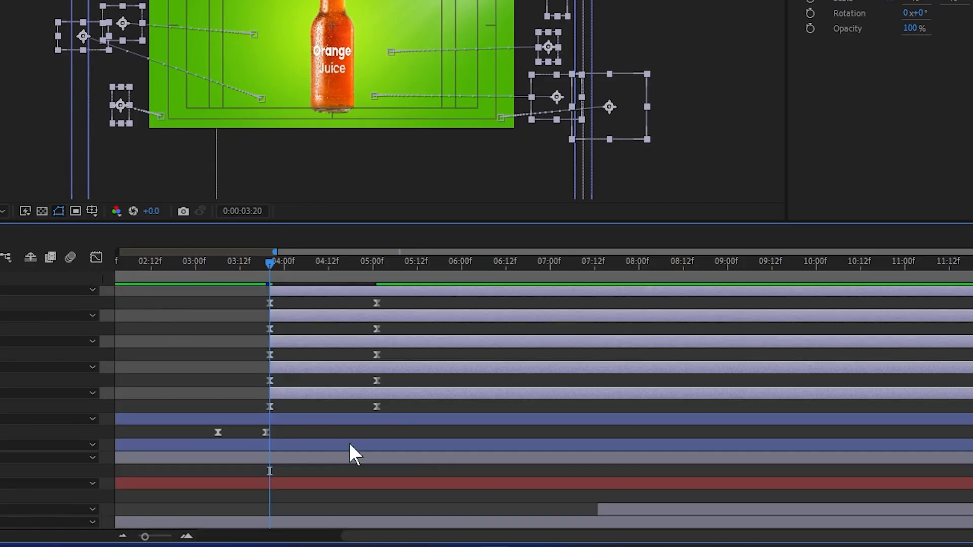
Preview the fly-in animation from 0:00:03:13, and set the current time to 0:00:05:07.
key(minus)
drag(399, 265, 378, 265)
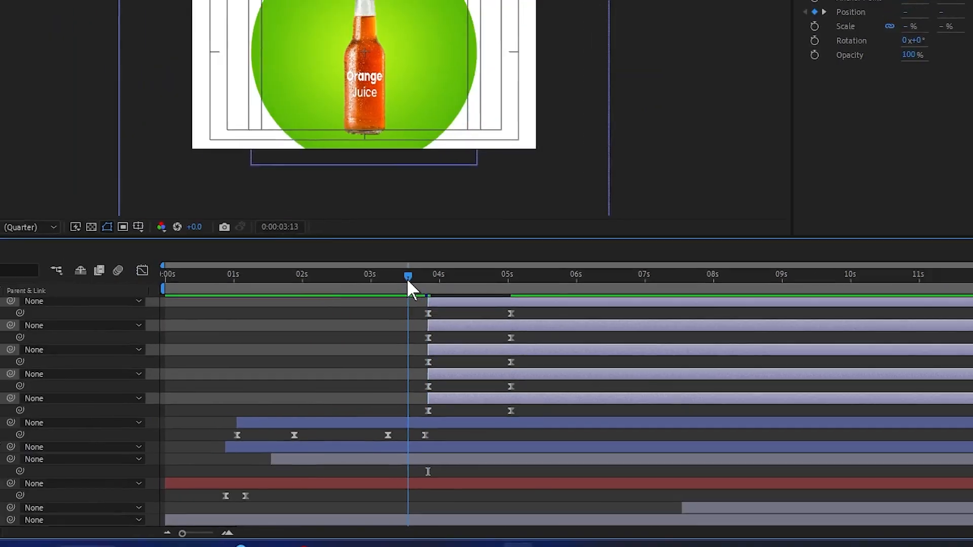
key(space)
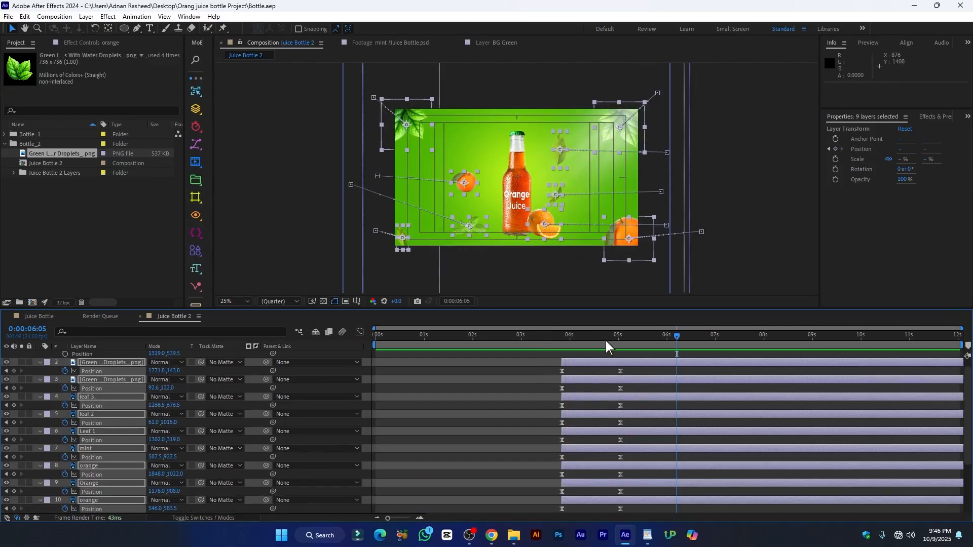
drag(598, 340, 632, 341)
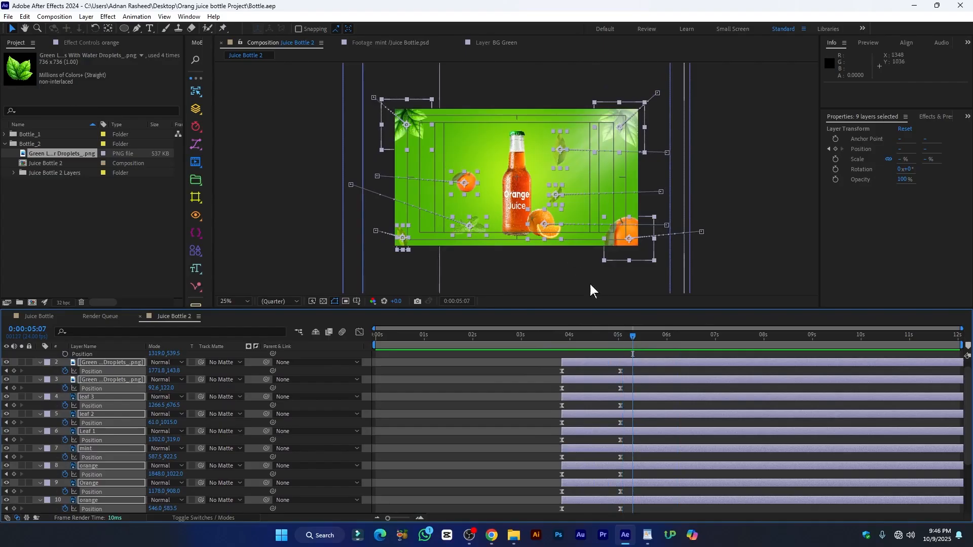
Reorder the two Green Leaves layers above the light layer.
scroll(565, 360, up, 1)
click(413, 366)
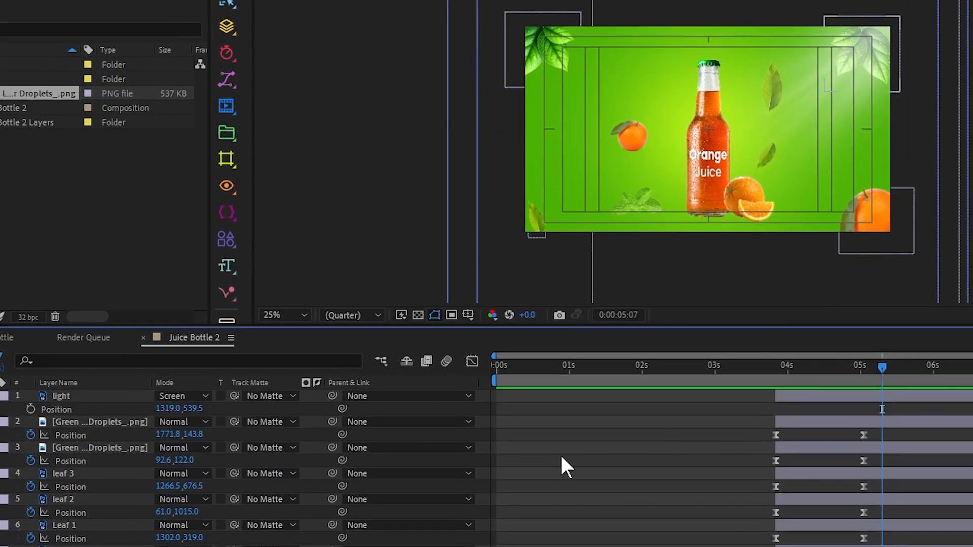
click(17, 424)
drag(94, 428, 99, 405)
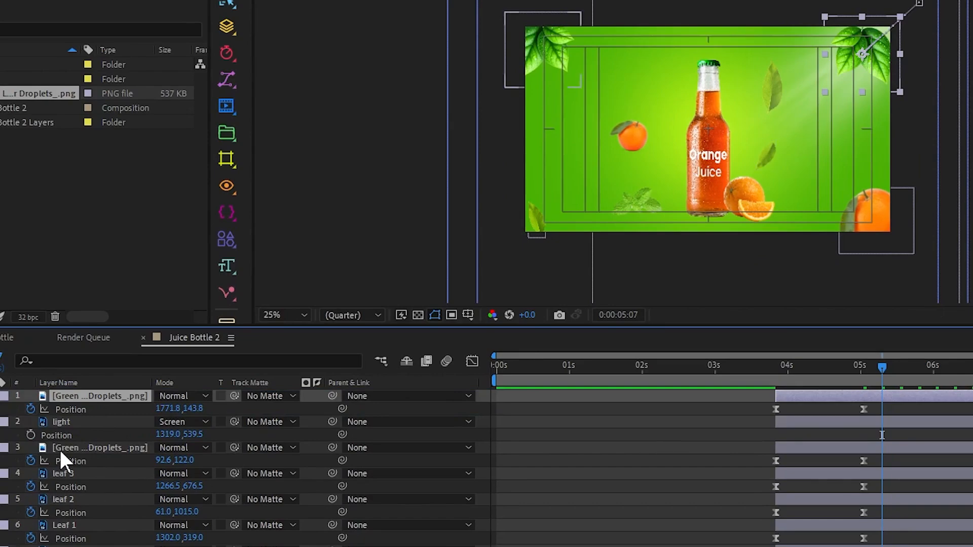
drag(83, 446, 86, 398)
Add the expression time*10 to the topmost Green Leaves layer's Rotation and check the spin up to 0:00:06:18.
key(r)
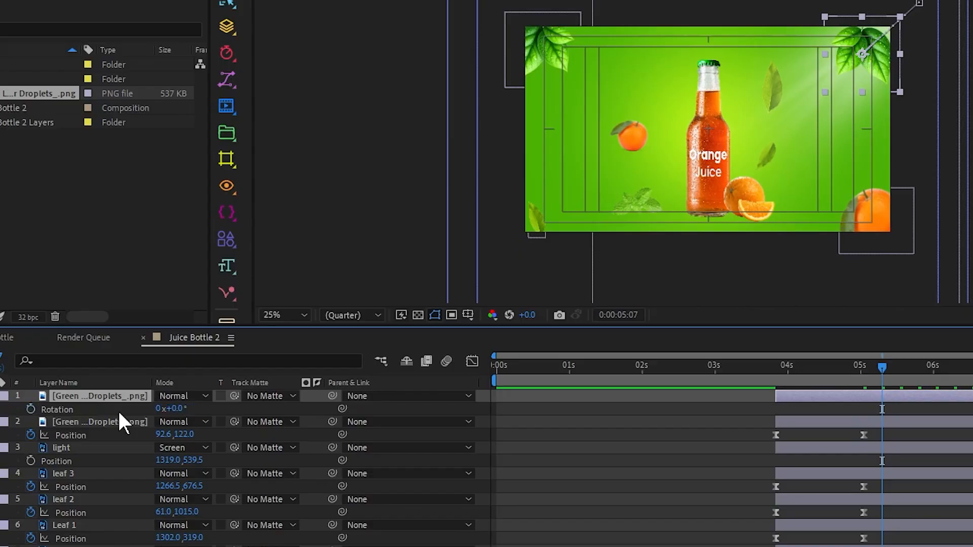
alt+click(31, 410)
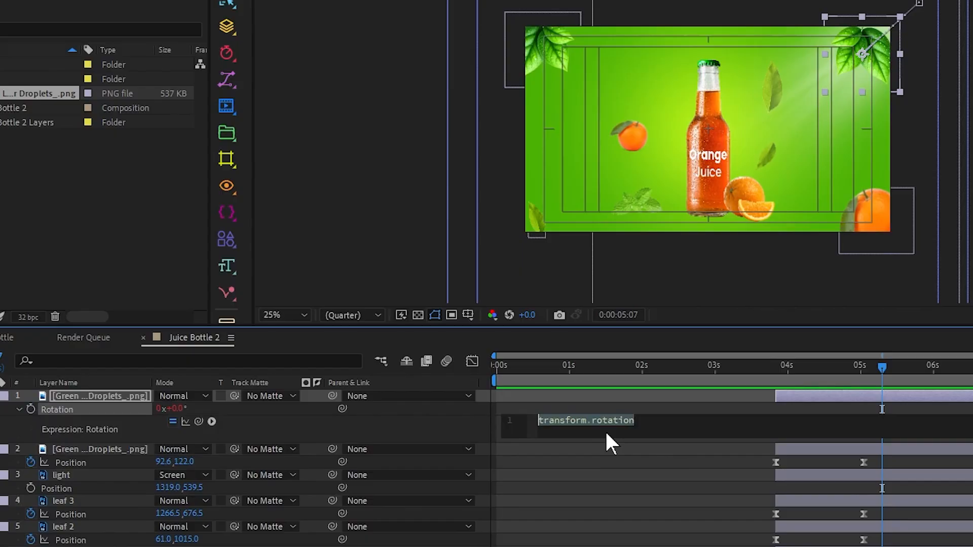
text(time*10)
click(574, 469)
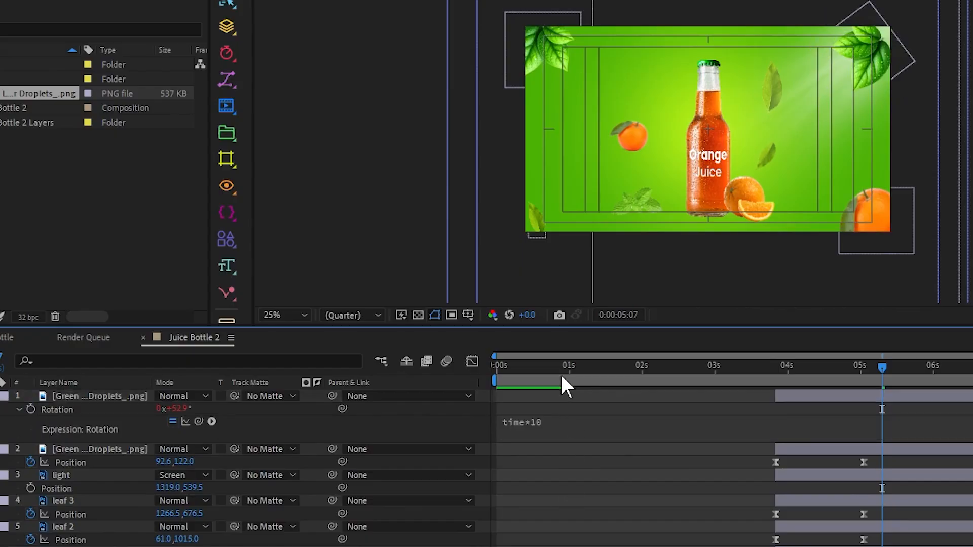
drag(880, 363, 972, 370)
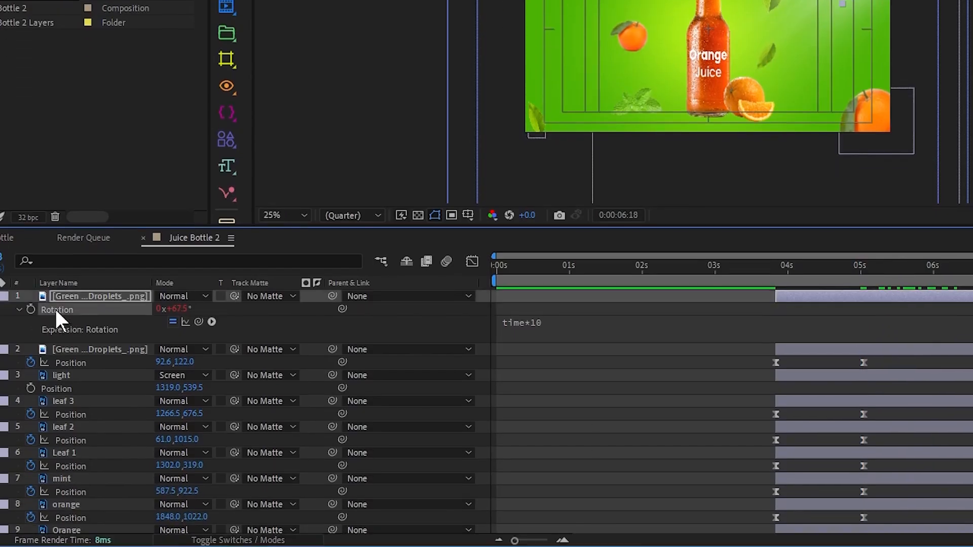
Copy the top Green Leaves layer's Rotation expression onto the second Green Leaves, leaf 3, leaf 2, Leaf 1 and mint layers.
right_click(54, 408)
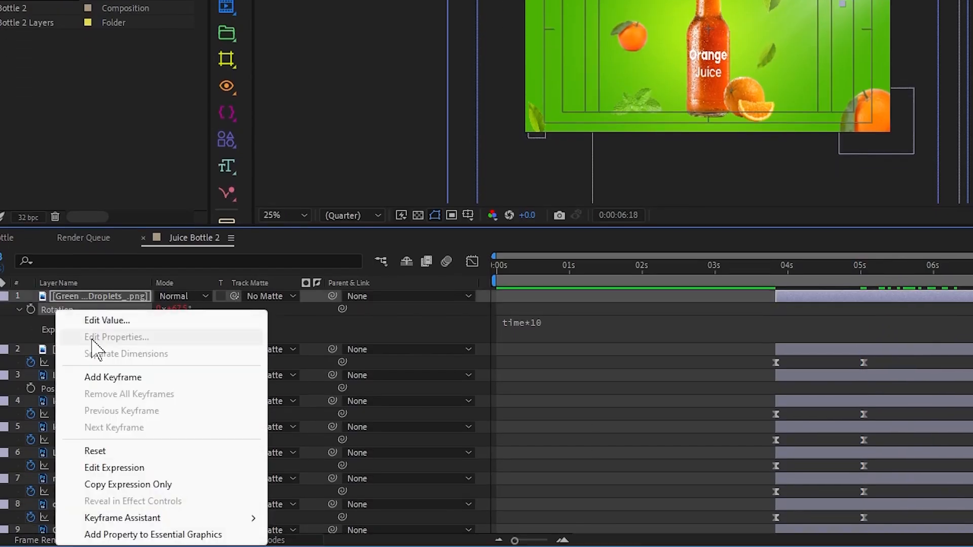
click(133, 484)
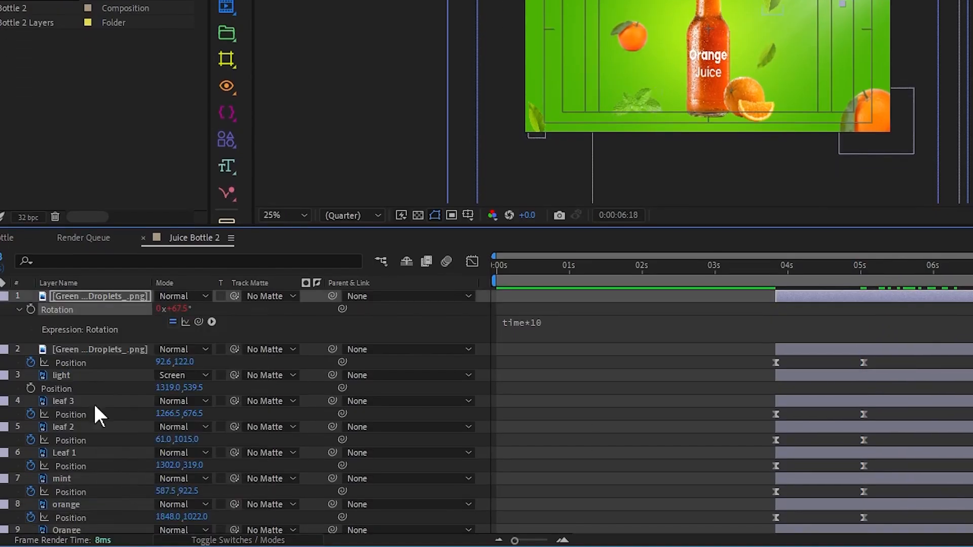
click(99, 349)
scroll(96, 359, down, 1)
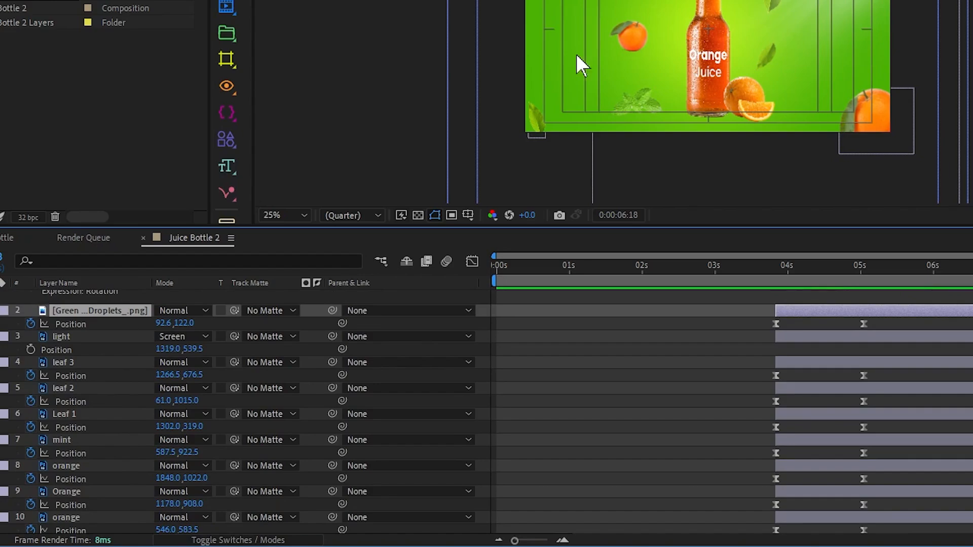
ctrl+click(76, 361)
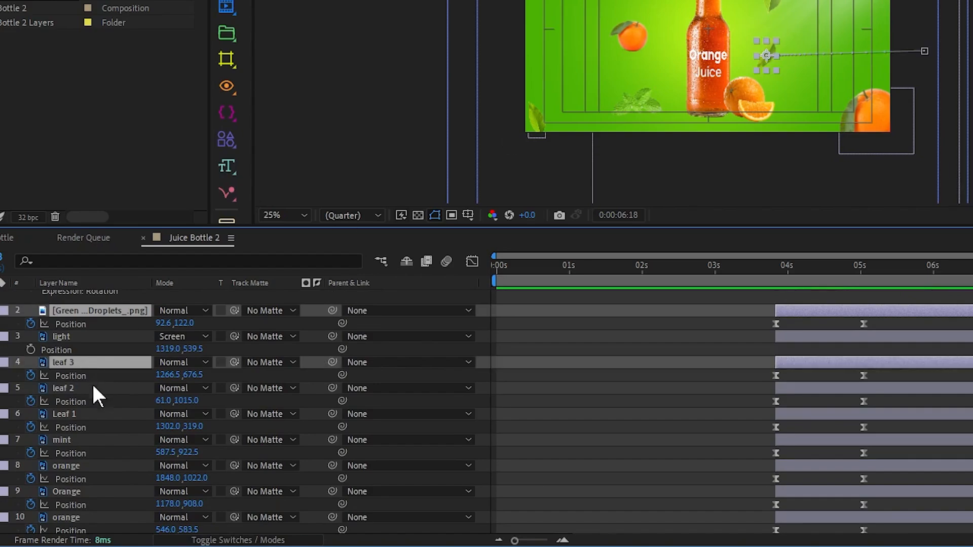
ctrl+click(94, 389)
ctrl+click(91, 413)
ctrl+click(95, 439)
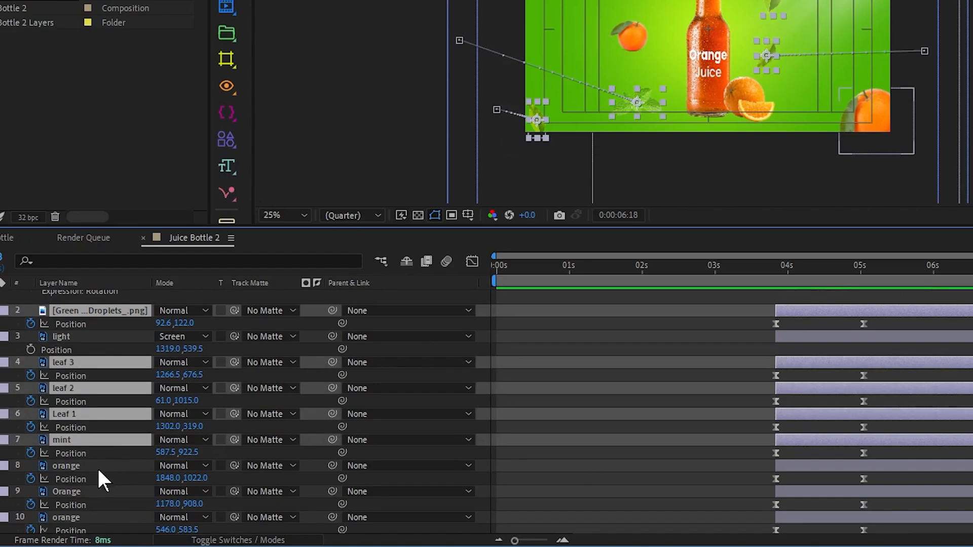
scroll(92, 466, down, 3)
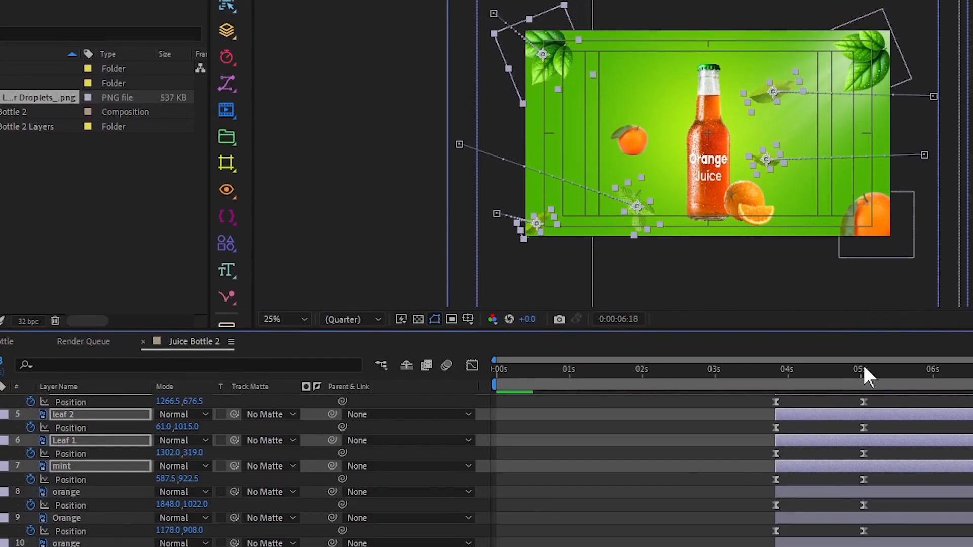
Preview the leaf and mint rotation from 0:00:03:14 onward.
drag(861, 354, 757, 360)
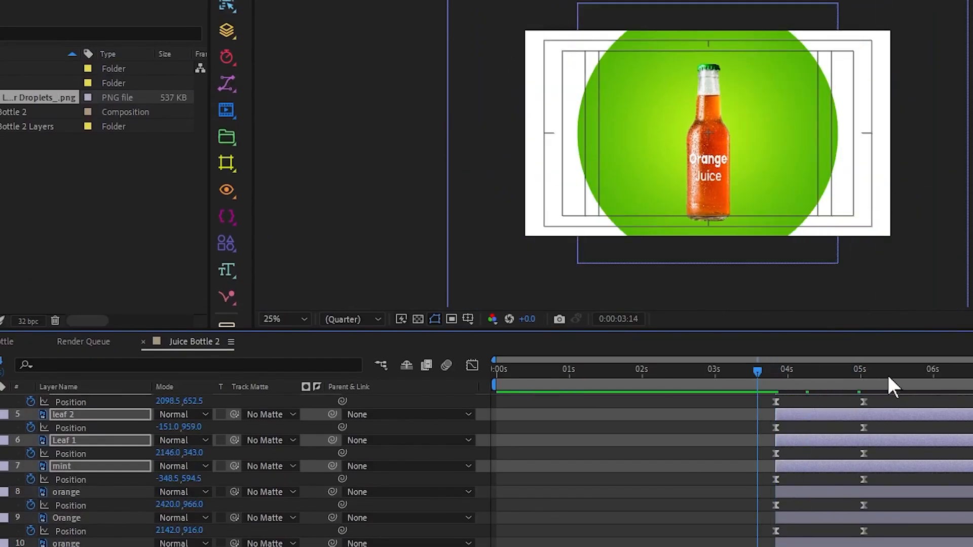
key(space)
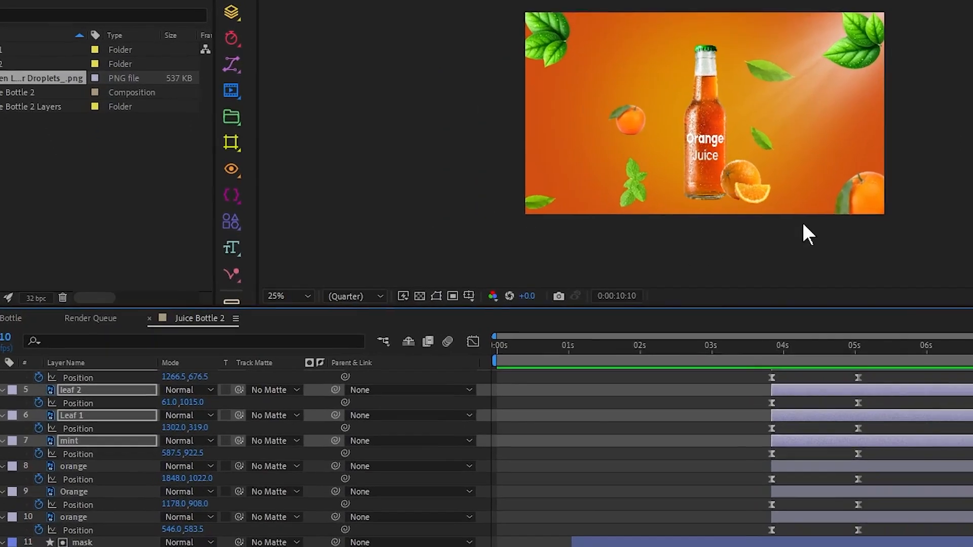
click(587, 337)
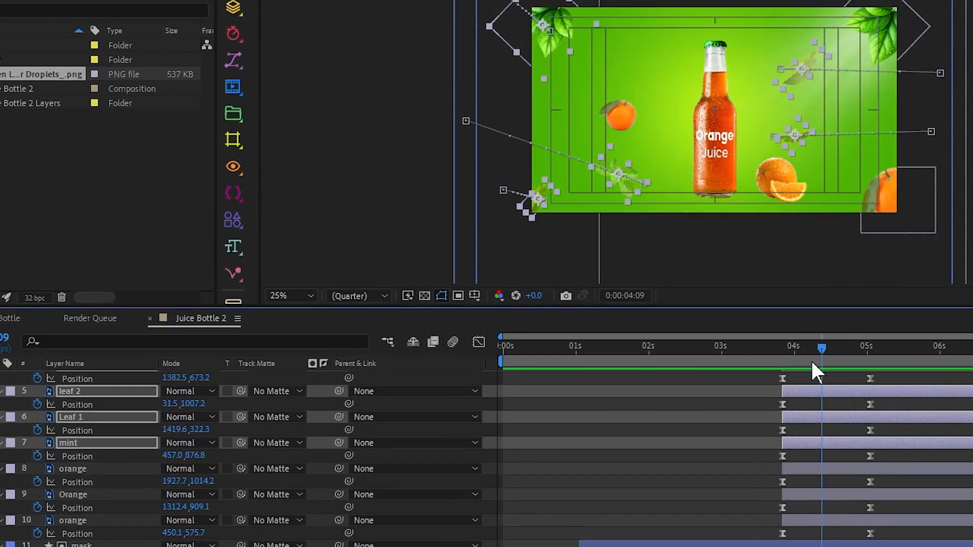
Add the expression wiggle(0.5,3) to the topmost Green Leaves layer's Position.
scroll(89, 423, up, 4)
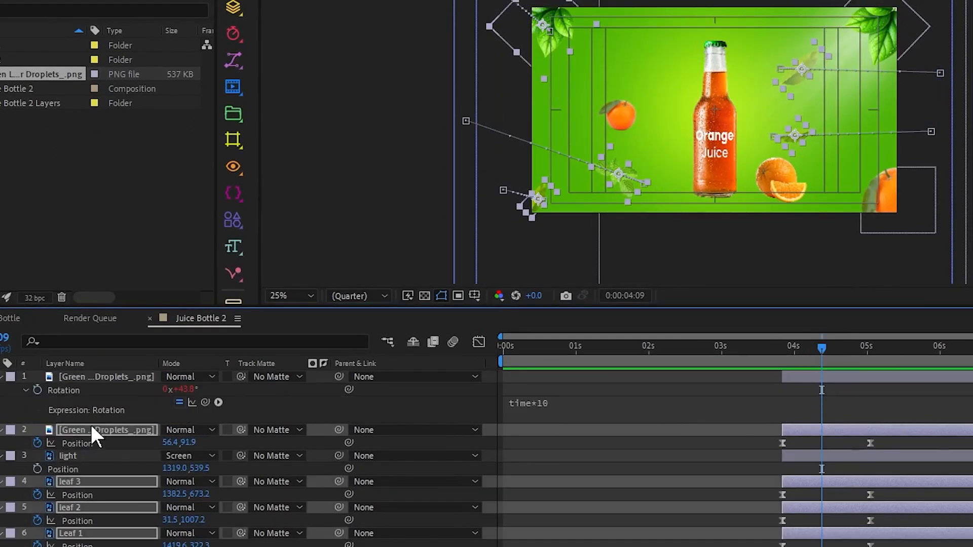
click(90, 376)
key(p)
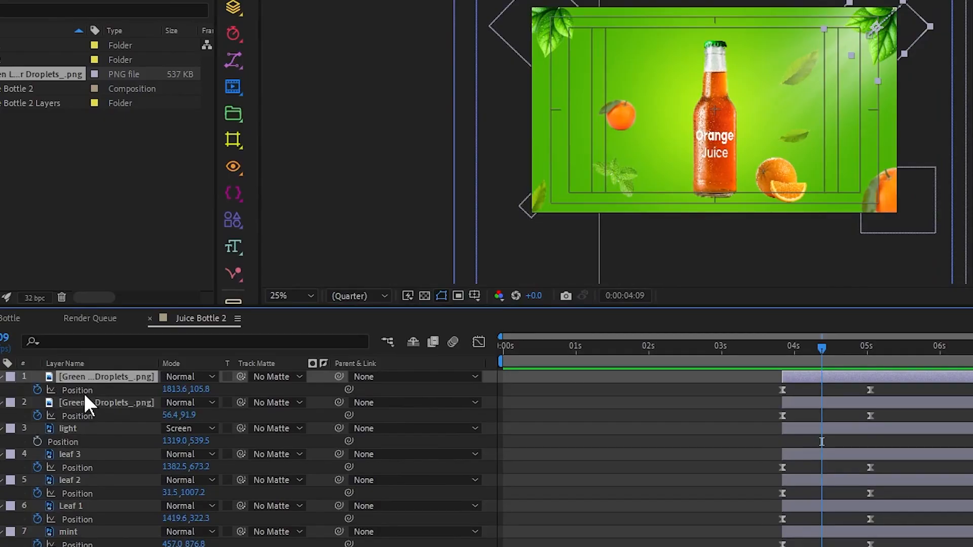
alt+click(37, 389)
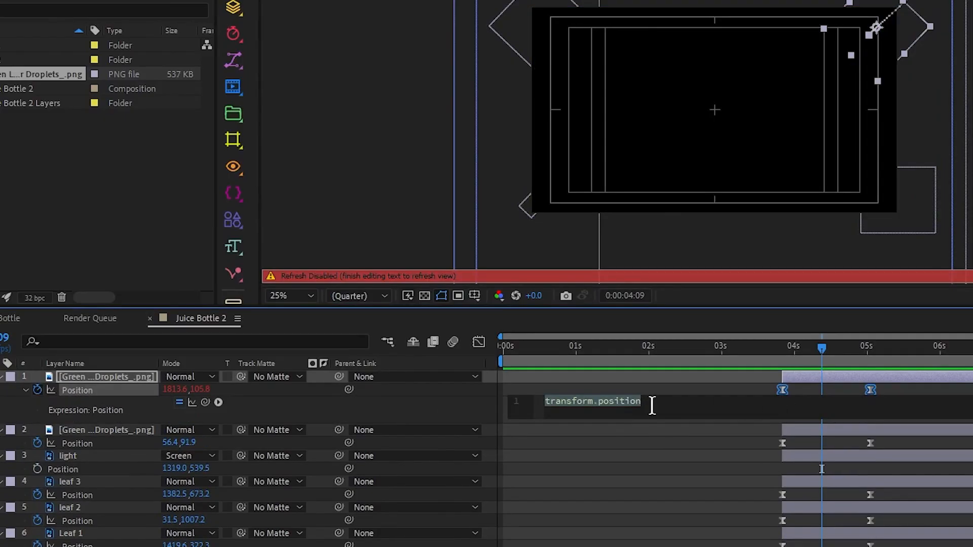
text(wiggle())
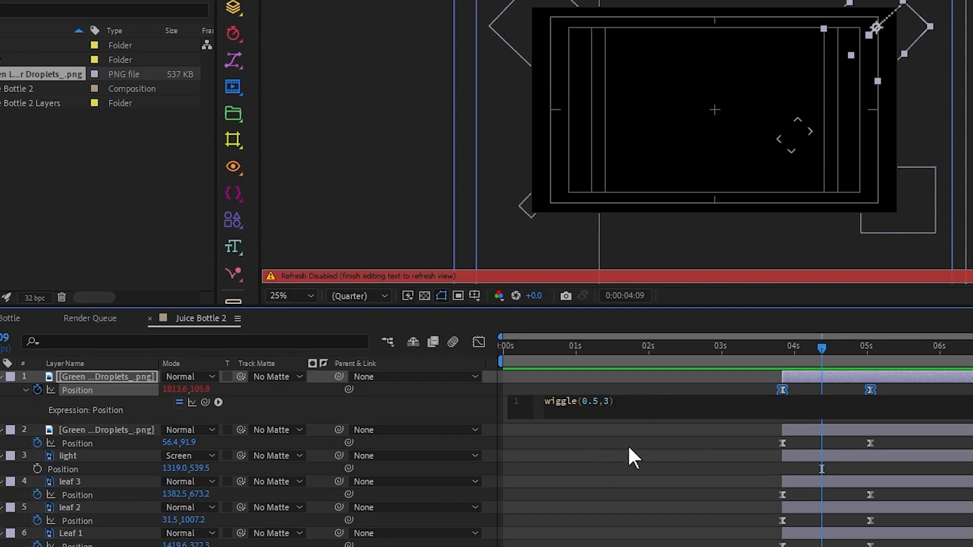
click(624, 402)
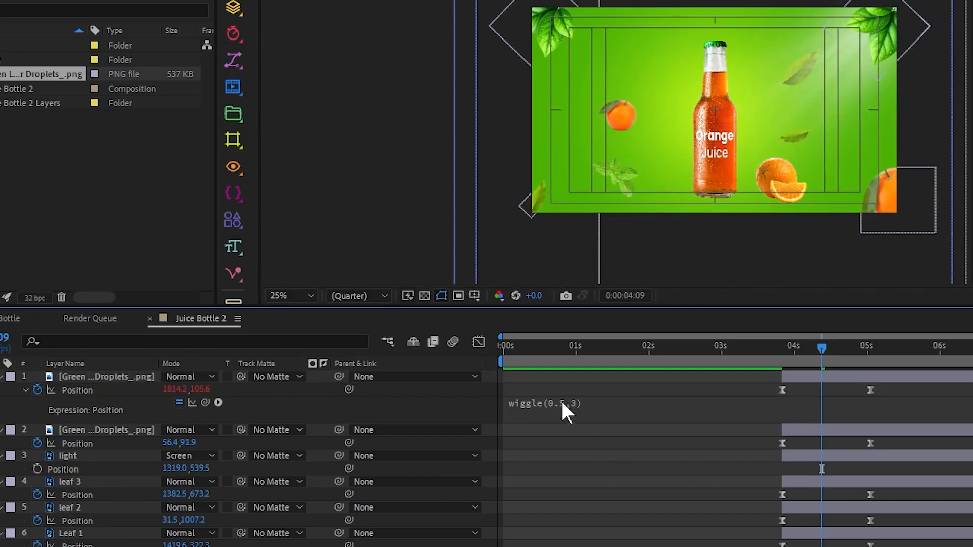
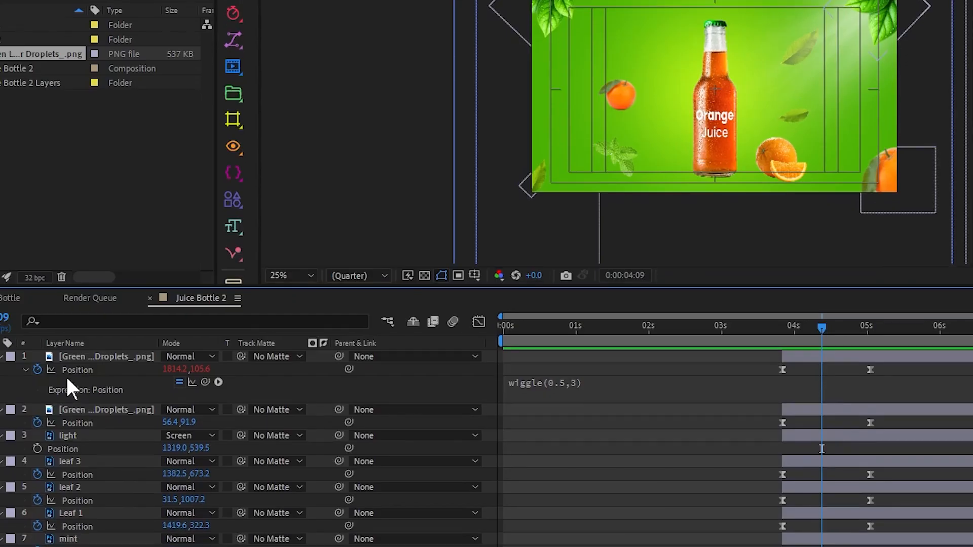
Copy the Position wiggle expression onto the second Green Leaves layer and the light, leaf, mint and orange layers below it.
right_click(74, 391)
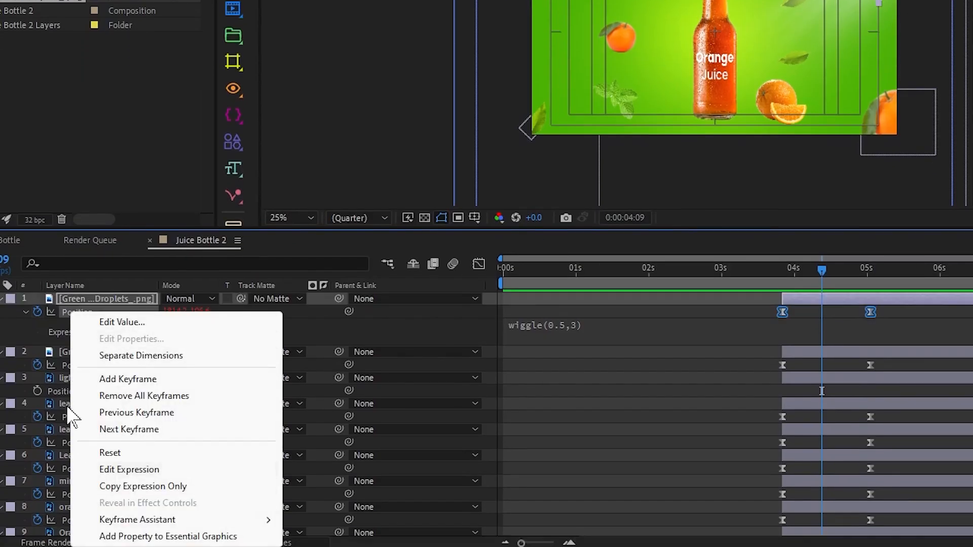
click(68, 322)
right_click(65, 314)
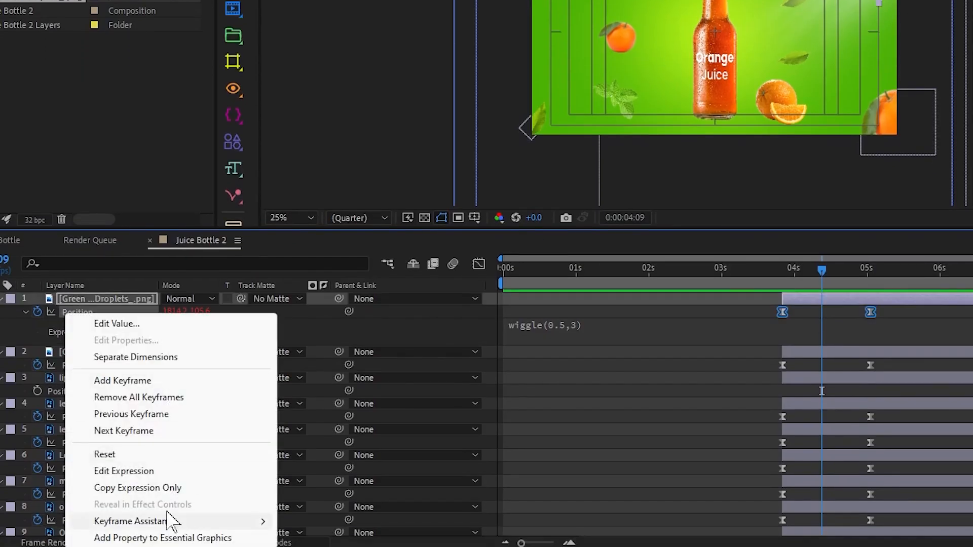
click(161, 488)
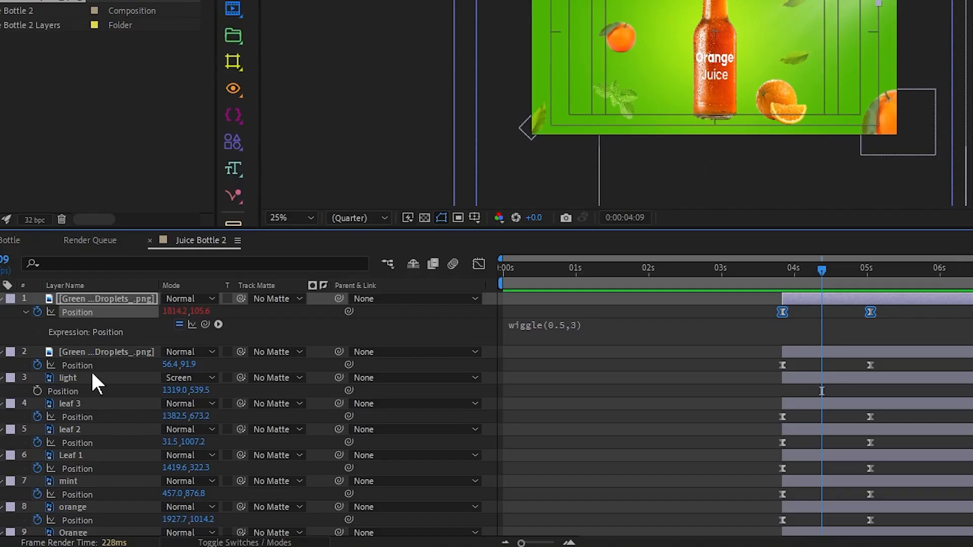
click(105, 352)
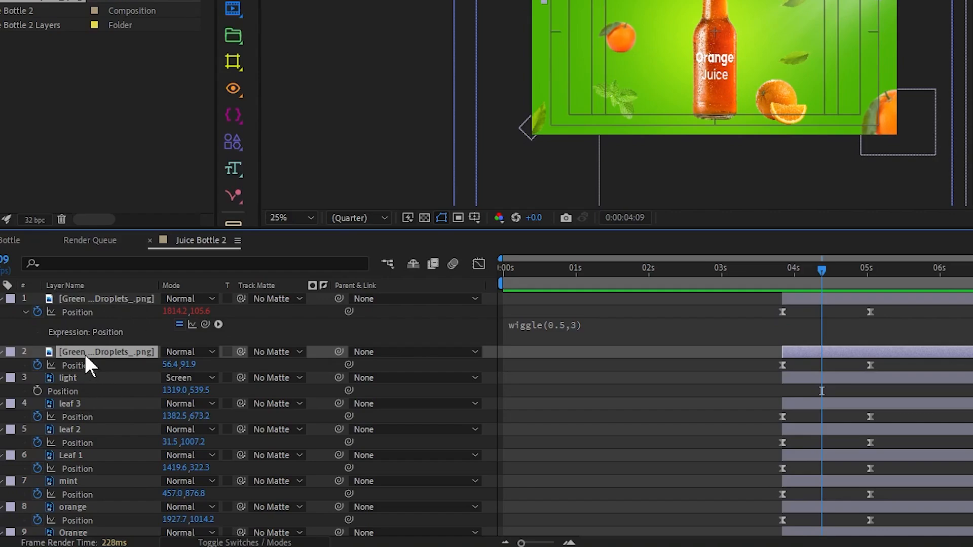
scroll(112, 379, down, 5)
shift+click(84, 399)
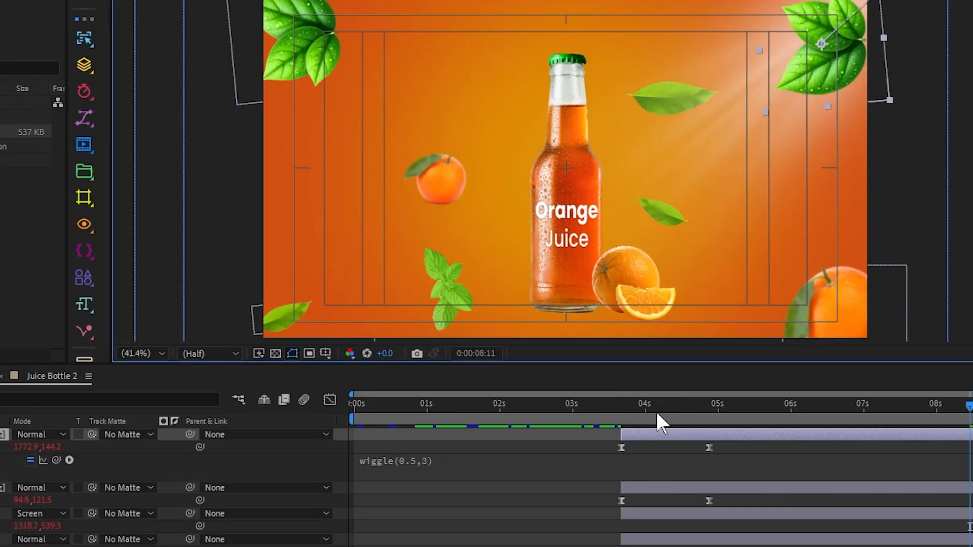
Check the wiggle motion around 0:00:05:19, and review the water splash at 0:00:03:02 in the Juice Bottle composition.
drag(656, 411, 777, 419)
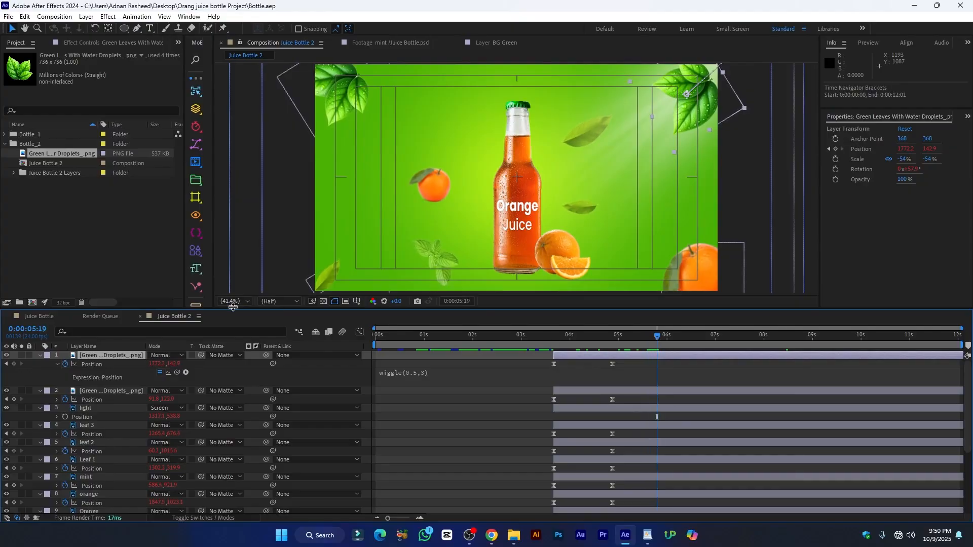
click(32, 318)
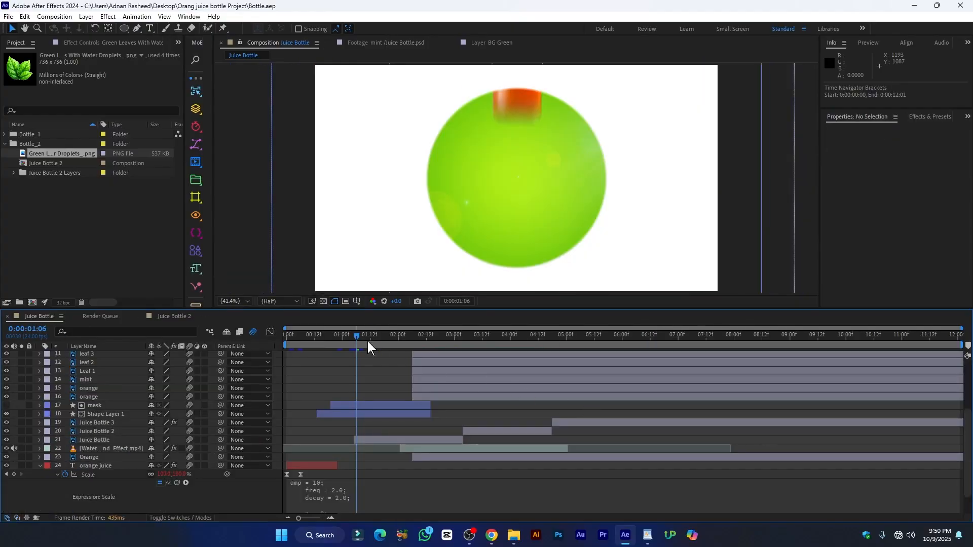
drag(358, 340, 458, 359)
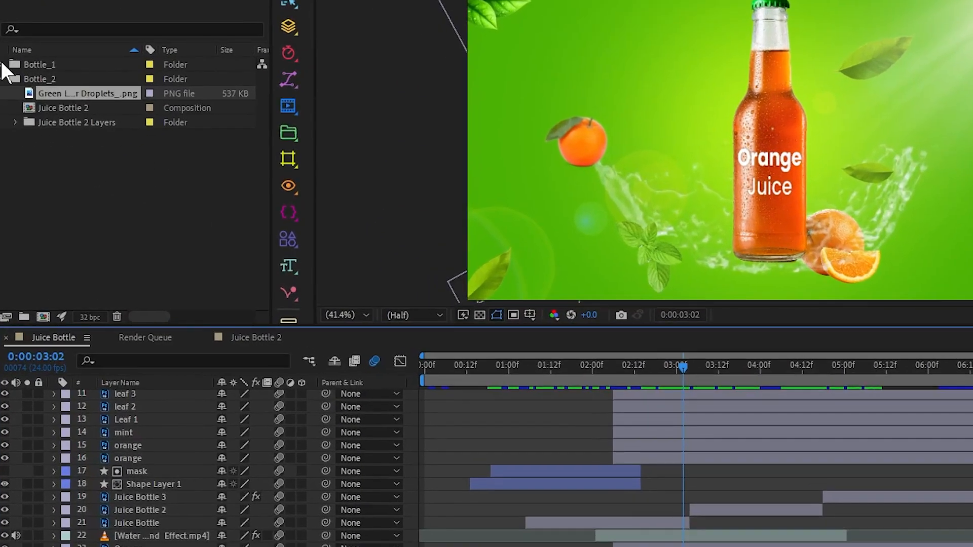
Duplicate the water sound effect video from the Bottle_1 footage and move the copy into the Bottle_2 folder.
click(3, 65)
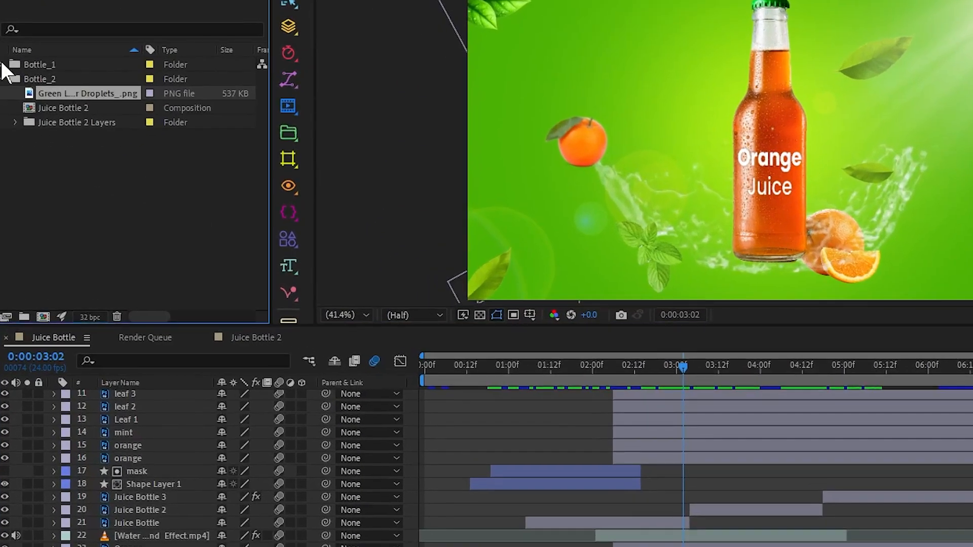
click(15, 108)
scroll(60, 193, down, 3)
click(91, 224)
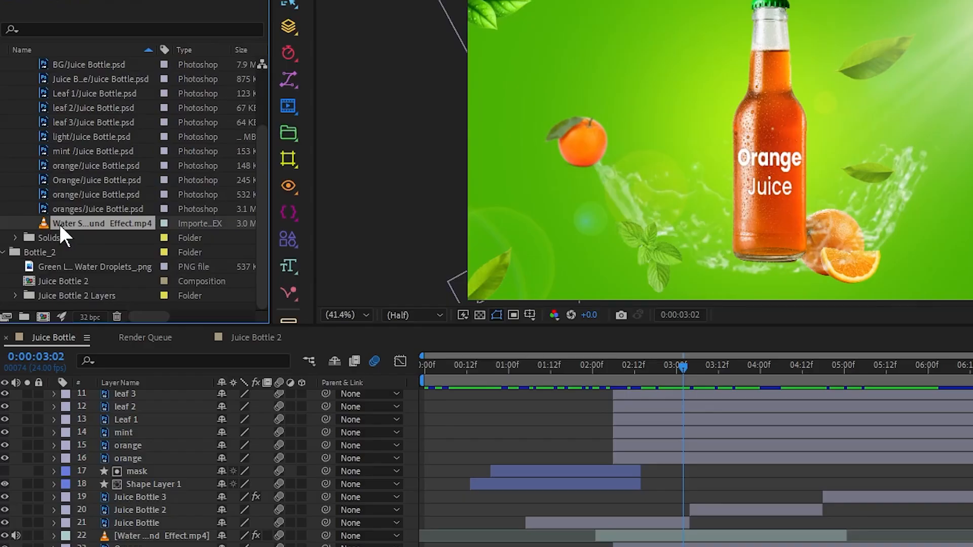
key(ctrl+d)
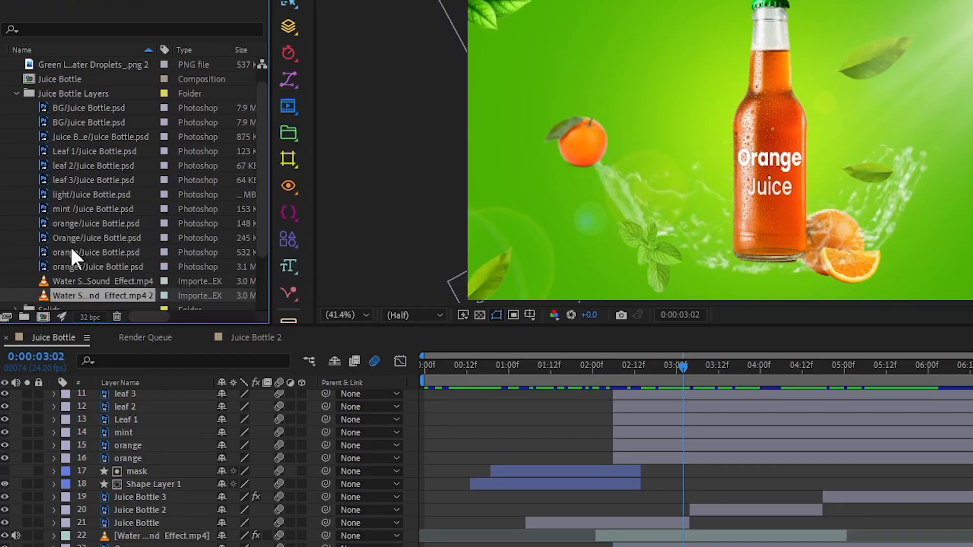
drag(62, 220, 42, 250)
scroll(20, 211, up, 4)
click(3, 64)
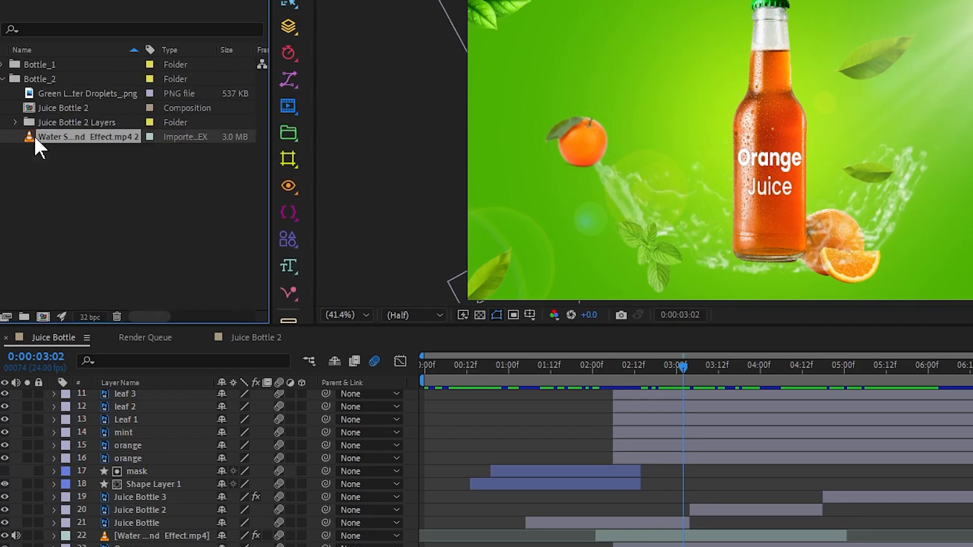
Trim the duplicated water video to an in point of 0:00:09:29 and an out point of 0:00:12:29.
double_click(33, 138)
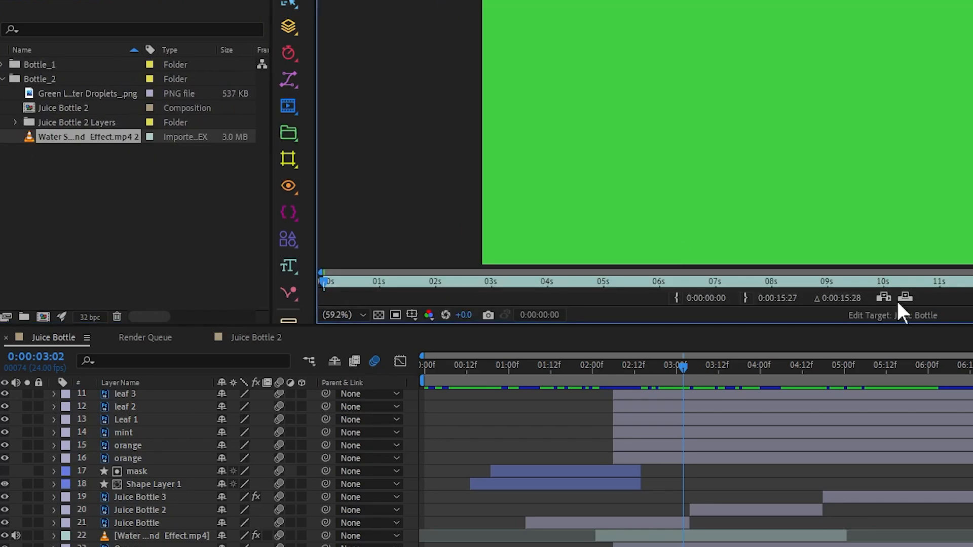
drag(659, 282, 747, 303)
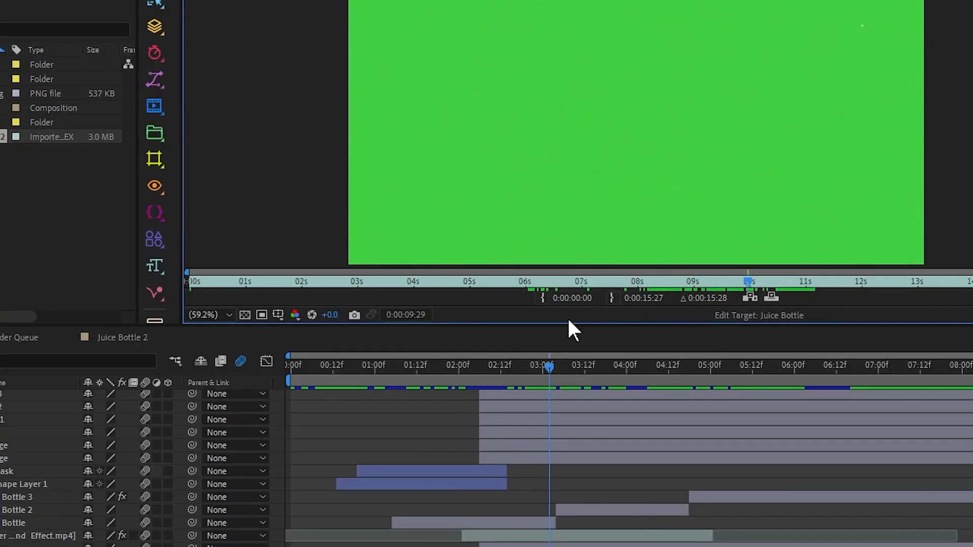
click(542, 298)
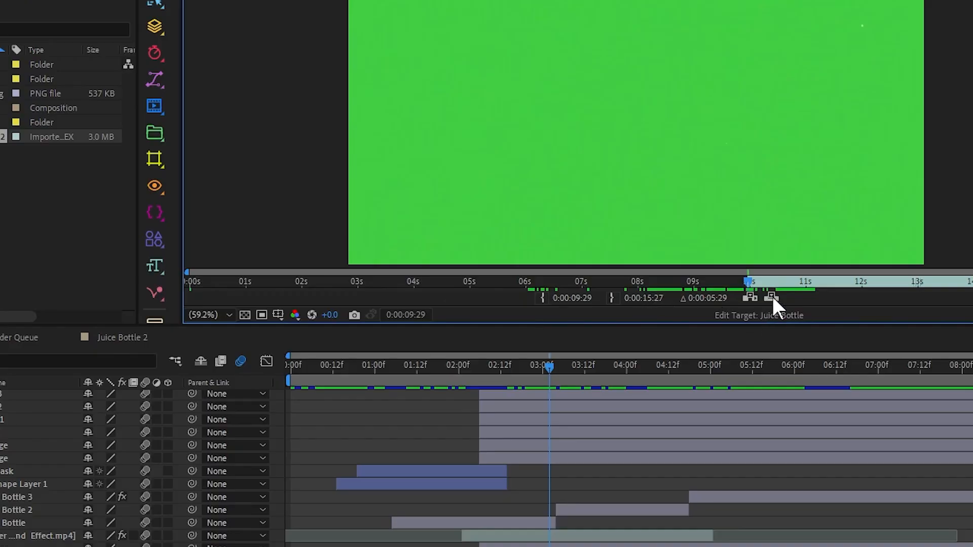
drag(765, 280, 905, 291)
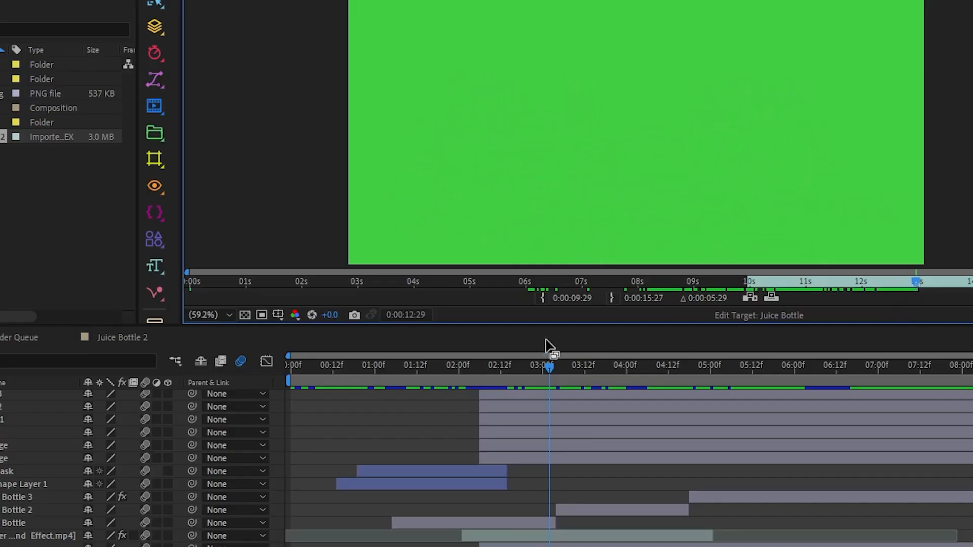
click(611, 298)
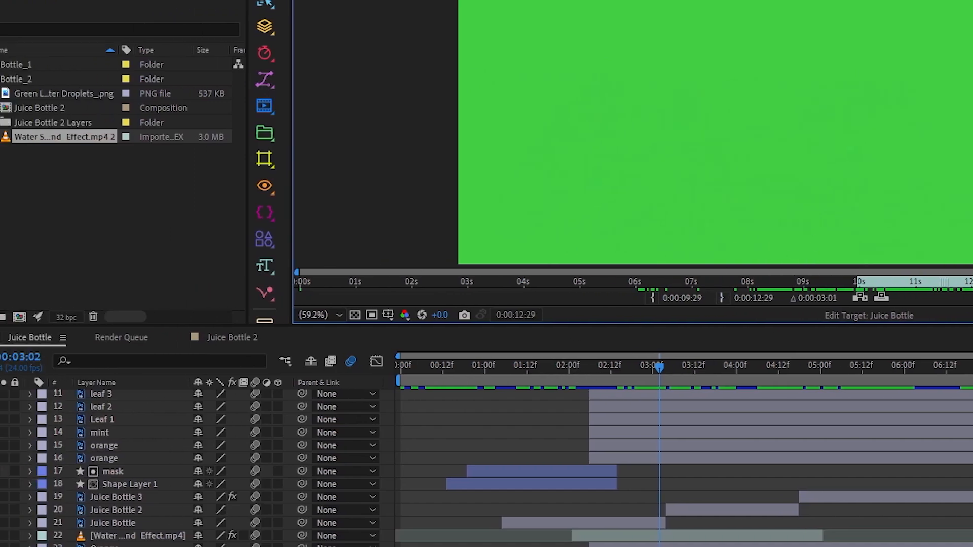
Place the trimmed water video above the original water layer in Juice Bottle, sliding it to start at about 0:00:01:00.
drag(51, 136, 170, 535)
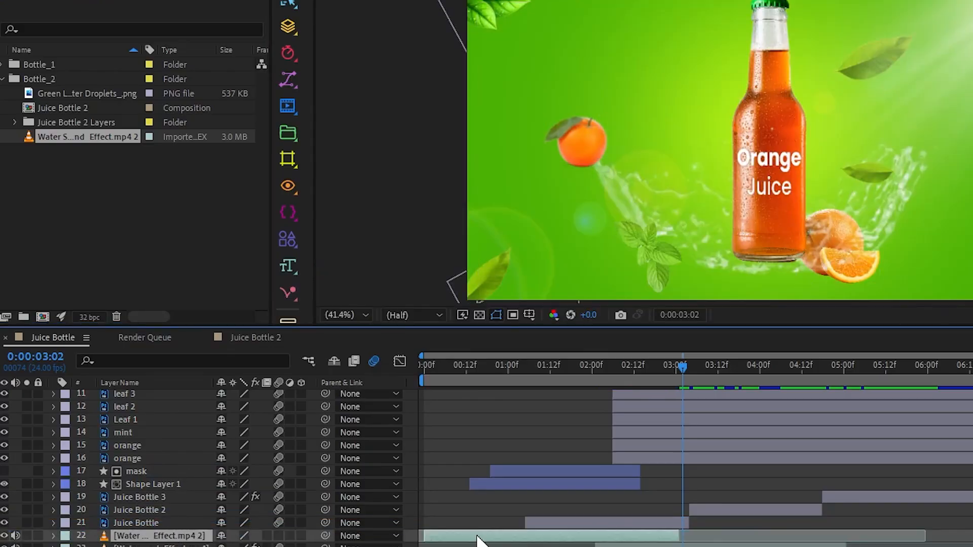
drag(479, 536, 560, 535)
key(Page_Down)
click(584, 515)
click(581, 503)
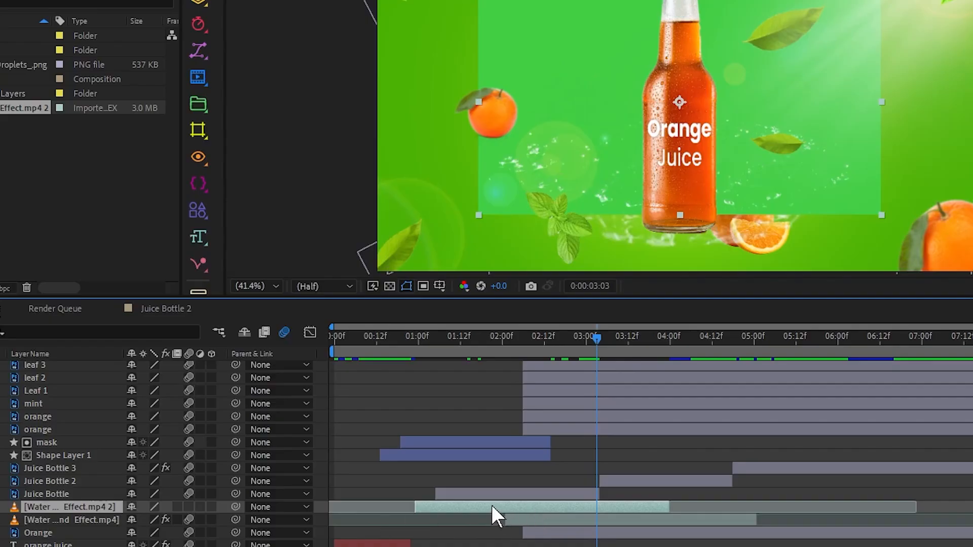
Apply Keylight (1.2) to the duplicated water layer and sample its green background as the Screen Colour.
key(ctrl+space)
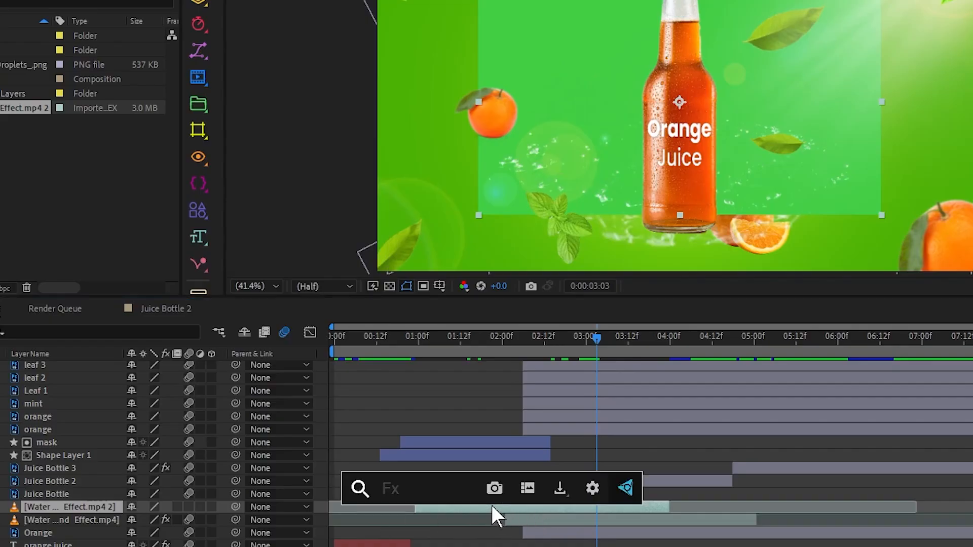
text(key)
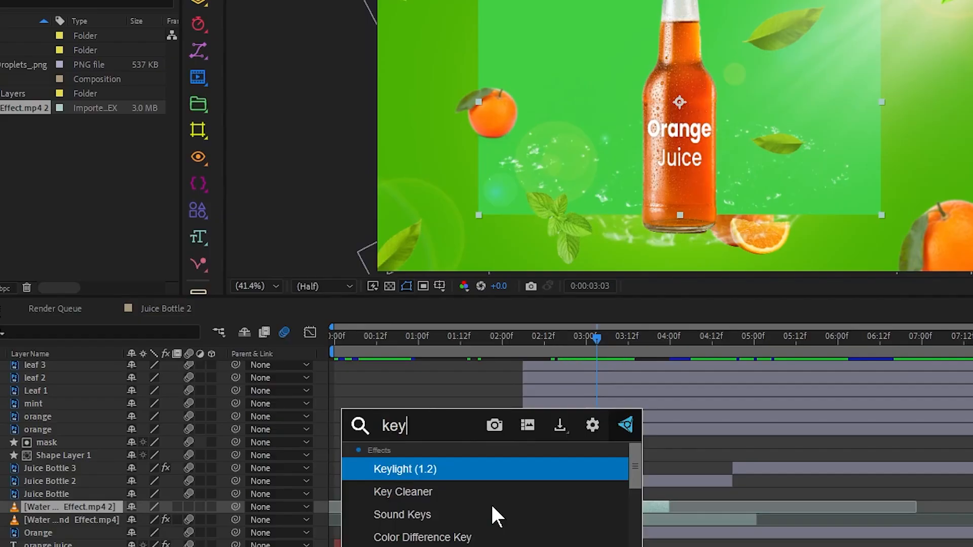
click(433, 469)
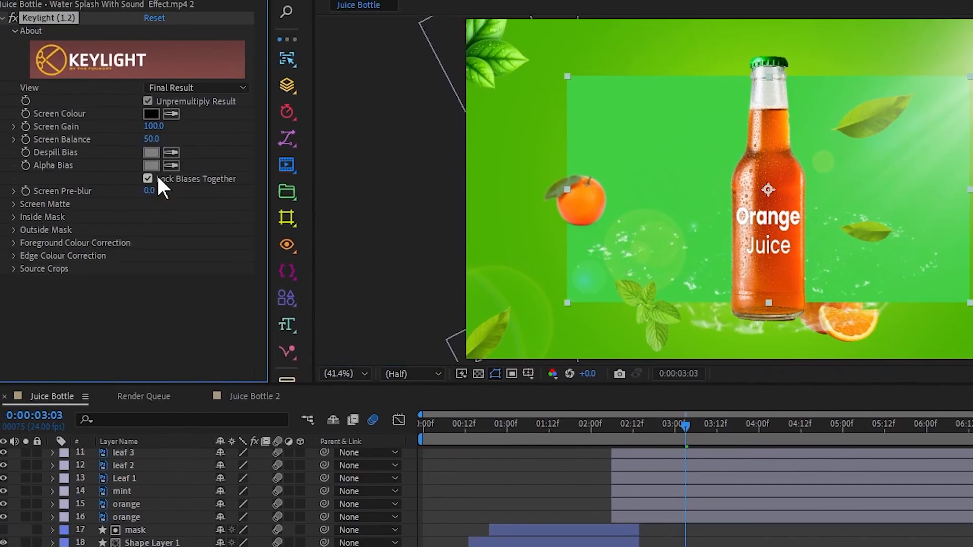
click(172, 114)
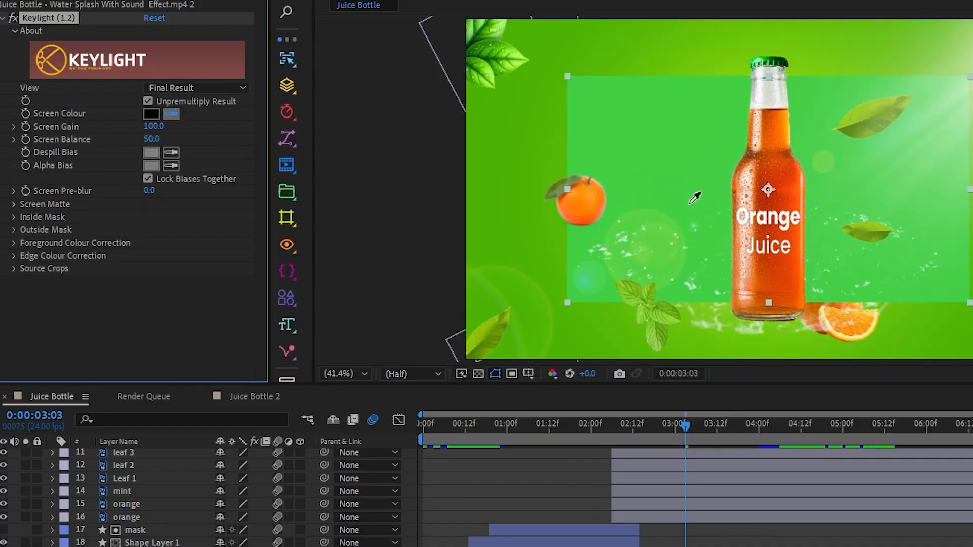
click(701, 123)
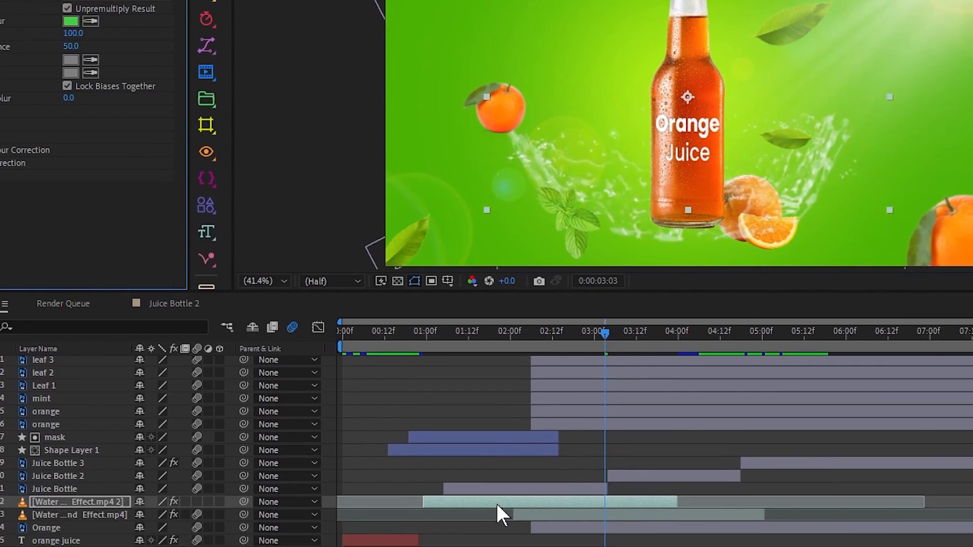
Move the keyed water layer out of the Juice Bottle composition into Juice Bottle 2, directly above the Juice Bottle layer.
click(59, 506)
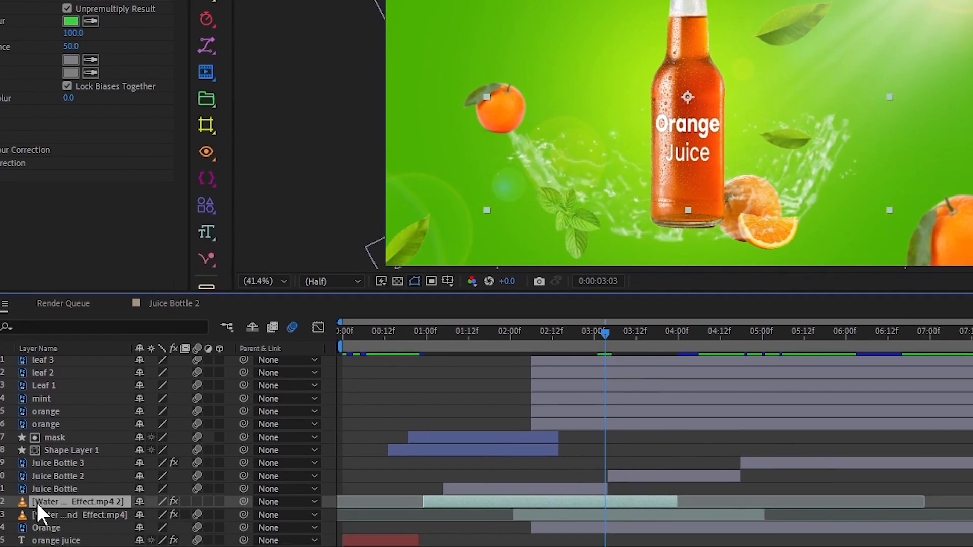
key(Delete)
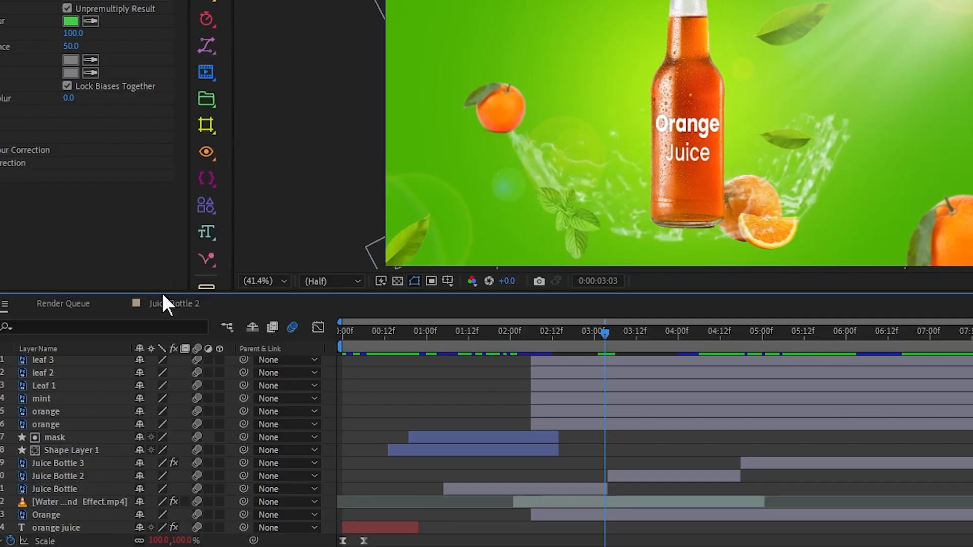
click(163, 303)
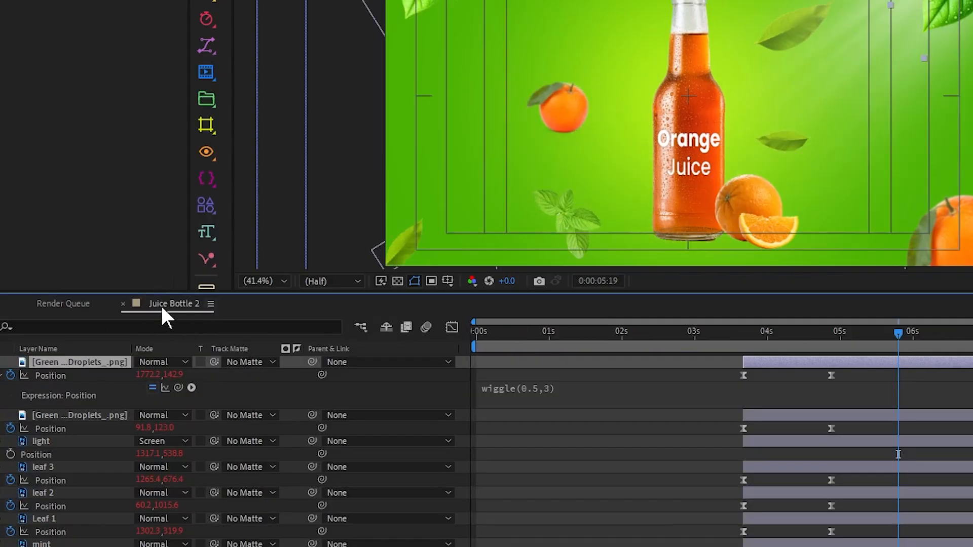
scroll(284, 461, down, 5)
scroll(217, 488, down, 1)
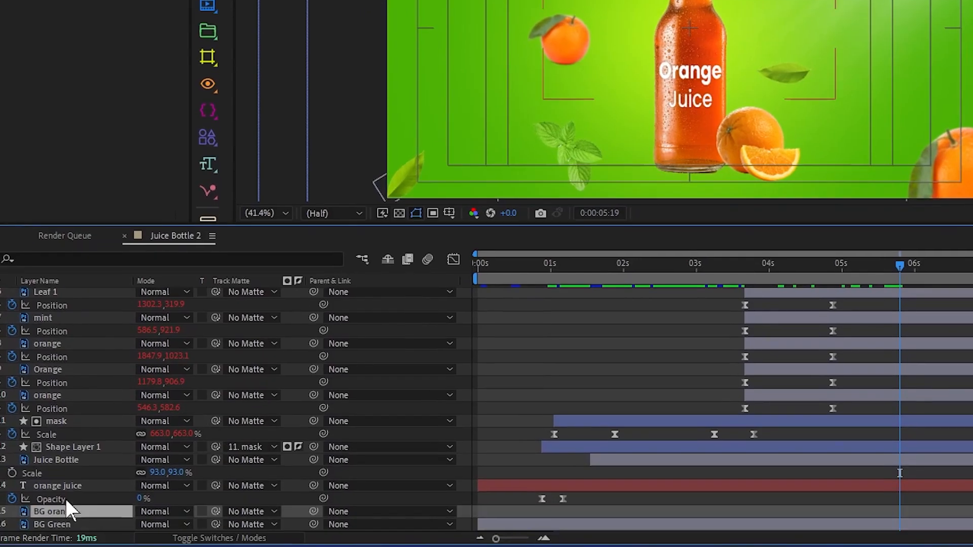
click(65, 458)
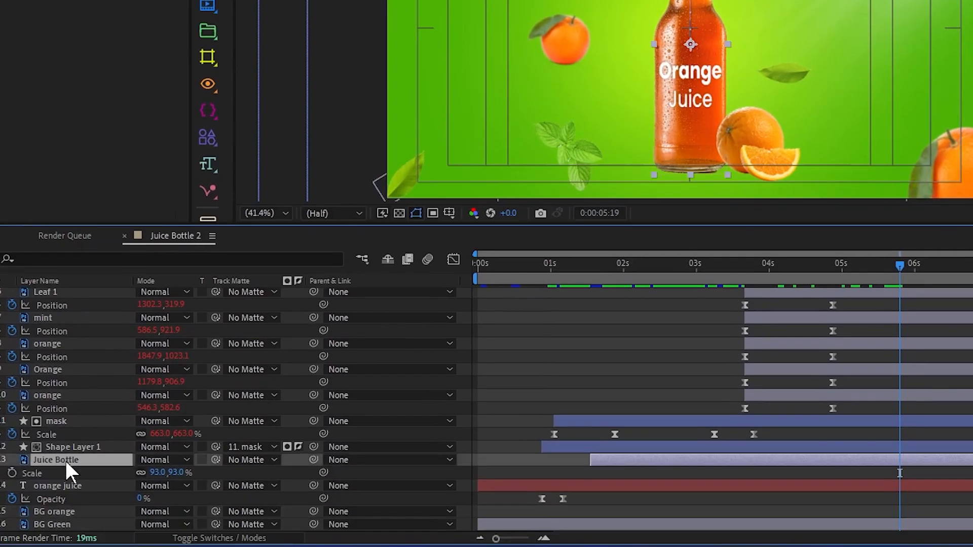
key(ctrl+v)
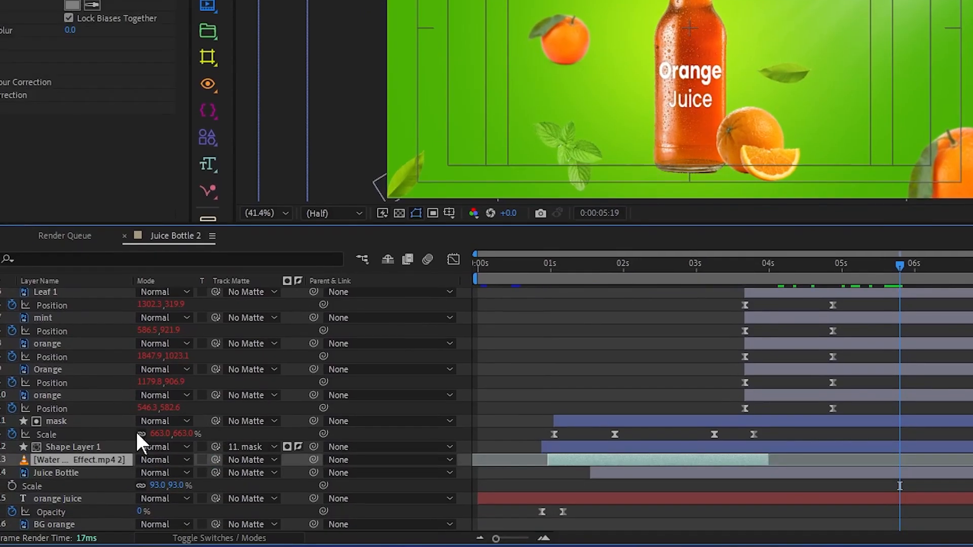
Place the water layer beneath the Juice Bottle layer, slide it to start at about 0:00:01:10, and check it at 0:00:03:06.
drag(74, 455, 83, 474)
scroll(631, 472, down, 1)
drag(632, 472, 665, 472)
drag(600, 273, 716, 304)
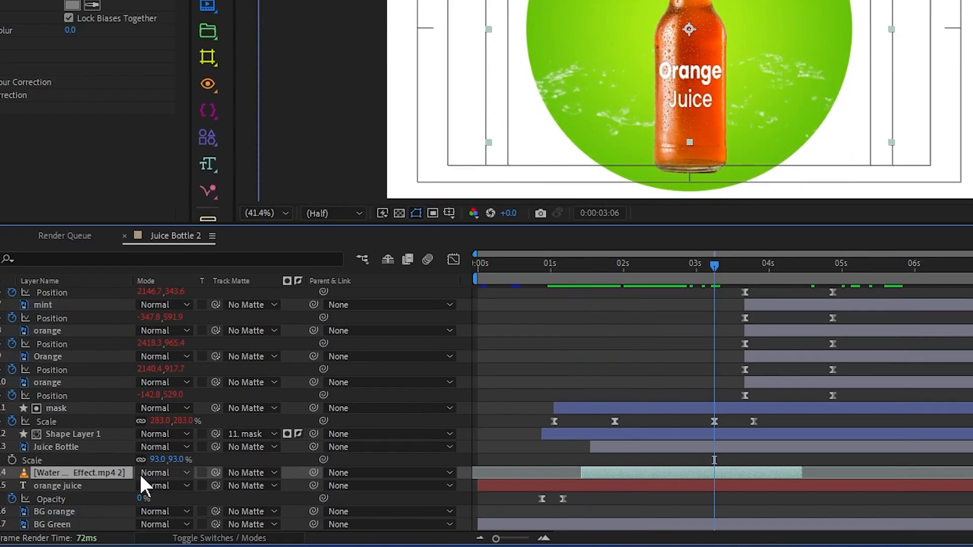
Reveal the Juice Bottle layer's Position keyframes and lower the water splash towards the bottle's base.
click(679, 446)
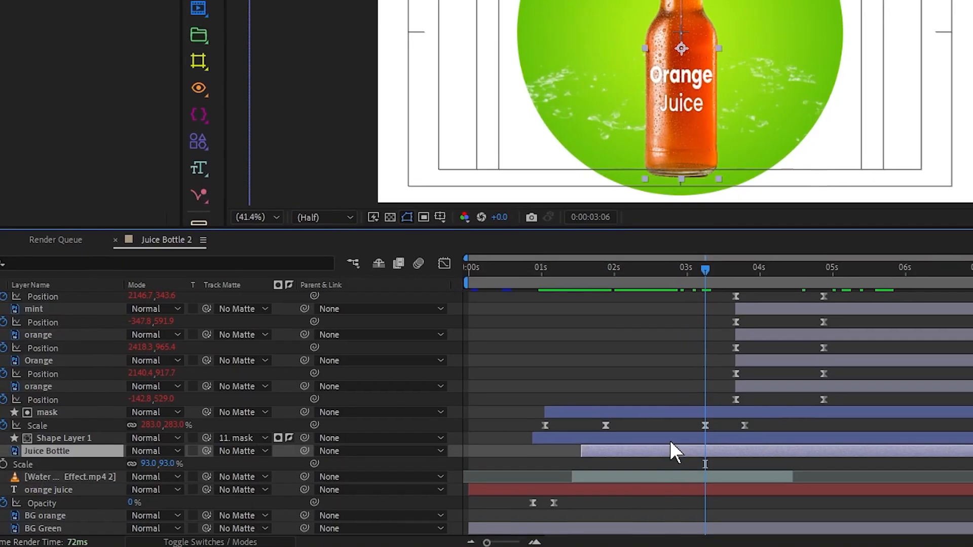
key(p)
key(space)
key(space)
click(663, 473)
click(576, 513)
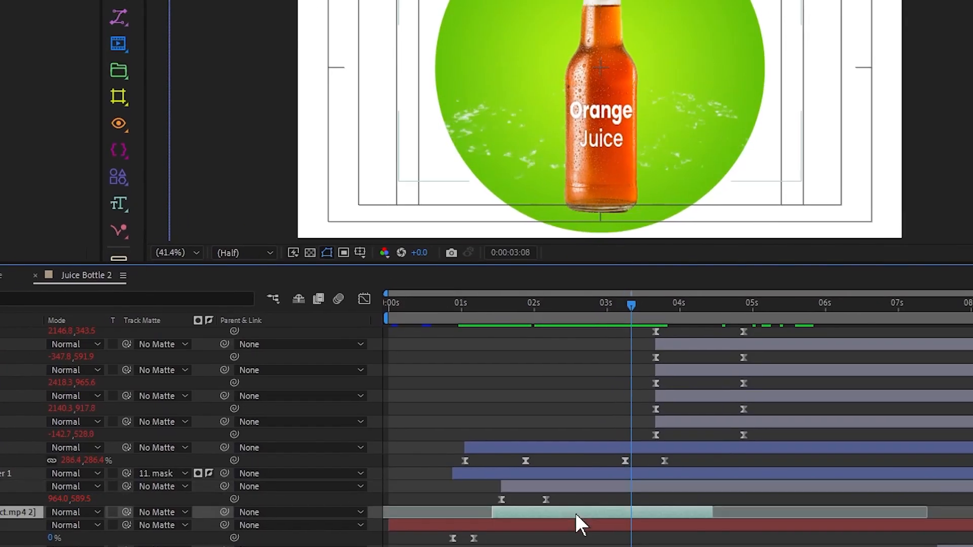
drag(792, 168, 792, 205)
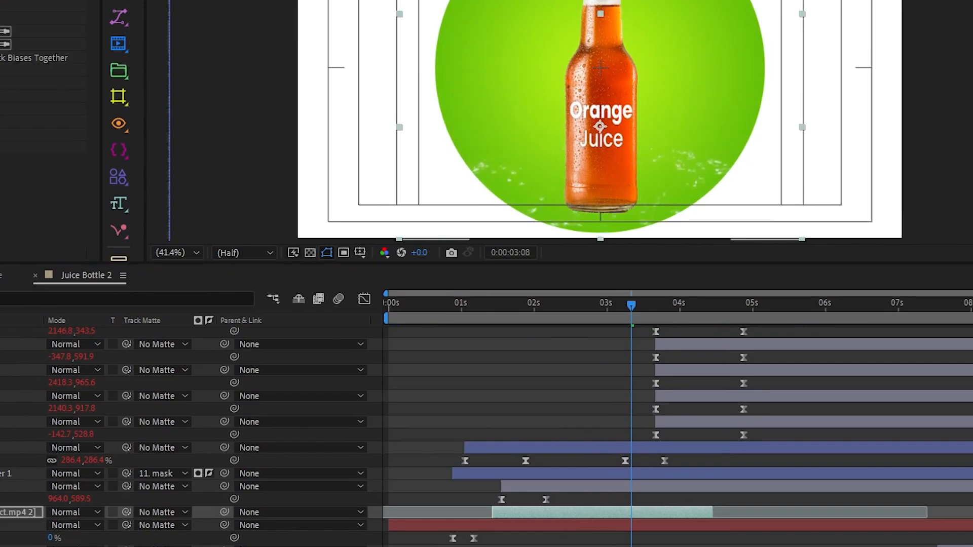
Delay the bottle drop and the water splash, starting the splash at about 0:00:02:00, and preview the timing.
key(space)
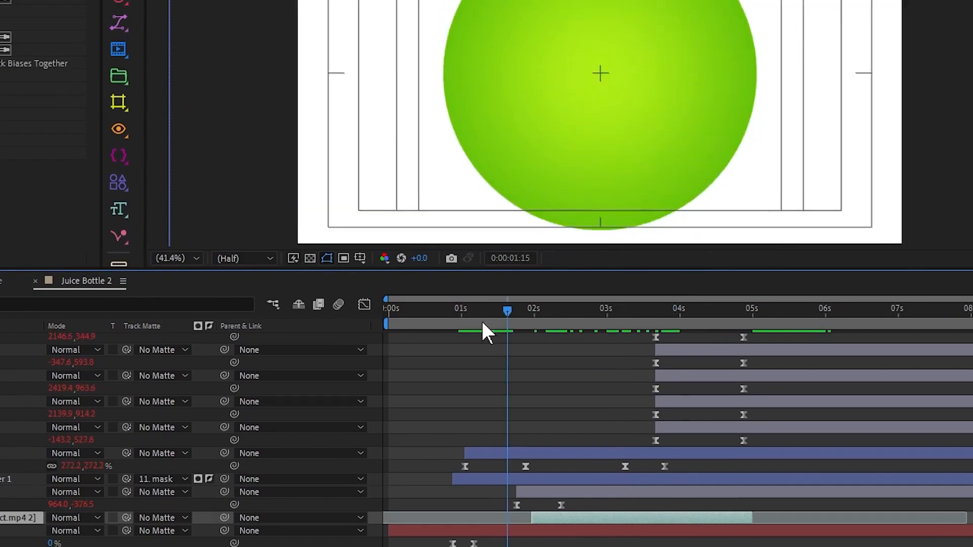
click(482, 324)
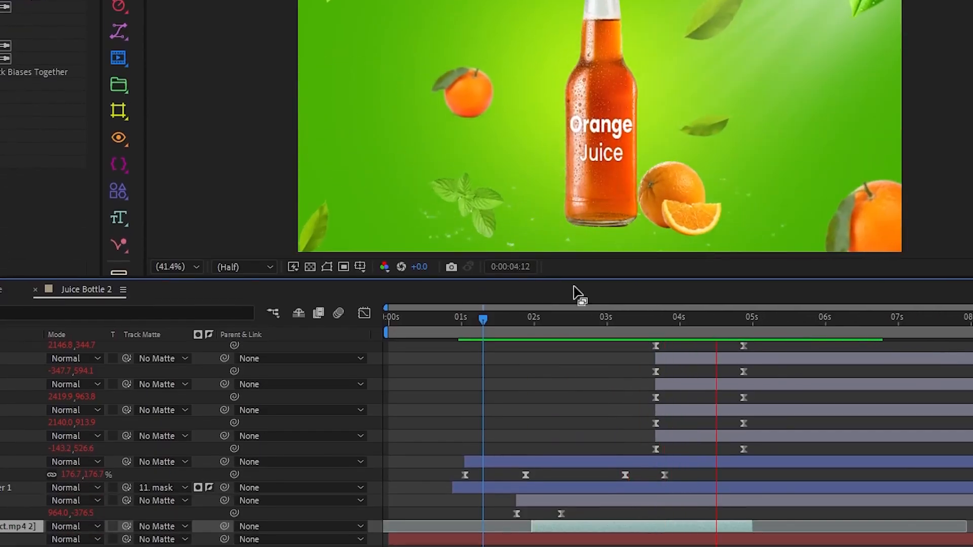
key(space)
Time-stretch the water layer to a duration of 0:00:03:18, and scale the Juice Bottle layer down slightly.
right_click(675, 530)
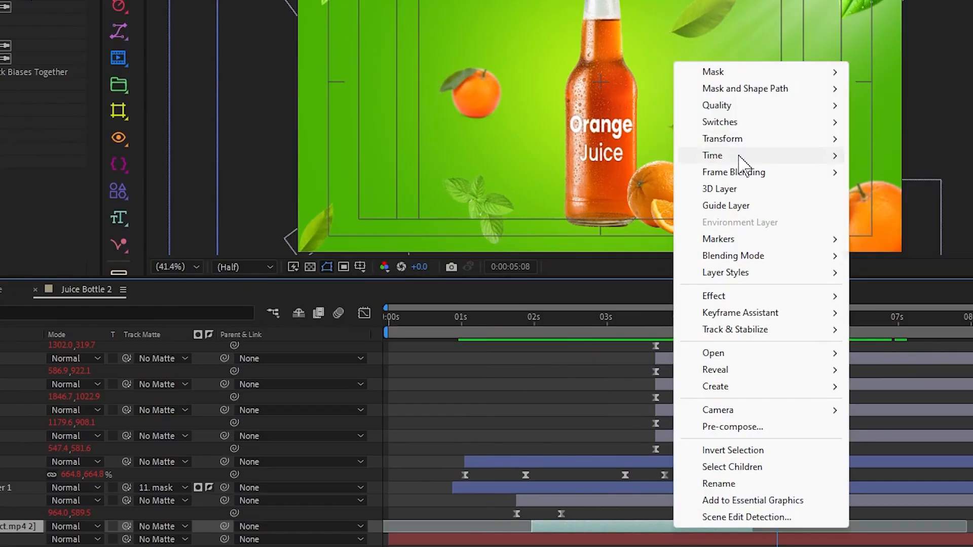
mouse_move(764, 157)
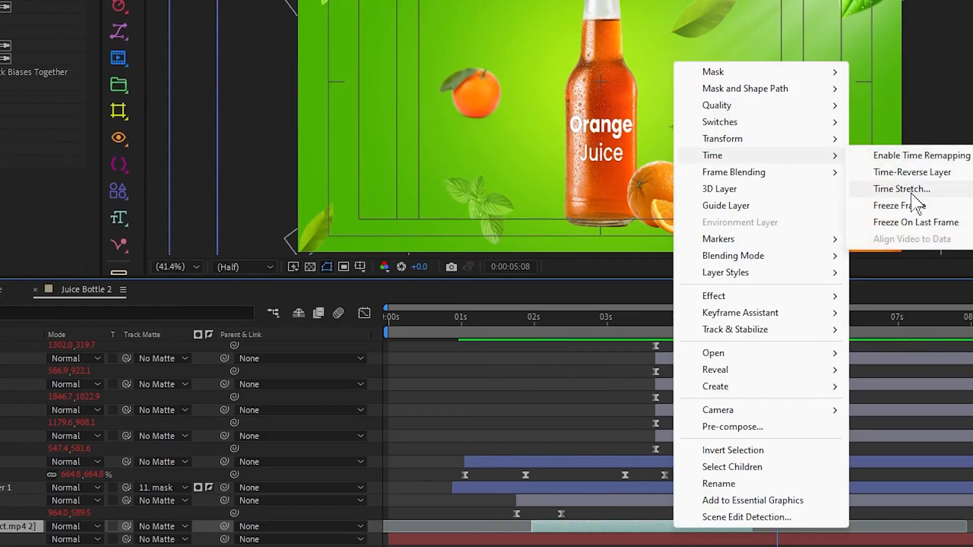
click(940, 190)
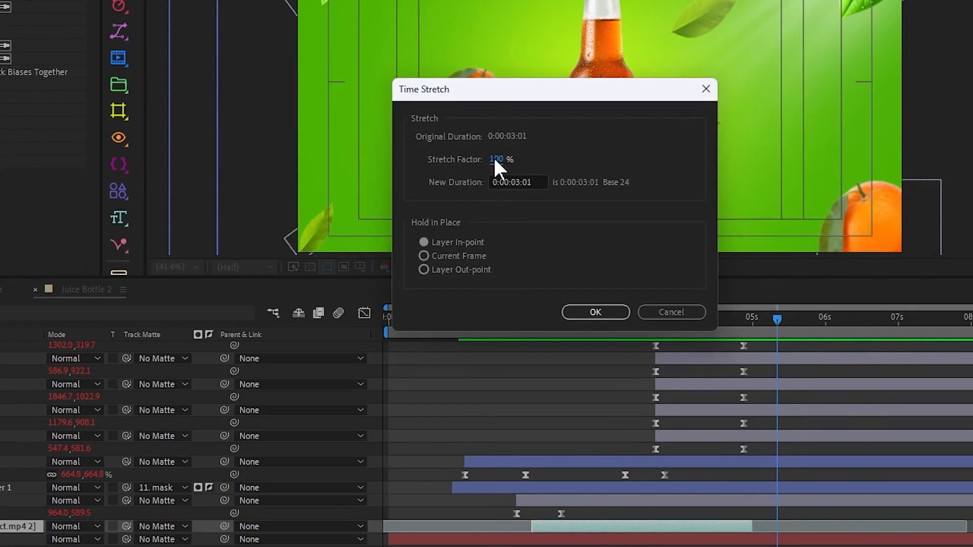
drag(499, 159, 507, 159)
click(611, 311)
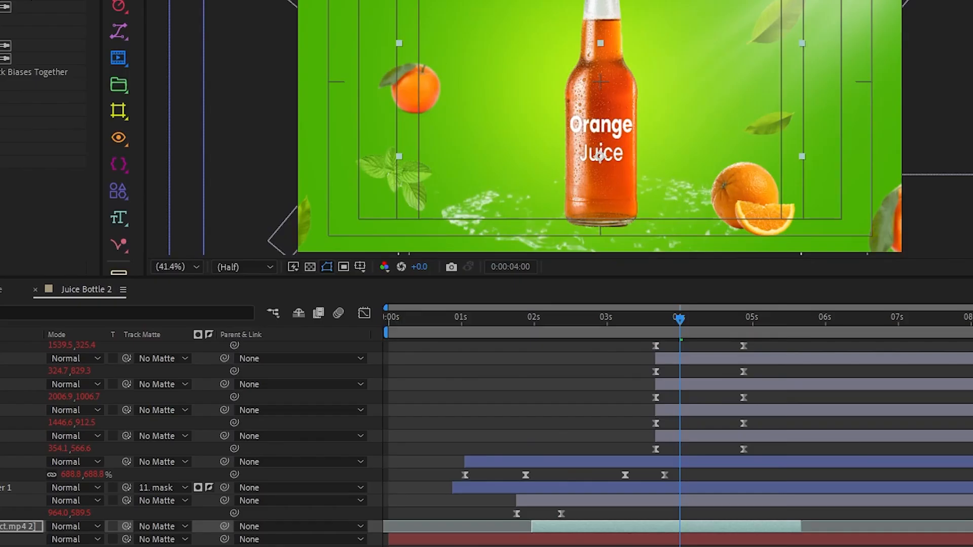
click(577, 501)
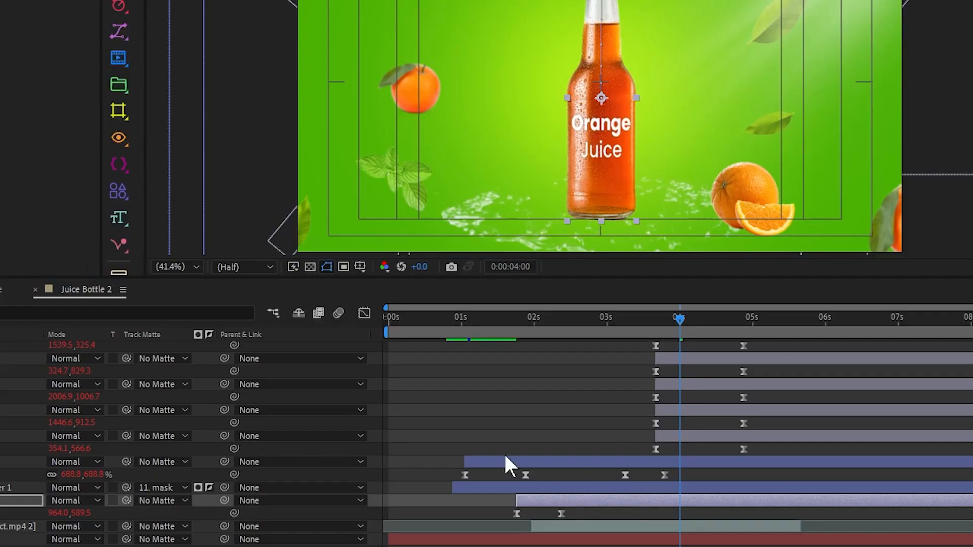
Duplicate the stretched water layer and slide the copy to an in point of 0:00:02:05.
click(580, 526)
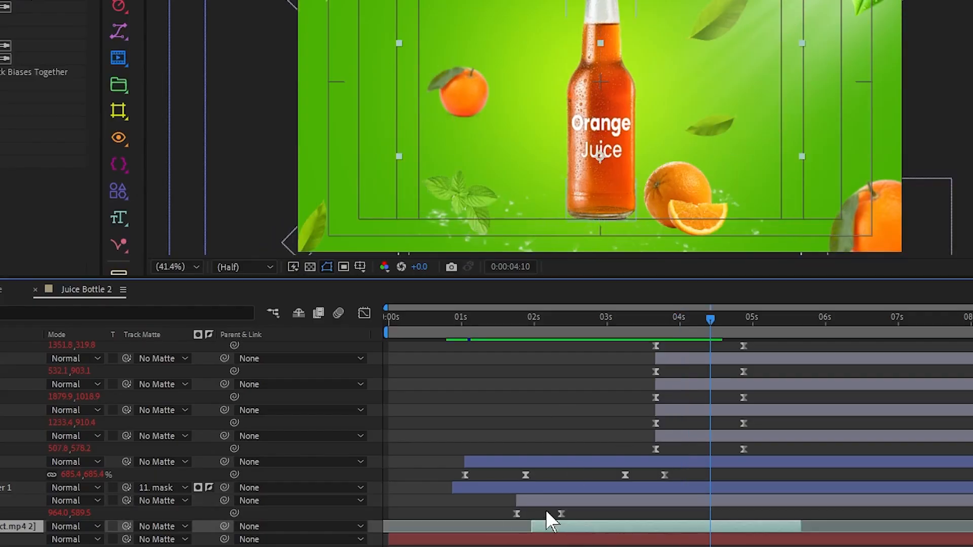
key(ctrl+d)
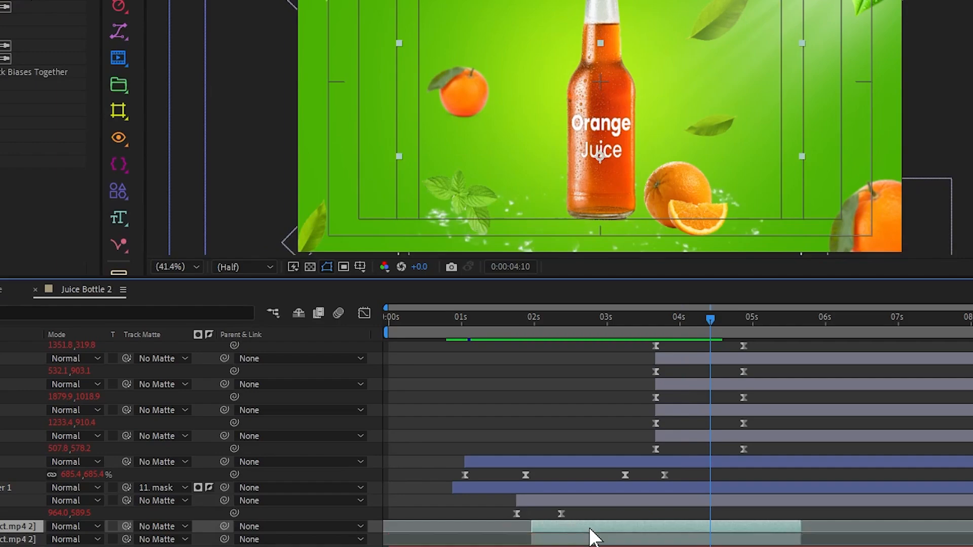
drag(569, 533, 586, 534)
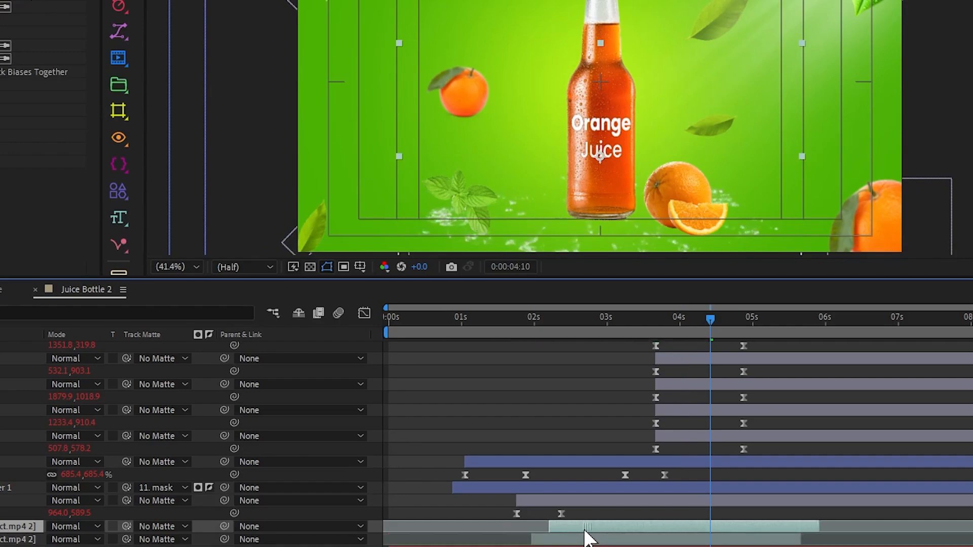
Nudge the duplicated water splash down to a position of 960, 839.
key(Down)
key(Down)
key(Down)
key(Down)
key(Down)
key(Down)
key(Down)
key(Down)
key(Down)
key(Down)
key(Down)
key(Down)
key(Down)
key(Down)
key(Down)
key(Down)
key(Down)
key(Down)
key(Down)
key(Down)
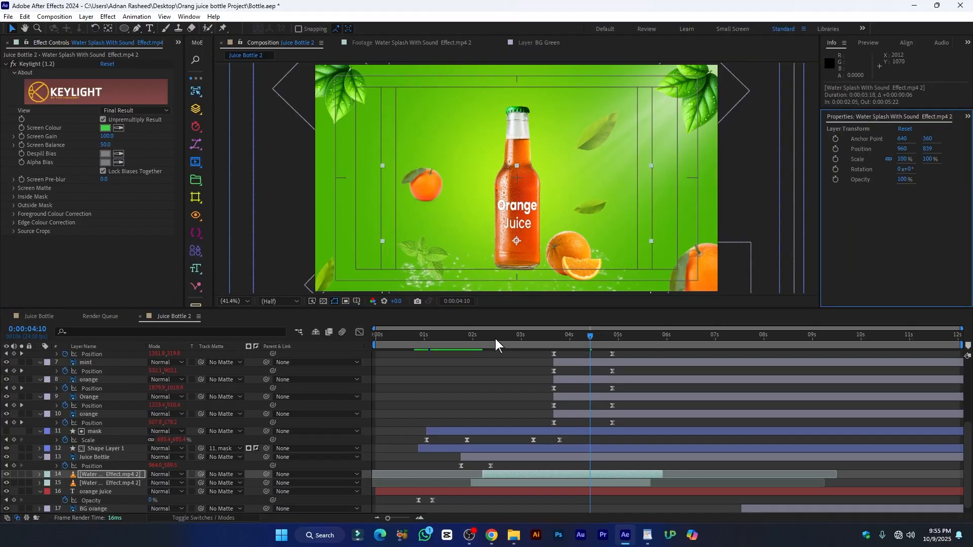
Preview the layered splash from 0:00:01:19 in Juice Bottle 2, and review the FRESH JUICE scene at 0:00:05:05 in Juice Bottle.
click(520, 332)
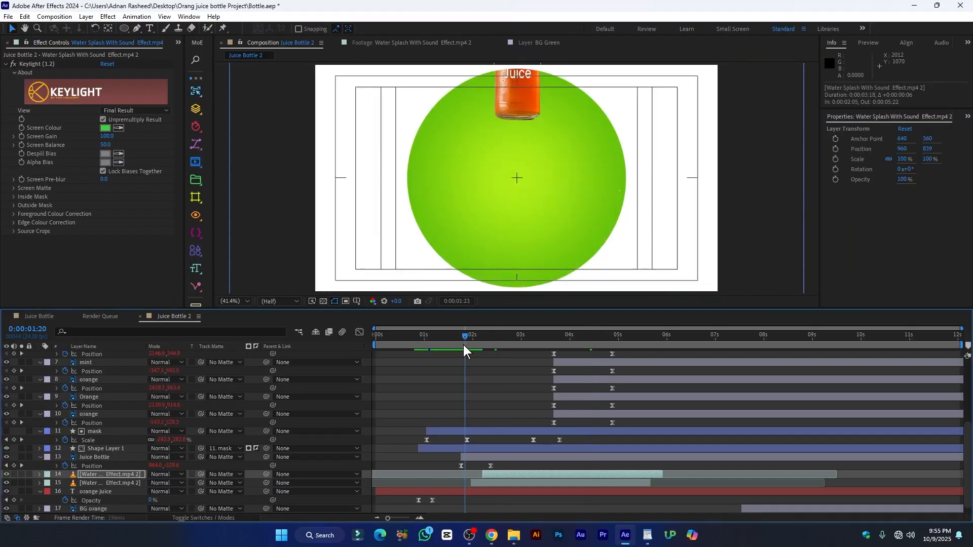
click(463, 344)
key(space)
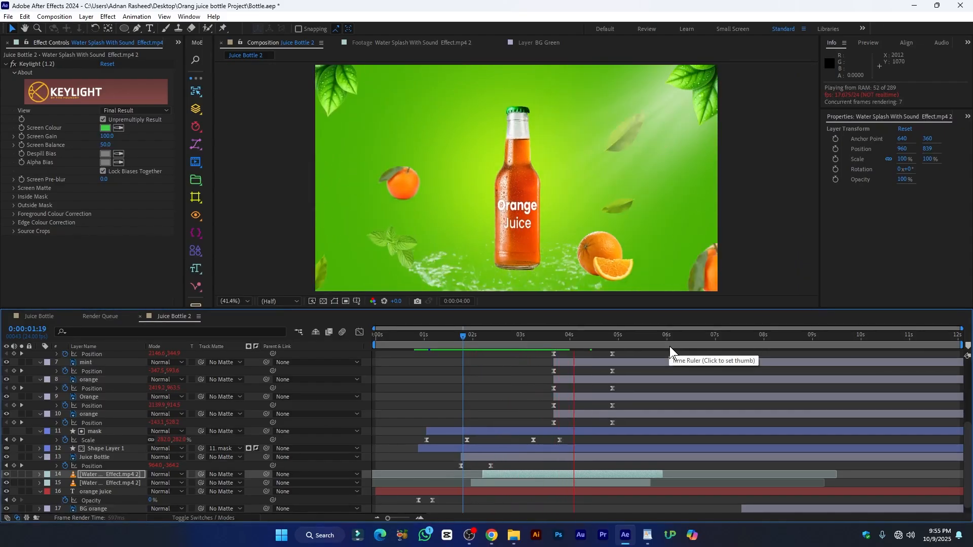
click(628, 351)
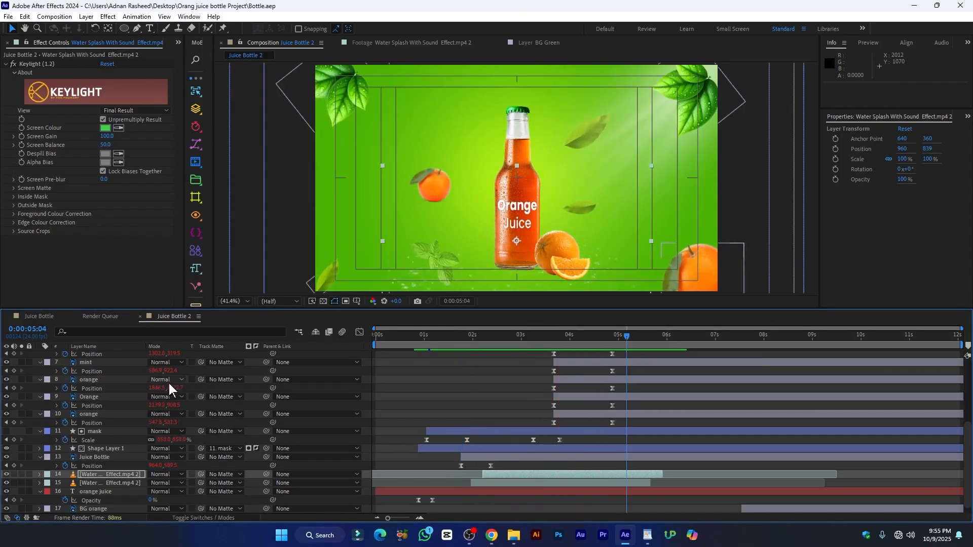
click(37, 317)
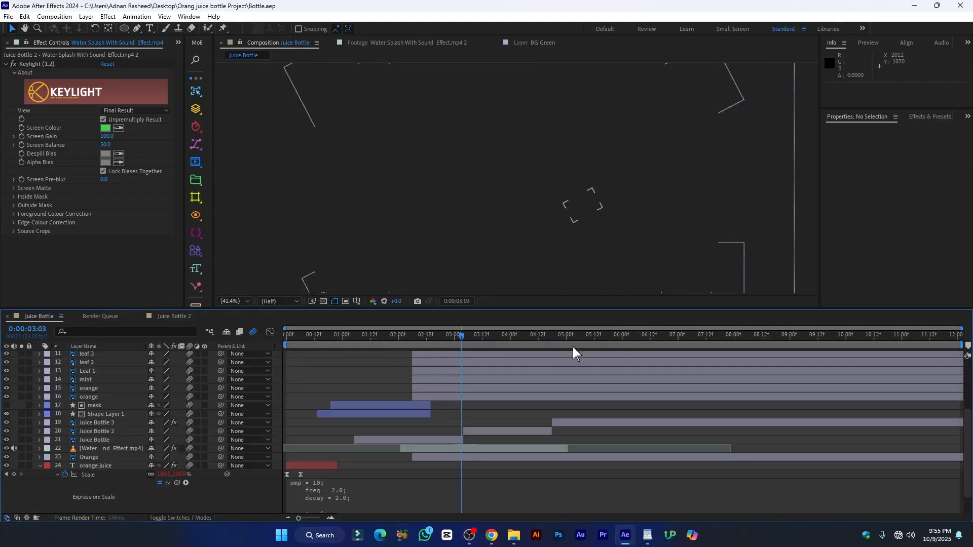
drag(500, 338, 578, 341)
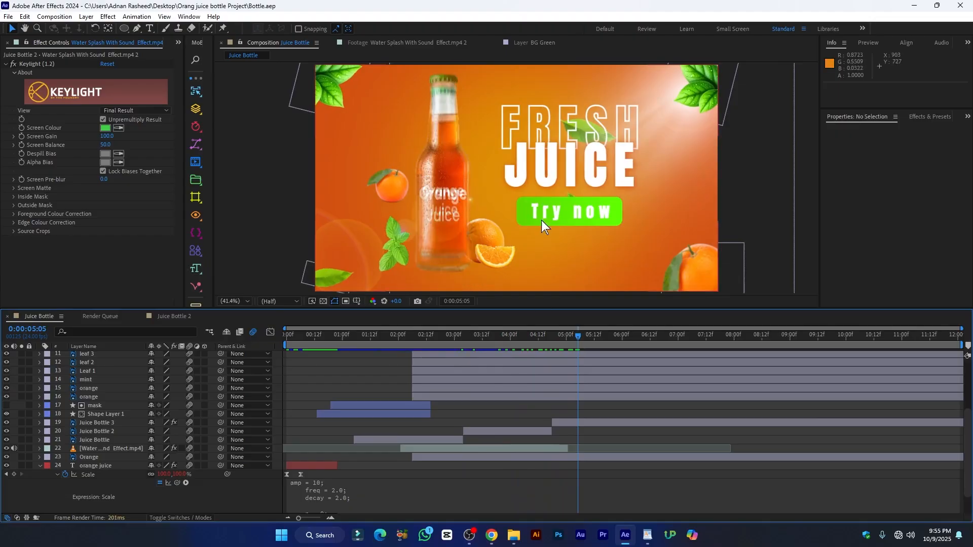
In the Juice Bottle 2 composition, add Position keyframes at 0:00:05:22 to the sliced Orange, leafed orange and Juice Bottle layers.
click(172, 316)
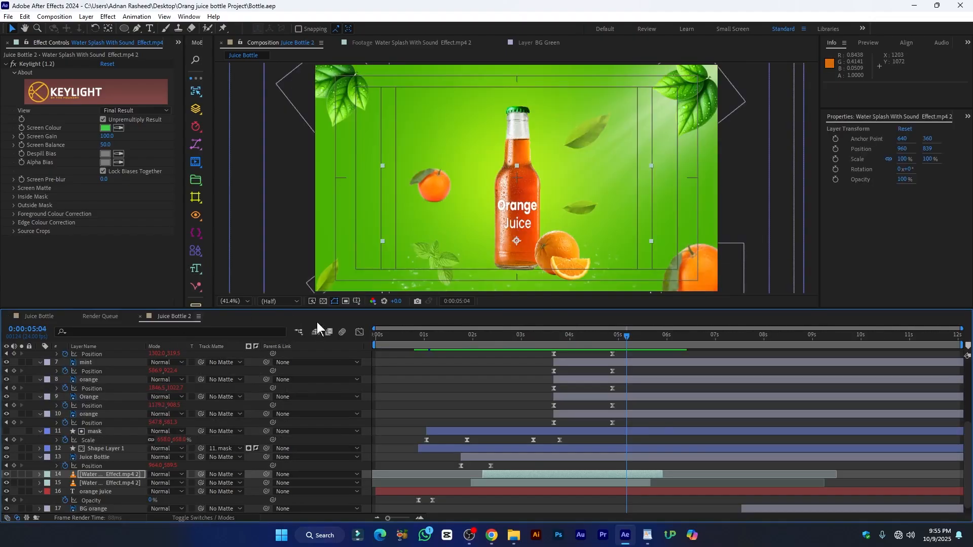
scroll(620, 365, up, 5)
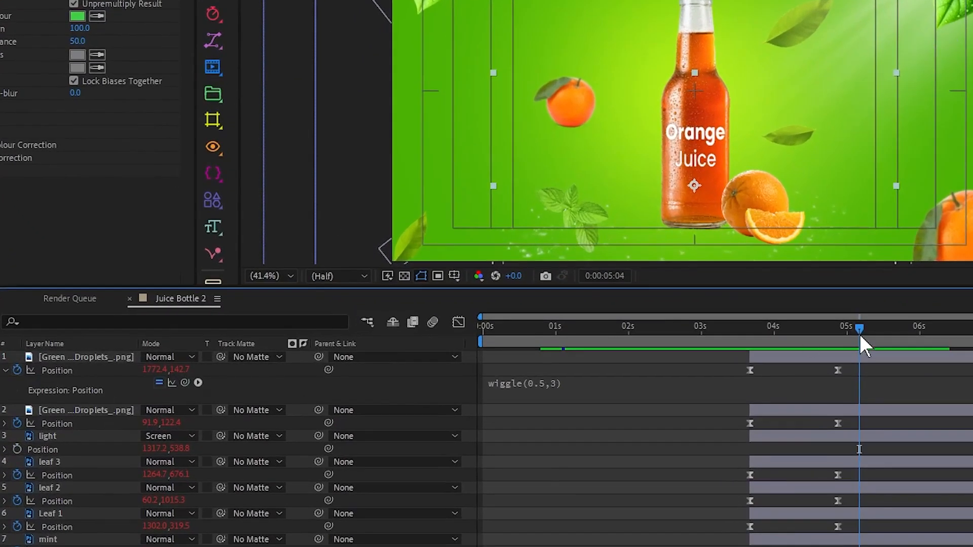
drag(860, 336, 915, 344)
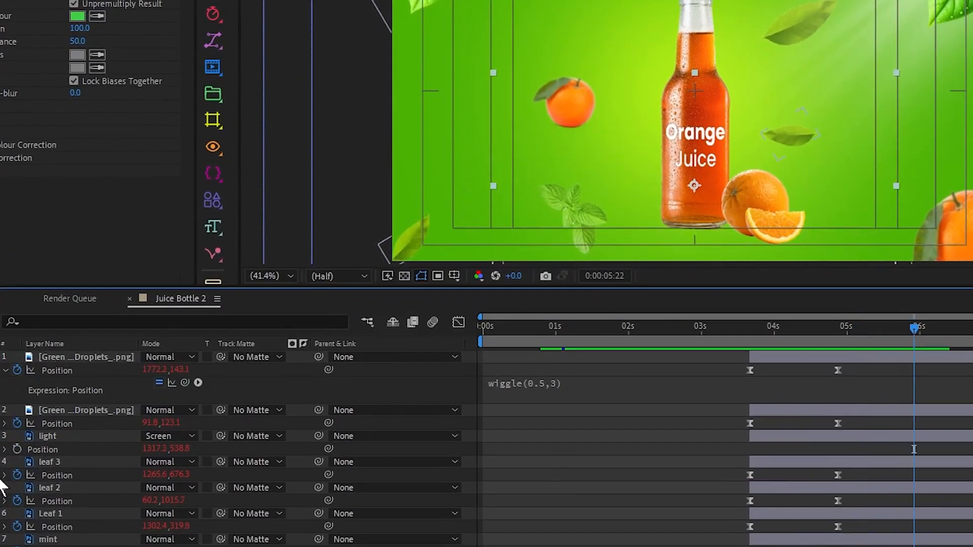
click(78, 539)
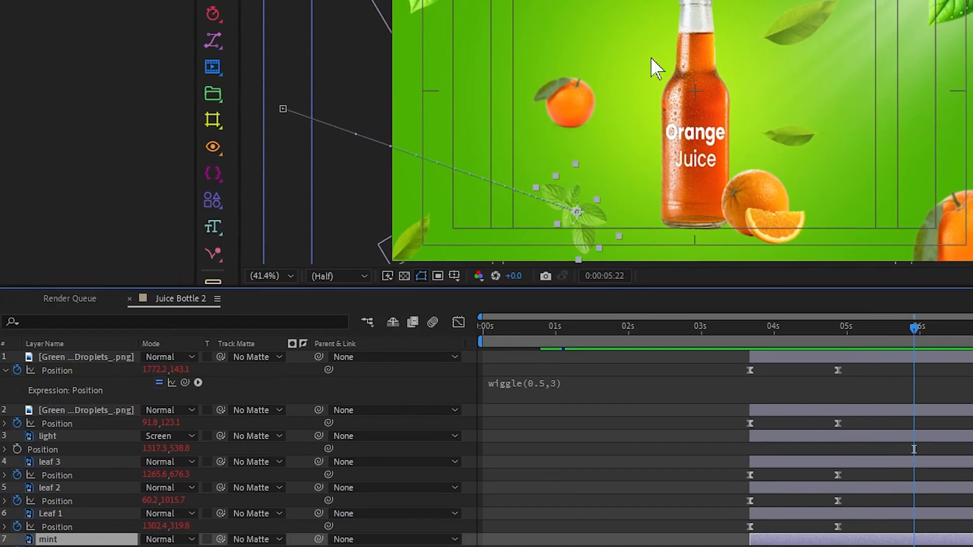
scroll(53, 440, down, 5)
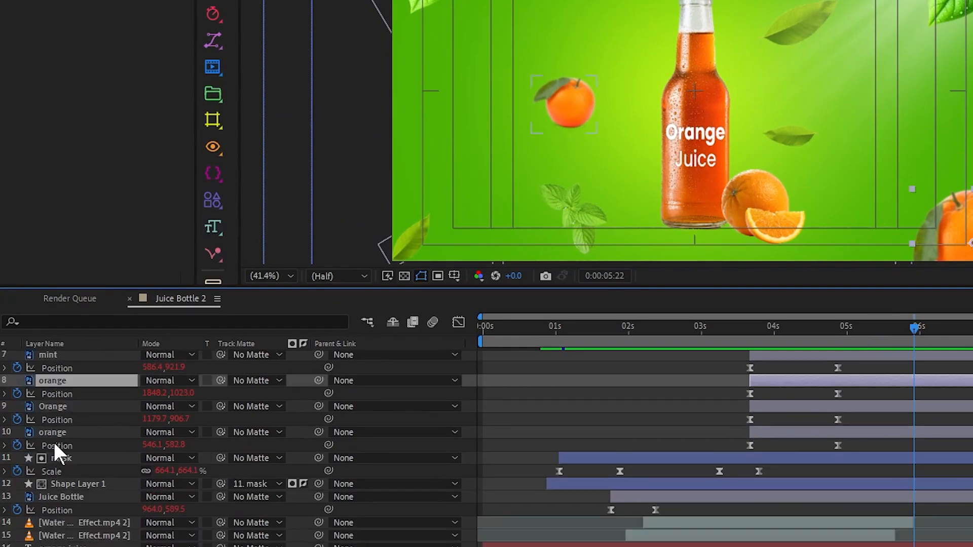
click(61, 406)
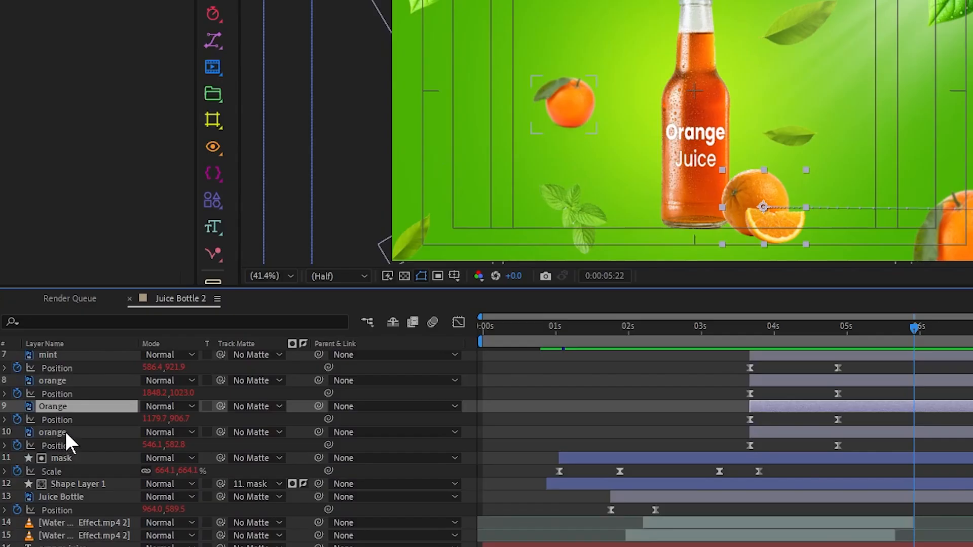
shift+click(65, 430)
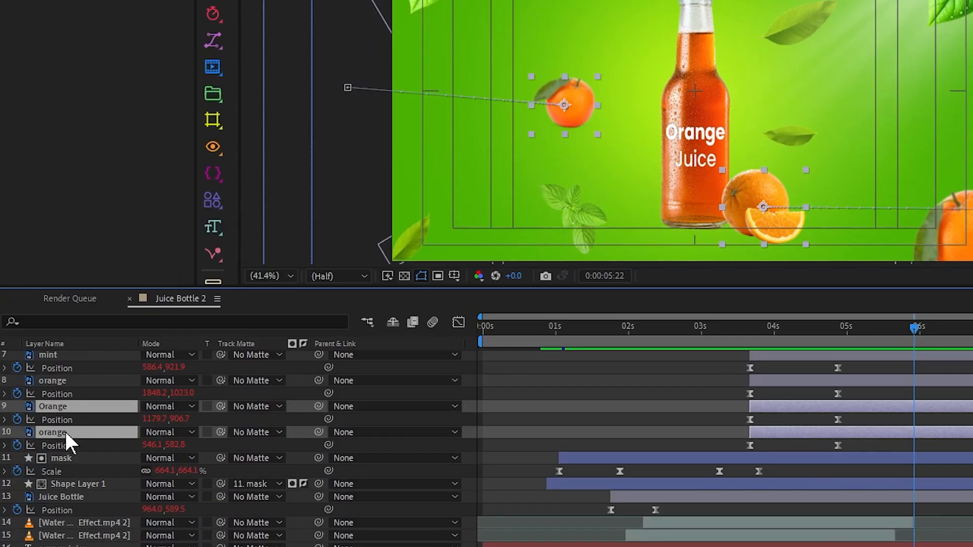
ctrl+click(65, 497)
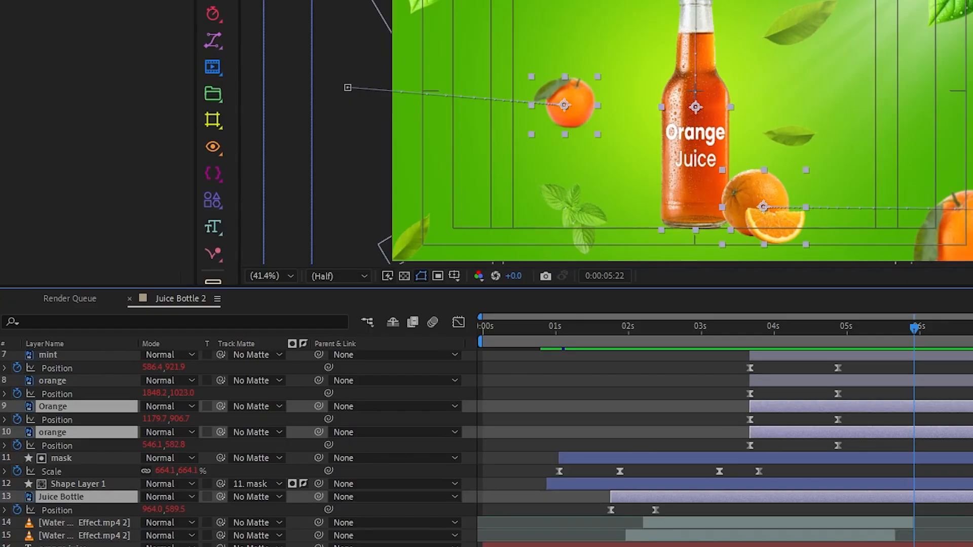
key(alt+shift+p)
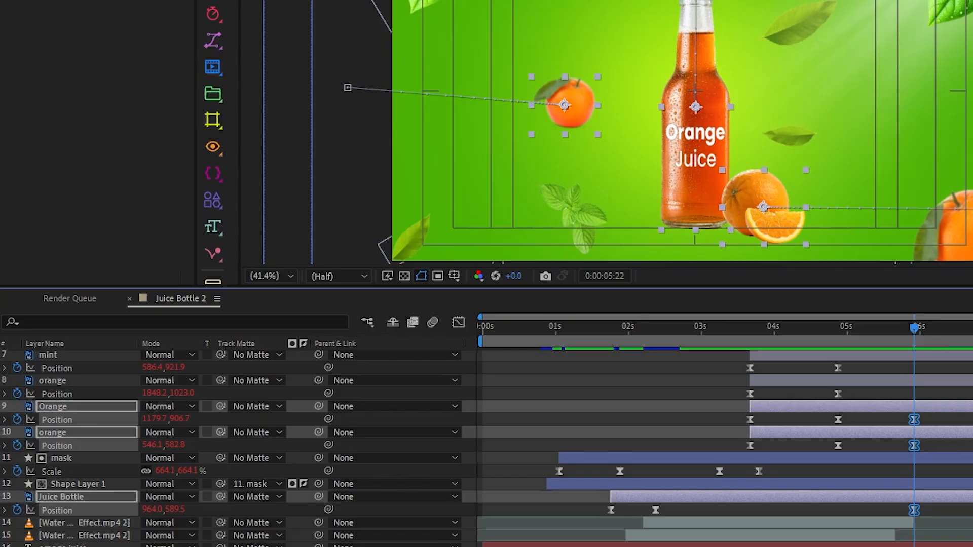
At 0:00:06:17, move the bottle and the two selected oranges together about 405 px left and 43 px up.
drag(914, 329, 970, 338)
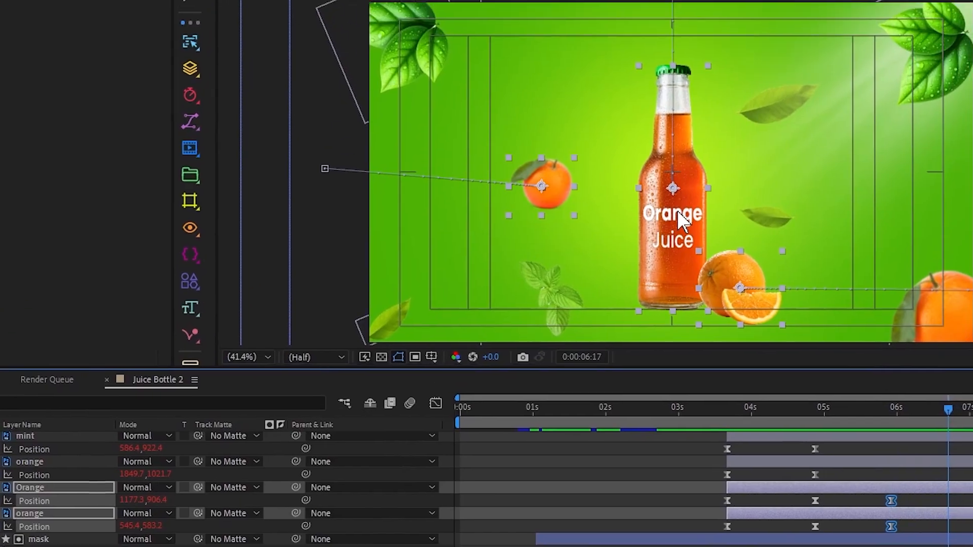
drag(700, 129, 599, 132)
drag(576, 217, 505, 197)
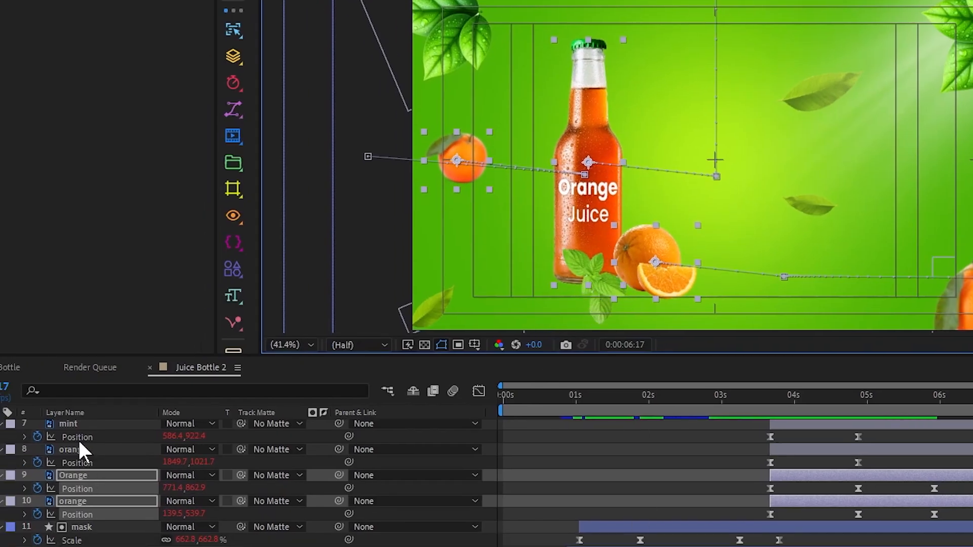
Keyframe the mint's Position at 0:00:05:22 and 0:00:06:17, moving it left of the bottle to about 335, 835 at the end.
scroll(78, 438, up, 3)
click(63, 499)
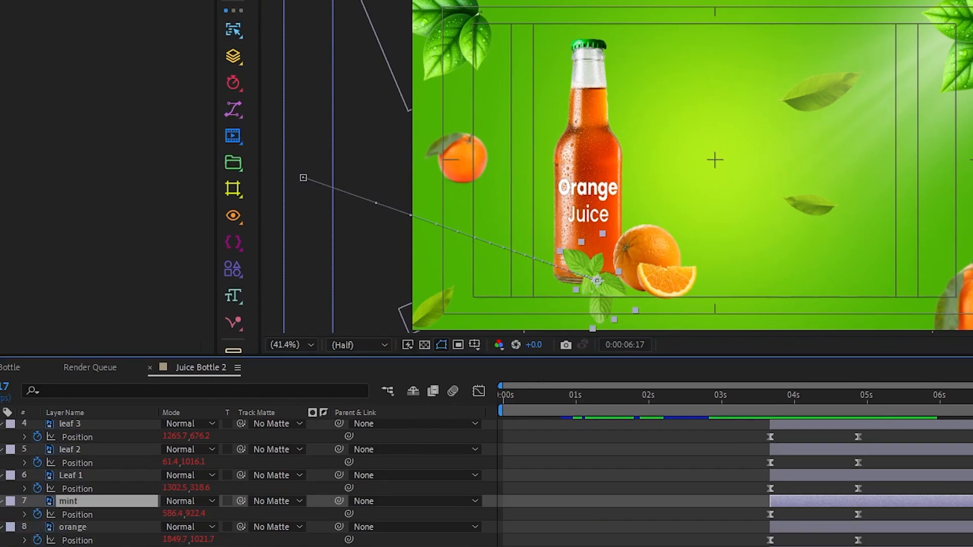
click(77, 514)
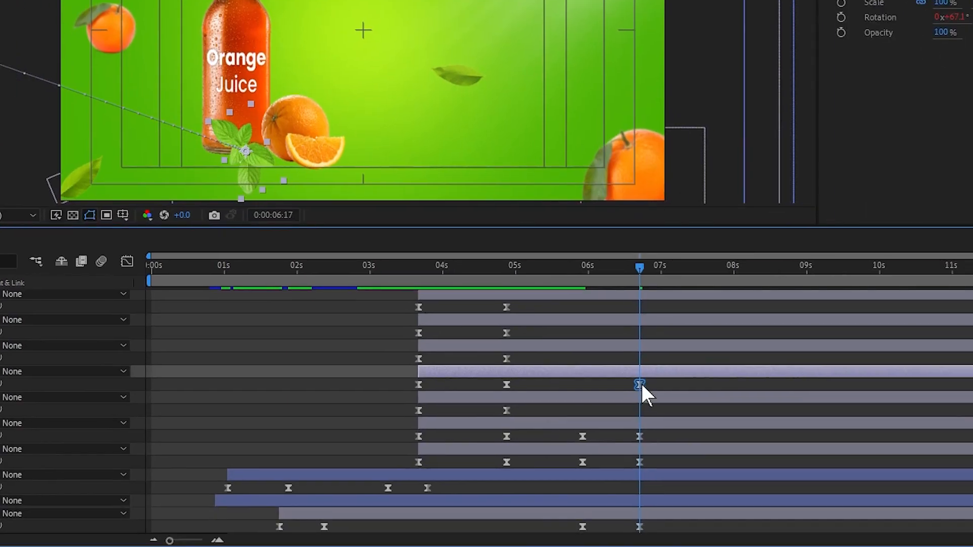
drag(641, 383, 584, 384)
drag(251, 152, 173, 123)
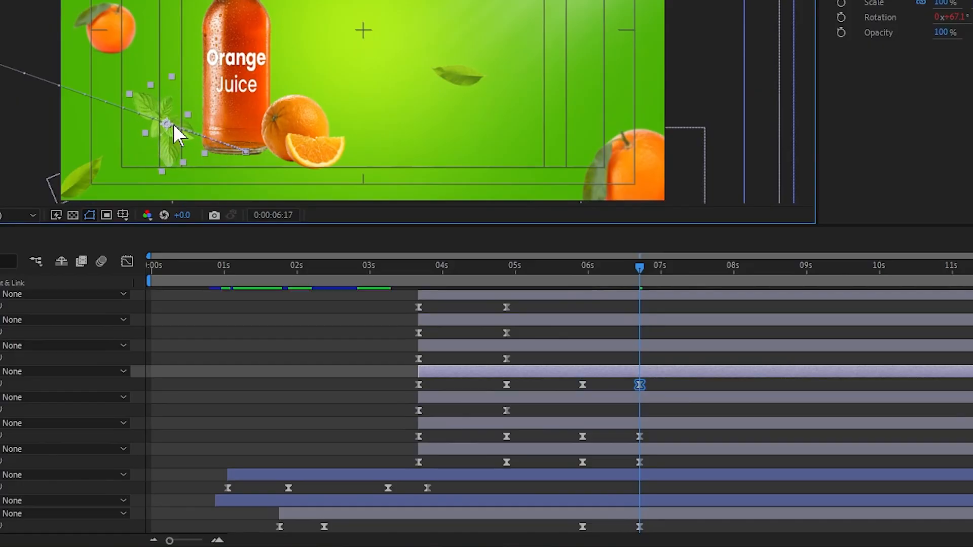
Reshape the speed curves of the new mint and orange Position keyframes so the motion peaks early and eases out slowly.
drag(673, 380, 546, 465)
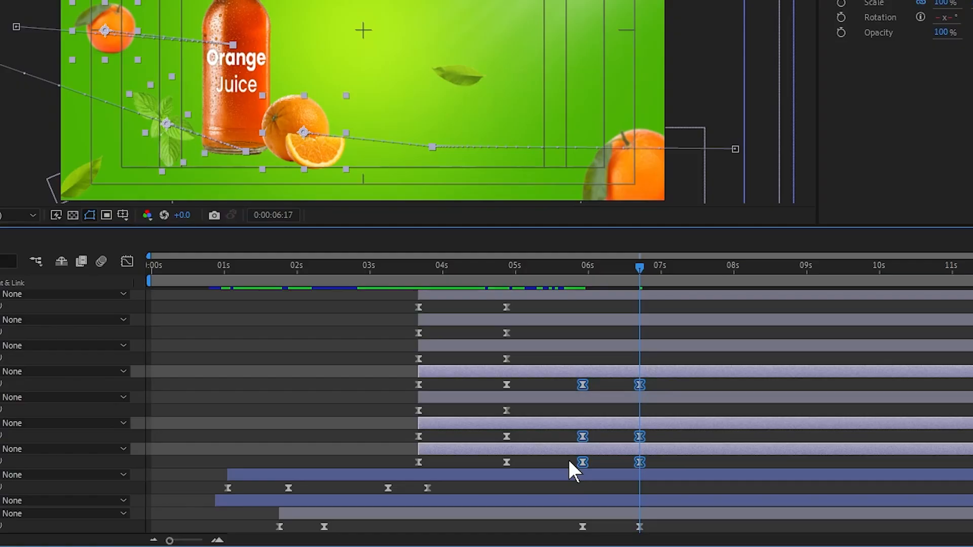
click(127, 261)
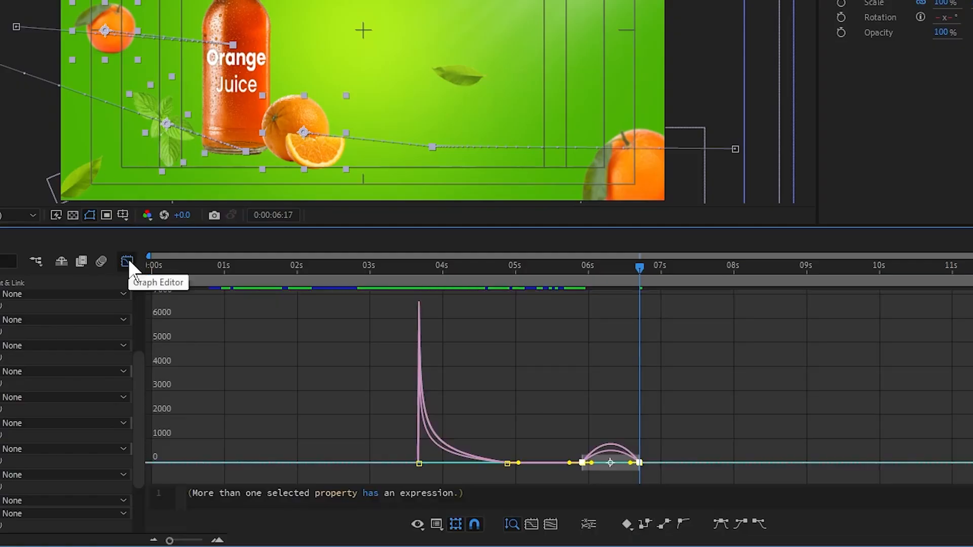
drag(660, 442, 573, 489)
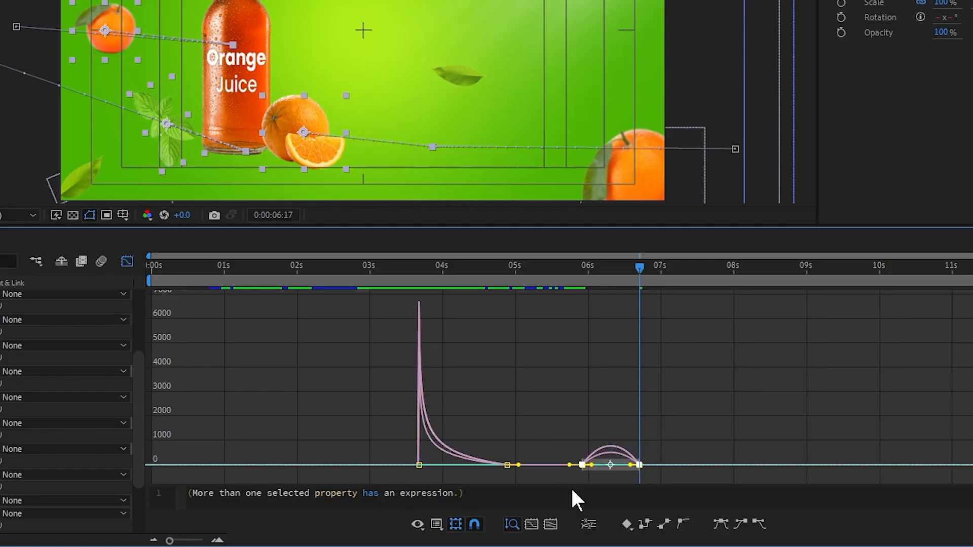
click(530, 523)
drag(885, 473, 771, 465)
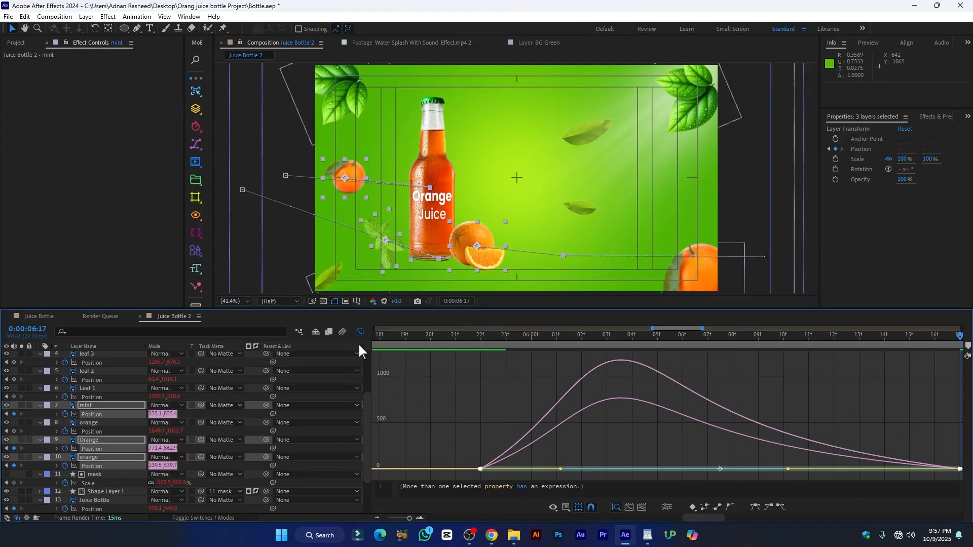
click(360, 333)
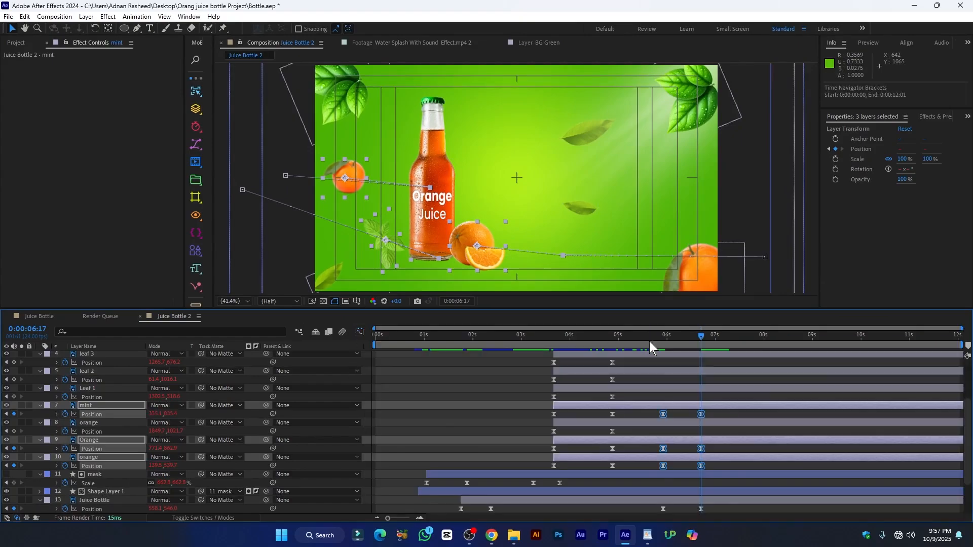
Preview the bottle, mint and oranges shifting left, starting from 0:00:05:16 and again from 0:00:05:20.
click(643, 337)
key(space)
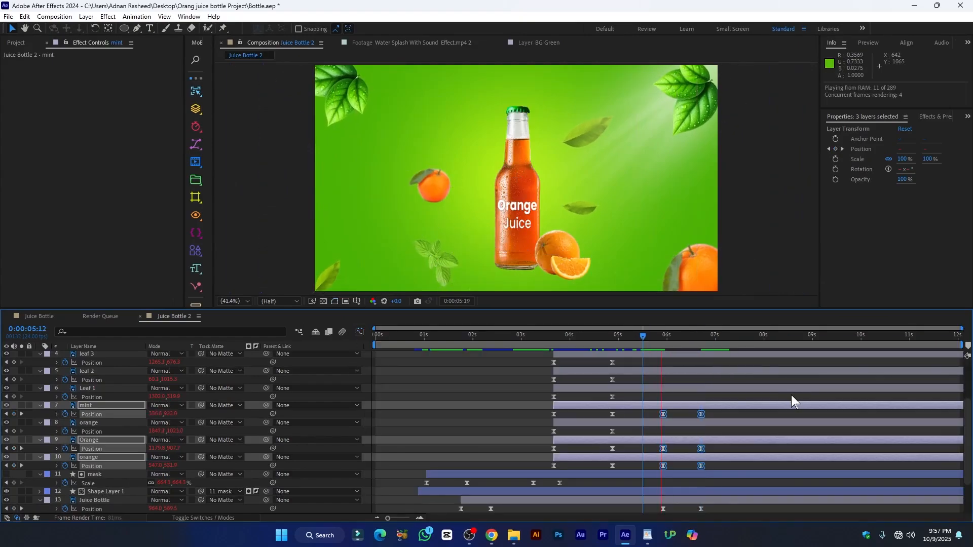
mouse_move(673, 336)
mouse_down()
mouse_move(640, 336)
mouse_move(658, 336)
mouse_up()
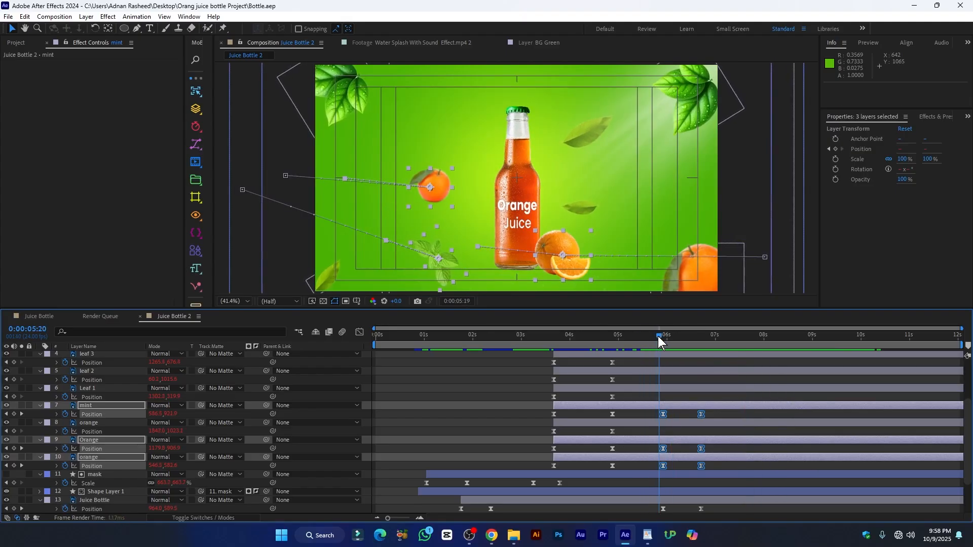
key(space)
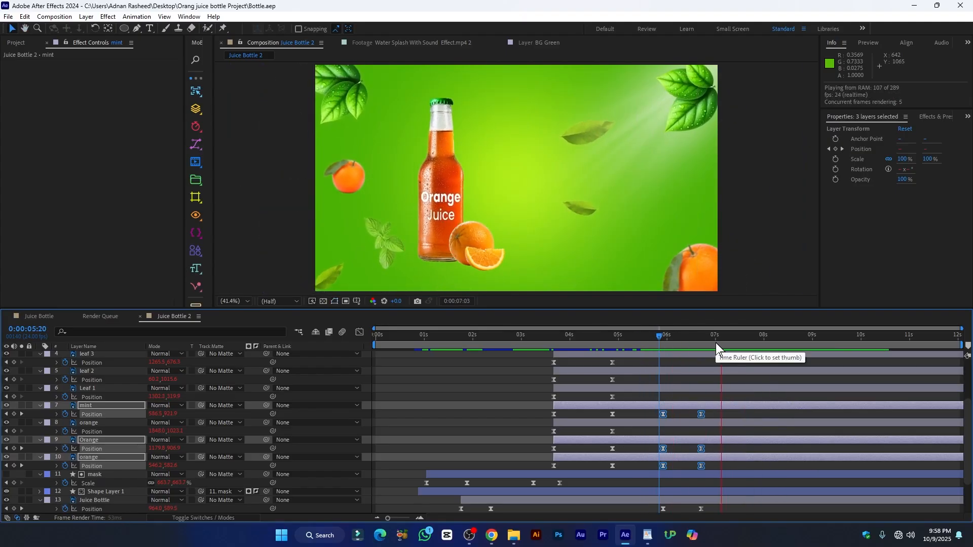
key(space)
scroll(709, 409, down, 3)
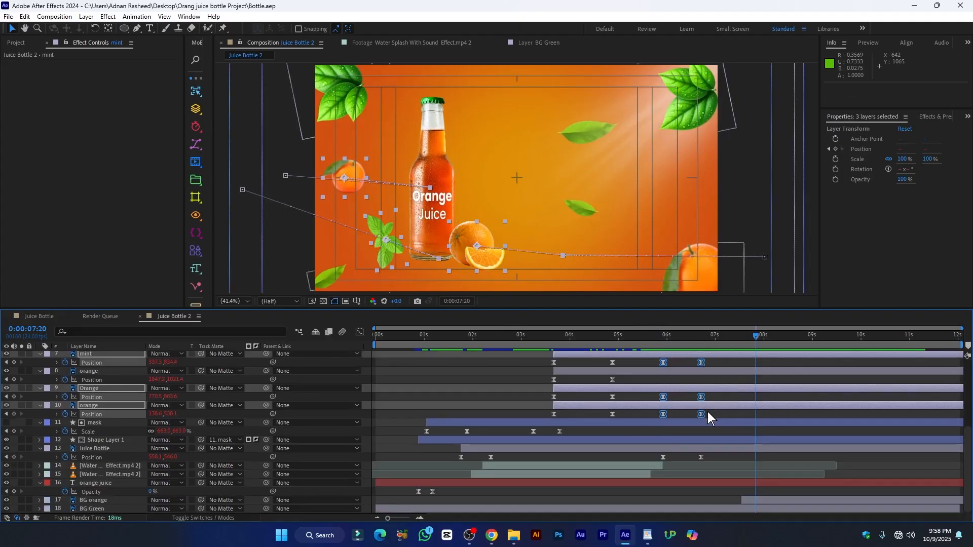
Split the Juice Bottle layer at its 0:00:05:22 Position keyframe.
drag(690, 336, 664, 337)
key(ctrl+z)
click(622, 458)
click(620, 450)
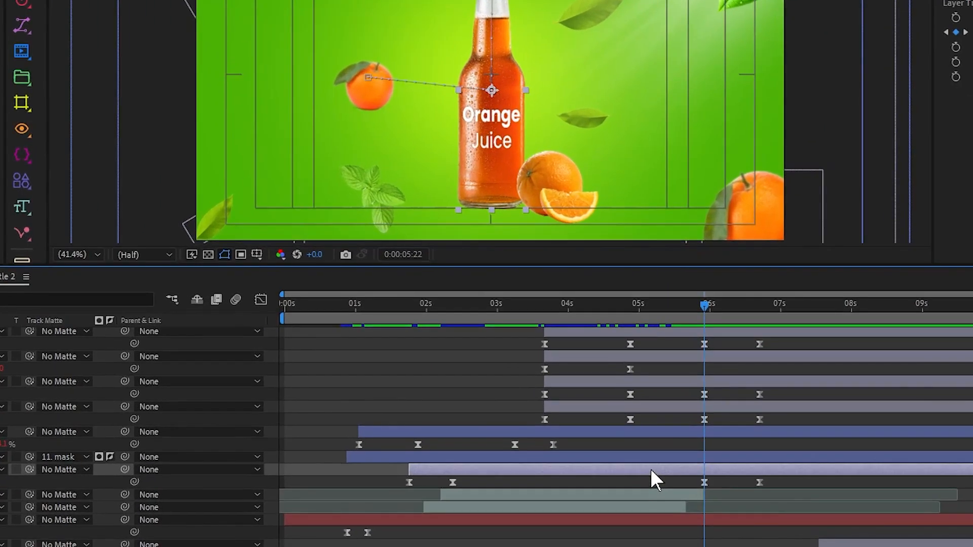
key(ctrl+shift+d)
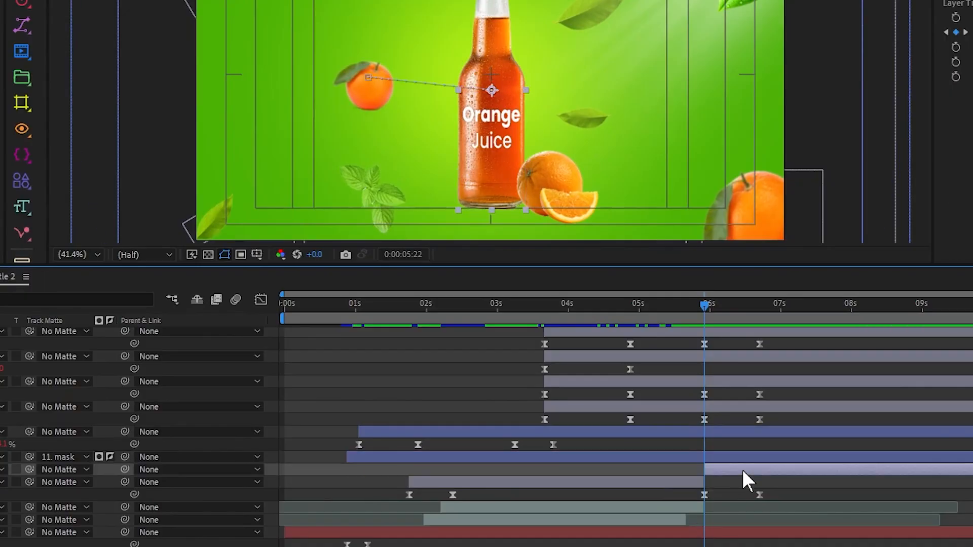
Reveal the keyframes of the split-off Juice Bottle 2 layer and remove the expression from its Position.
key(u)
drag(488, 480, 373, 488)
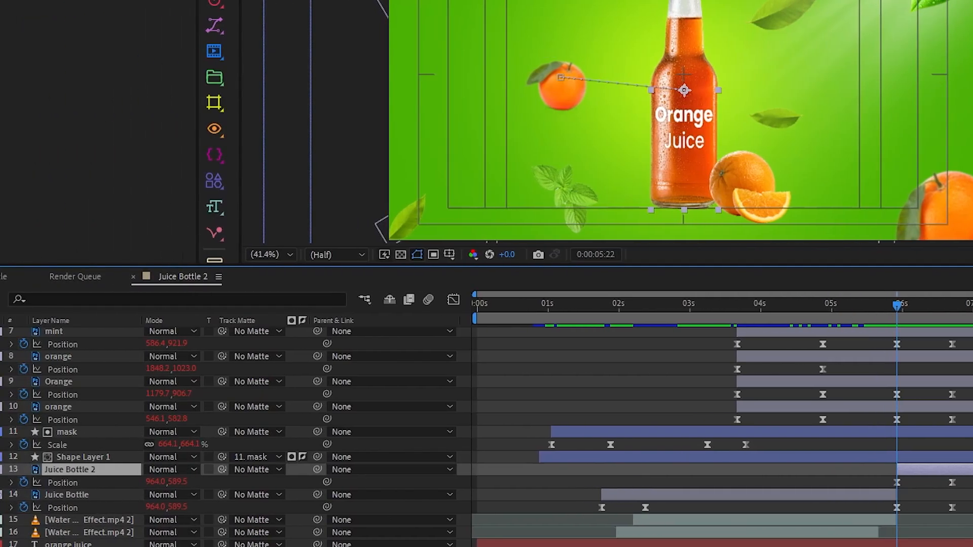
alt+click(24, 483)
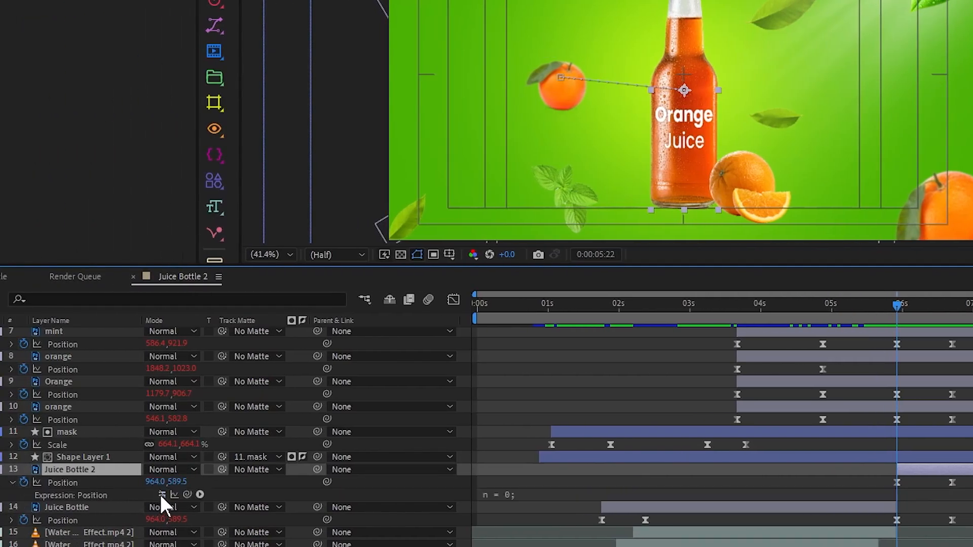
click(529, 497)
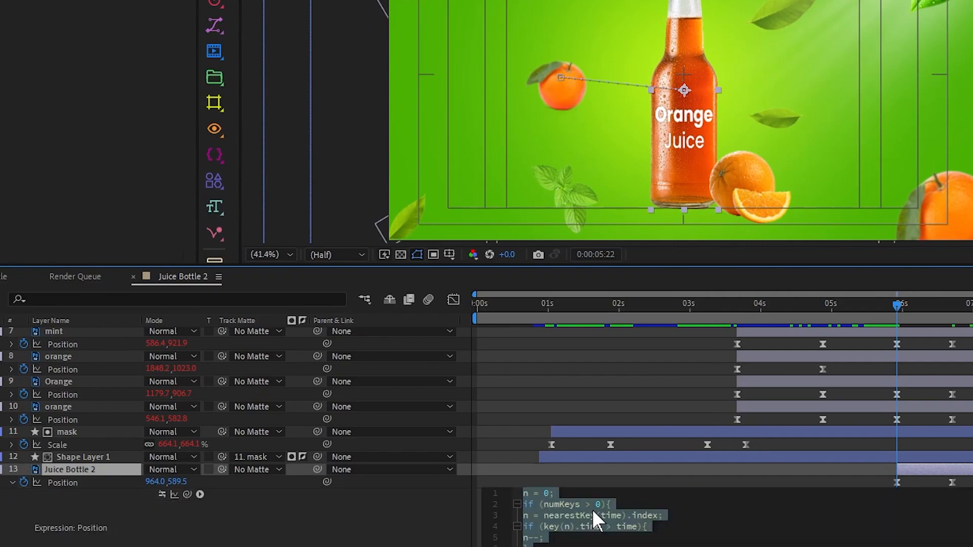
key(BackSpace)
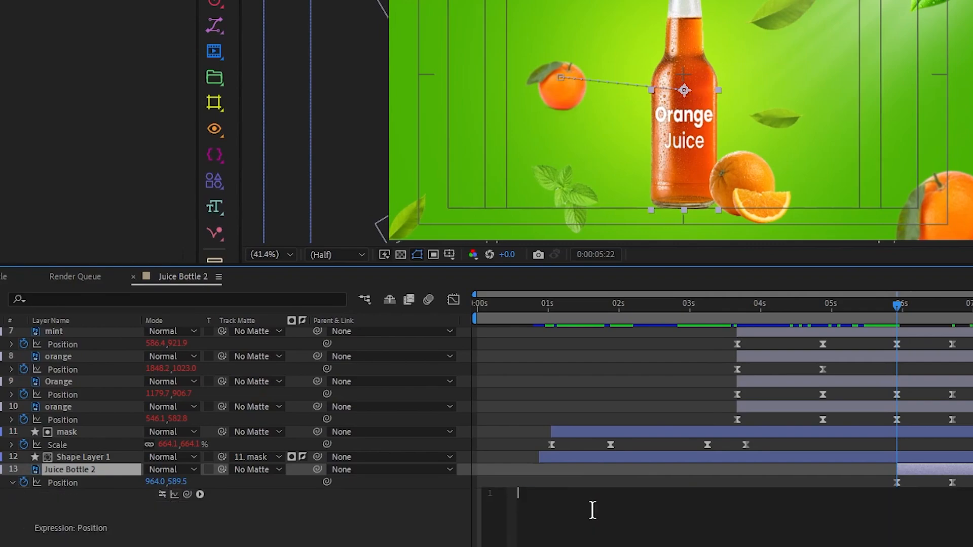
click(424, 505)
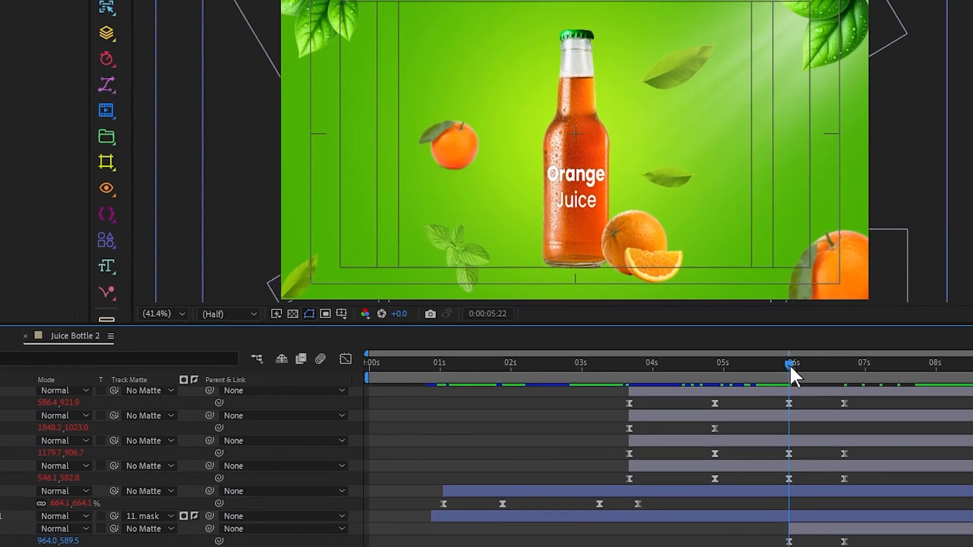
Preview the bottle's leftward slide without its expression from just before 0:00:05:22 into the orange background.
drag(897, 305, 857, 306)
key(space)
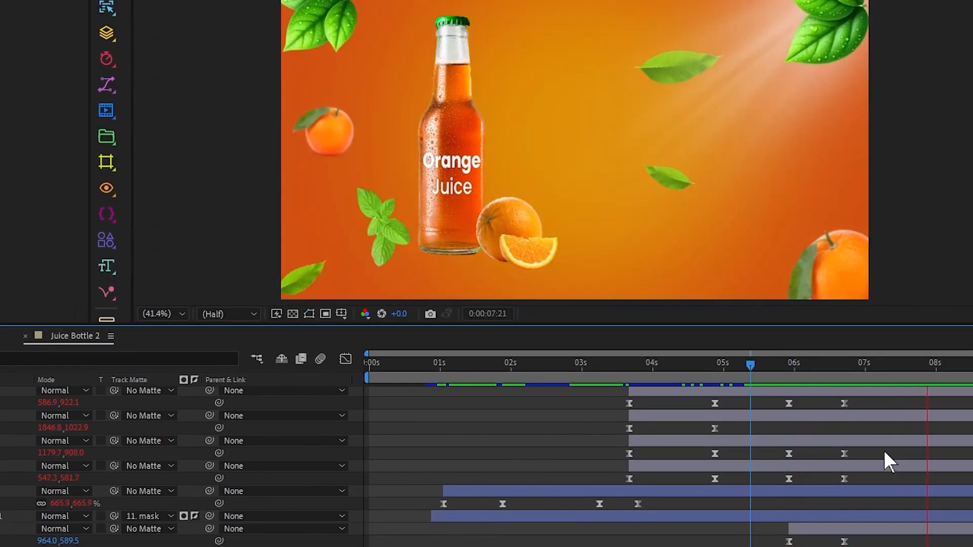
key(space)
scroll(867, 411, up, 1)
scroll(868, 428, up, 1)
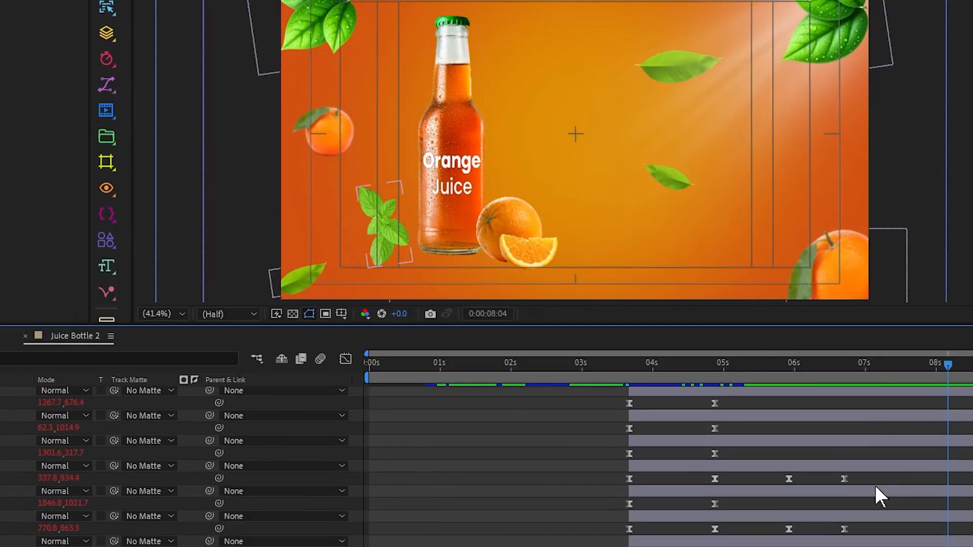
Preview the shift from 0:00:05:05, and retime the end Position keyframes of the mint, oranges and bottle layers to about 0:00:07:01.
drag(861, 478, 651, 488)
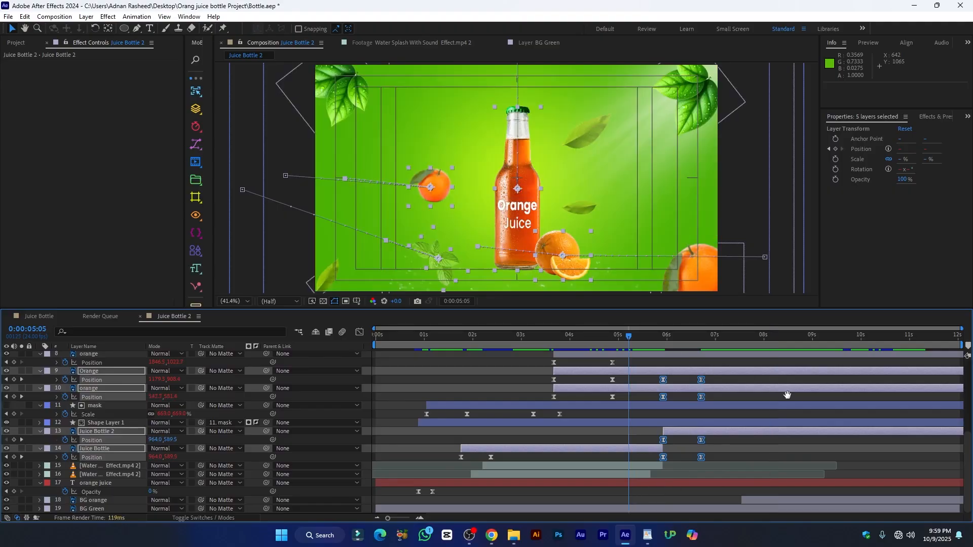
key(space)
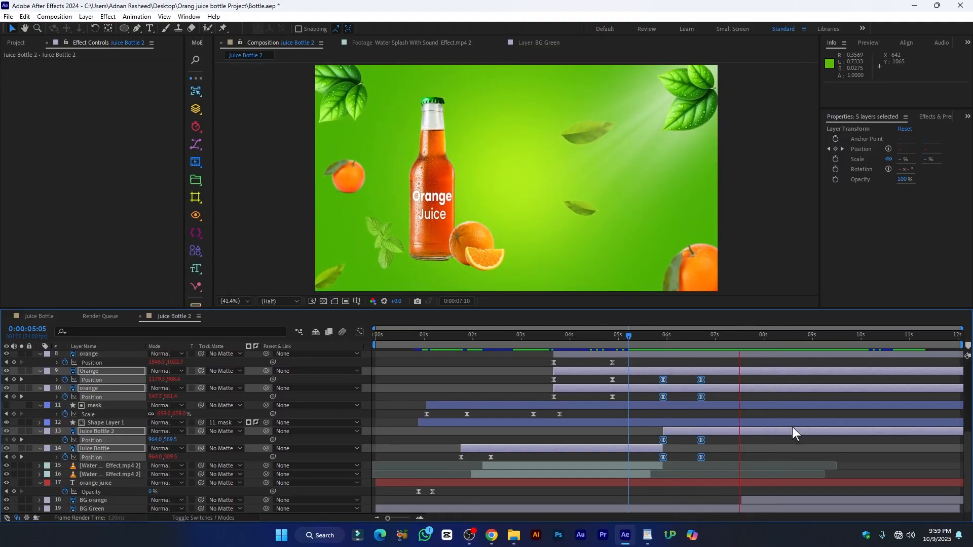
scroll(735, 395, up, 3)
drag(717, 369, 718, 482)
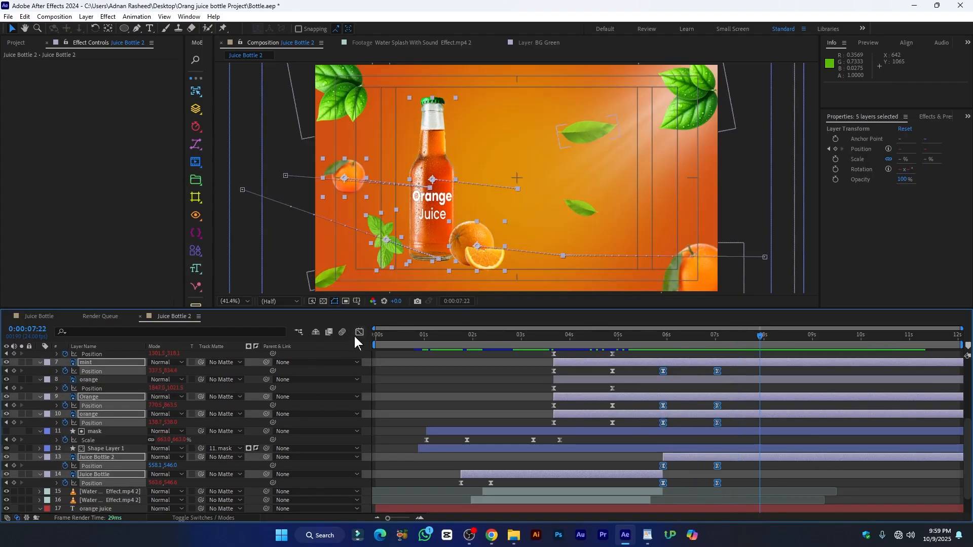
Sharpen the speed curve of the selected mint, orange and bottle Position keyframes around 0:00:06 to 0:00:07, and save the project.
click(359, 332)
drag(736, 390, 629, 494)
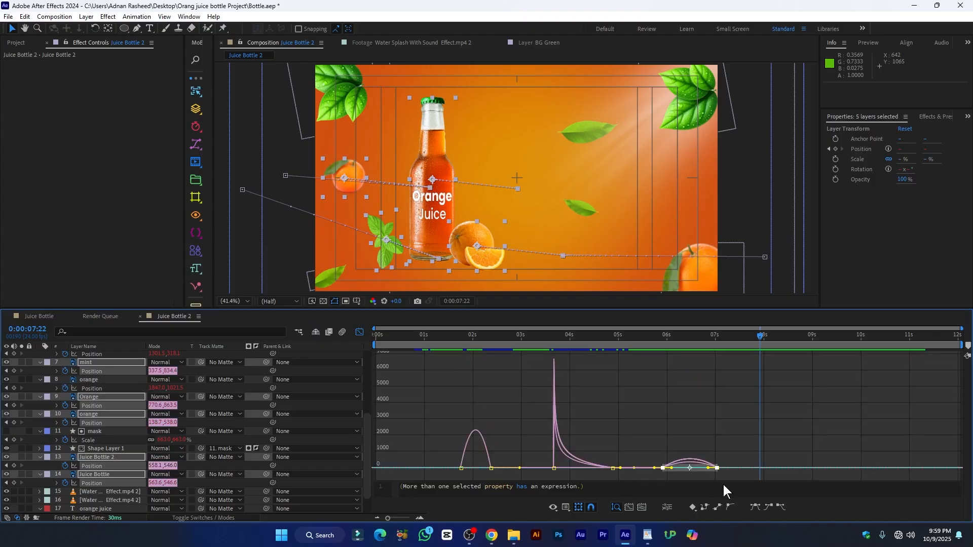
drag(708, 468, 695, 468)
key(ctrl+s)
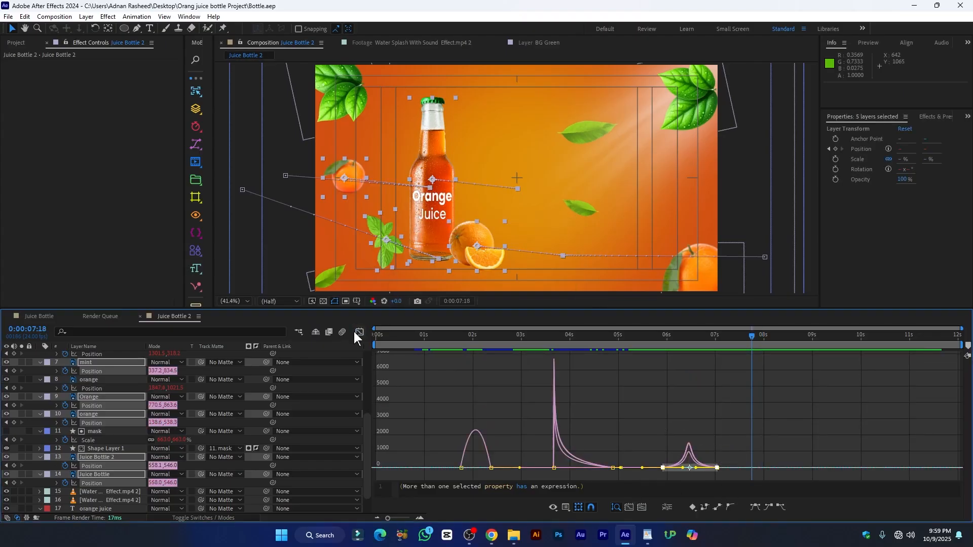
click(358, 331)
Apply Gaussian Blur to the topmost Green Leaves With Water Droplets layer with Blurriness set to 22.3.
scroll(585, 439, up, 5)
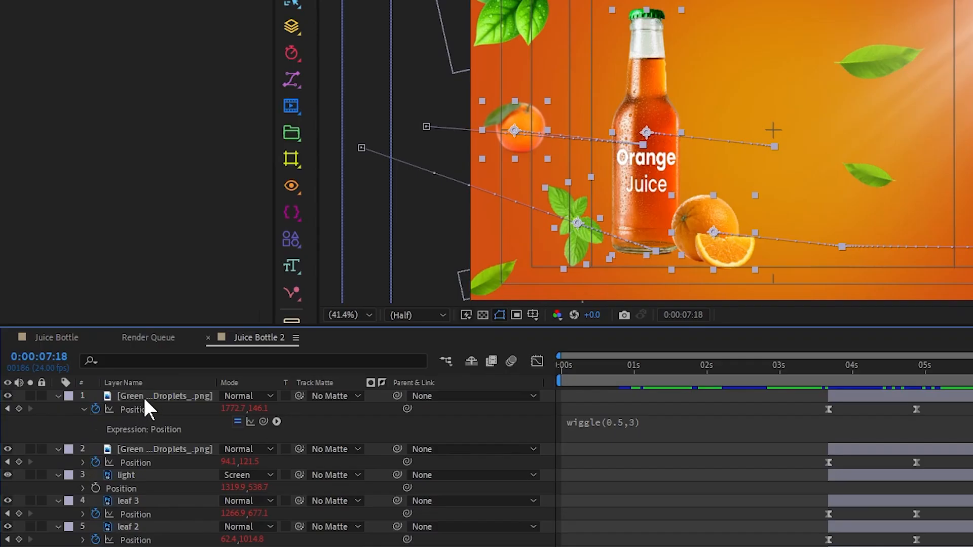
click(144, 397)
key(ctrl+space)
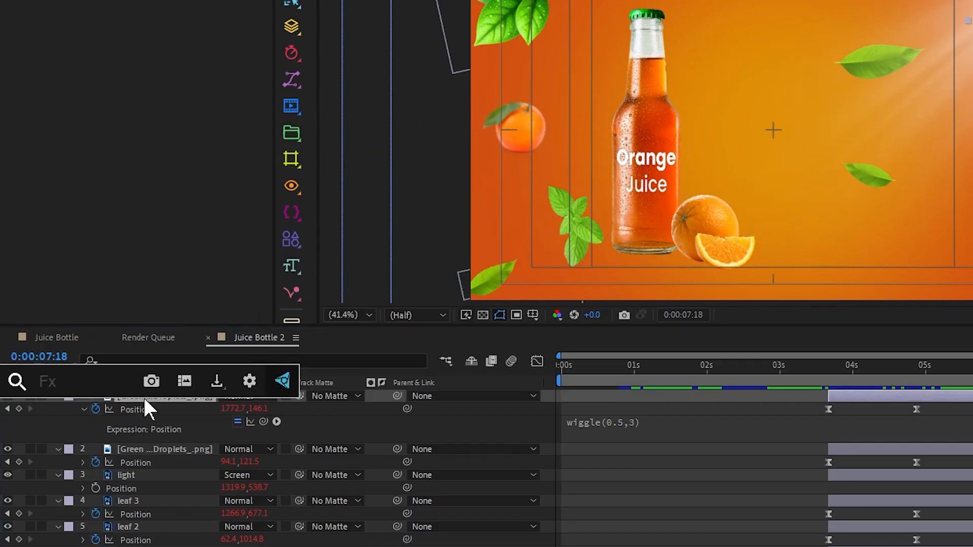
text(g)
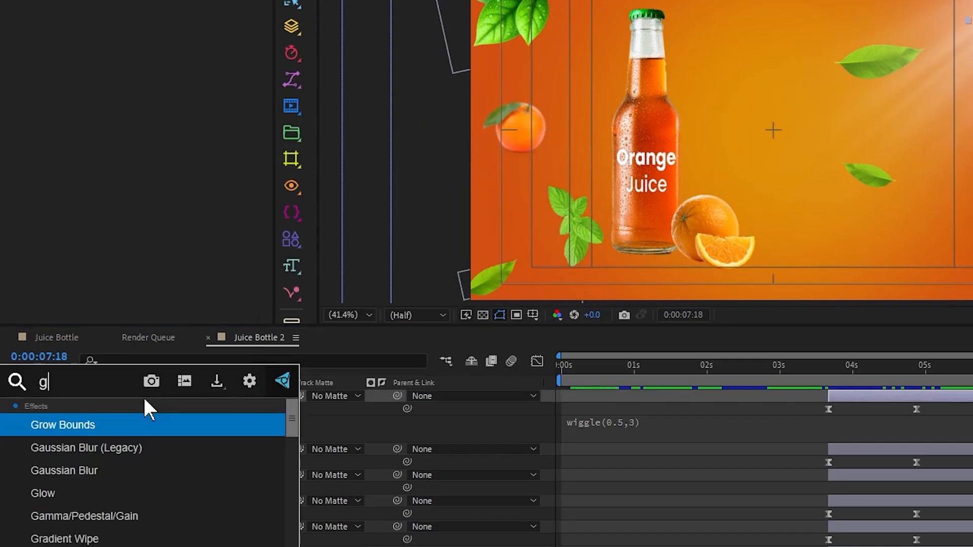
text(au)
key(Return)
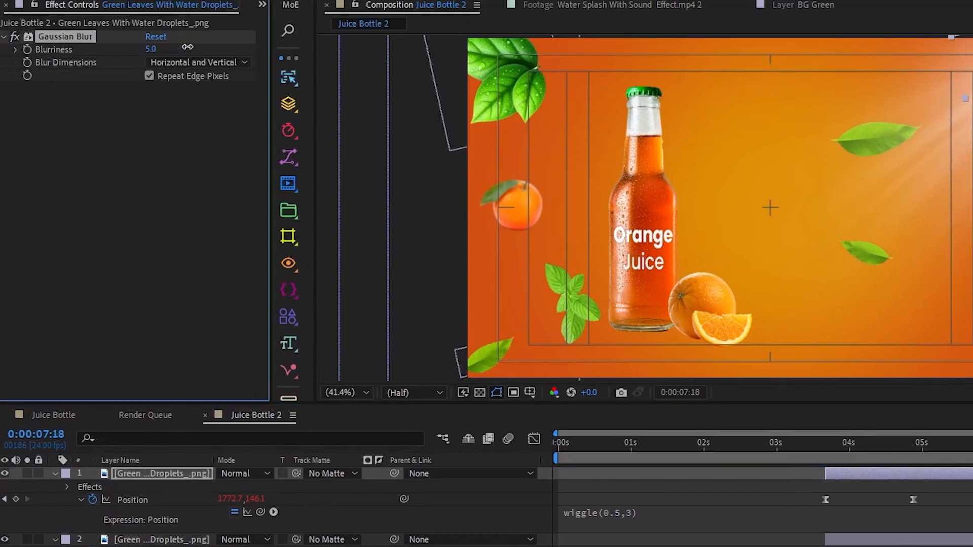
drag(220, 47, 220, 47)
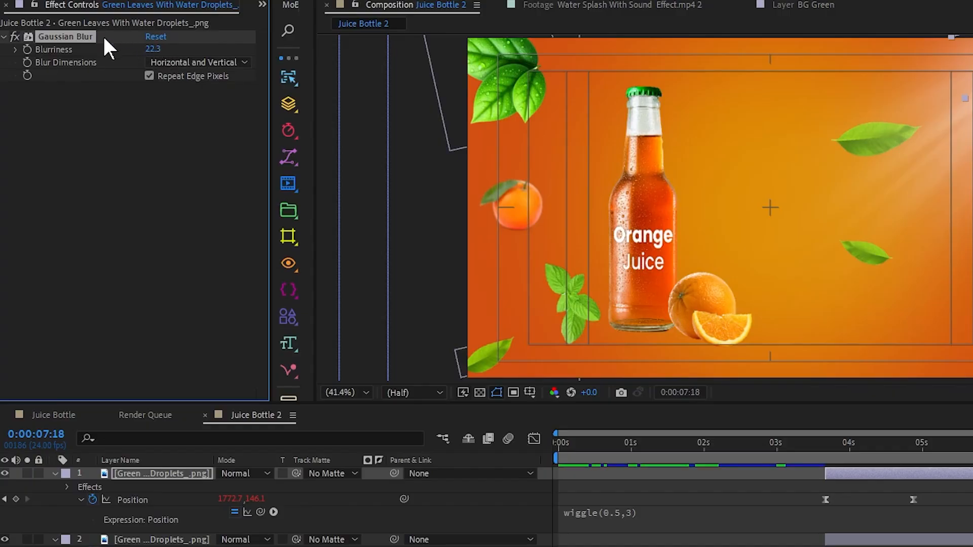
Copy the Gaussian Blur to the second Green Leaves layer and the orange in the composition's lower-right corner.
click(65, 40)
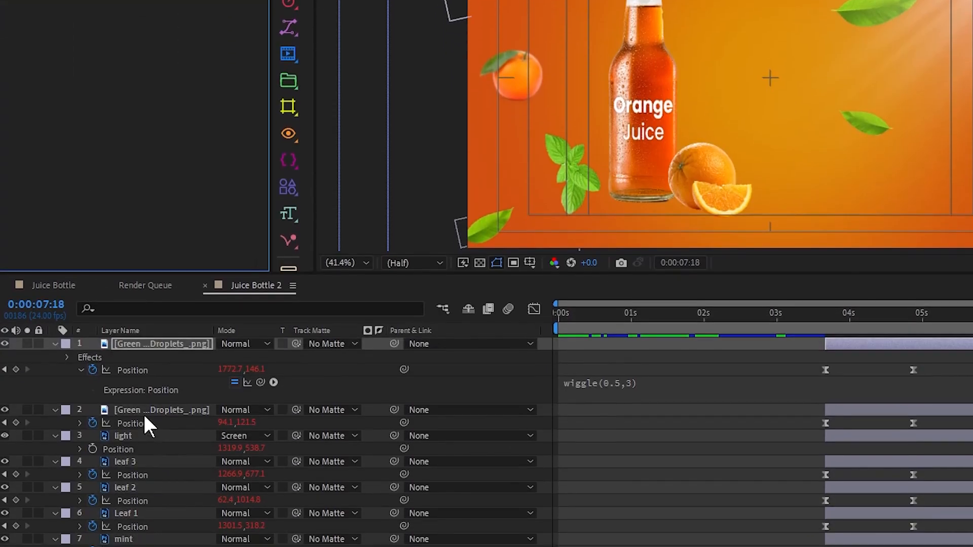
click(142, 539)
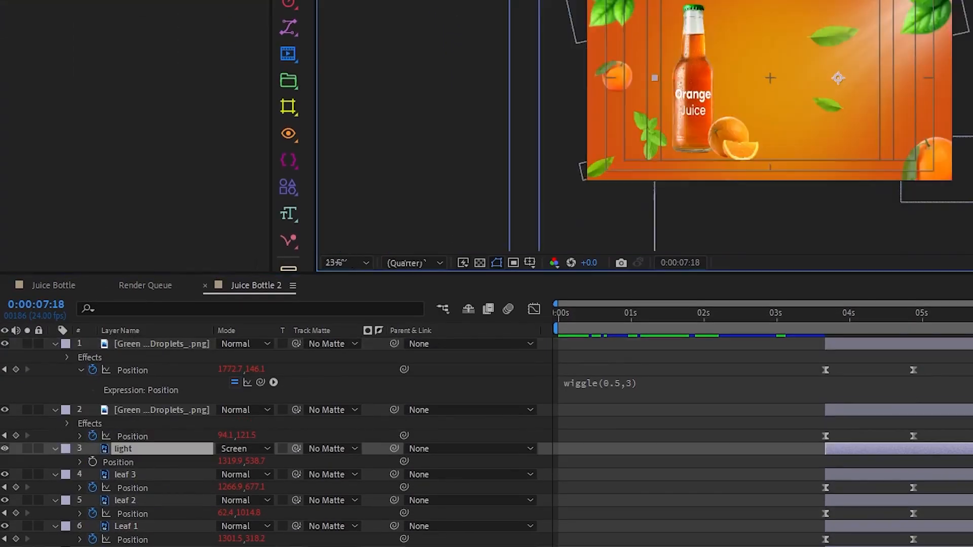
key(comma)
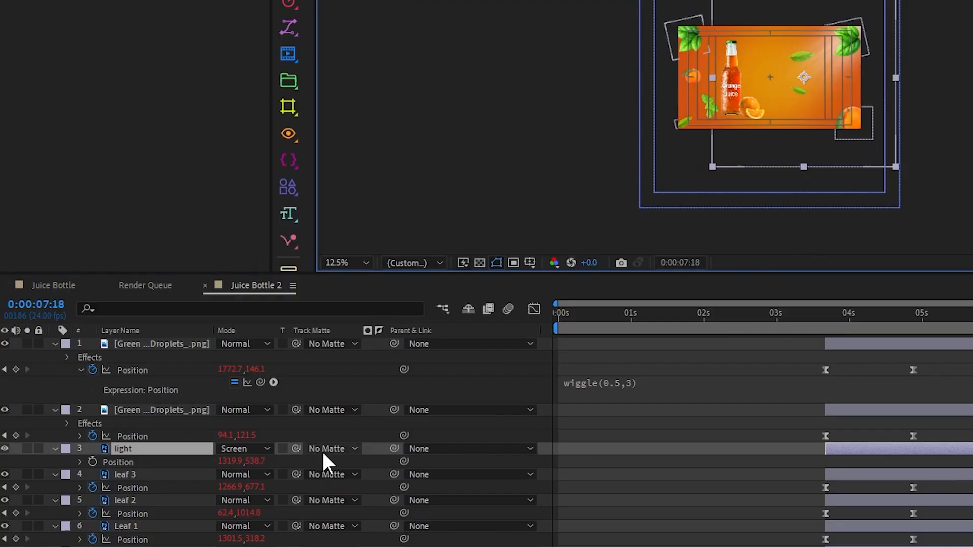
scroll(155, 488, down, 6)
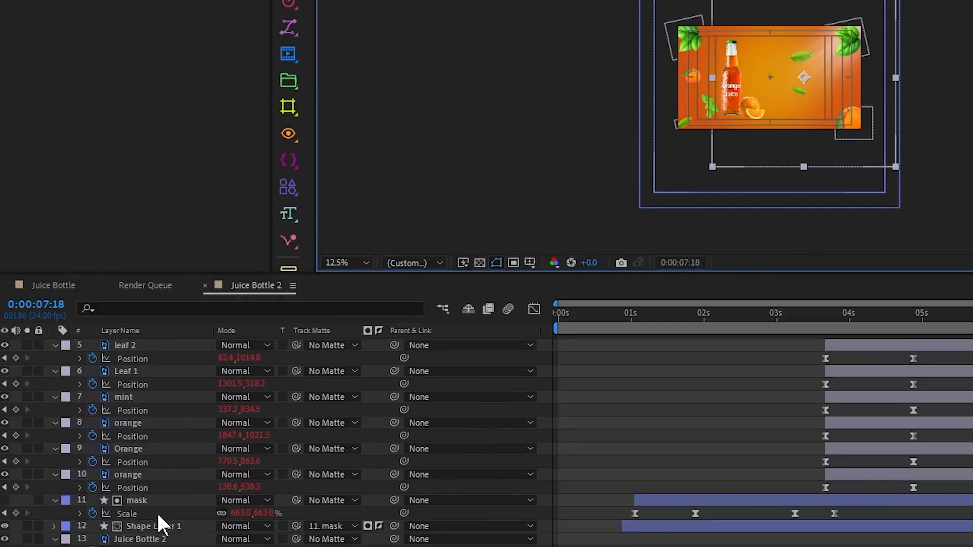
click(154, 448)
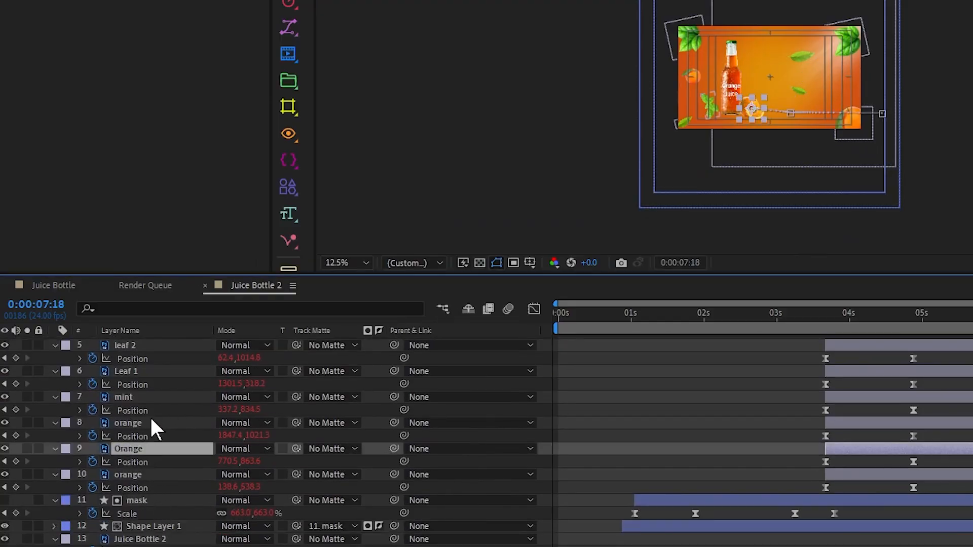
click(151, 423)
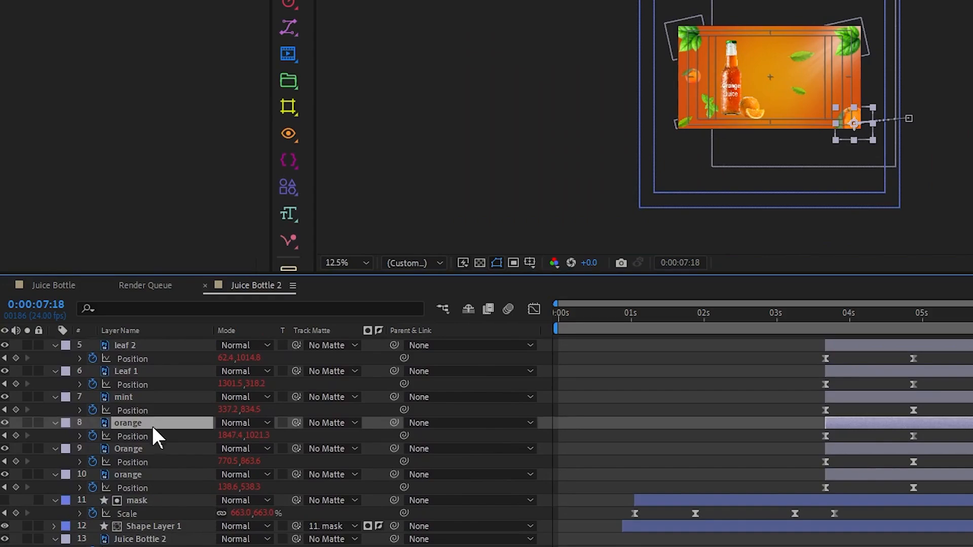
key(ctrl+v)
scroll(883, 122, up, 3)
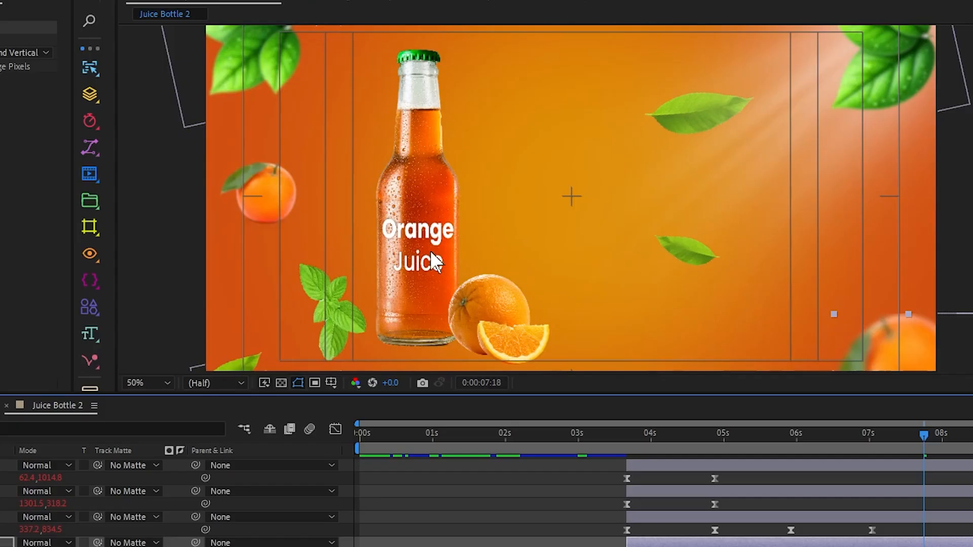
At 0:00:07:04, add the text "Fresh" beside the bottle and shift it slightly up and left.
drag(912, 466, 881, 466)
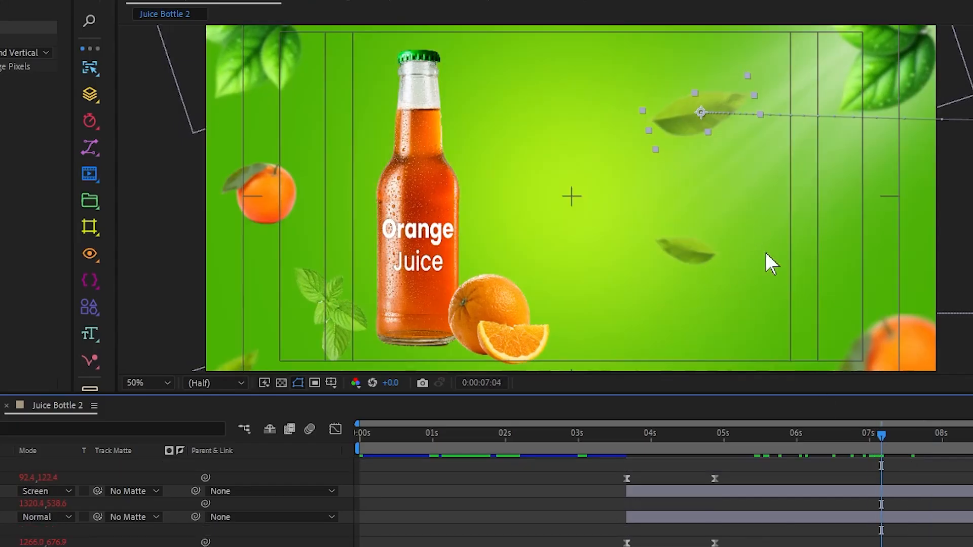
scroll(706, 309, down, 2)
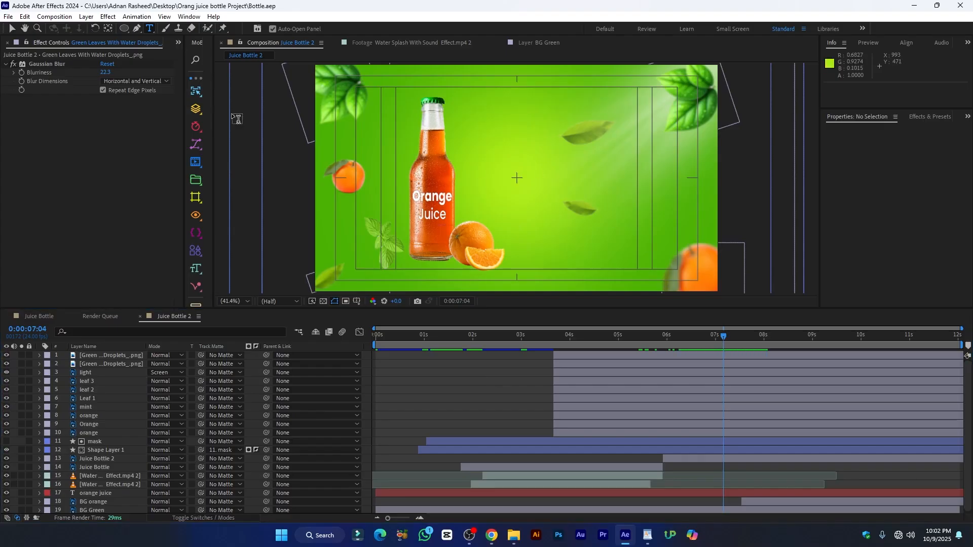
click(150, 28)
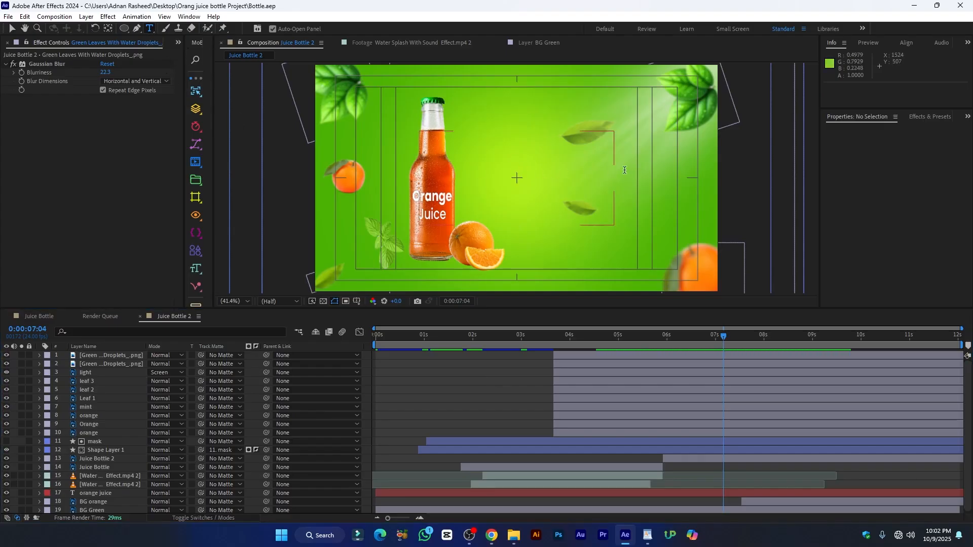
click(590, 164)
text(Fresh)
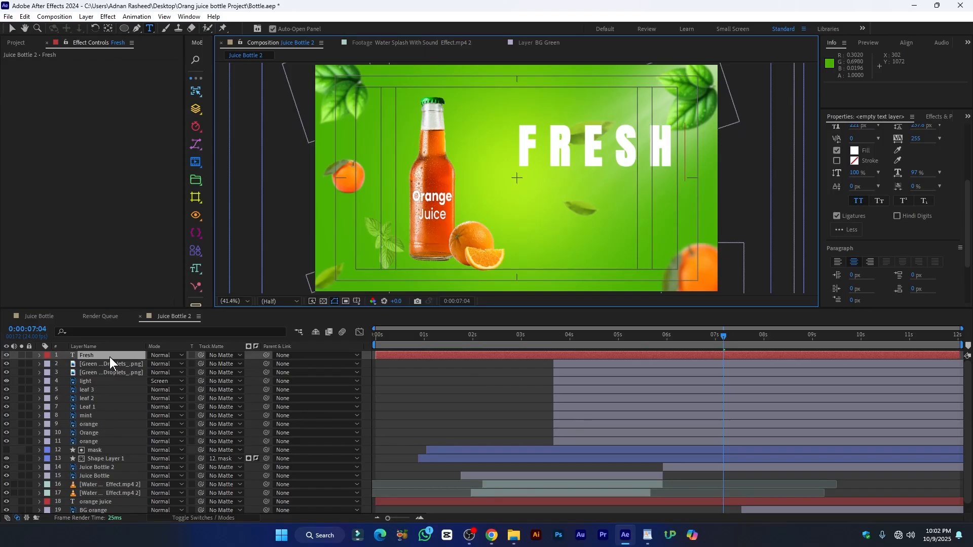
click(110, 354)
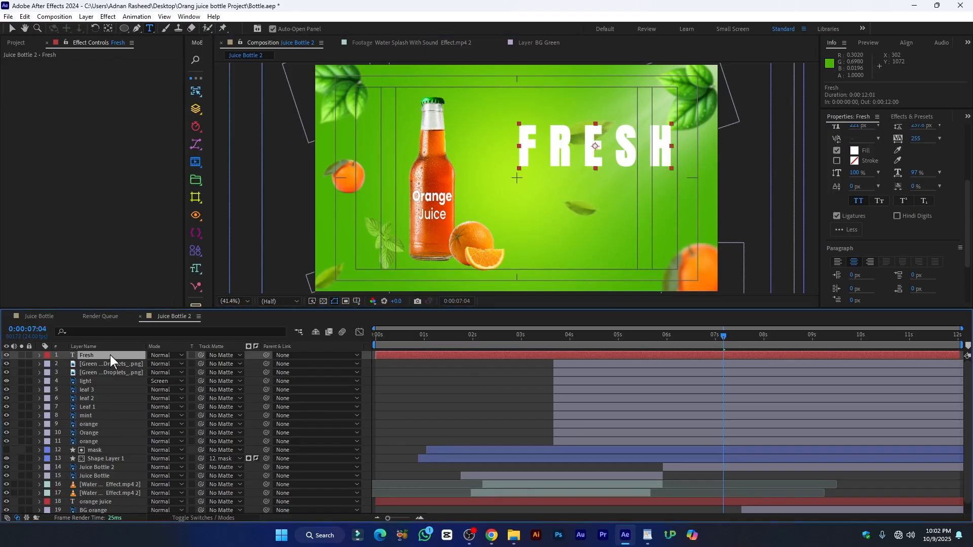
click(12, 28)
drag(591, 154, 580, 144)
Duplicate the Fresh text twice, moving the first copy down to Position Y 551.1 and the second below it.
click(117, 356)
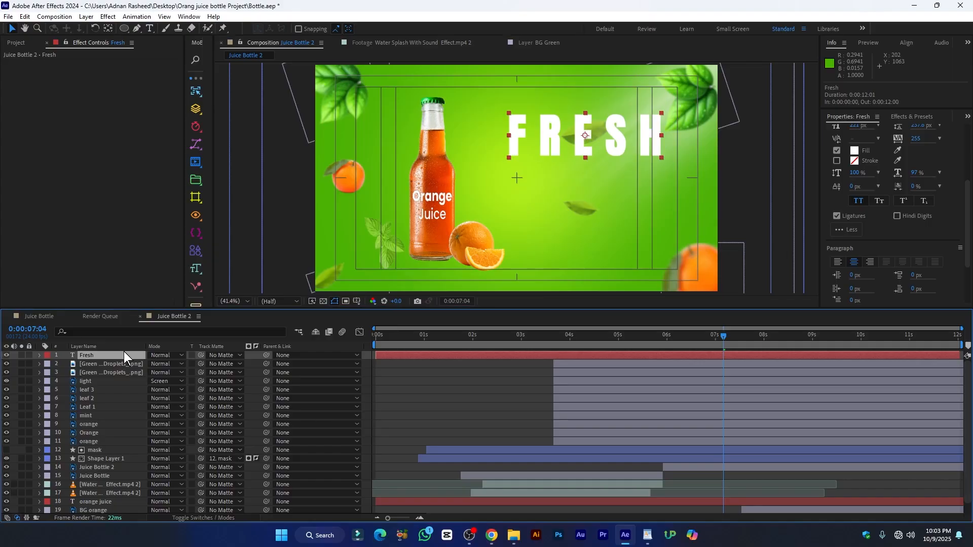
key(ctrl+d)
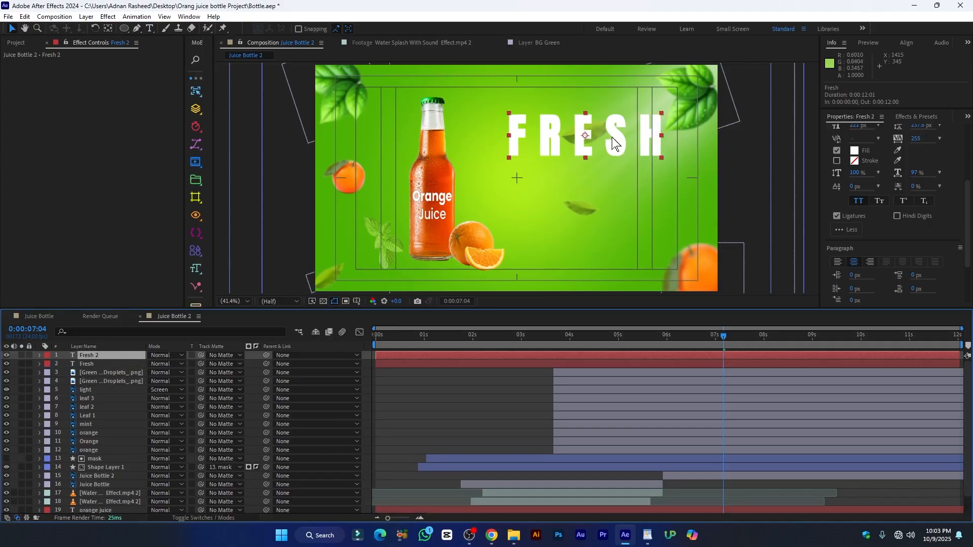
scroll(922, 152, up, 3)
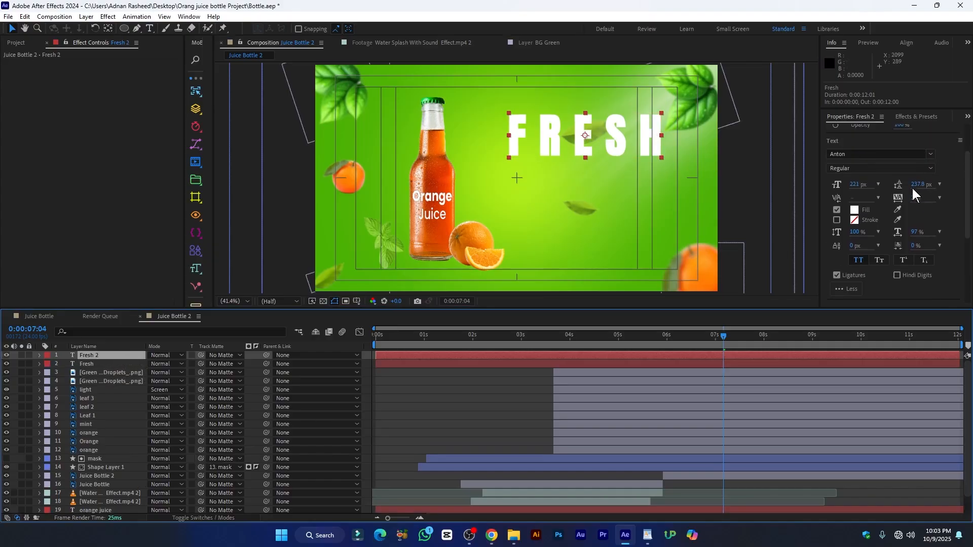
drag(938, 152, 969, 158)
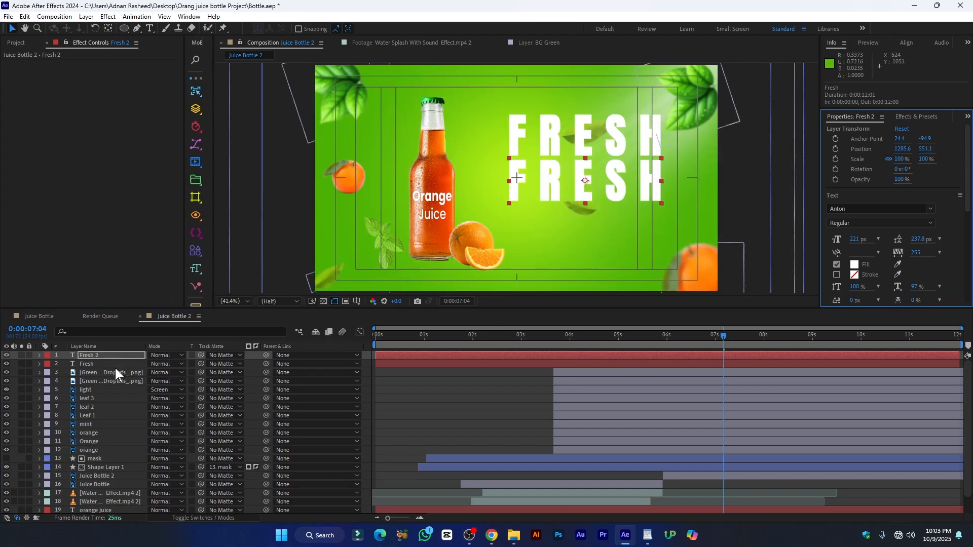
click(109, 356)
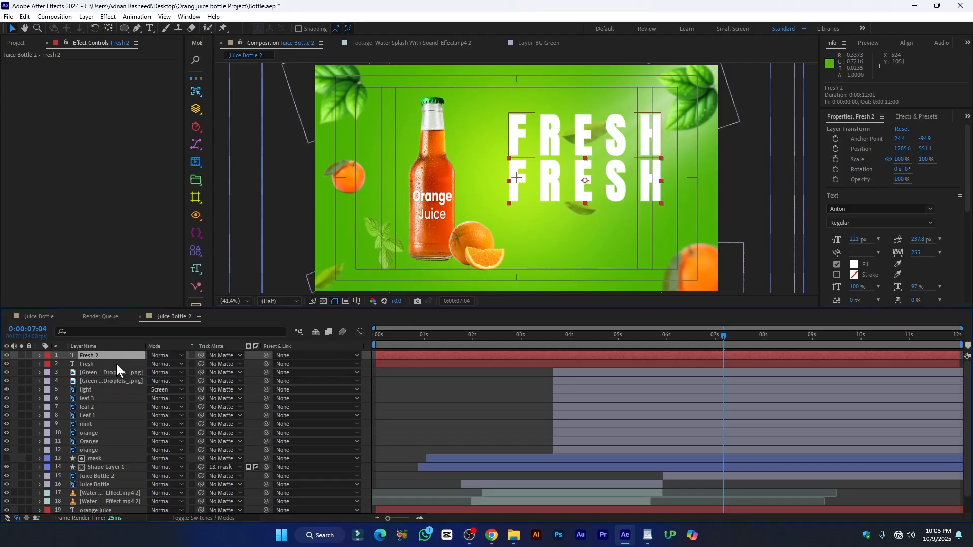
key(ctrl+d)
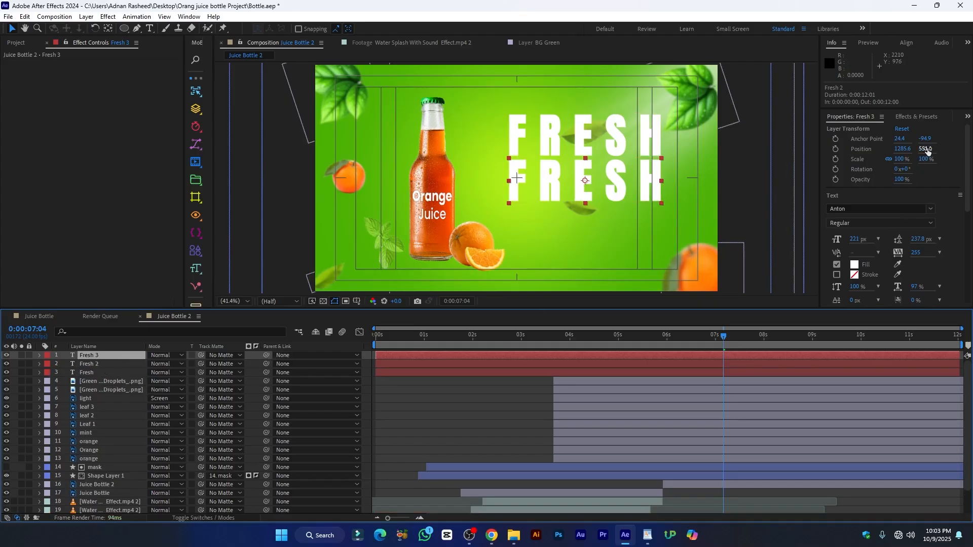
drag(925, 149, 969, 140)
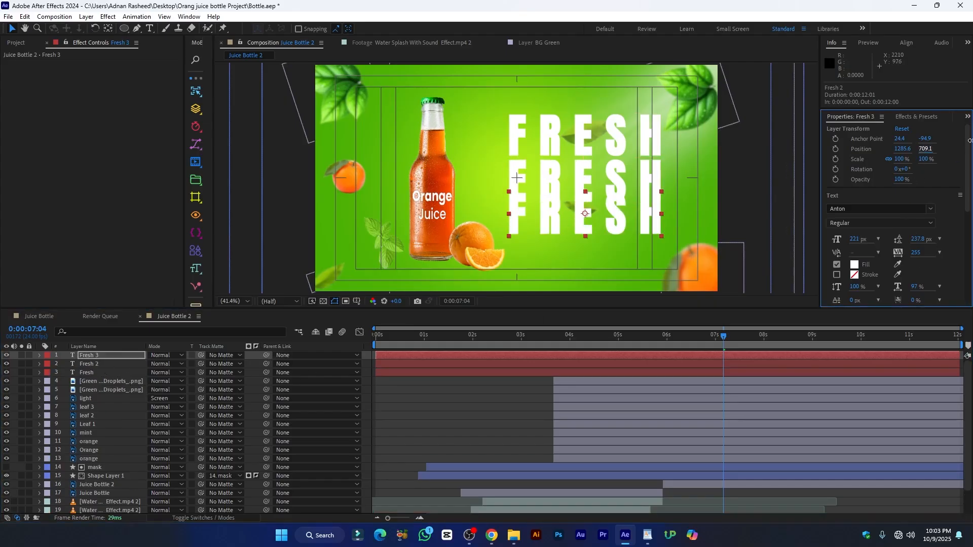
Turn off the fill and turn on a white stroke for the topmost FRESH text line.
click(109, 372)
scroll(861, 259, down, 2)
scroll(881, 267, down, 2)
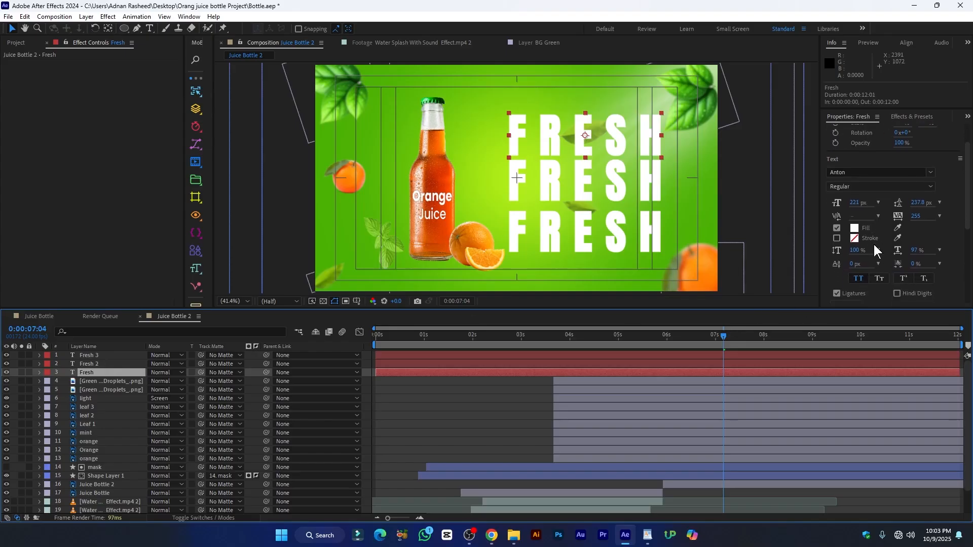
click(837, 228)
click(837, 238)
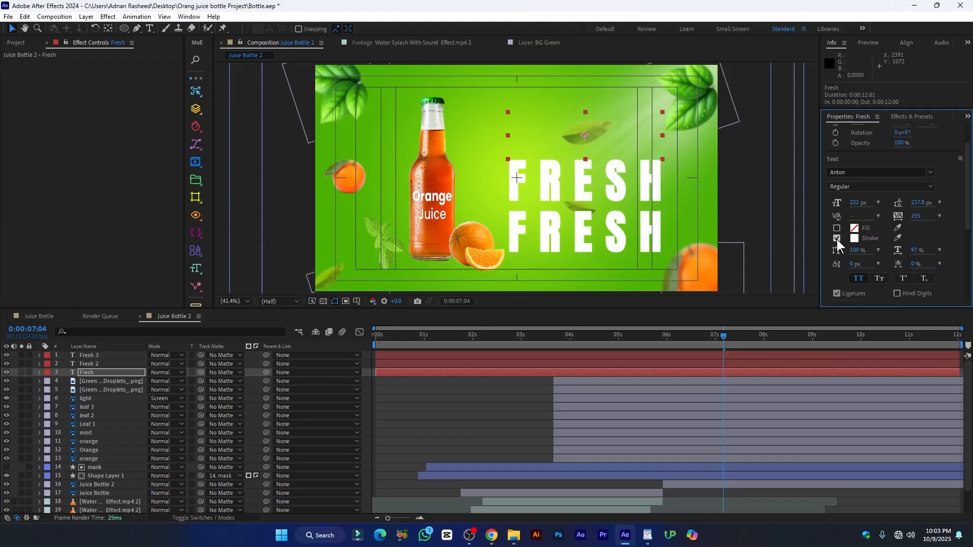
scroll(866, 257, down, 1)
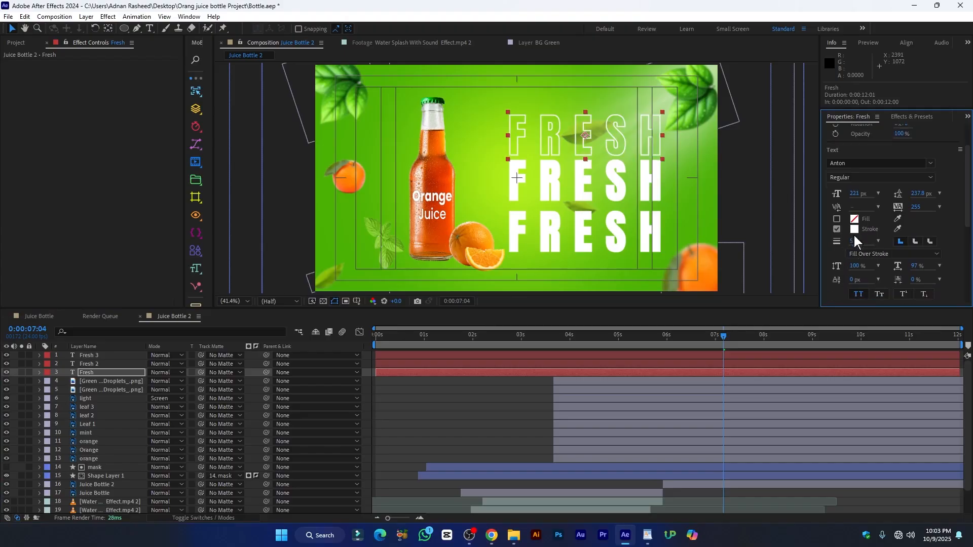
Set the outlined FRESH text's stroke width to 8 px and keep the Anton font style at Regular.
click(851, 241)
text(8)
key(Return)
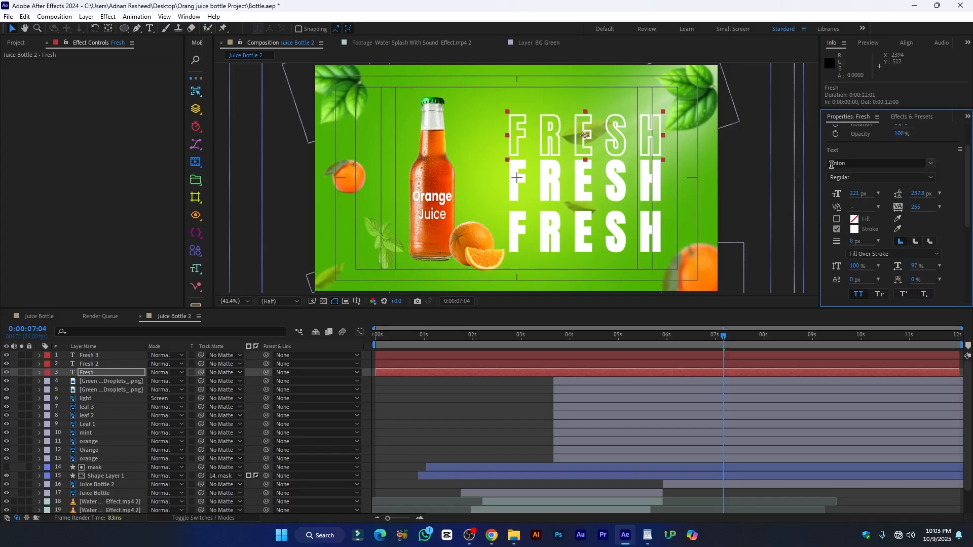
click(863, 178)
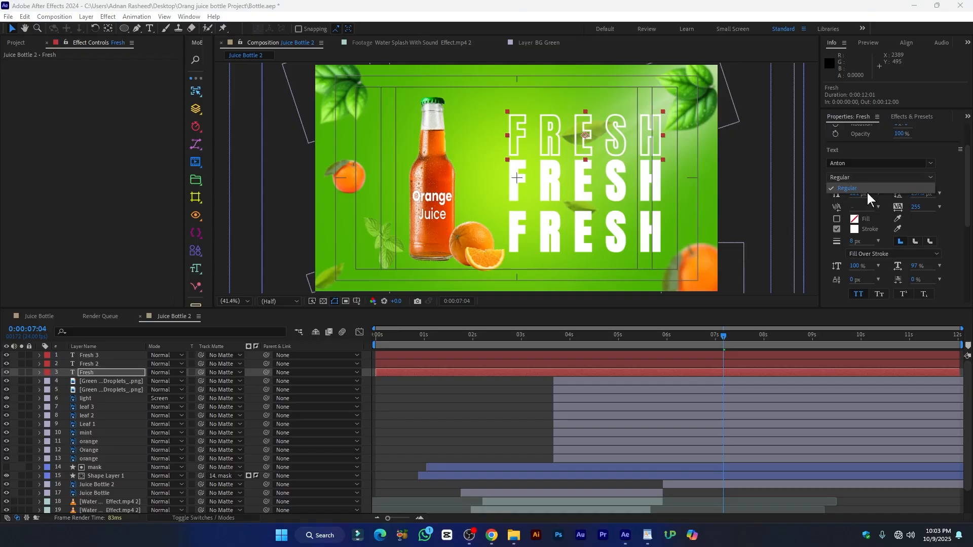
click(865, 191)
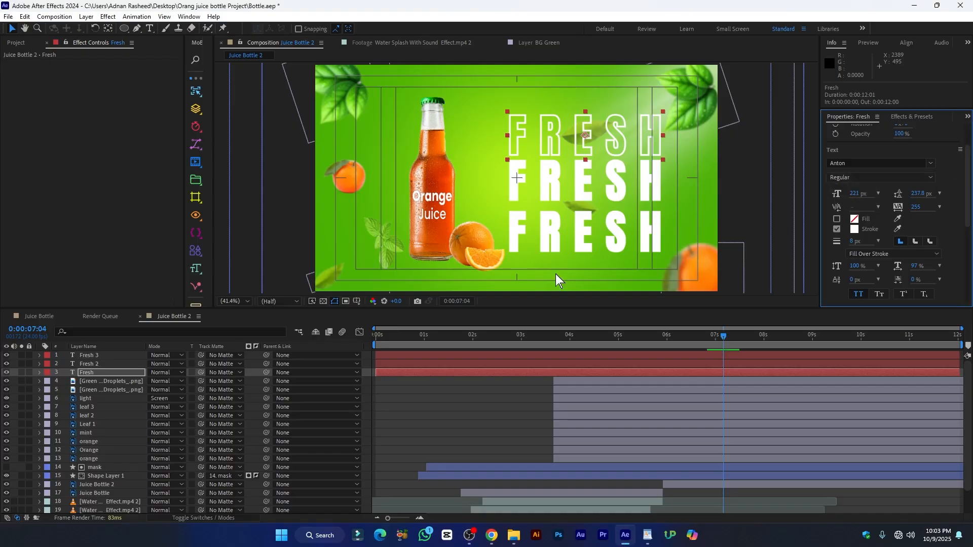
Replace the text of the middle FRESH line with "juice".
click(102, 364)
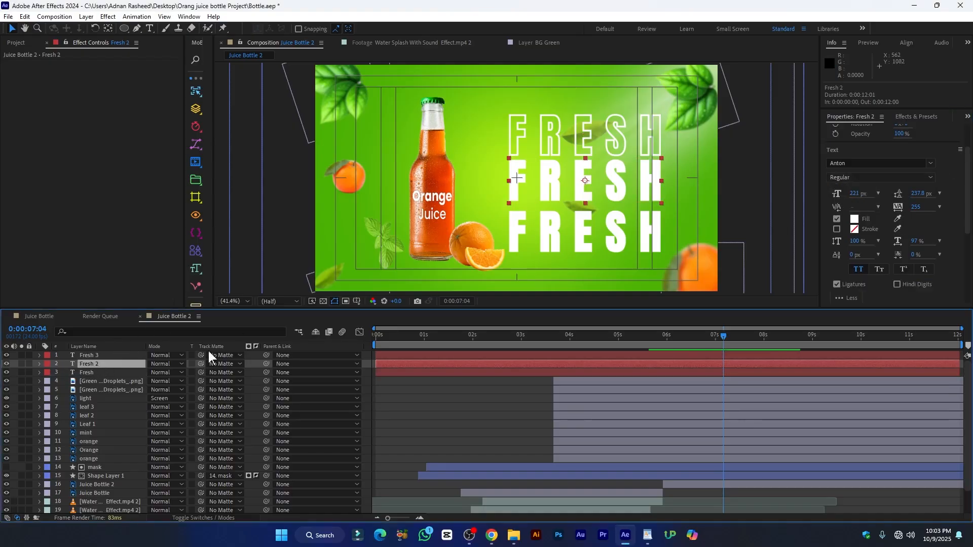
click(597, 177)
double_click(583, 174)
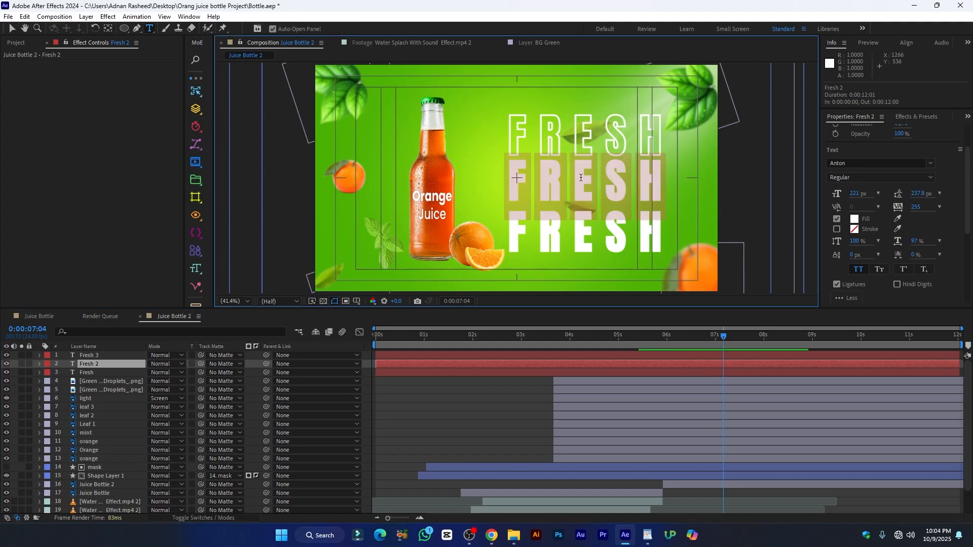
text(juice)
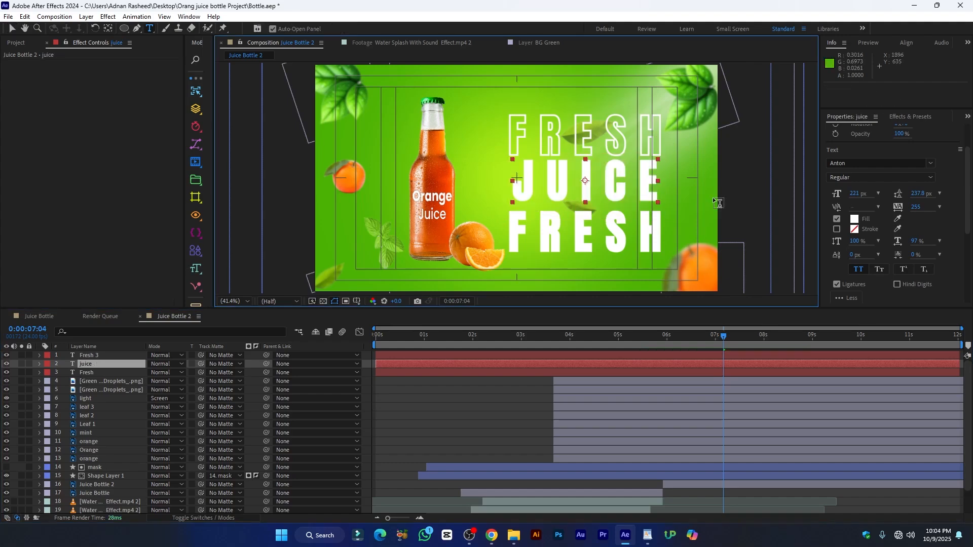
Finish the JUICE text edit and raise that line to Position Y 504.1, closer to the outlined FRESH line.
key(Escape)
scroll(944, 176, up, 2)
scroll(946, 173, up, 1)
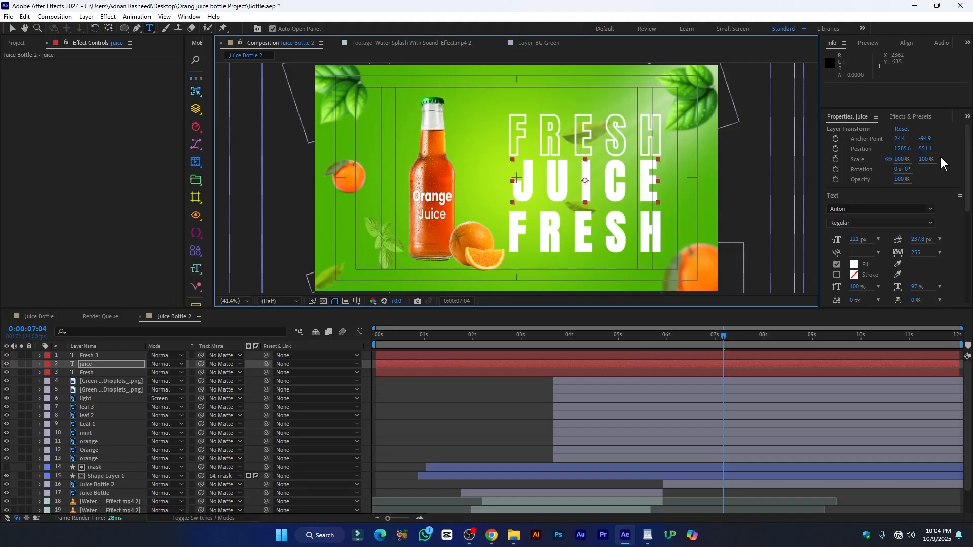
drag(924, 149, 922, 149)
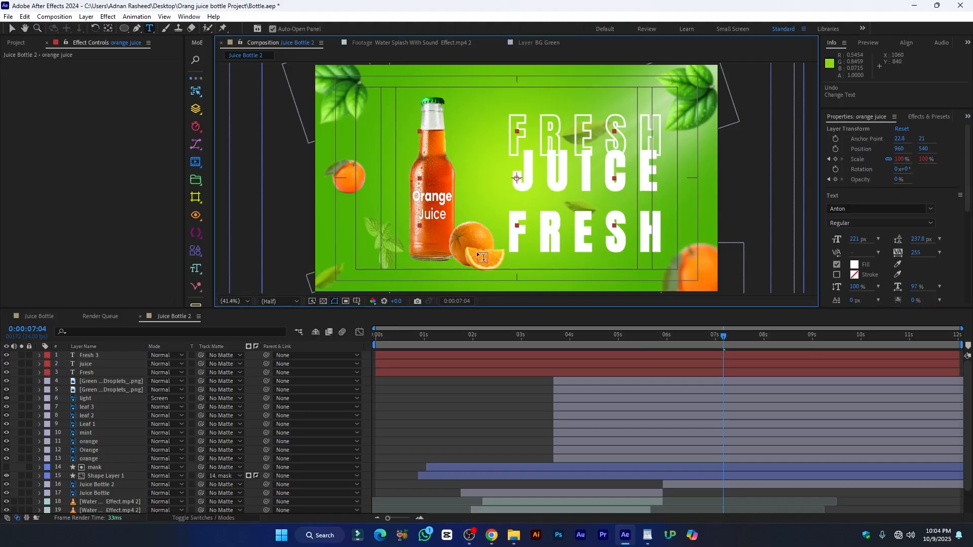
Replace the text of the lowest FRESH line with "Try now".
click(91, 355)
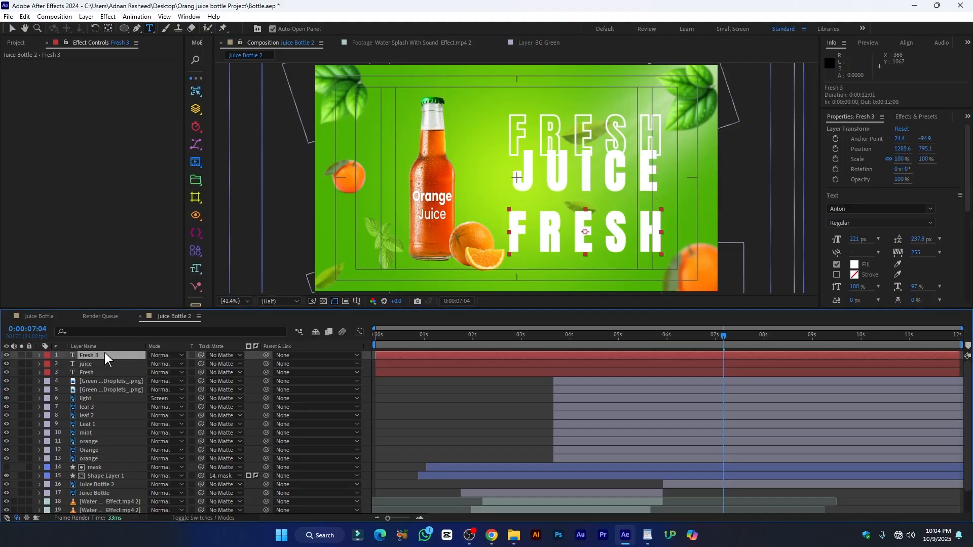
click(557, 240)
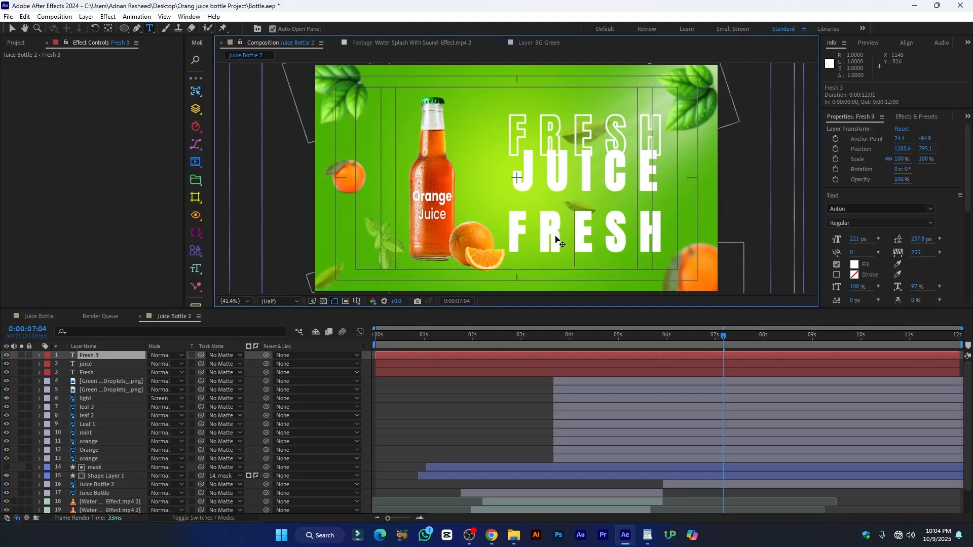
double_click(556, 240)
text(Try now)
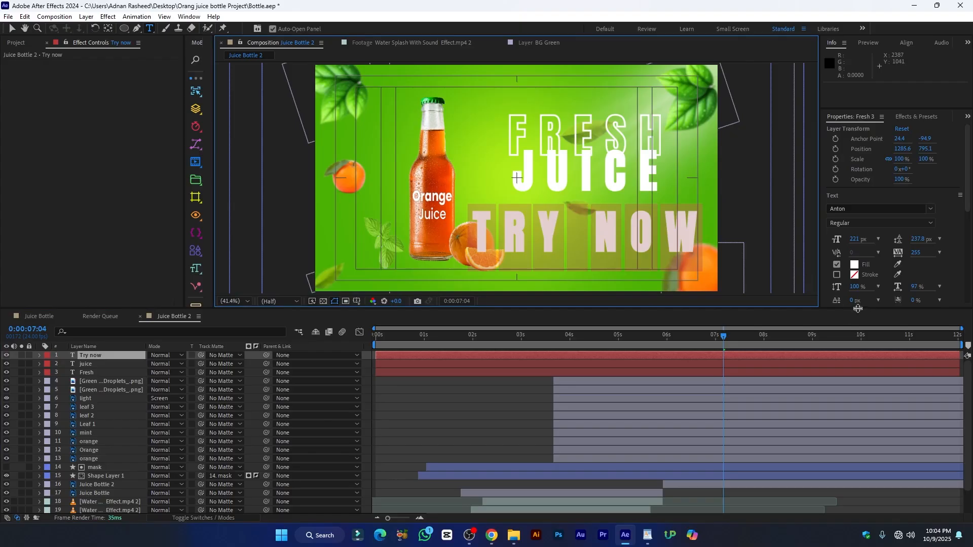
Reduce the Try now text's font size to about 148 px and turn off All Caps.
drag(856, 237, 823, 242)
scroll(881, 276, down, 3)
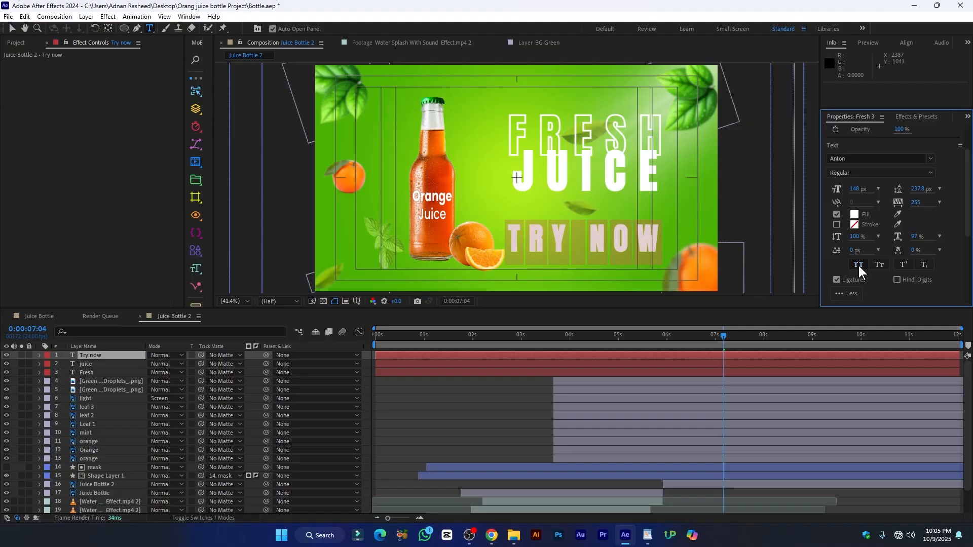
click(858, 266)
scroll(867, 219, up, 3)
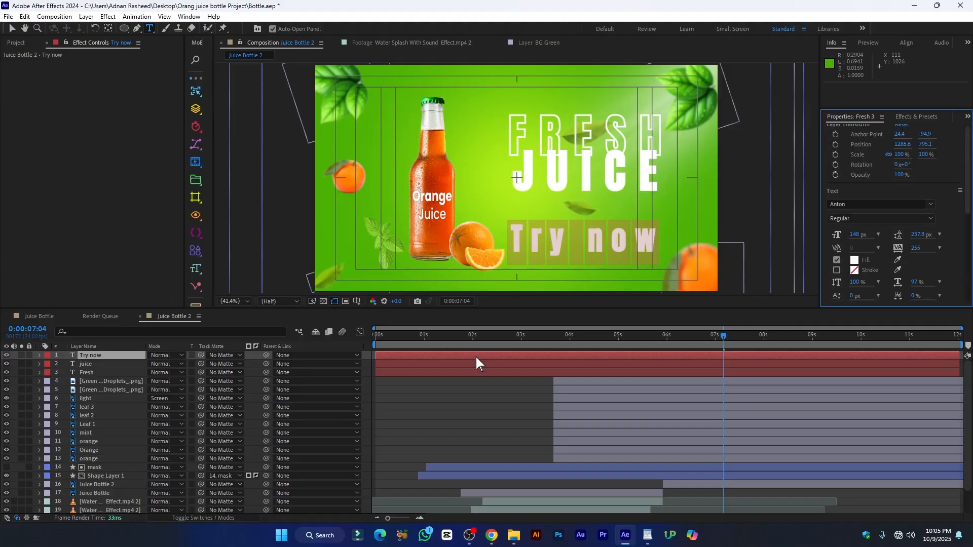
Finish editing the Try now text and move it up below JUICE to Position 1283.2, 679.1.
click(533, 265)
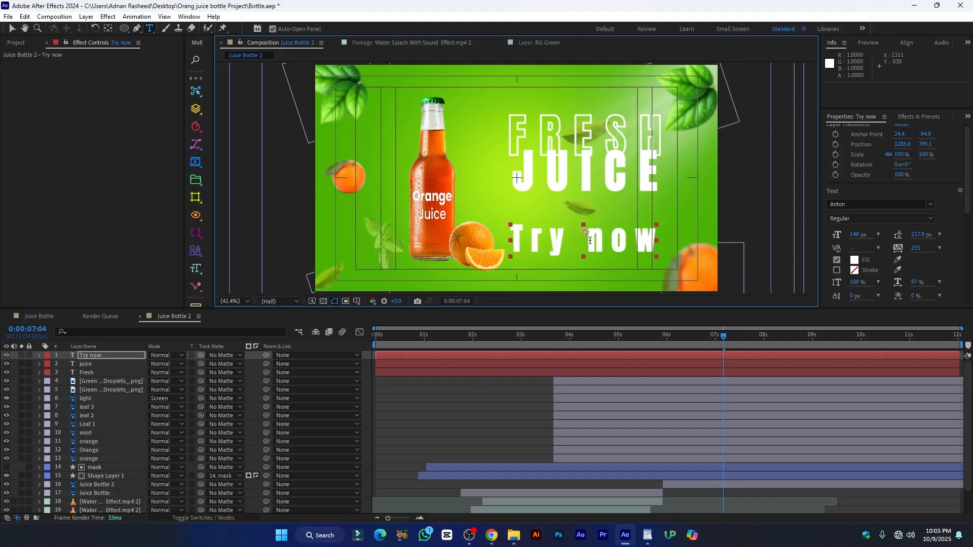
key(v)
drag(598, 242, 598, 219)
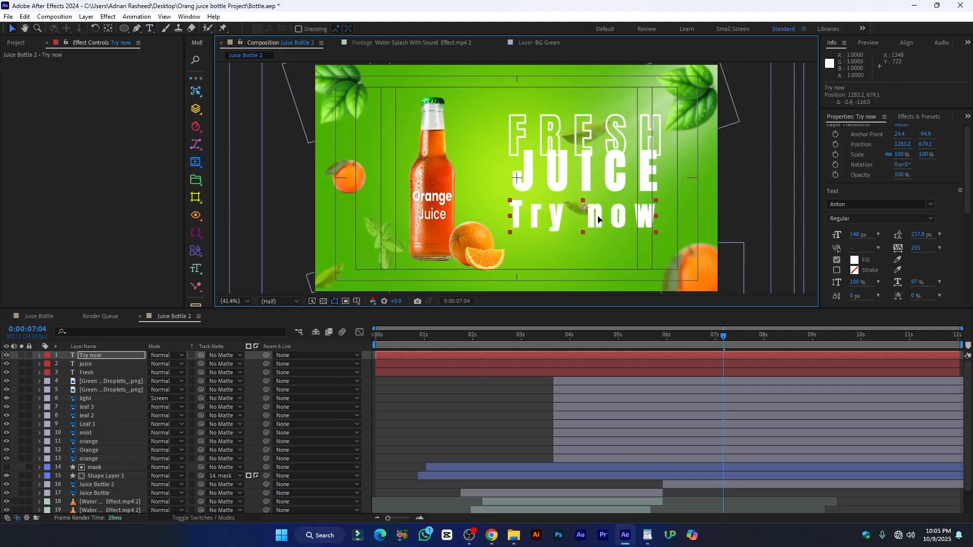
Set the Try now text's font size to 100 px.
click(853, 235)
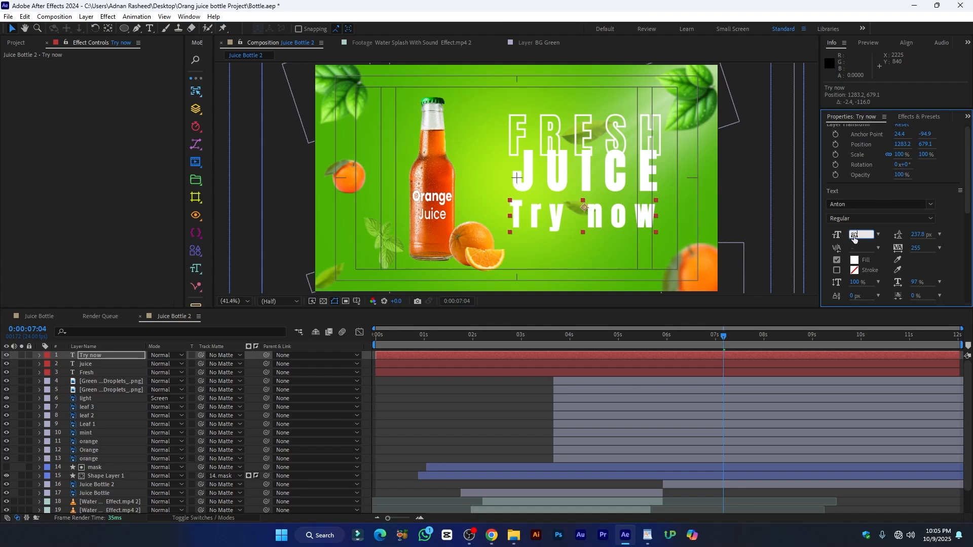
text(80)
key(Return)
click(853, 234)
text(1)
key(Return)
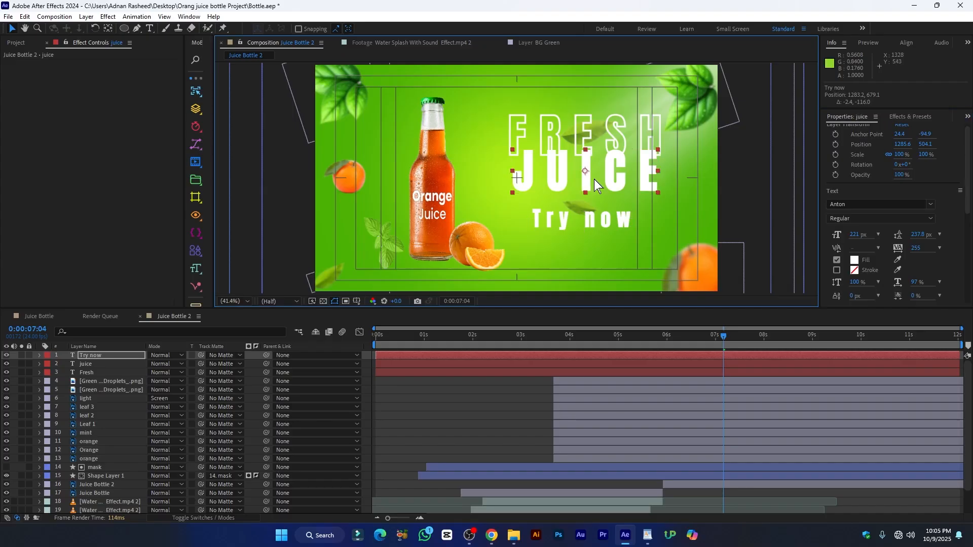
Tighten the tracking of the JUICE line to 220 and of the outlined FRESH line to 212.
click(596, 178)
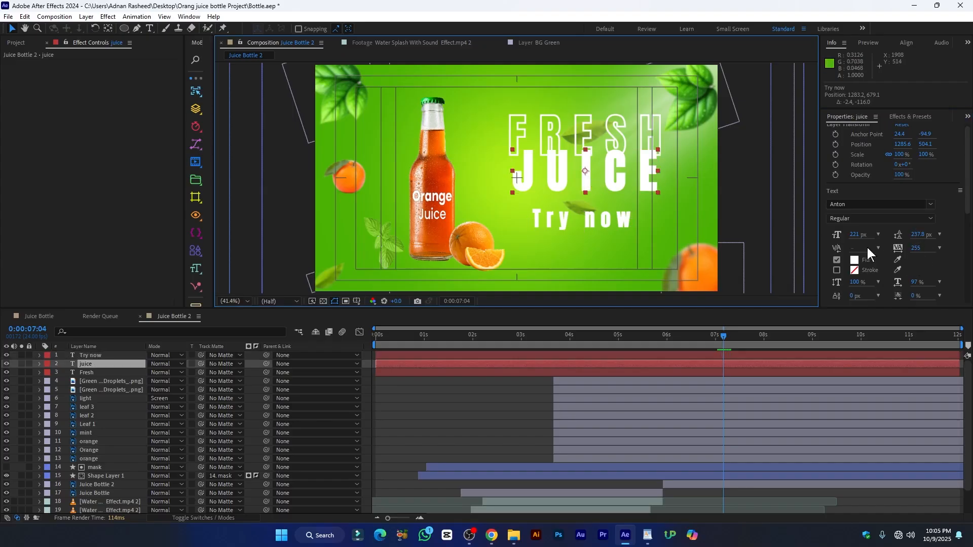
click(579, 147)
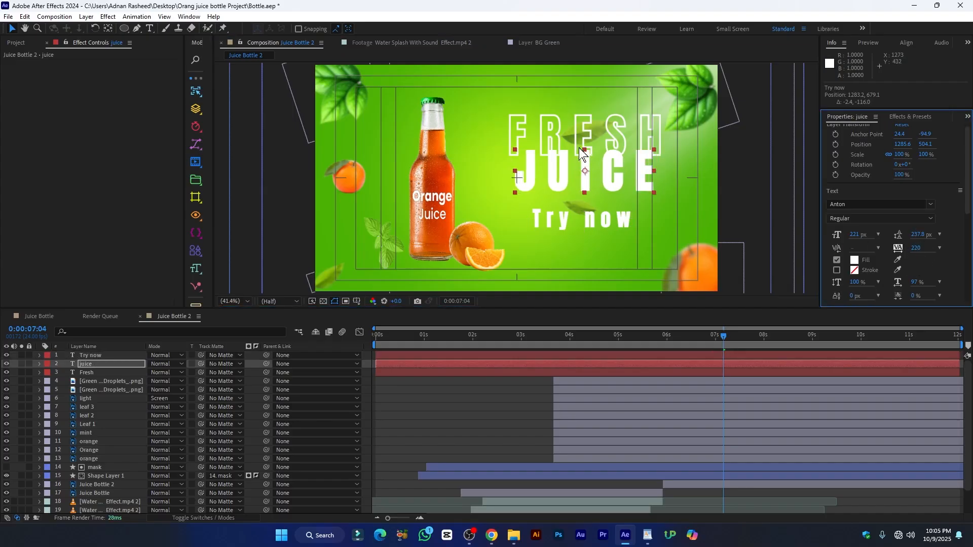
drag(915, 248, 896, 249)
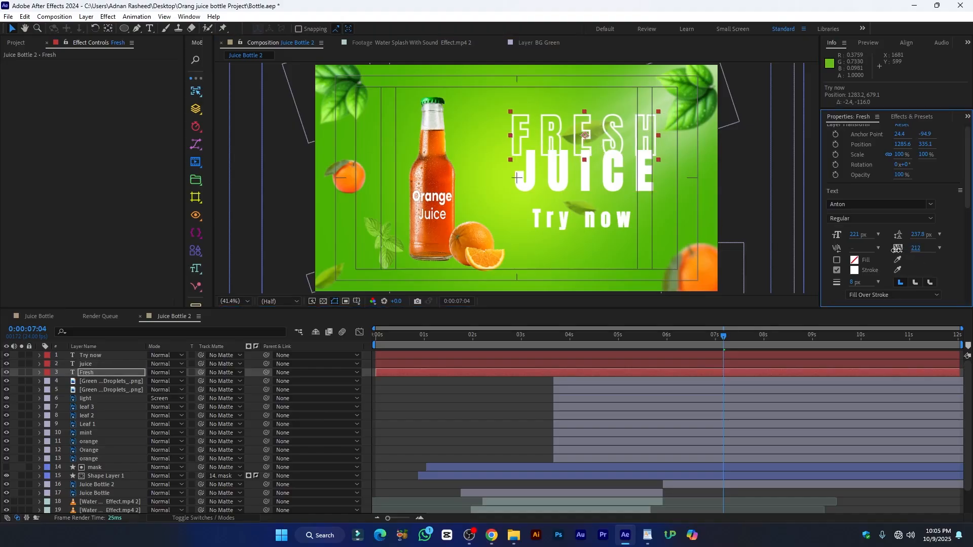
Make the Try now, juice and Fresh text layers start at 0:00:06:01.
click(555, 228)
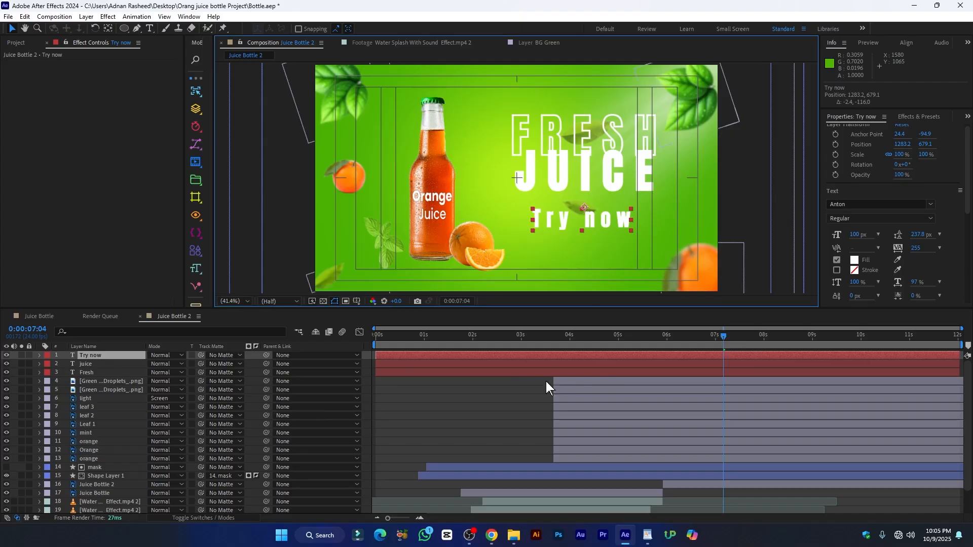
drag(566, 335, 595, 345)
key(space)
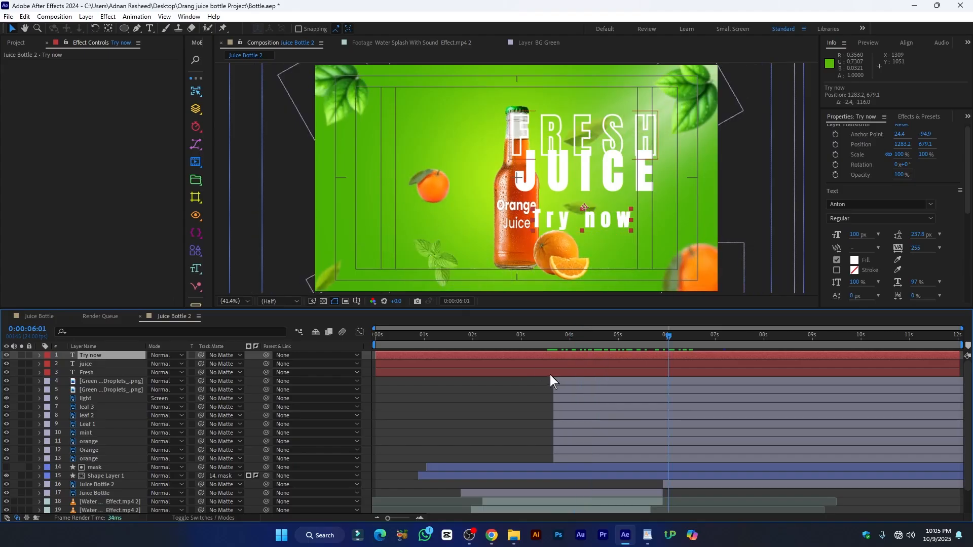
shift+click(539, 372)
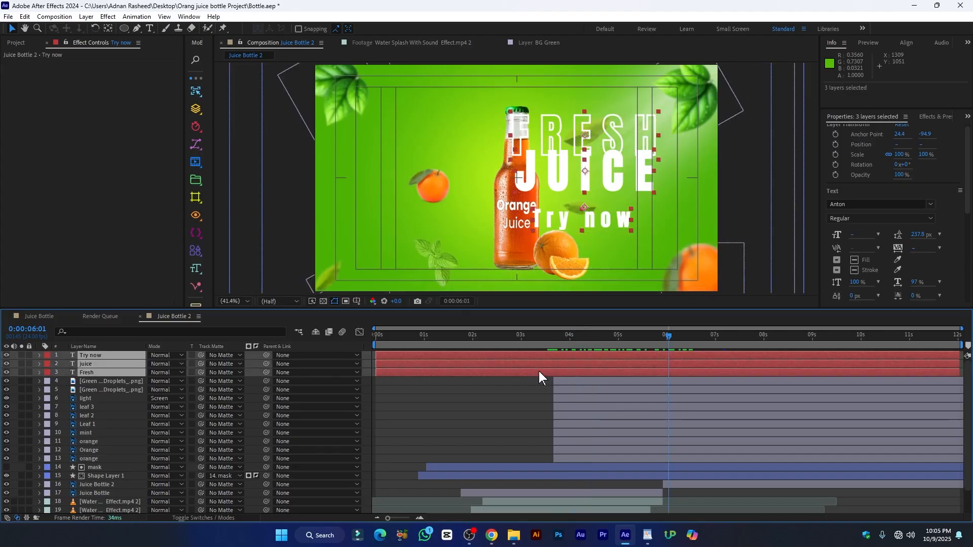
key(alt+bracketleft)
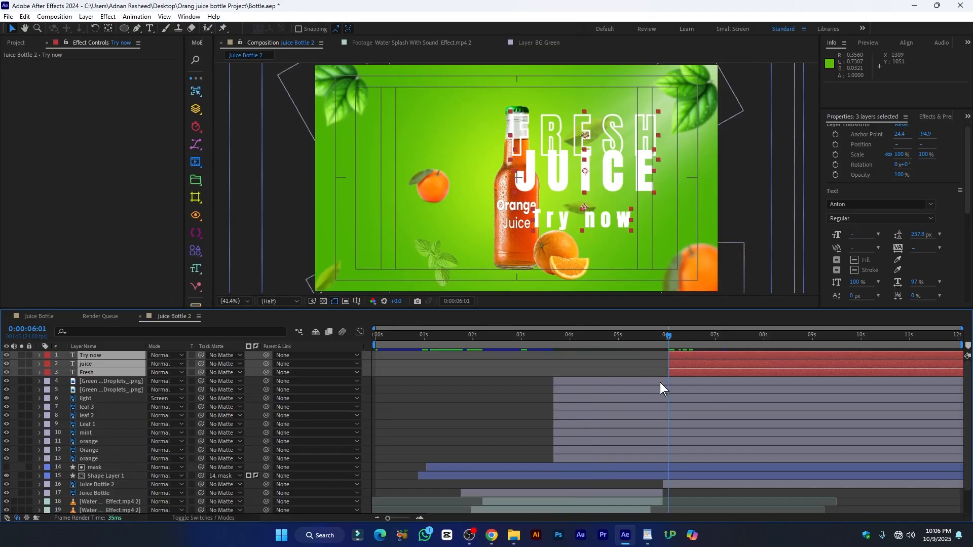
Add Position keyframes to the three text layers and move them to 0:00:07:00.
key(p)
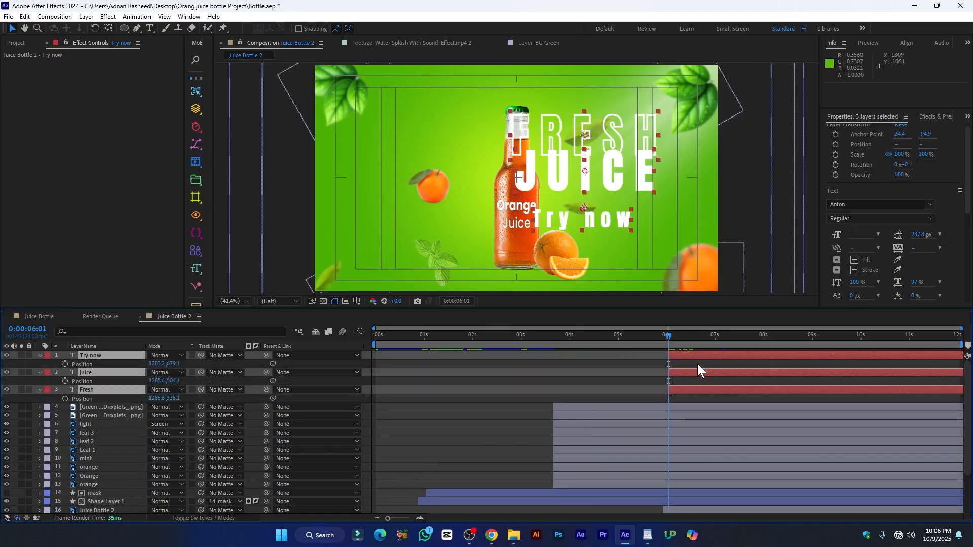
click(64, 363)
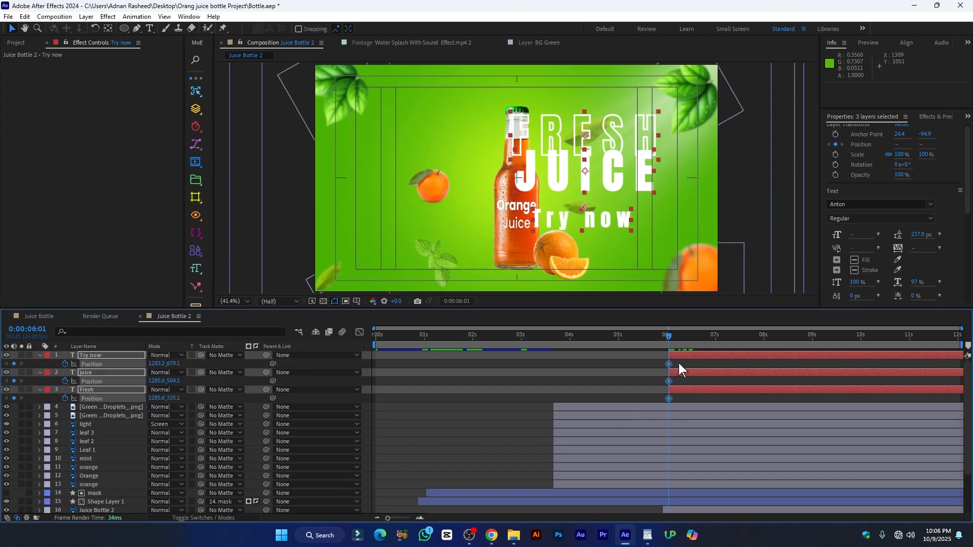
click(671, 398)
drag(678, 364, 716, 396)
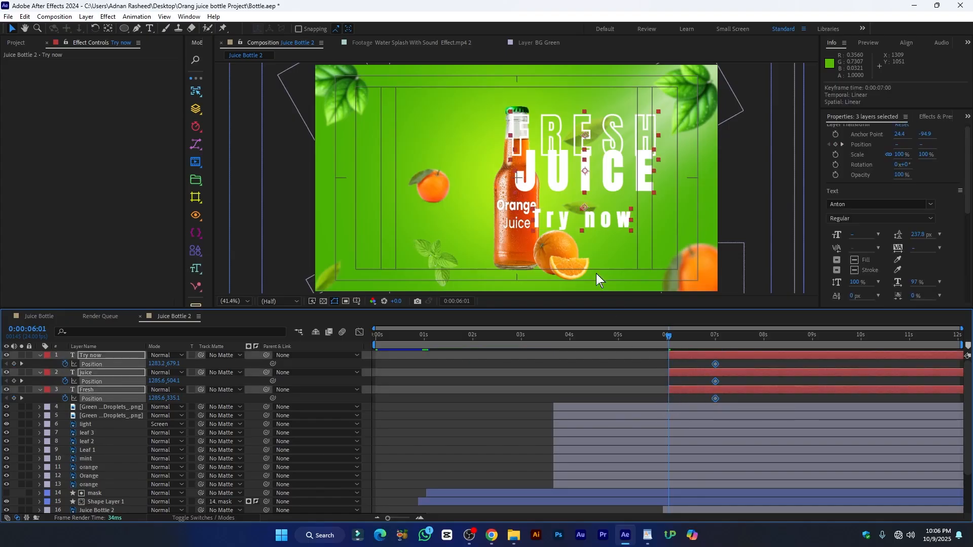
Move the three text lines off the frame's right side at 0:00:06:01 and apply Easy Ease to their Position keyframes.
click(109, 357)
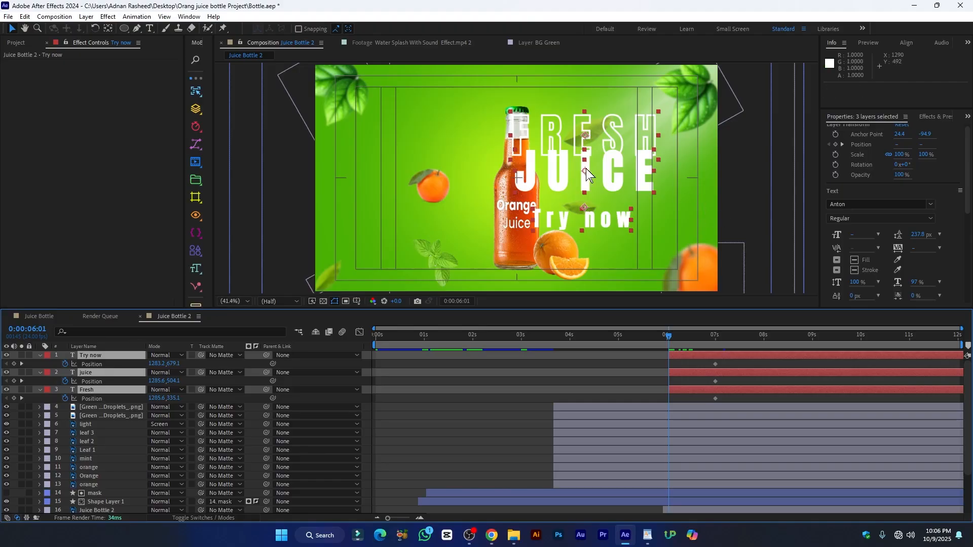
drag(555, 177, 784, 174)
click(722, 364)
drag(722, 364, 640, 415)
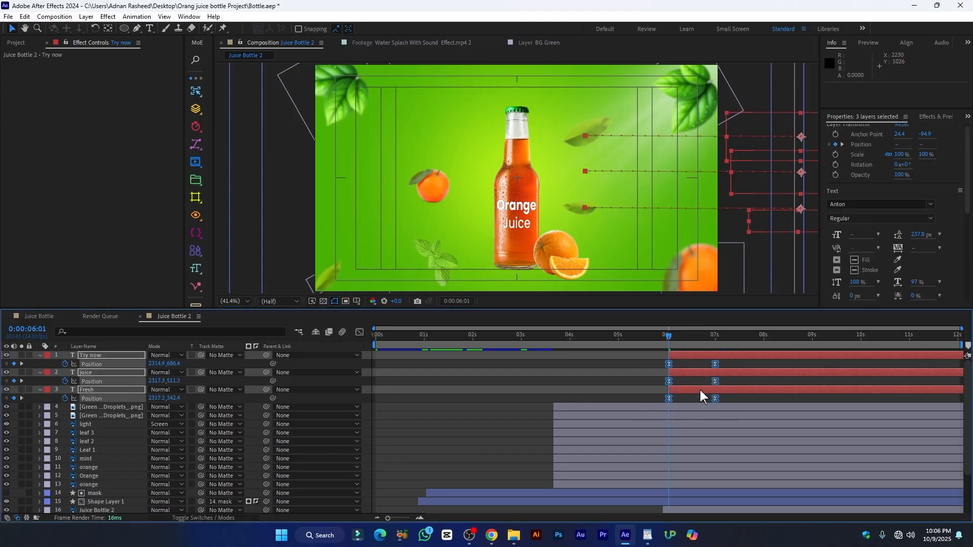
Reshape the text layers' Position speed graph to peak immediately at the first keyframe and slow down gradually toward the last.
click(359, 332)
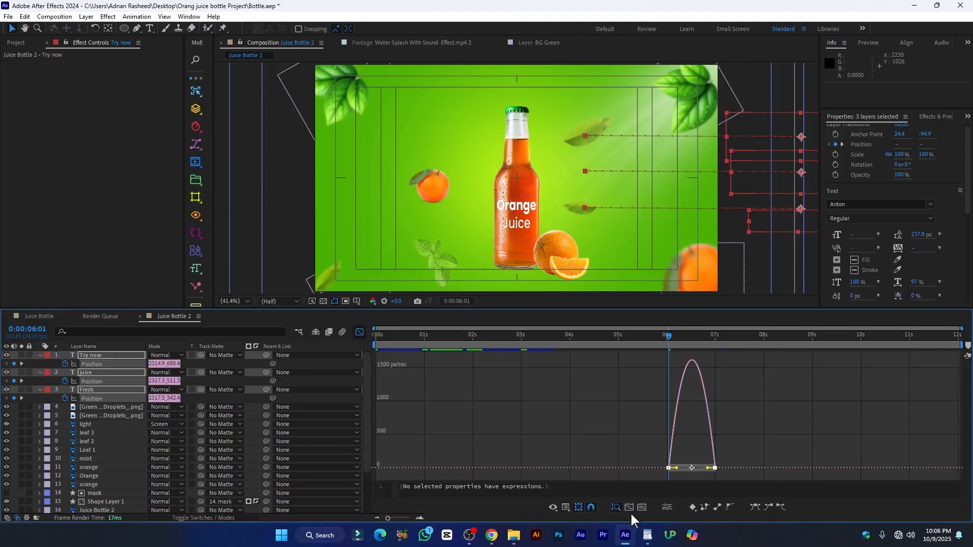
click(634, 509)
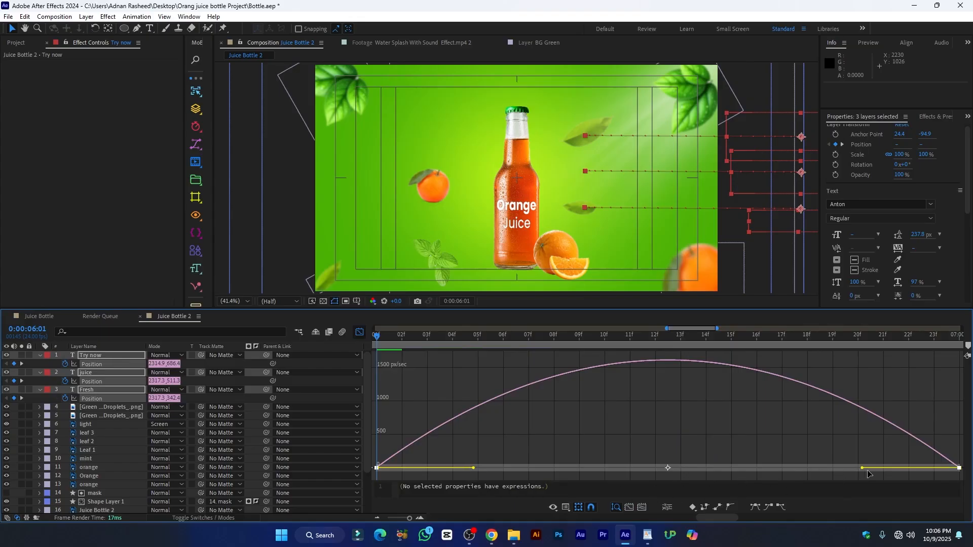
drag(863, 471, 625, 469)
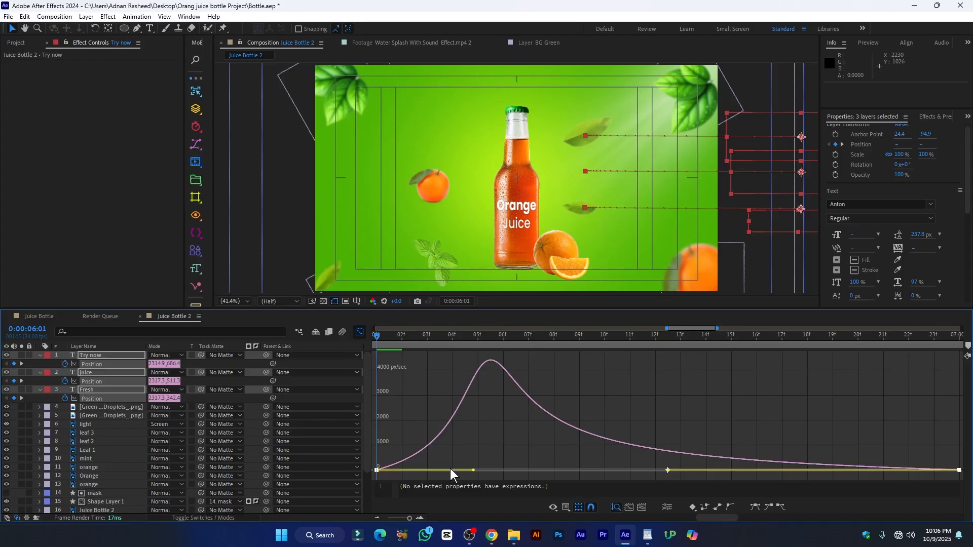
drag(474, 471, 376, 470)
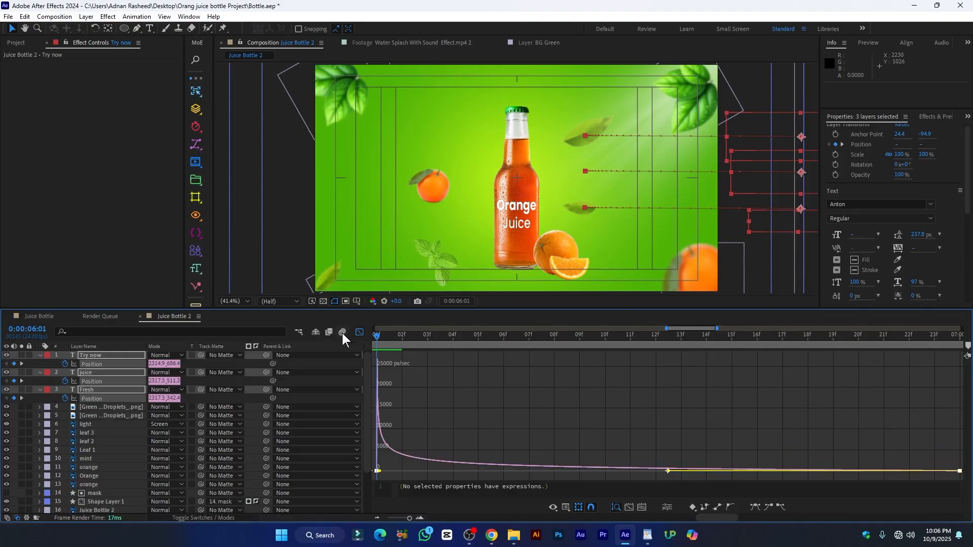
click(359, 332)
Play back the text entrance from 0:00:05:09 to check its timing against the bottle's shift.
scroll(590, 394, down, 7)
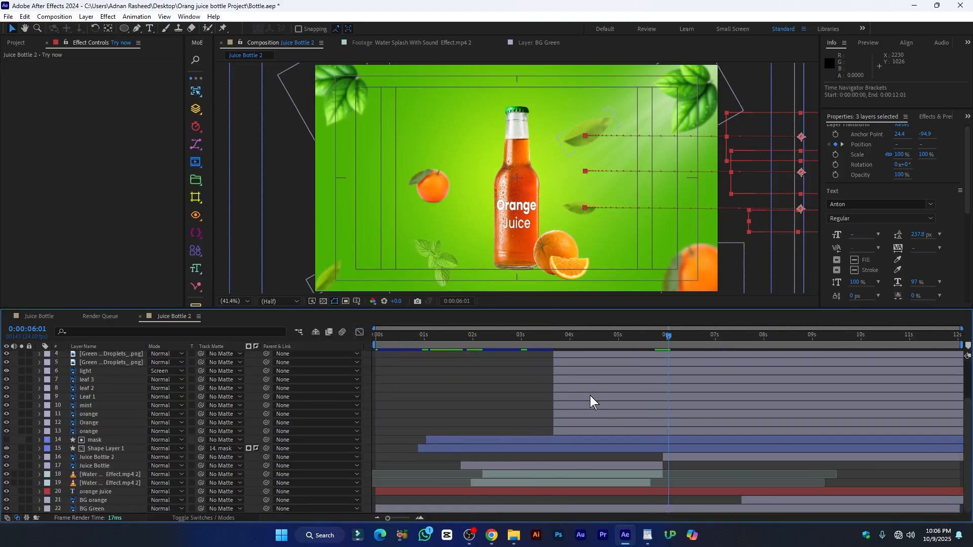
scroll(700, 384, up, 2)
click(637, 337)
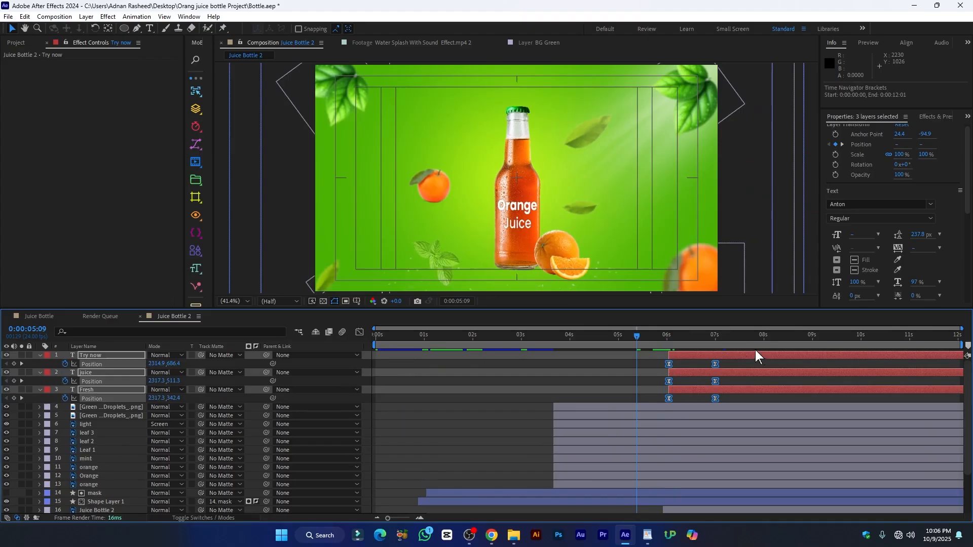
key(space)
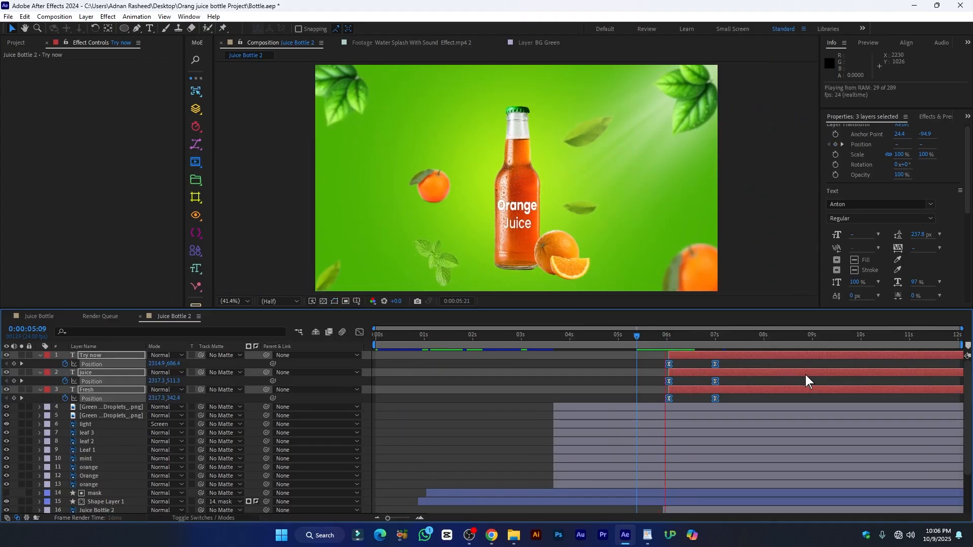
key(space)
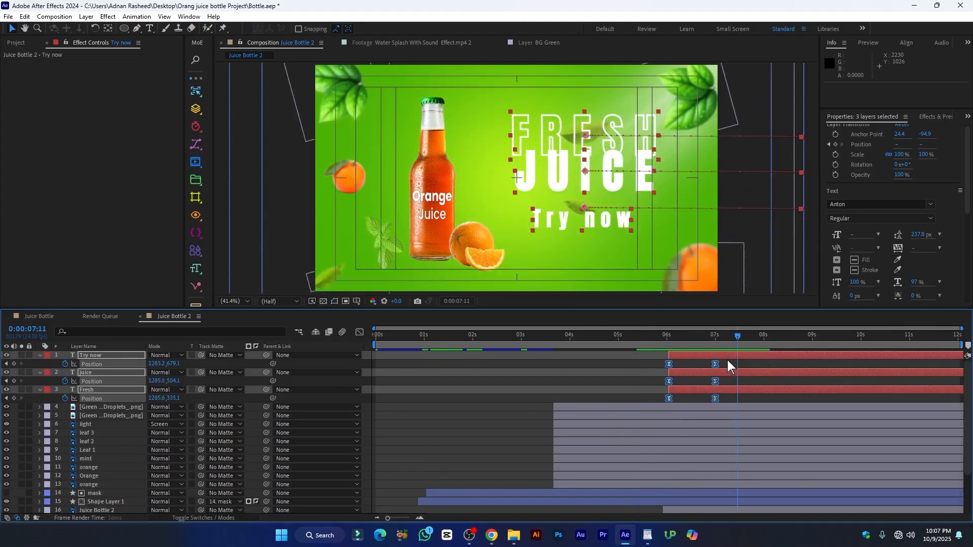
Shift the three text layers slightly earlier to start at about 0:00:05:23 and preview their entrance.
drag(689, 390, 667, 390)
drag(628, 337, 618, 338)
key(space)
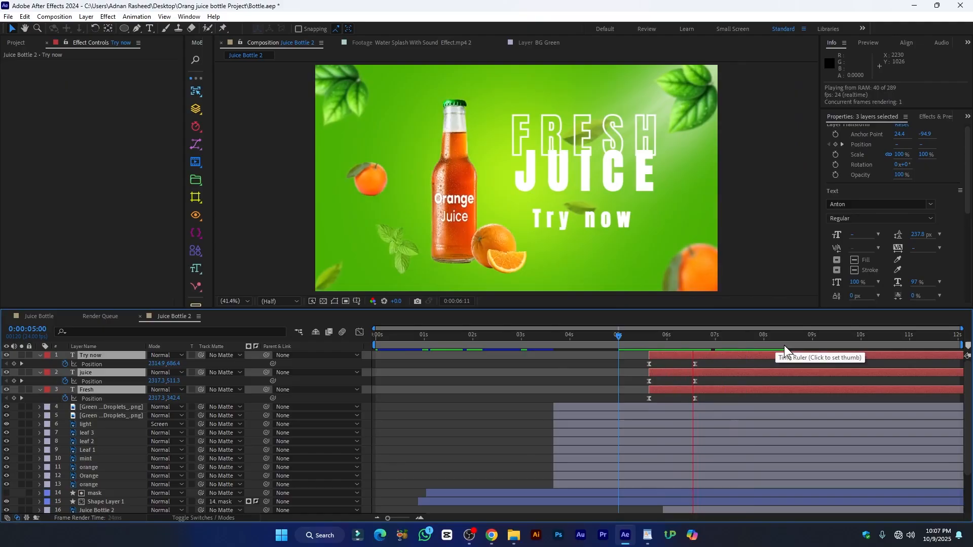
key(space)
key(ctrl+z)
Soften the start of the text layers' Position speed graph by lengthening the first keyframe's ease, with a peak of about 4000 px/sec.
drag(722, 361, 644, 407)
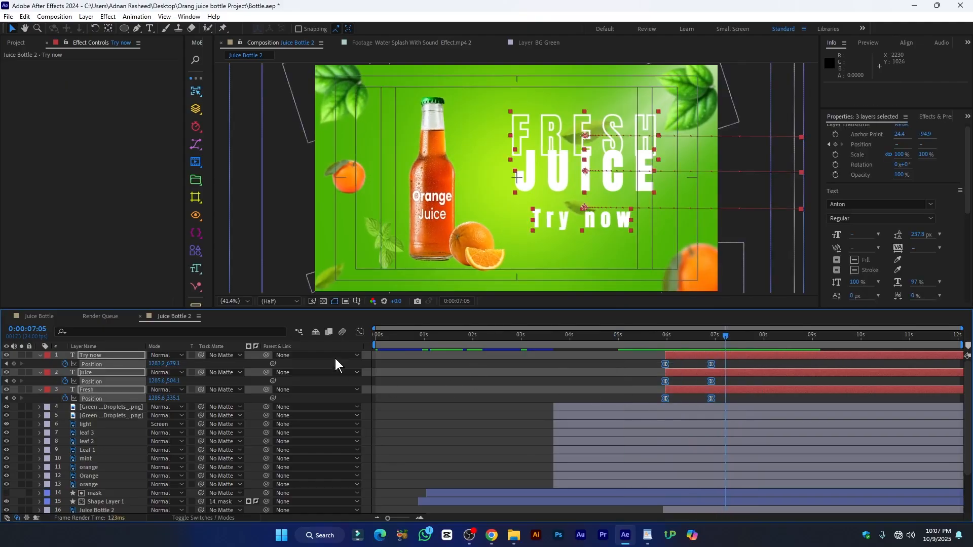
click(360, 332)
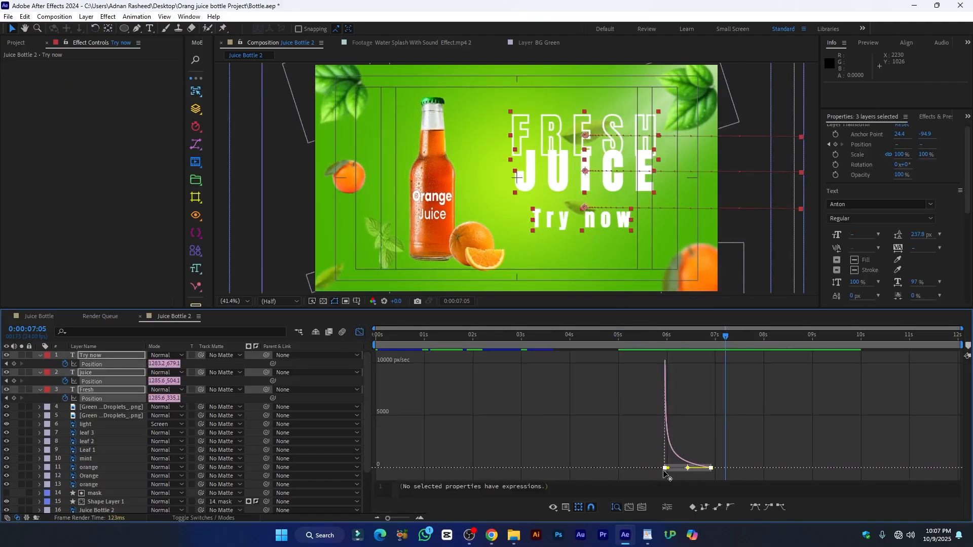
click(627, 508)
mouse_move(659, 467)
mouse_down()
mouse_move(704, 469)
mouse_move(668, 469)
mouse_up()
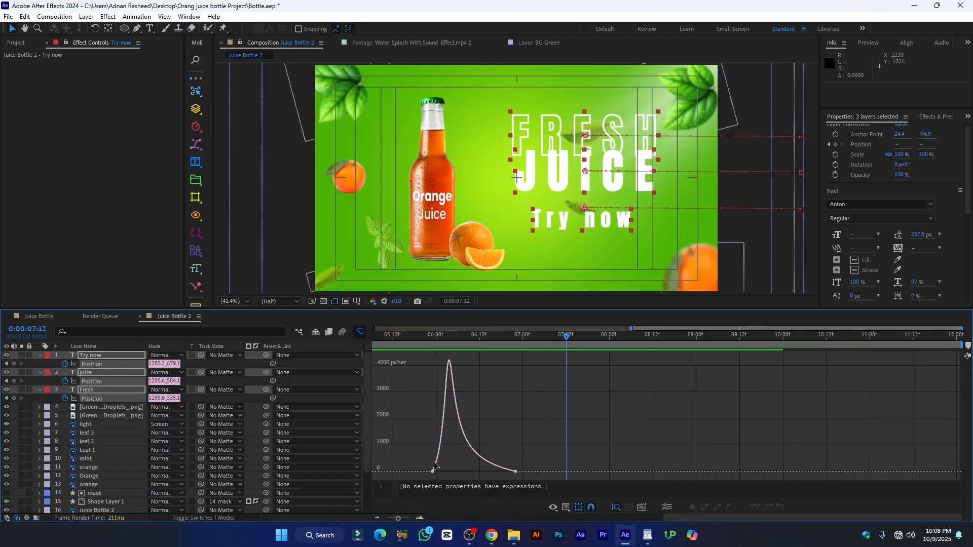
Lengthen the first keyframe's ease on the text layers' Position speed graph to peak above 5000 px/sec, then preview and save.
mouse_move(458, 484)
mouse_down()
mouse_move(451, 473)
mouse_move(461, 469)
mouse_up()
key(space)
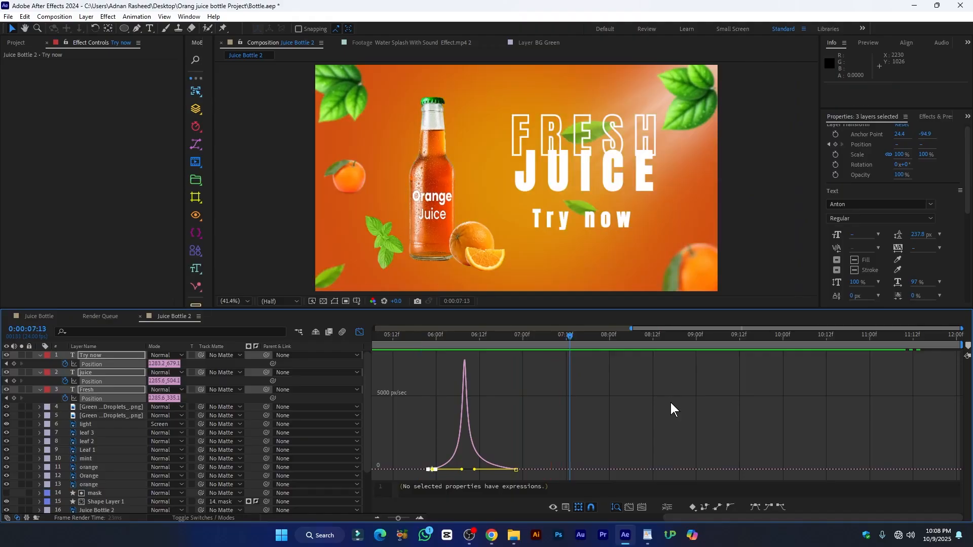
key(ctrl+s)
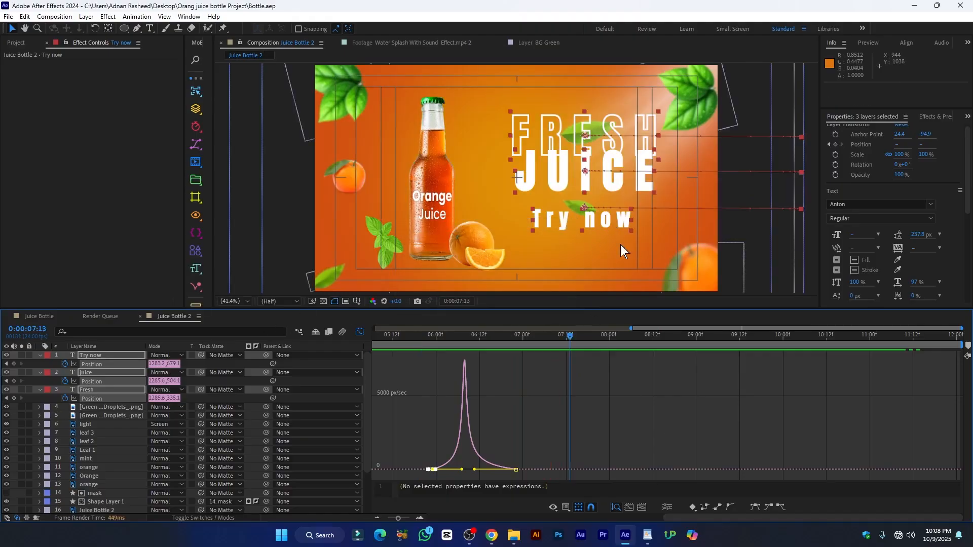
Draw a rounded rectangle about 522 px wide over the "Try now" text in Juice Bottle 2, using the Juice Bottle composition as reference.
click(40, 317)
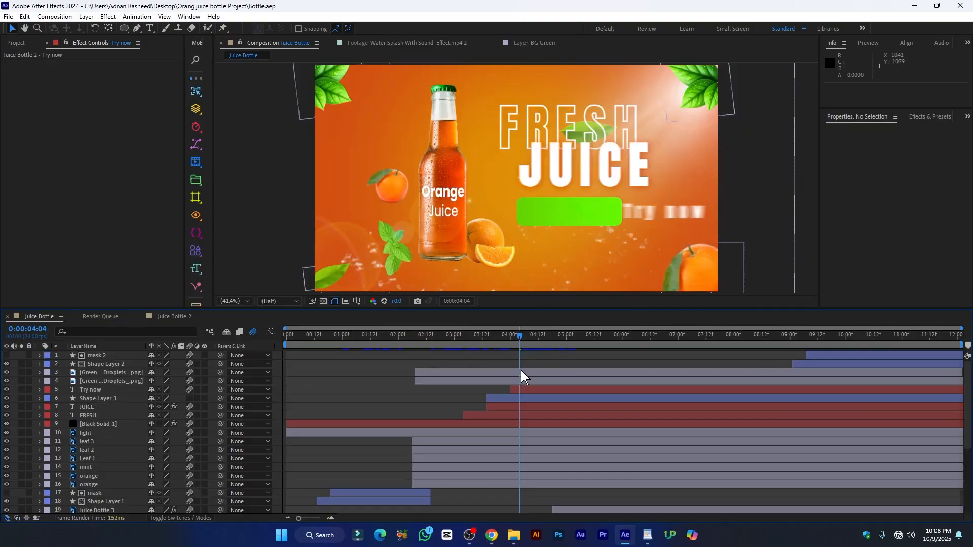
click(194, 319)
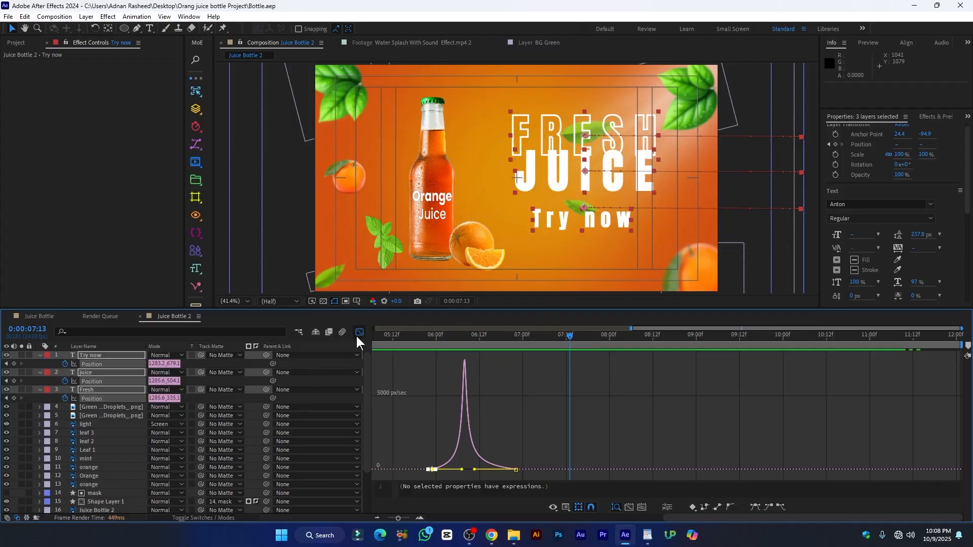
click(359, 332)
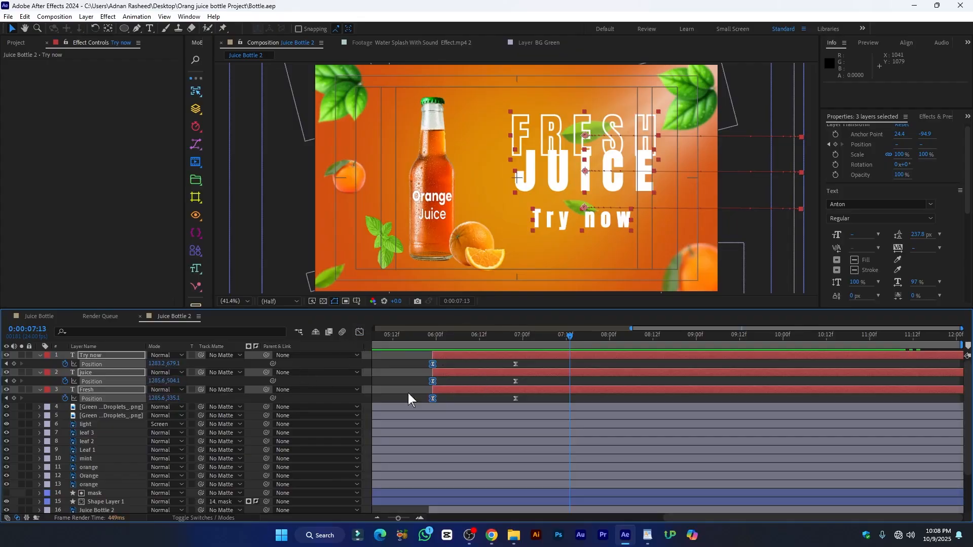
click(14, 390)
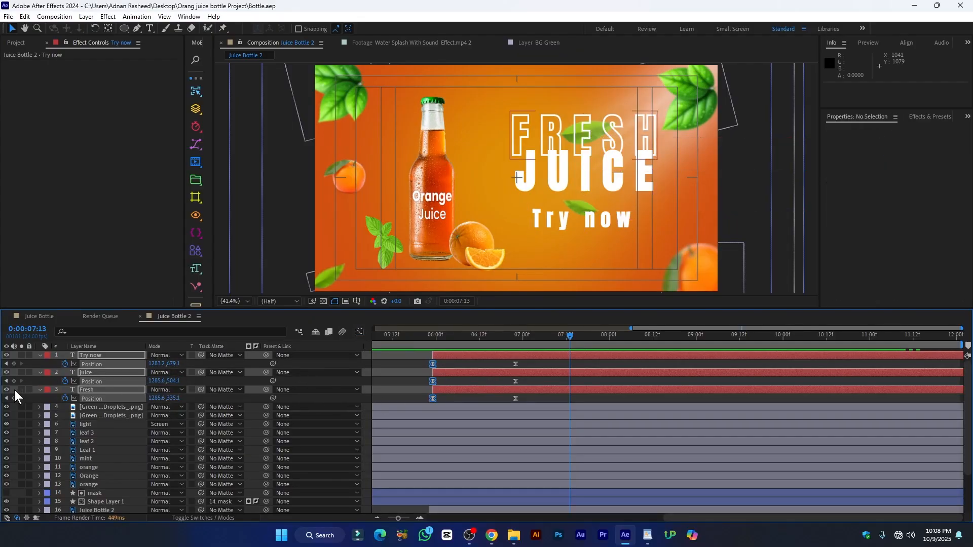
click(123, 29)
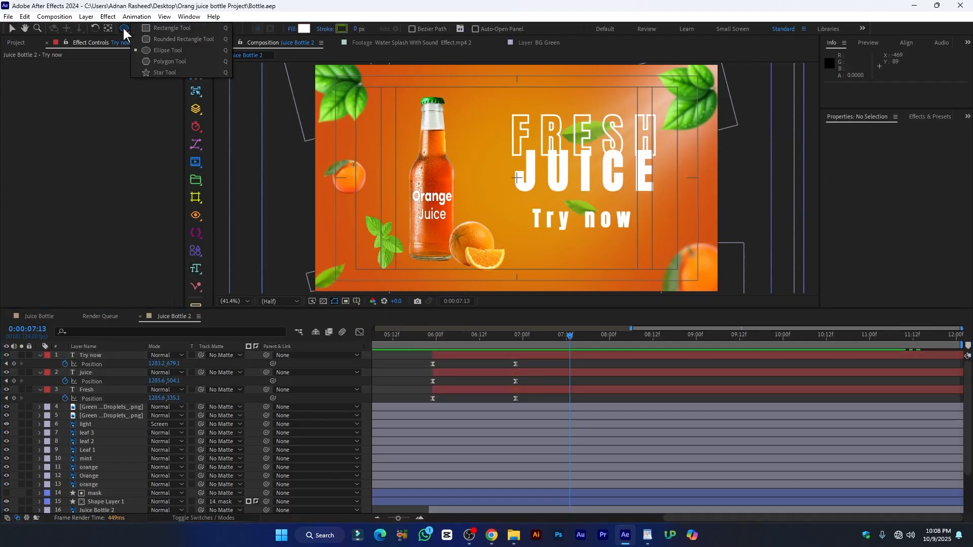
click(159, 41)
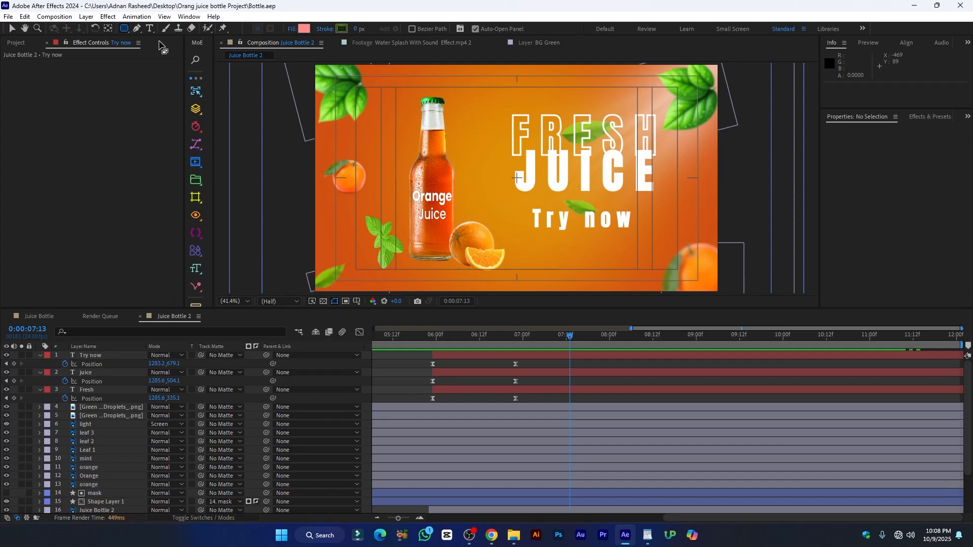
mouse_move(521, 205)
mouse_down()
mouse_move(641, 233)
mouse_move(628, 233)
mouse_up()
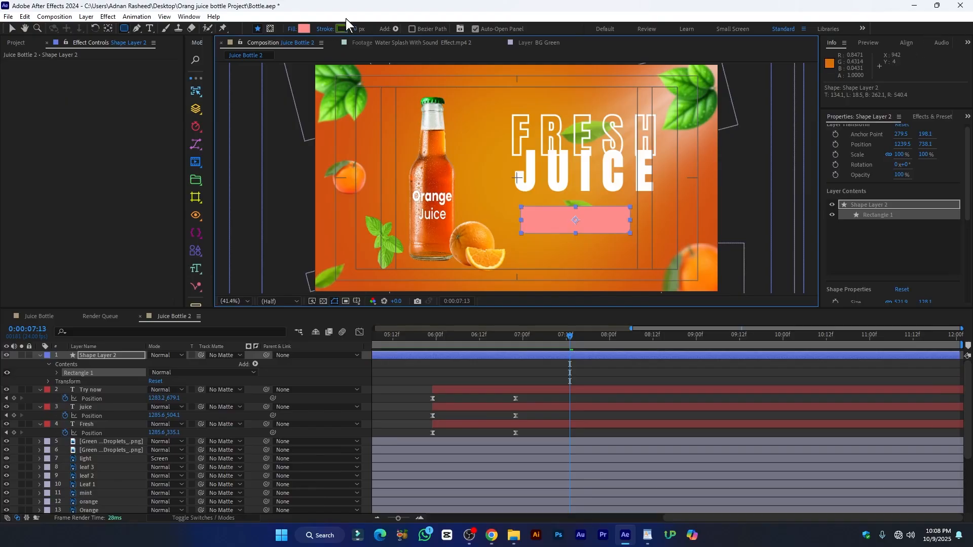
Set the rounded rectangle's fill to a bright lime green, starting from a colour sampled from the leaf in the composition.
click(304, 29)
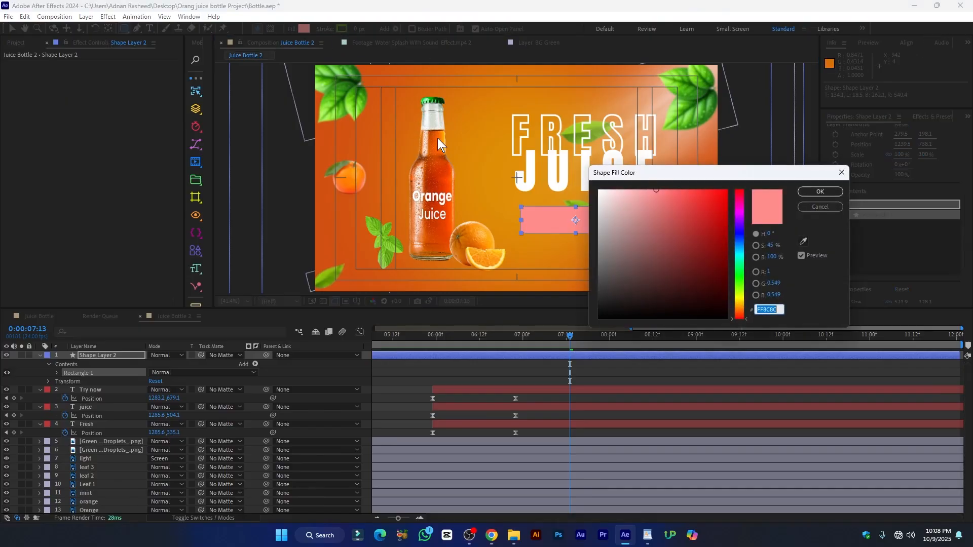
click(739, 290)
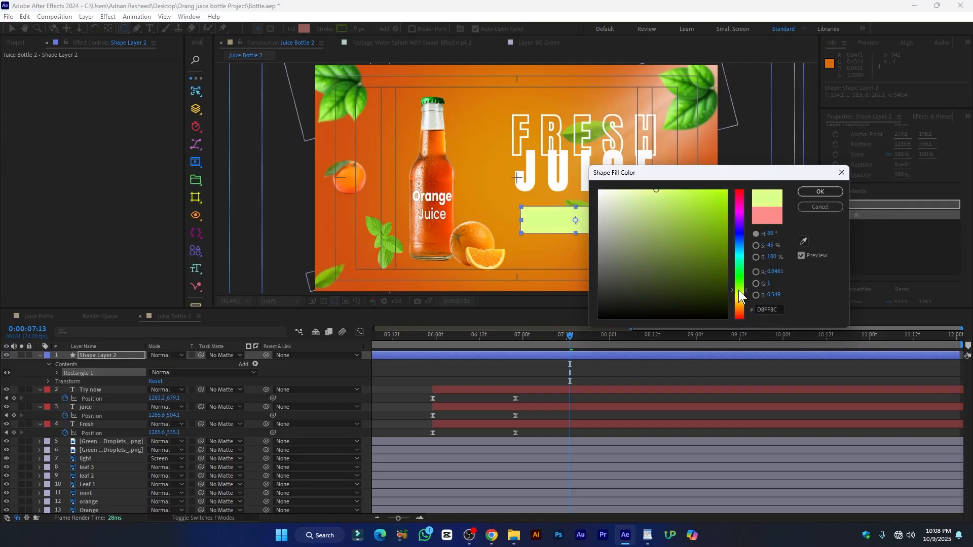
drag(740, 291, 739, 286)
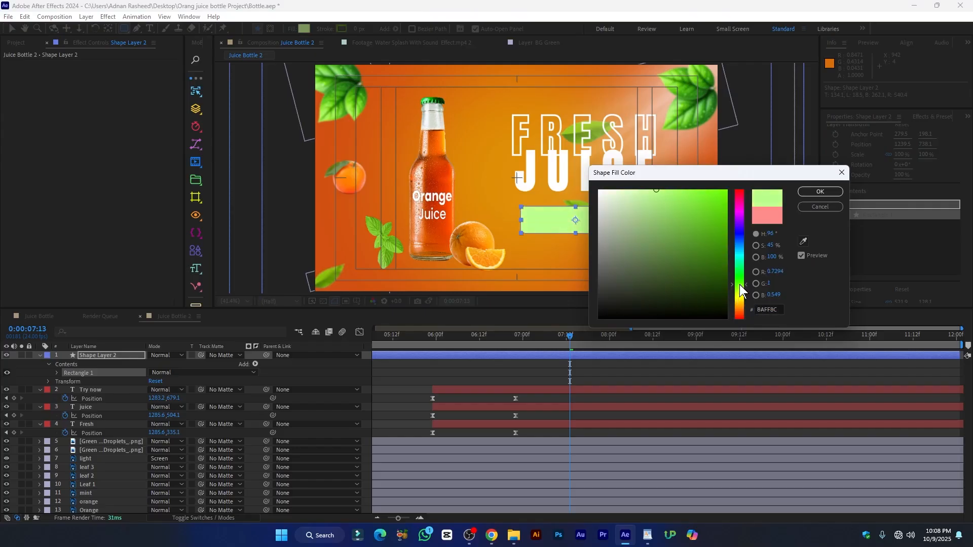
drag(715, 193, 729, 189)
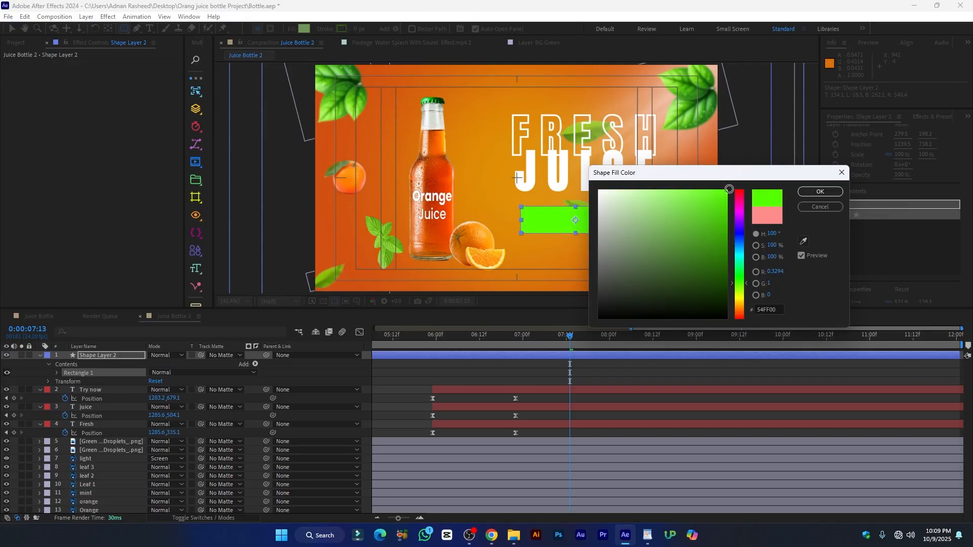
click(803, 240)
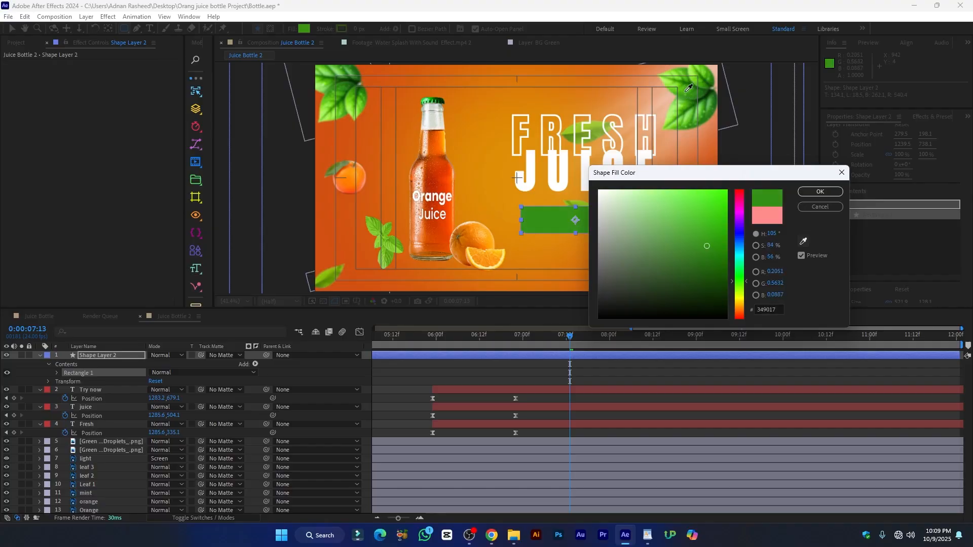
click(715, 206)
drag(716, 205, 731, 198)
click(811, 192)
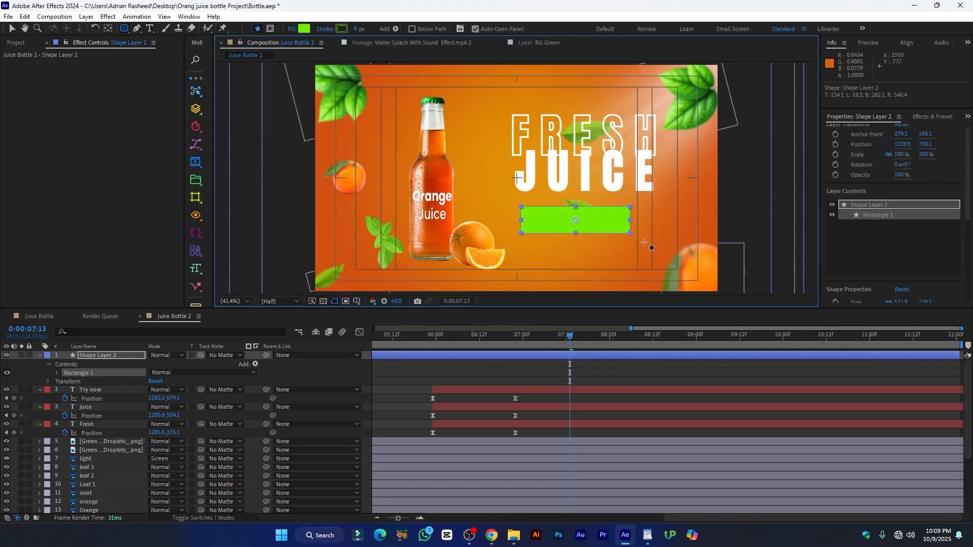
Place Shape Layer 2 directly beneath the Fresh text layer and trim its start to 0:00:05:23.
click(40, 355)
drag(94, 353, 105, 400)
drag(485, 336, 430, 405)
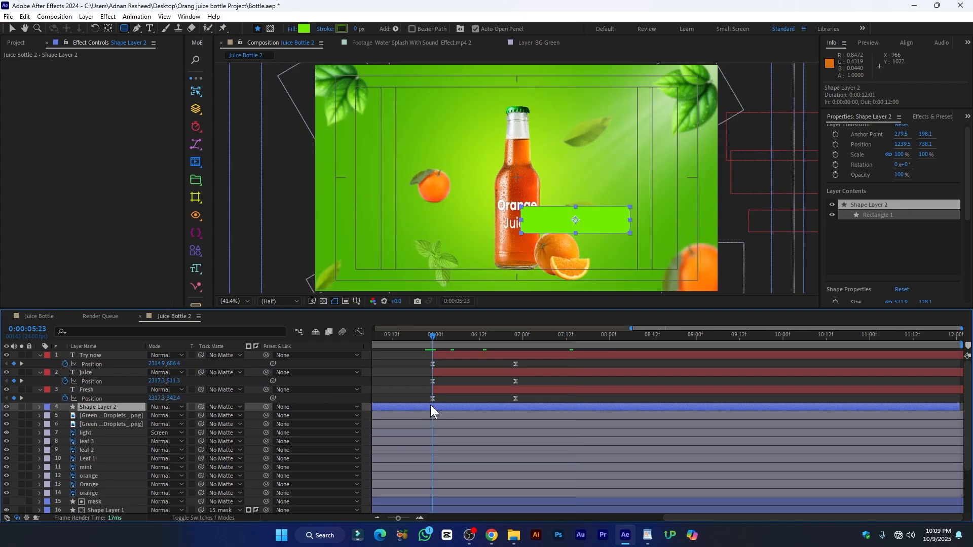
key(alt+bracketleft)
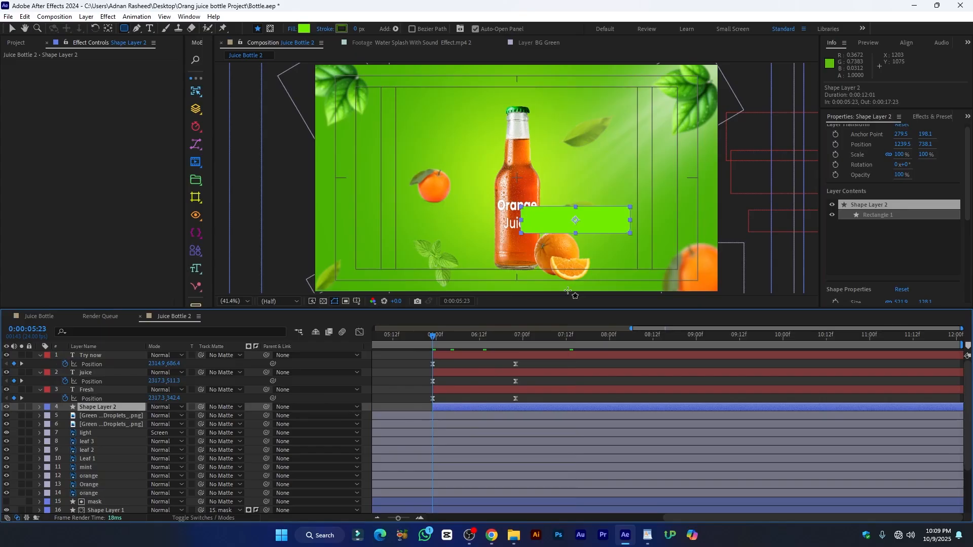
Animate Shape Layer 2's Opacity from 0% at 0:00:05:23 to 100% at 0:00:06:22 with Easy Ease on both keyframes.
key(t)
click(65, 416)
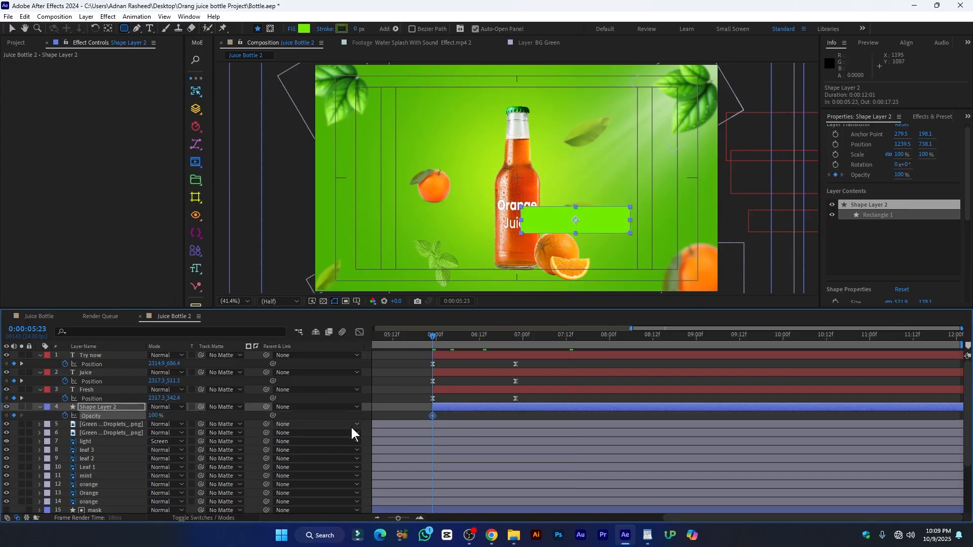
drag(432, 417, 522, 414)
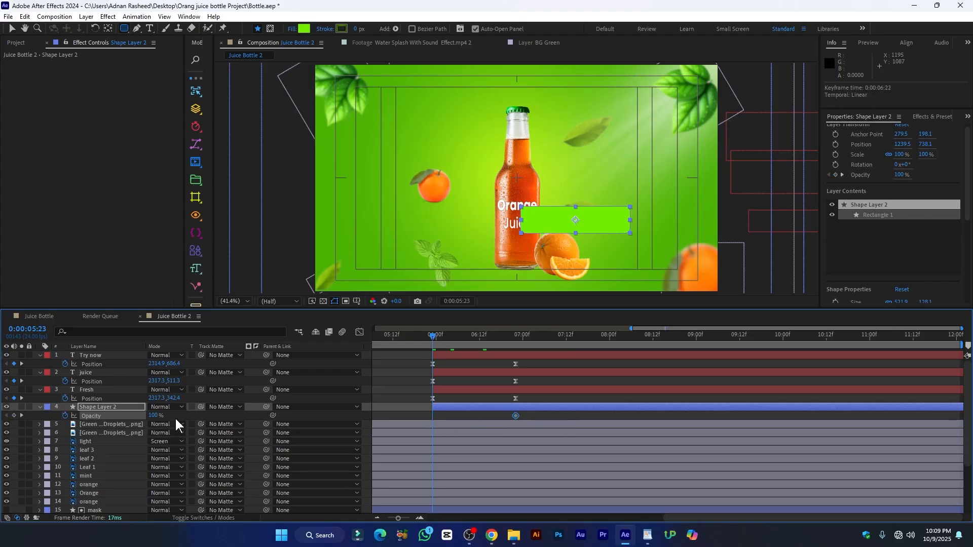
click(157, 415)
text(0)
key(Return)
drag(526, 412, 391, 422)
key(F9)
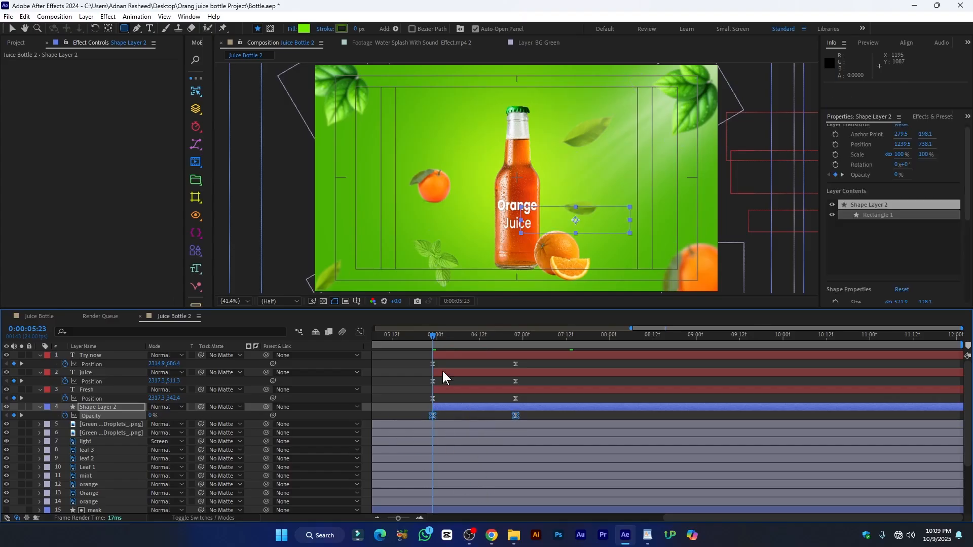
Sharpen Shape Layer 2's Opacity speed graph to a peak of about 300 %/sec, then preview the fade and save the project.
click(359, 332)
drag(549, 457, 417, 480)
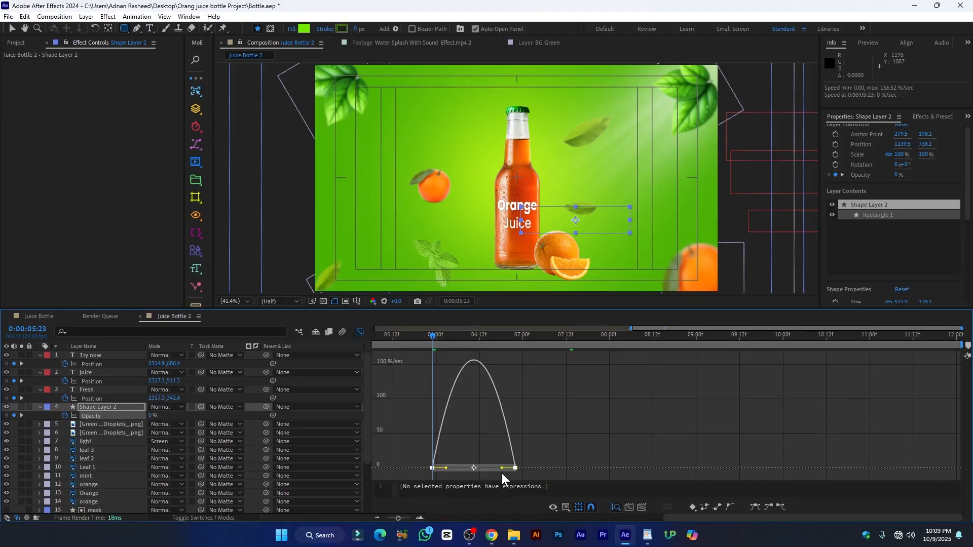
drag(501, 467, 485, 469)
key(space)
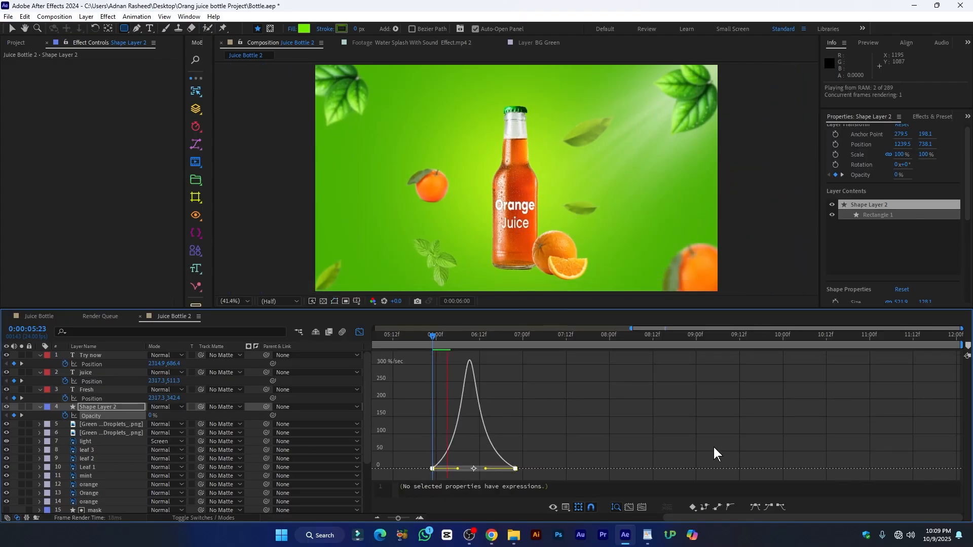
key(ctrl+s)
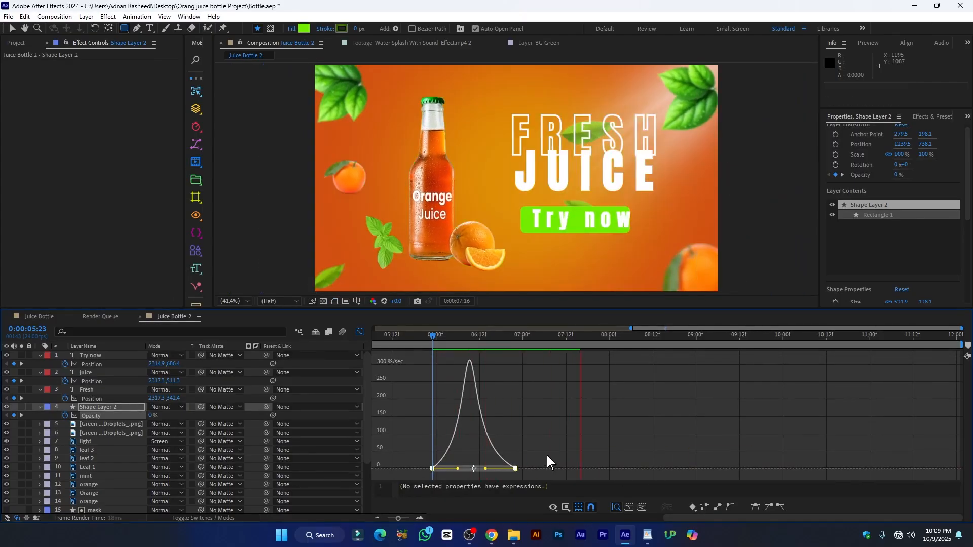
Shift the BG orange layer earlier to start at 0:00:05:22, matching the start of the Juice Bottle 2 layer.
click(359, 332)
key(minus)
scroll(730, 460, down, 3)
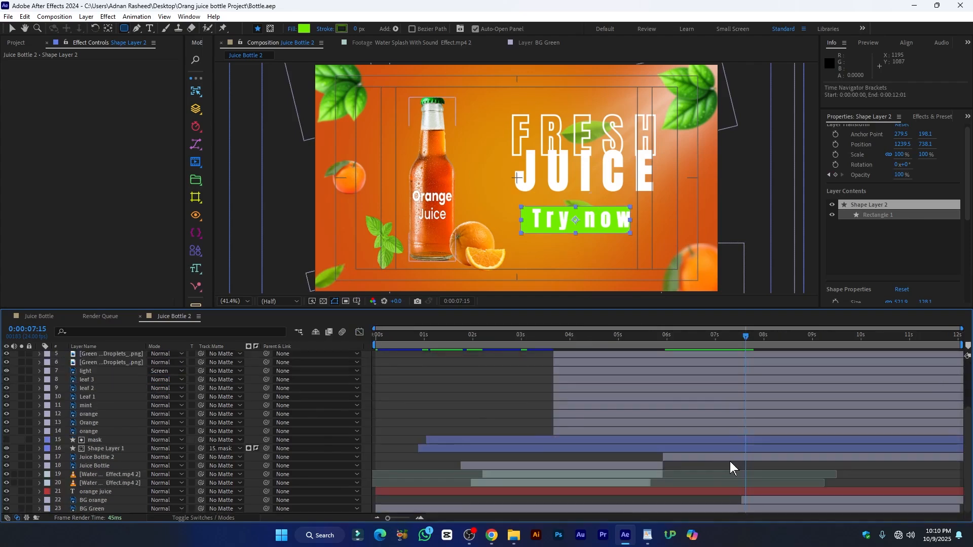
scroll(727, 441, up, 2)
scroll(714, 438, up, 1)
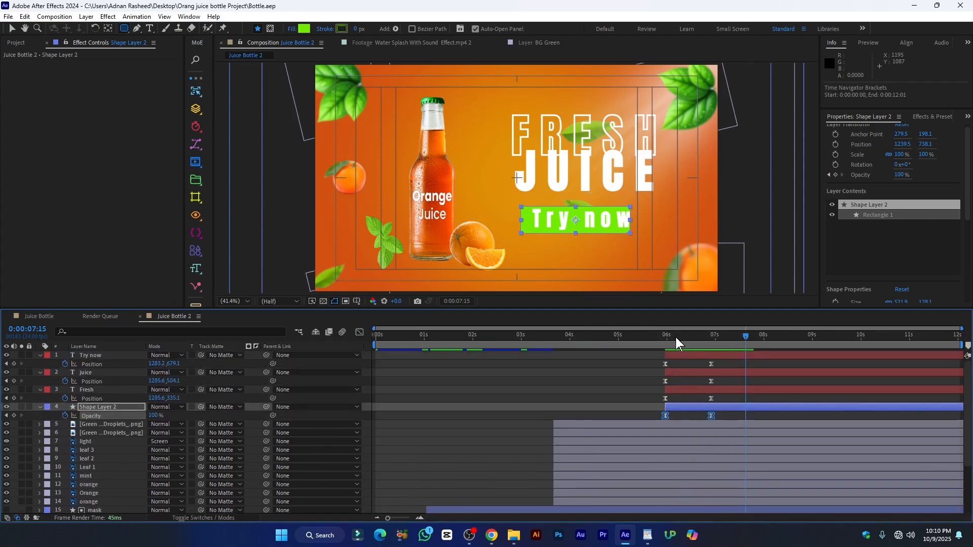
click(668, 345)
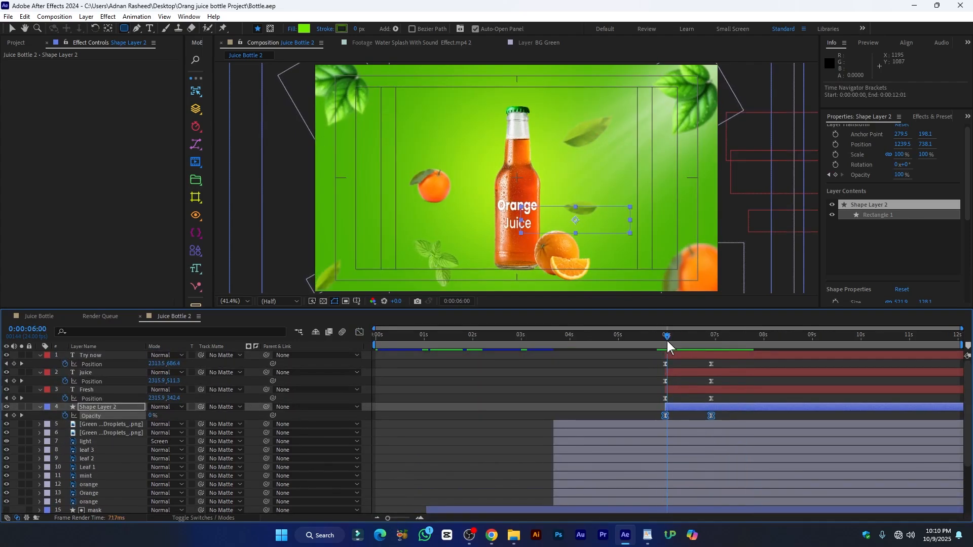
mouse_move(671, 346)
mouse_down()
mouse_move(685, 349)
mouse_move(662, 345)
mouse_move(696, 349)
mouse_move(667, 354)
mouse_up()
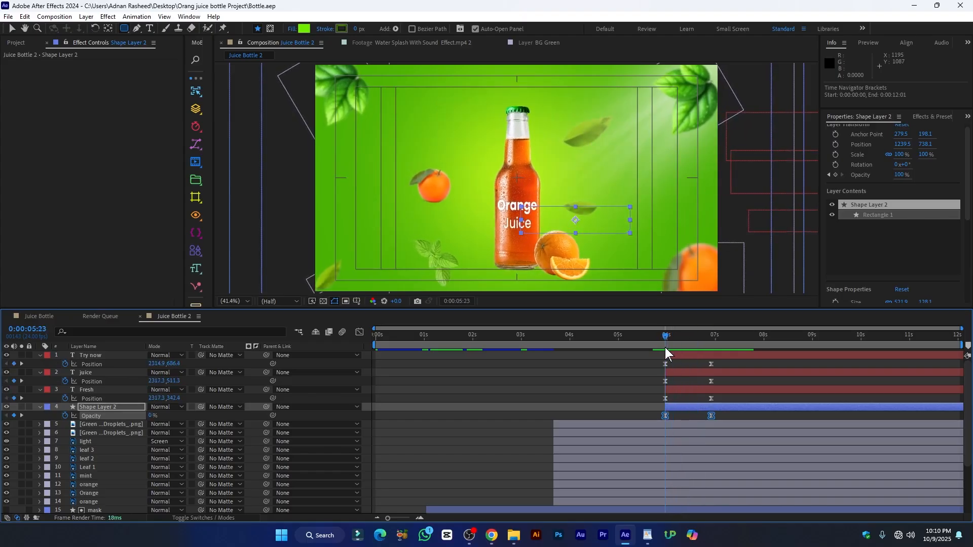
scroll(699, 443, down, 3)
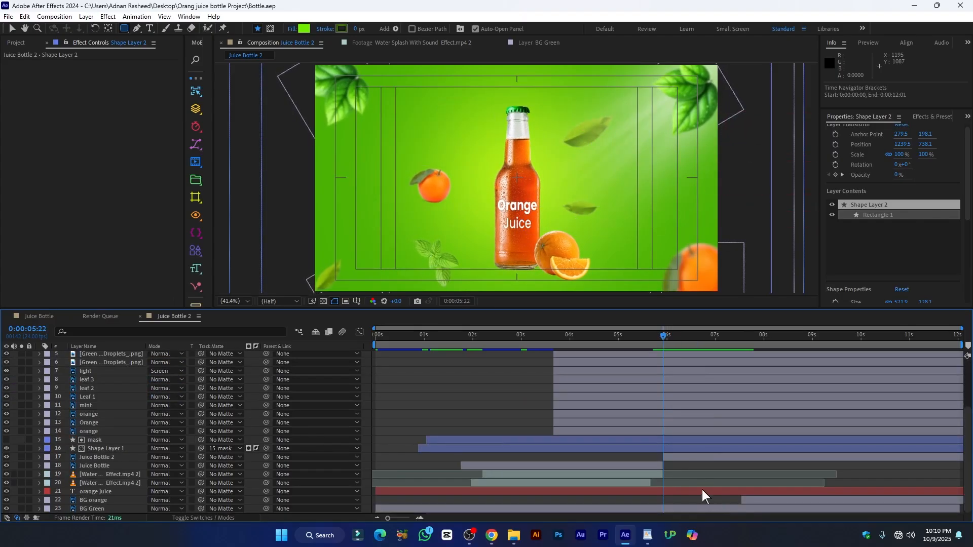
click(750, 503)
drag(749, 504, 670, 503)
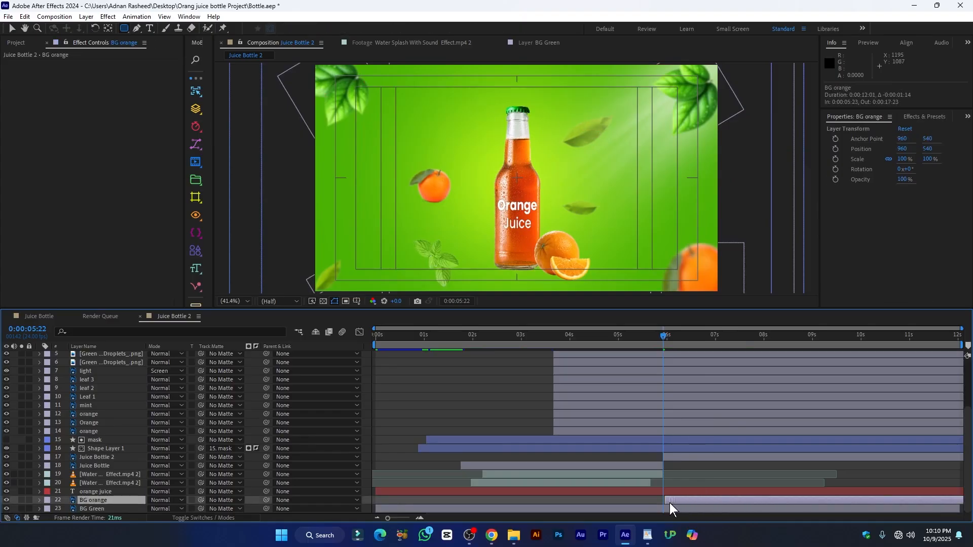
Play back the animation from about 0:00:04:16 to check the background change against the bottle shift and text entrance.
key(space)
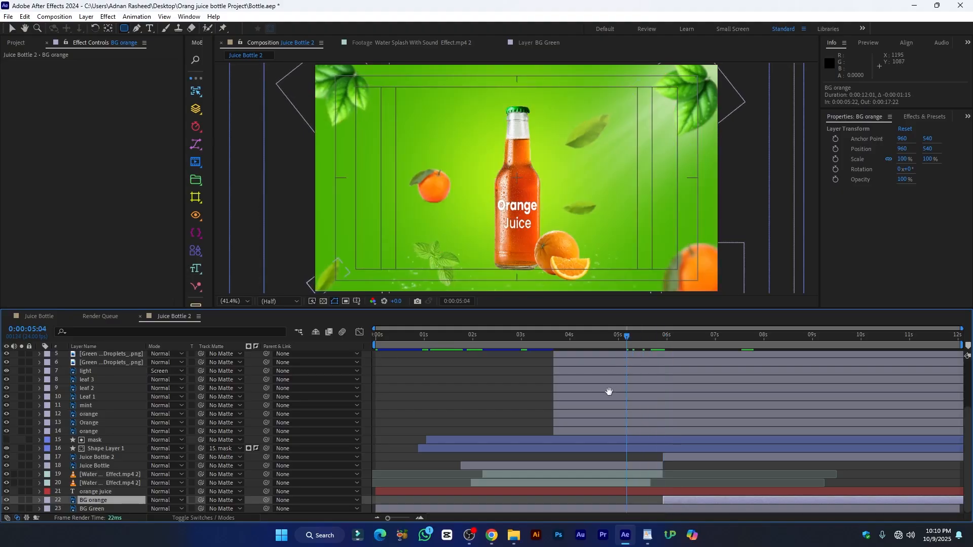
key(space)
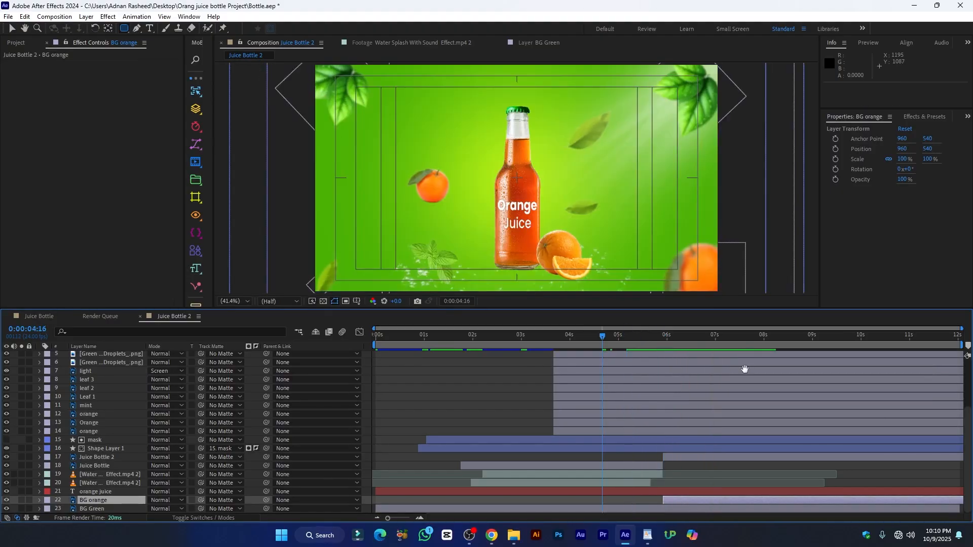
key(space)
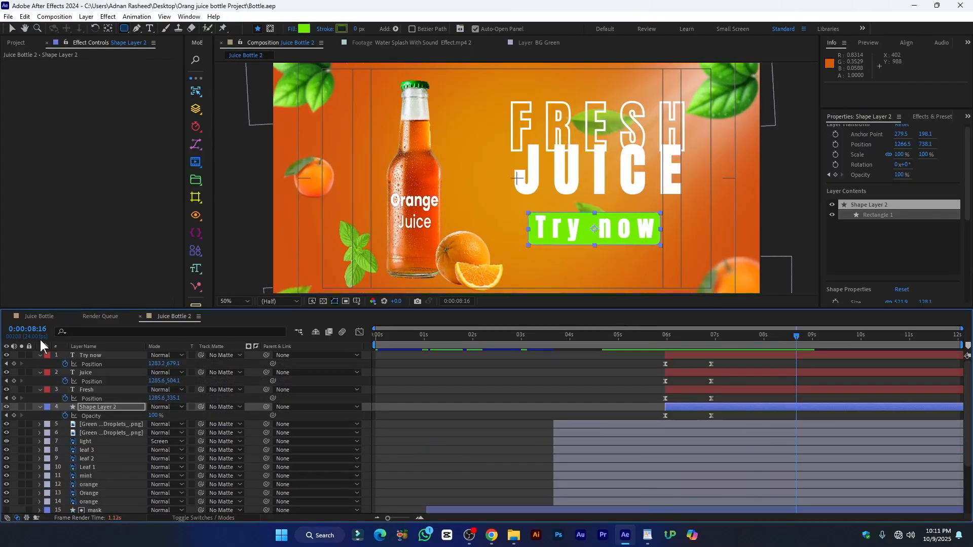
Scrub through the Juice Bottle composition from 0:00:04:04 to examine its staggered text and button entrance.
click(39, 316)
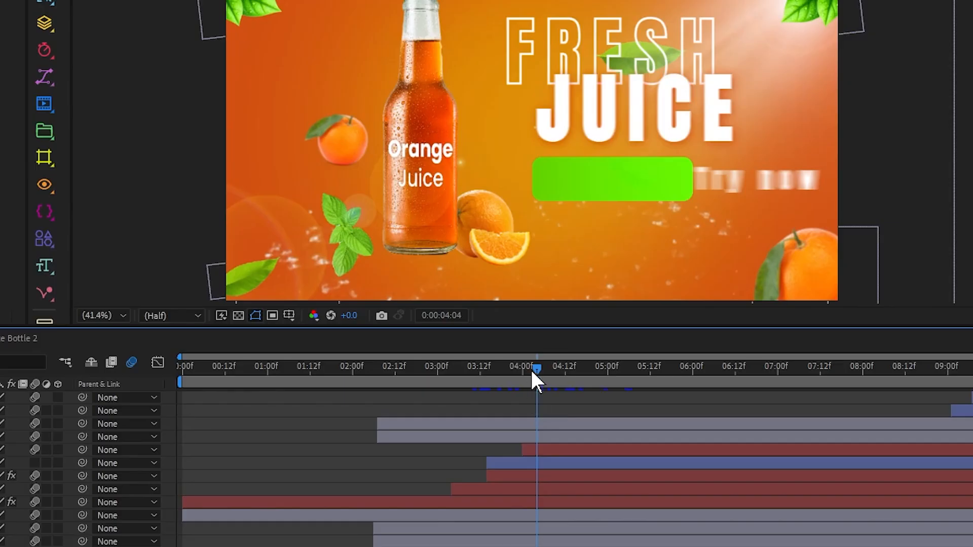
drag(517, 336, 554, 337)
drag(592, 380, 668, 381)
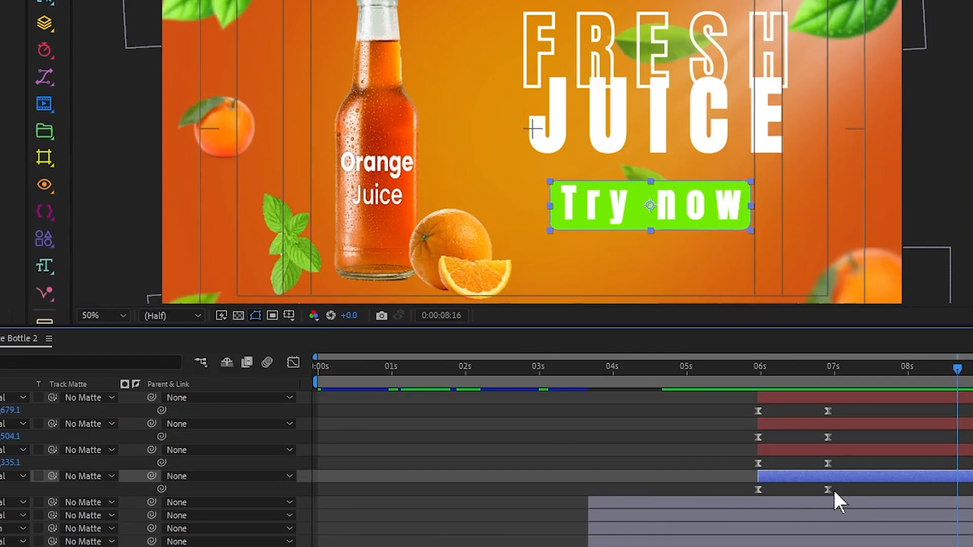
Stagger the Fresh, Juice and Try now text layers with a 10-frame Offset Layers, so Fresh starts first and Try now last.
click(790, 449)
shift+click(765, 399)
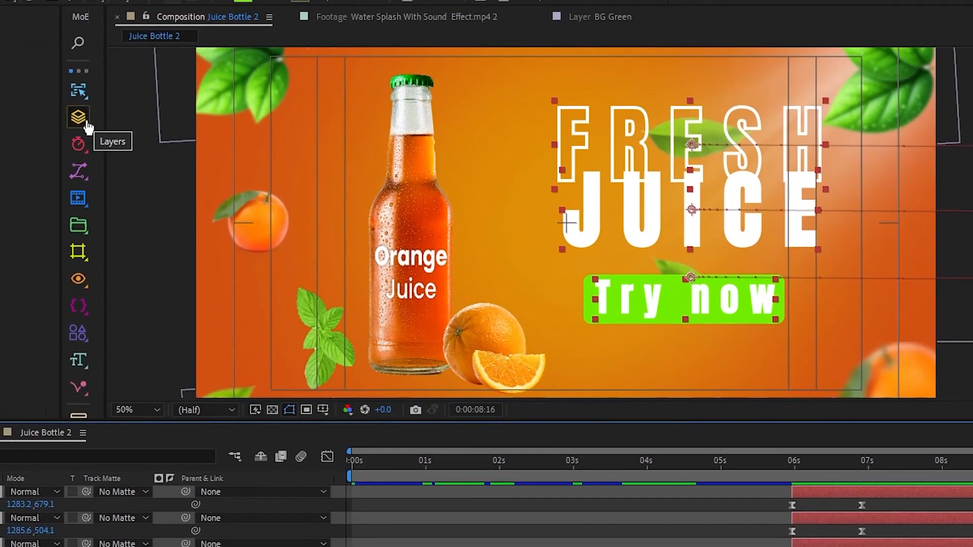
click(79, 119)
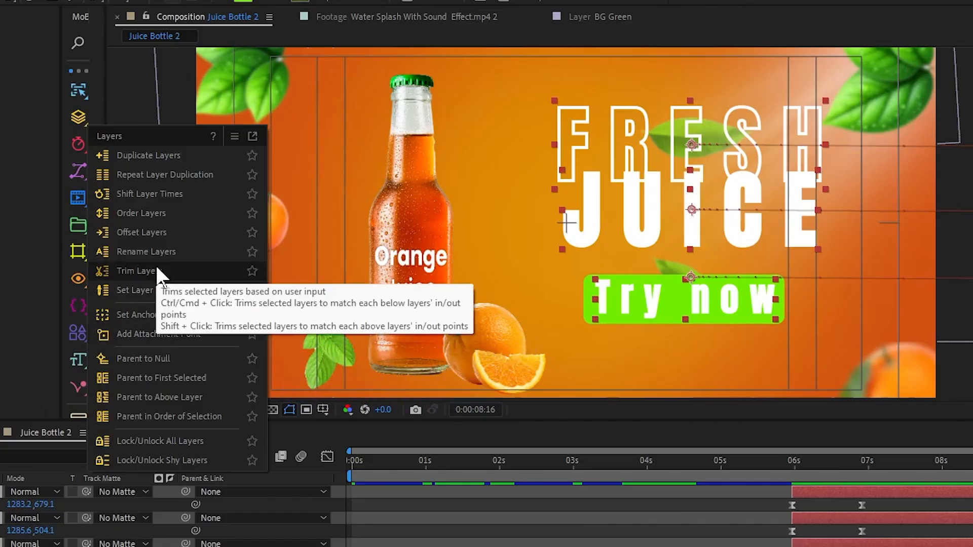
click(168, 231)
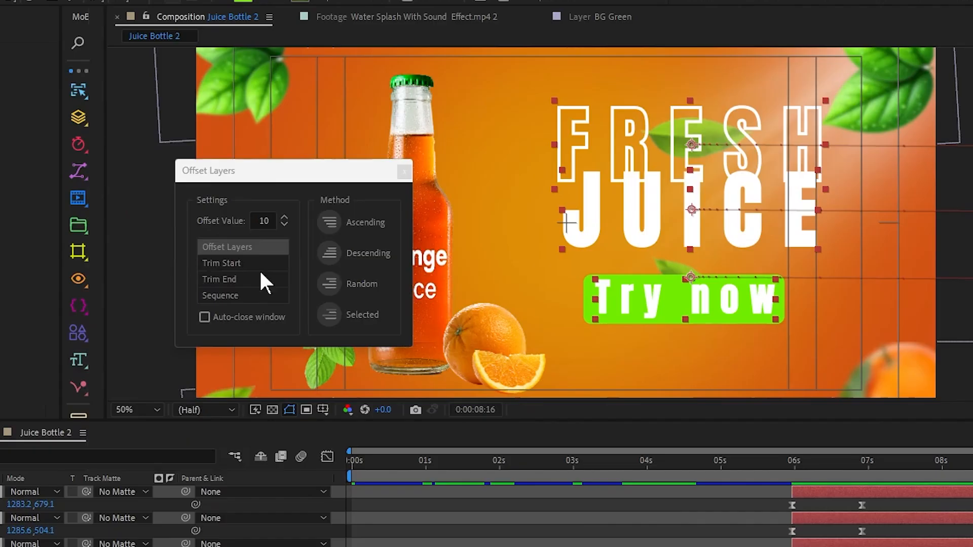
drag(249, 170, 502, 309)
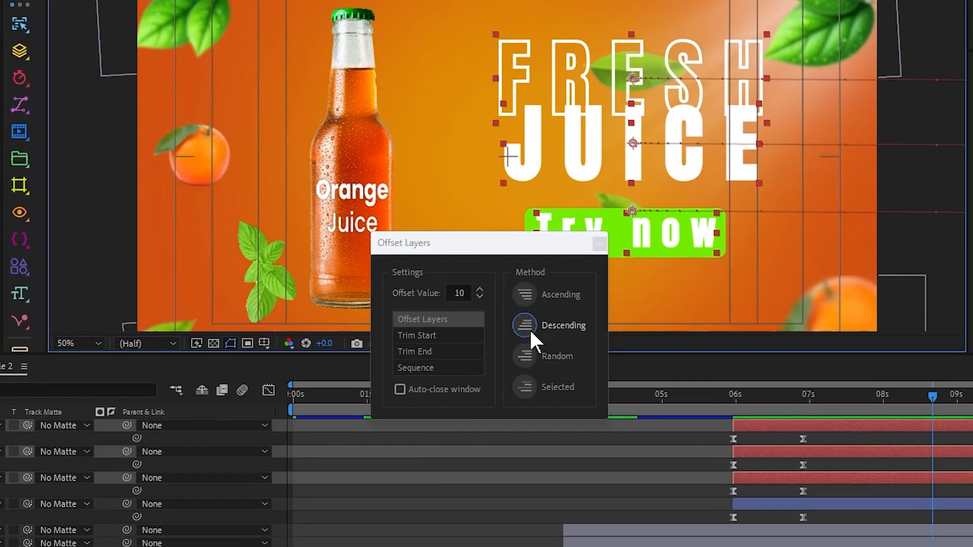
click(587, 392)
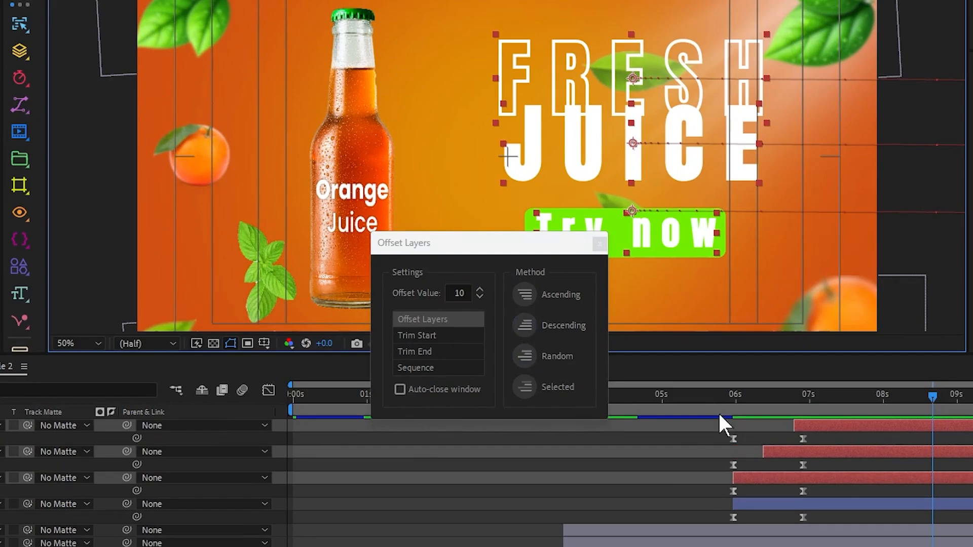
drag(537, 248, 184, 253)
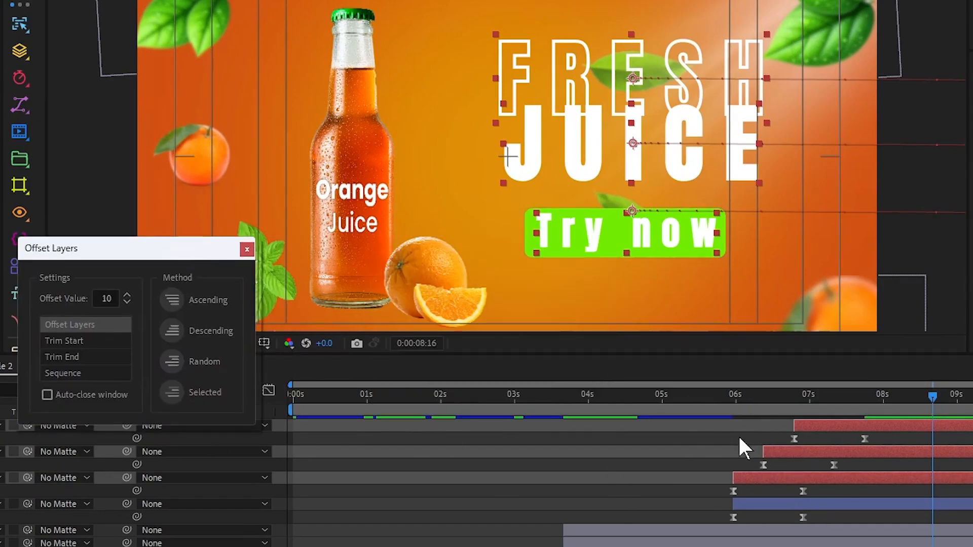
Play back Juice Bottle 2 from about 0:00:05:13 to check the staggered text entrance.
click(703, 410)
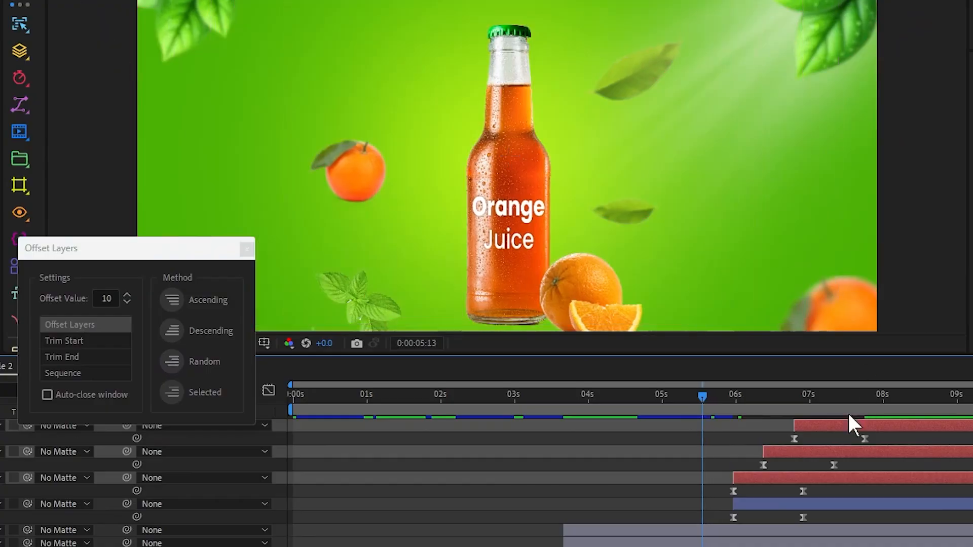
key(space)
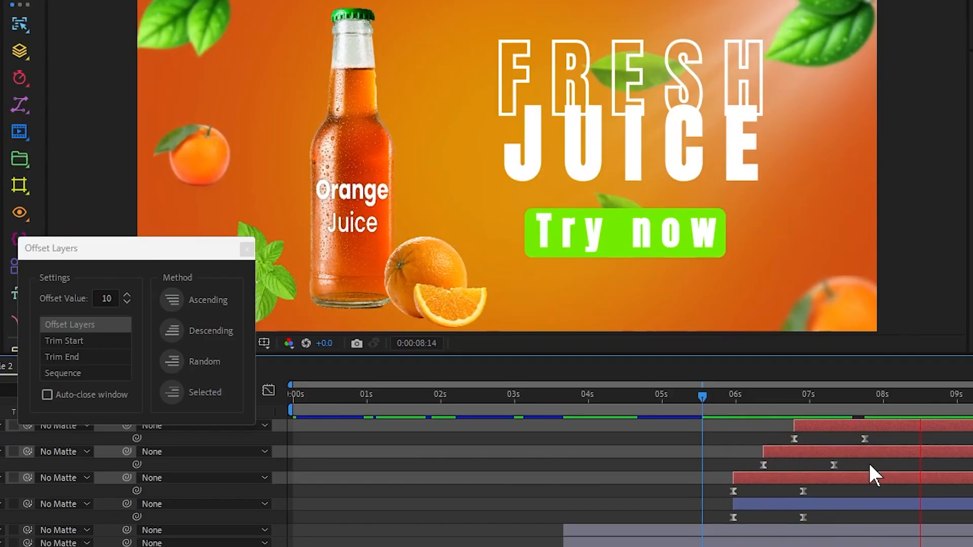
key(space)
Look through the MoBar tool categories, from Layers, Keyframes and Easing to Shapes, Text and Animation Tools.
mouse_move(51, 94)
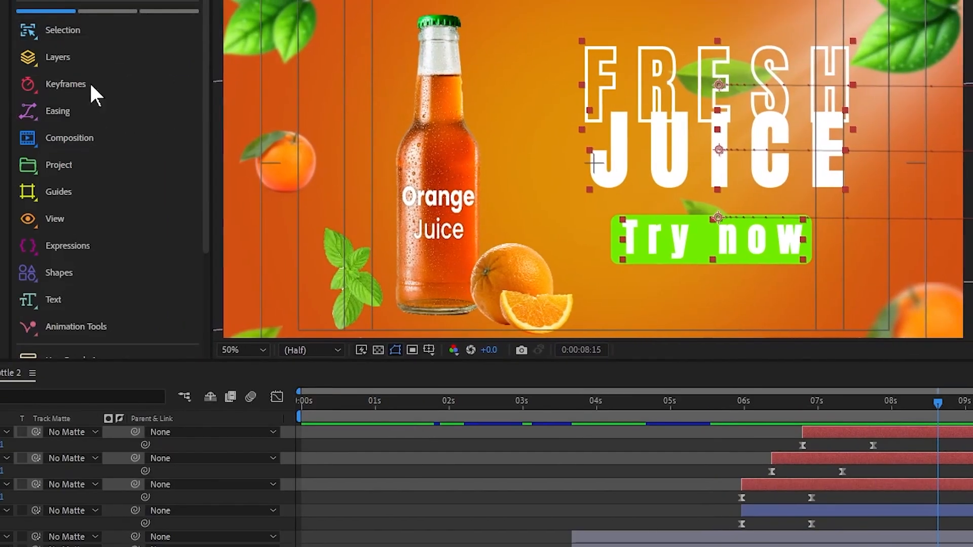
scroll(80, 103, down, 3)
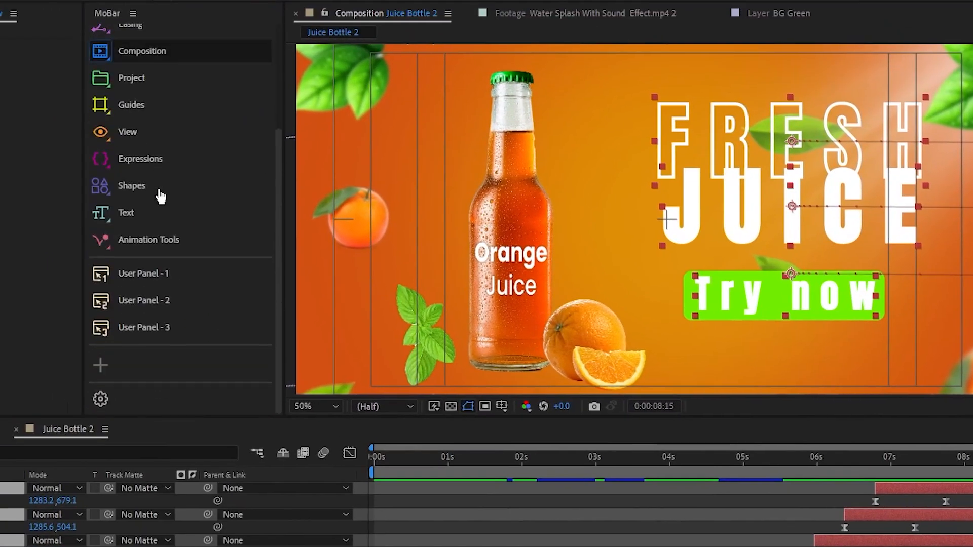
scroll(162, 215, up, 3)
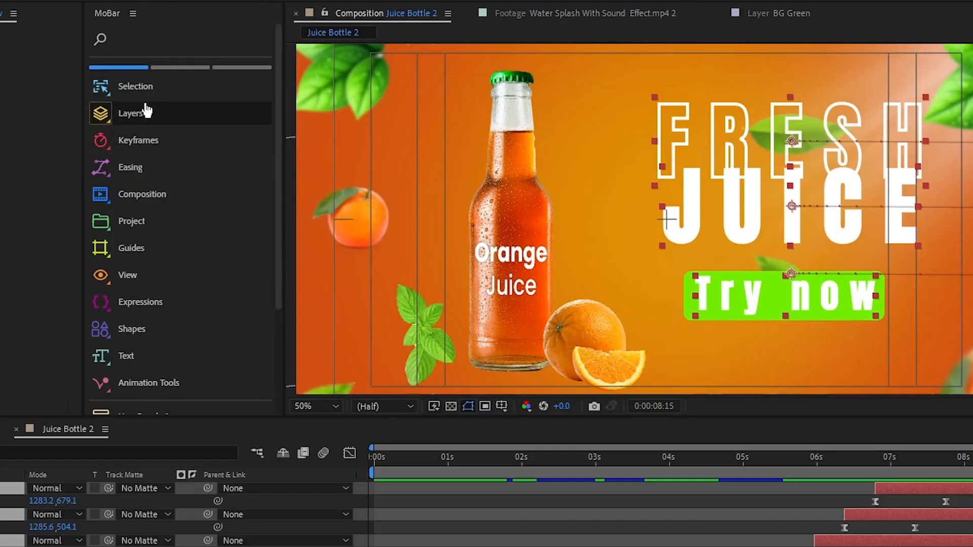
click(105, 113)
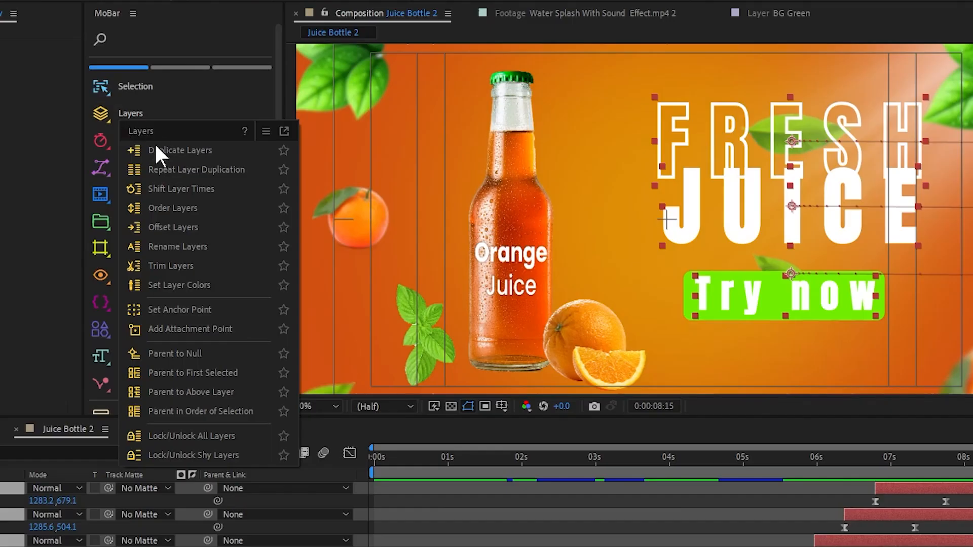
click(103, 144)
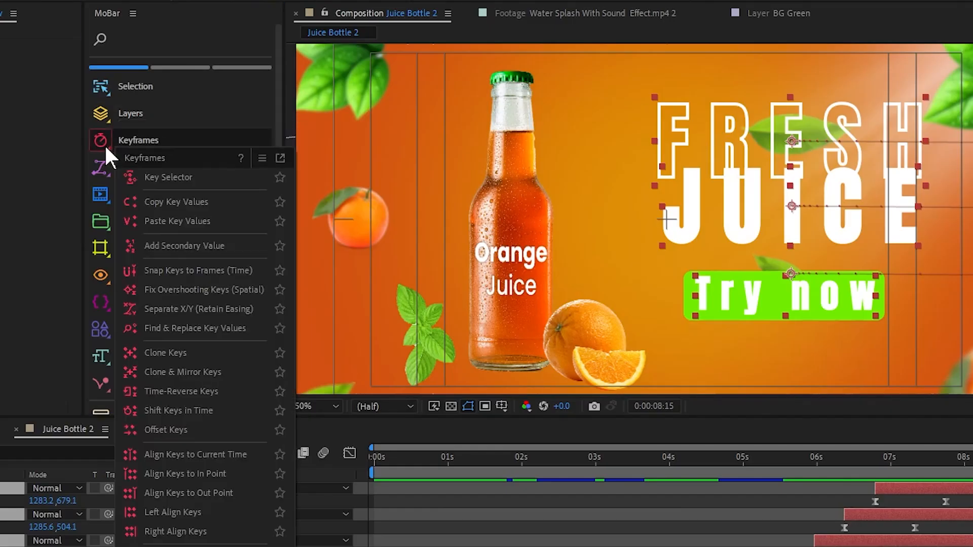
click(103, 173)
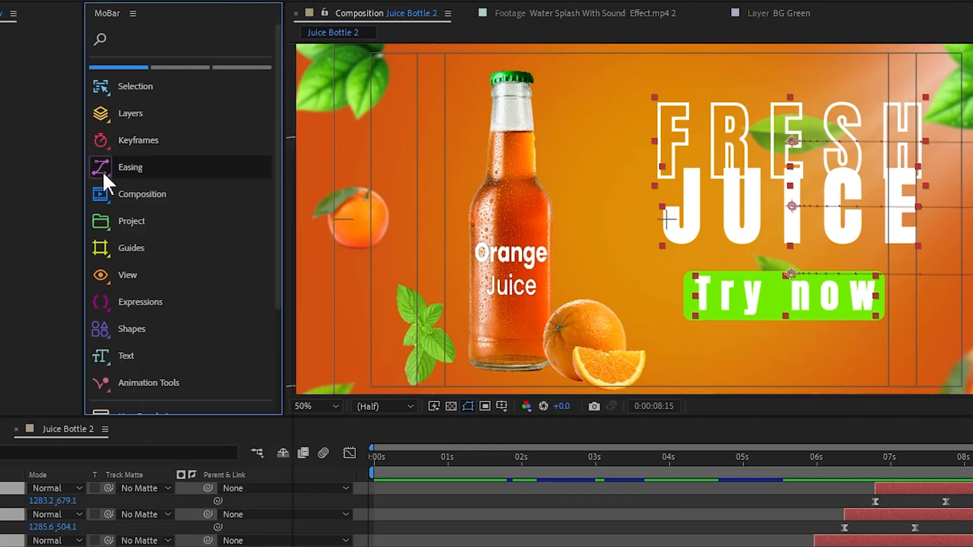
click(107, 204)
click(104, 227)
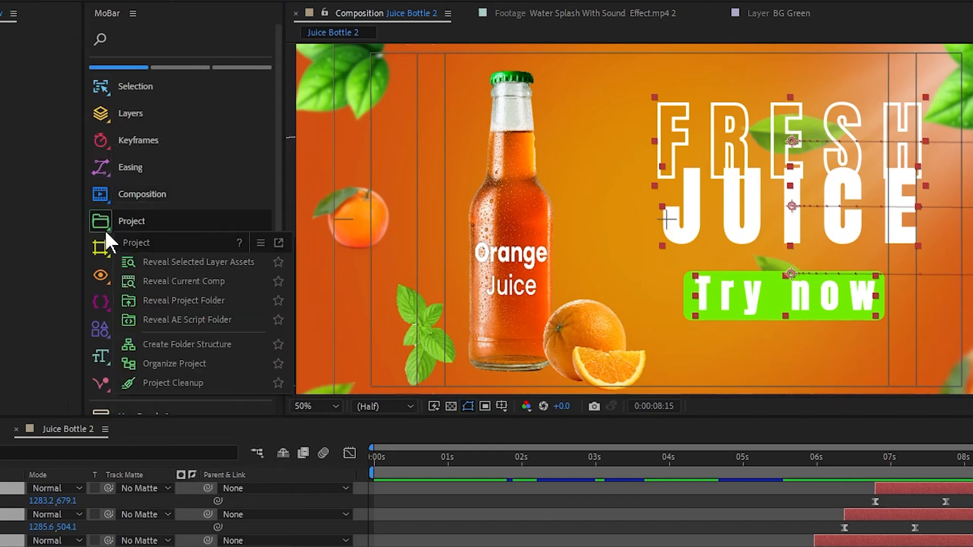
click(102, 253)
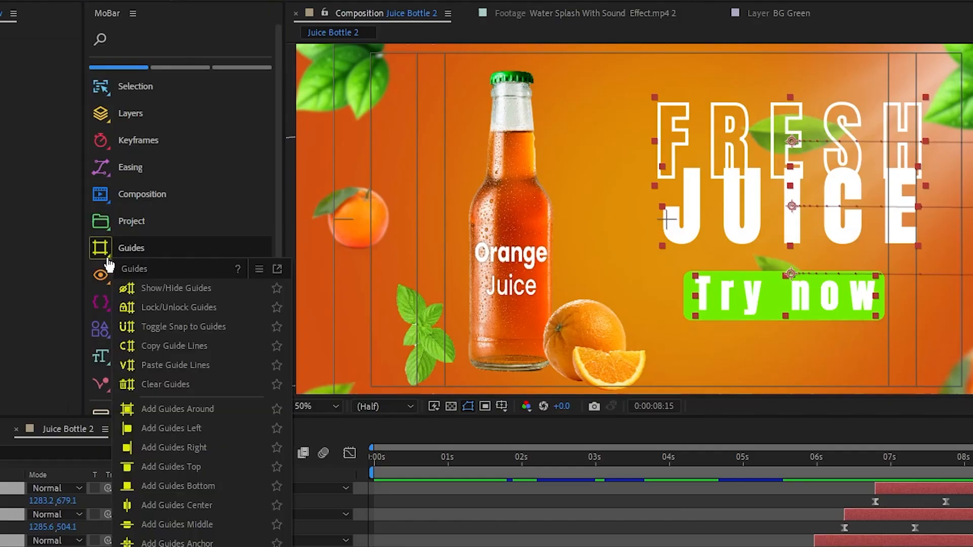
click(106, 275)
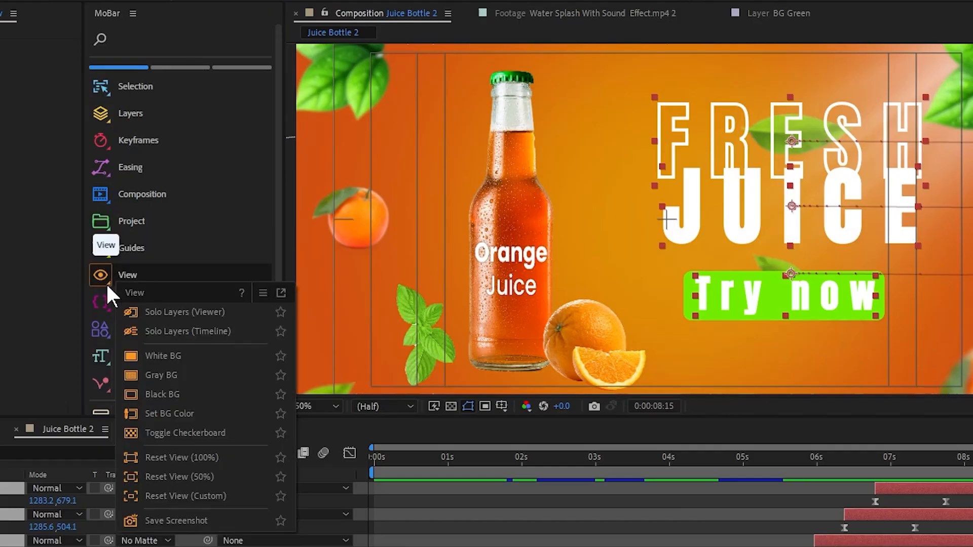
click(105, 315)
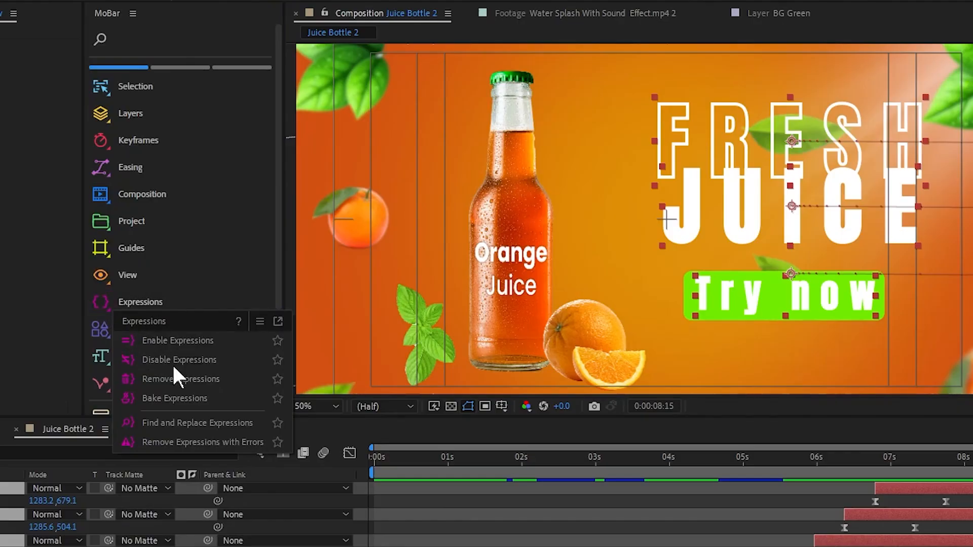
click(101, 332)
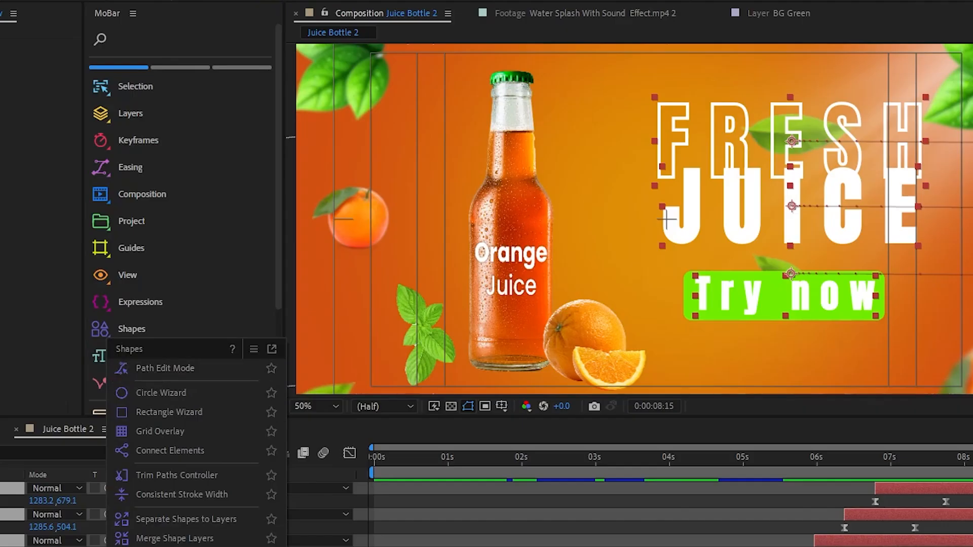
click(103, 357)
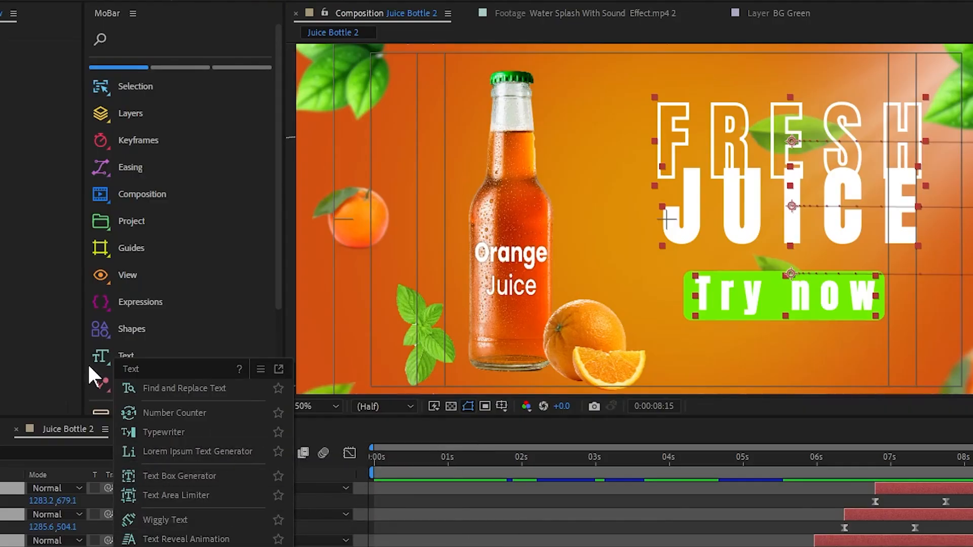
mouse_move(103, 382)
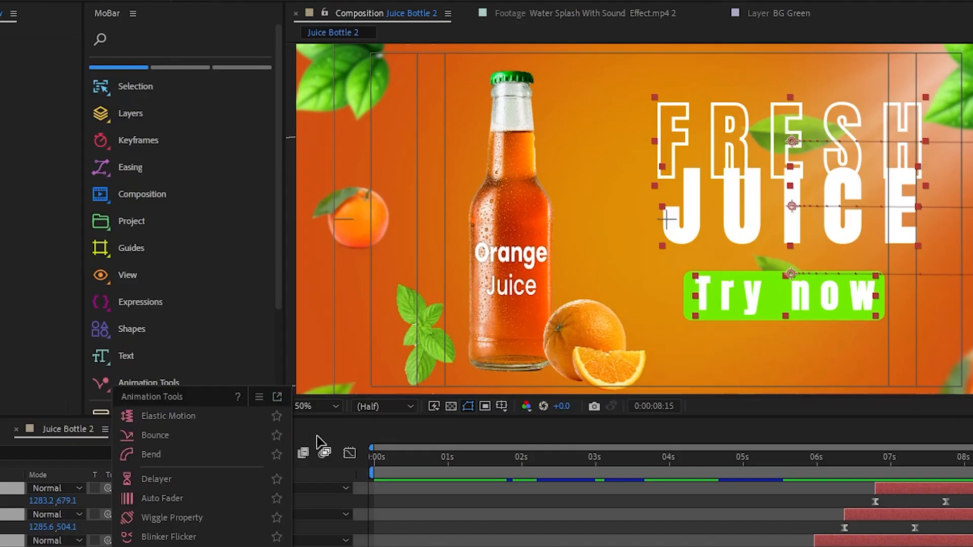
Copy the mask 2 and Shape Layer 2 layers that form the closing circle transition in the Juice Bottle composition.
drag(947, 461, 972, 461)
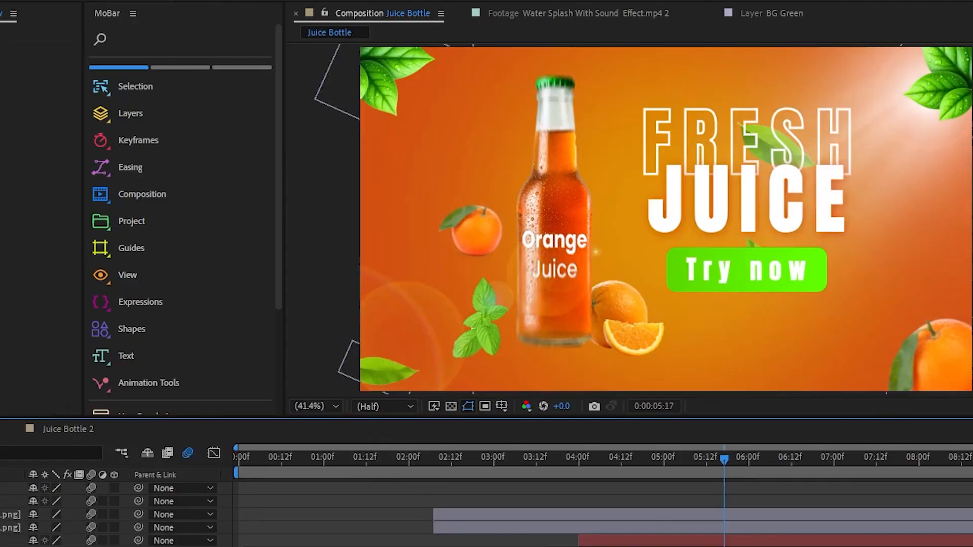
drag(406, 459, 450, 506)
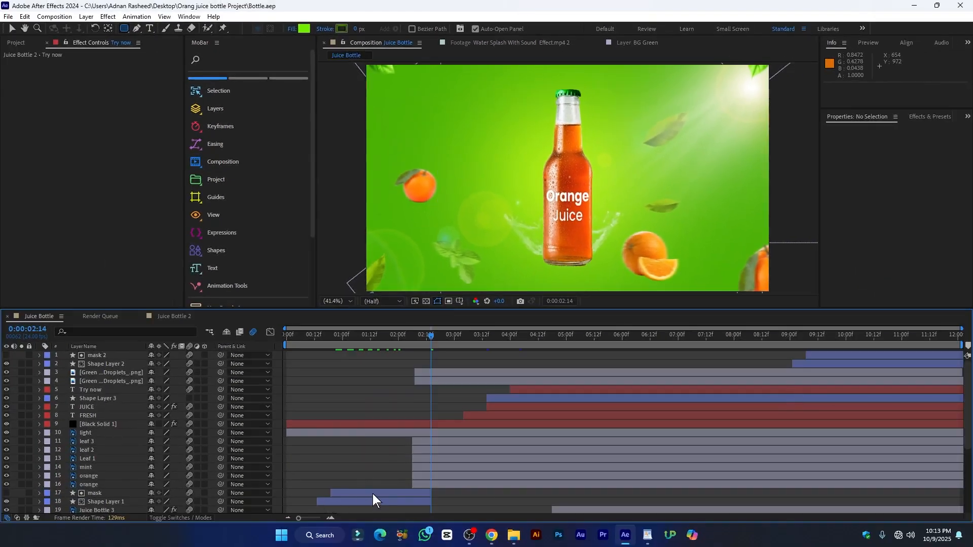
click(373, 493)
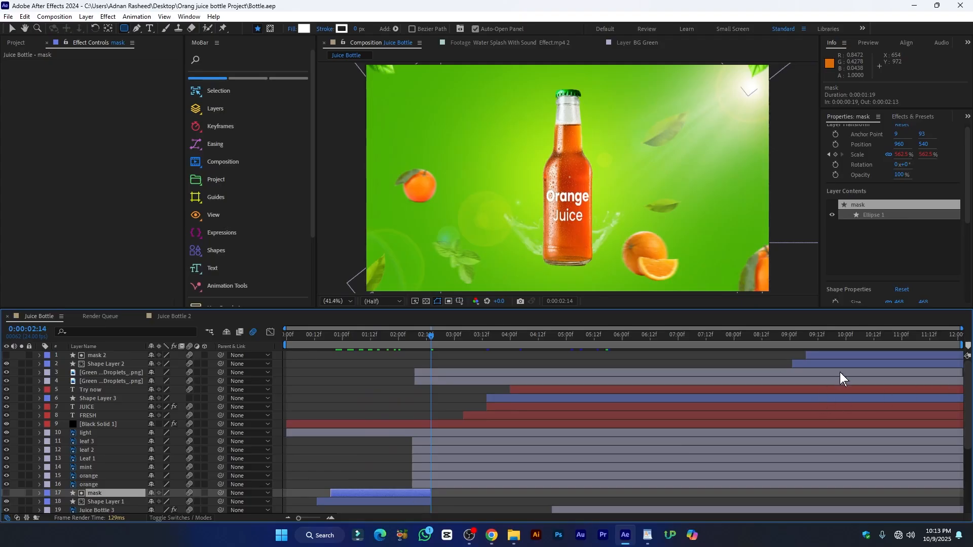
drag(828, 339, 794, 339)
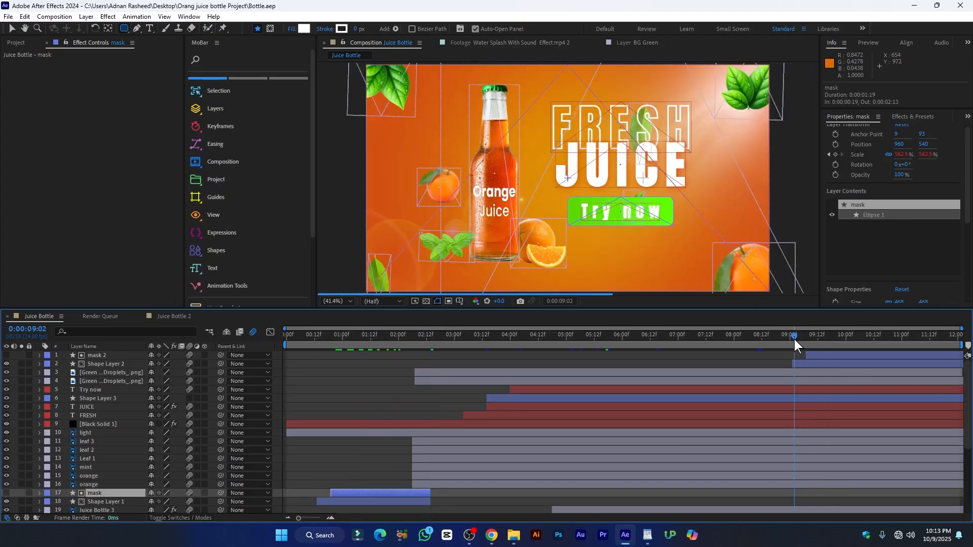
click(838, 357)
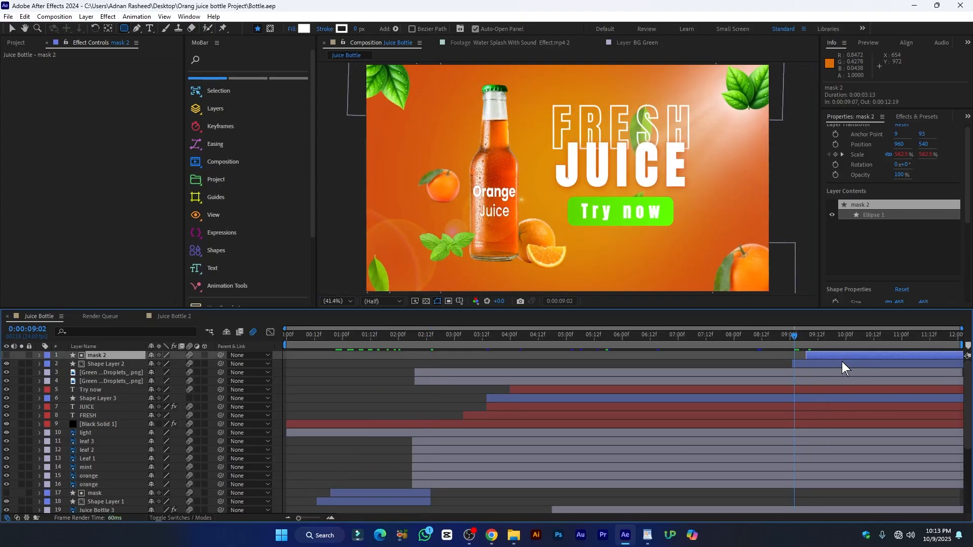
shift+click(841, 361)
key(ctrl+c)
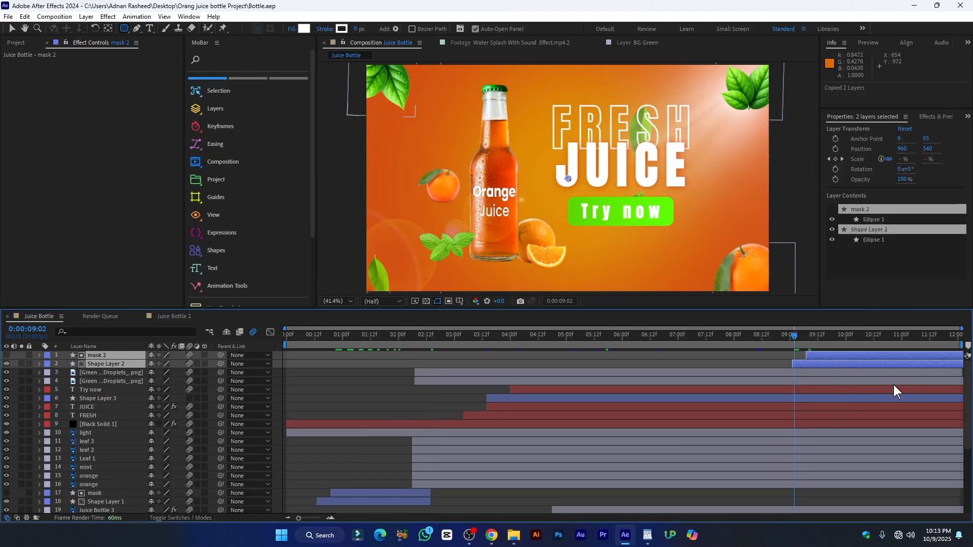
In the Juice Bottle 2 composition, trim the ends of the mask and Shape Layer 1 layers to 0:00:04:01.
click(174, 316)
scroll(563, 388, down, 2)
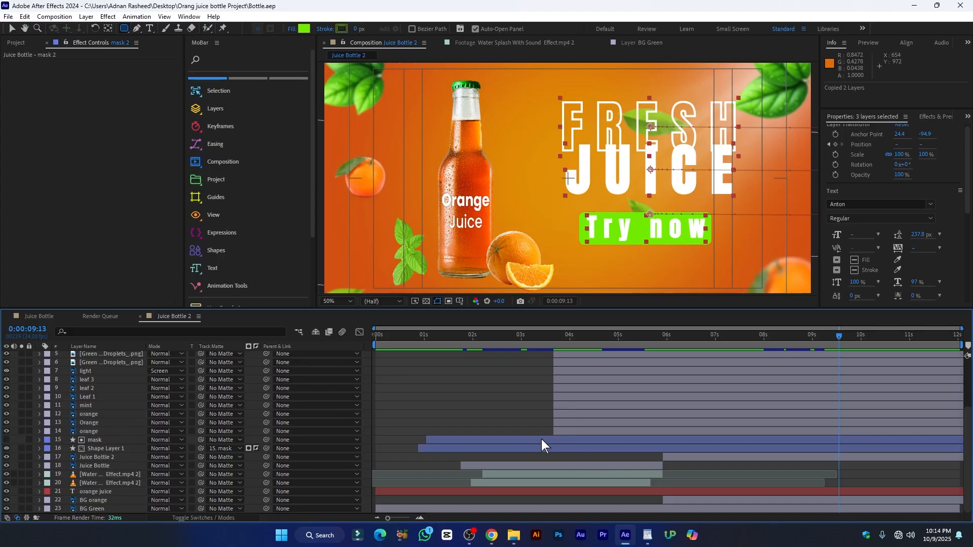
drag(532, 344, 571, 347)
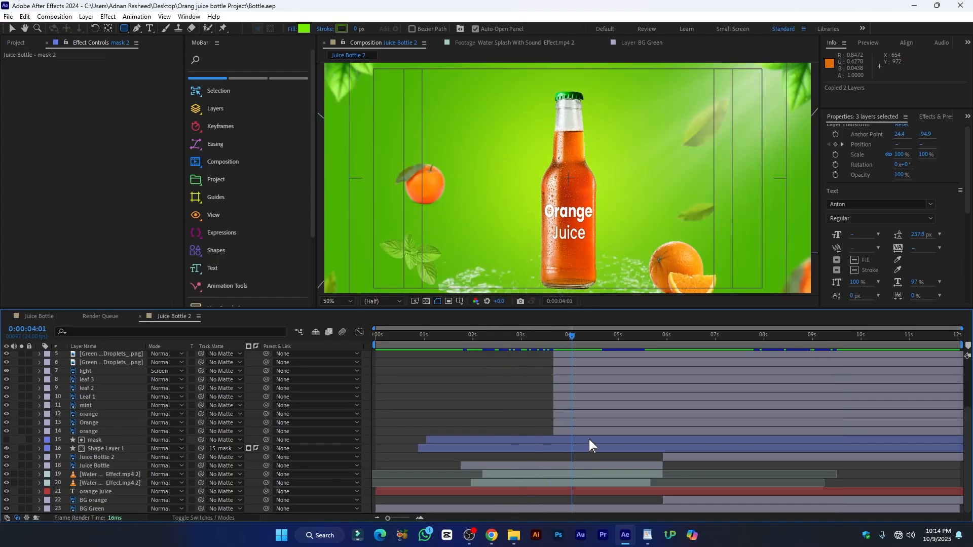
click(590, 440)
shift+click(592, 448)
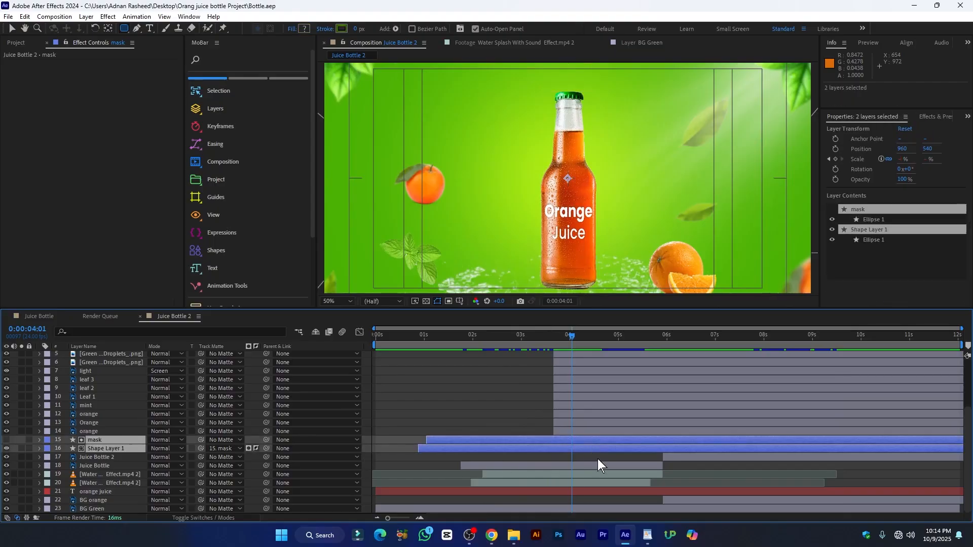
key(alt+bracketright)
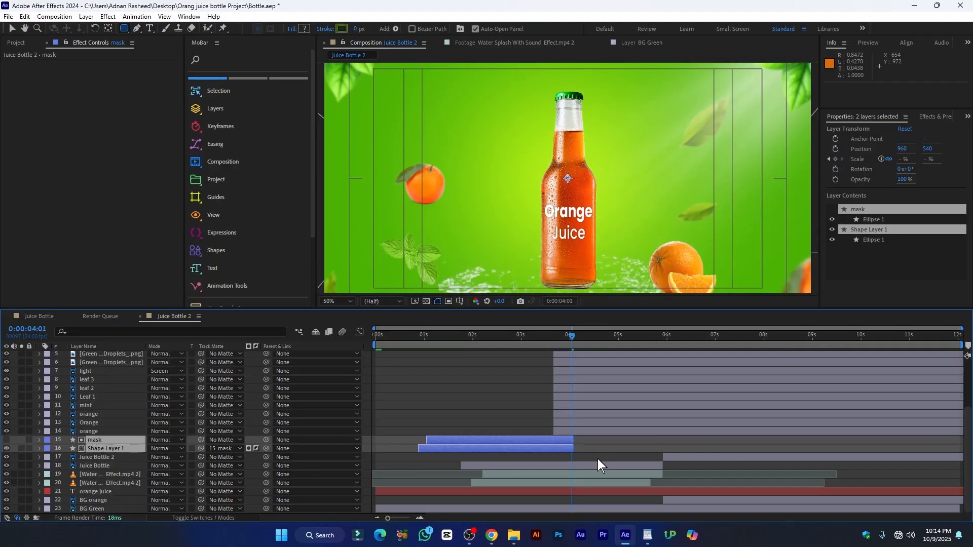
Paste the copied circle transition layers above the Try now layer and scrub to about 0:00:09:13 to check them.
scroll(622, 430, up, 3)
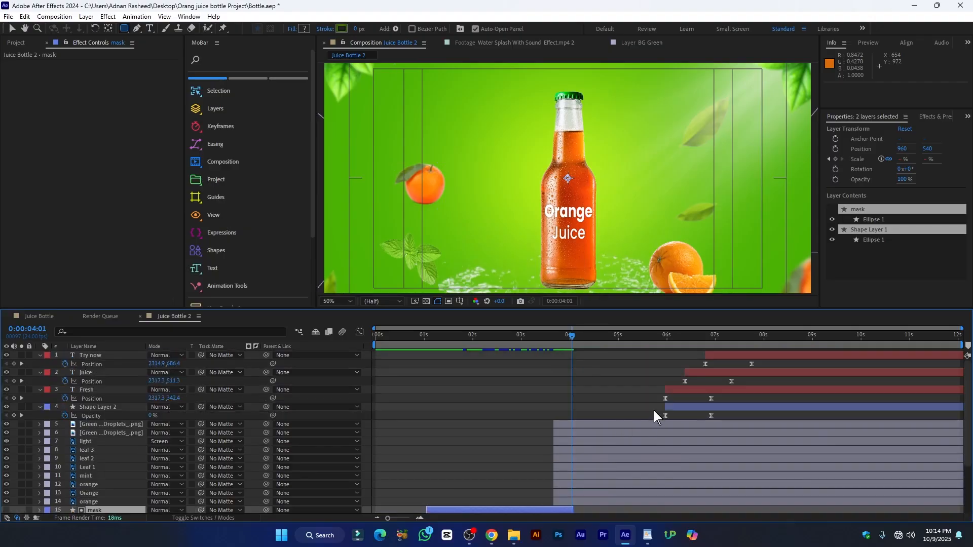
click(111, 355)
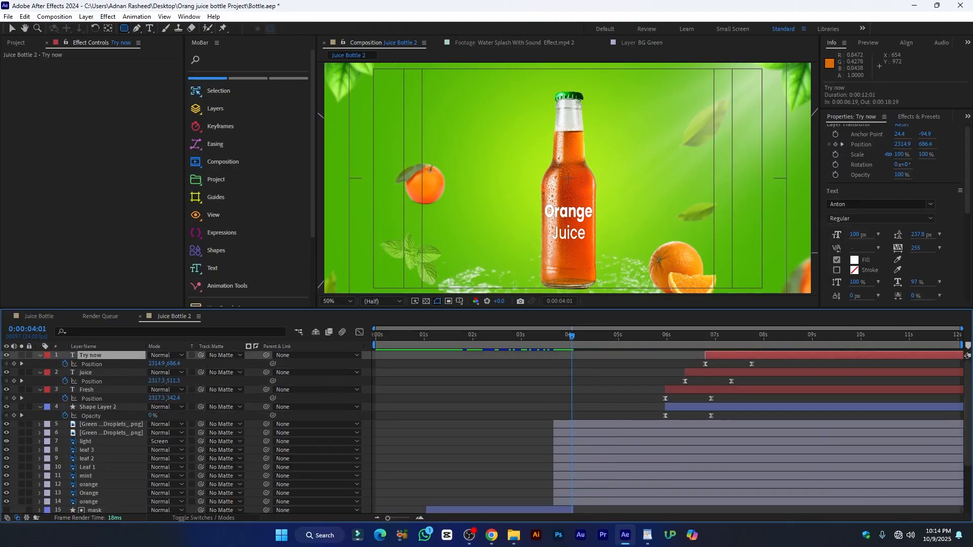
key(ctrl+v)
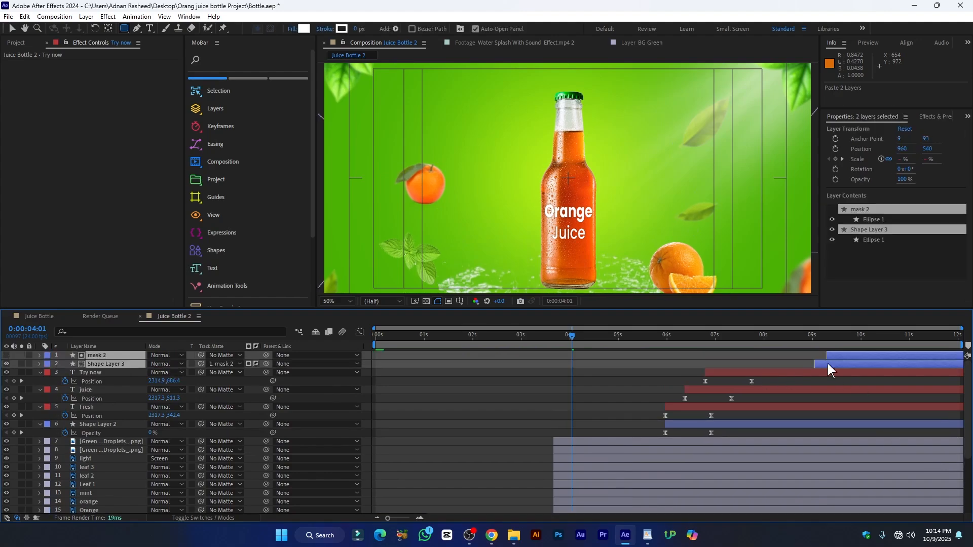
drag(820, 336, 838, 352)
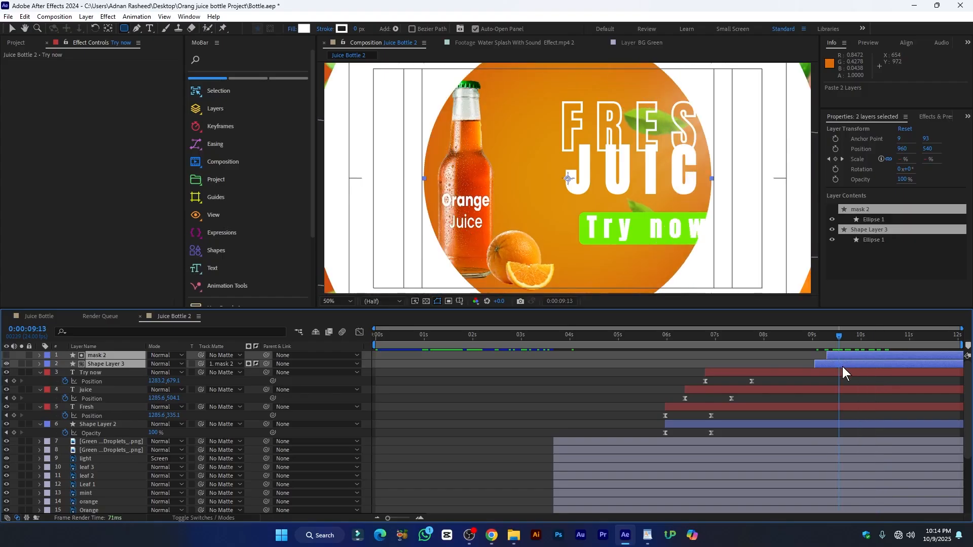
Delete the pasted mask 2 and Shape Layer 3 circle transition layers from the Juice Bottle 2 composition.
scroll(842, 367, down, 3)
scroll(816, 363, up, 3)
key(Delete)
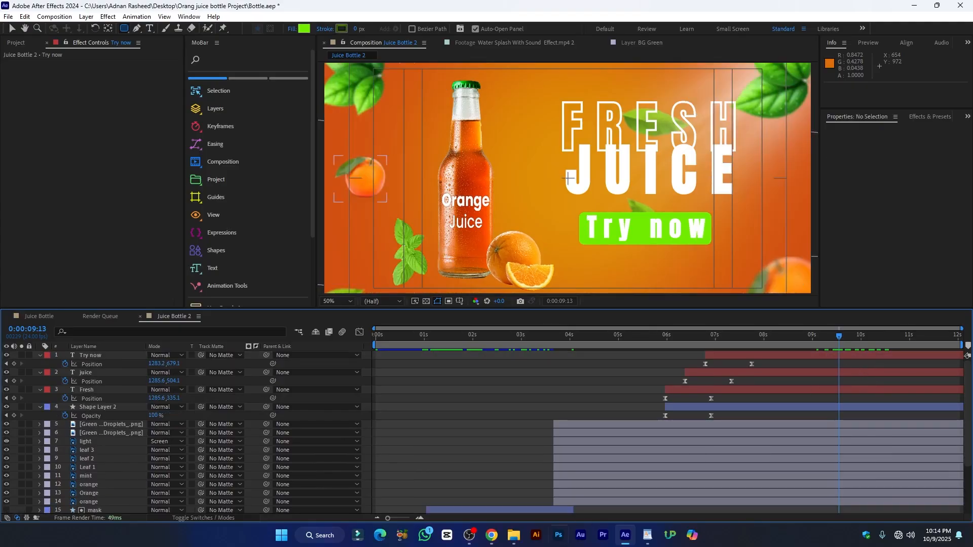
Duplicate the mask and Shape Layer 1 transition layers above Try now, shifting them so the mask copy starts at 0:00:09:02.
scroll(516, 479, down, 3)
drag(522, 434, 501, 460)
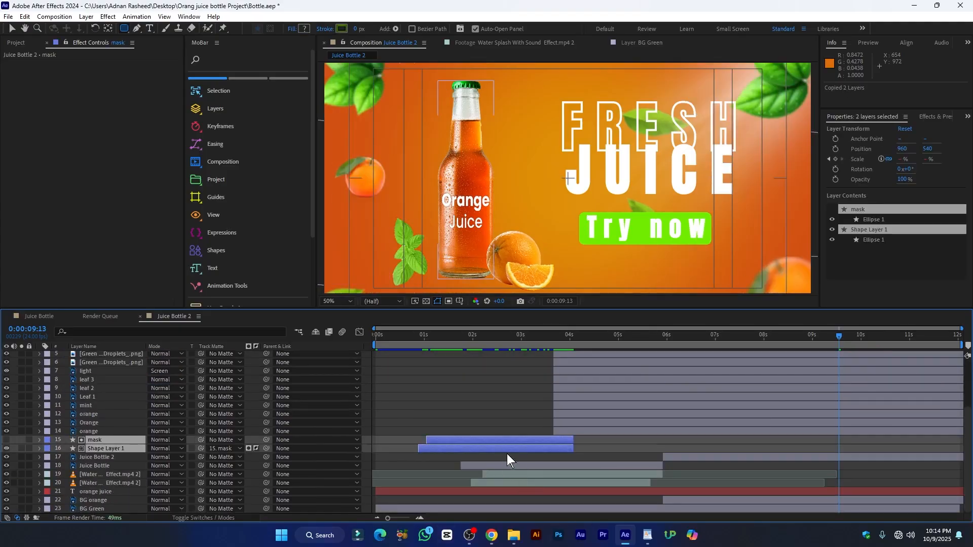
scroll(811, 375, up, 3)
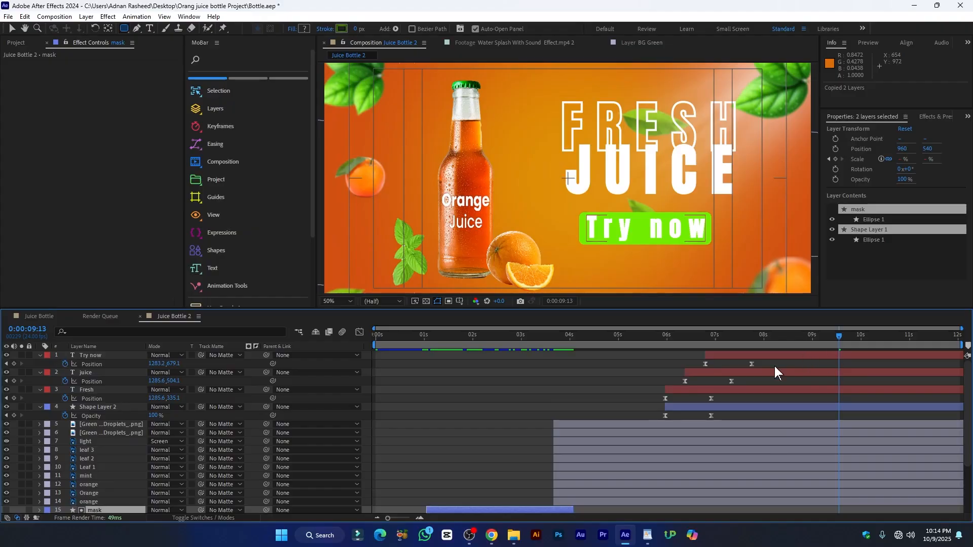
click(127, 355)
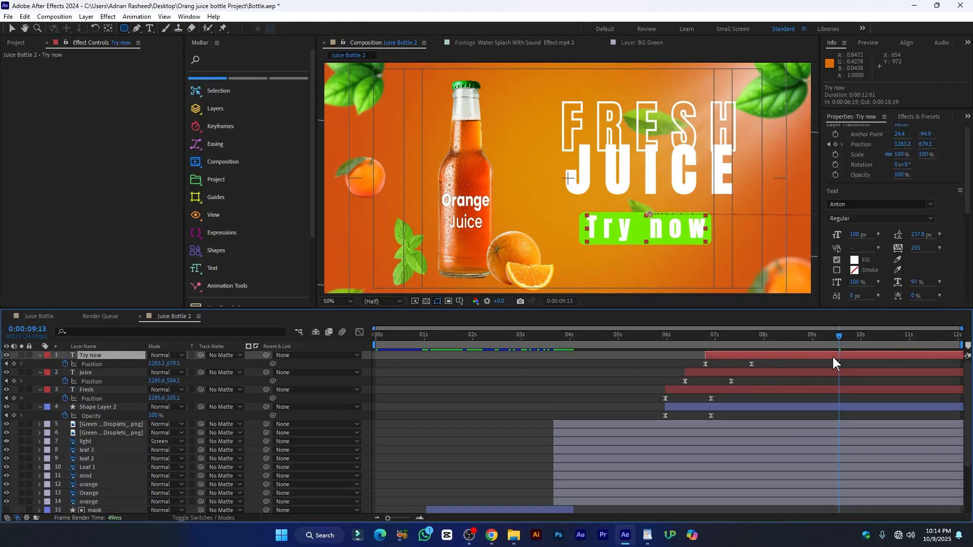
key(ctrl+v)
drag(536, 357, 905, 367)
Time-reverse all Scale keyframes of the mask 2 layer, preview the closing circle transition and save the project.
key(u)
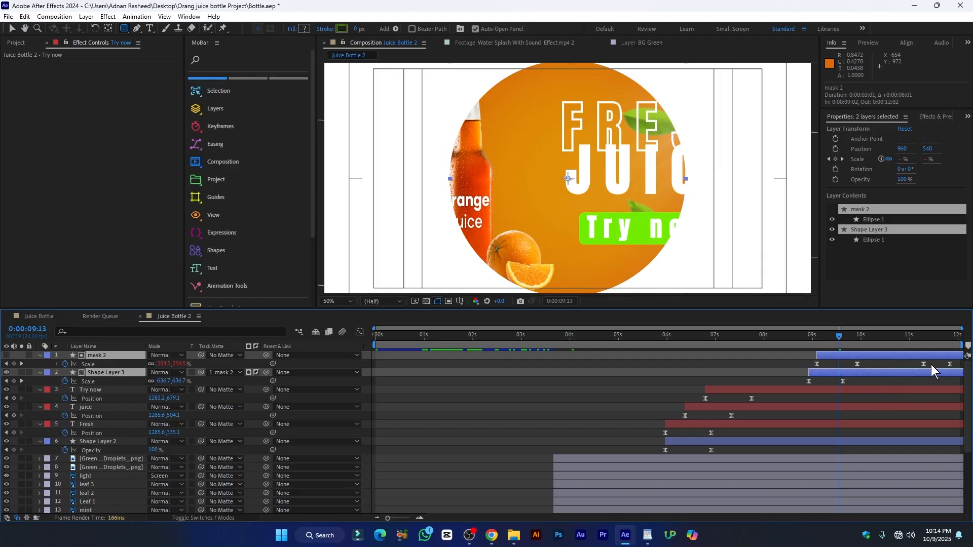
drag(956, 363, 782, 367)
right_click(816, 364)
mouse_move(841, 356)
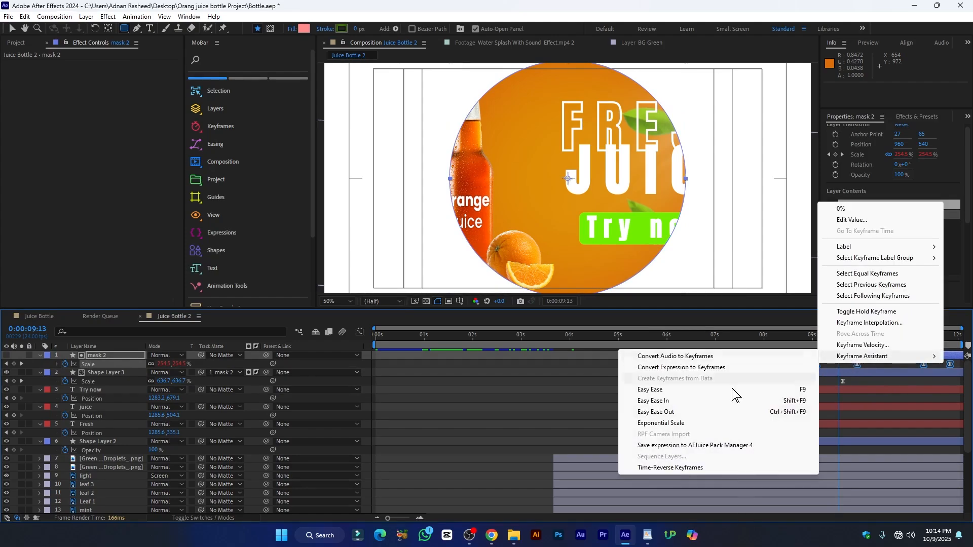
click(673, 468)
drag(840, 336, 925, 364)
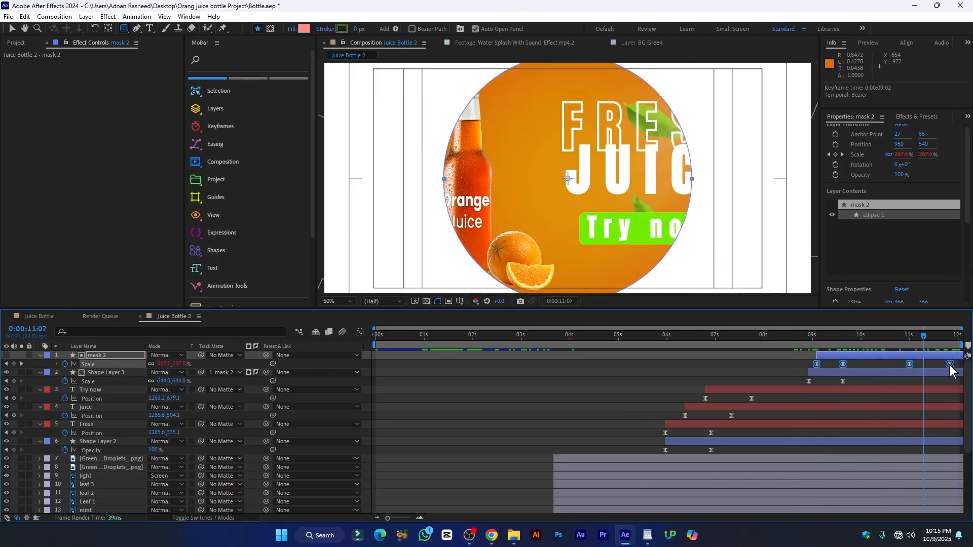
key(space)
key(ctrl+s)
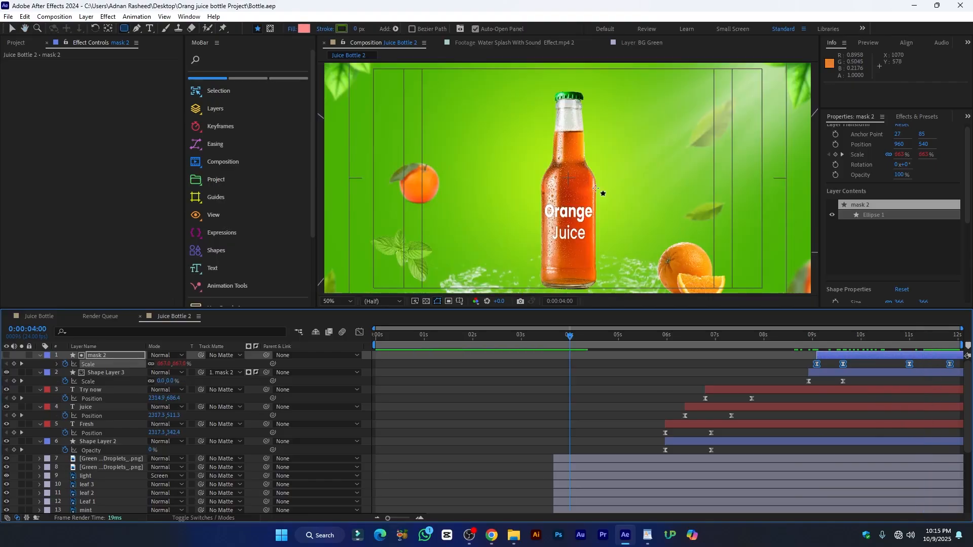
Create a black 1920 x 1080 px solid and place it directly below Shape Layer 2 in the layer stack.
scroll(596, 188, down, 2)
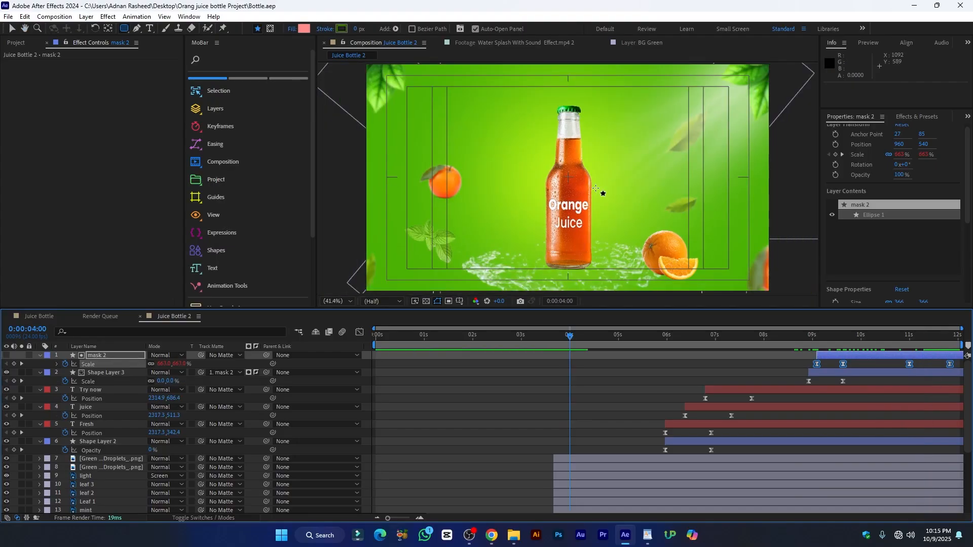
key(v)
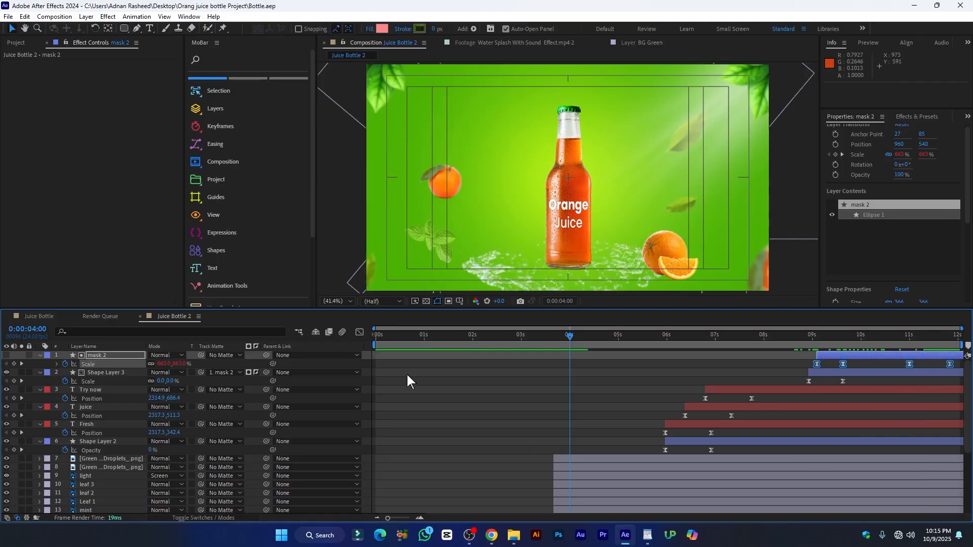
click(86, 16)
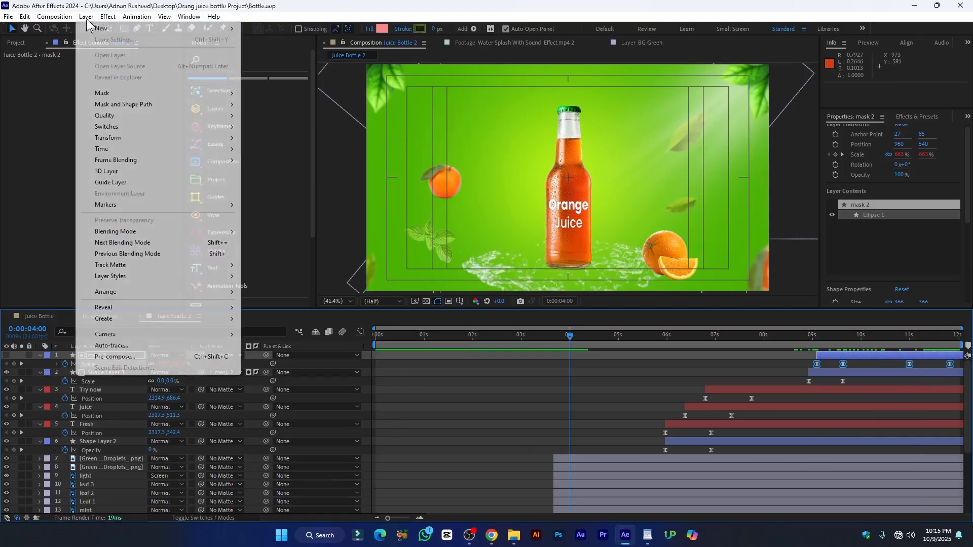
mouse_move(152, 28)
click(264, 39)
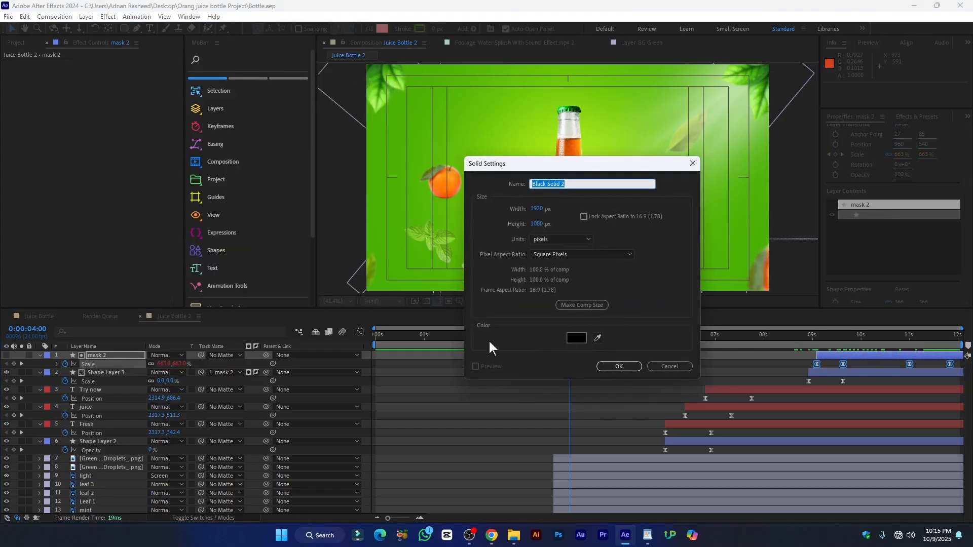
click(617, 366)
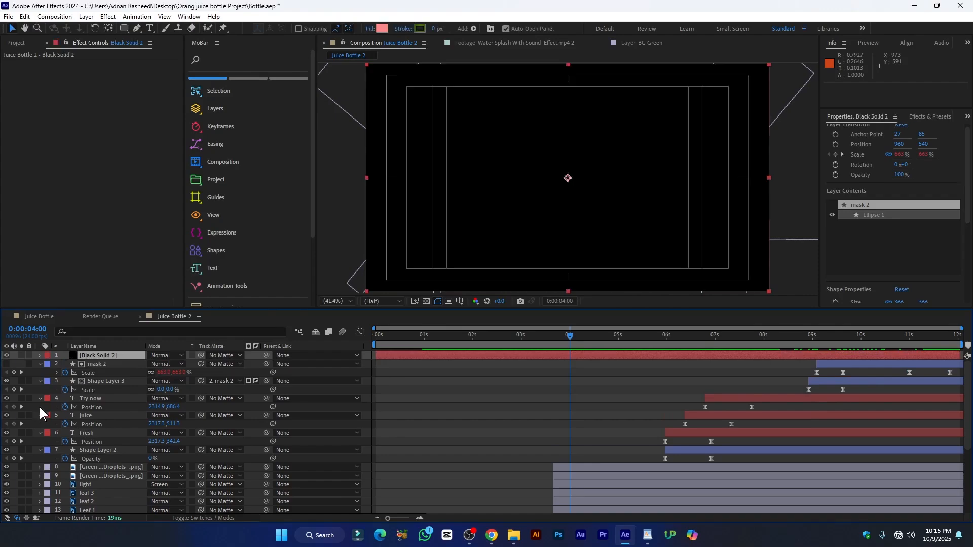
drag(107, 356, 109, 362)
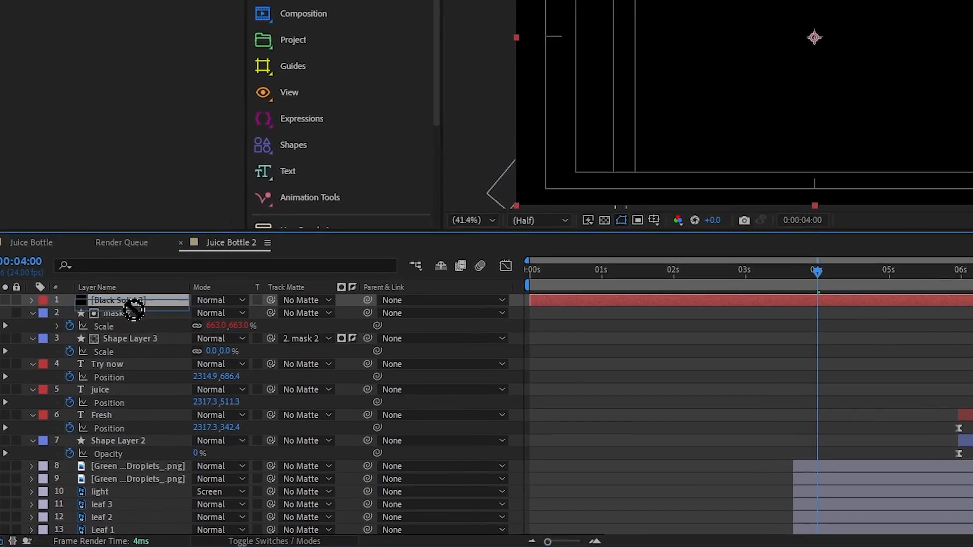
drag(134, 309, 133, 450)
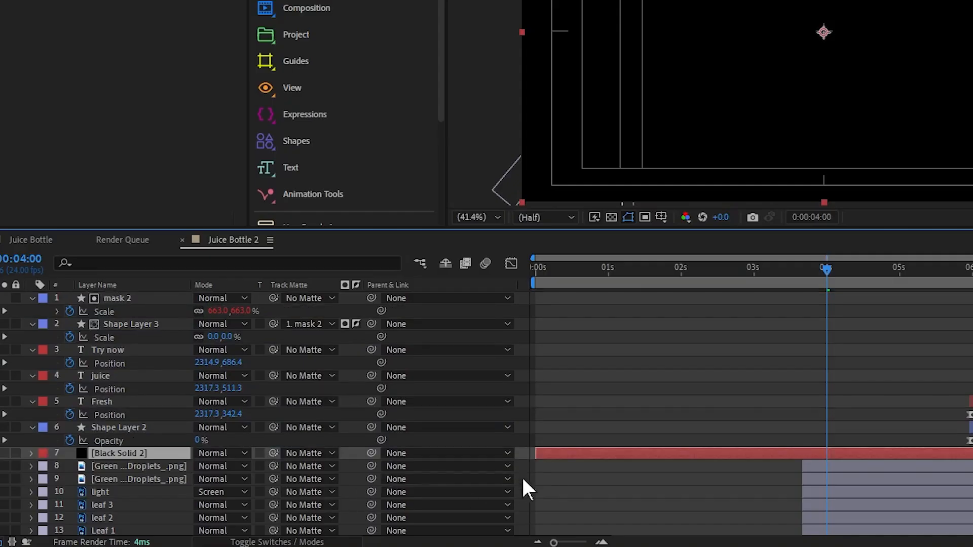
Apply the Lens Flare effect to the black solid and set the layer's blending mode to Screen.
key(ctrl+space)
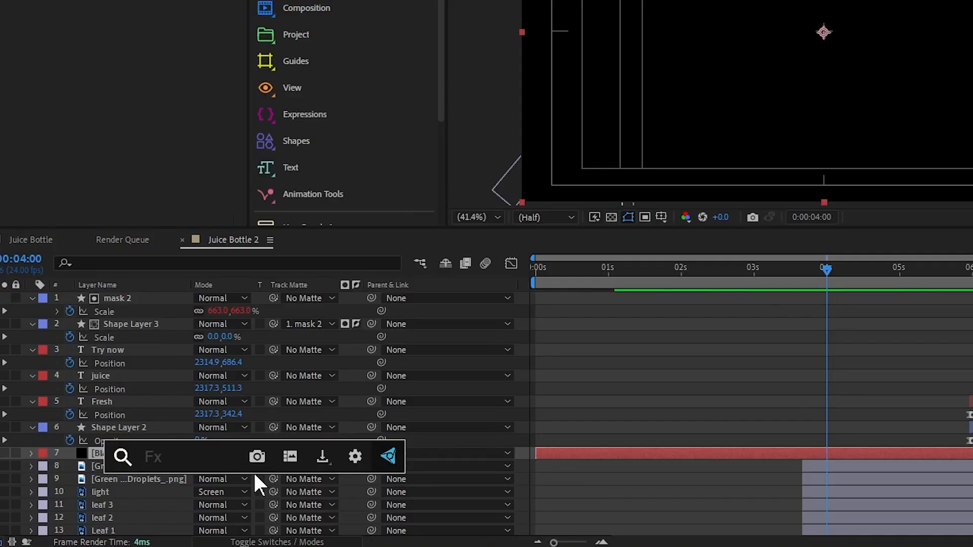
text(lens)
key(Return)
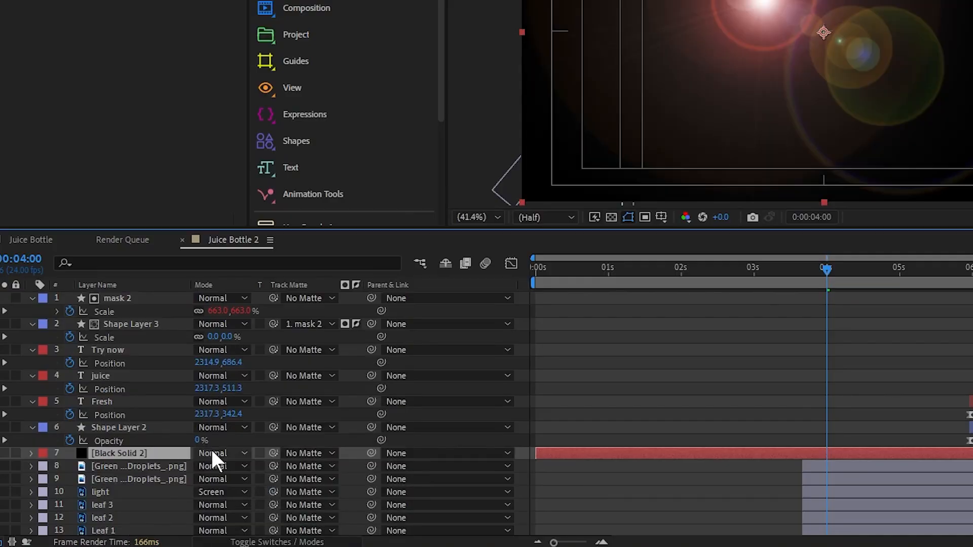
click(226, 462)
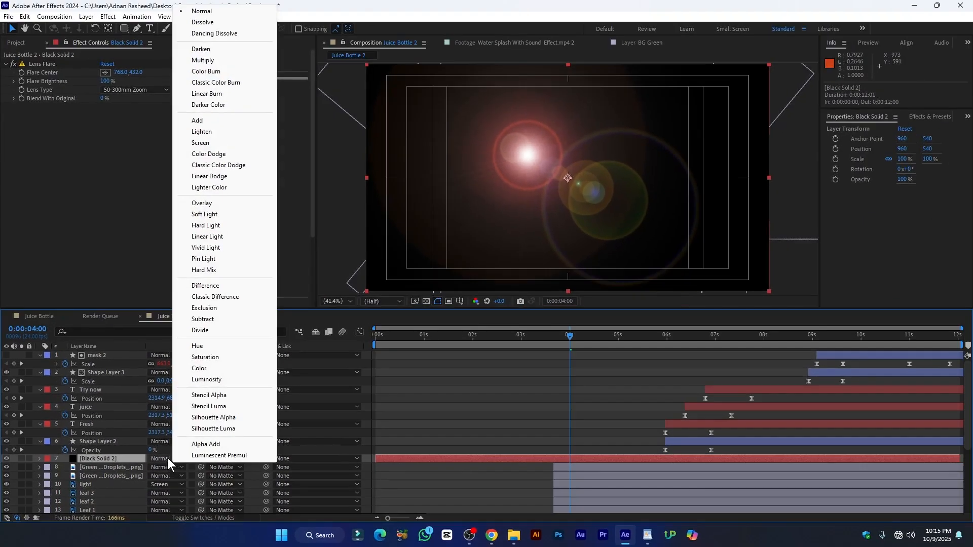
click(213, 144)
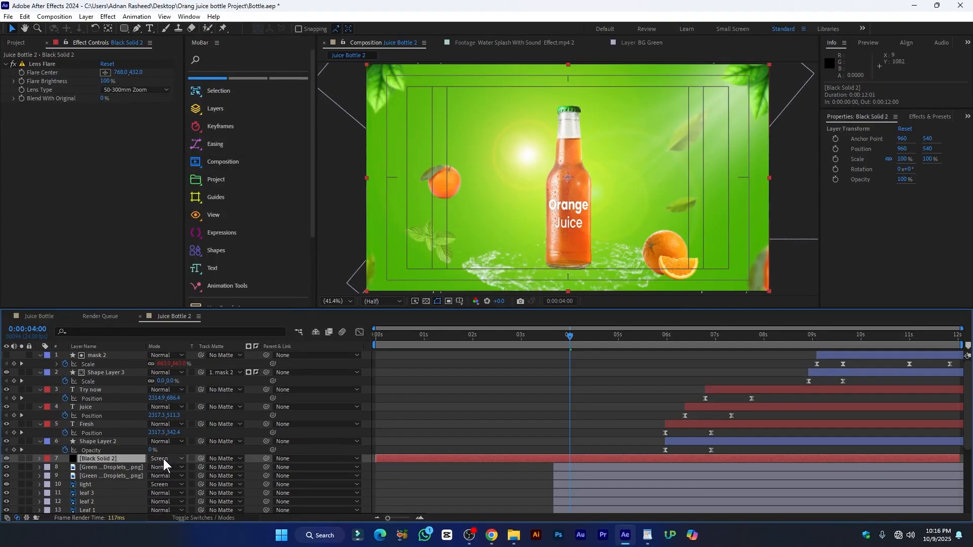
click(194, 518)
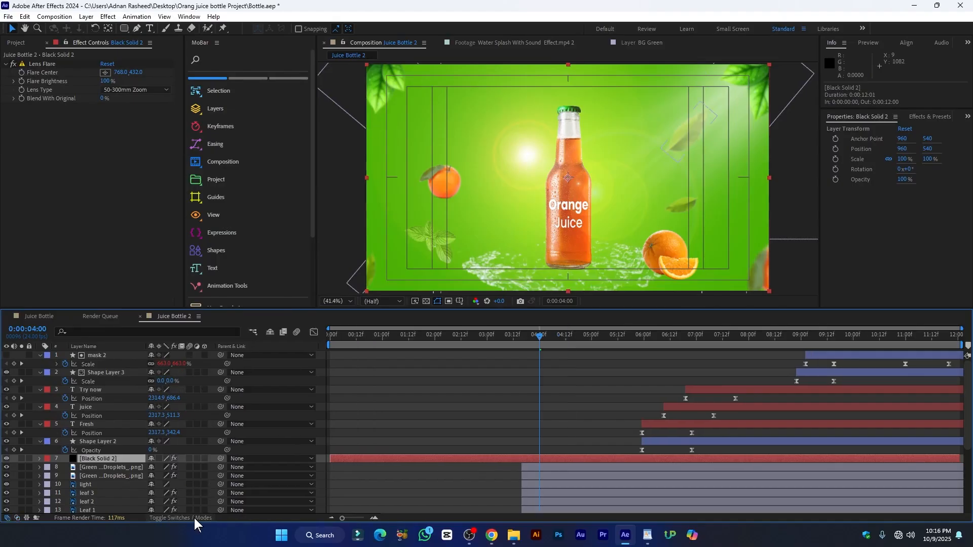
click(17, 519)
click(17, 518)
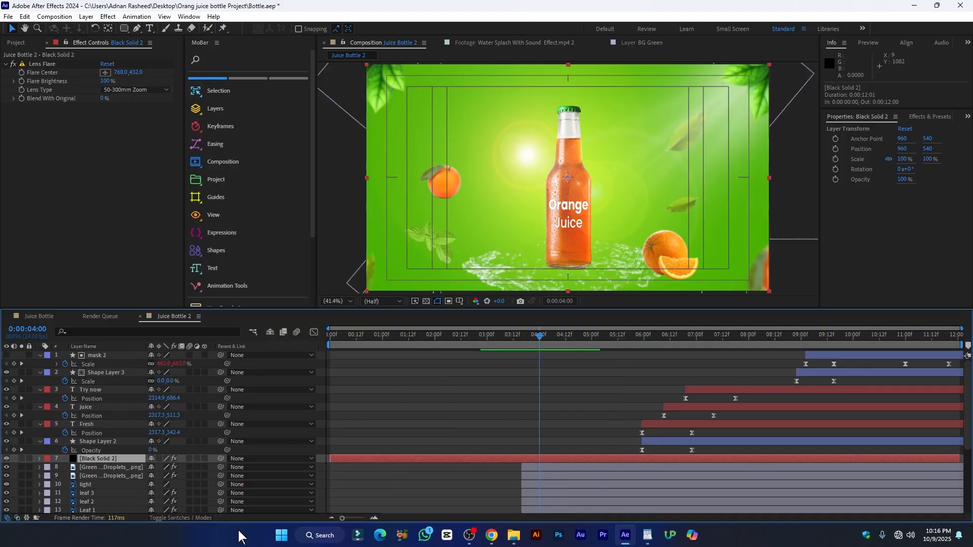
Move the lens flare's center to about 1720, 181 and turn off the Title/Action Safe overlay.
click(43, 65)
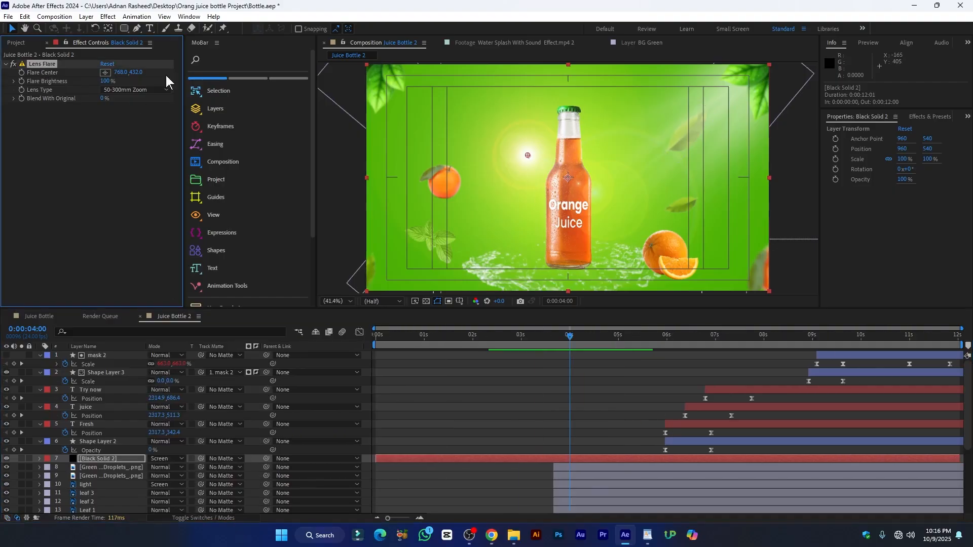
drag(528, 156, 727, 104)
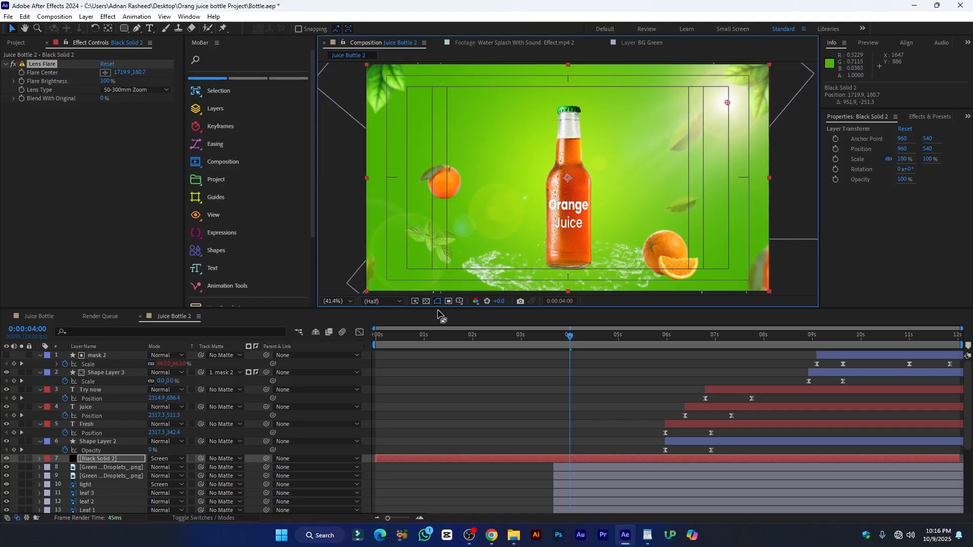
click(459, 302)
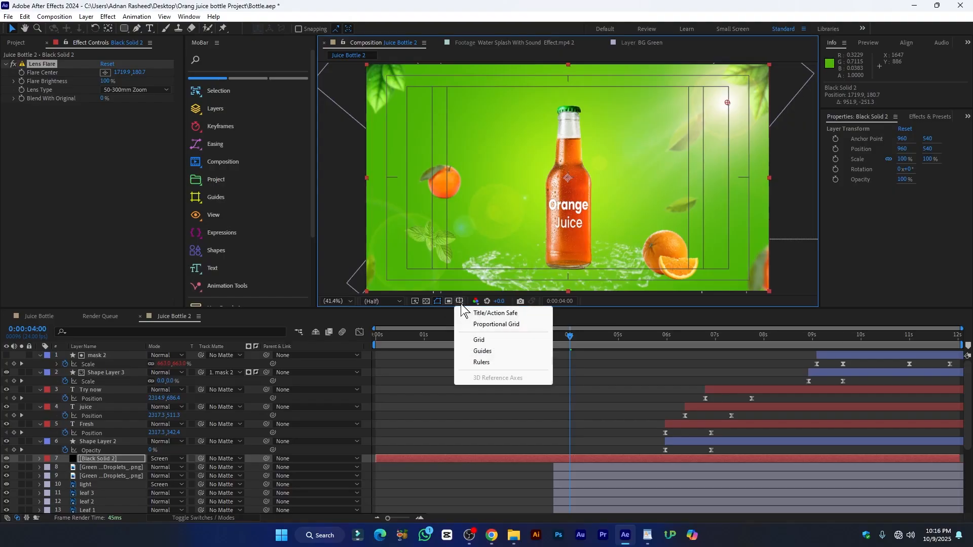
click(513, 315)
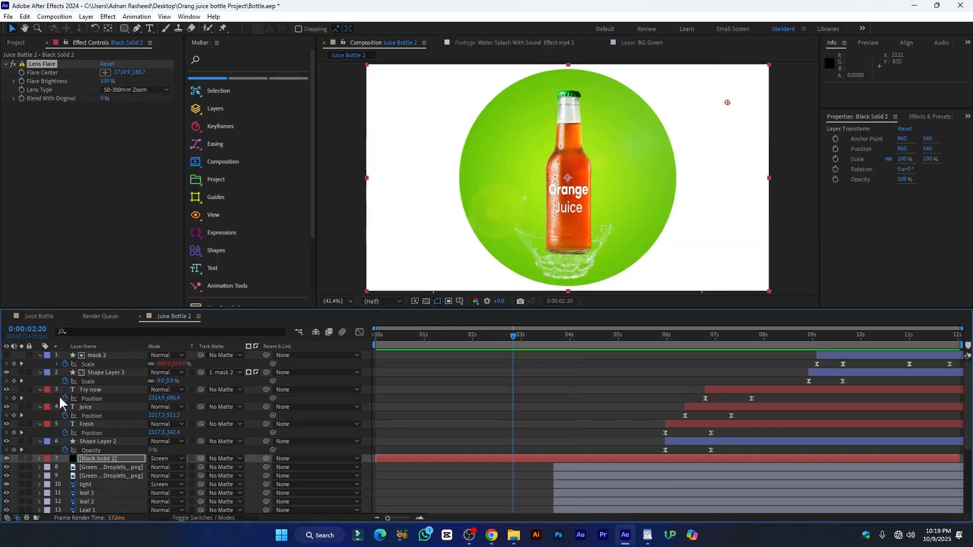
Collapse the properties of all layers in Juice Bottle 2 and enable motion blur for every layer.
click(105, 399)
key(ctrl+a)
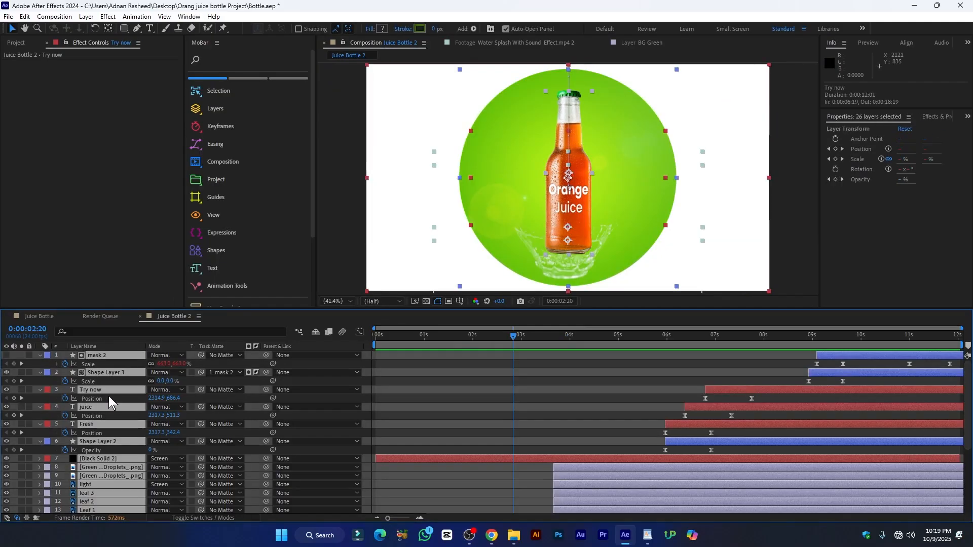
key(a)
key(a)
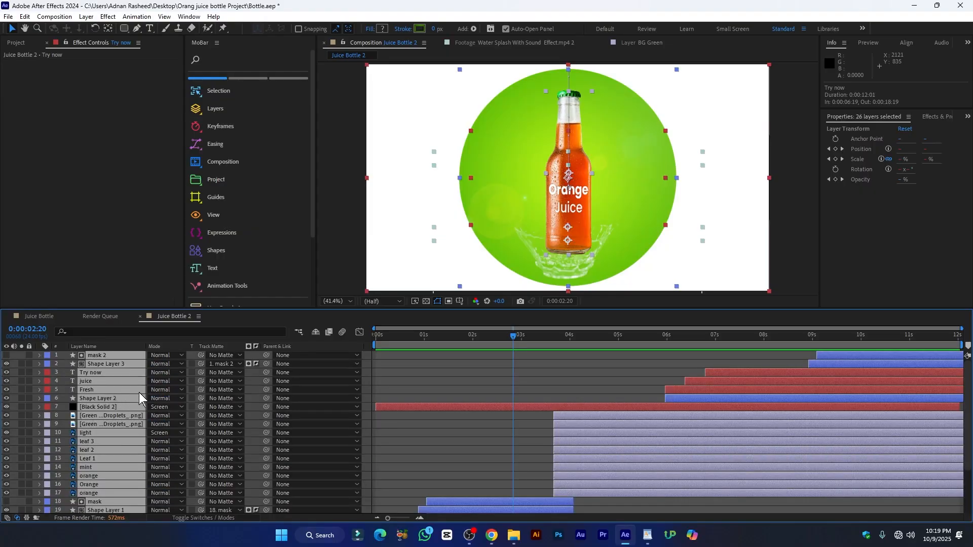
scroll(262, 387, down, 2)
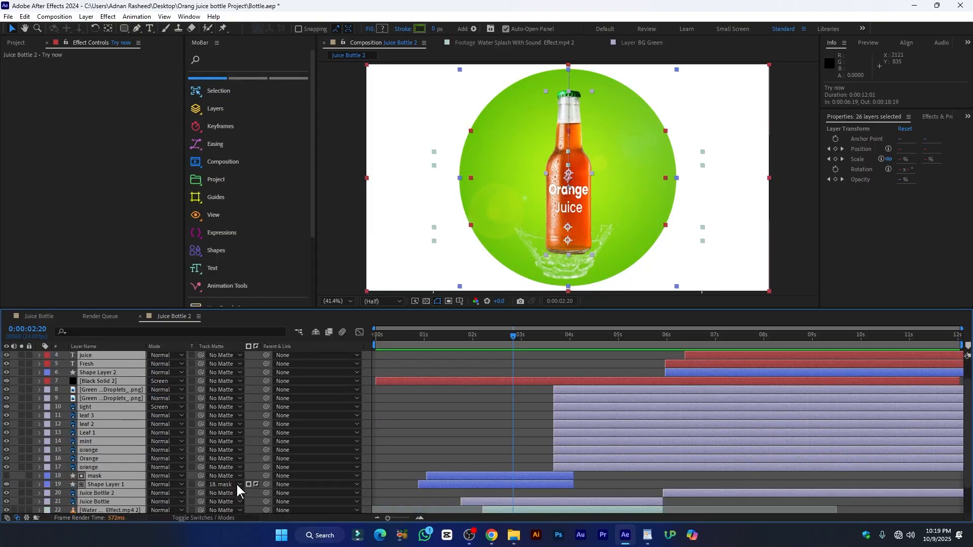
click(197, 519)
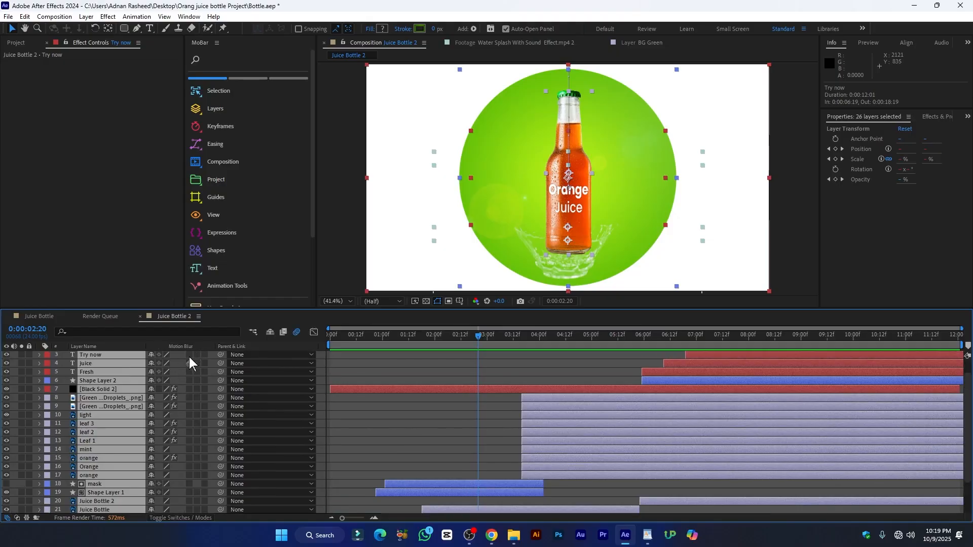
scroll(190, 359, up, 2)
drag(189, 370, 190, 494)
scroll(189, 445, down, 2)
scroll(206, 483, down, 1)
scroll(325, 446, up, 5)
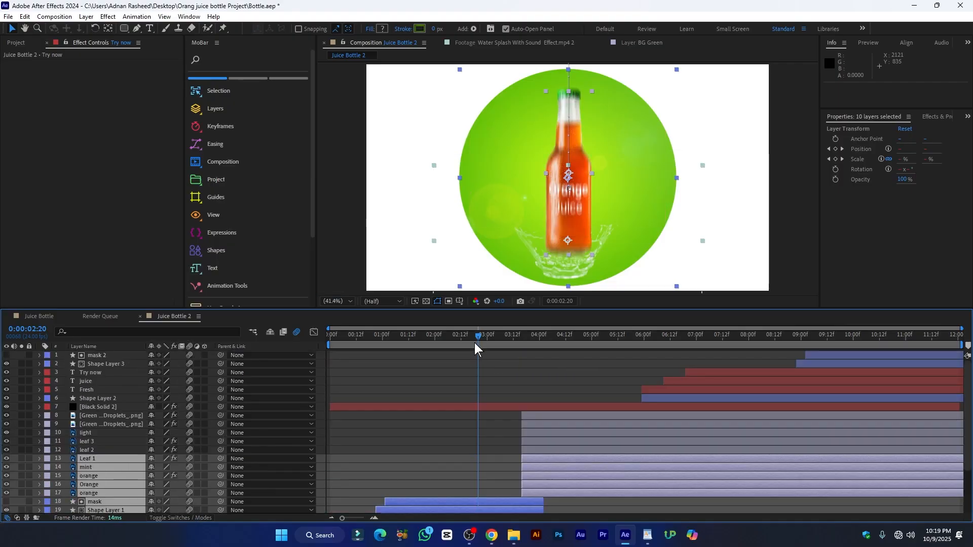
Check the animation at 0:00:08:19, select only the Juice Bottle 2 layer and inspect the frame at 0:00:08:07.
drag(484, 341, 791, 354)
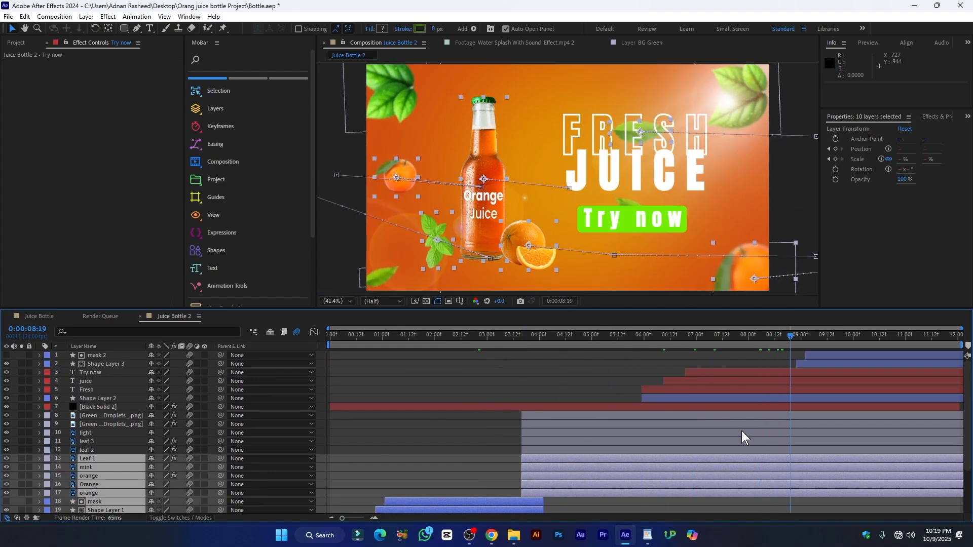
scroll(785, 510, down, 3)
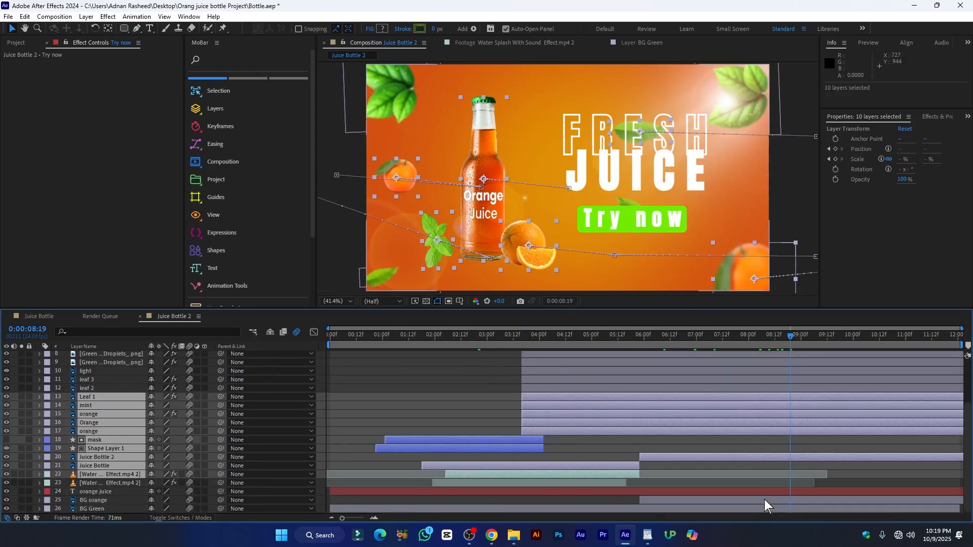
click(754, 445)
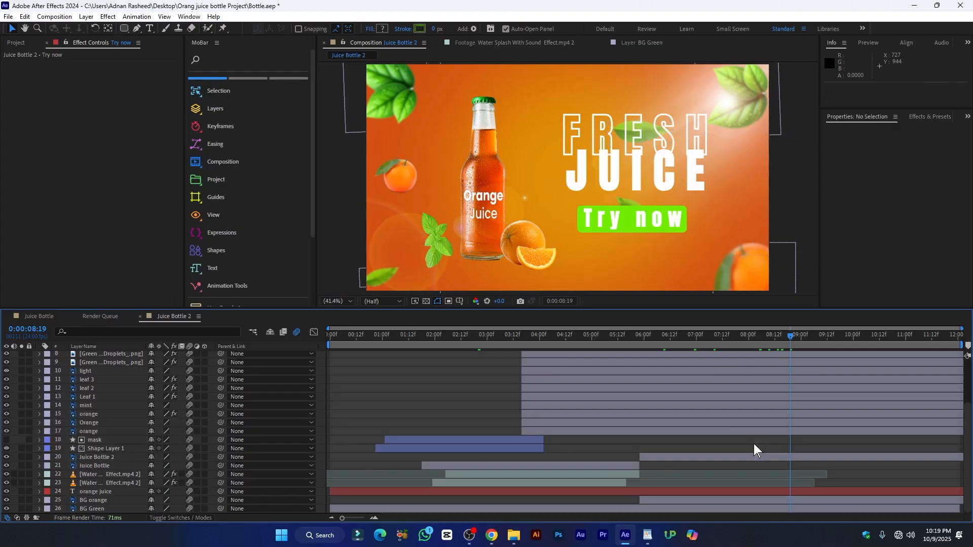
click(662, 459)
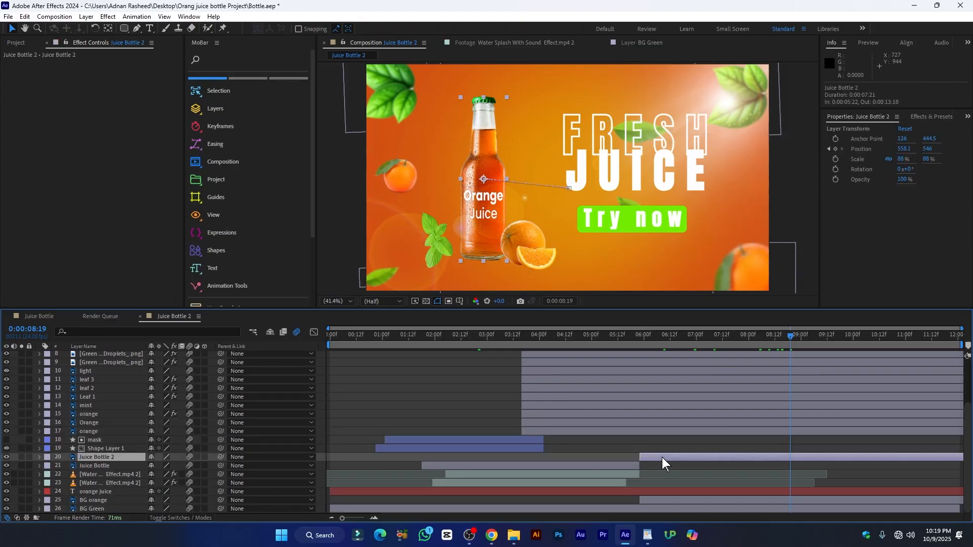
mouse_move(756, 341)
mouse_down()
mouse_move(740, 340)
mouse_move(764, 340)
mouse_up()
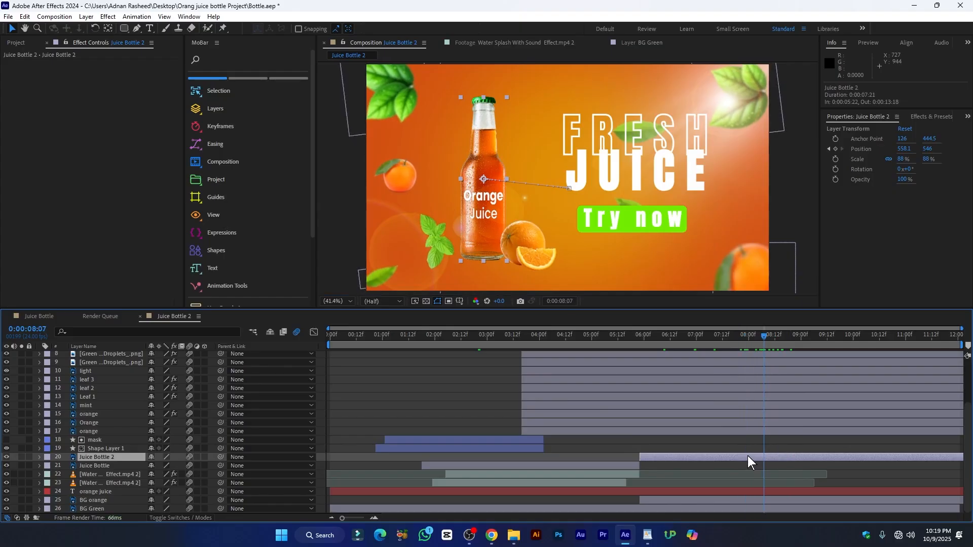
Apply the CC Light Sweep effect to the Juice Bottle 2 layer and reveal the layer's keyframed properties.
key(ctrl+space)
text(cc lig)
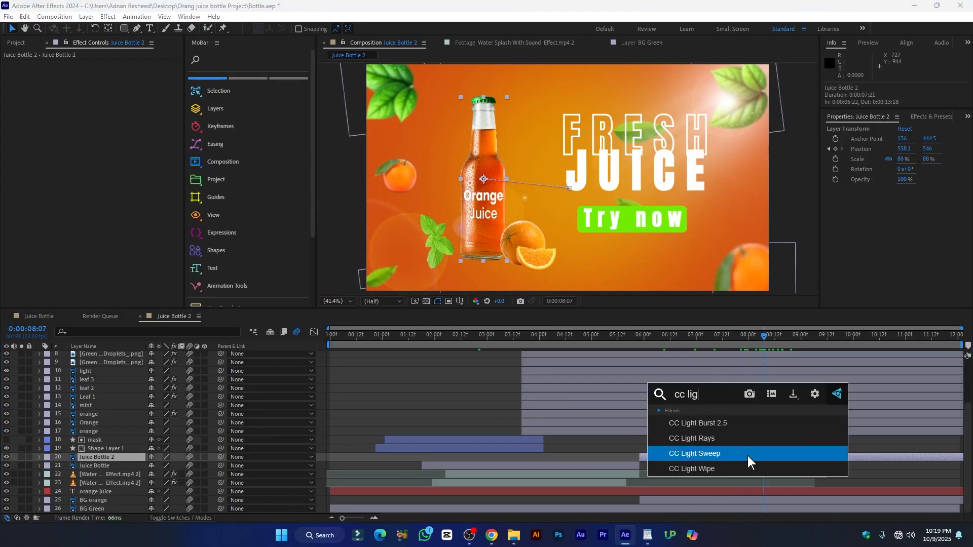
click(748, 461)
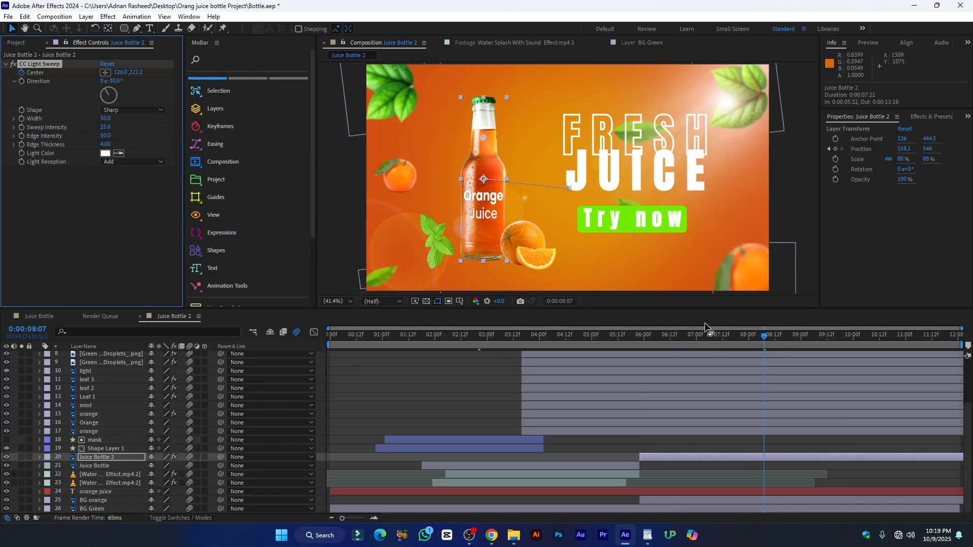
click(753, 457)
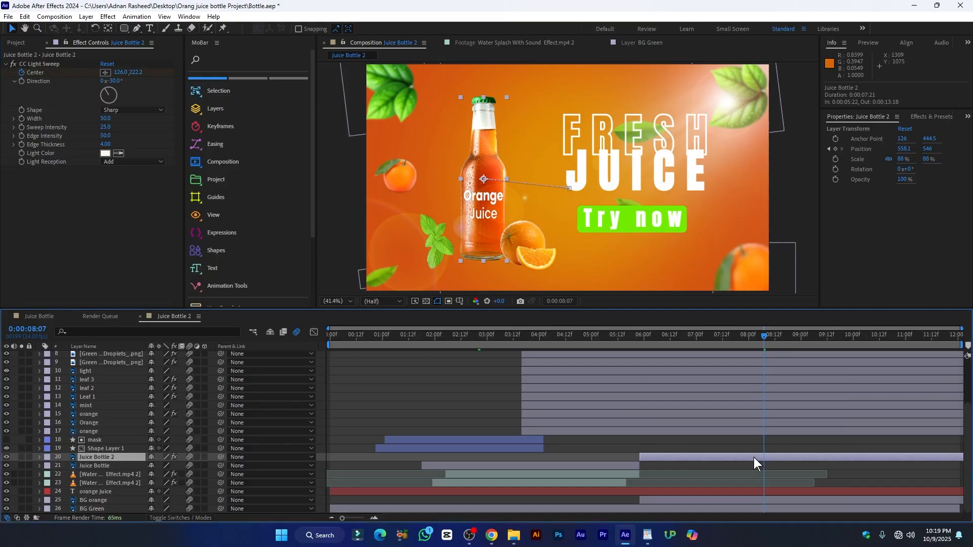
key(u)
scroll(773, 466, down, 1)
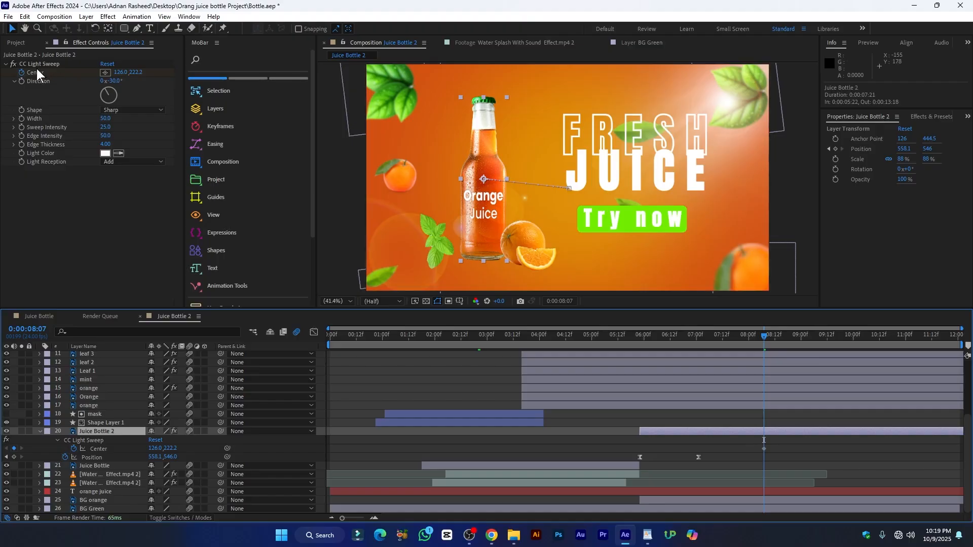
Move the light sweep's center to about 364.6, 1.8, beyond the bottle's upper right, at 0:00:08:07.
click(30, 64)
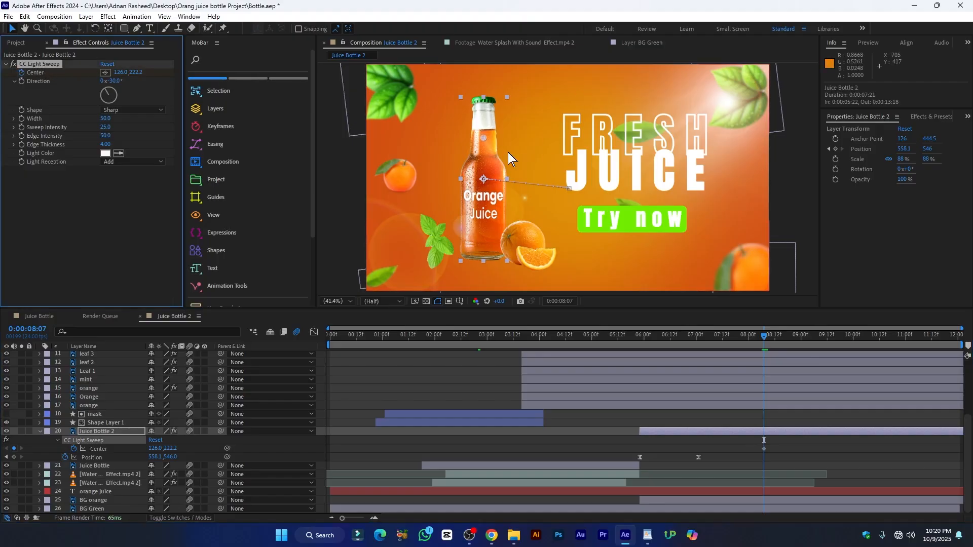
key(period)
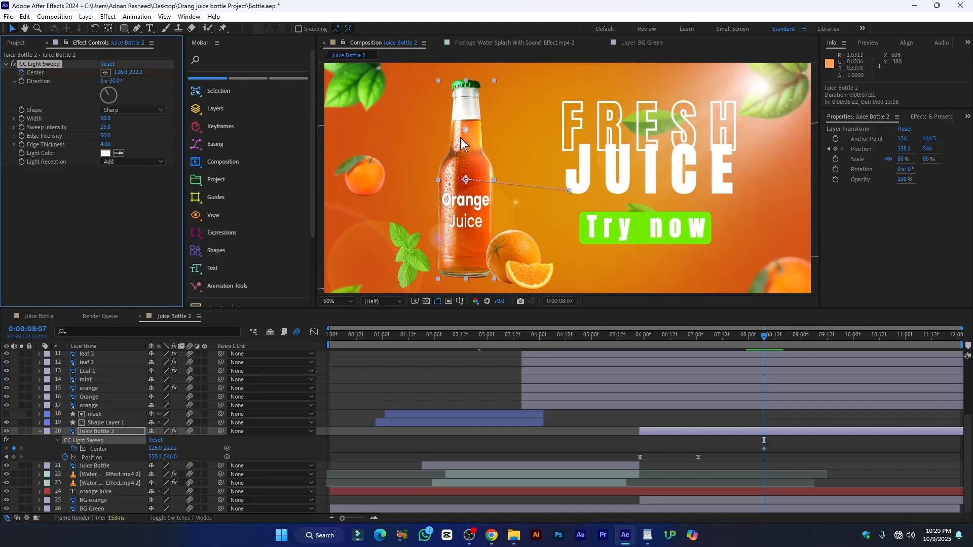
drag(314, 159, 216, 159)
drag(417, 130, 469, 80)
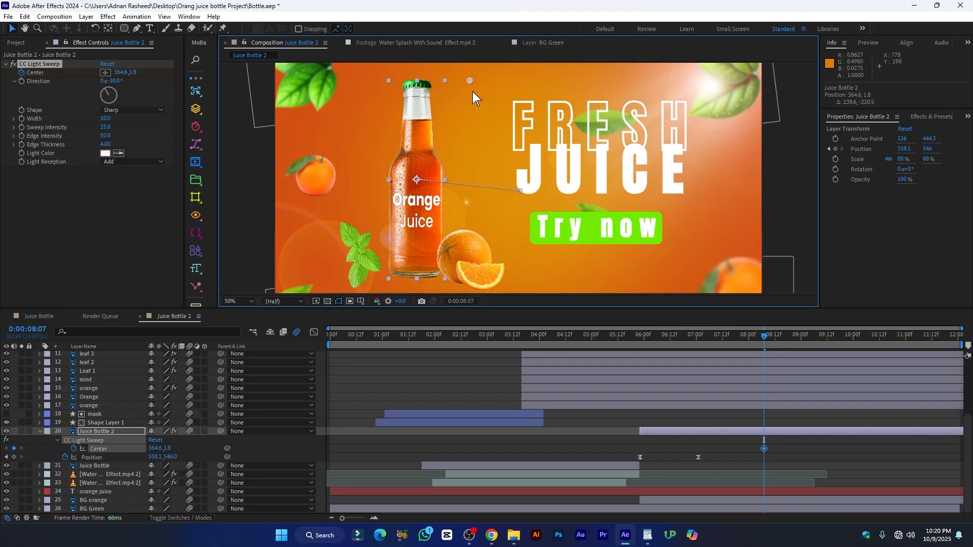
At 0:00:09:03, move the light sweep's center beyond the bottle's lower left so the sweep crosses the bottle.
click(807, 339)
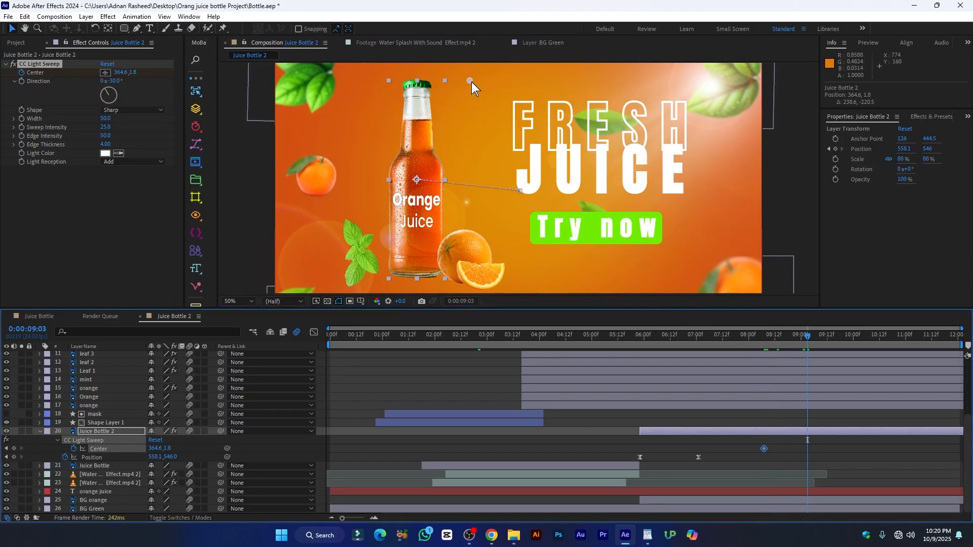
drag(470, 80, 368, 278)
click(709, 460)
click(872, 449)
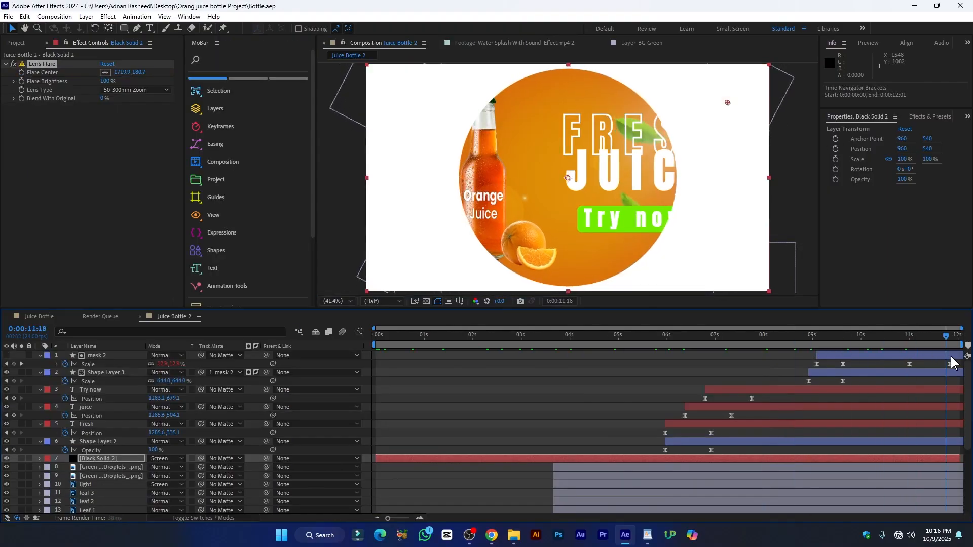
Add the Juice Bottle 2 composition to the render queue and confirm its output module with the H.264 format.
drag(956, 339, 513, 406)
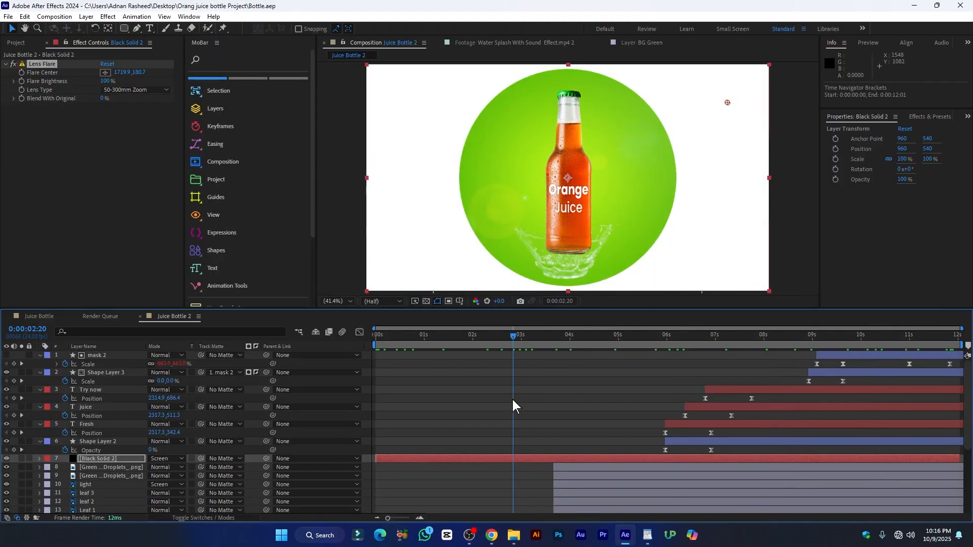
key(ctrl+m)
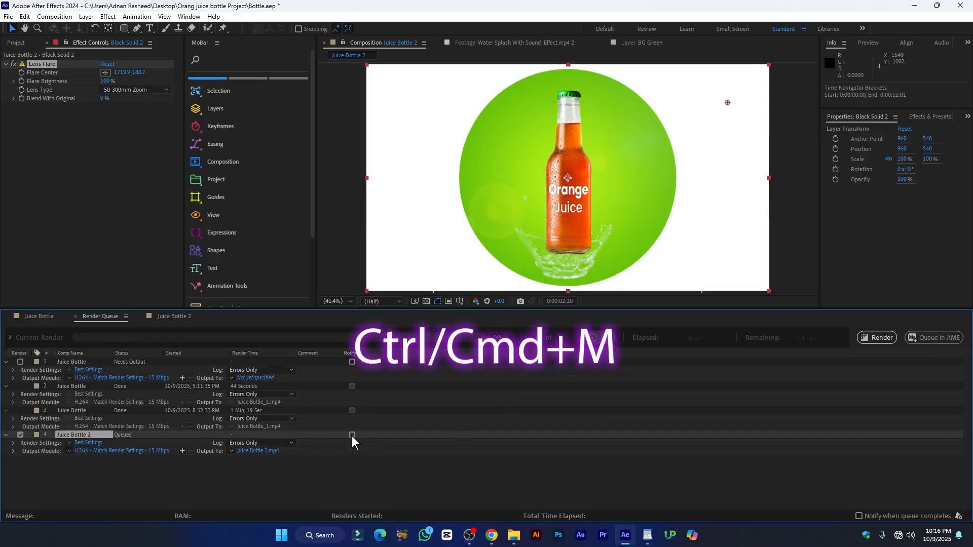
click(107, 450)
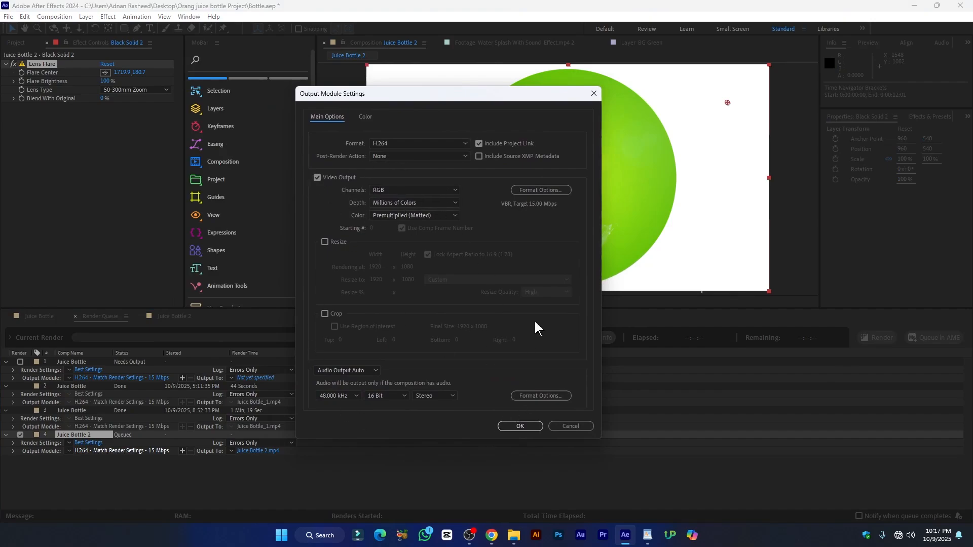
click(520, 426)
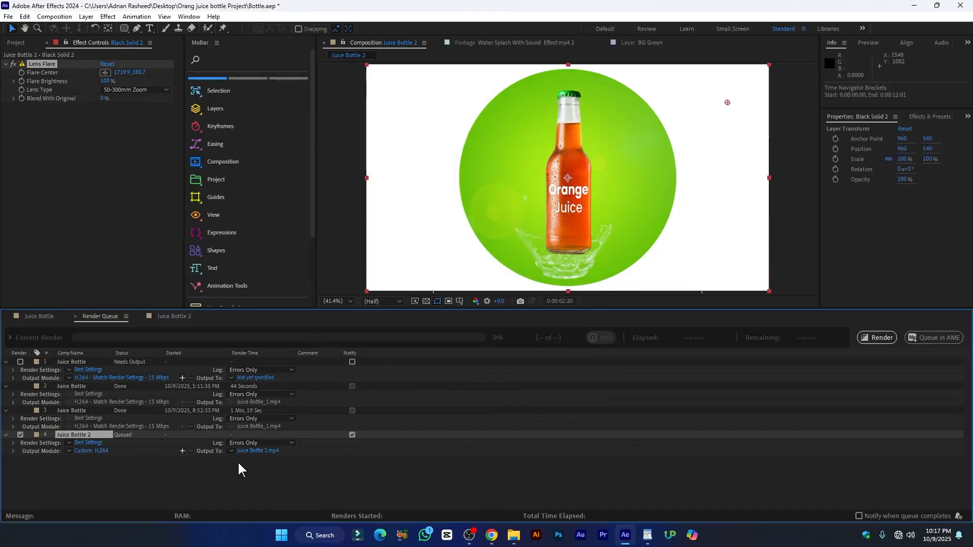
Set the render output to Juice Bottle 2.mp4 on the Desktop and start rendering.
click(250, 451)
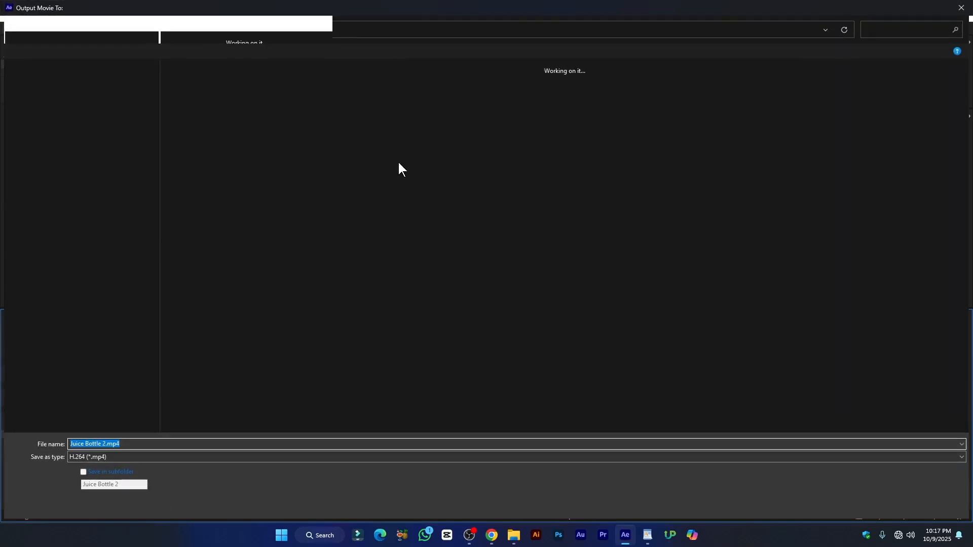
click(29, 116)
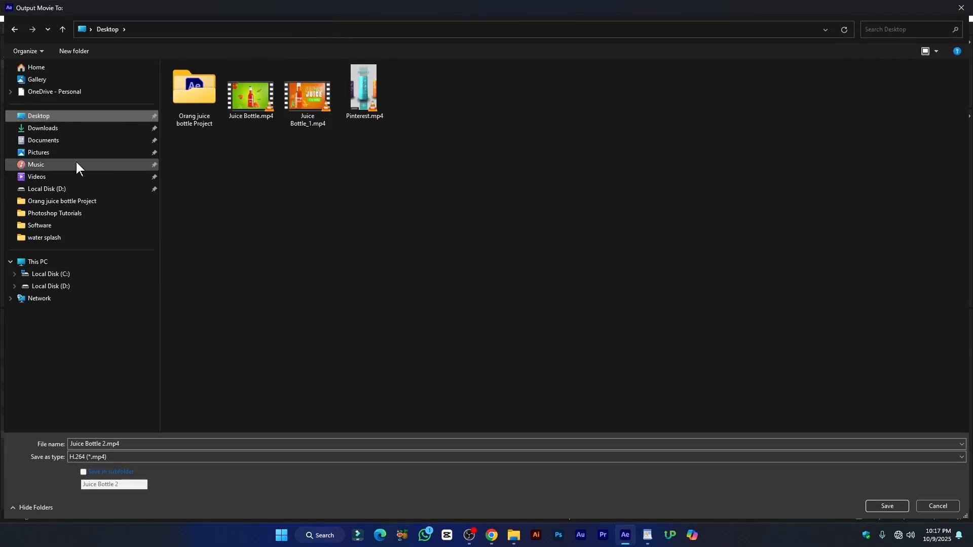
click(887, 506)
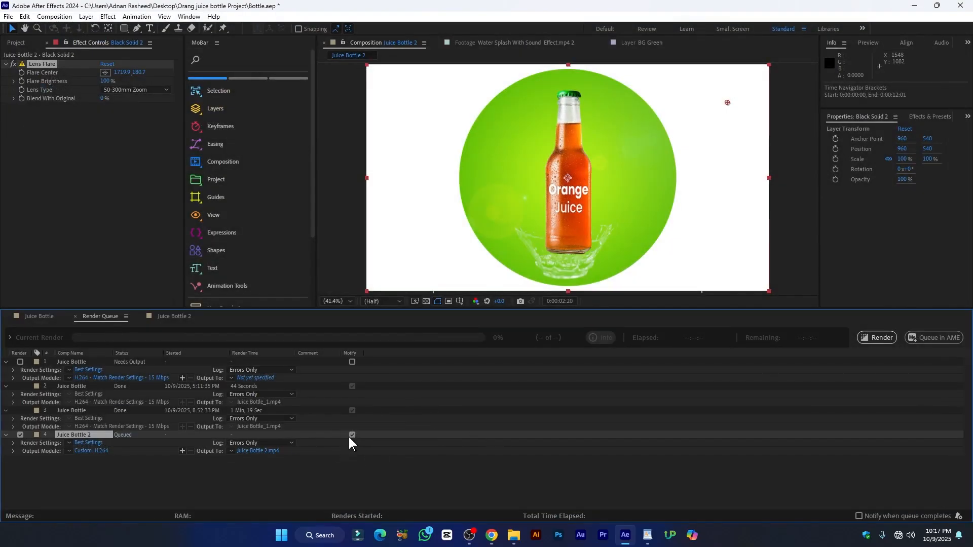
click(879, 338)
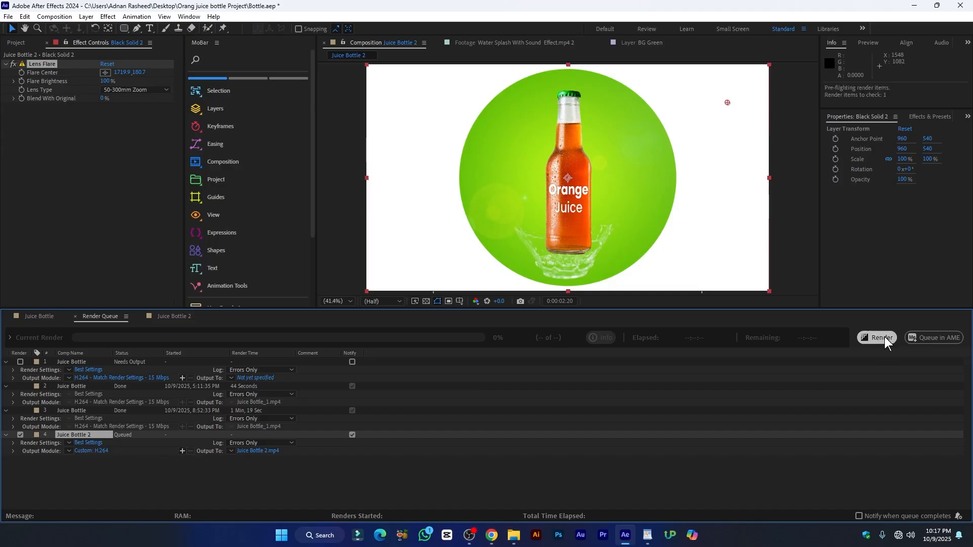